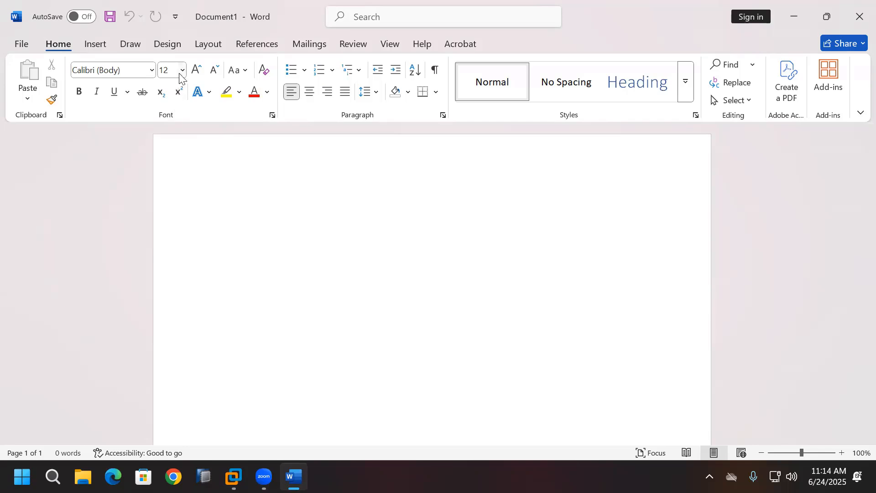
Step: Set the font size to 20, type the title 'SAP ERP 6.0 EHP8 – SAP ECC System', then go to the line below
click(182, 70)
click(170, 223)
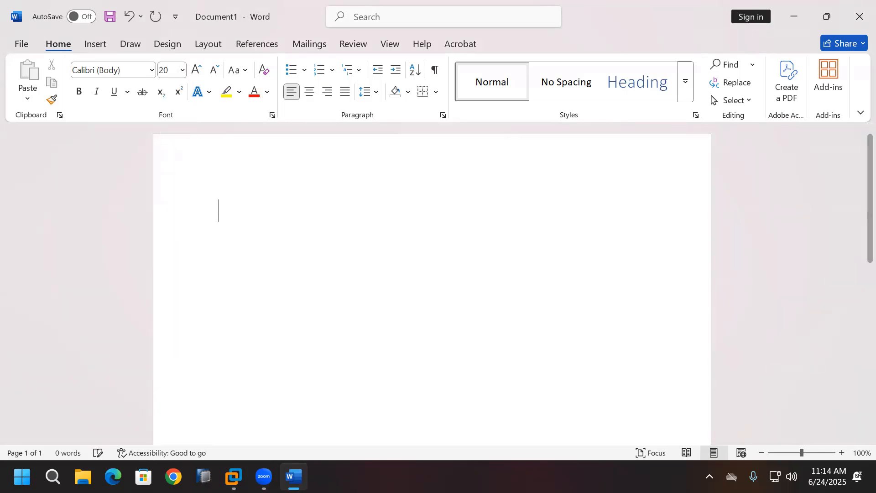
text(SAP)
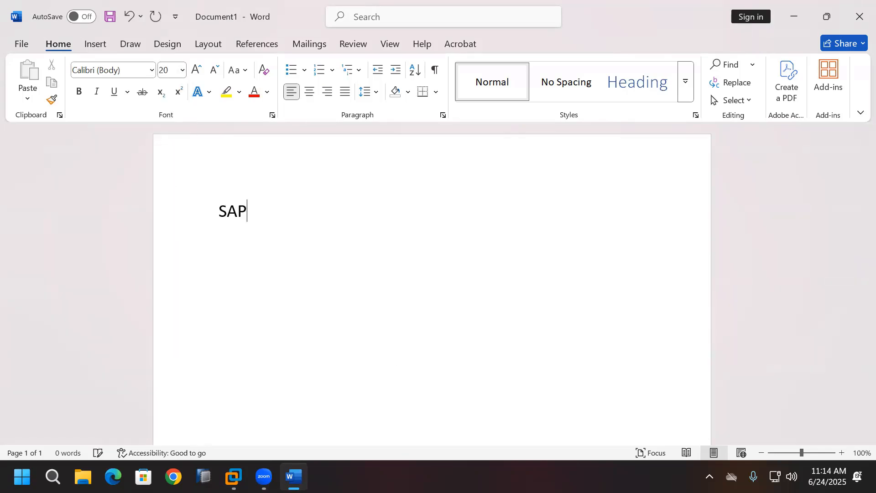
text( ERP 6.0)
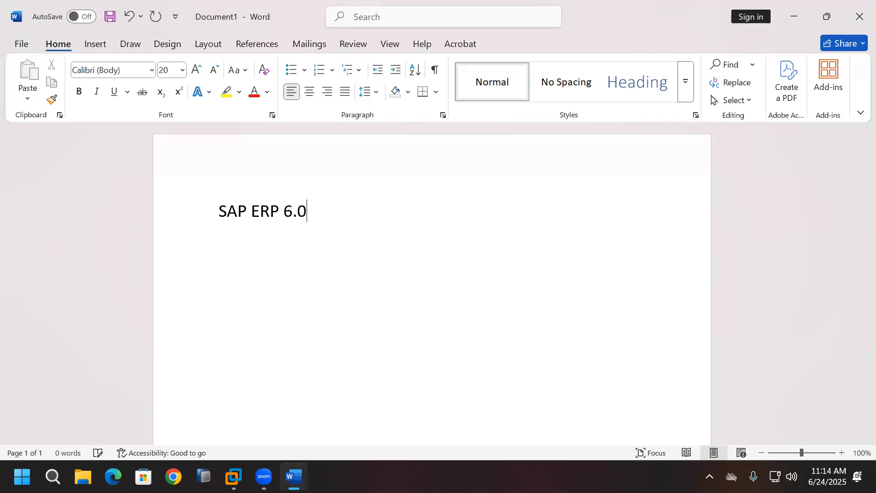
text( EHP8)
text( - SAP ECC)
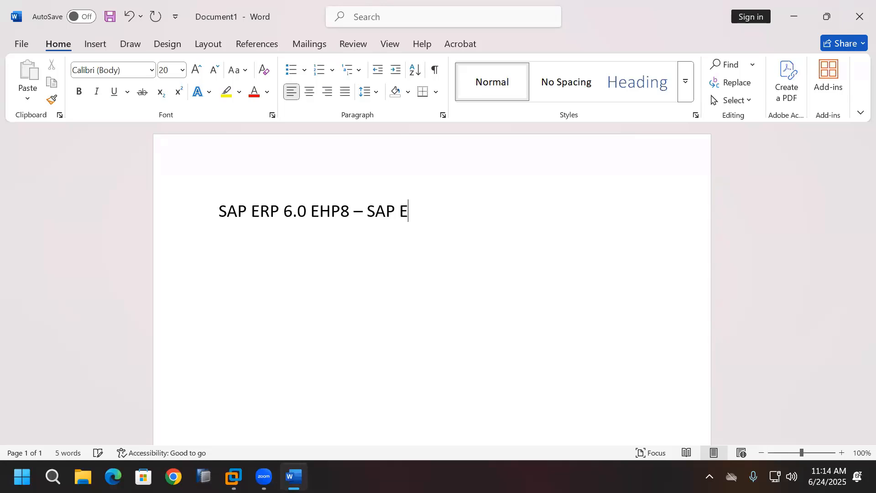
text( System)
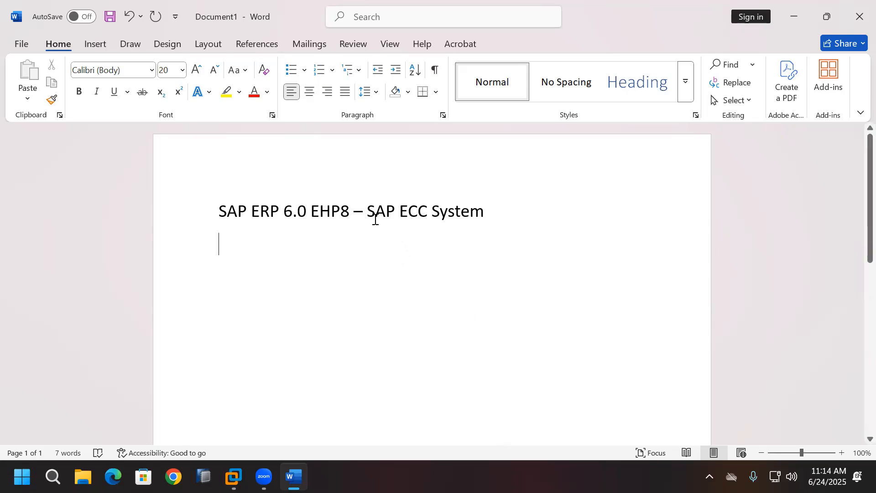
drag(367, 212, 470, 213)
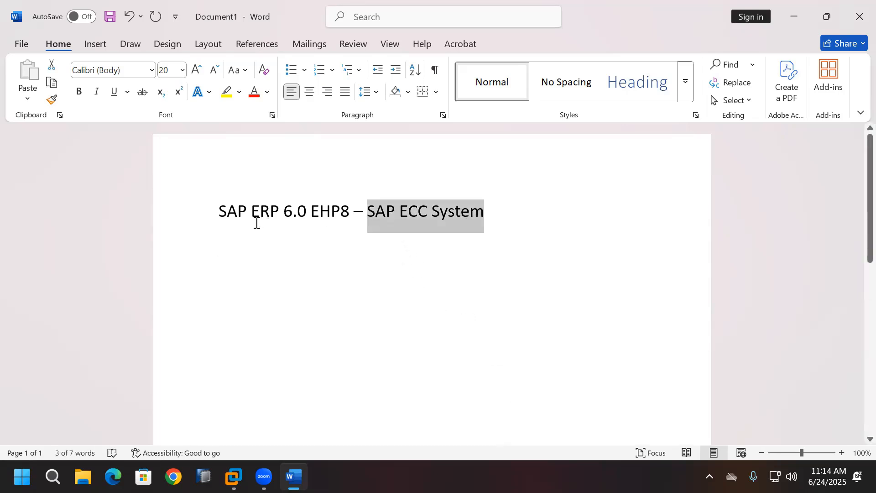
drag(219, 214, 353, 213)
click(358, 241)
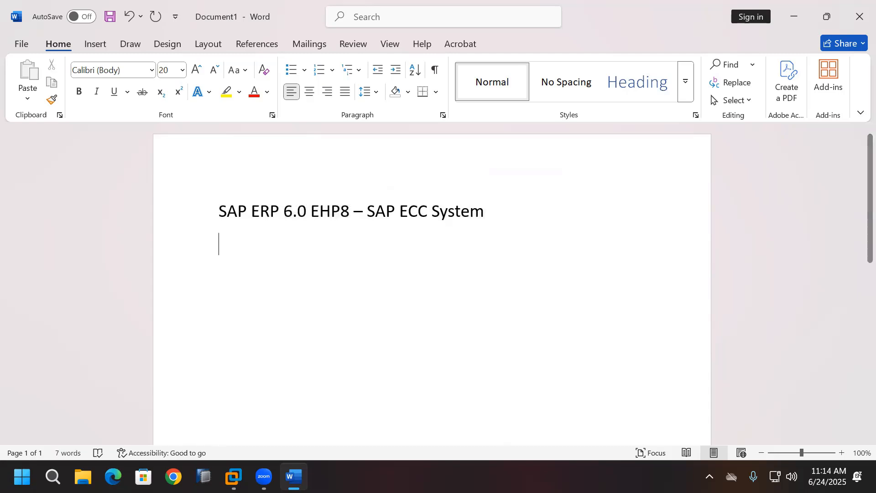
Step: Add the lines 'SAP ERP 6.0 EHP8 is one of the product version of SAP ERP' and 'By using SAP ERP we are installing SAP ECC System'
text(SA)
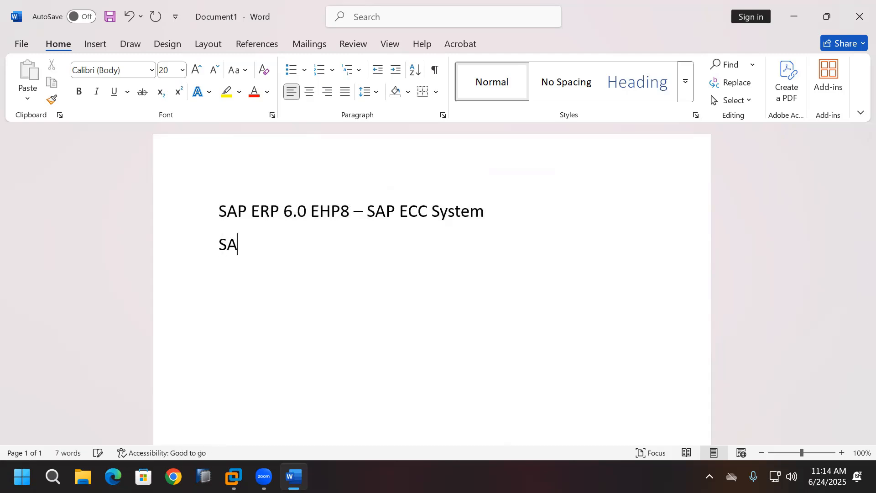
text(P ERP 6.0 EHP8)
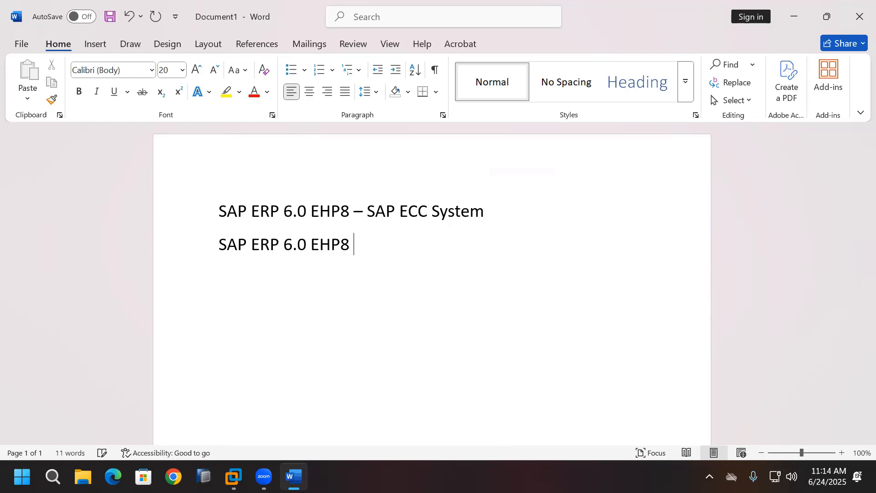
text( is one of)
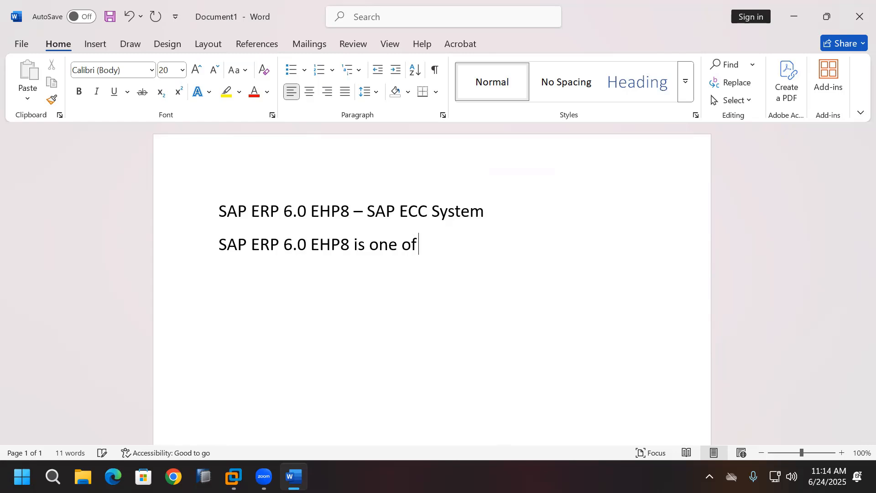
text( the prod)
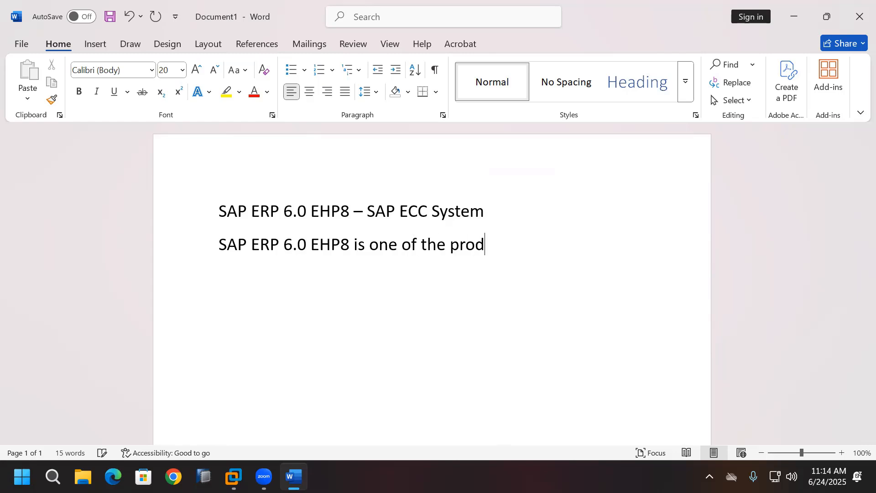
text(uct versi)
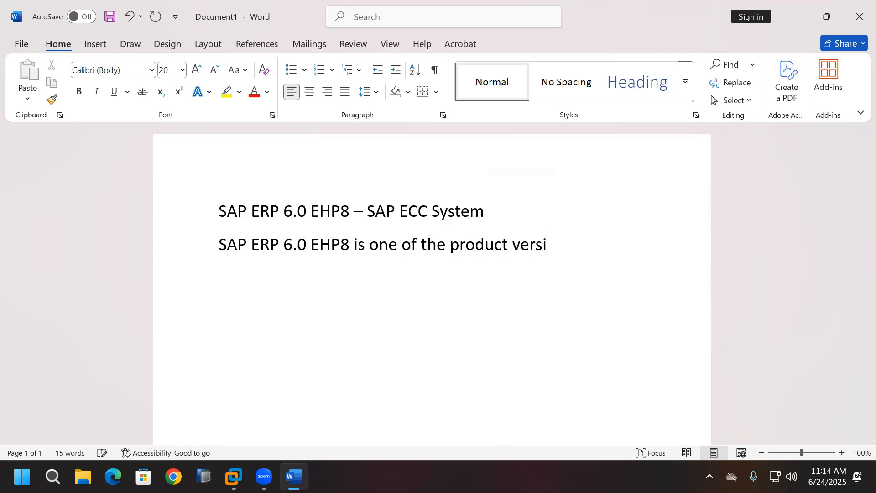
text(on of SAP ERP)
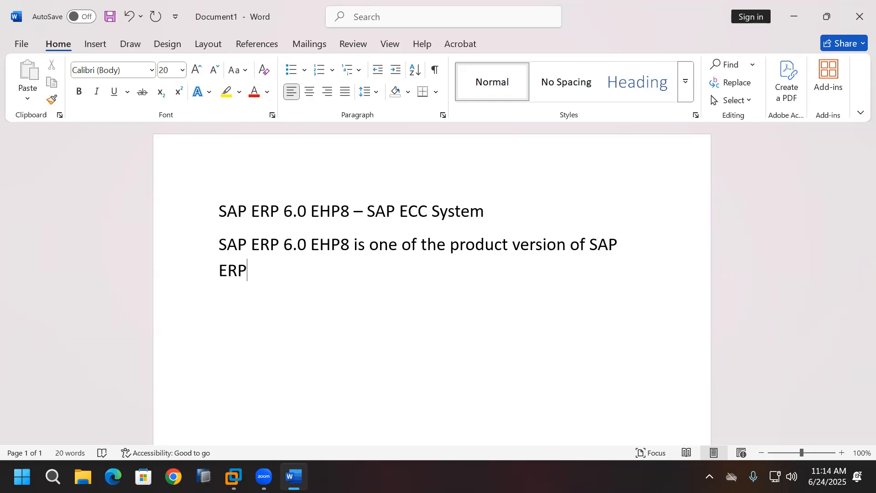
key(Return)
text(By using SAP ERP)
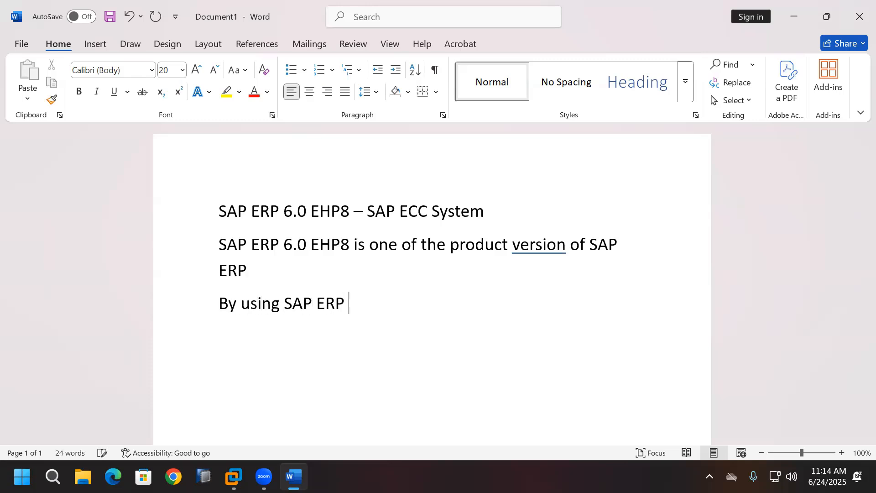
text( we are i)
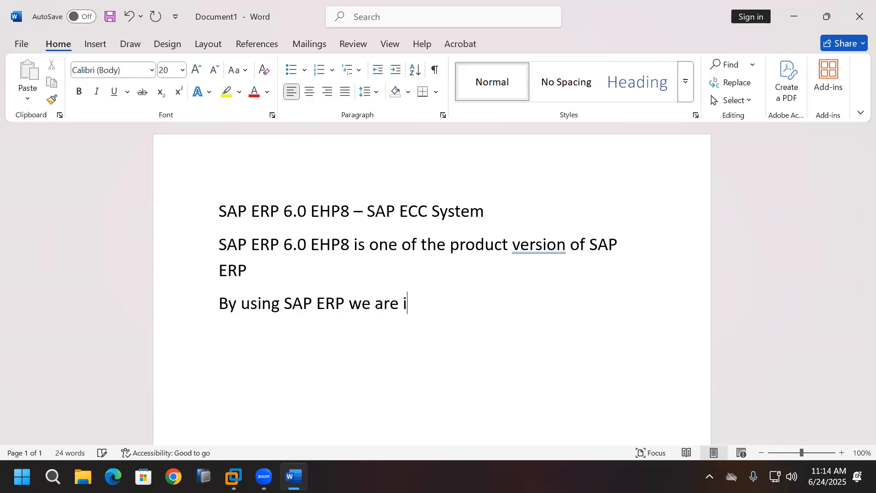
text(nstalling )
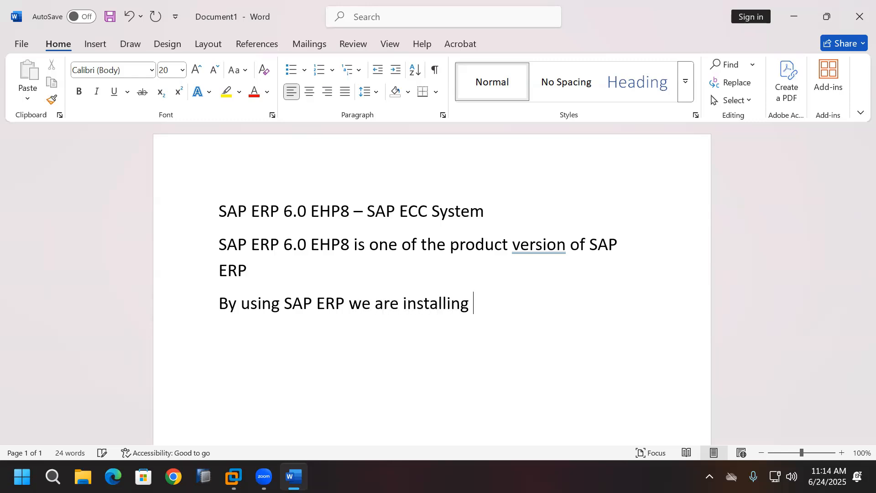
text(SAP ECC)
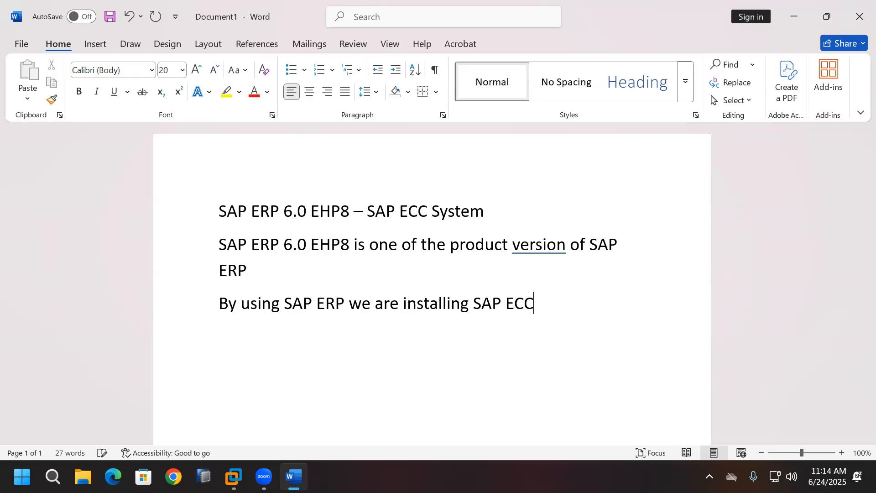
text( System)
key(Return)
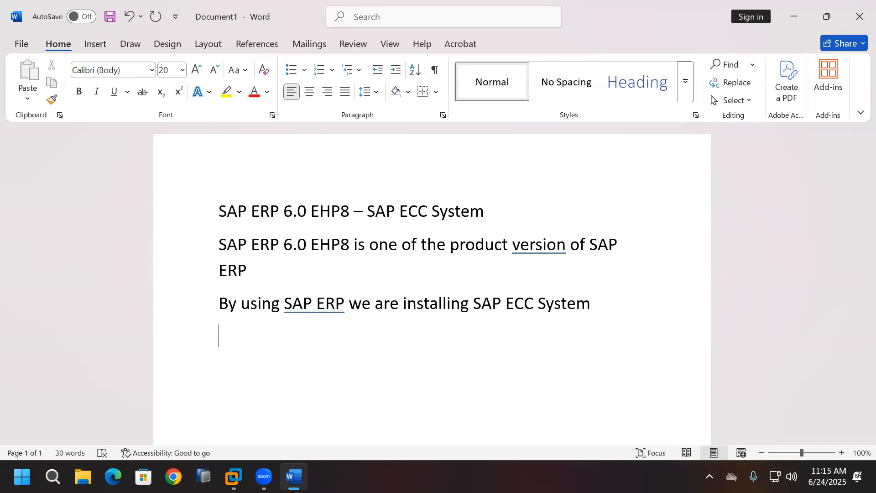
drag(475, 303, 562, 305)
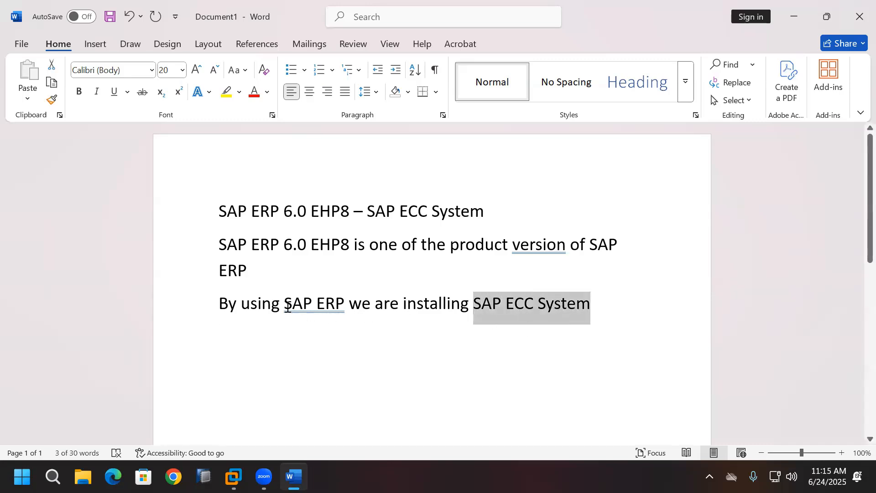
drag(299, 307, 338, 306)
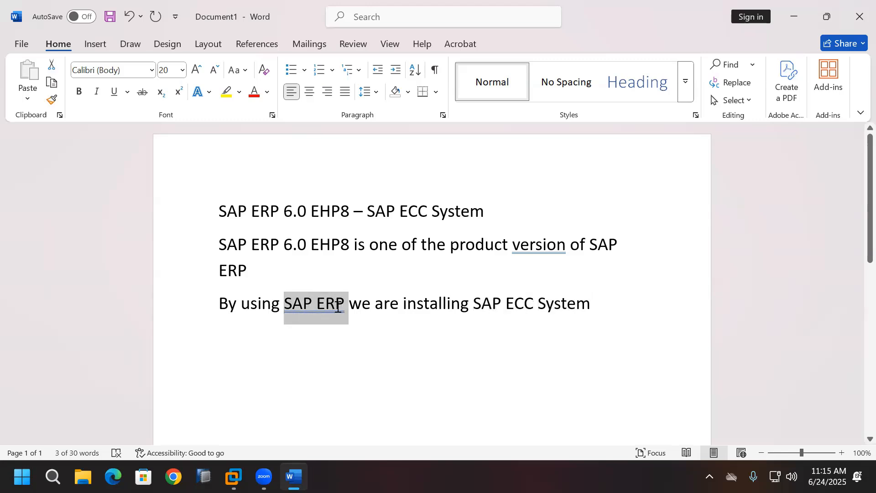
click(359, 365)
drag(218, 211, 349, 211)
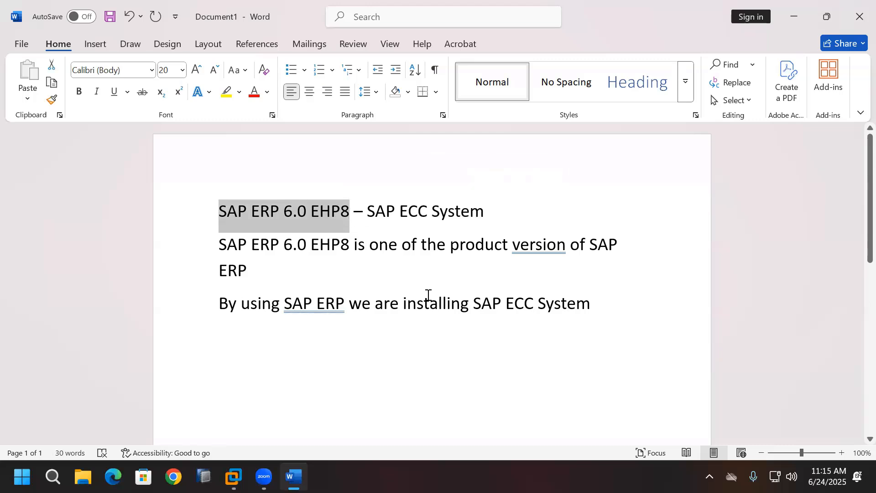
click(590, 306)
Step: Add the AS ABAP line and 'Java System is not supported for developing business'
text(SA)
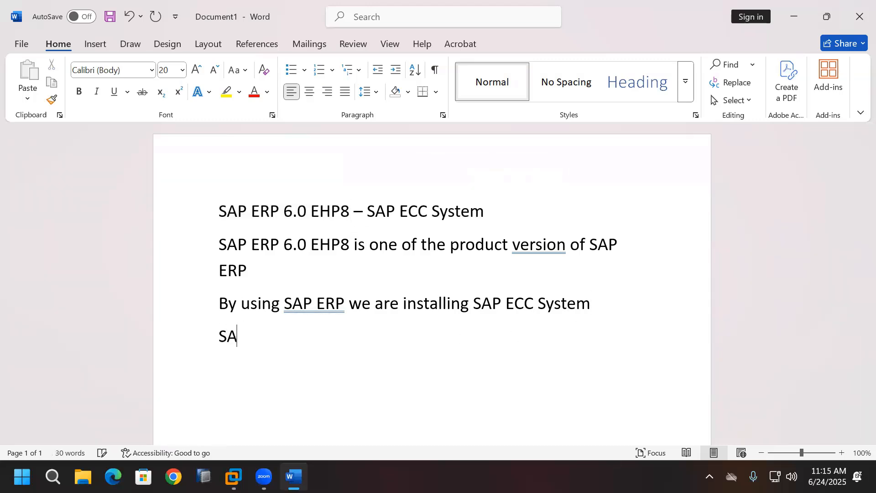
text(P ECC System i)
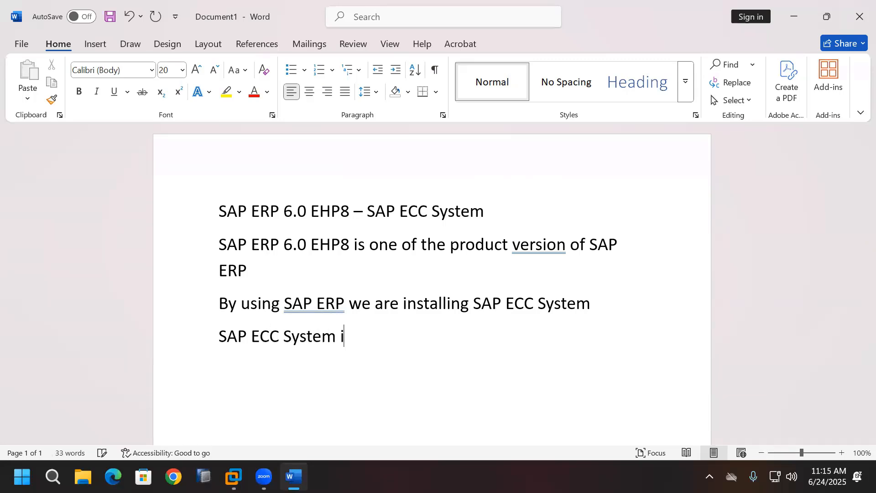
text(s ABAP-)
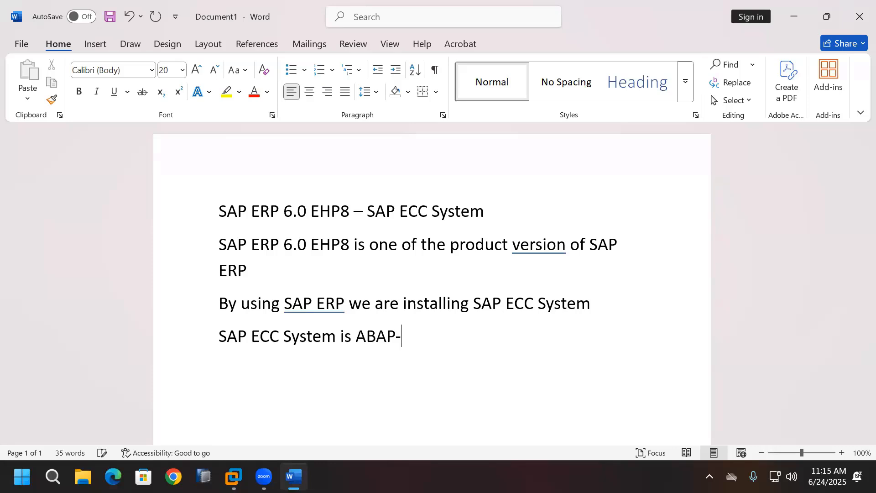
text(Based SAP System)
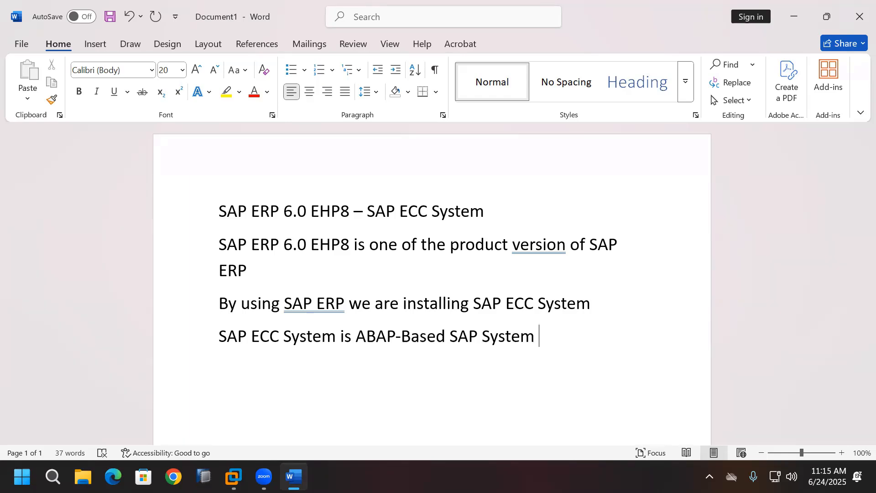
text( (AS ABAP) )
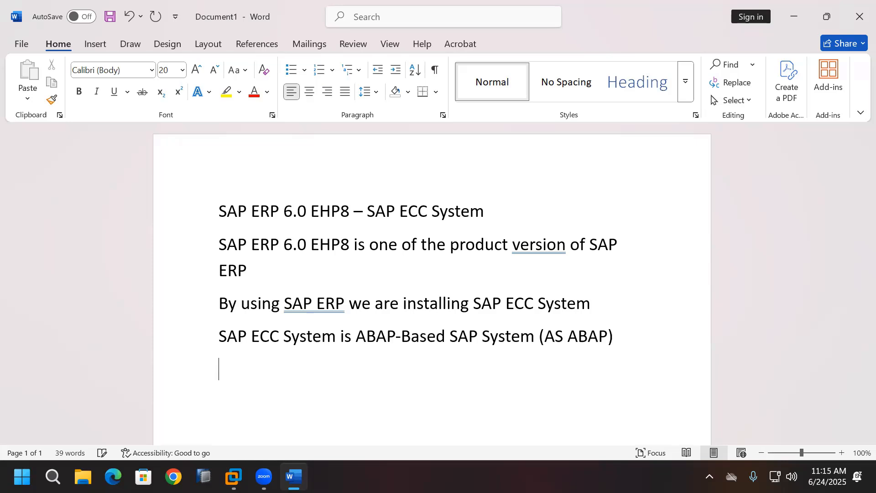
text(100%)
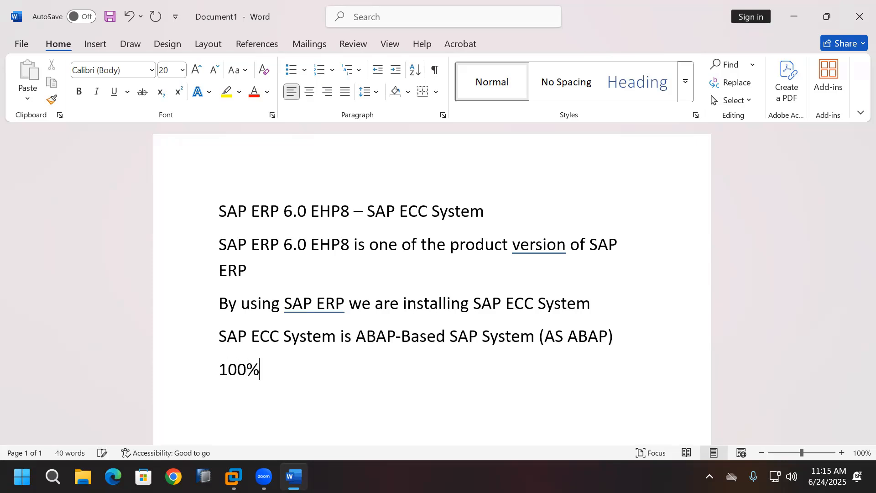
text( business)
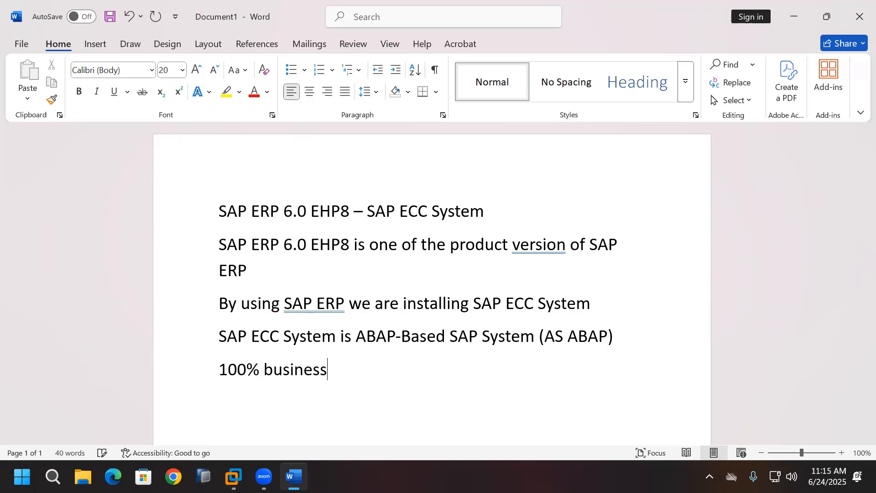
text( develope)
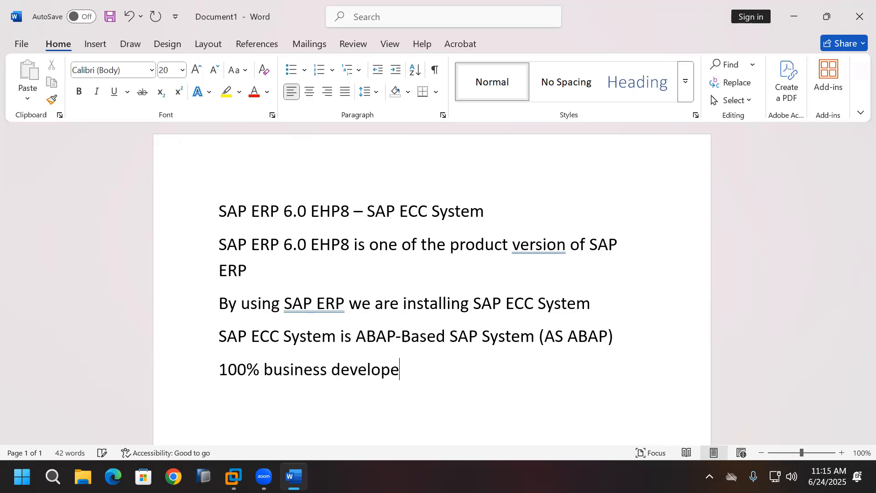
text(d in AS ABAP S)
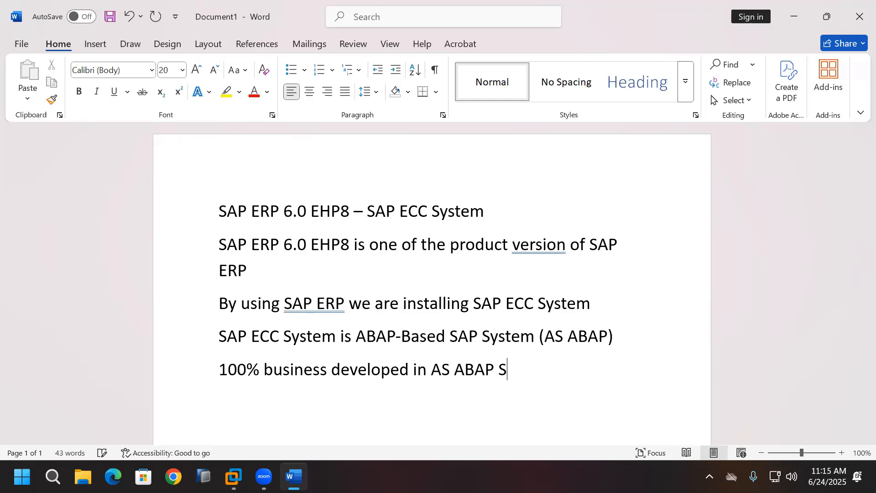
text(ystem onl)
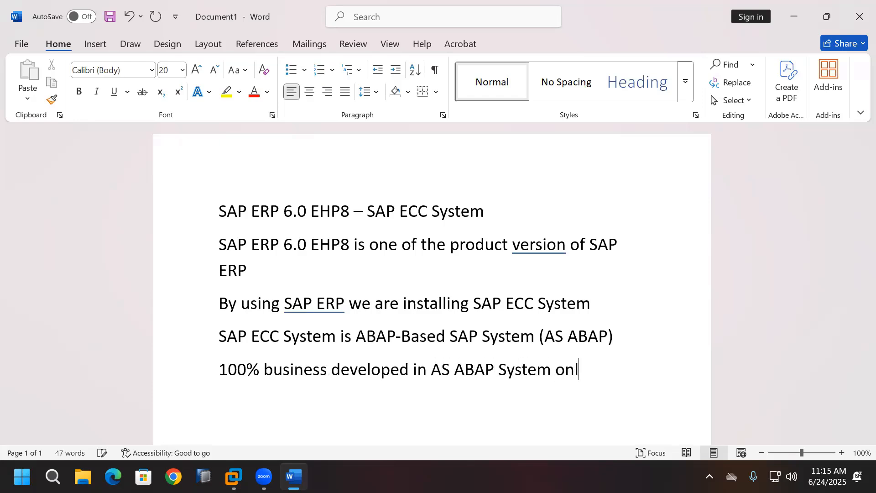
text(y)
key(Return)
text(Java System )
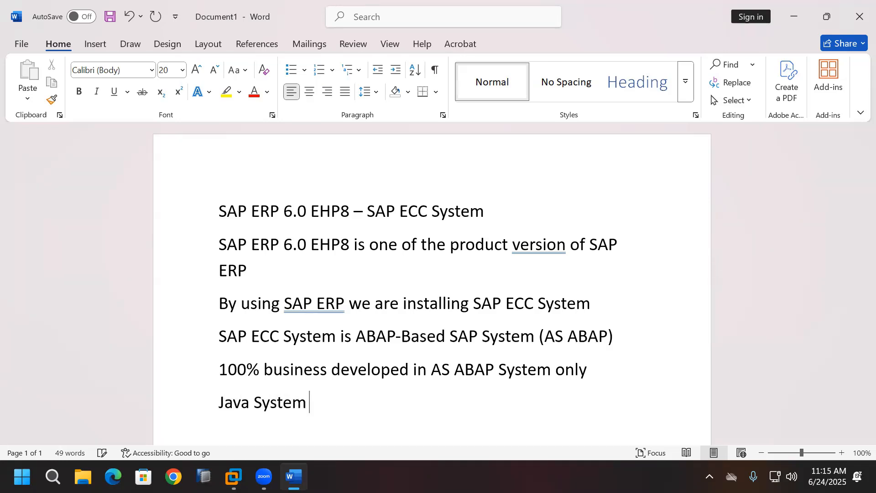
text(is not s)
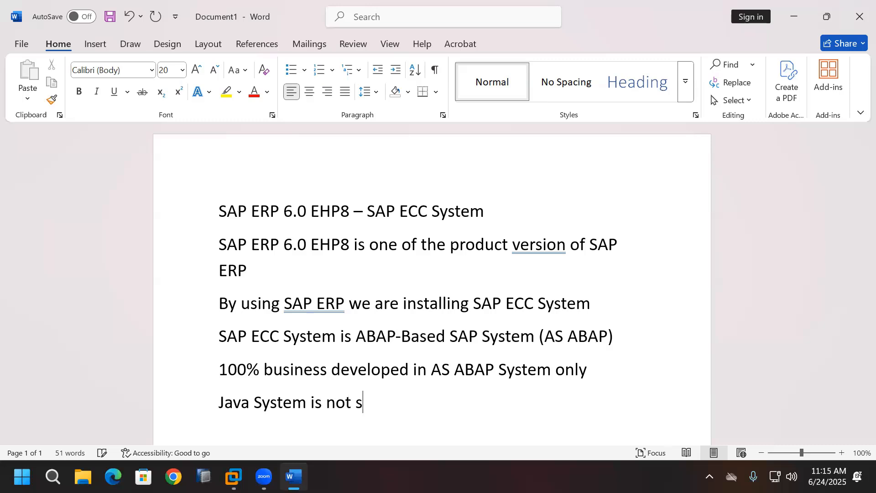
text(upported )
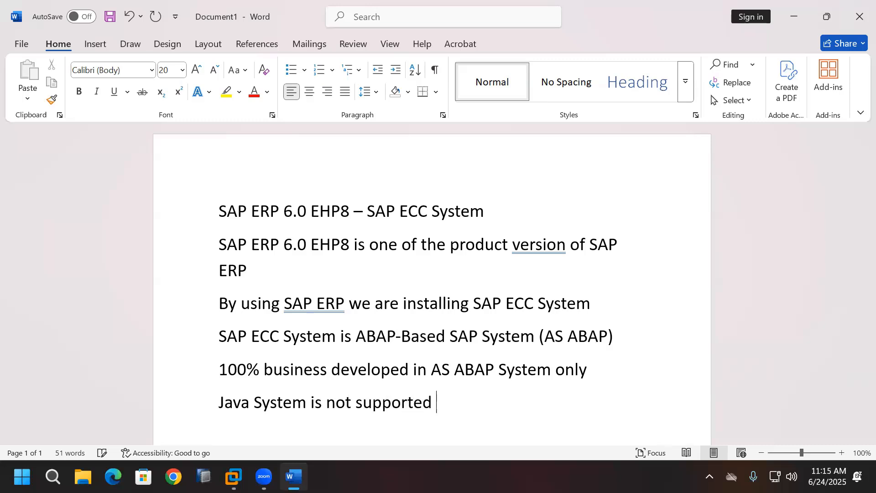
text(for devel)
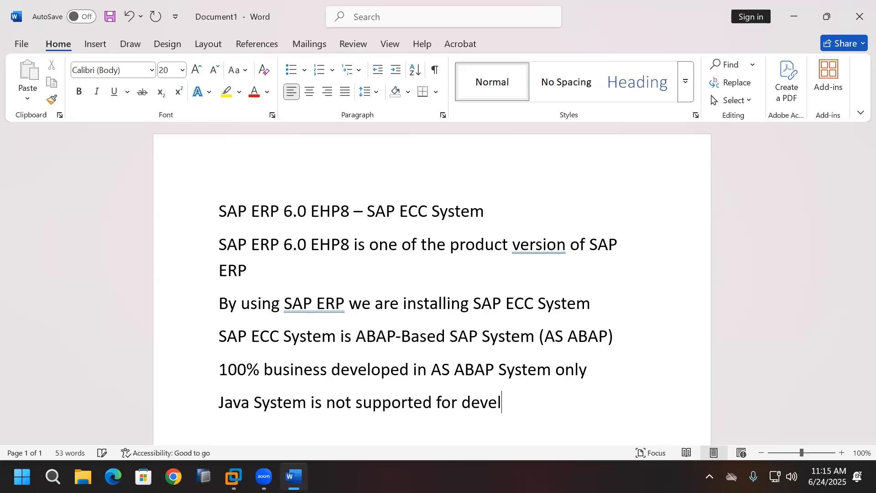
text(oping bus)
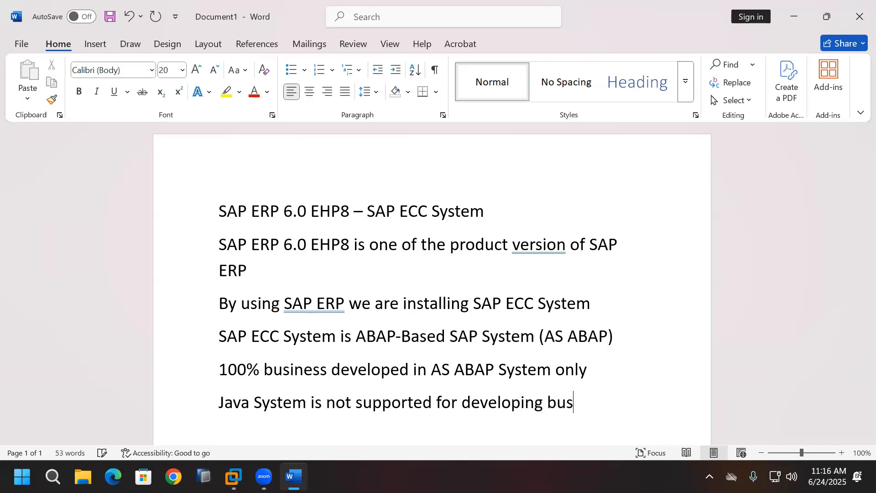
text(iness)
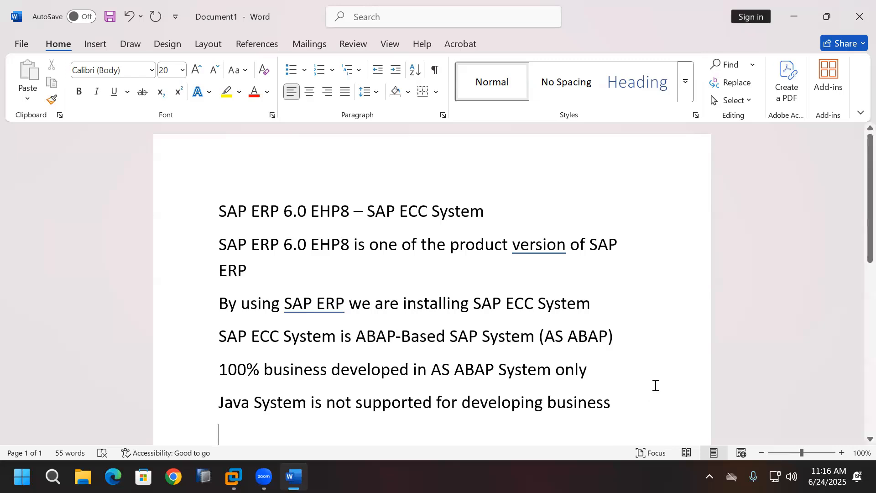
Step: Switch to the virtual machine desktop and rearrange the SAP Logon 64 shortcut
scroll(655, 385, down, 2)
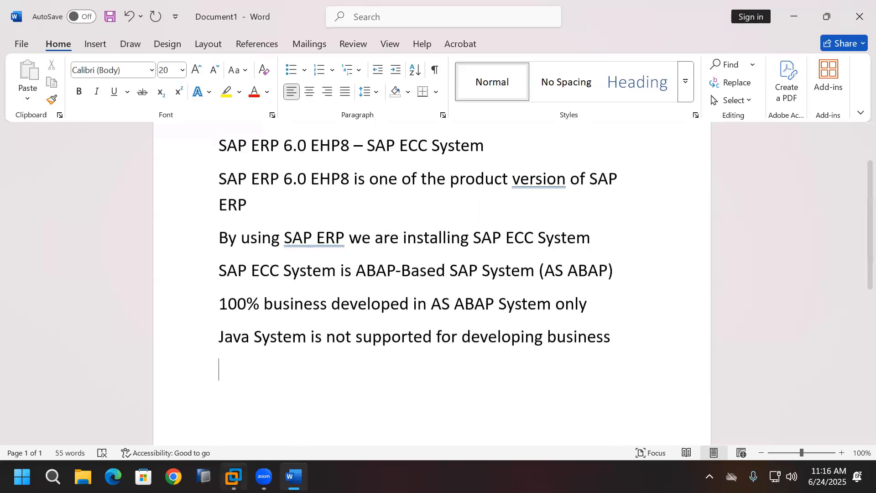
click(235, 477)
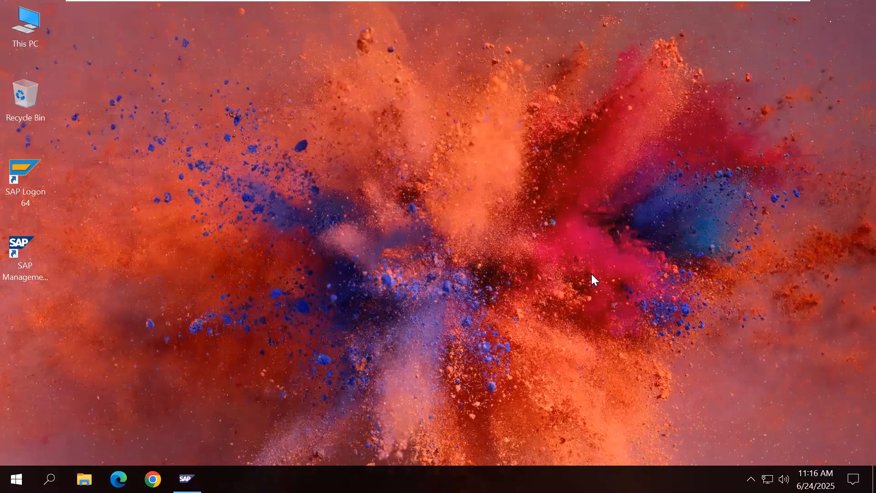
drag(27, 183, 130, 254)
drag(26, 248, 26, 178)
Step: Put the SAP Logon 64 shortcut back and minimize the VM to return to Word
drag(117, 240, 21, 253)
click(762, 13)
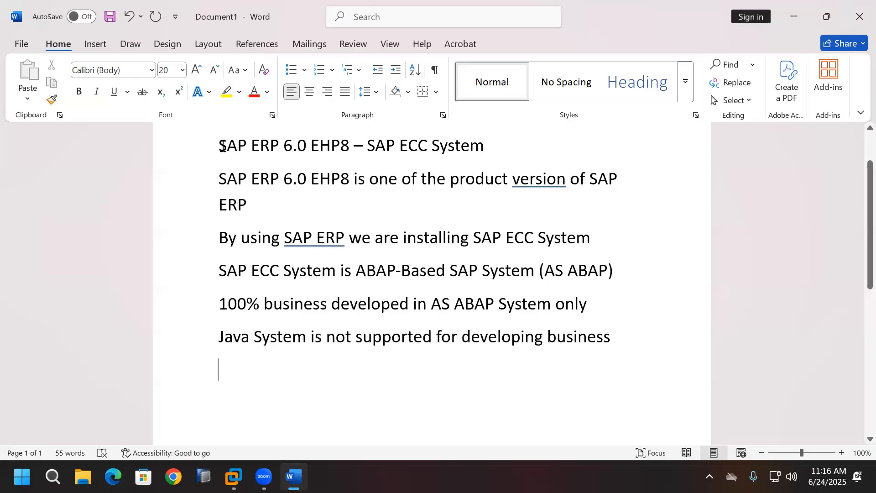
drag(219, 146, 351, 150)
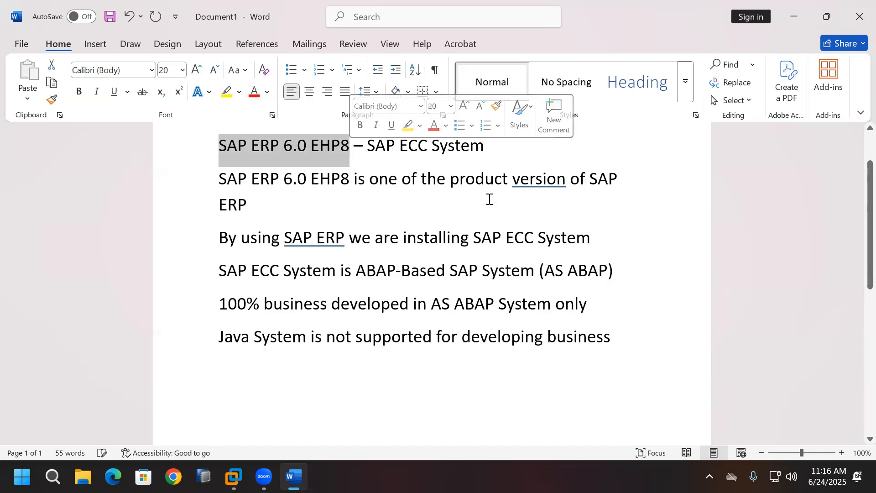
drag(506, 238, 583, 241)
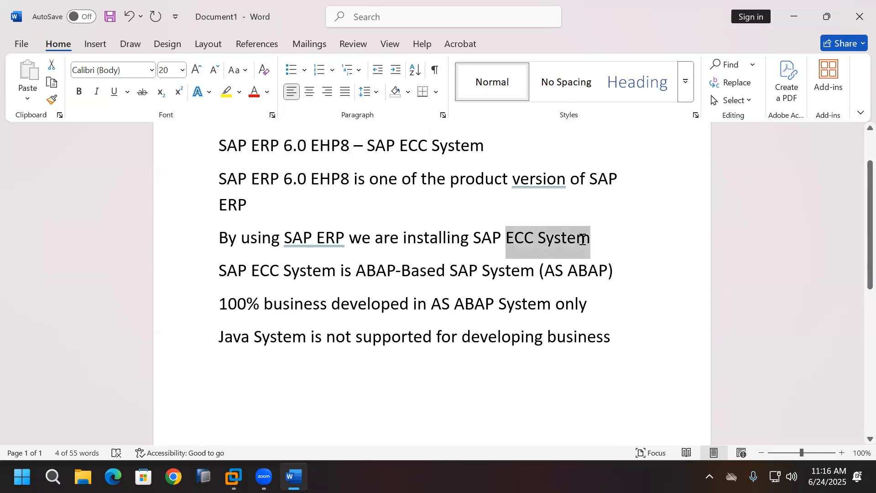
Step: After 'business', add lines saying SAP ERP installs AS ABAP systems only, not AS Java systems
click(629, 344)
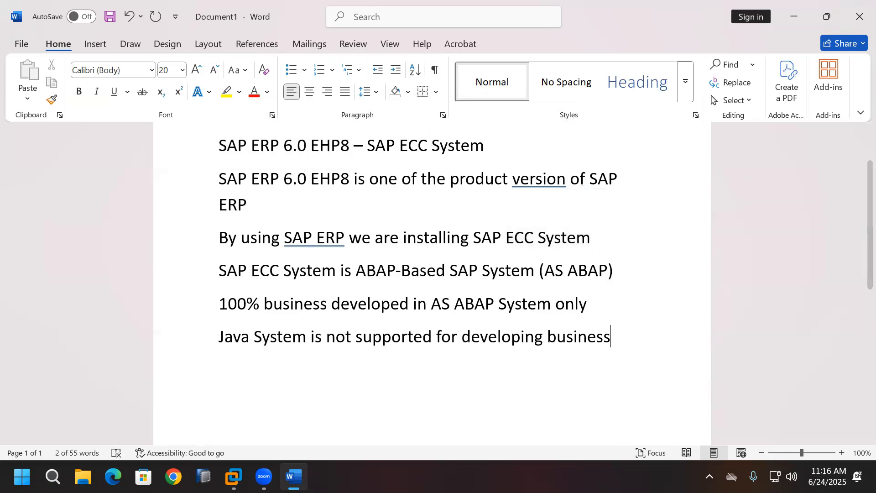
text(SAP ERP)
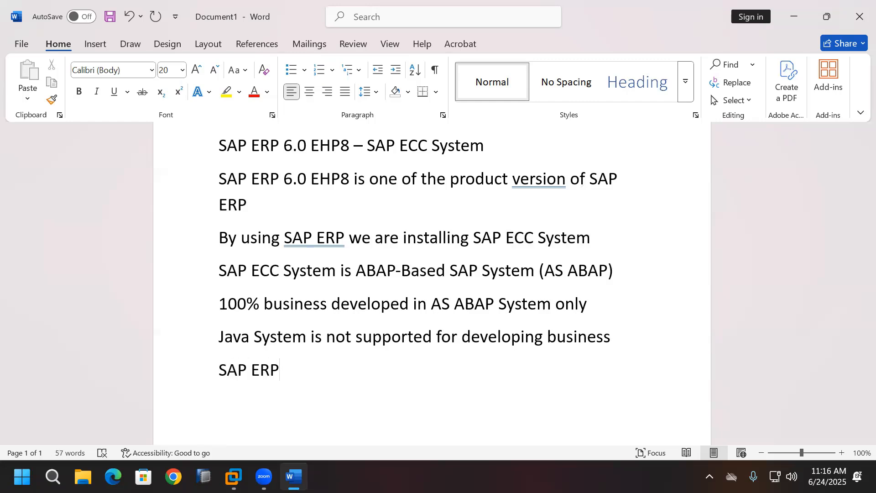
text( product )
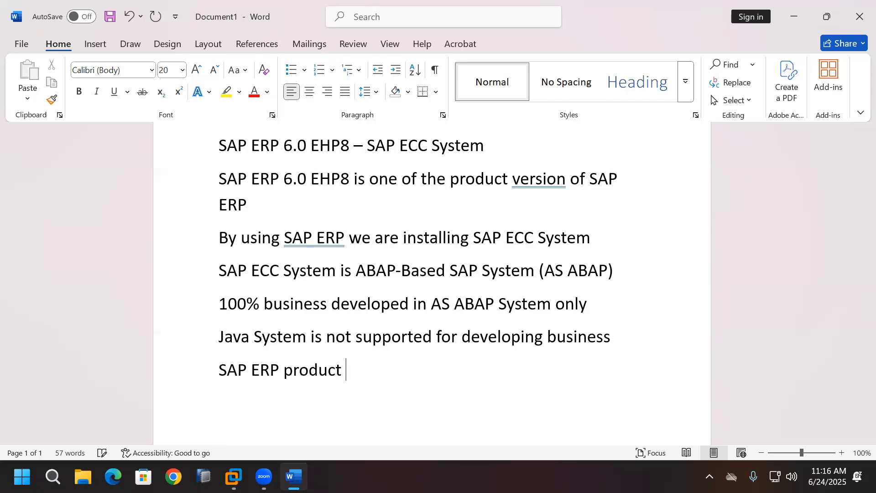
text(is suppor)
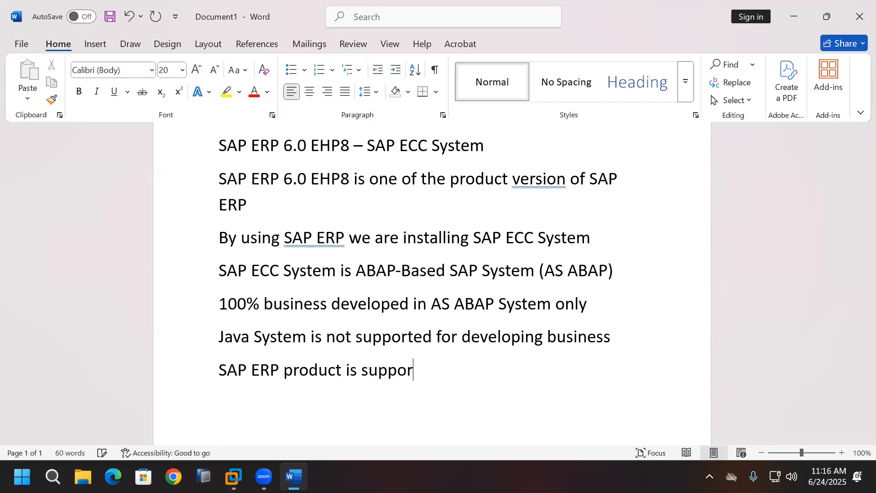
text(ted for ins)
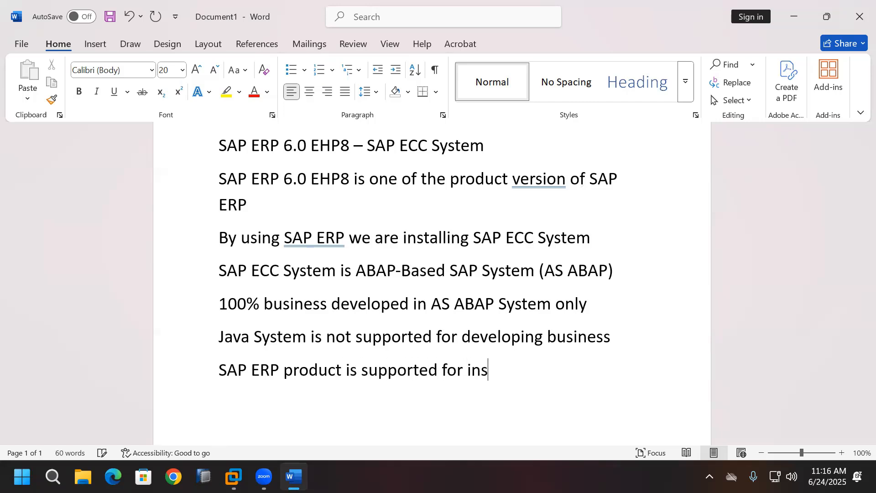
text(talling AS ABAP)
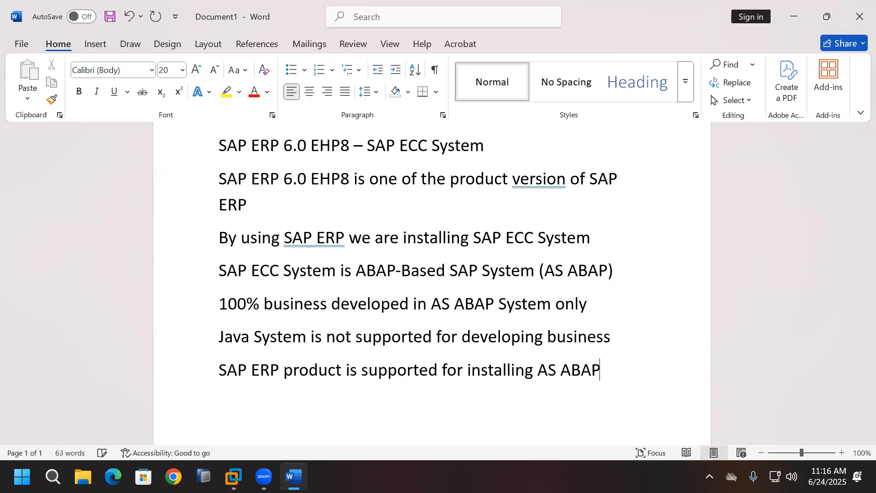
text( system )
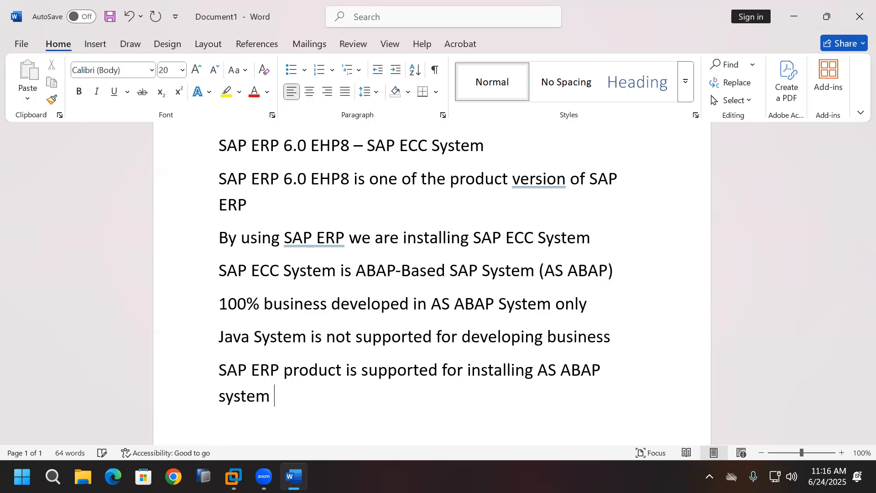
text(only)
key(Return)
text(SAP ERP)
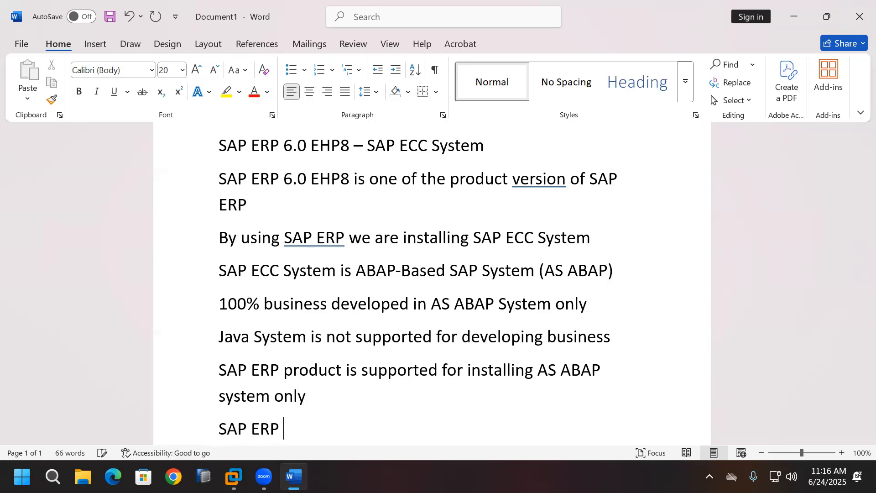
text( product )
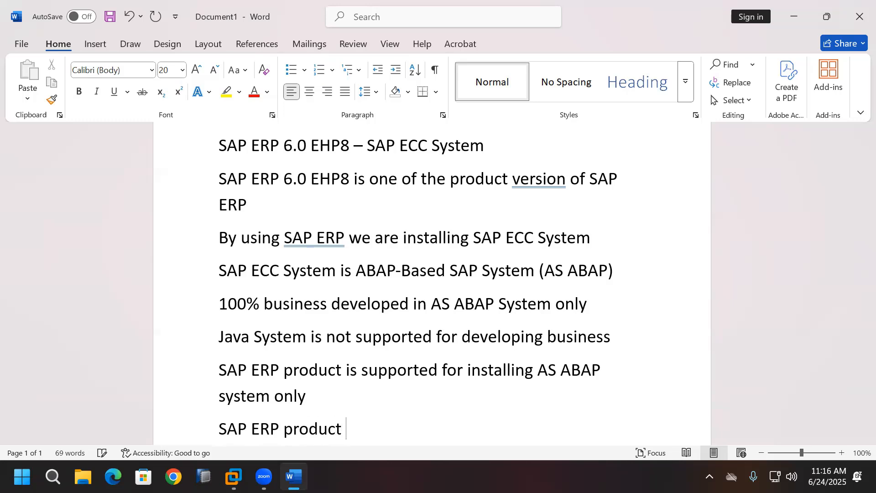
text(is not su)
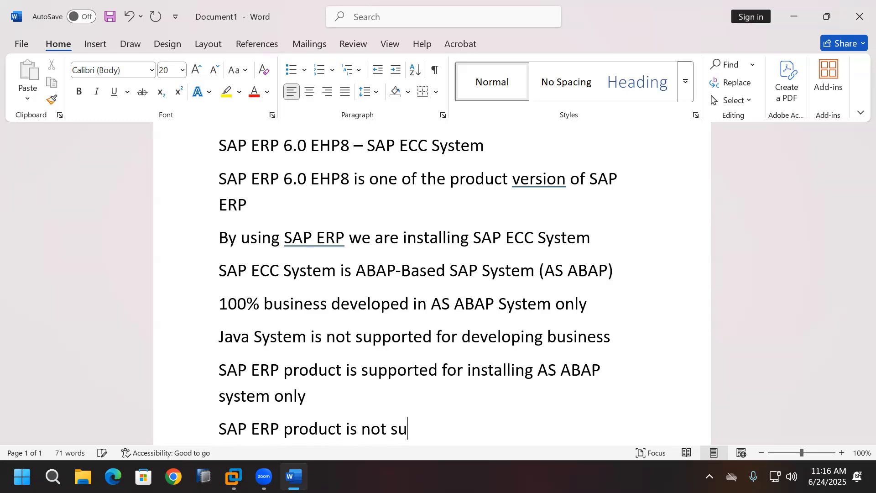
text(pported for)
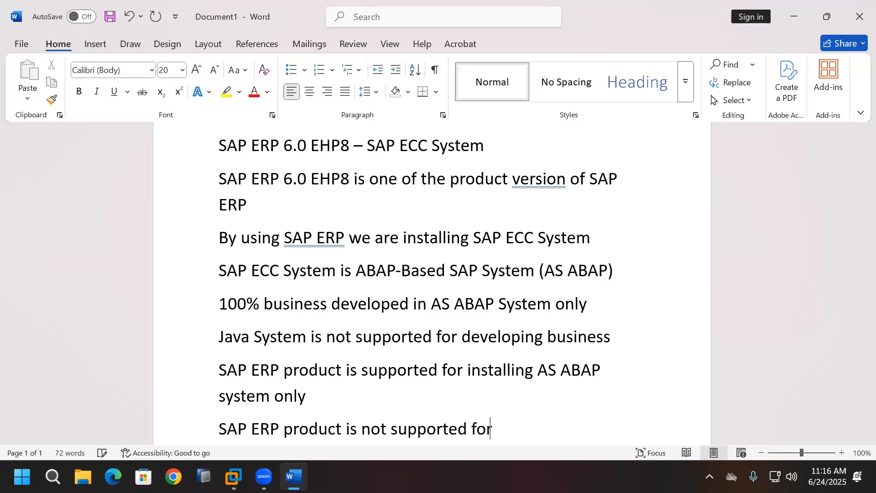
text( installin)
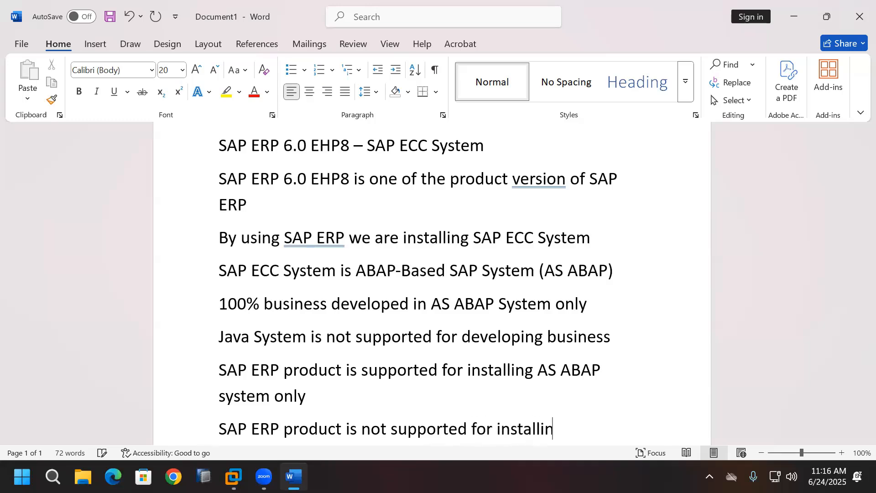
text(g AS Java system)
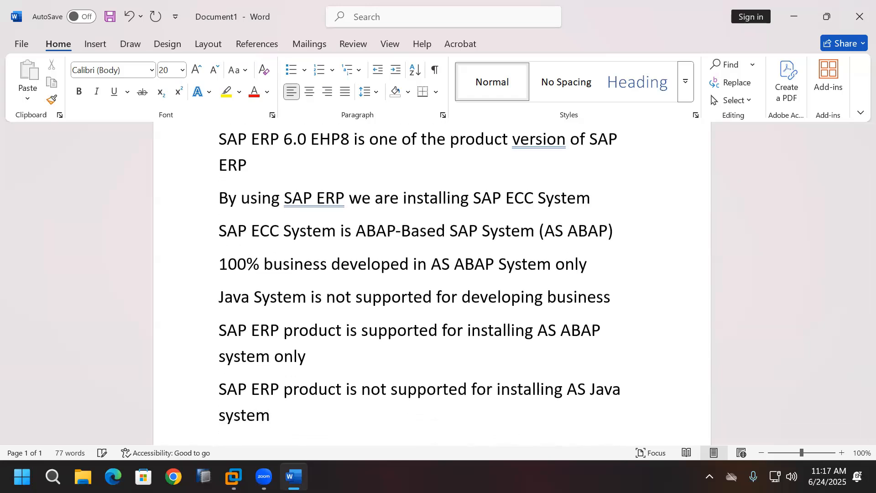
key(Return)
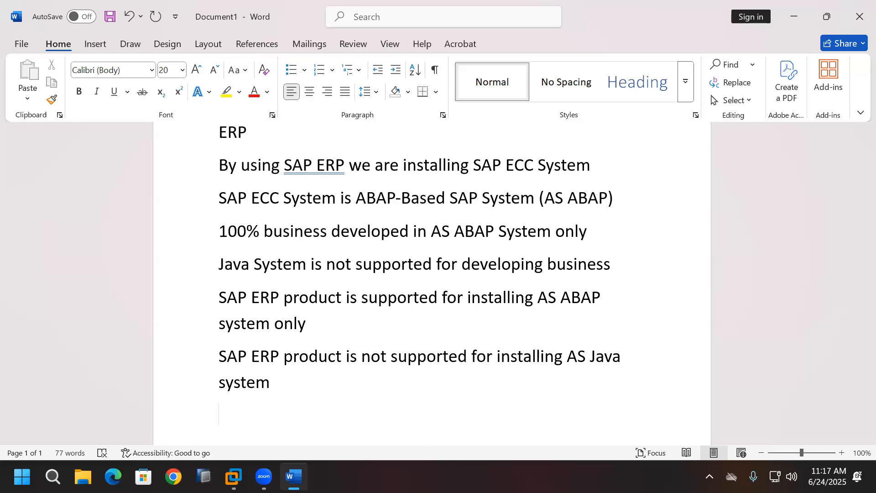
Step: Review the notes, then switch over to the virtual machine desktop
scroll(618, 334, up, 3)
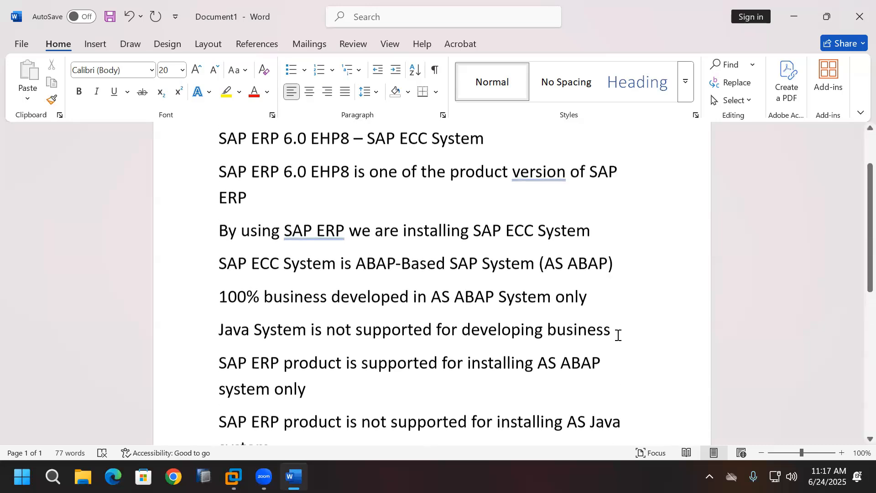
scroll(385, 319, down, 1)
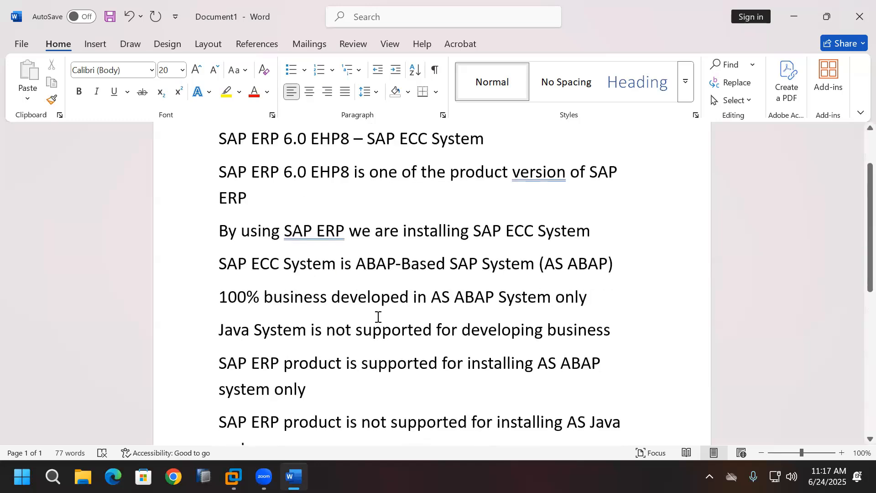
scroll(308, 302, down, 1)
scroll(289, 302, up, 2)
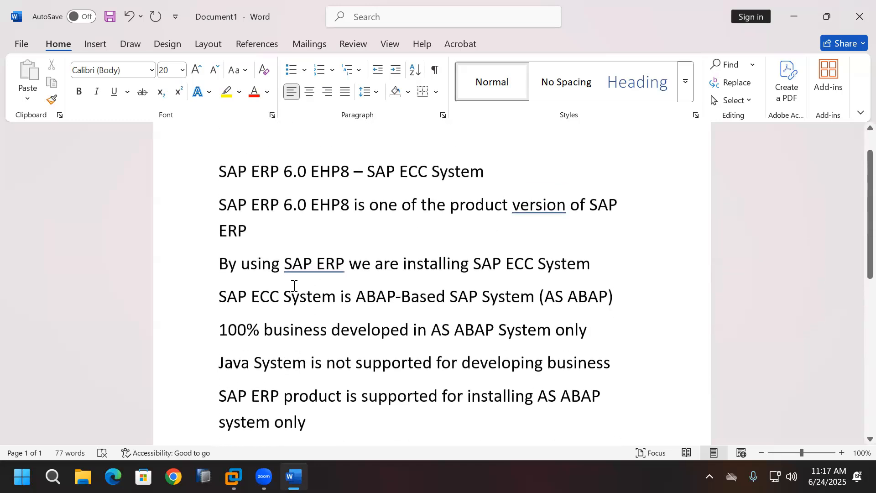
scroll(294, 286, up, 1)
scroll(294, 286, down, 5)
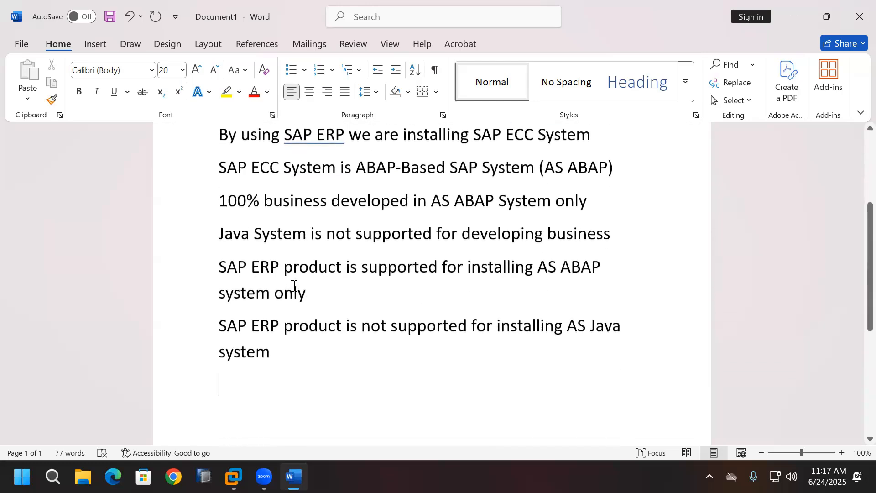
key(alt+Tab)
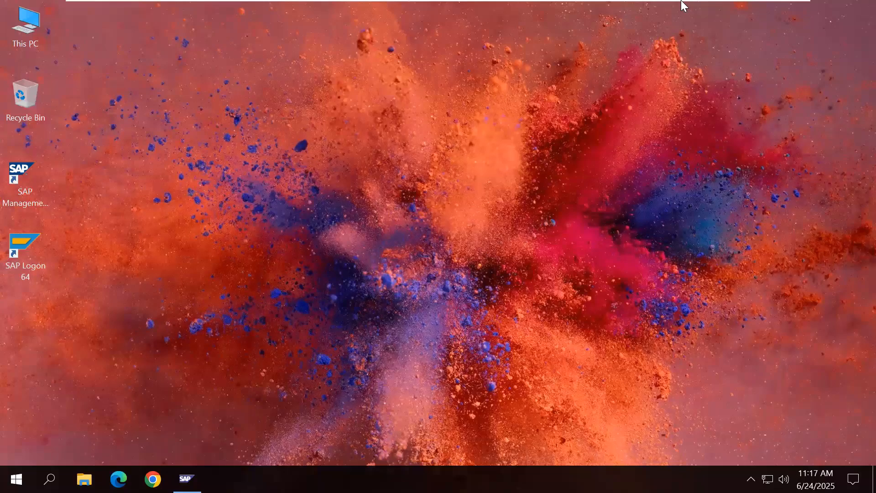
Step: Minimize the VM from the VMware full-screen toolbar to show the SAP ERP/AS ABAP notes
mouse_move(714, 9)
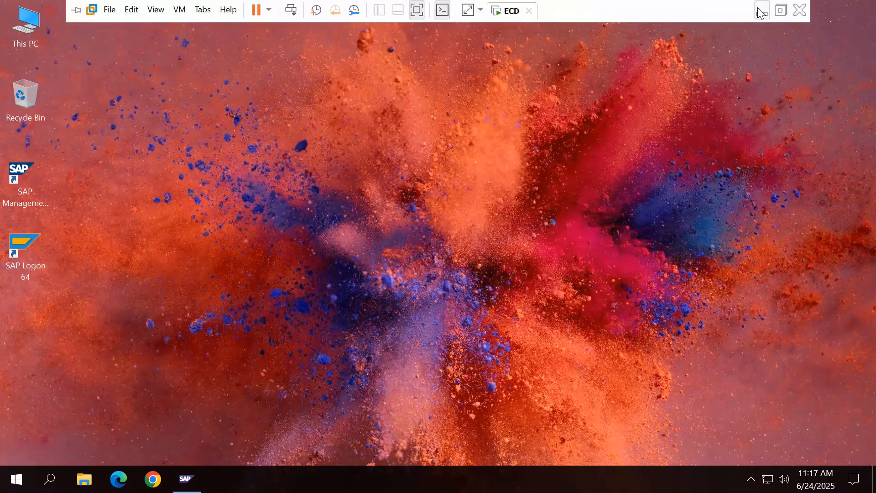
click(761, 11)
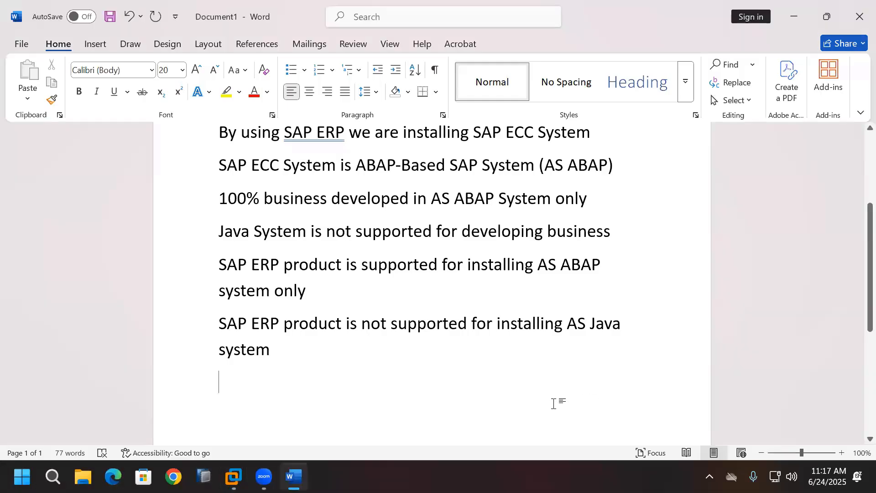
Step: Select 'SAP ECC System' in the title, deselect it, and switch back to the SAP virtual machine
scroll(554, 403, up, 5)
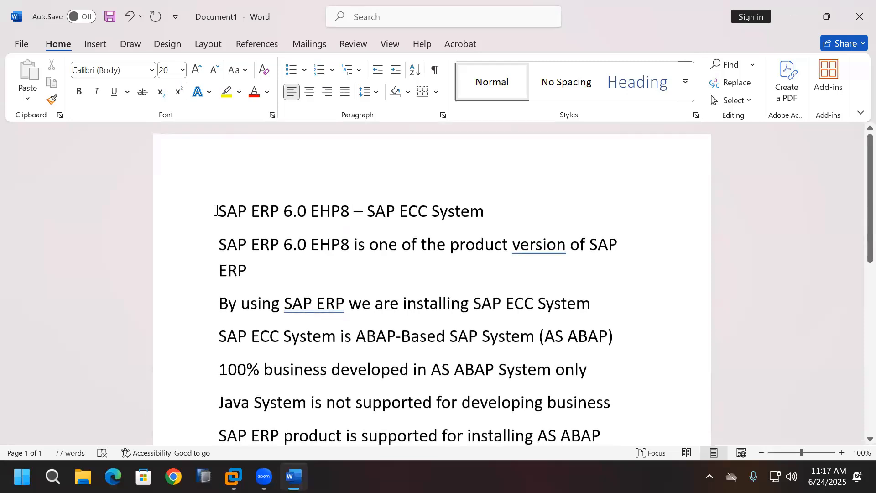
drag(367, 211, 488, 210)
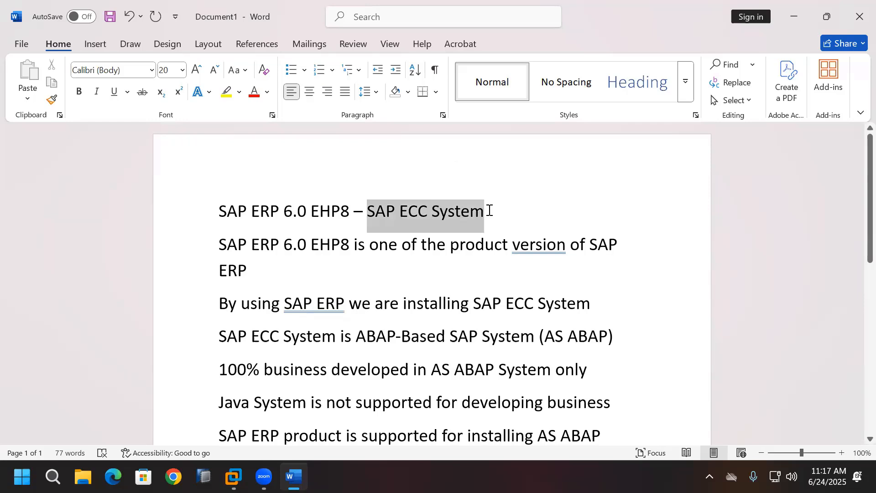
click(648, 251)
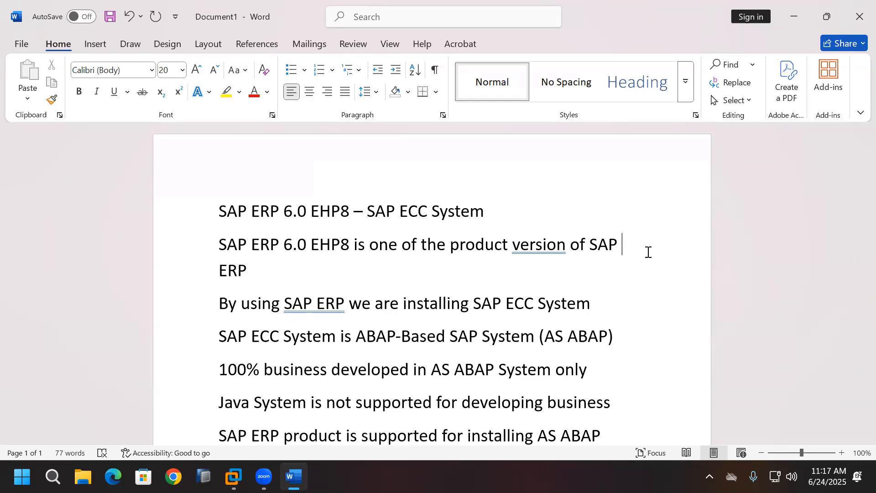
click(233, 477)
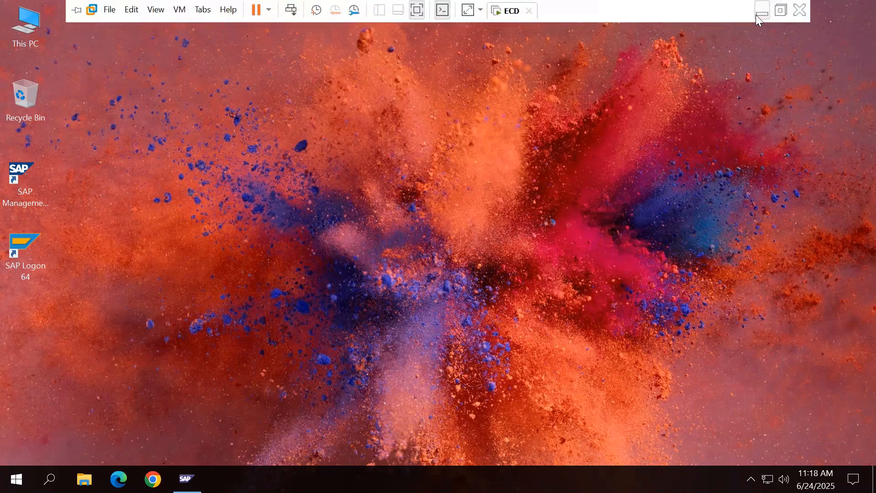
Step: Minimize the VM and type 'SAP ERP IDES/SAP ERP Non-IDES' below the AS Java note, with an empty line after it
click(759, 10)
scroll(540, 335, down, 5)
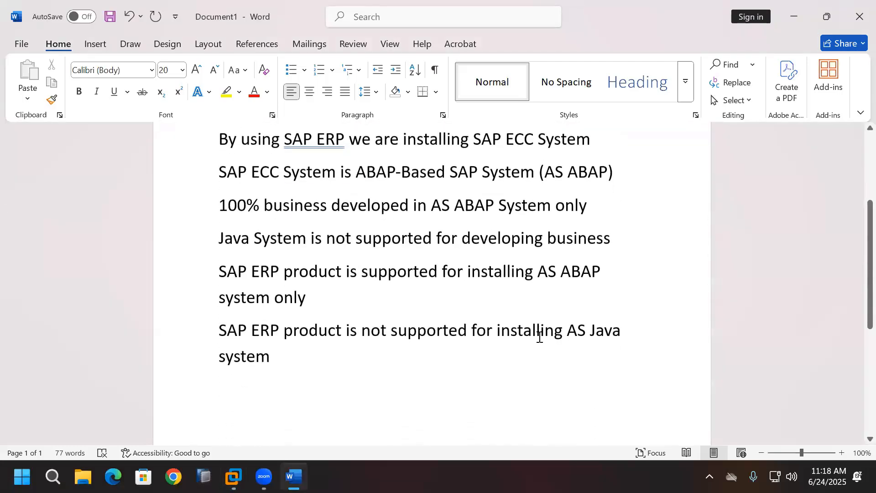
click(309, 360)
text(SAP)
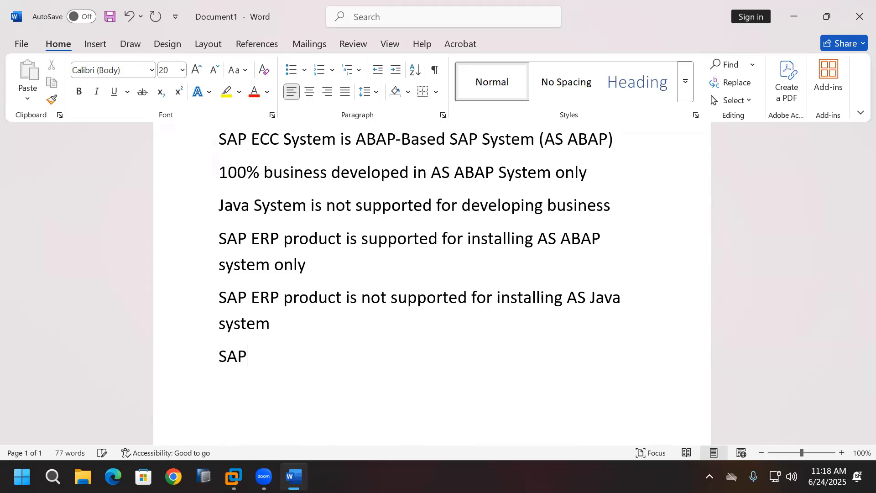
text( ERP IDES)
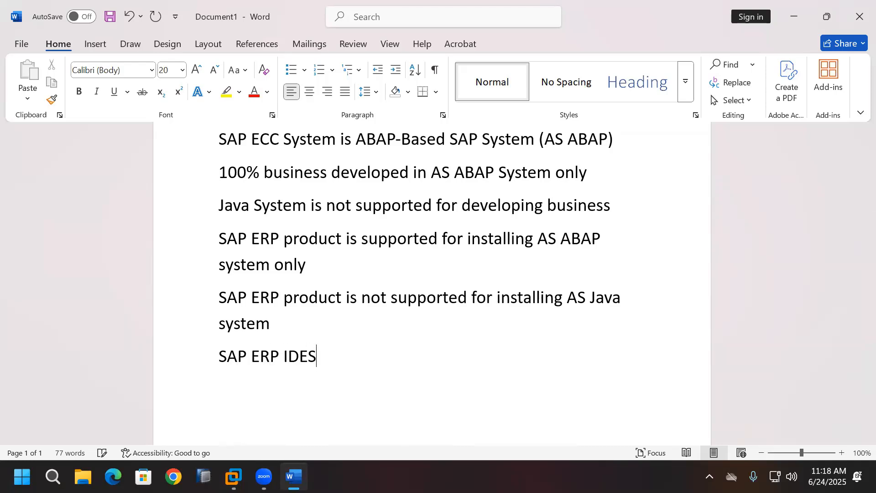
text(/SAP ERP No)
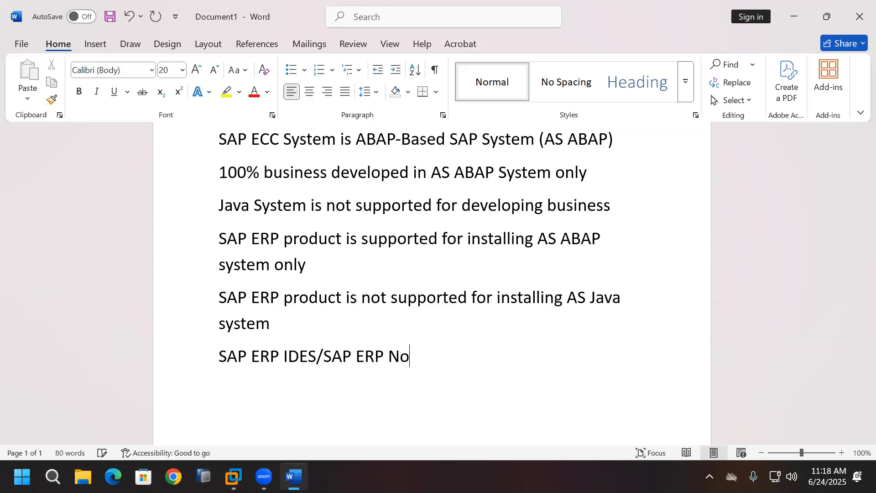
text(n-IDES)
key(Return)
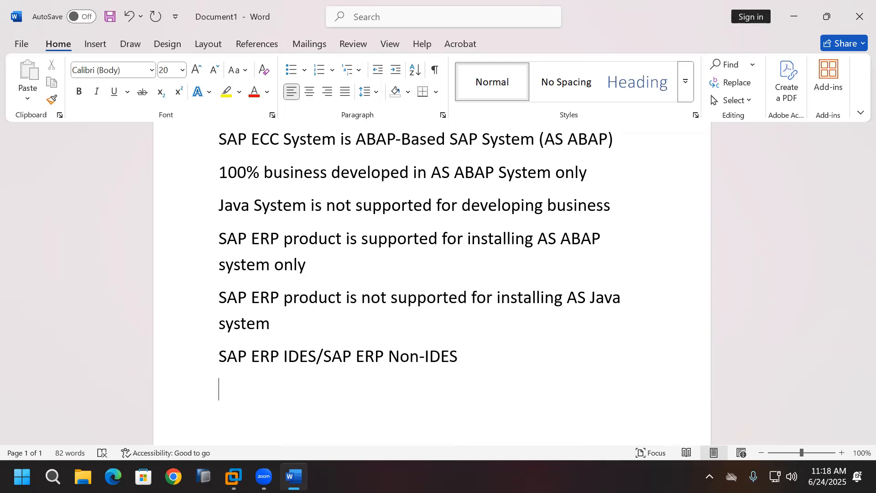
scroll(446, 416, down, 1)
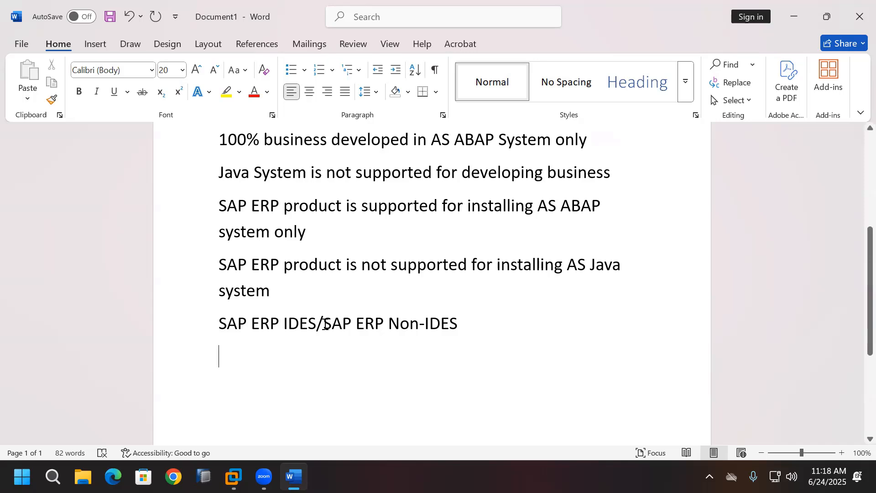
Step: Bold 'SAP ERP Non-IDES' on the last line, leaving 'SAP ERP IDES/' regular
drag(323, 323, 455, 329)
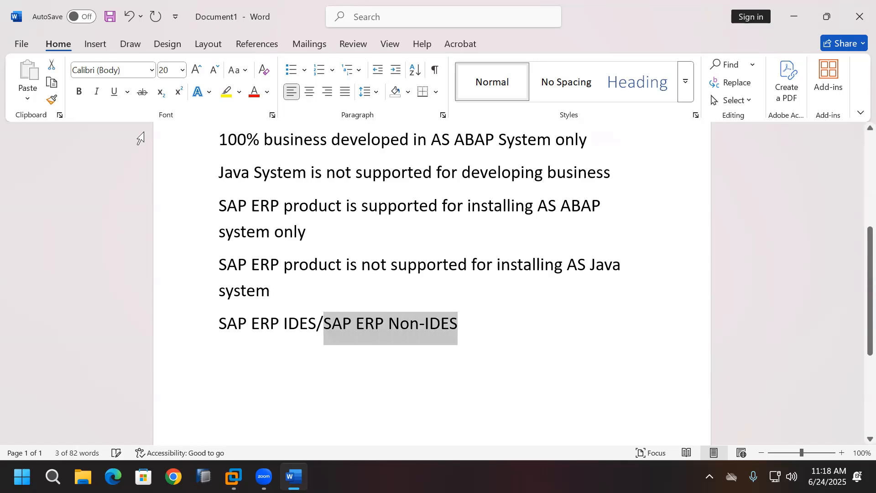
click(80, 92)
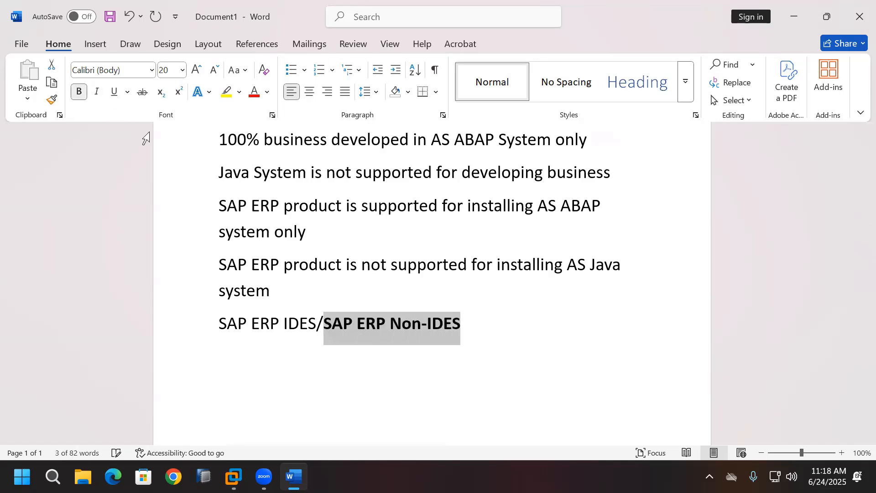
click(417, 359)
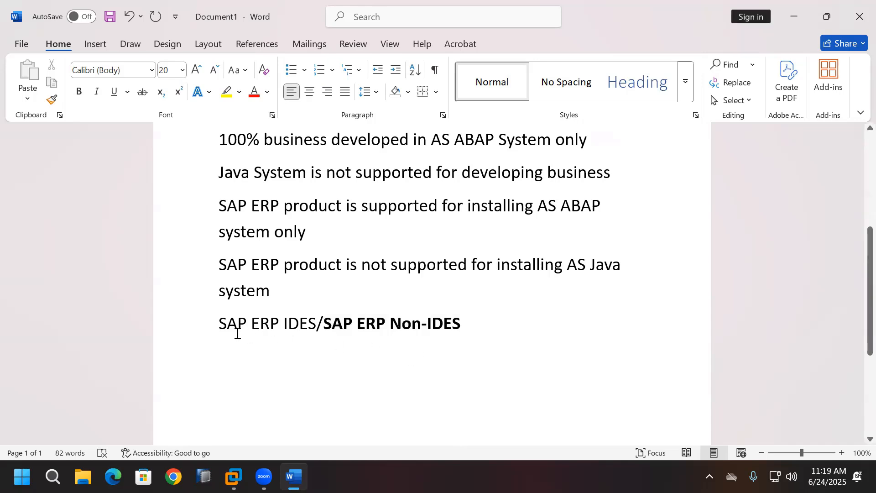
drag(219, 325, 460, 324)
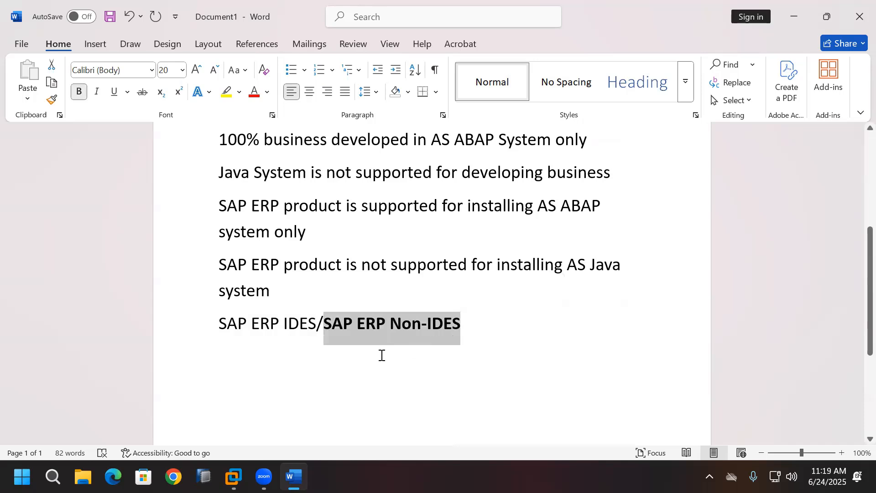
click(367, 357)
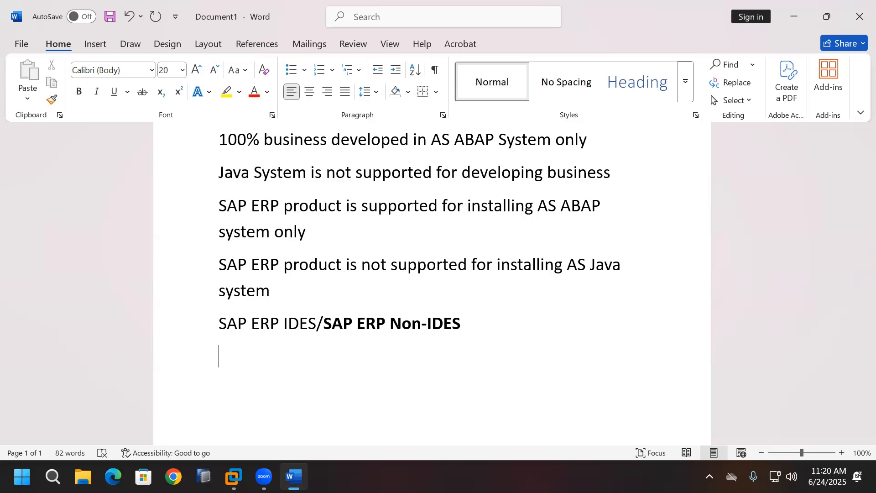
Step: Switch to the SAP virtual machine from the VMware Workstation taskbar icon
click(233, 476)
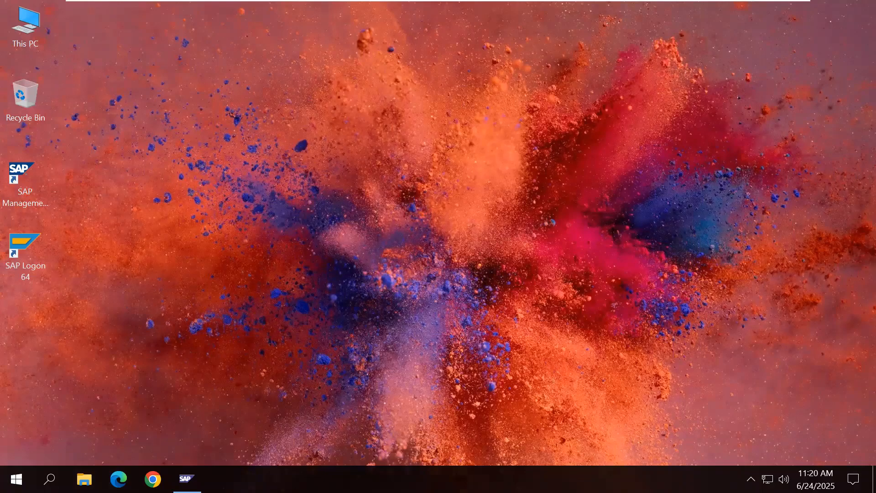
Step: Minimize the VM and type the heading 'Post-installation Steps' at the top of page 2
mouse_move(674, 3)
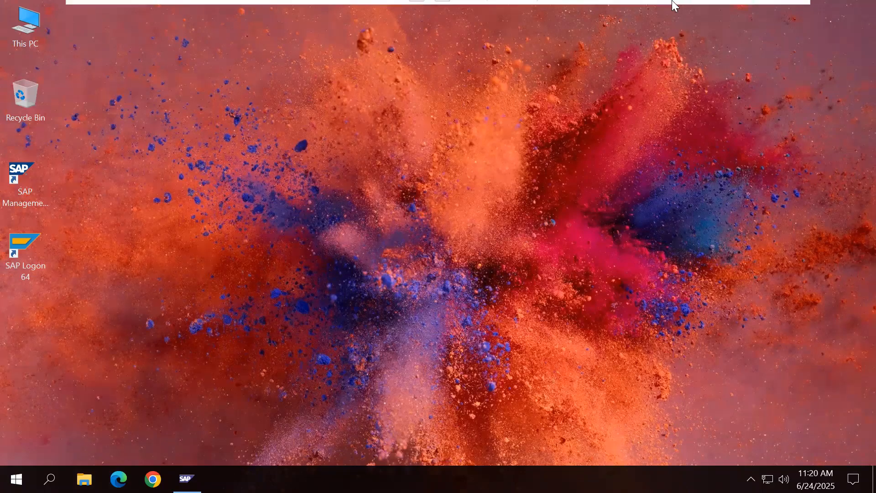
click(760, 11)
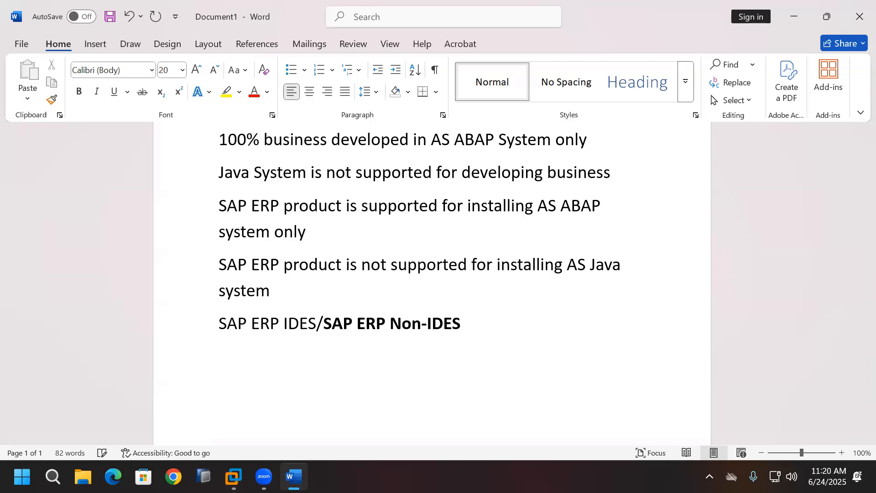
key(BackSpace)
key(Return)
key(Return)
key(Return)
key(Return)
key(Return)
key(Return)
key(Return)
key(Return)
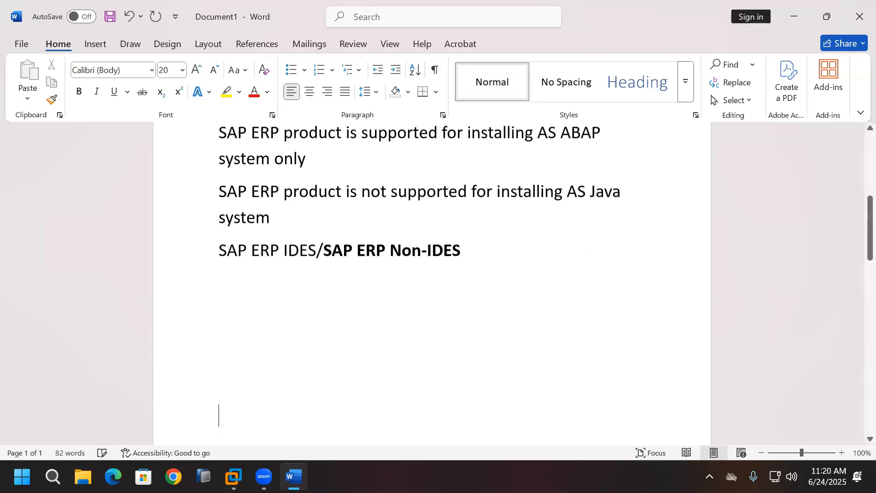
key(Return)
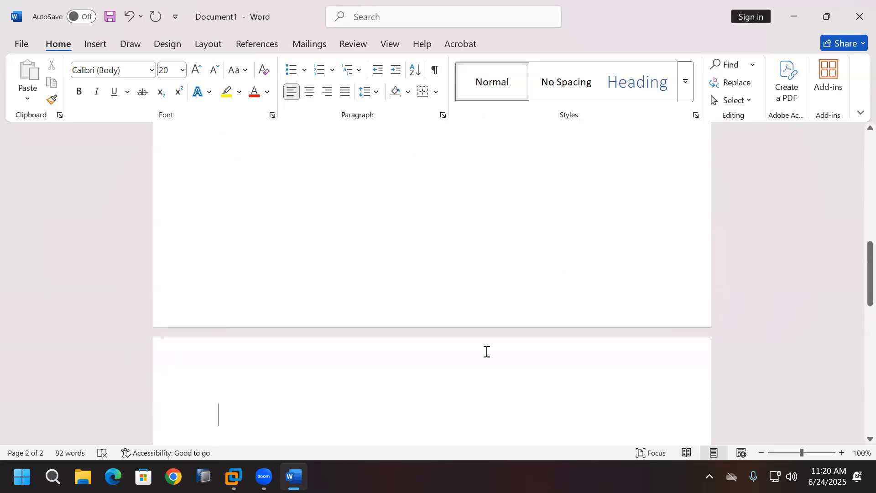
text(Post)
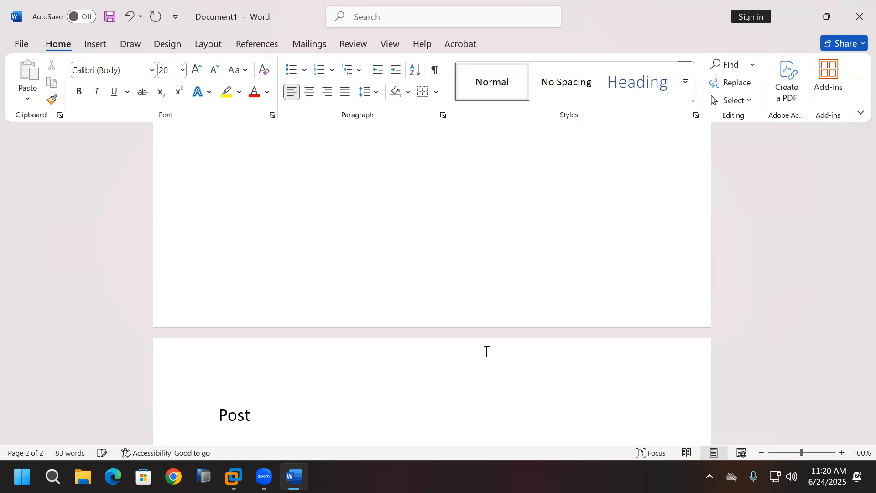
text(-installation S)
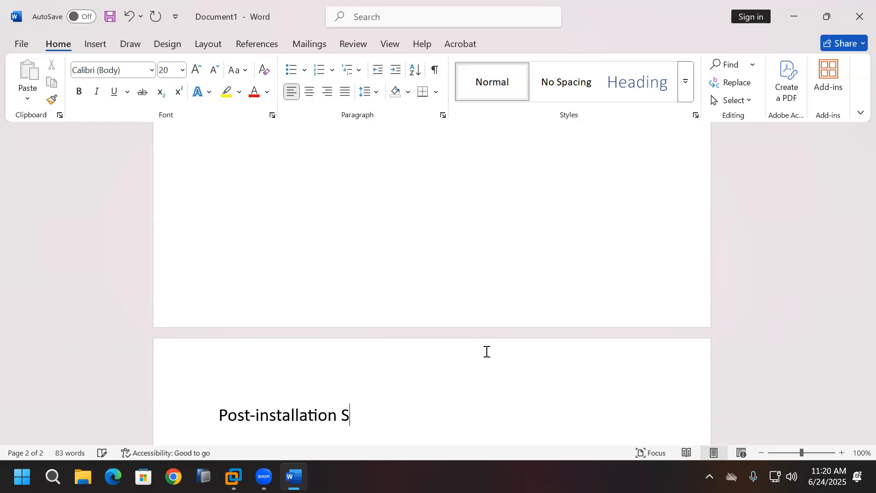
text(teps)
key(Return)
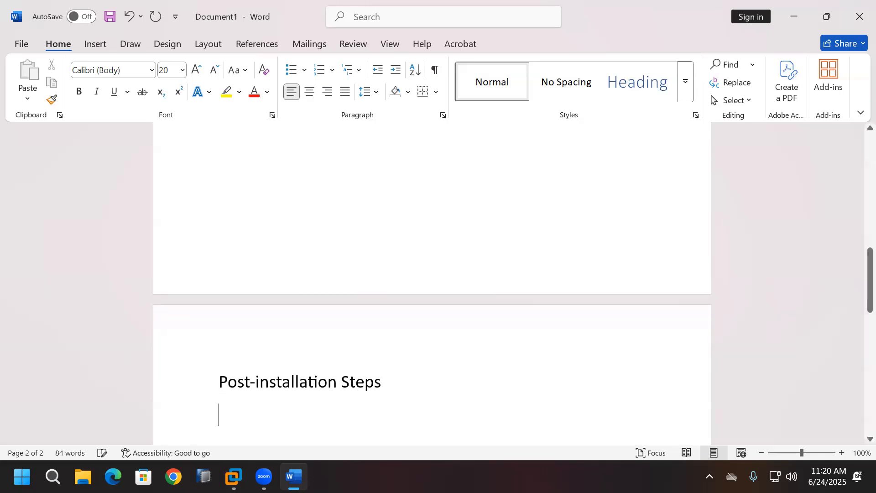
Step: Make the 'Post-installation Steps' heading bold
scroll(508, 227, down, 1)
scroll(508, 226, down, 2)
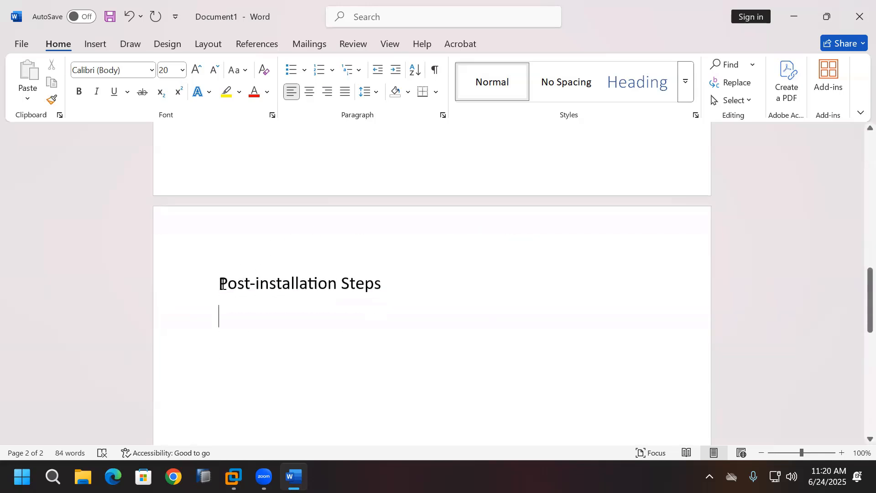
drag(221, 283, 392, 285)
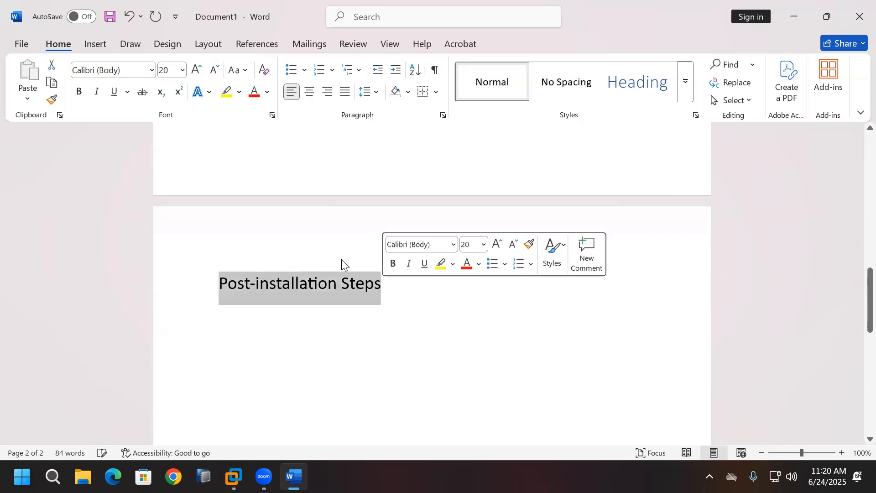
click(79, 91)
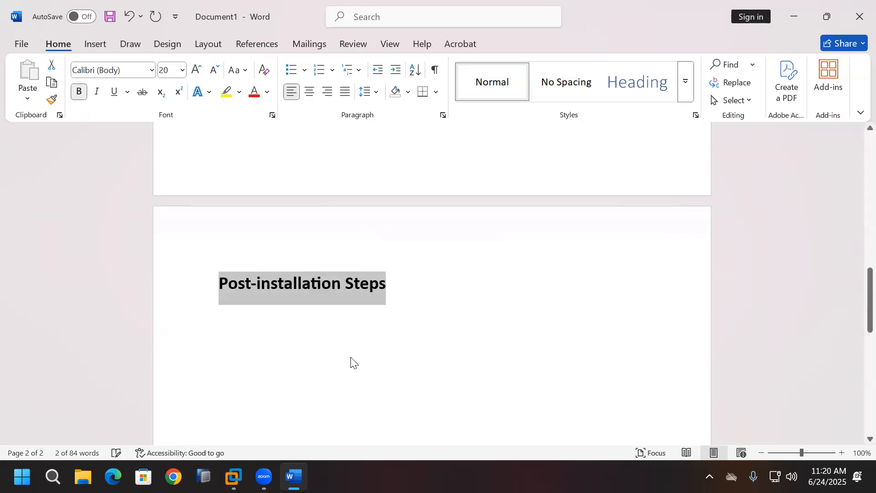
click(353, 324)
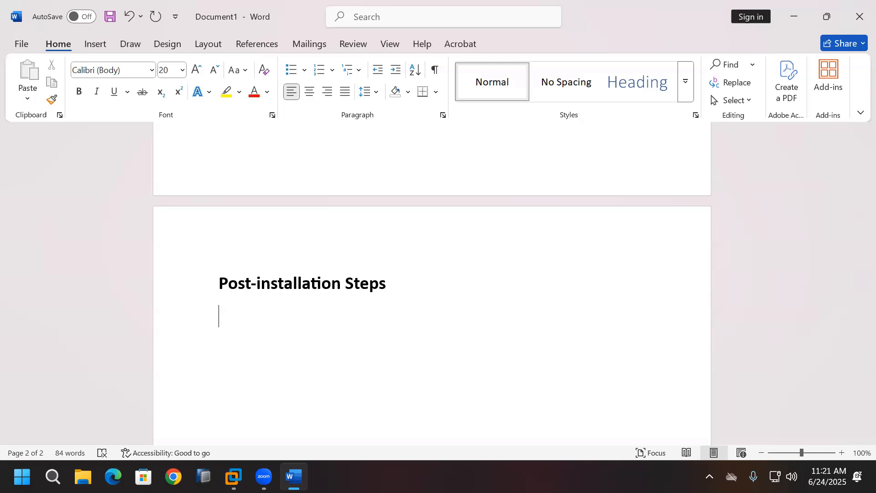
Step: Scroll down through the Word notes before switching to the virtual machine desktop
scroll(540, 368, down, 3)
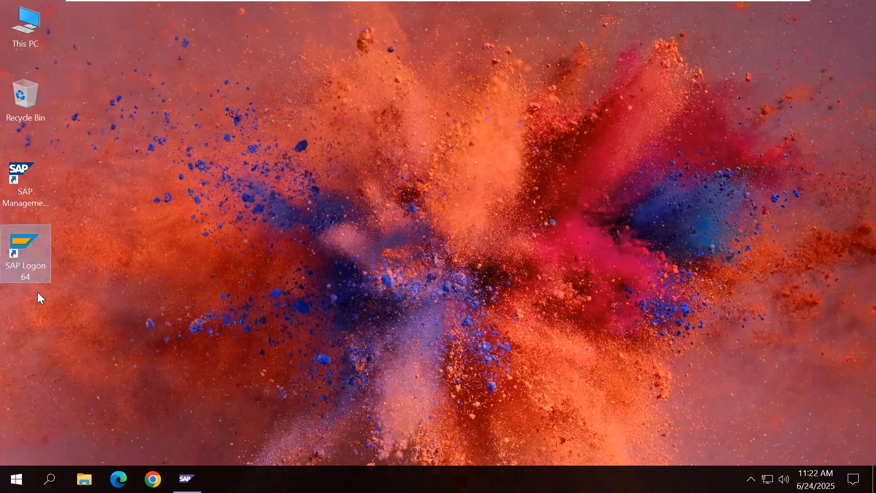
Step: Launch SAP Logon 64 maximized and connect to the Development System (ECD) entry
double_click(32, 253)
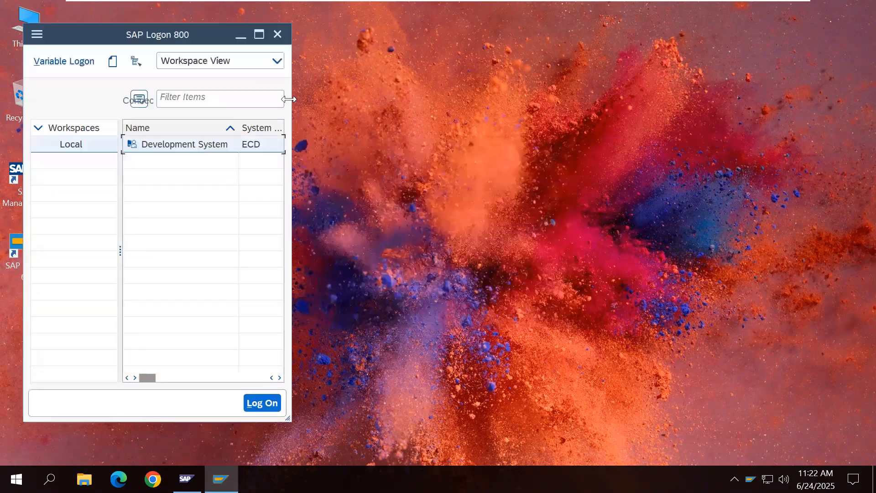
click(258, 33)
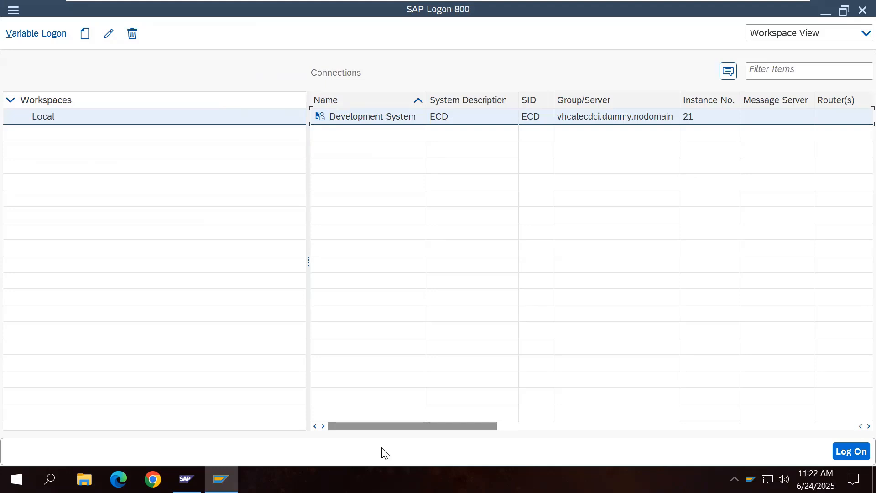
double_click(383, 122)
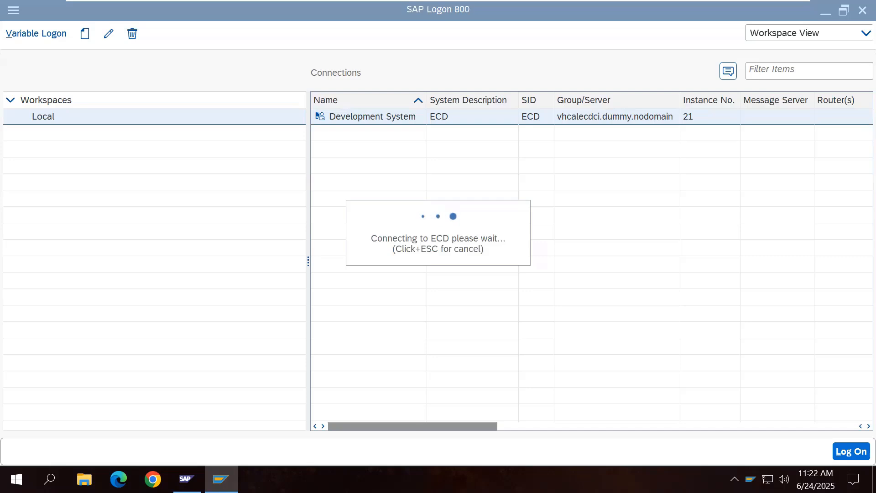
Step: Maximize the SAP logon window and display its system information ECD (1) 000
click(187, 479)
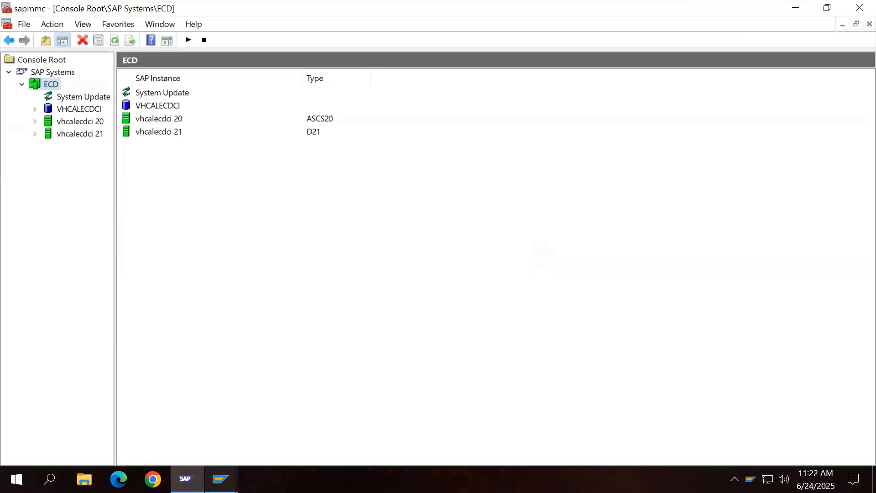
mouse_move(220, 479)
click(293, 430)
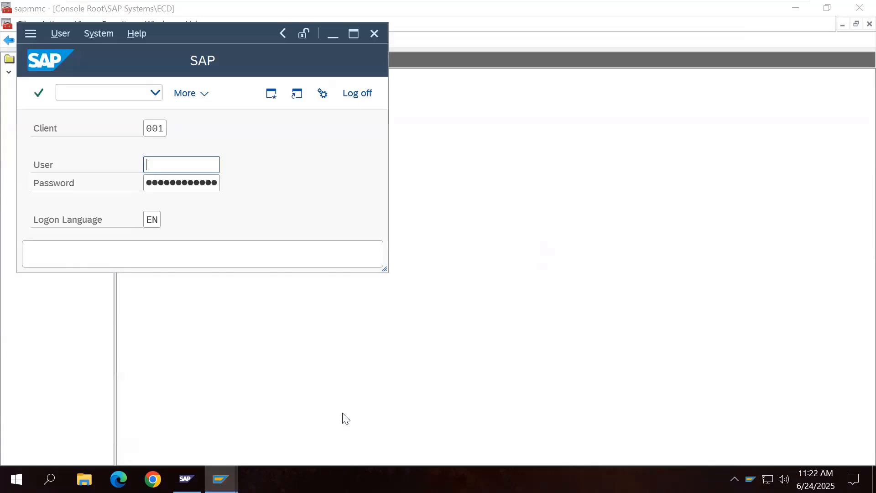
click(352, 32)
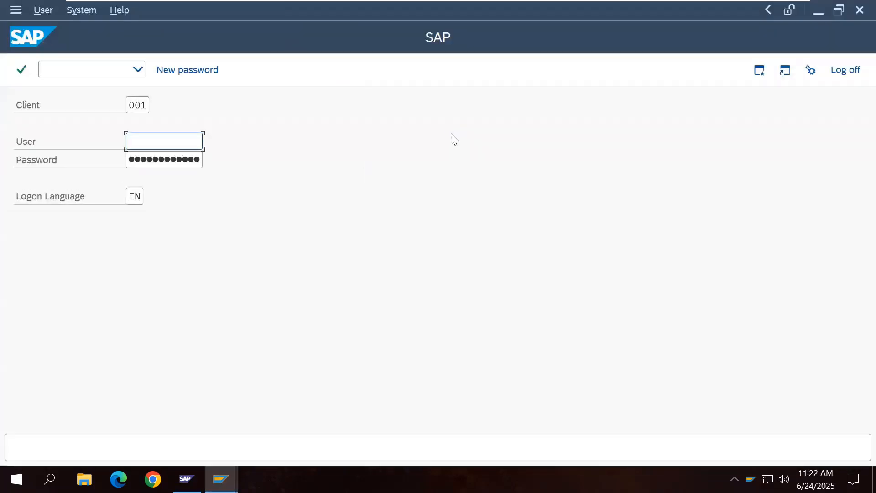
click(763, 14)
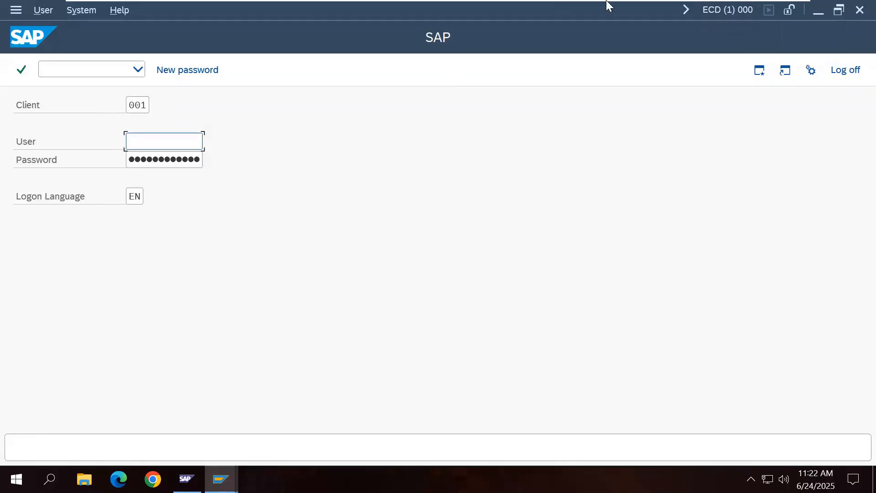
Step: Back in Word, add numbered item '1. Log on to the SAP System' under Post-installation Steps
mouse_move(647, 6)
click(759, 10)
click(459, 323)
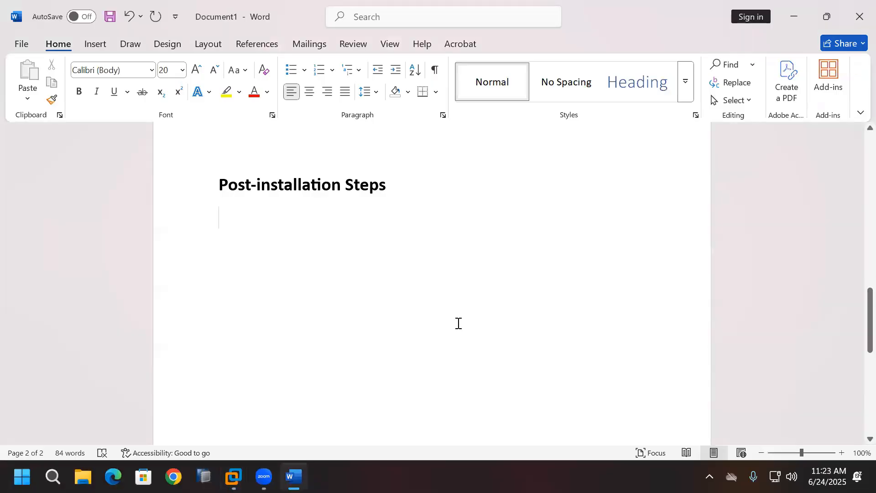
text(1. )
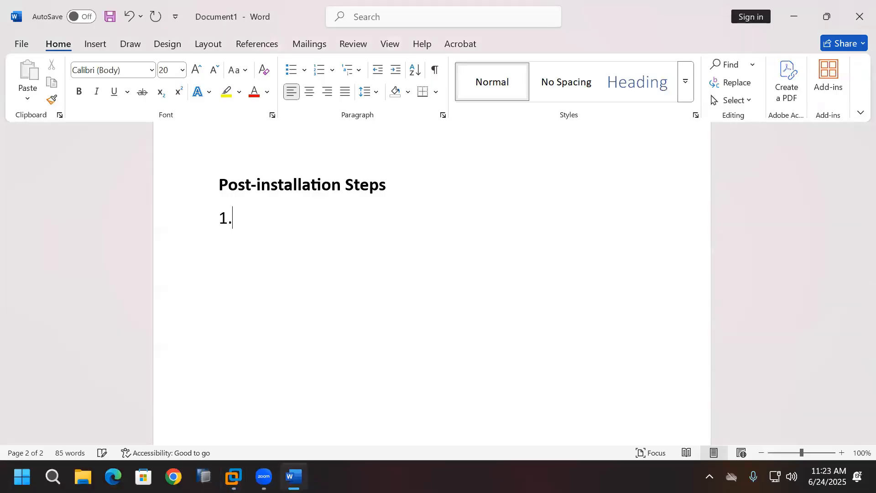
text(Log)
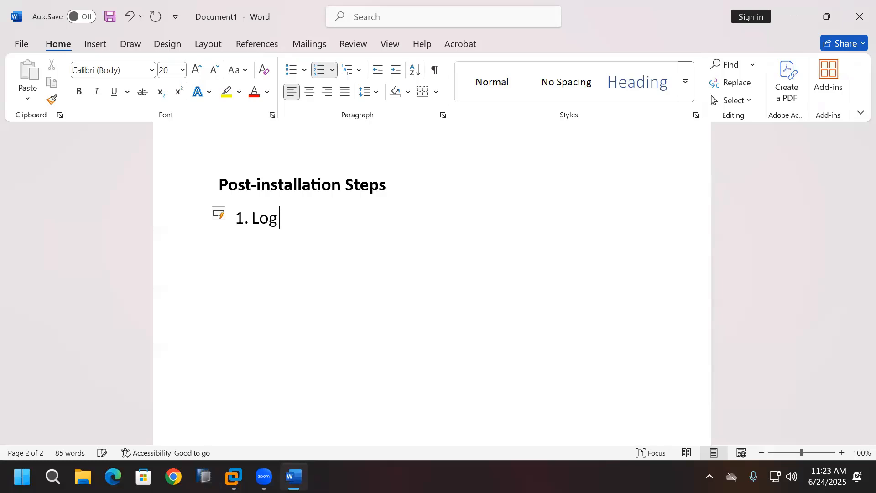
text( on to the)
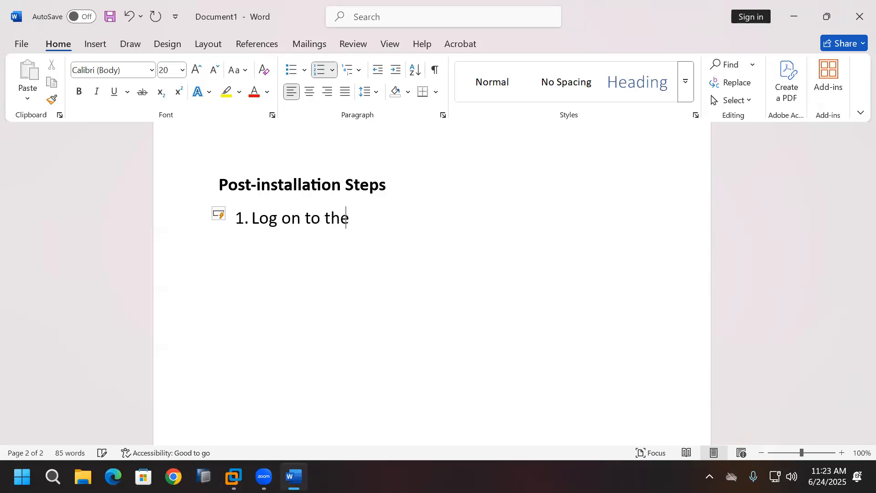
text( SAP System)
Step: Below it, add unnumbered lines Client, User, Password and Logon Language
key(Return)
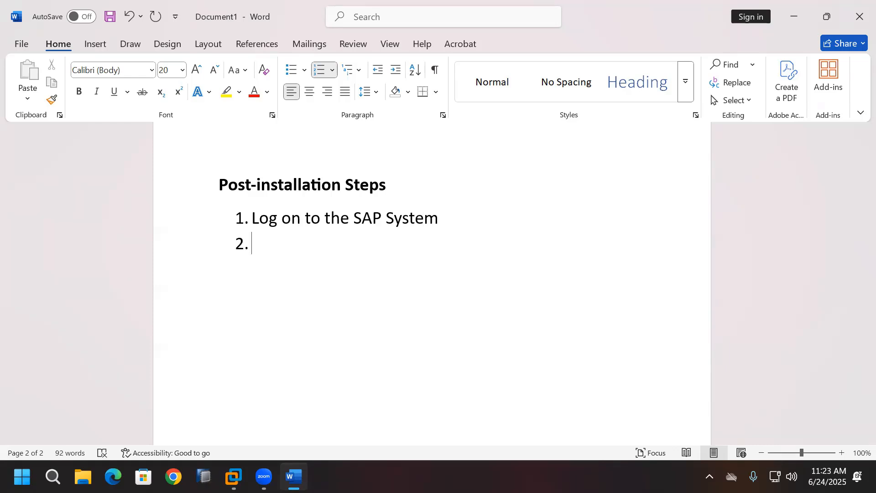
key(BackSpace)
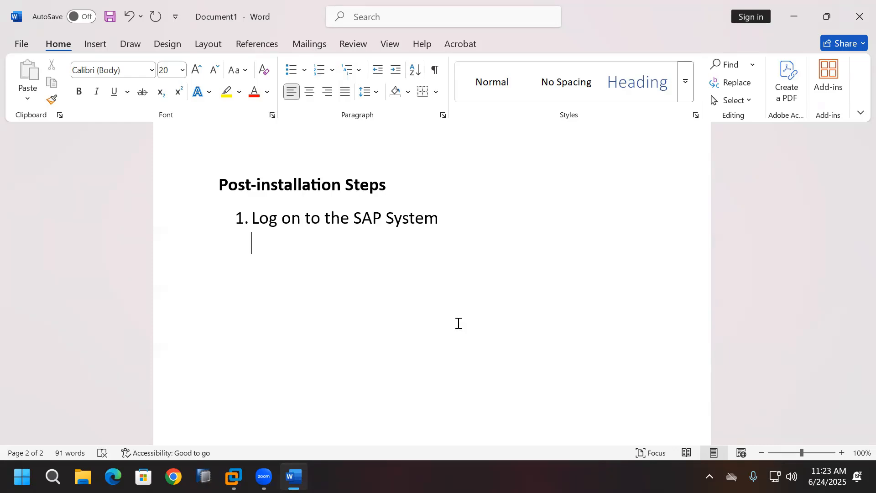
text(Client)
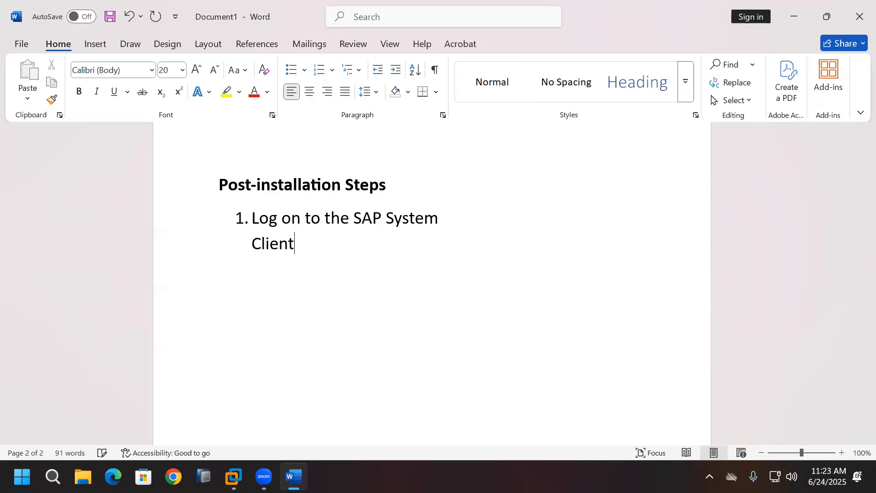
key(Return)
text(User)
key(BackSpace)
key(Return)
text(Password)
key(Return)
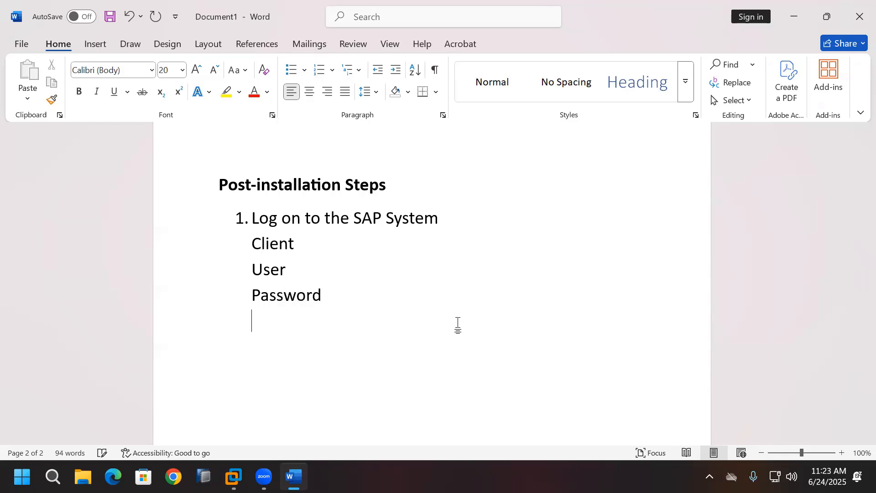
text(Logon L)
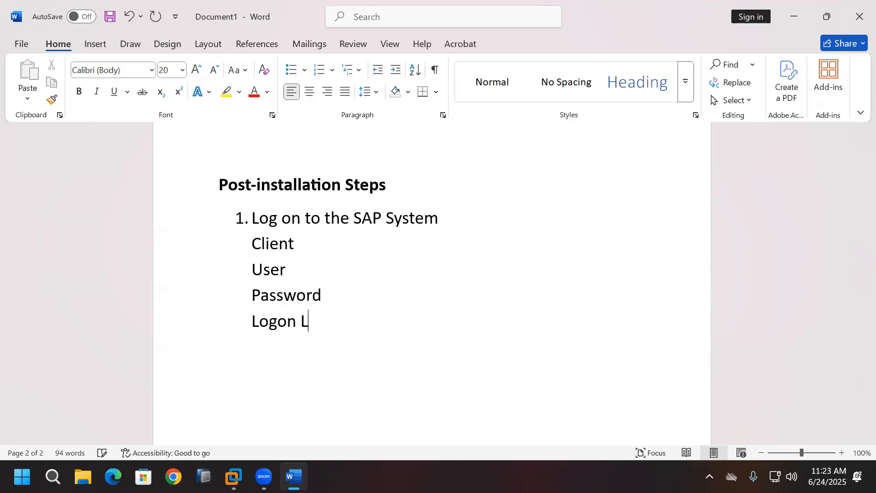
text(anguage)
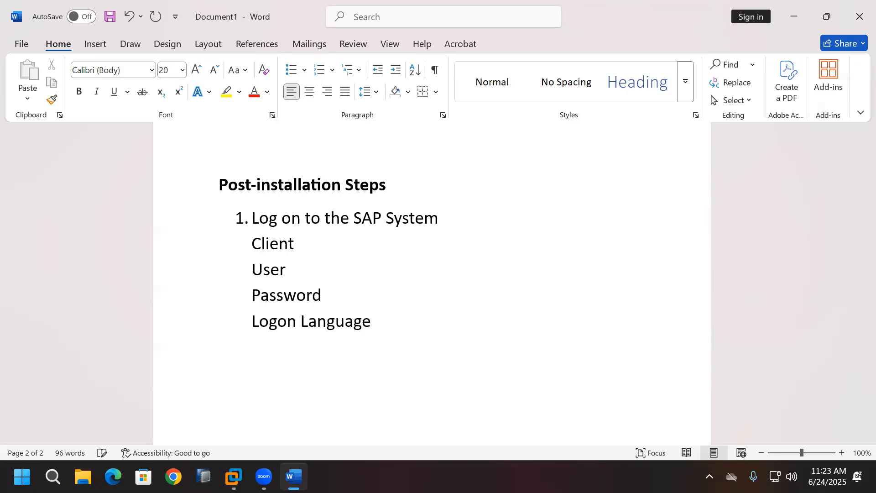
Step: Add notes: after installation client 000 has SAP* & DDIC Users, Password - Master Password
key(Return)
text(when installi)
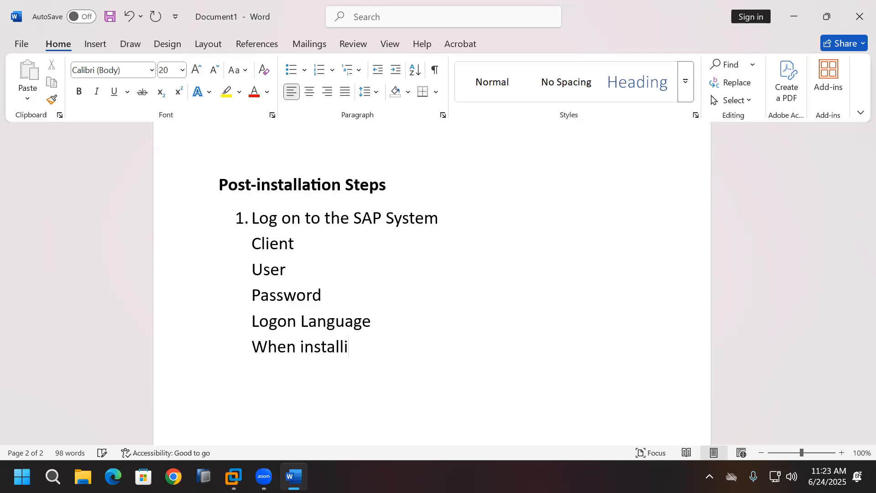
text(ng time only)
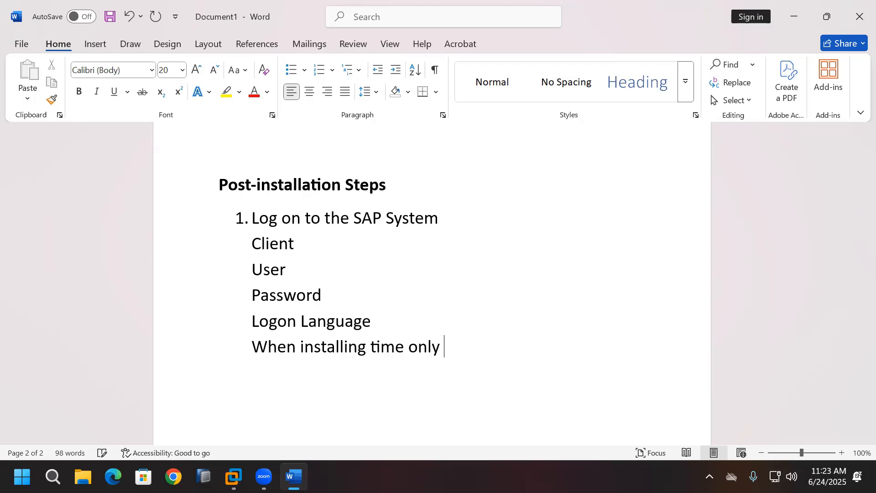
key(BackSpace)
text(, they)
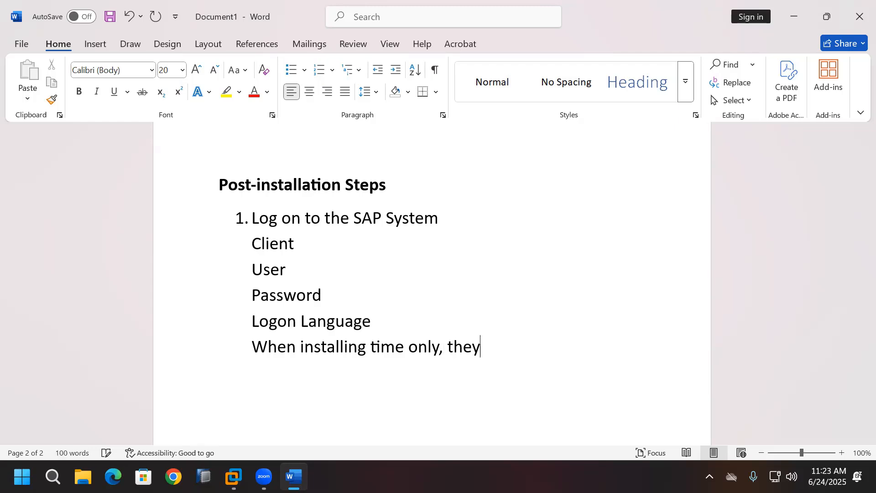
text( tell aft)
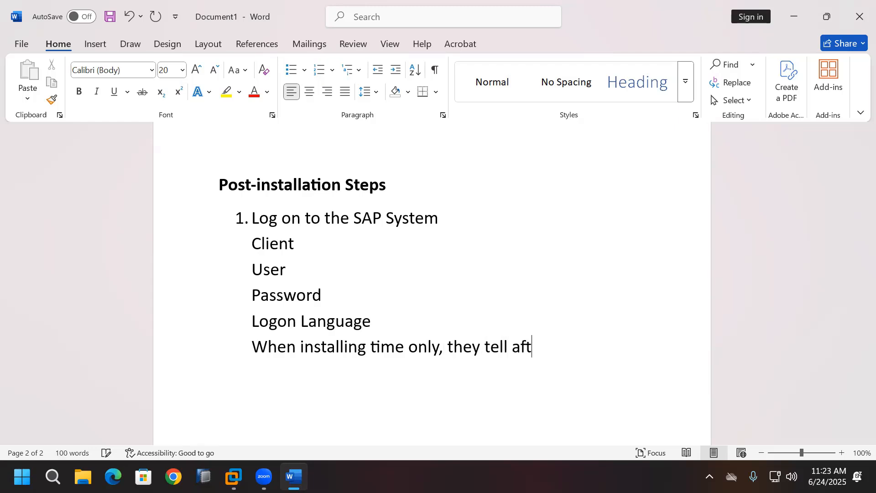
text(er install)
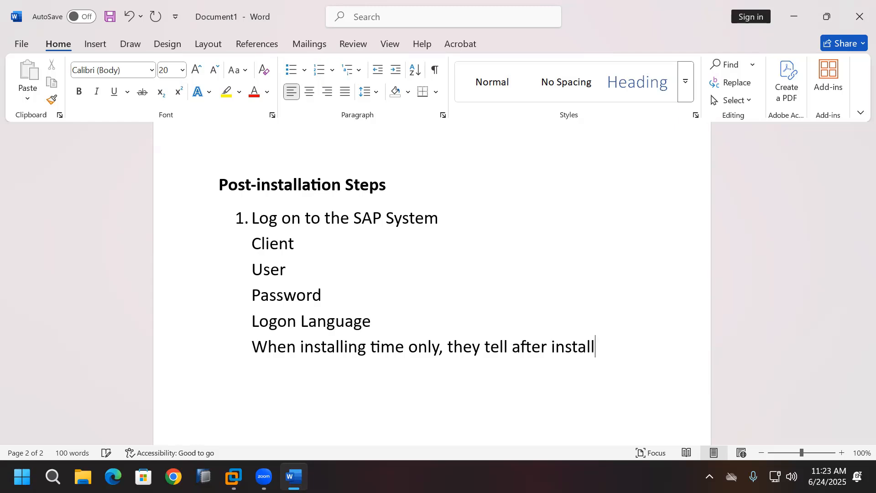
text(ation you have c)
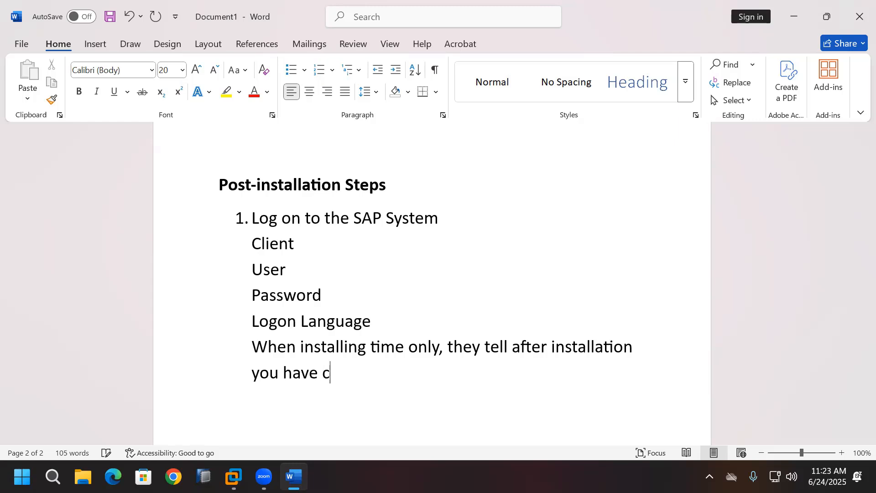
text(lient 00)
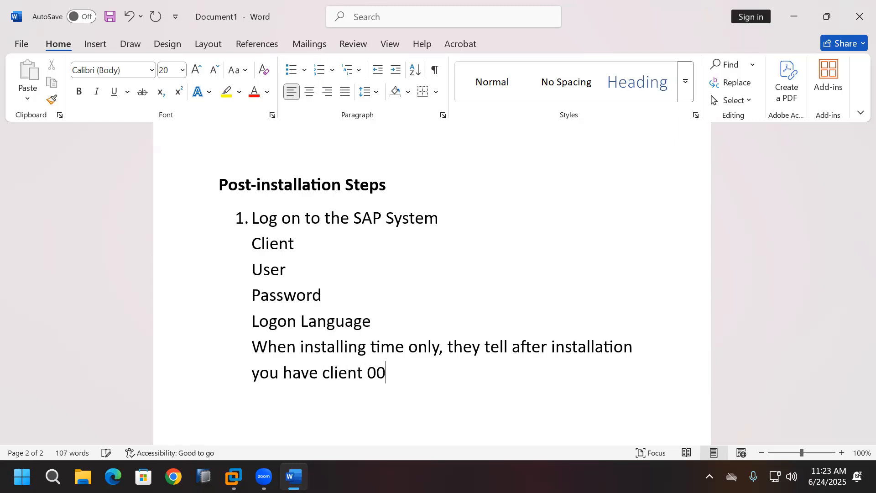
text(0)
text( - )
text(SAP*)
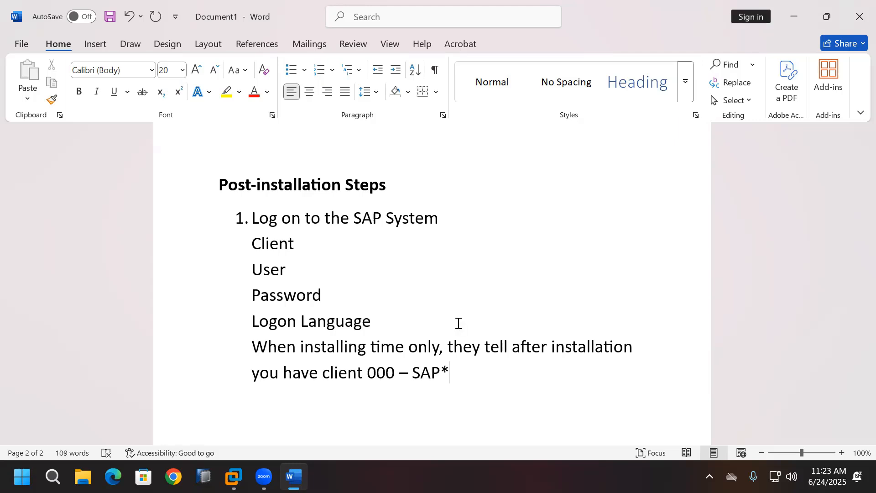
text( & DDI)
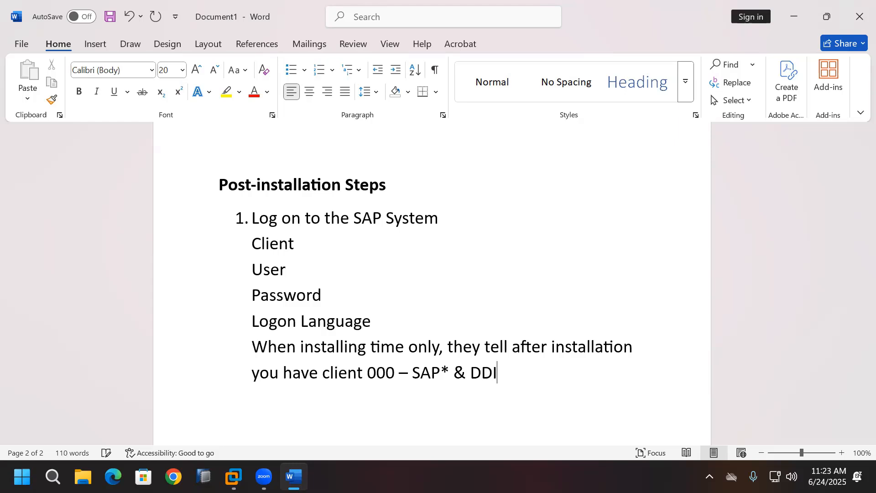
text(C Users)
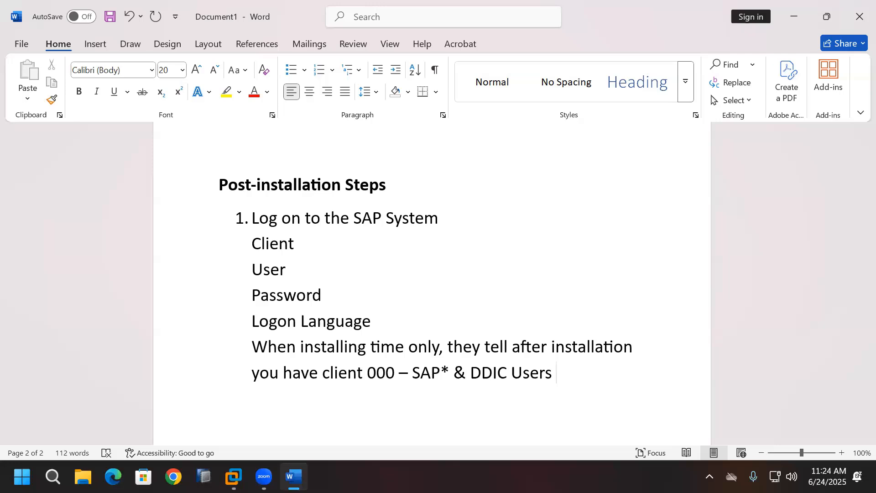
key(Return)
text(Password)
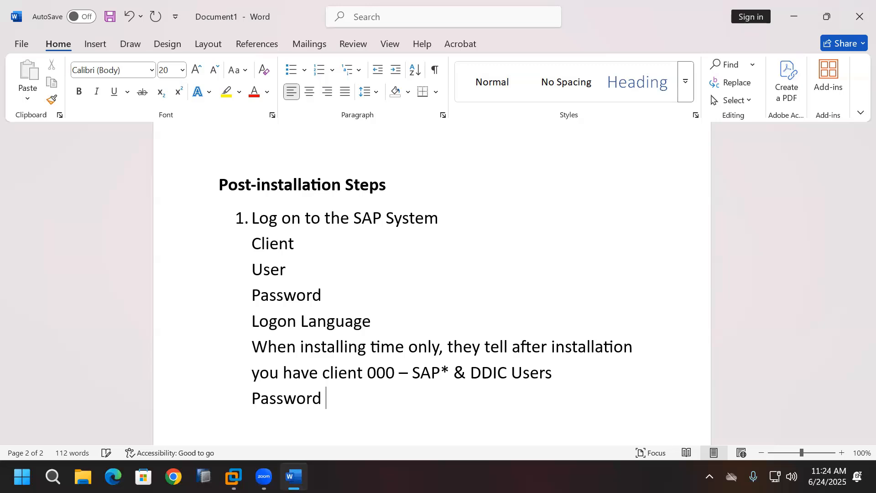
text(- Master)
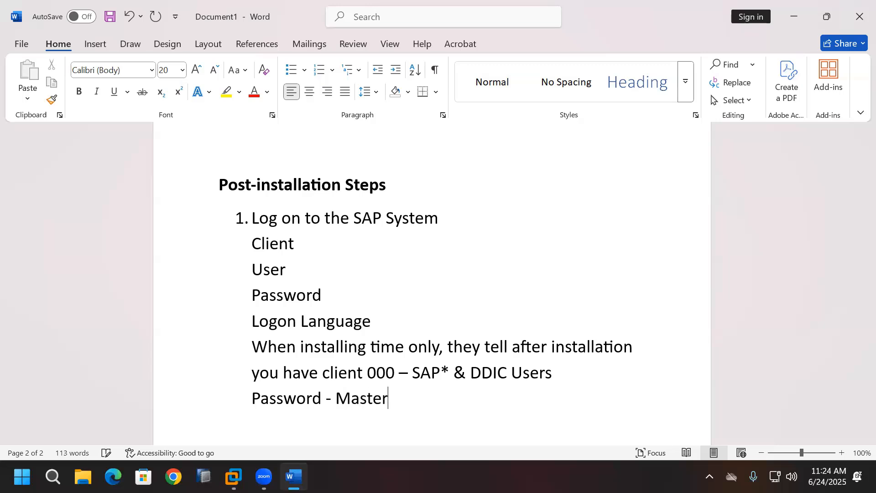
text( Passwor)
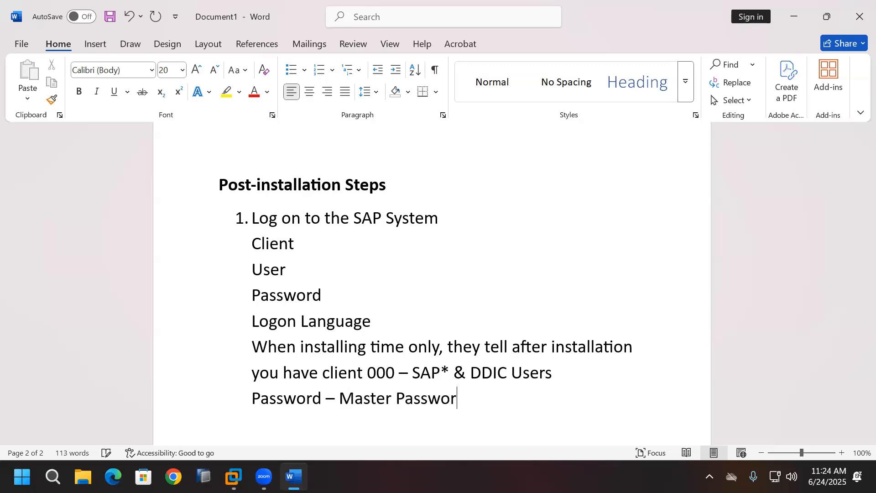
text(d)
key(Return)
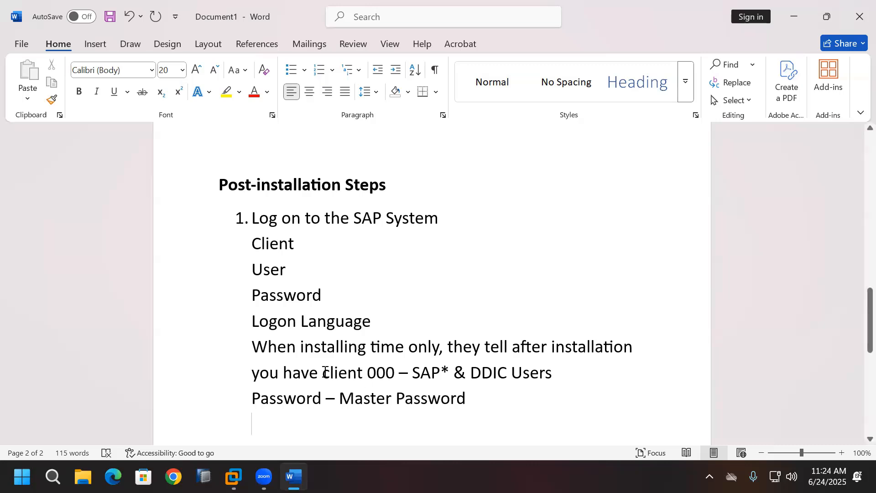
Step: Remove 'you have' so the line starts with capitalized 'Client 000', then select both client lines
click(325, 370)
key(BackSpace)
key(BackSpace)
key(BackSpace)
key(BackSpace)
key(BackSpace)
key(BackSpace)
key(BackSpace)
key(BackSpace)
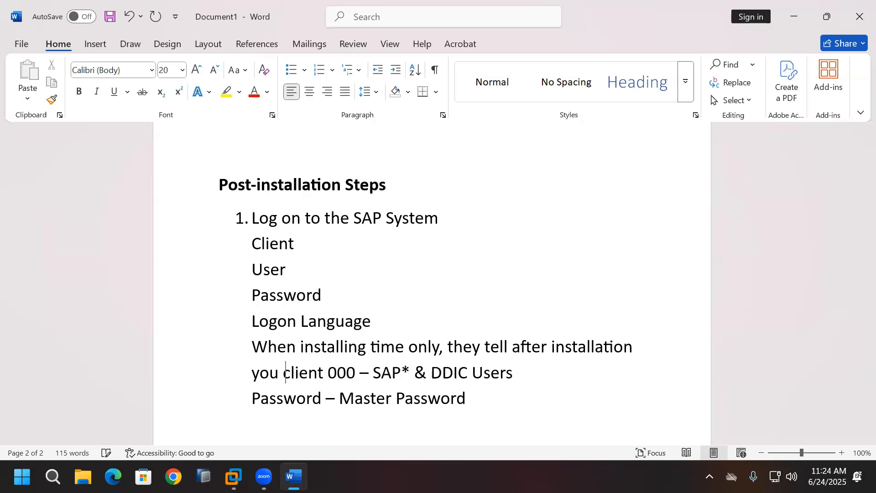
key(BackSpace)
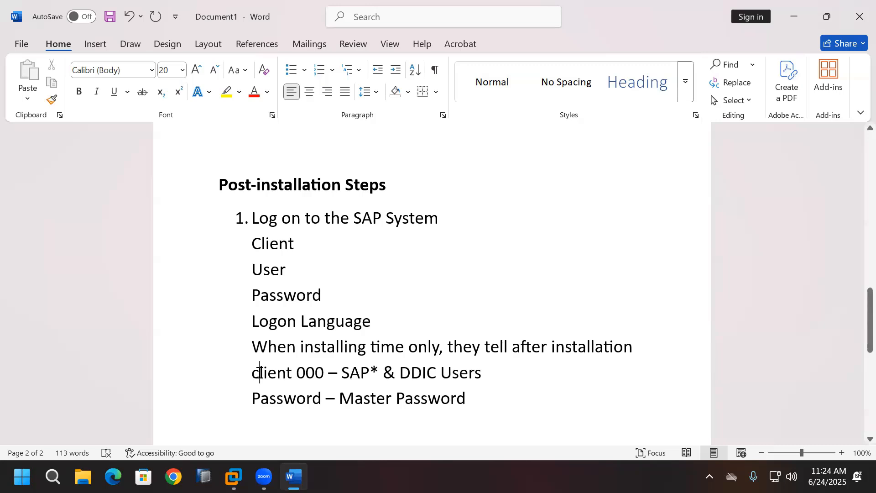
key(BackSpace)
text(c)
key(BackSpace)
text(C)
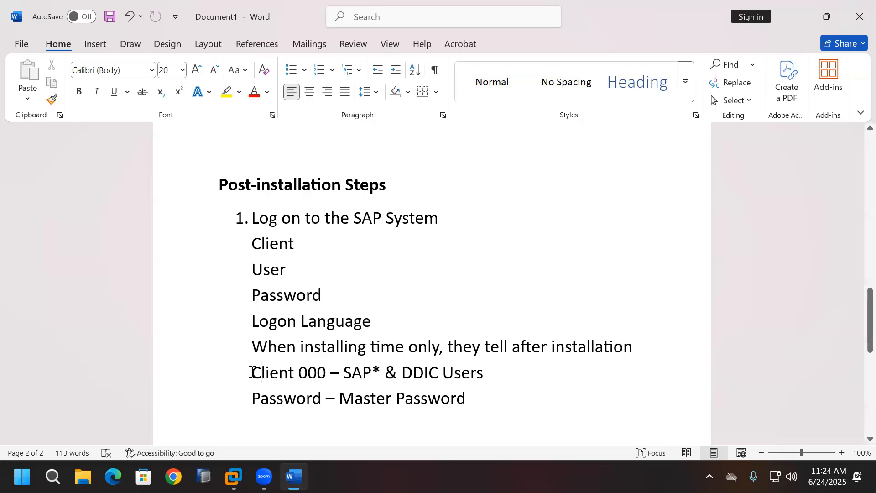
drag(254, 371, 433, 399)
key(ctrl+c)
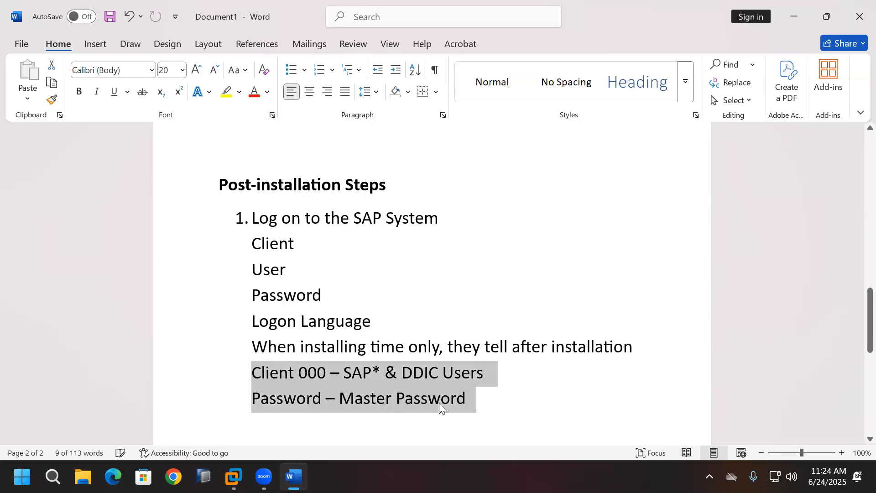
Step: Paste a copy of the client lines below and change the client number to 001
scroll(439, 401, down, 2)
click(437, 361)
key(ctrl+v)
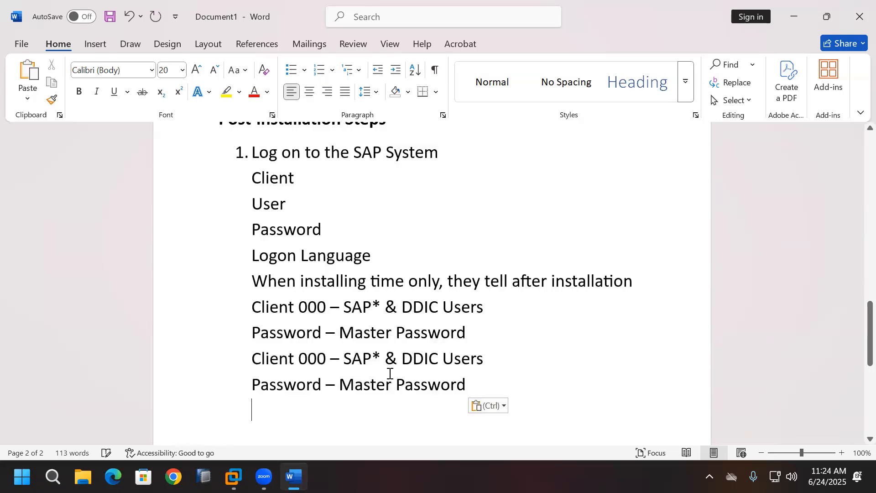
click(326, 362)
key(BackSpace)
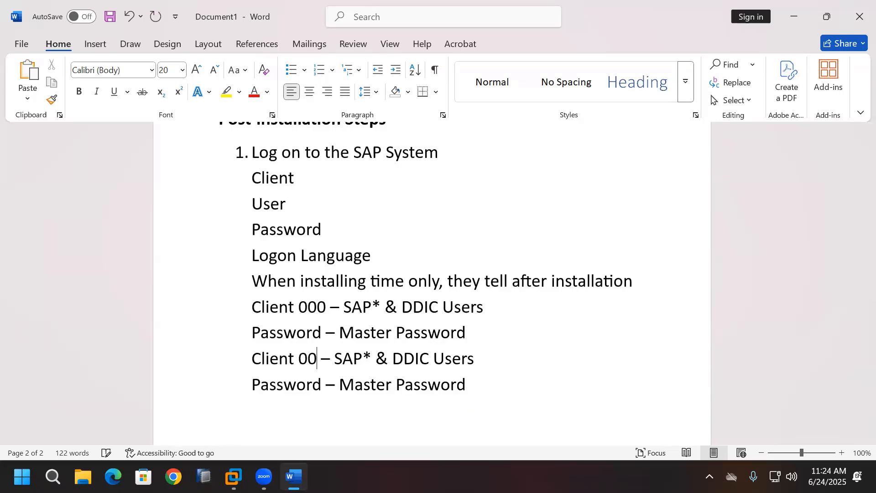
text(1)
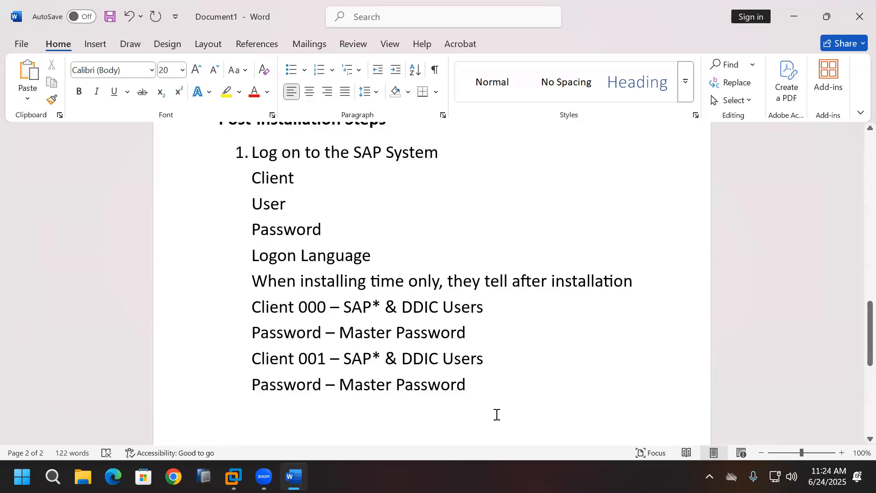
click(495, 417)
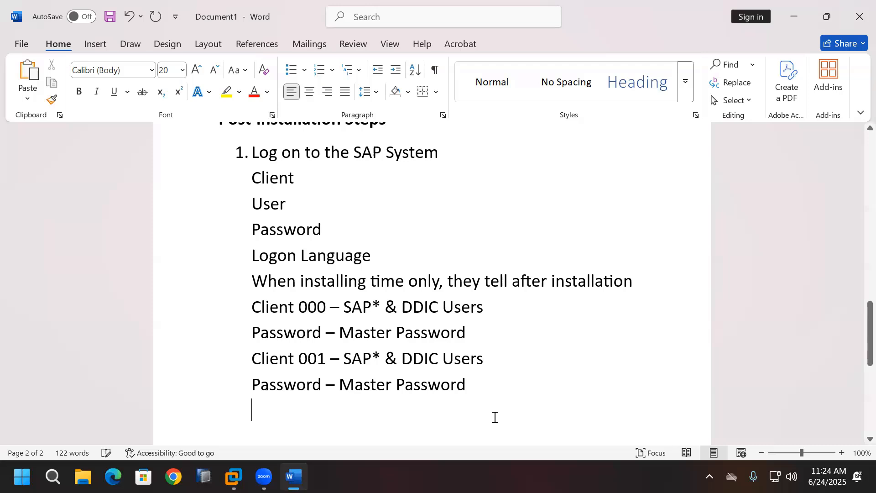
click(484, 386)
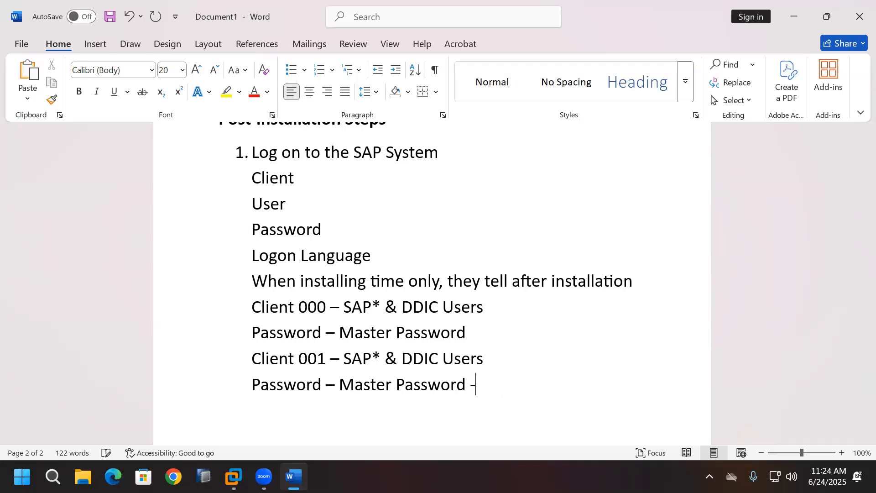
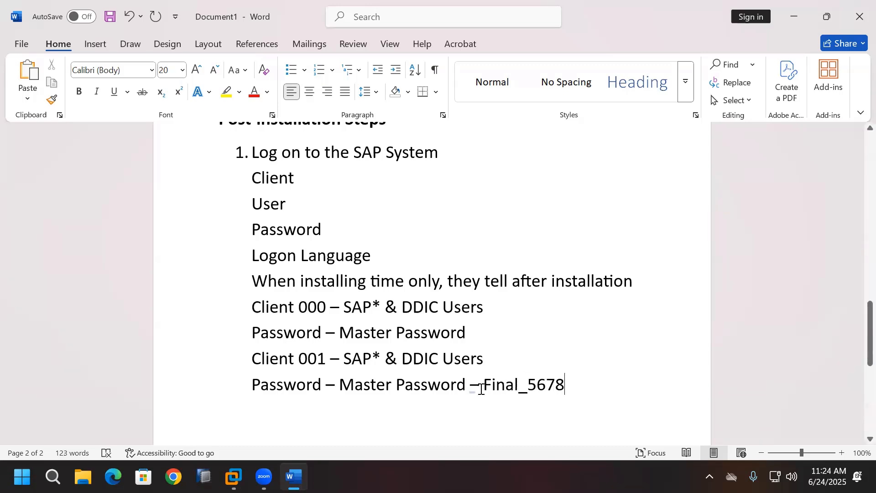
drag(486, 387, 542, 383)
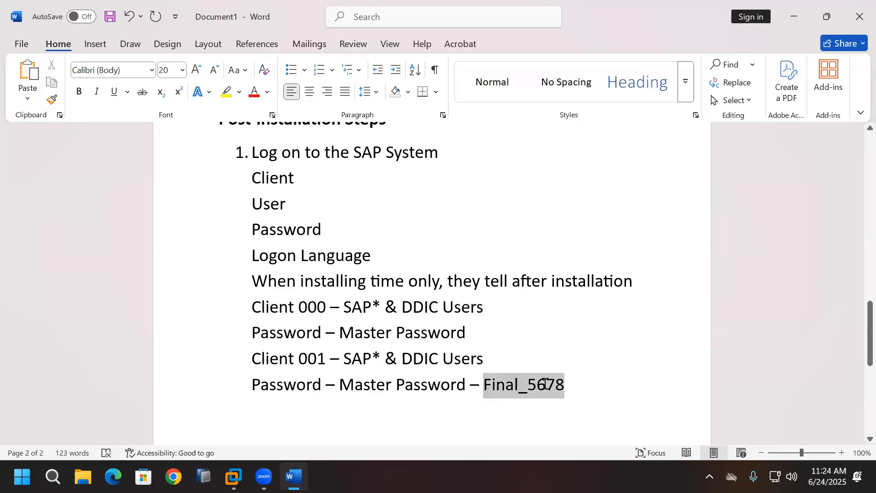
click(437, 407)
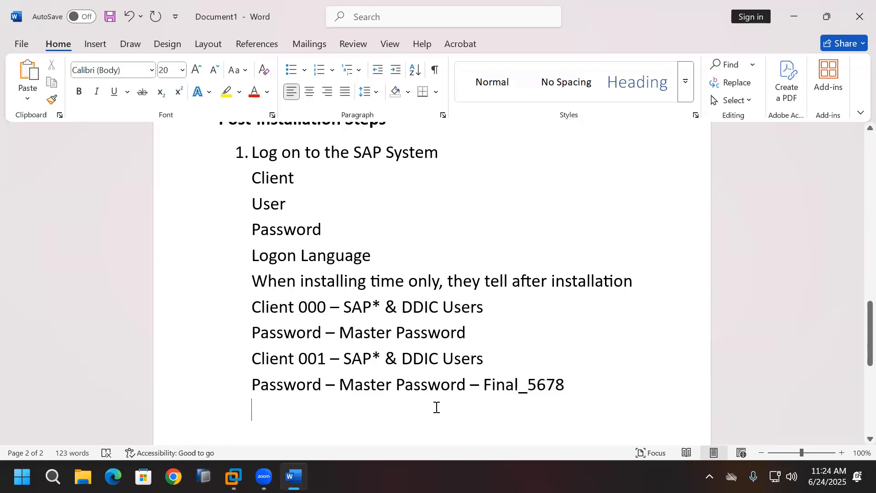
text(2.)
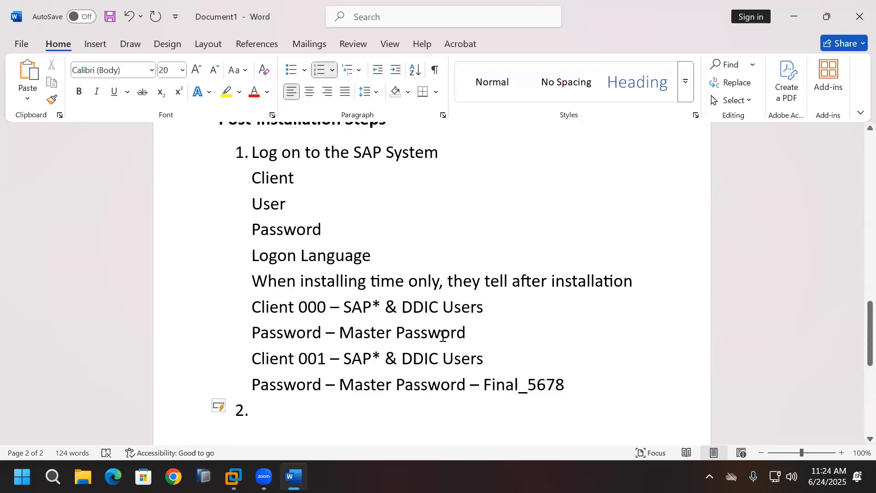
click(233, 477)
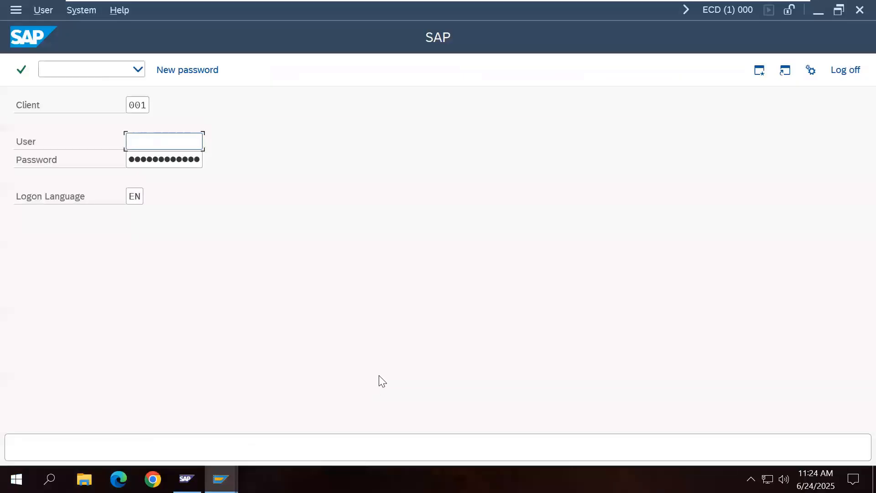
Step: Copy the password value from the last line and paste it after the Client 000 Master Password line
mouse_move(644, 5)
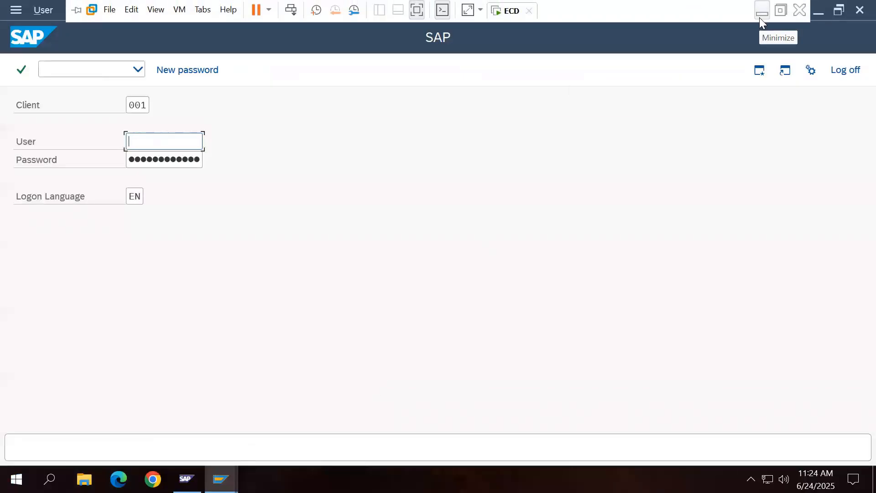
click(760, 17)
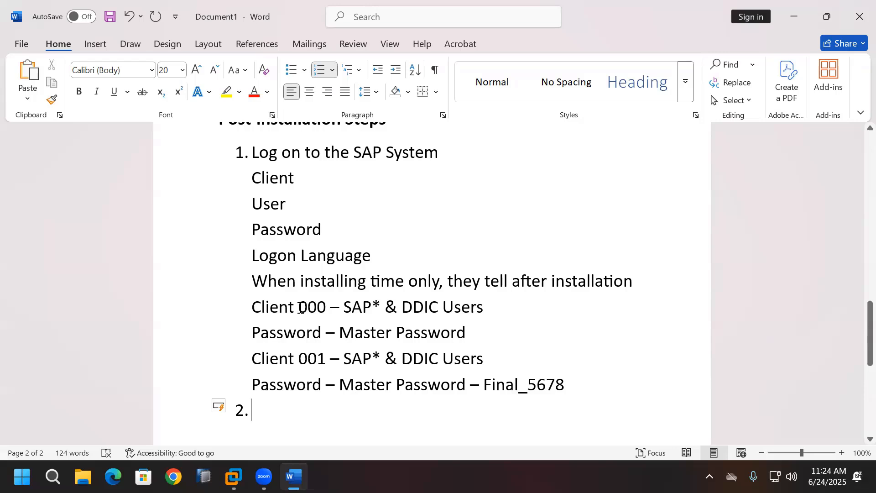
drag(300, 307, 437, 307)
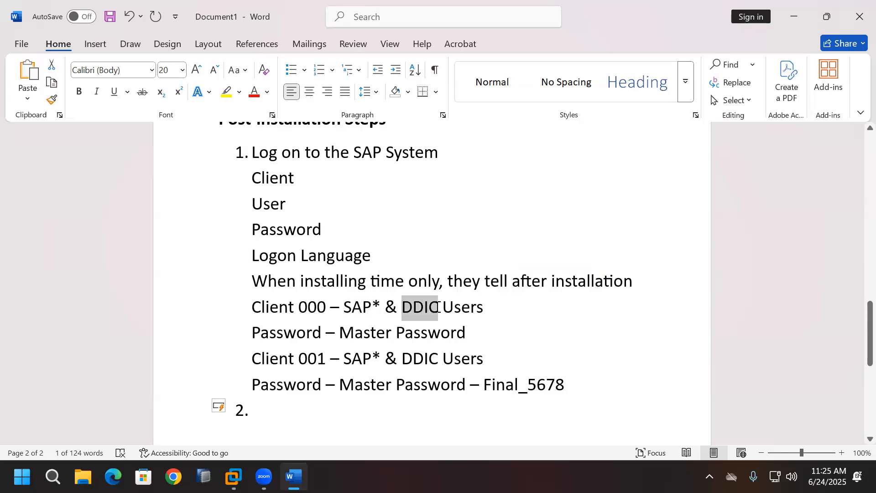
drag(471, 384, 559, 386)
key(ctrl+c)
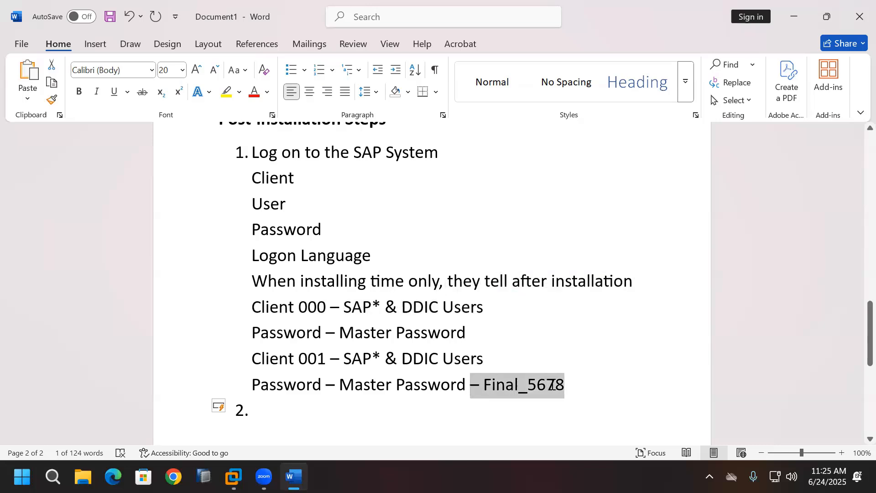
click(486, 338)
key(ctrl+v)
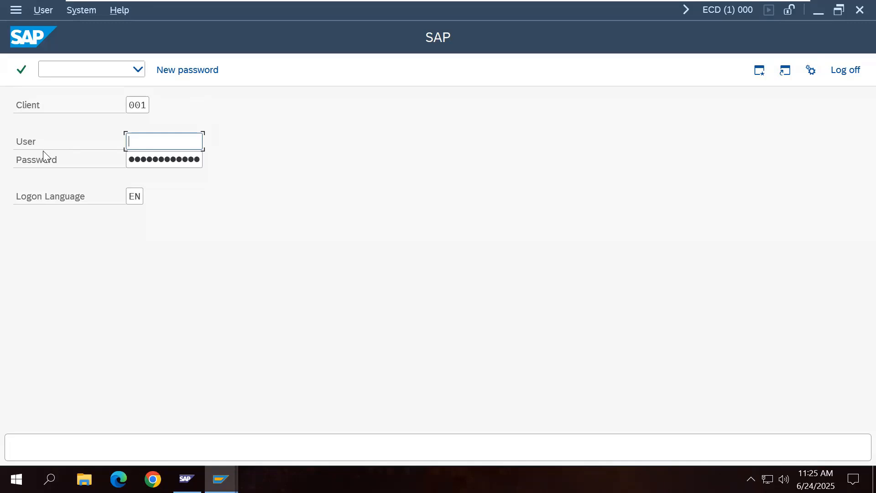
Step: Enter client 000 and user DDIC on the SAP logon screen, then return to Word's Logon Language line
click(144, 105)
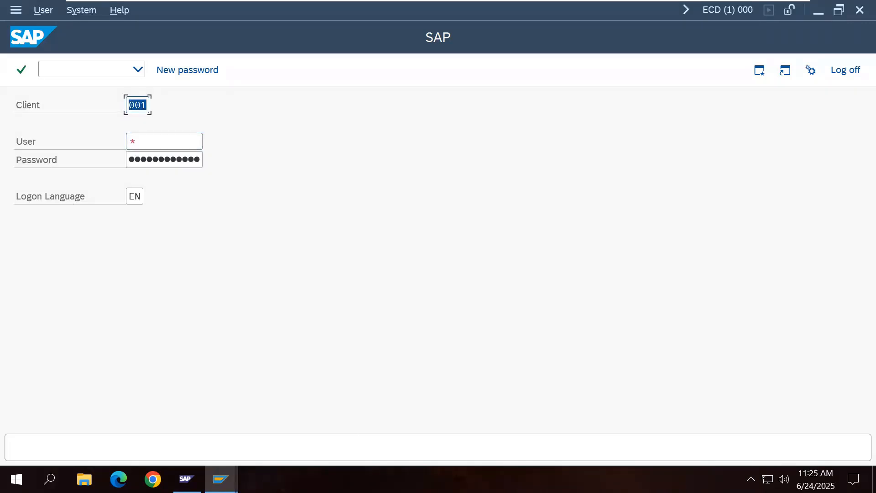
text(0)
click(172, 138)
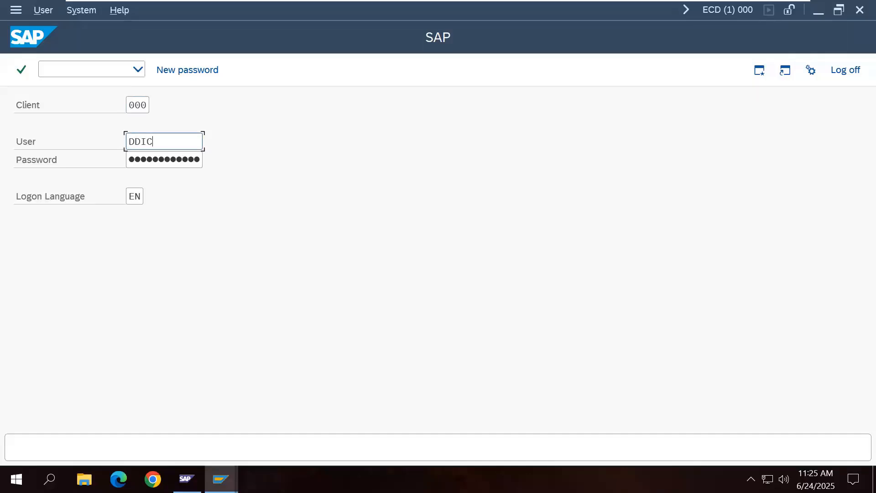
click(184, 160)
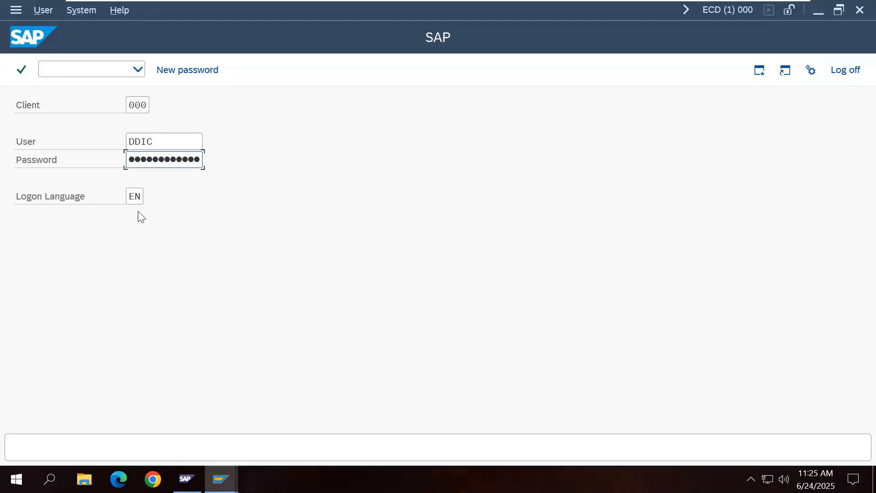
mouse_move(676, 14)
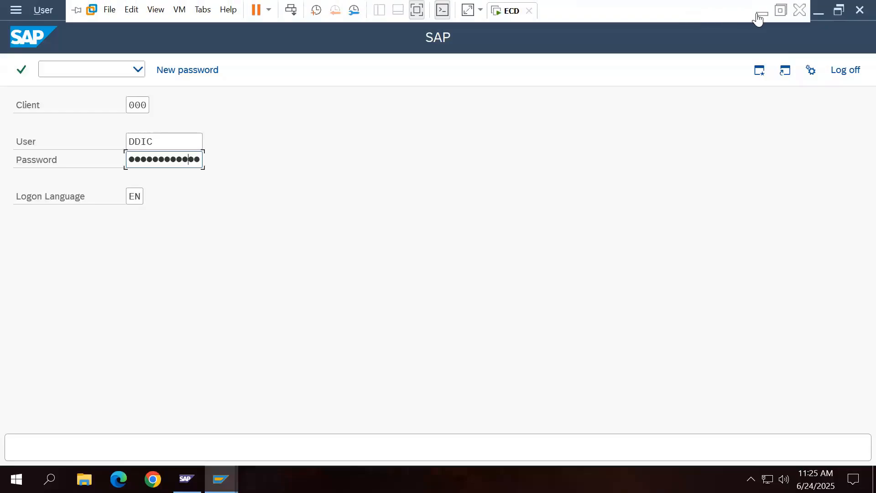
click(758, 16)
click(389, 254)
Step: Complete the line as 'Logon Language - EN (English) & DE (German)' and make it bold
text(- )
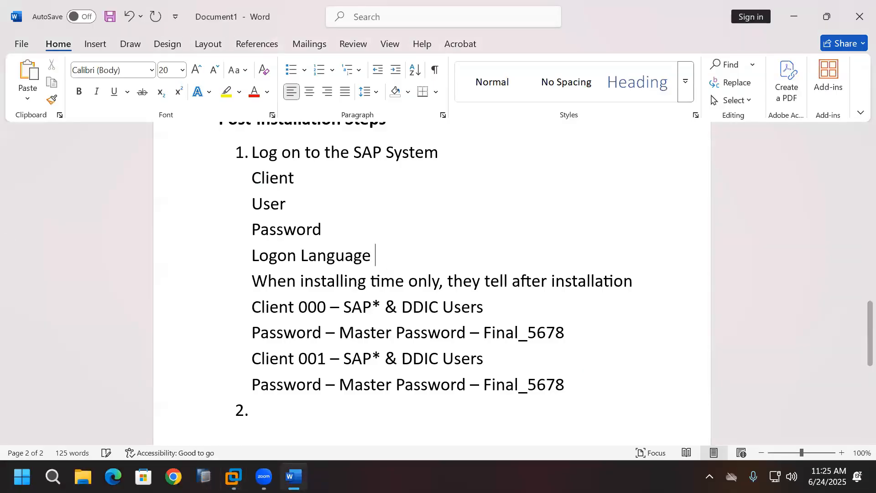
text(EN)
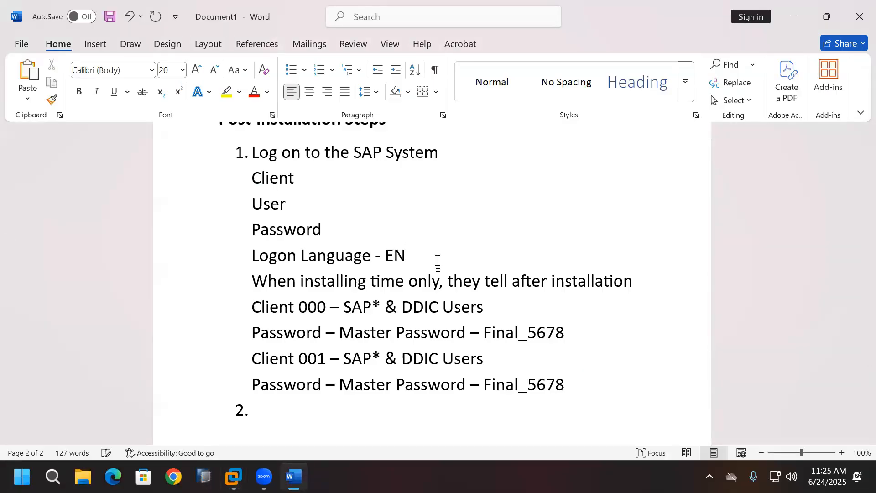
text( (E)
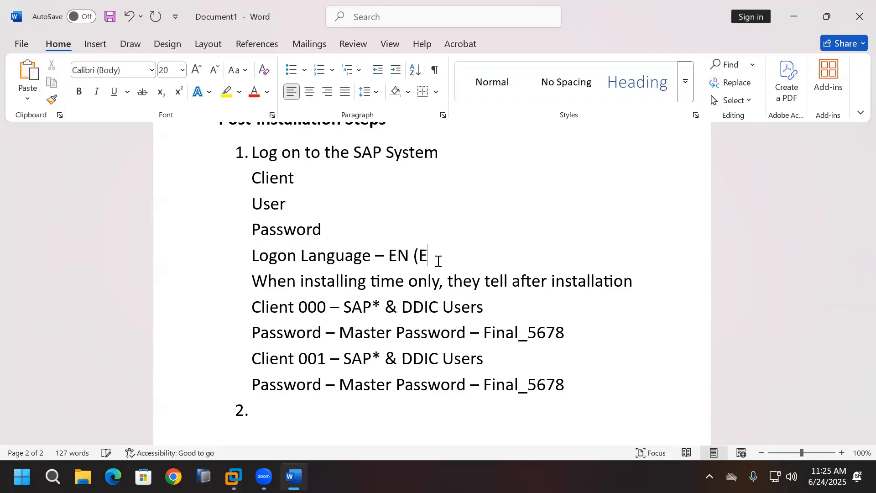
text(nglish()
key(BackSpace)
text() &)
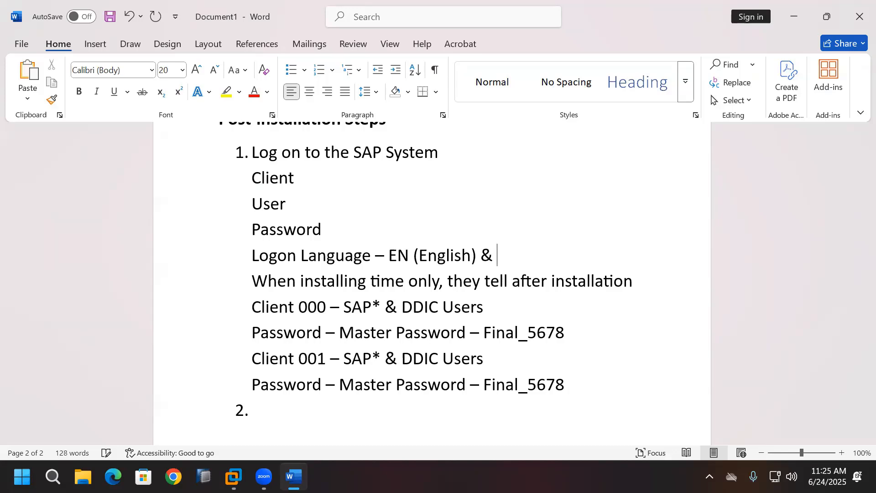
text( DE (German))
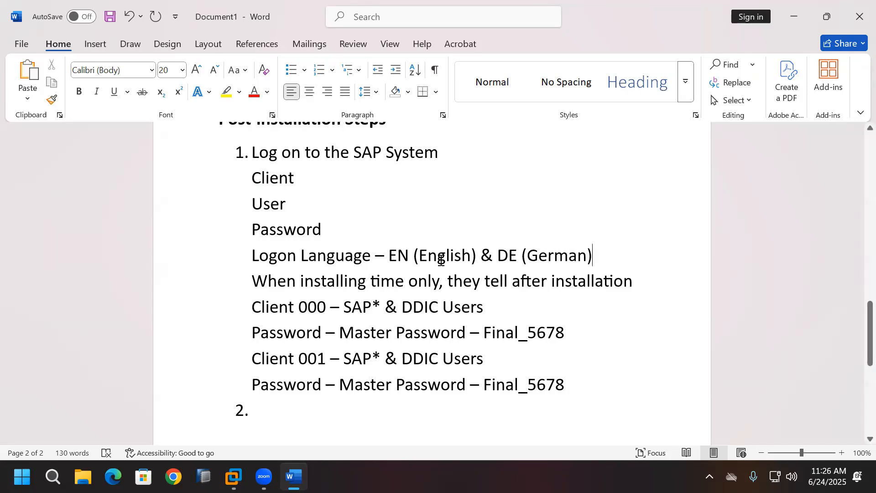
drag(254, 259, 595, 254)
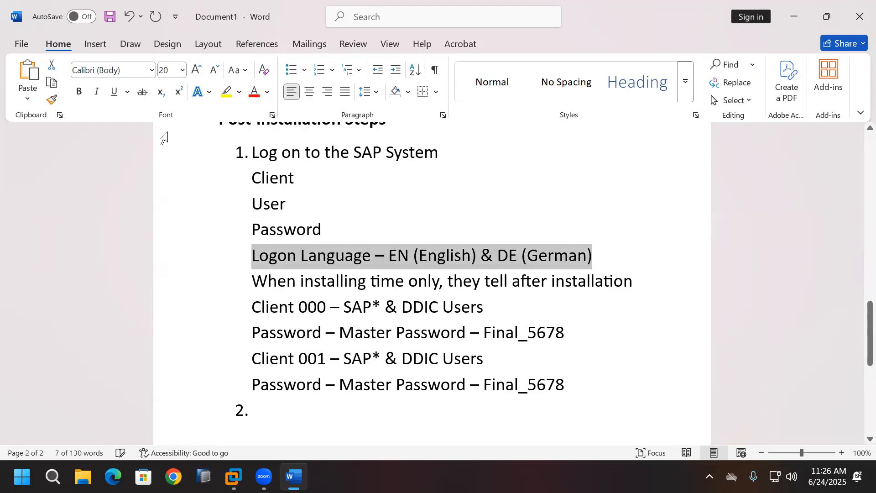
click(79, 92)
click(637, 262)
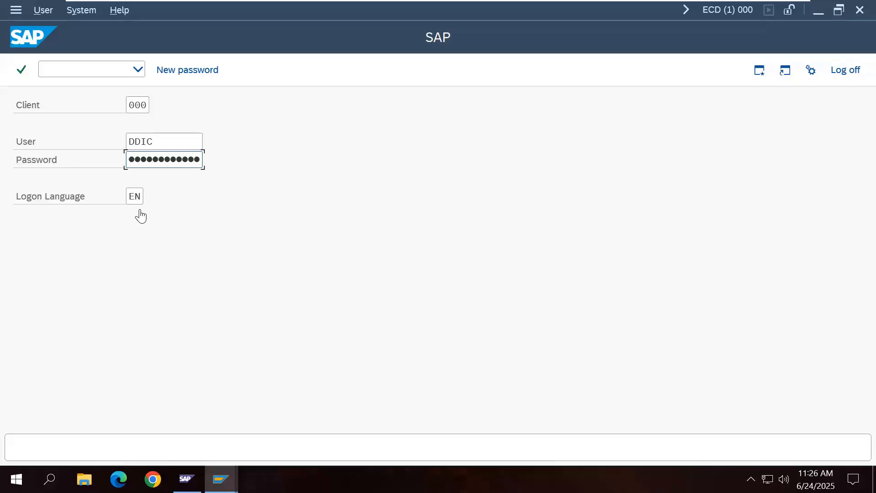
Step: Submit the DDIC logon to client 000 and accept the copyright notice
key(Return)
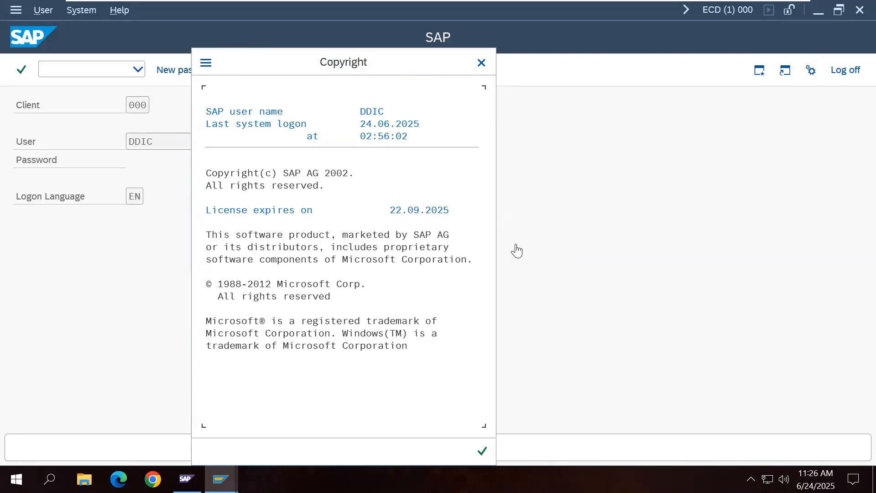
click(487, 458)
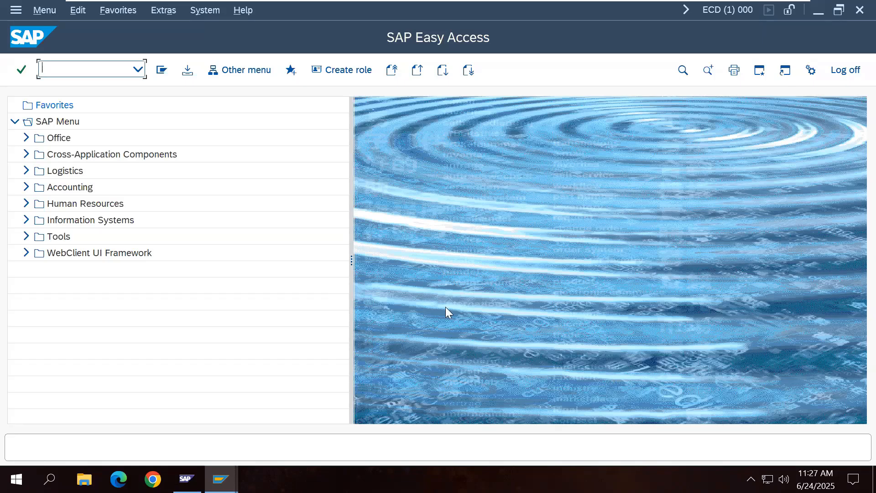
Step: Log off from the SAP system and reopen the Development System connection from SAP Logon
click(844, 71)
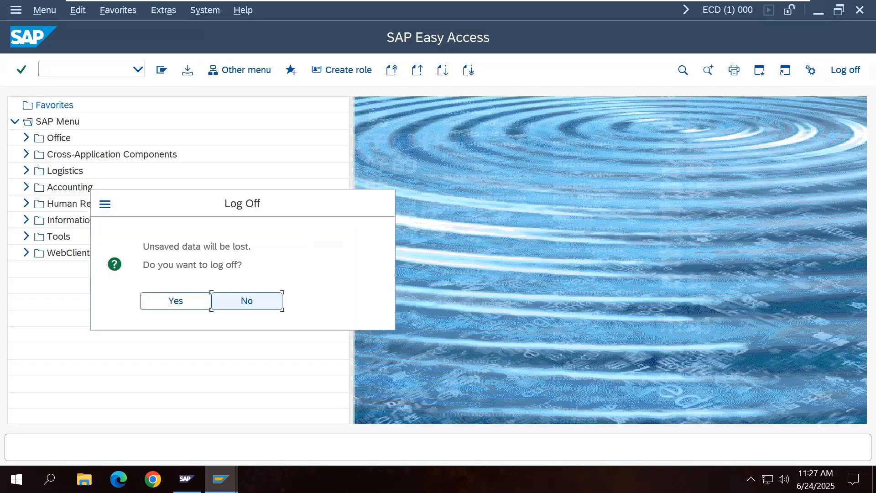
click(190, 306)
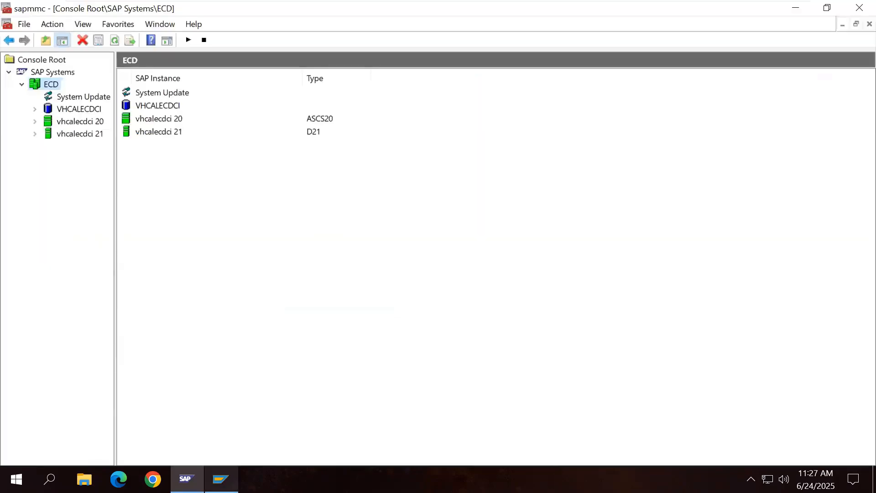
click(221, 478)
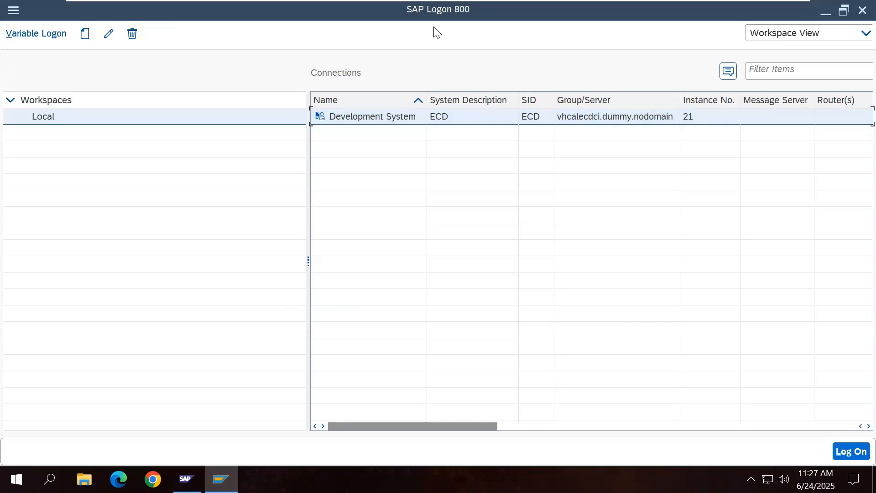
double_click(372, 117)
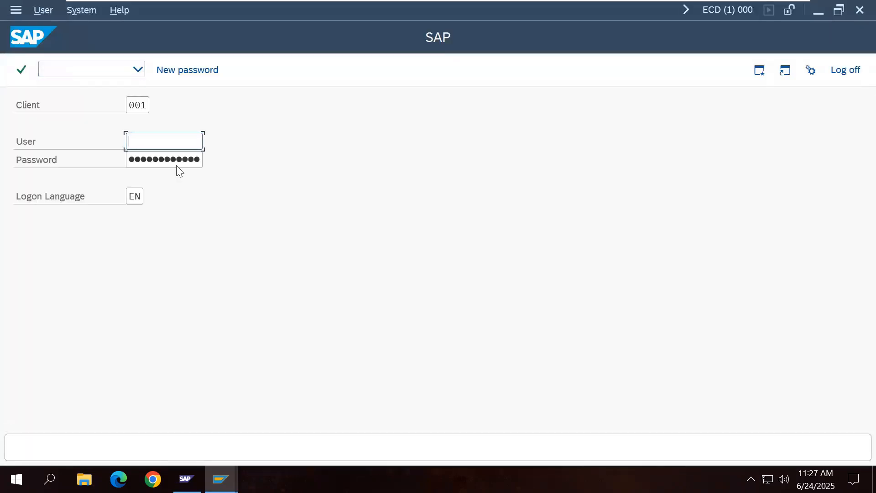
Step: On the logon screen, pick client 000 and enter user SAP*
click(146, 107)
click(149, 127)
click(163, 143)
text(SAP*)
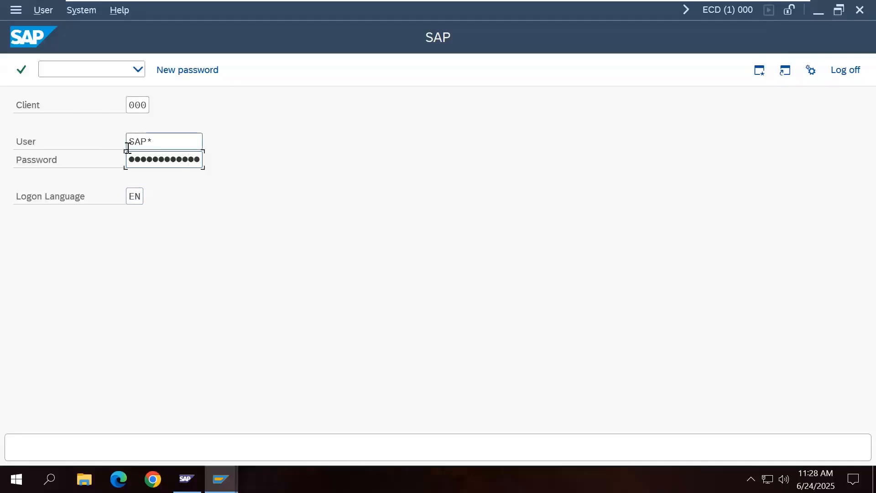
Step: Log on to client 000 as SAP*, then log off and reopen the Development System logon
key(Return)
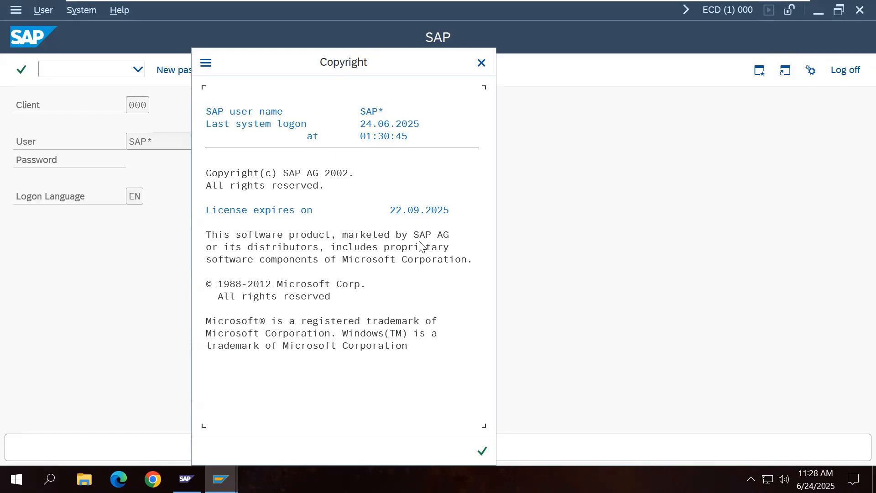
click(481, 451)
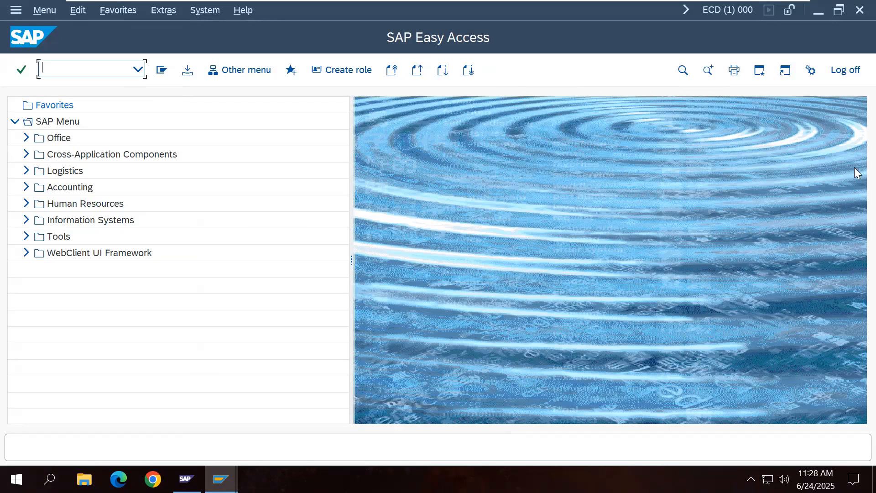
click(209, 14)
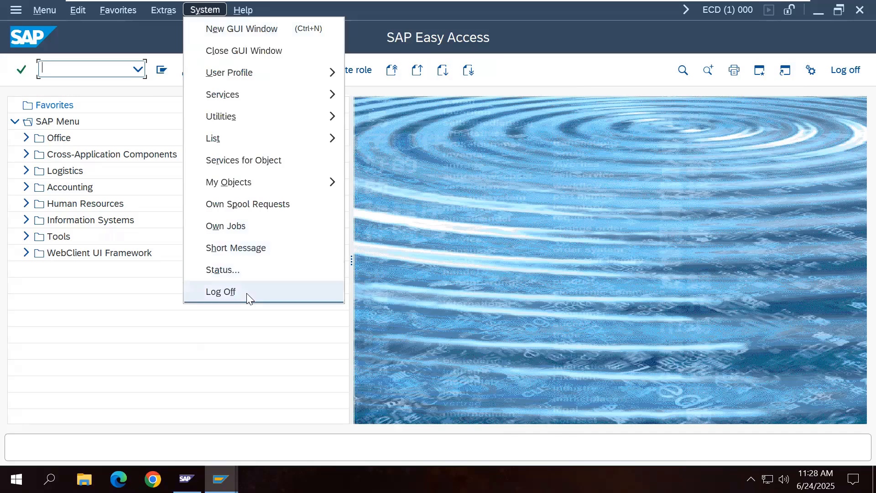
click(220, 292)
click(197, 301)
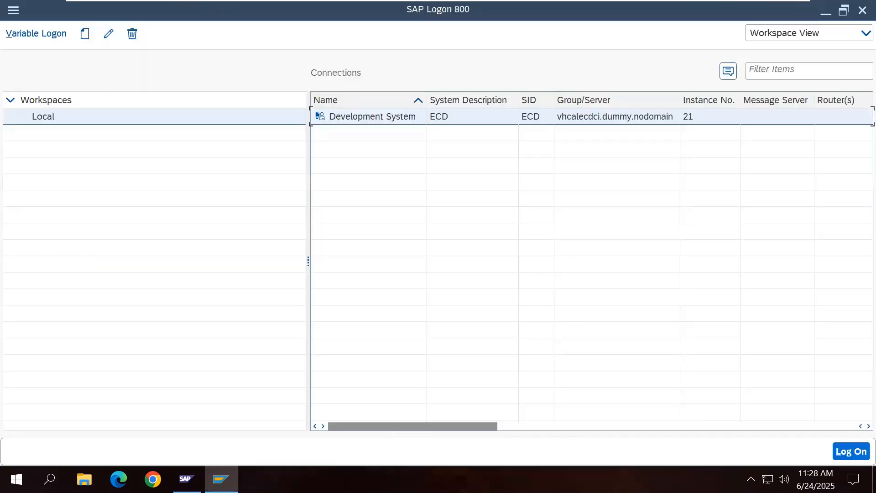
double_click(388, 119)
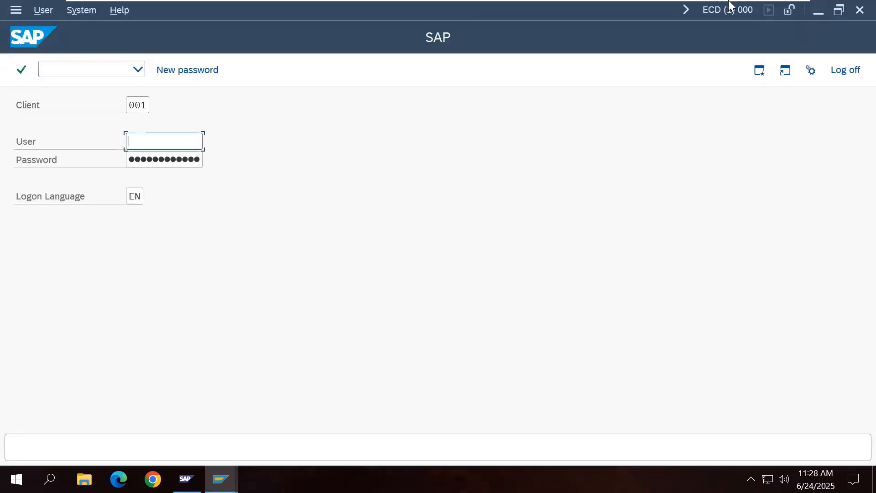
Step: Check the Client 000 logon details and Client 001 users line in Word, then return to SAP
click(762, 10)
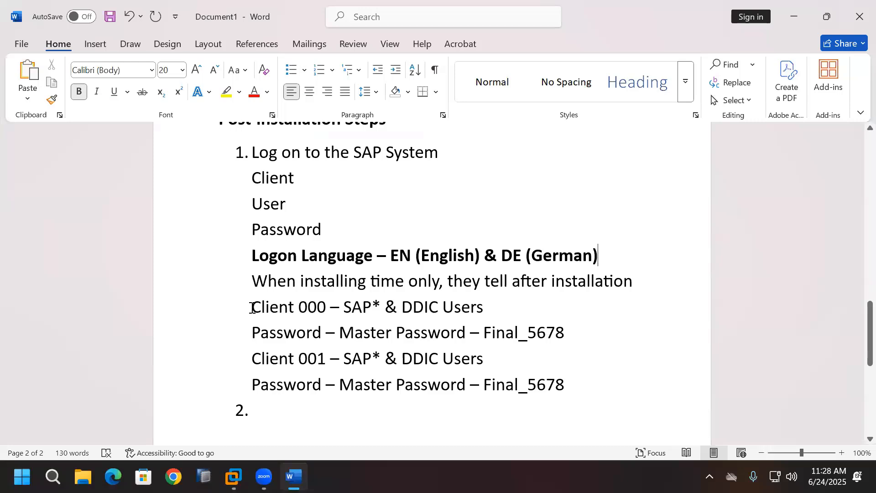
drag(251, 306, 568, 333)
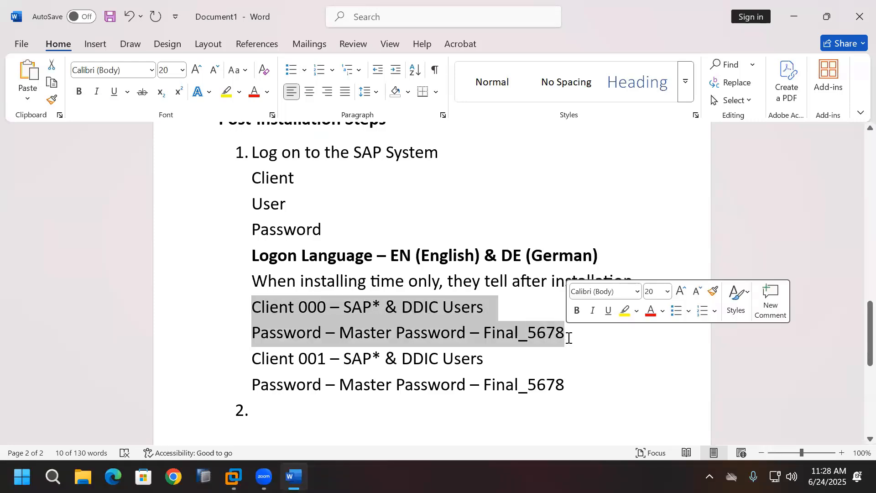
click(576, 350)
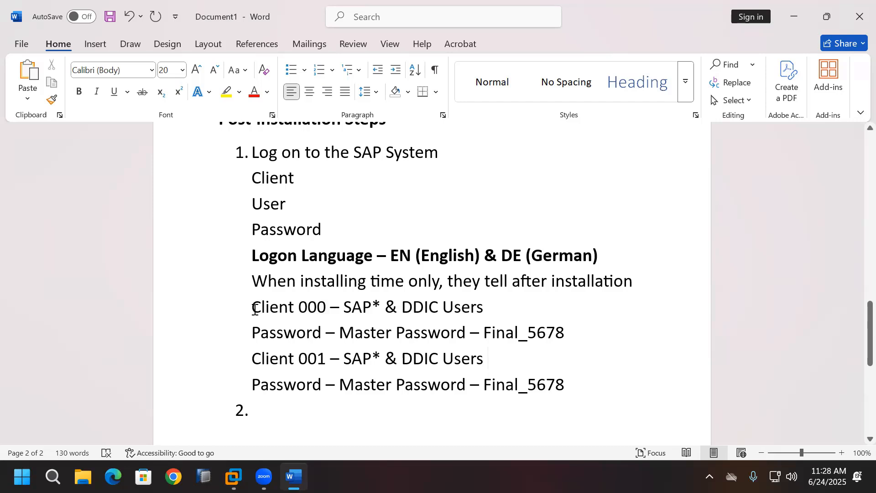
drag(254, 308, 566, 333)
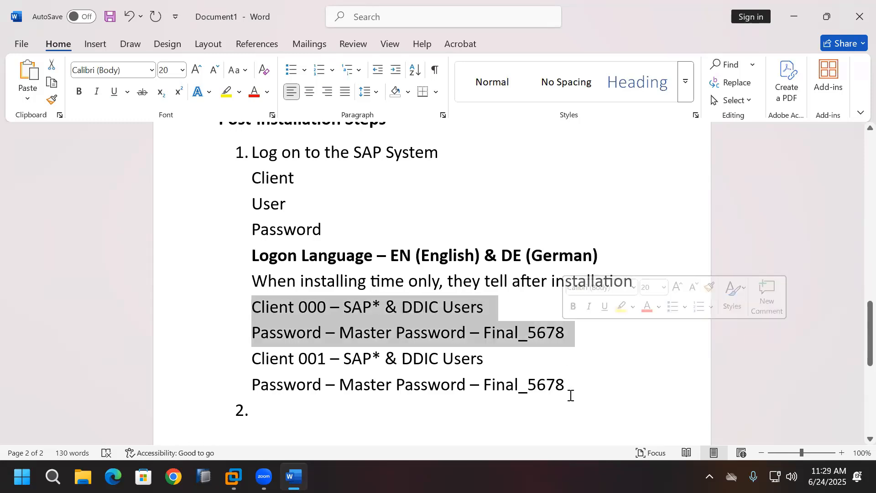
click(546, 410)
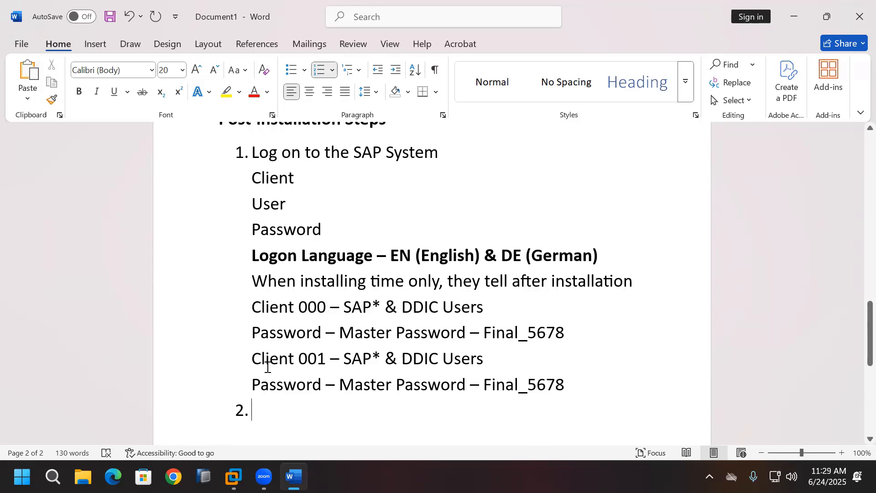
drag(251, 358, 474, 360)
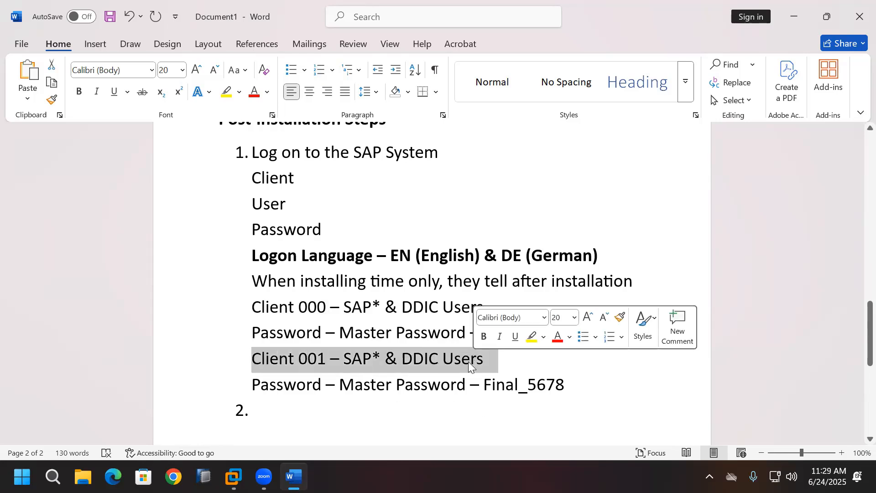
click(234, 476)
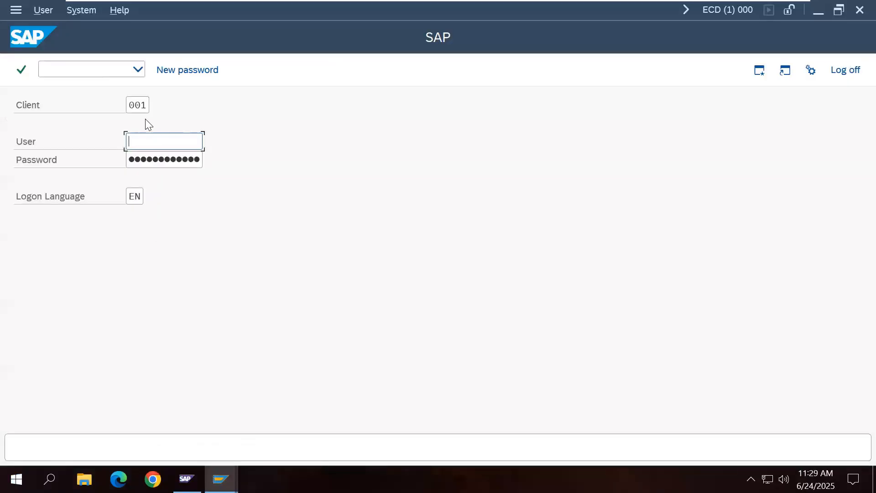
Step: Log on to client 001 as DDIC, accept the copyright notice, and go back to Word
click(176, 142)
click(173, 184)
key(Tab)
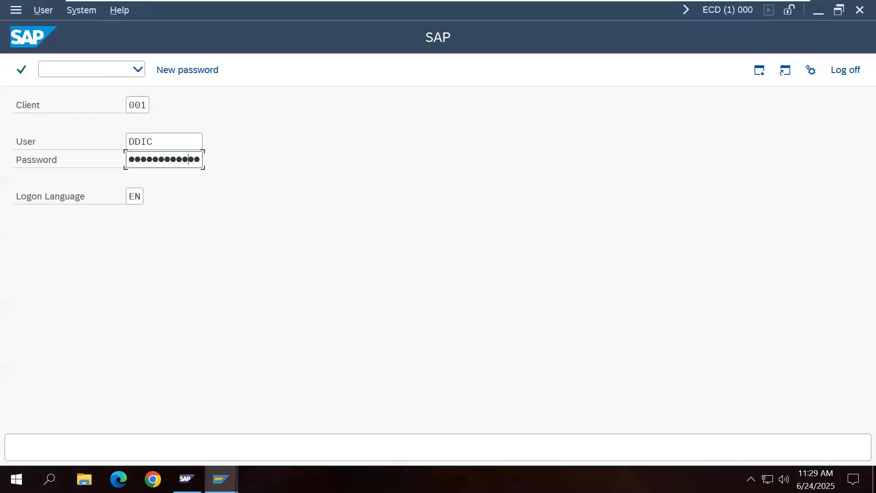
key(Return)
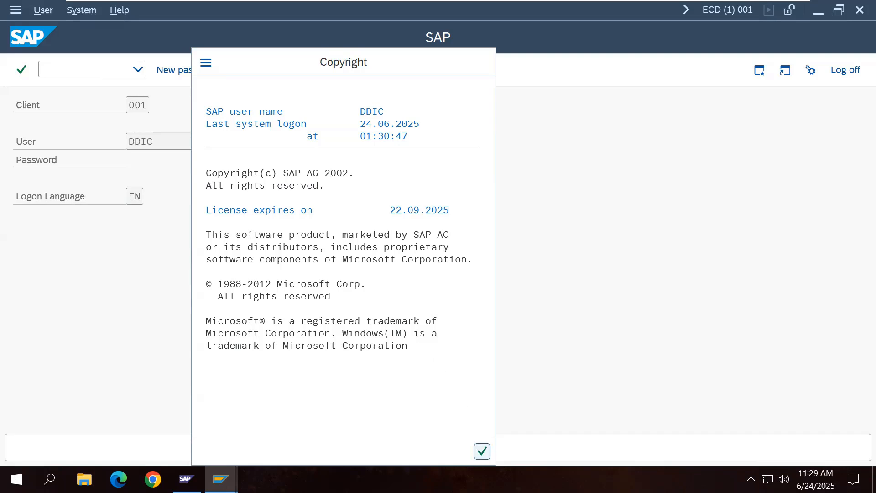
click(483, 450)
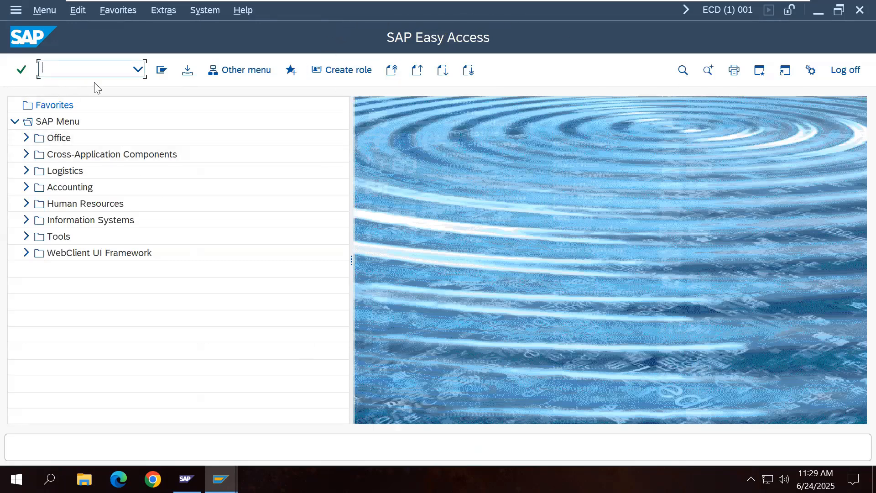
mouse_move(631, 2)
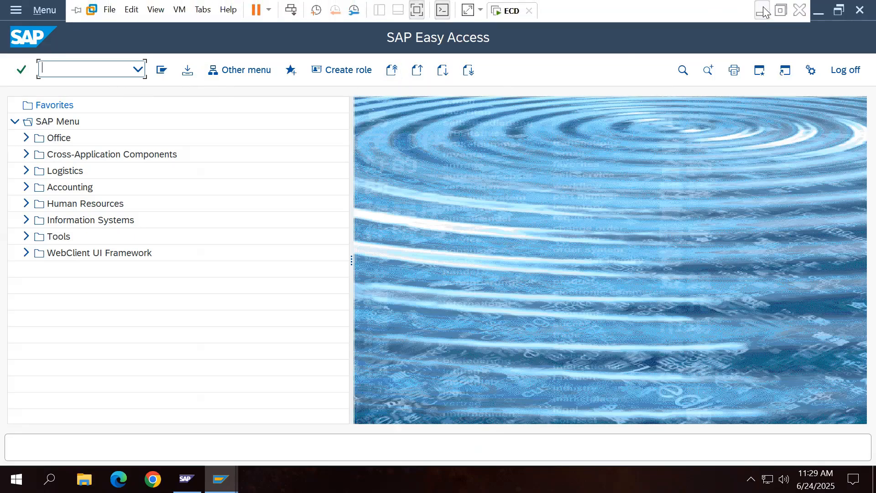
click(762, 11)
Step: Add a 'Transaction code (T-Code)' line under the Client 001 password note
click(584, 385)
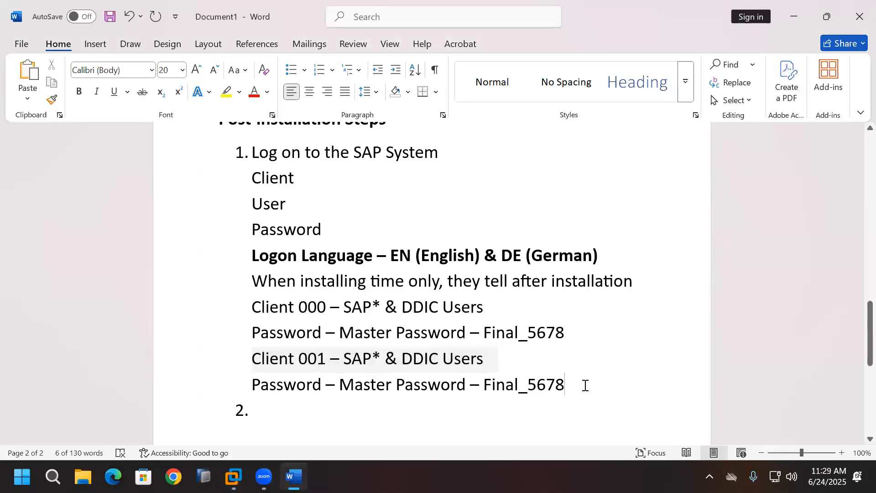
key(Return)
text(T)
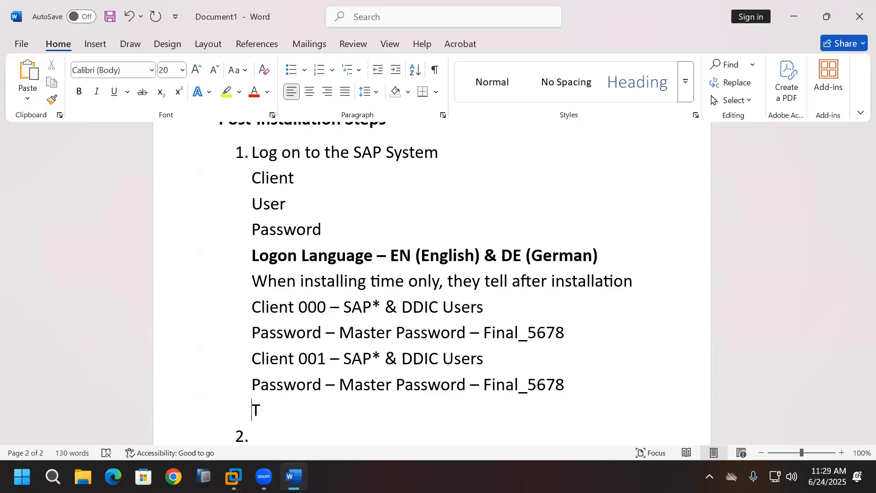
text(ransacti)
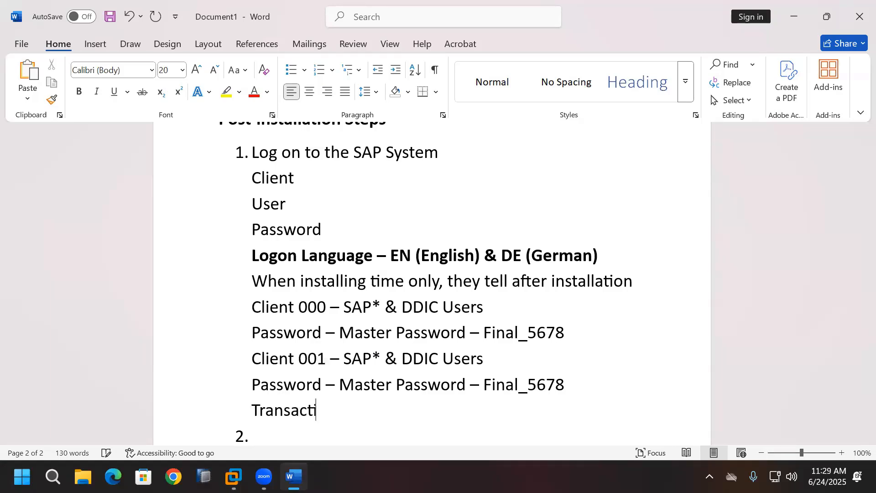
text(on code (T-Code)
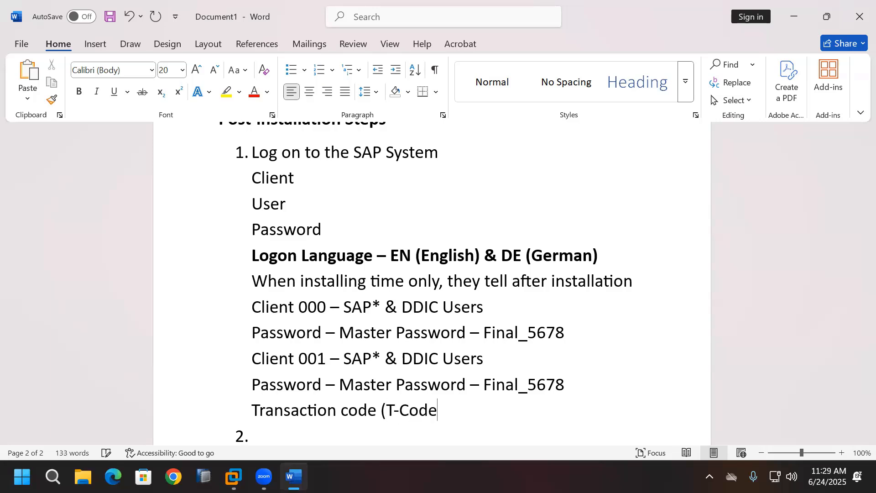
text())
scroll(584, 357, down, 2)
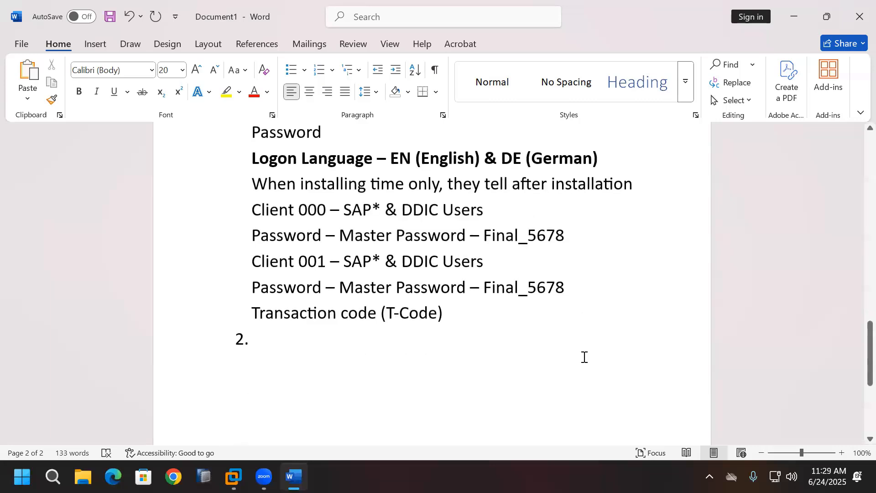
click(292, 338)
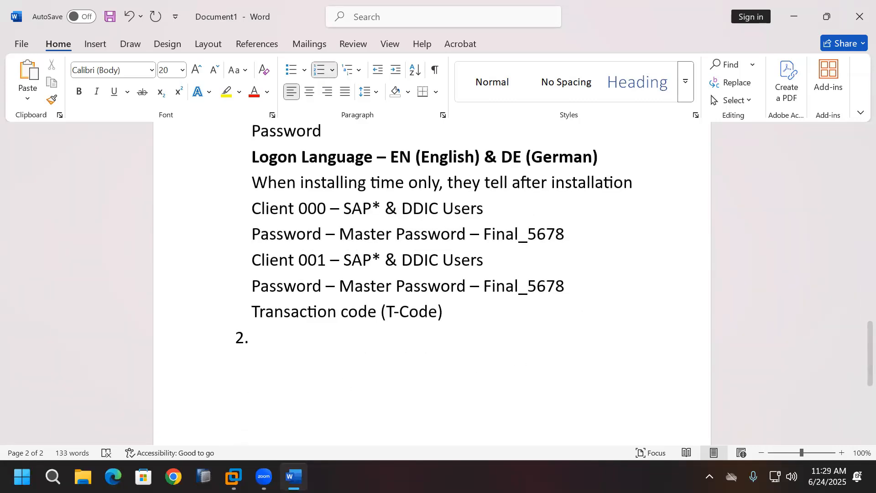
Step: End the DDIC session in SAP with /nend and confirm the log-off
click(231, 465)
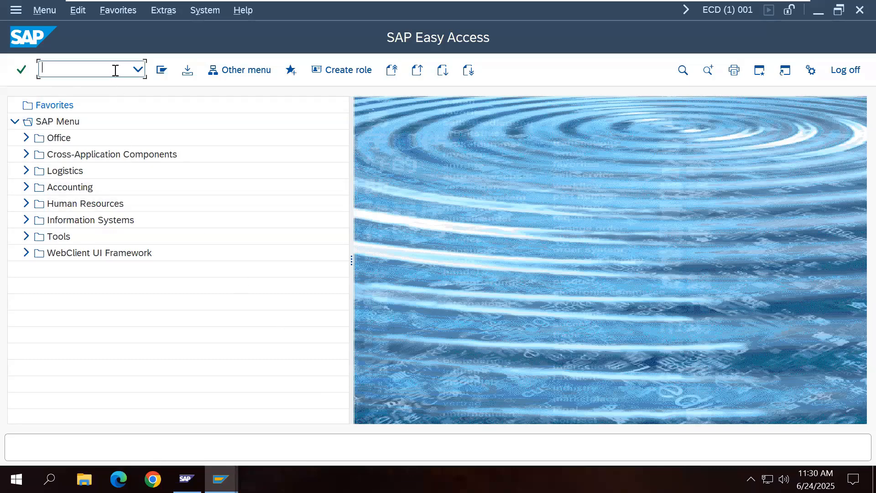
text(/nend)
key(Return)
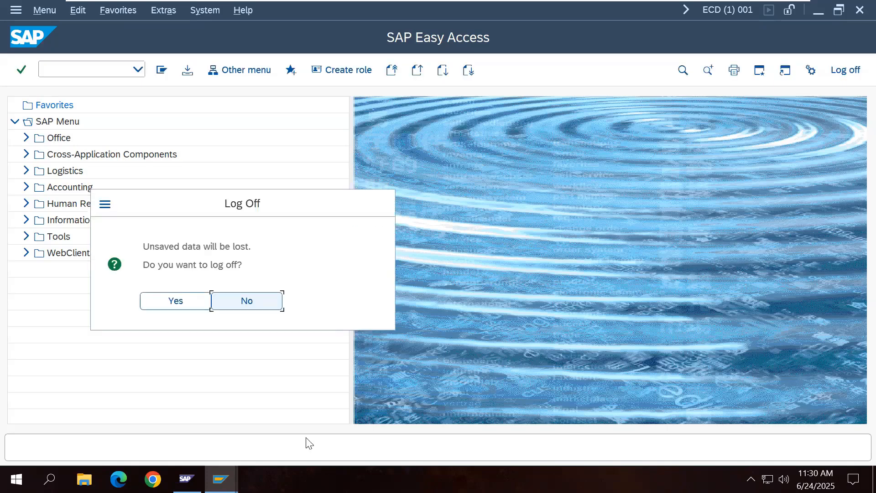
click(197, 303)
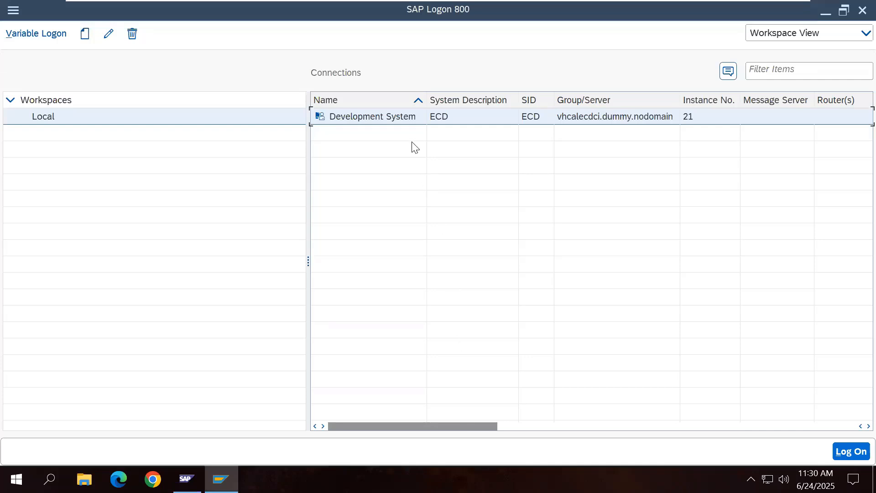
Step: Reopen the Development System and log on to client 001 as SAP*
double_click(399, 116)
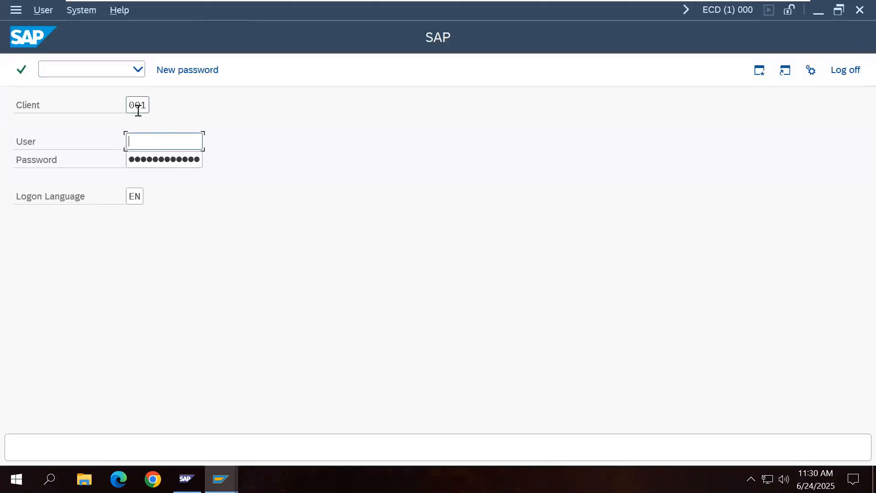
click(166, 145)
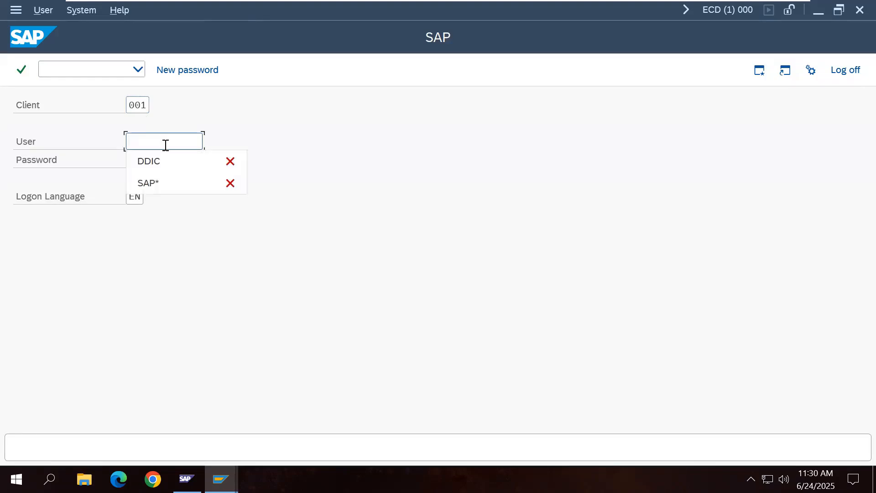
click(161, 183)
key(Tab)
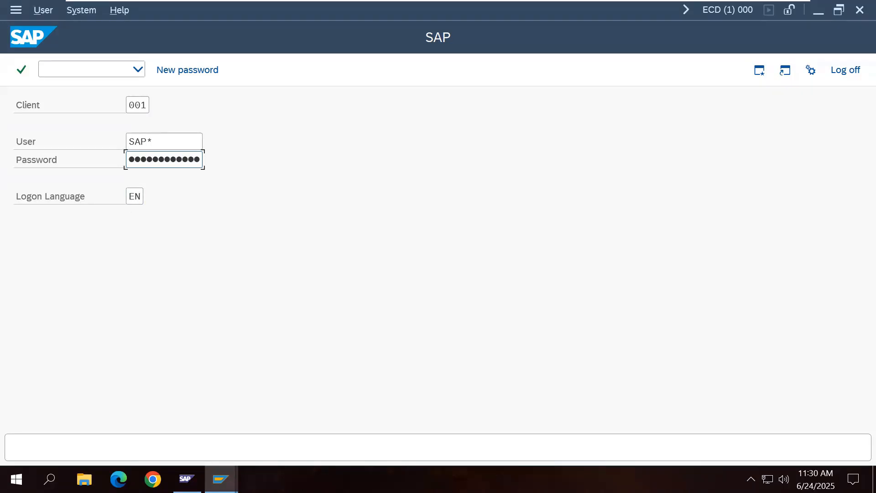
key(Return)
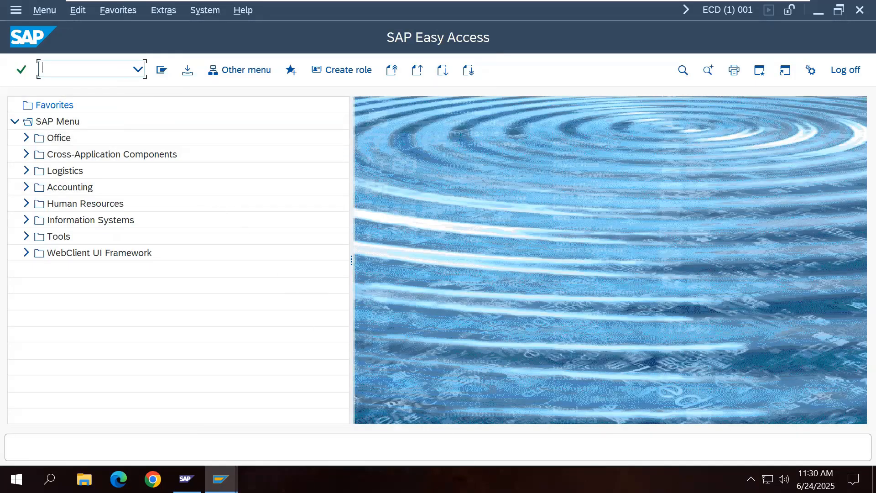
Step: Close the SAP* session with the /nex command
text(/nex)
key(Return)
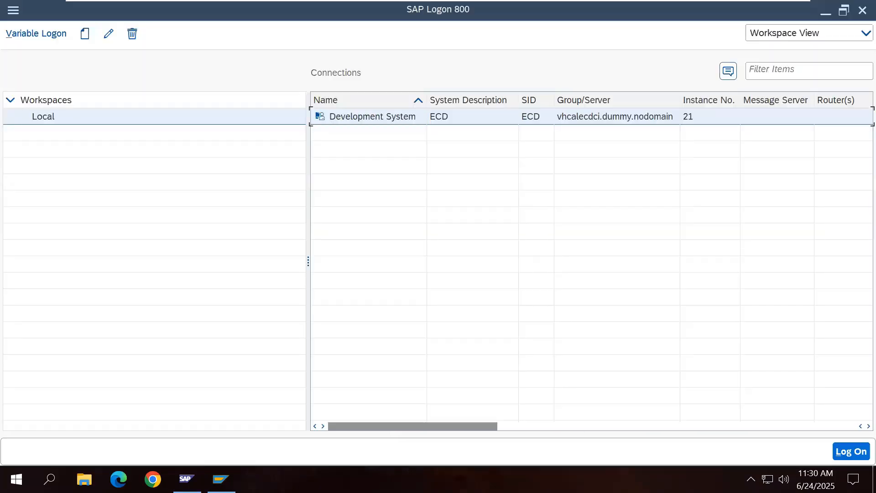
mouse_move(630, 2)
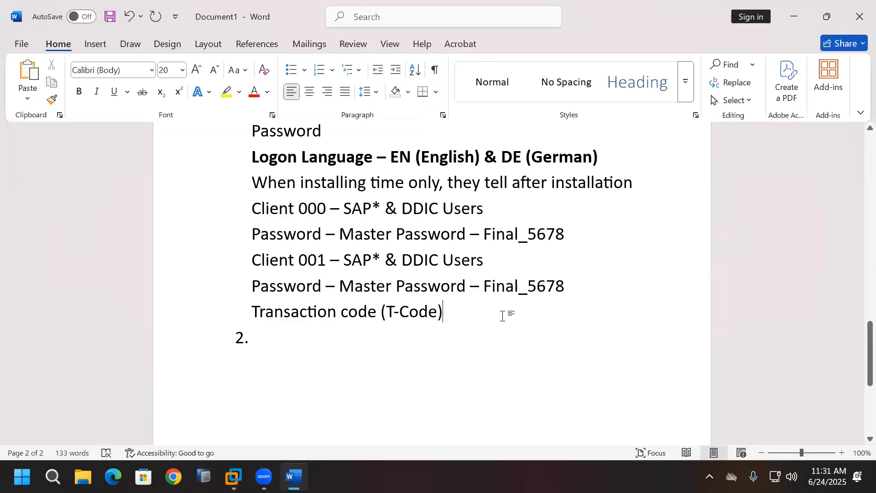
Step: Append '- /nend & /nex (Log off)' to the T-Code line and add nend and nex to the dictionary
text(- /)
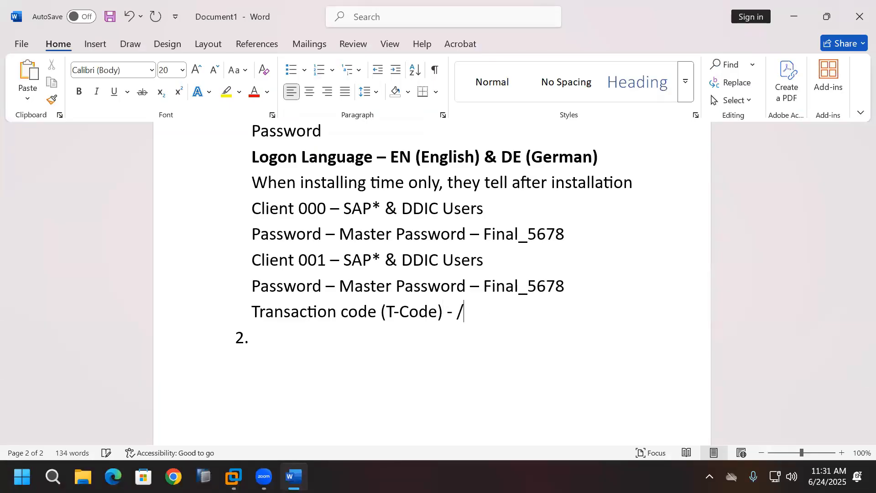
text(nend & )
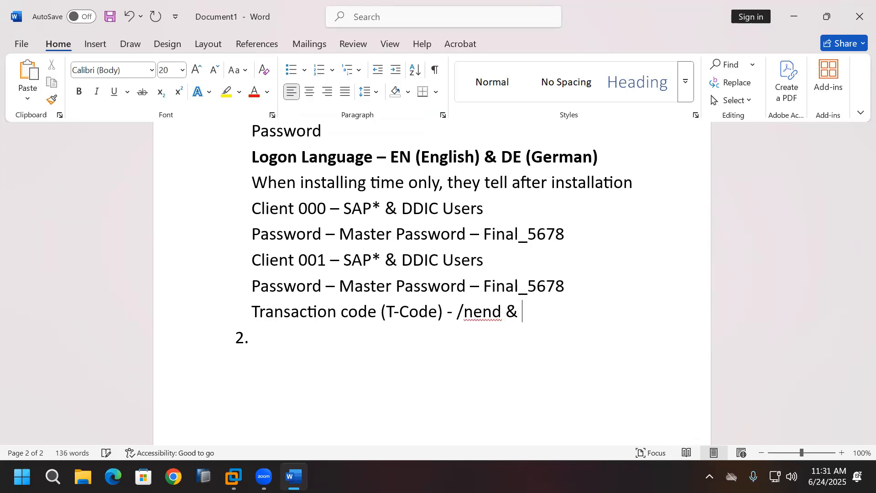
text(/nex (Lo)
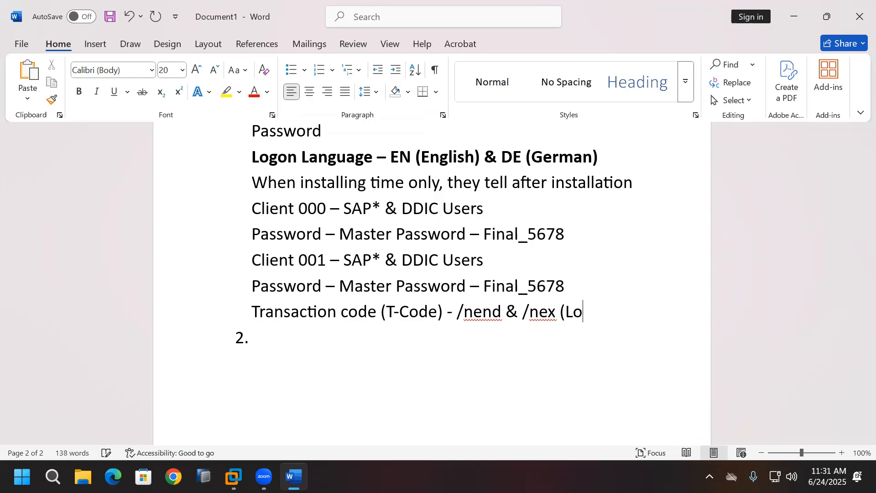
text(g off))
right_click(495, 313)
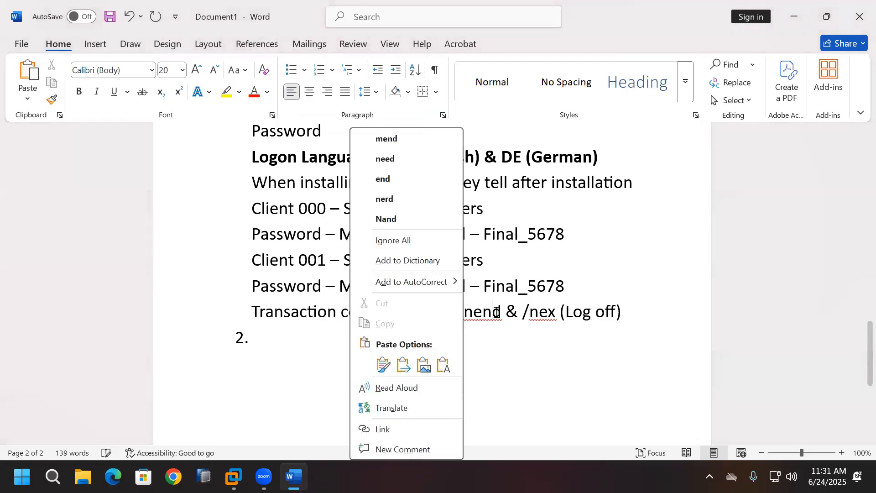
click(454, 261)
right_click(540, 313)
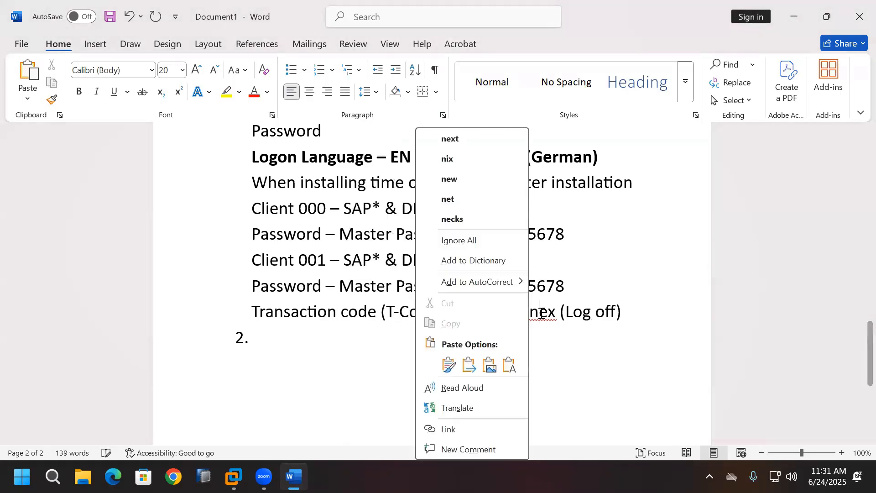
click(483, 259)
click(378, 349)
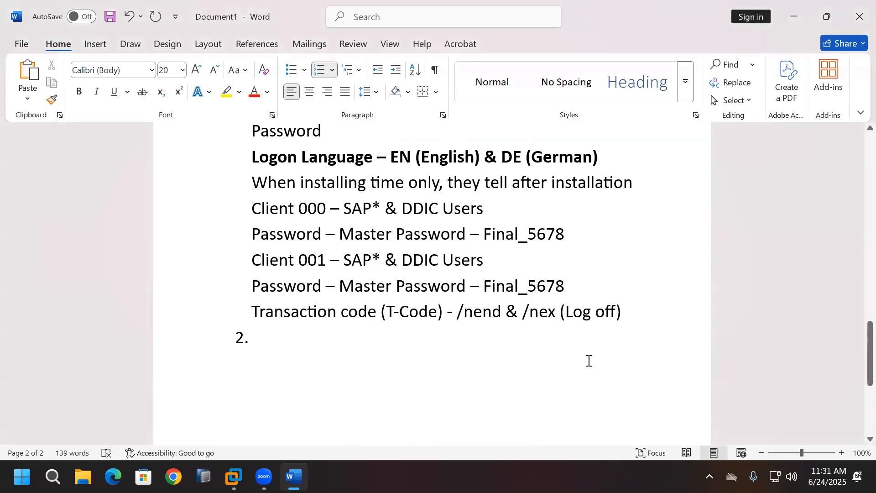
scroll(580, 363, up, 1)
scroll(580, 363, up, 1)
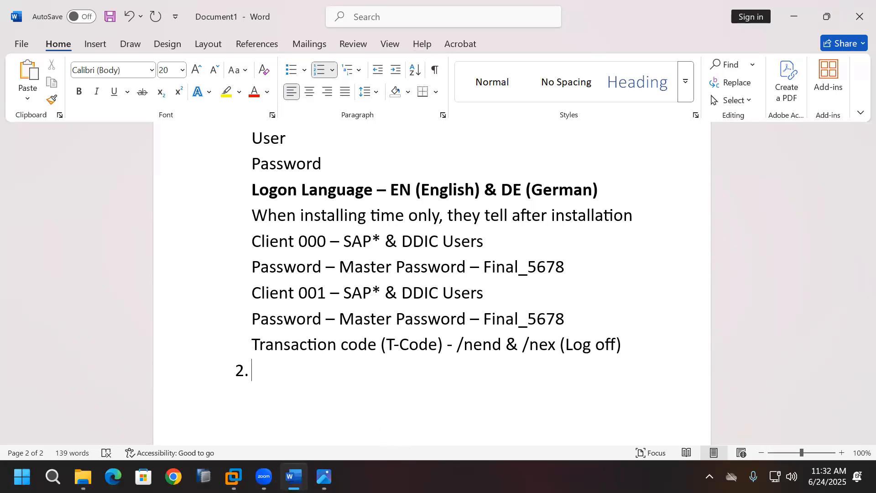
Step: Write item 2 as 'Installation Check - SICK/SM28' and start an empty item 3
text(Installat)
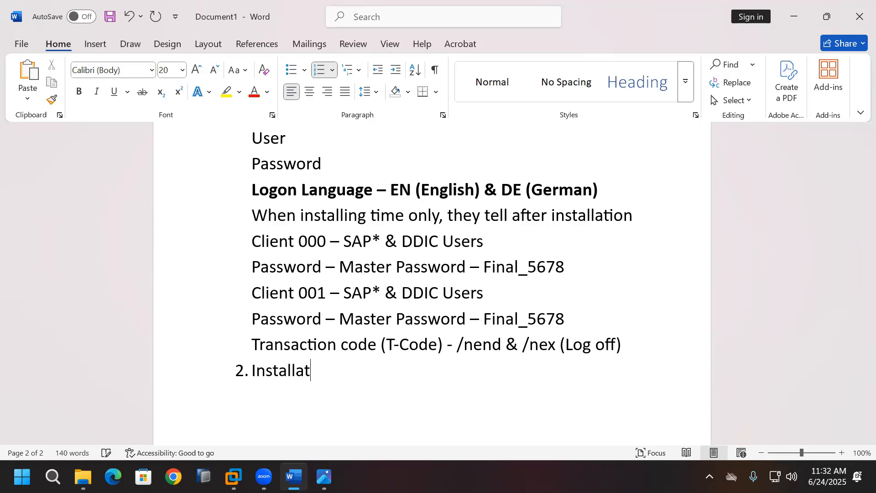
text(ion Check)
key(Return)
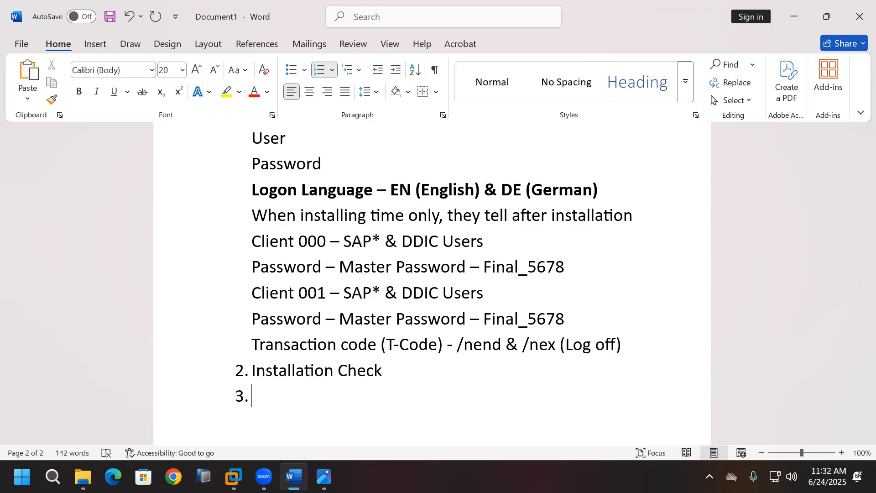
click(430, 369)
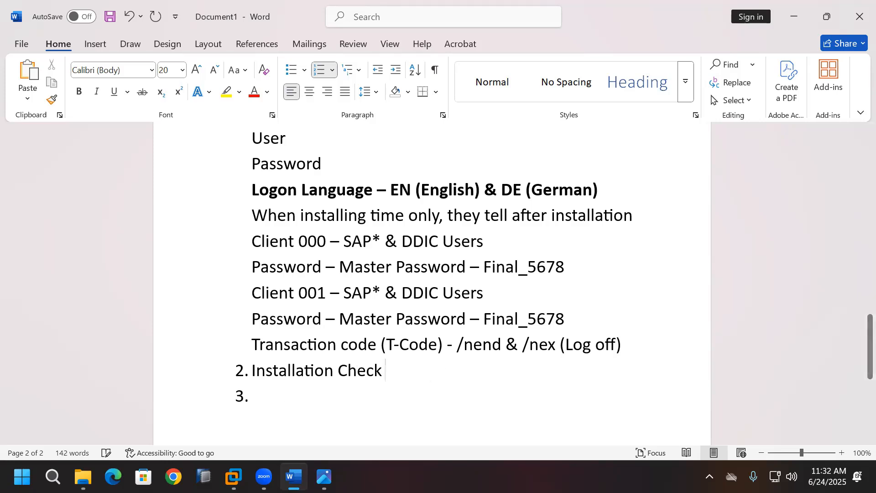
text(- SICK)
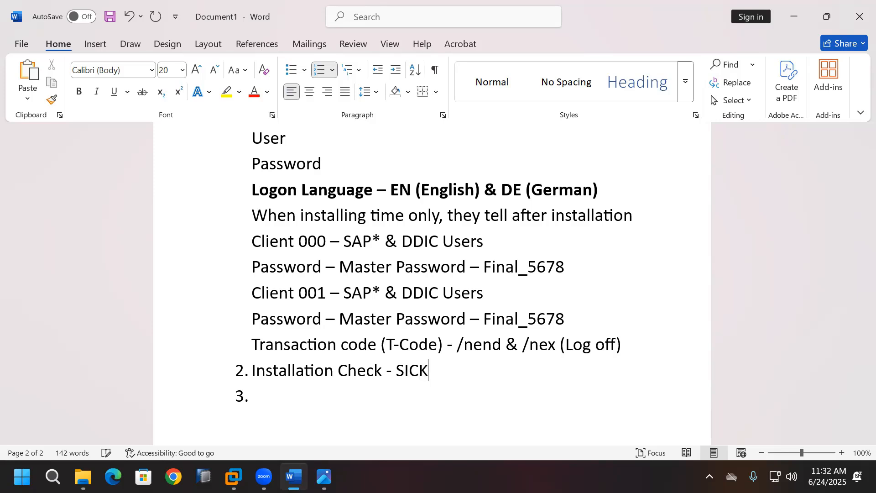
text(/SM28)
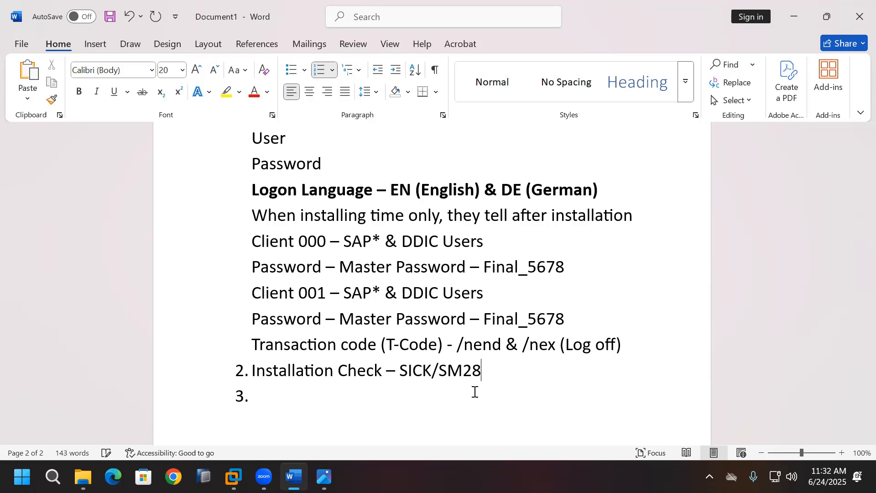
click(474, 392)
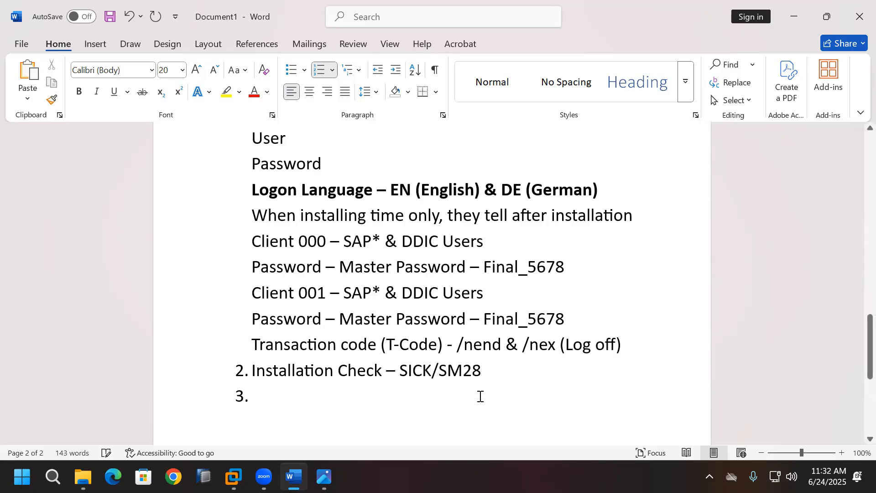
scroll(480, 396, down, 1)
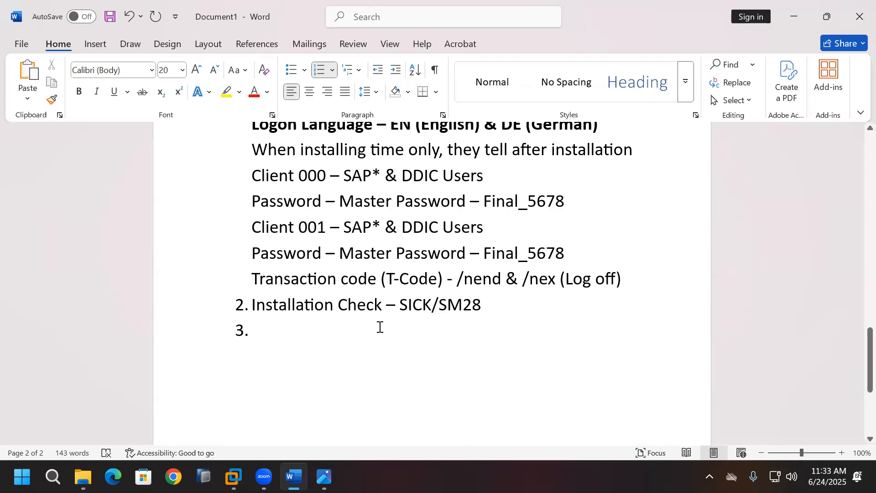
Step: Log on to the Development System in client 000 as DDIC
click(234, 476)
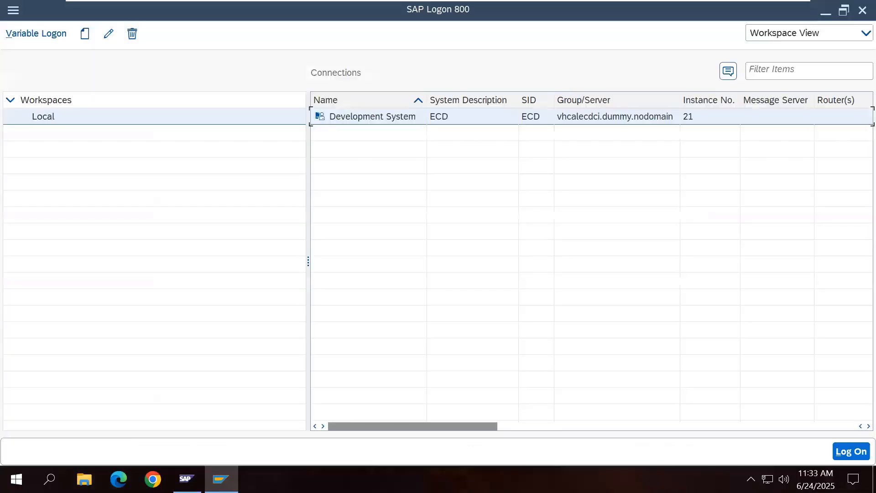
double_click(376, 116)
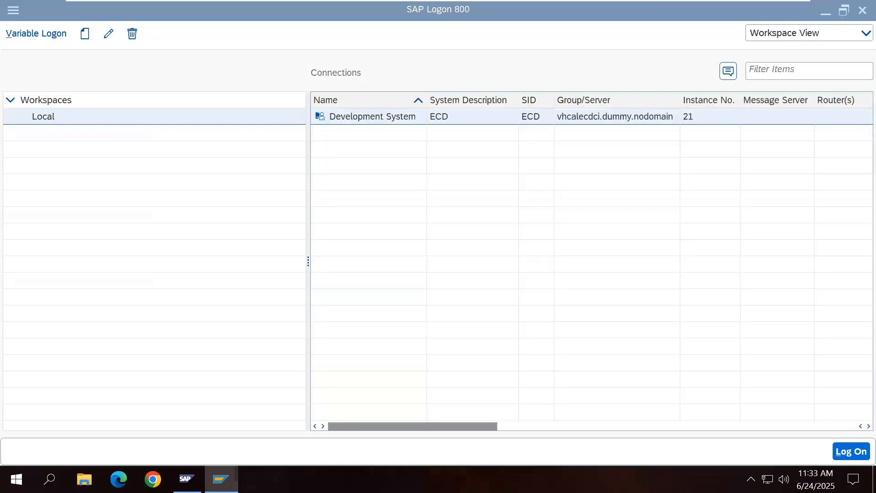
click(147, 105)
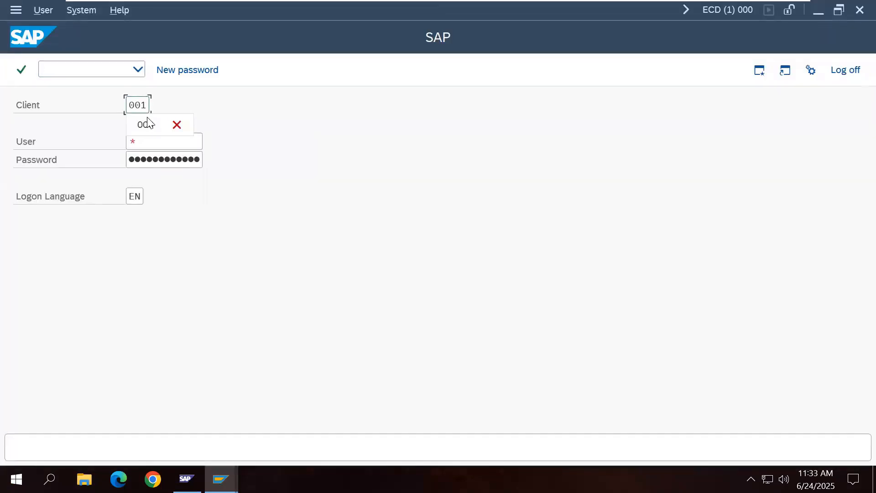
click(161, 131)
click(164, 136)
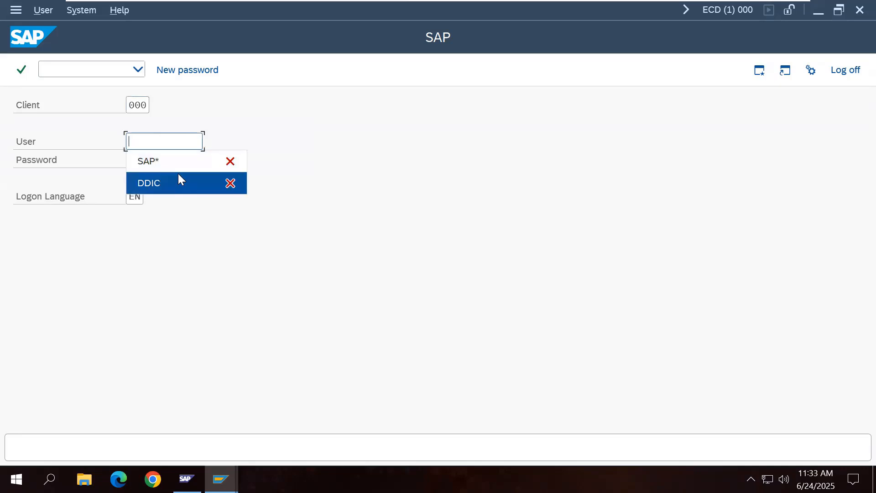
click(179, 178)
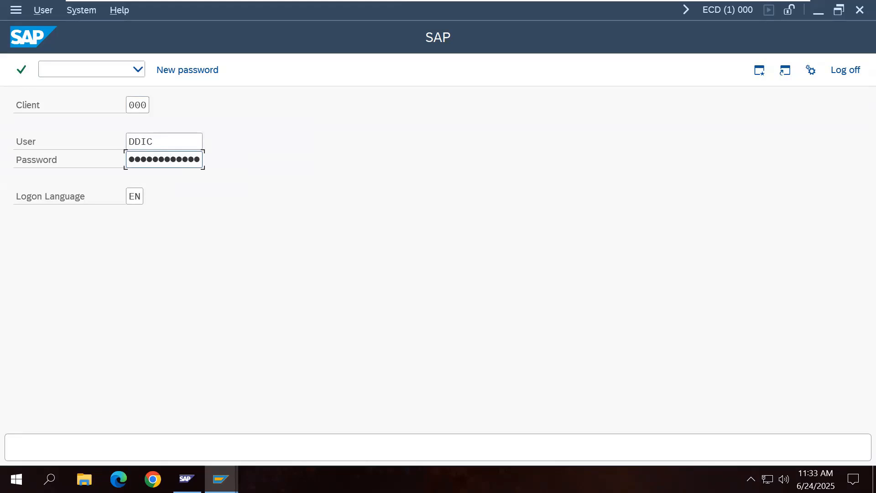
key(Return)
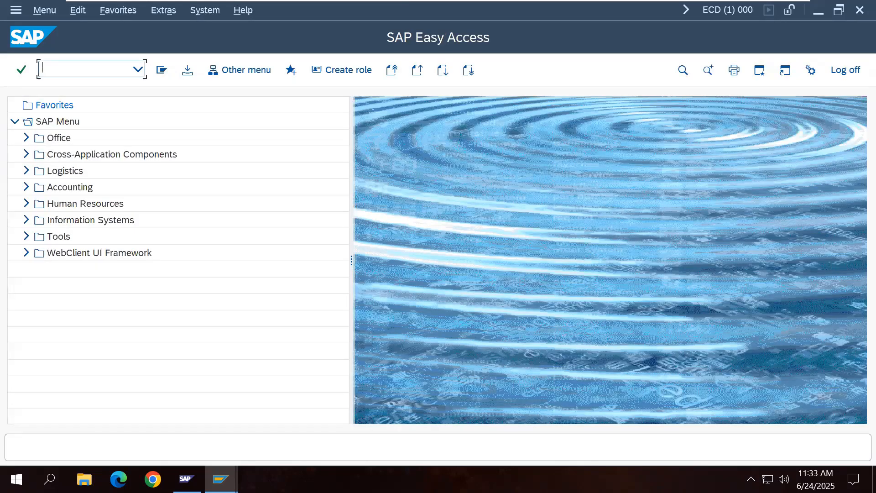
Step: Run the SICK installation check, then transaction SM28
text(SICK)
key(Return)
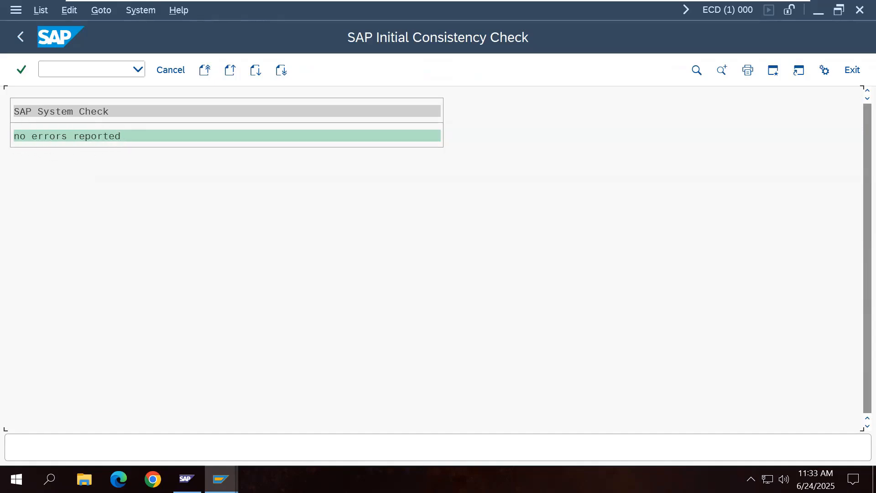
click(21, 40)
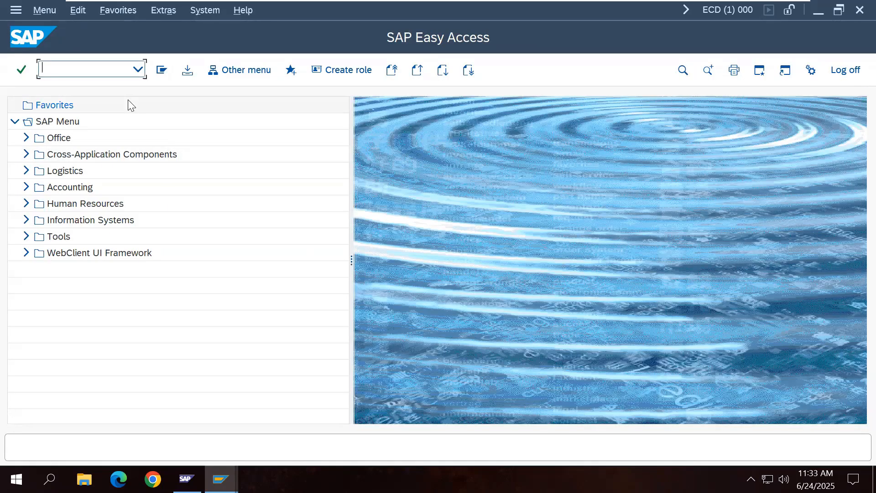
text(SM28)
key(Return)
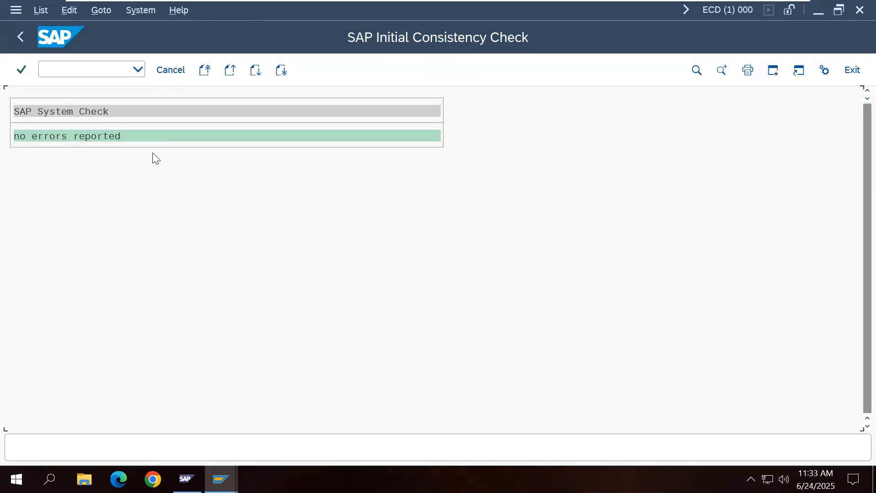
Step: View 1.jpeg of the earlier failed SICK check in Photos, then close it
mouse_move(572, 3)
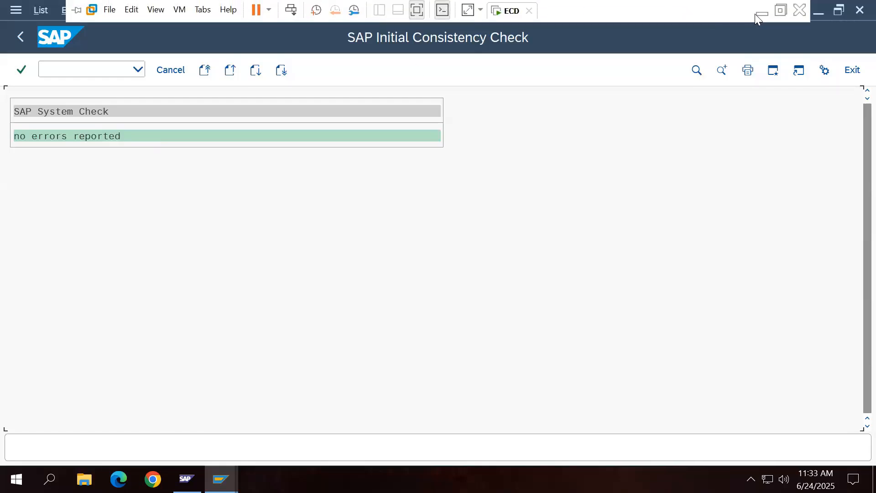
click(762, 10)
click(83, 477)
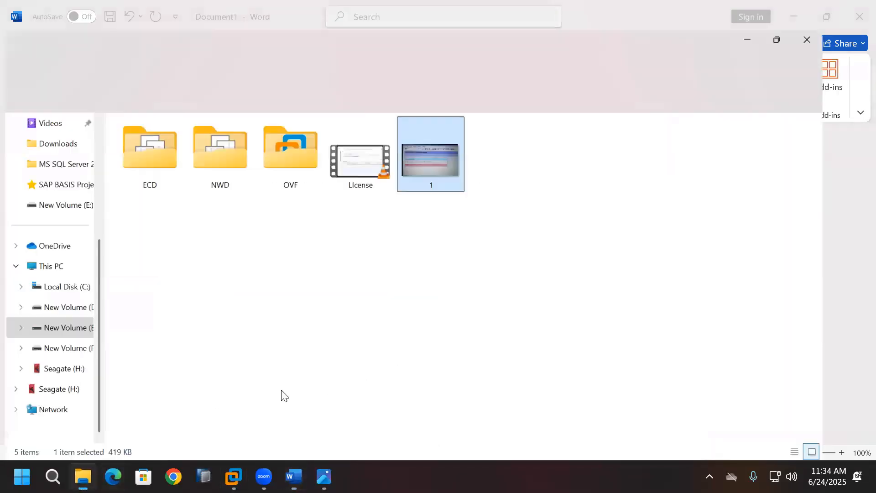
double_click(465, 159)
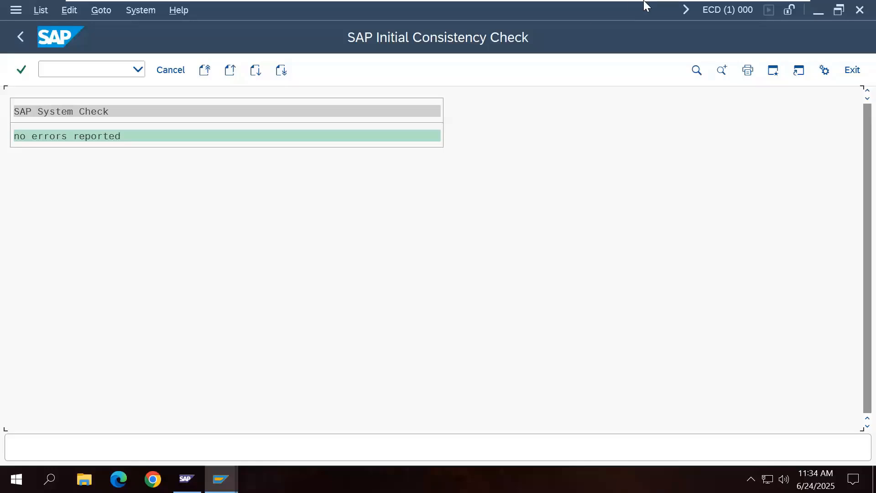
click(762, 11)
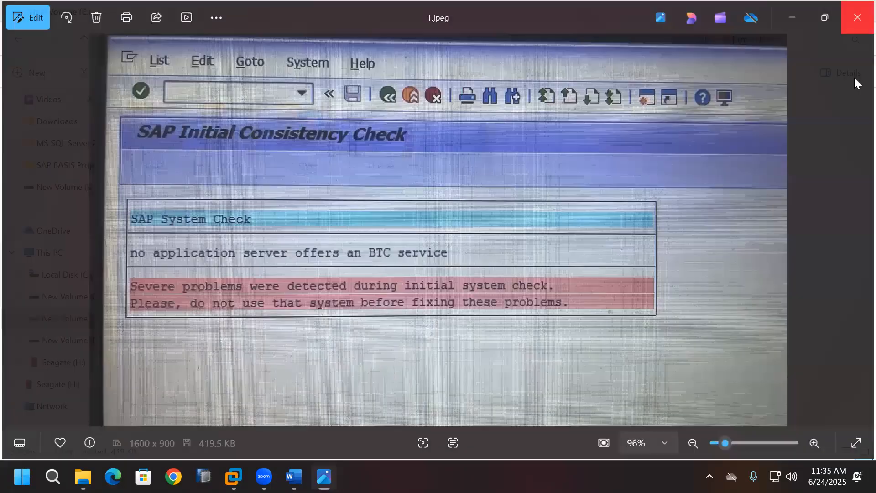
click(859, 17)
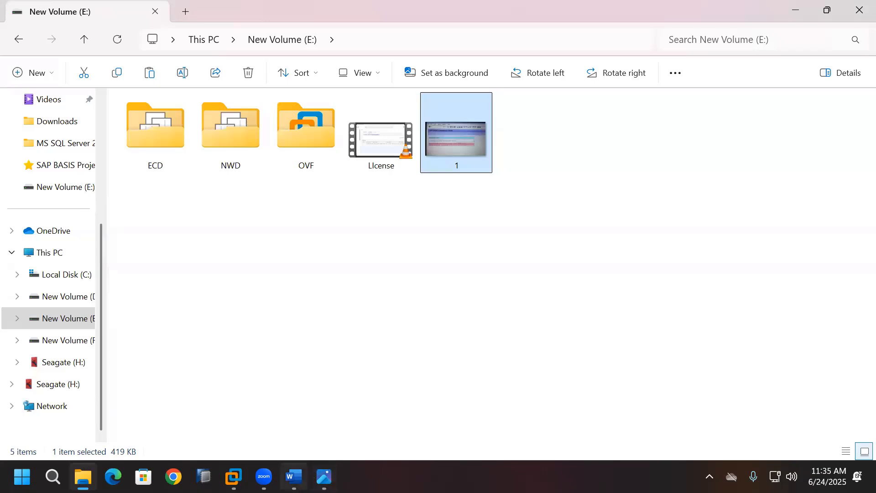
Step: Rerun the SICK initial consistency check, confirm no errors, and return to SAP Easy Access
click(234, 476)
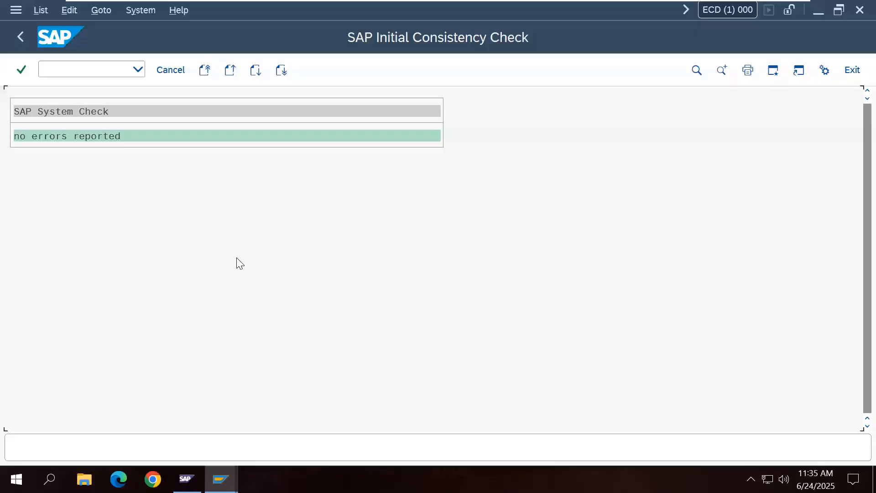
click(20, 36)
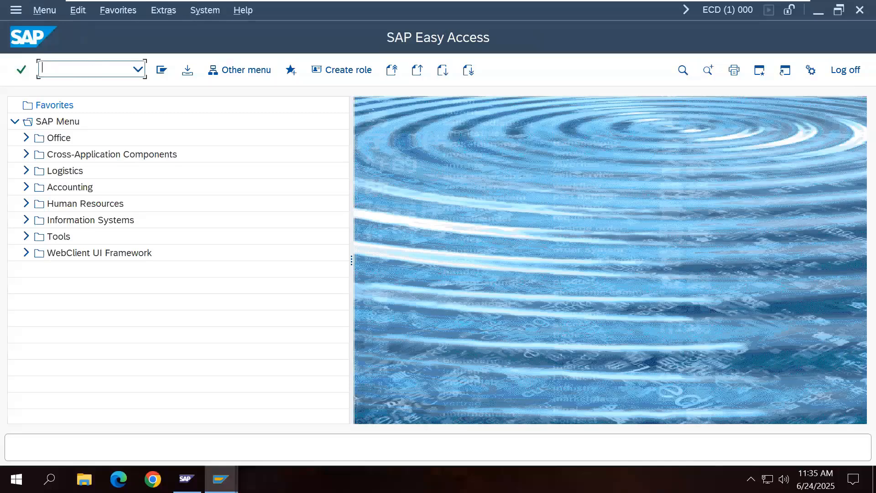
text(SICK)
key(Return)
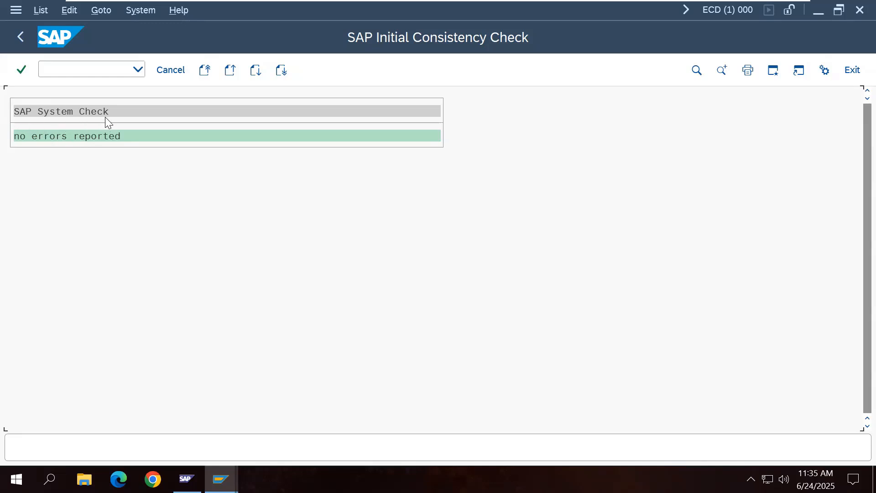
click(20, 36)
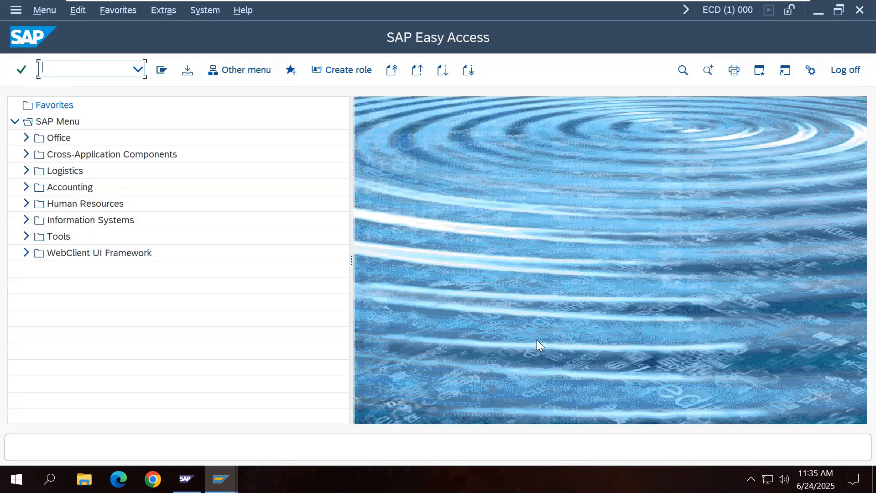
Step: Hide the full-screen virtual machine window and bring the Word setup notes forward
mouse_move(658, 18)
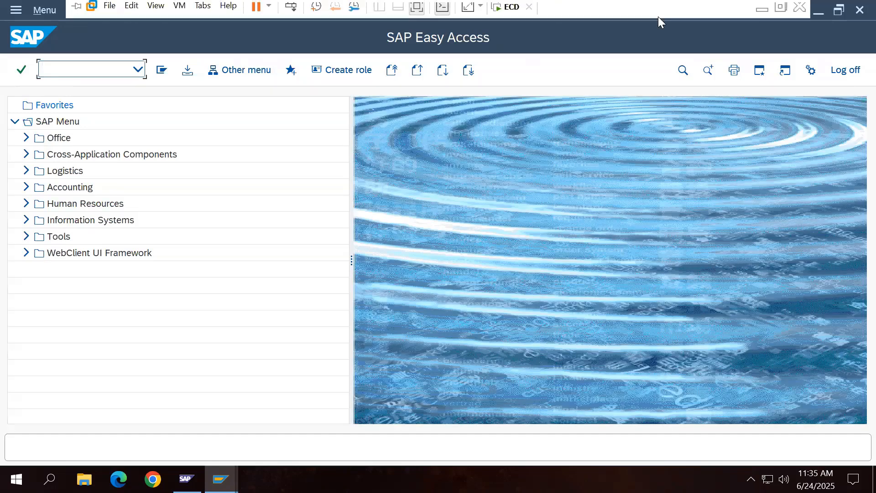
click(764, 11)
click(294, 476)
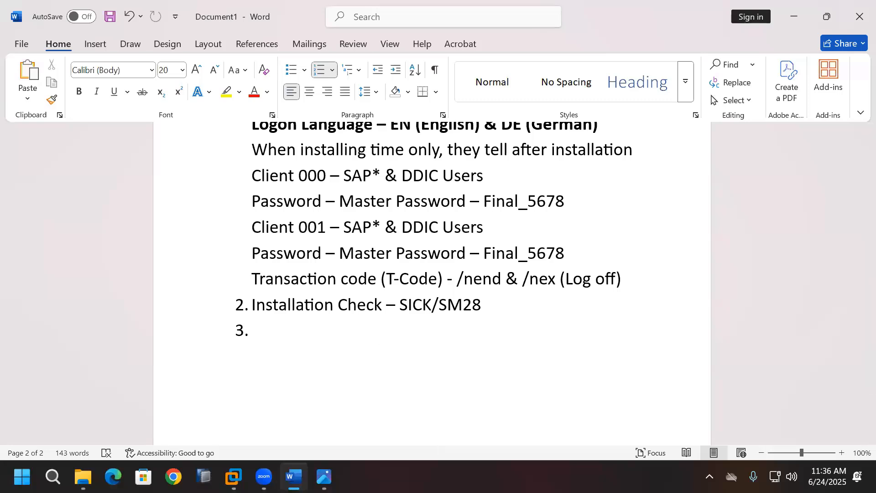
Step: Write item 3 as 'Create a Company Address in both clients (000, 001)' with a '-SUCOMP' line beneath
text(Create)
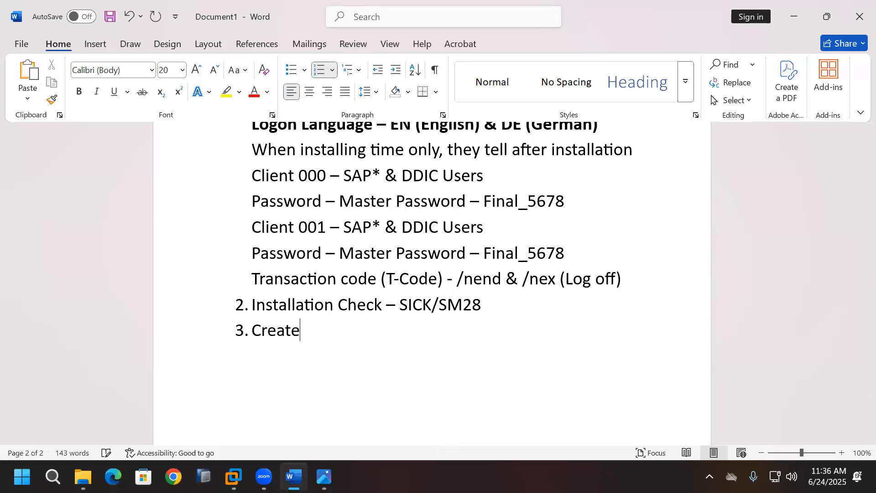
text( a Company Address)
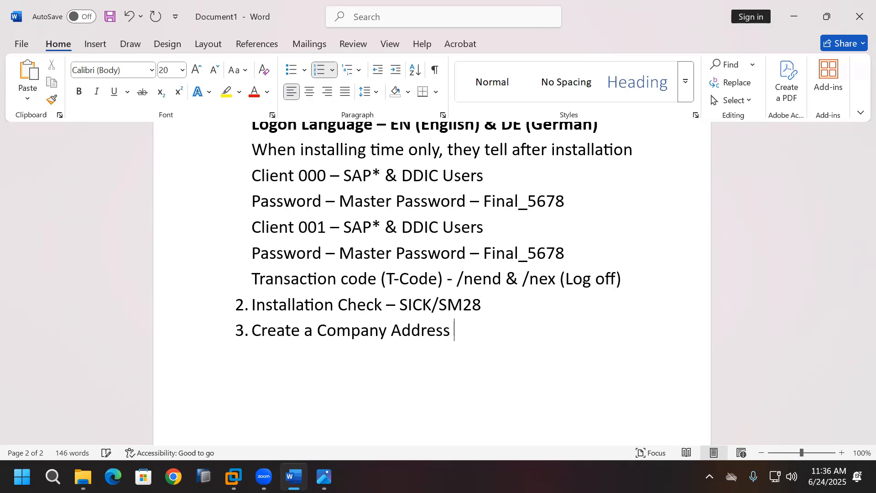
text( in both clients)
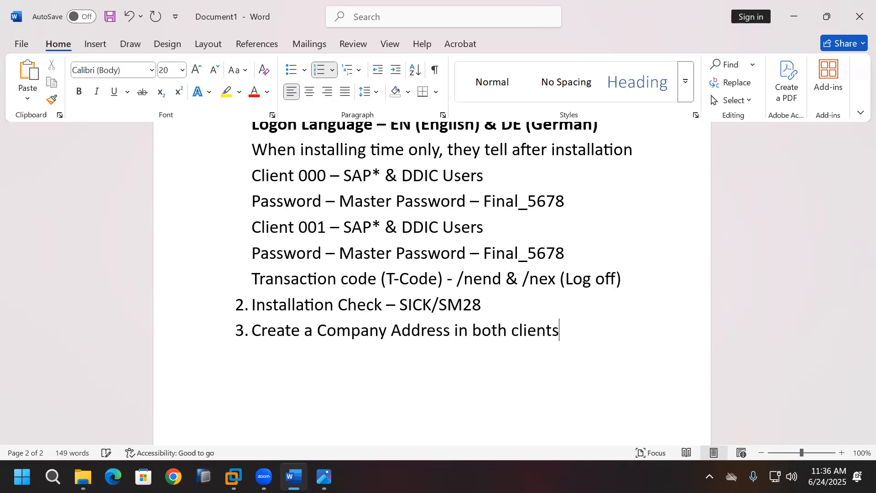
key(Return)
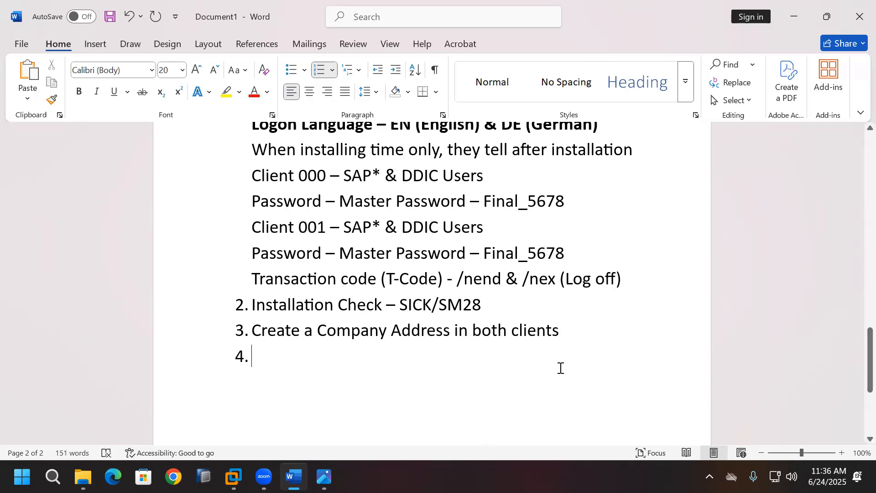
click(589, 330)
text(()
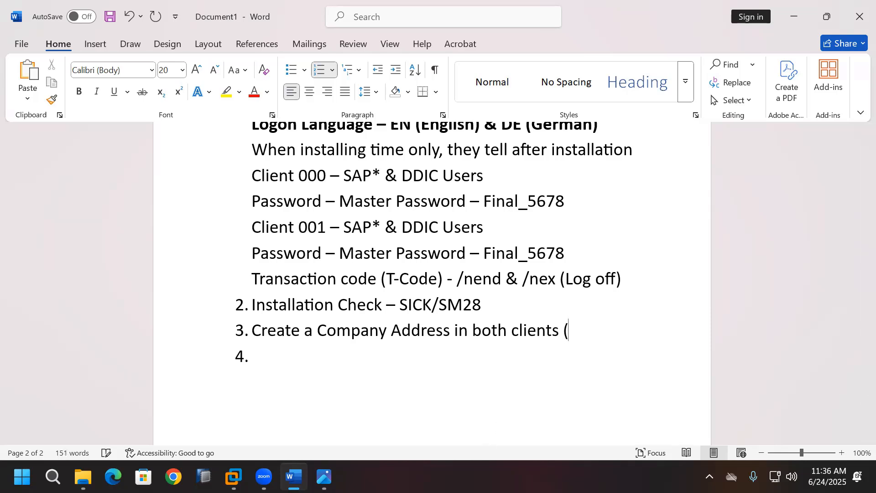
text(000, 00)
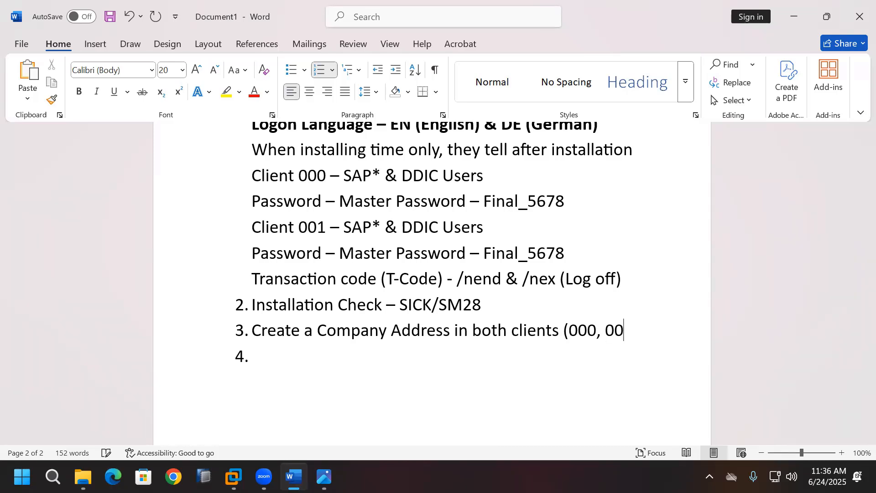
text(1))
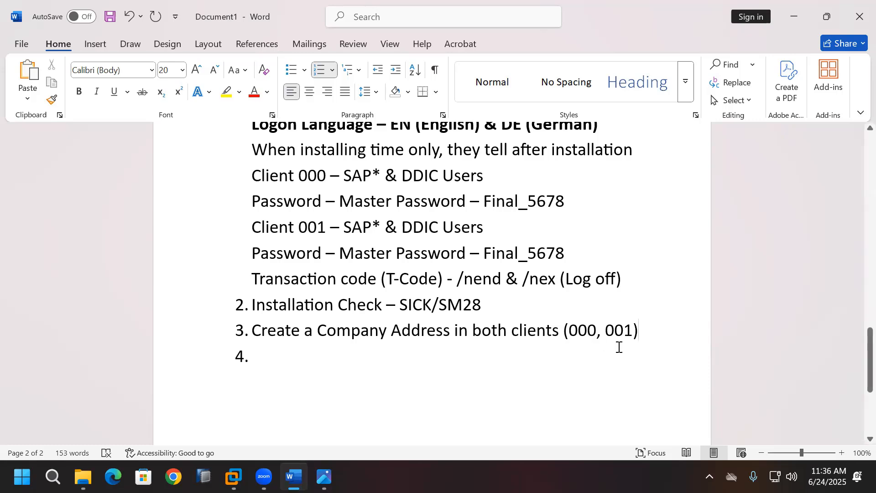
click(429, 363)
key(Left)
key(shift+Return)
text(-)
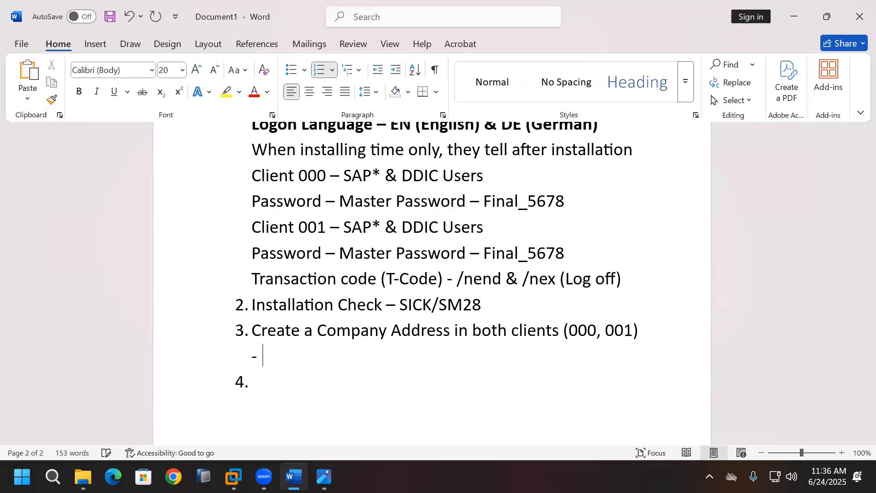
key(BackSpace)
text(SUCOMP)
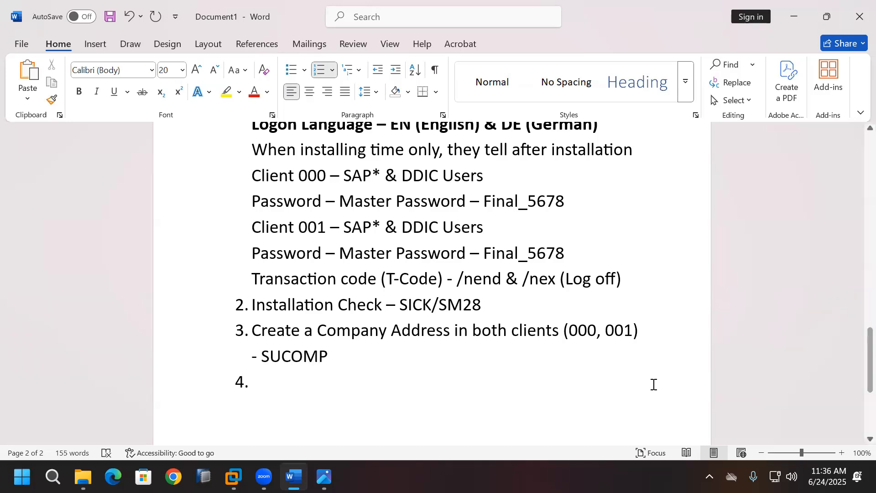
Step: Make SUCOMP in item 3 and SICK/SM28 in item 2 bold
click(415, 388)
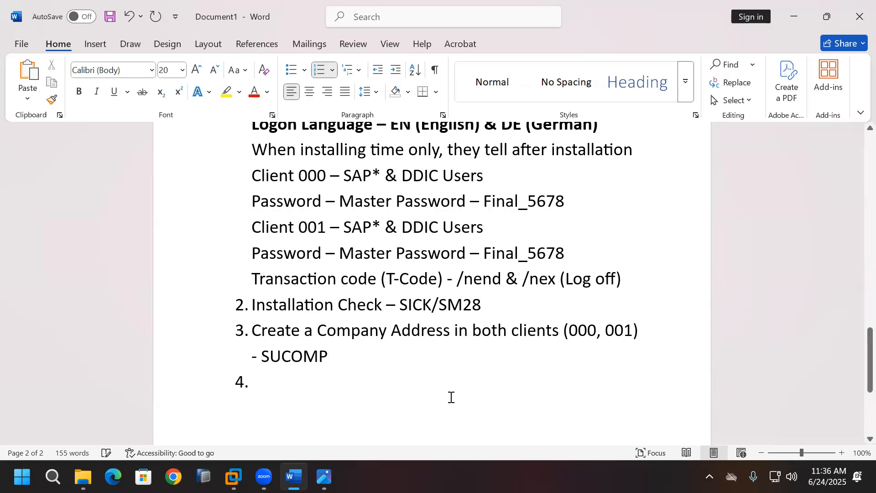
drag(262, 355, 327, 357)
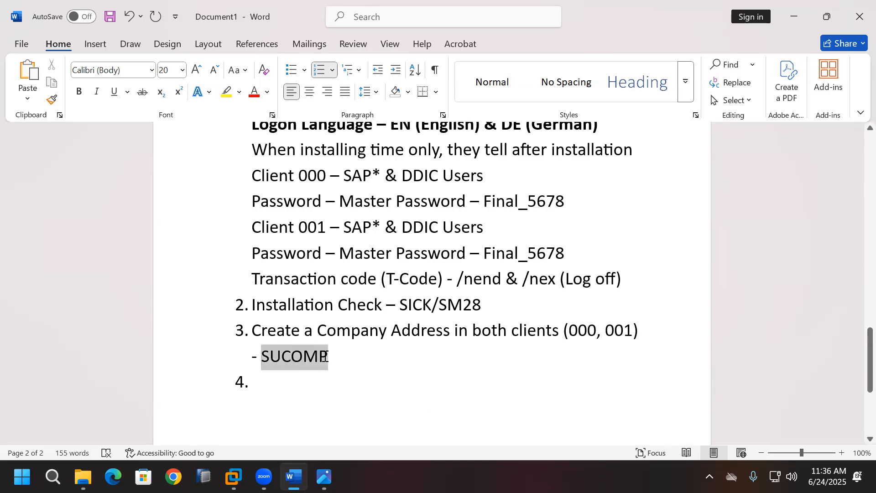
key(ctrl+b)
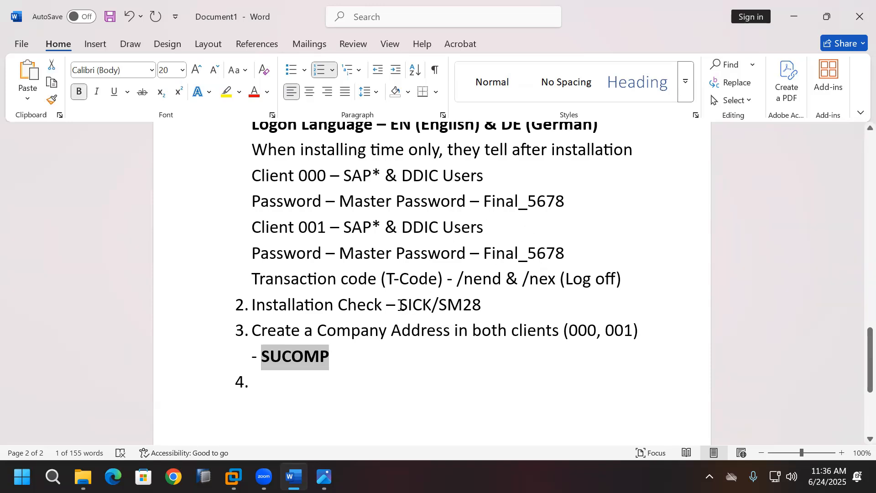
drag(400, 305, 482, 304)
click(79, 91)
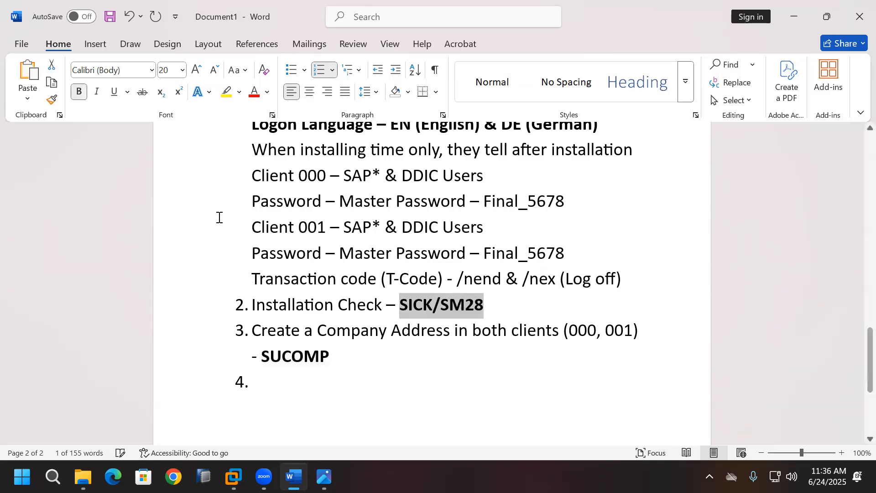
click(293, 385)
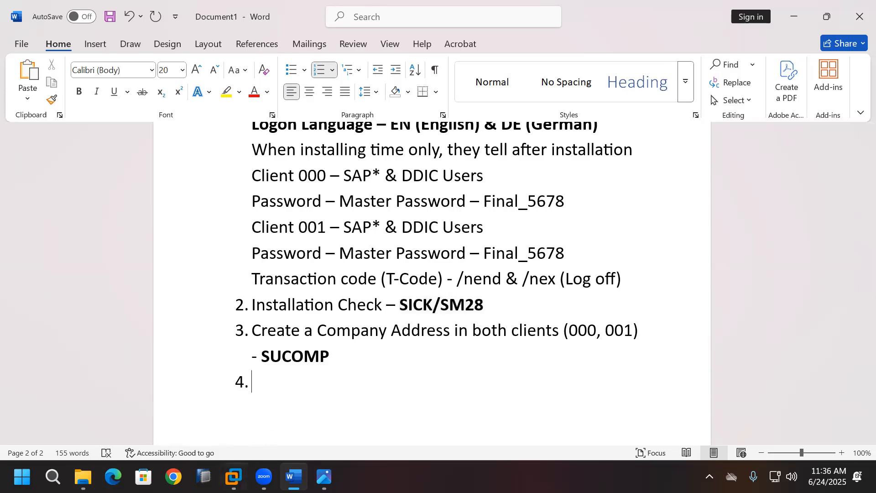
mouse_move(233, 476)
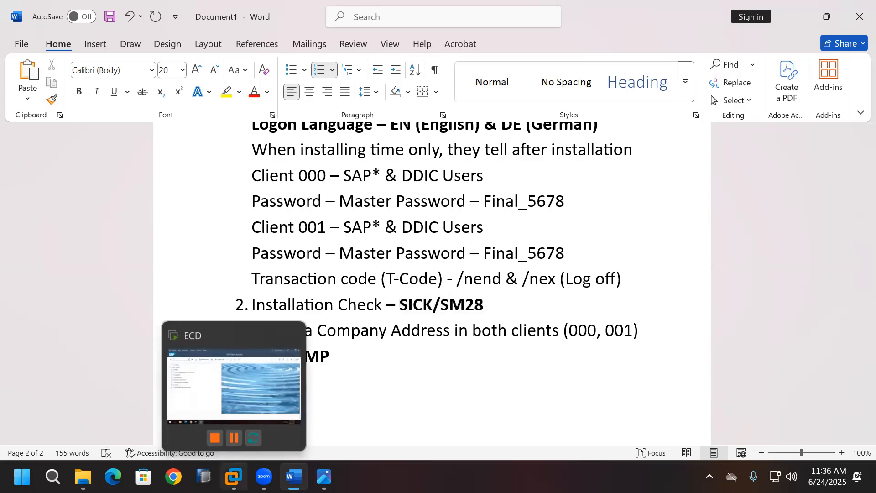
Step: Run SUCOMP in the SAP window and enter SAP SE as the new company name
click(270, 390)
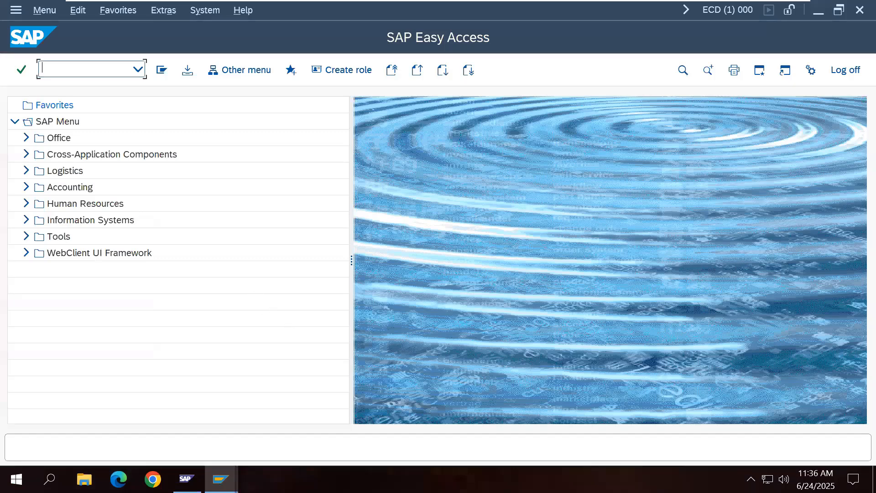
text(SUCOMP)
key(Return)
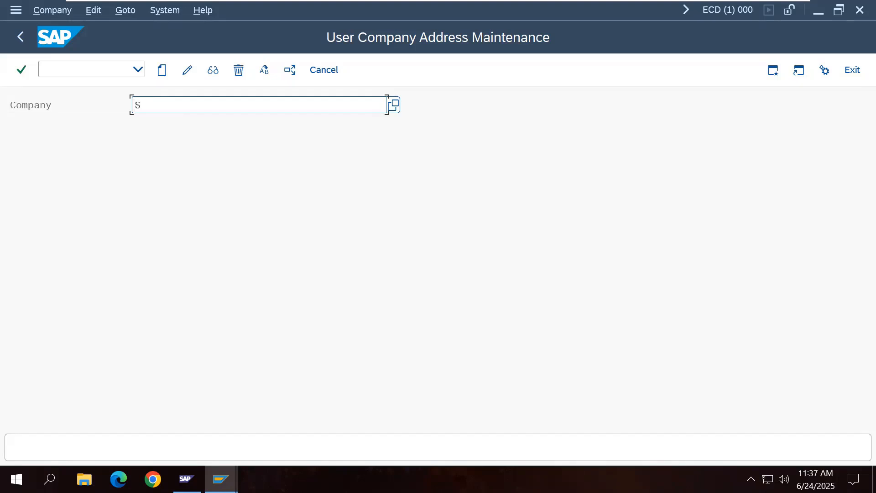
text(AP SE)
click(162, 70)
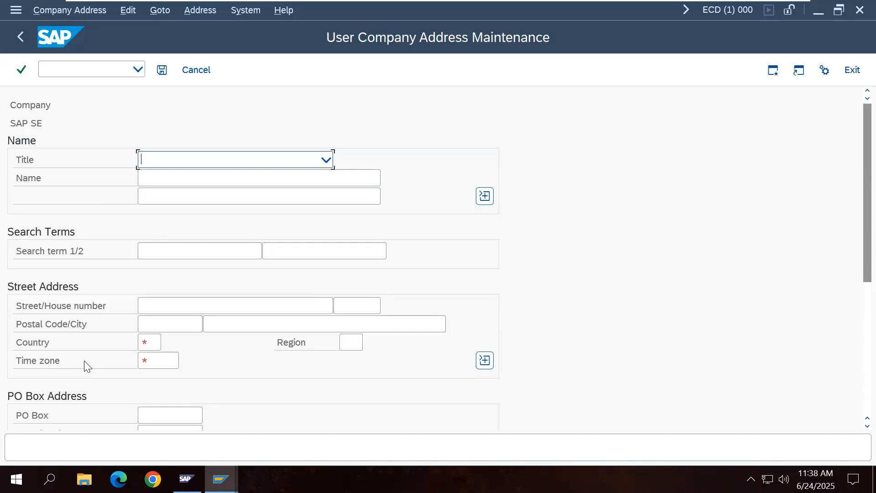
scroll(174, 393, down, 3)
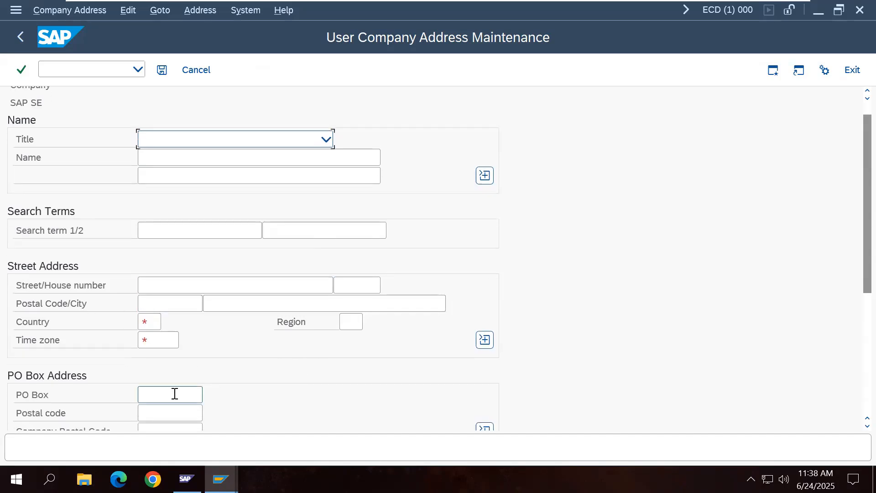
scroll(174, 393, down, 5)
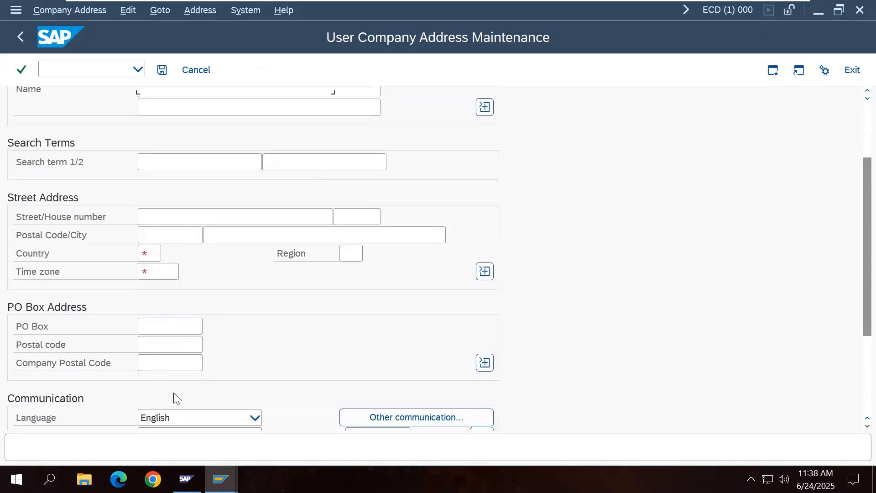
scroll(174, 399, down, 5)
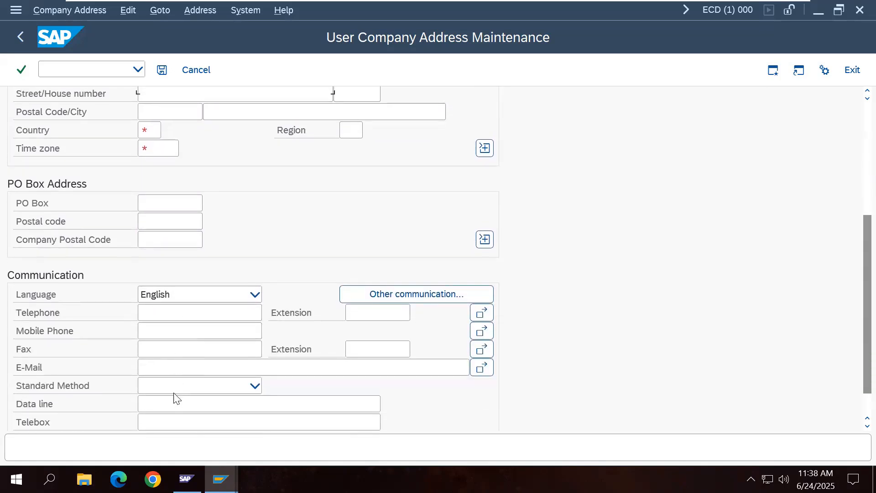
scroll(176, 398, down, 2)
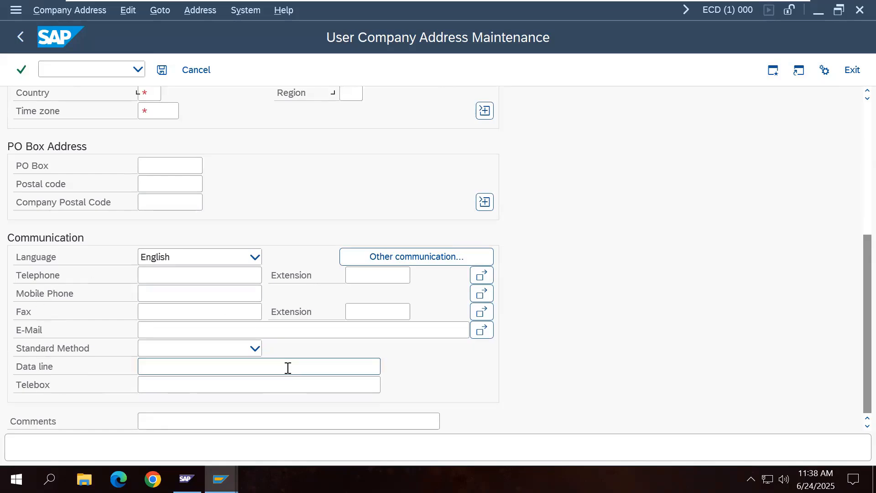
drag(863, 366, 863, 237)
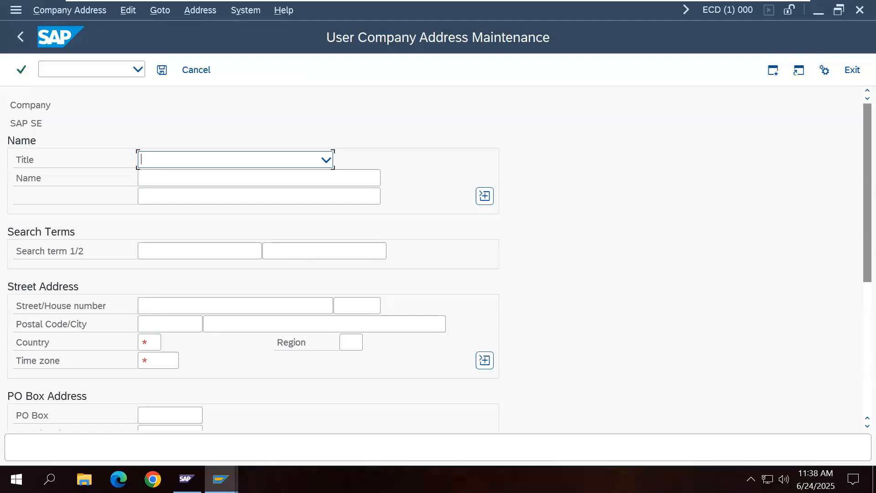
Step: Choose IN (India) from the Country Key list for the SAP SE address
click(154, 341)
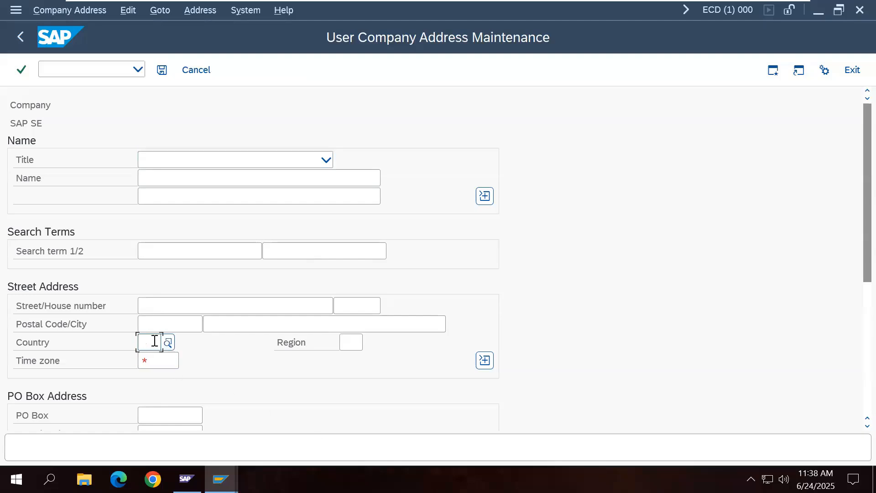
click(168, 343)
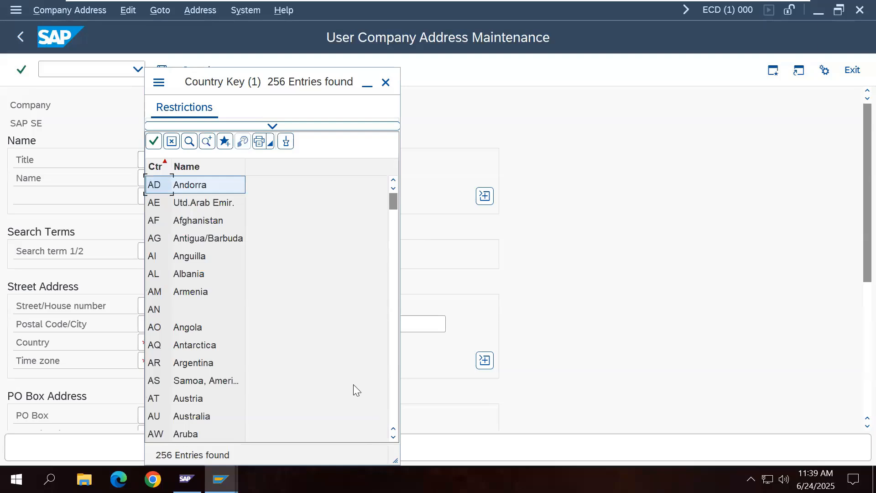
scroll(239, 334, down, 10)
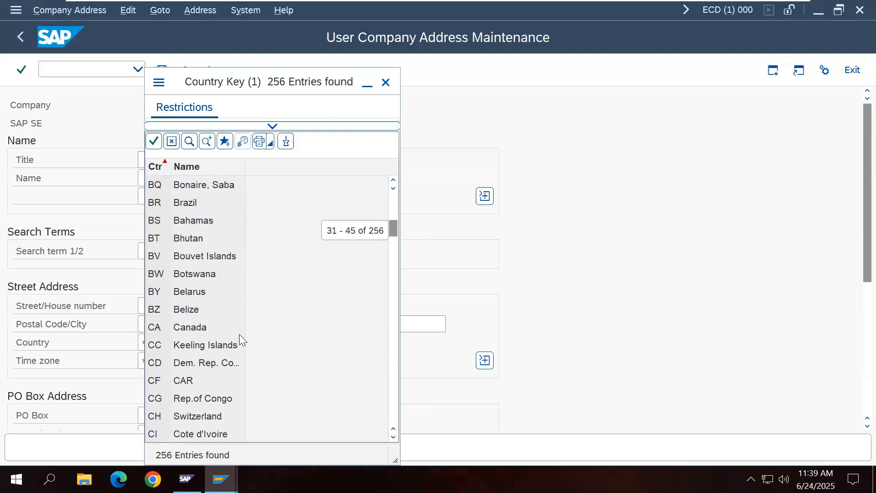
scroll(239, 340, down, 12)
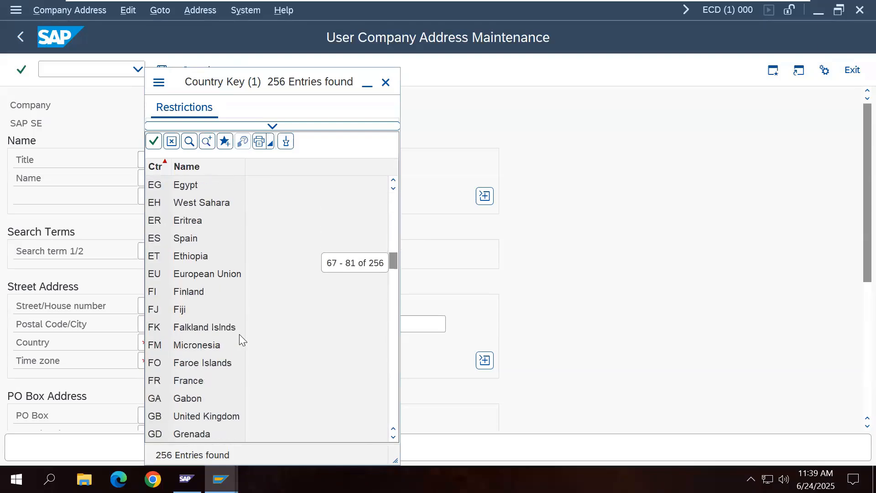
scroll(239, 336, down, 6)
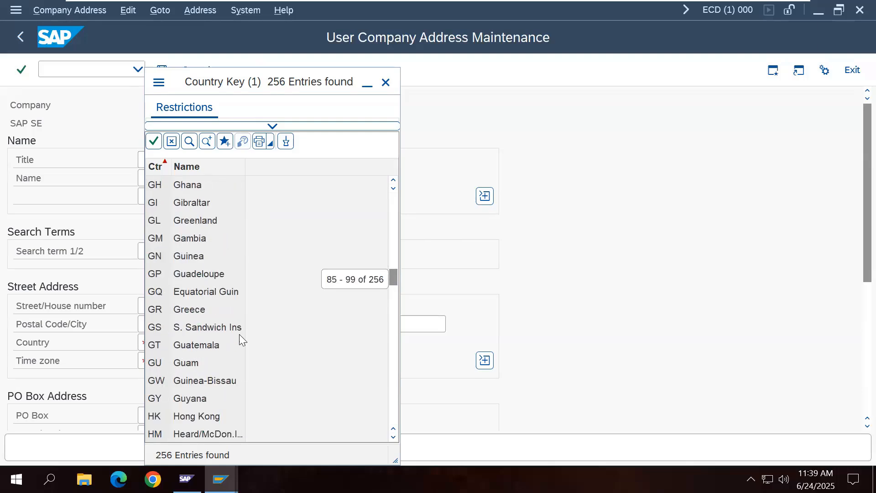
scroll(239, 340, down, 2)
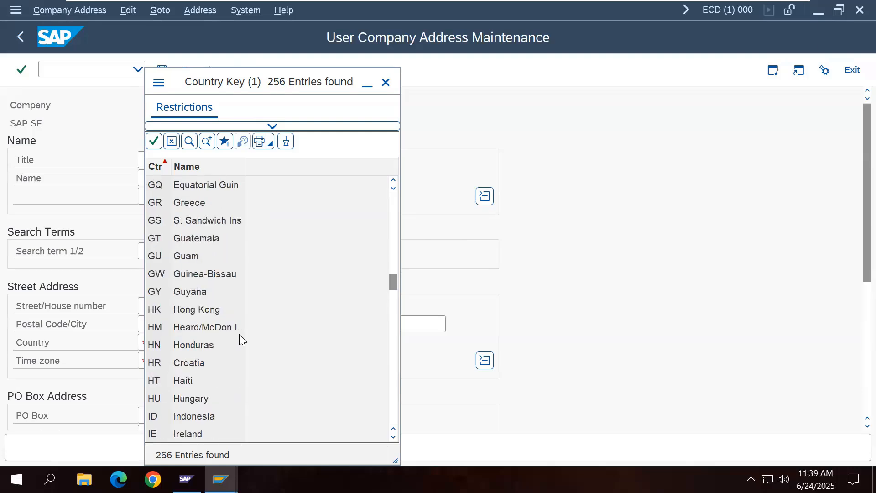
scroll(239, 335, down, 2)
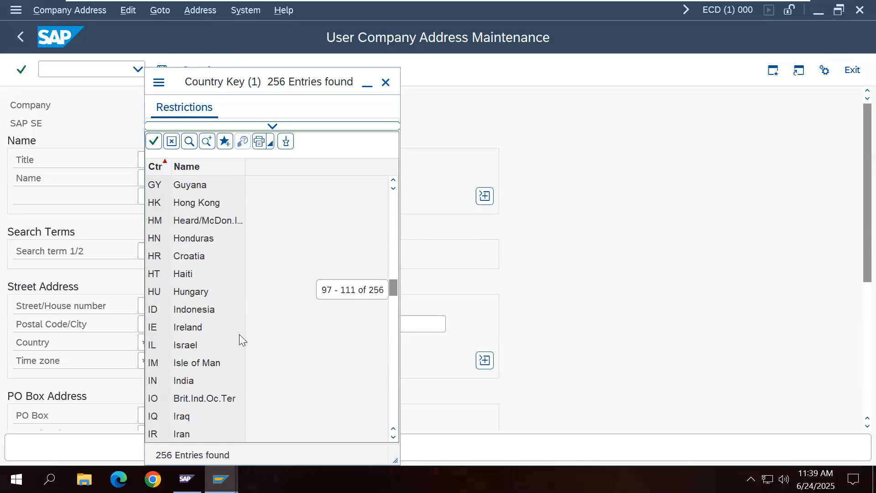
double_click(189, 383)
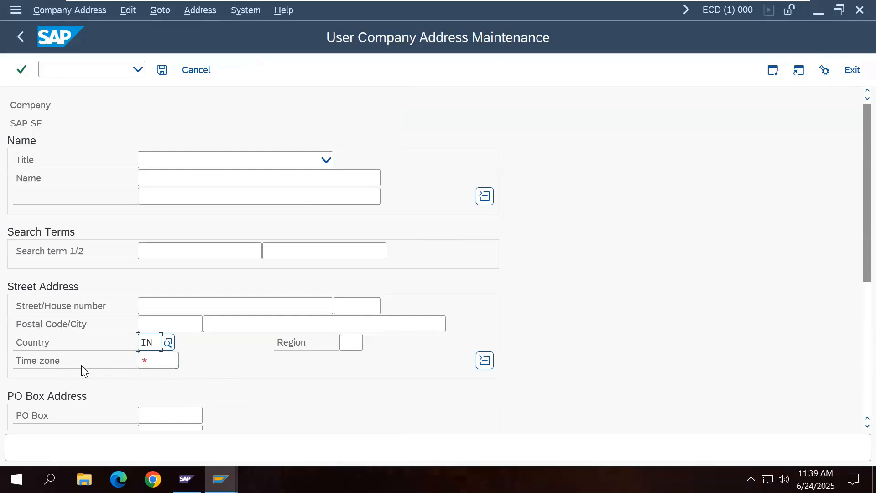
Step: Pick INDIA from the full Address time zone list as the company's time zone
click(164, 361)
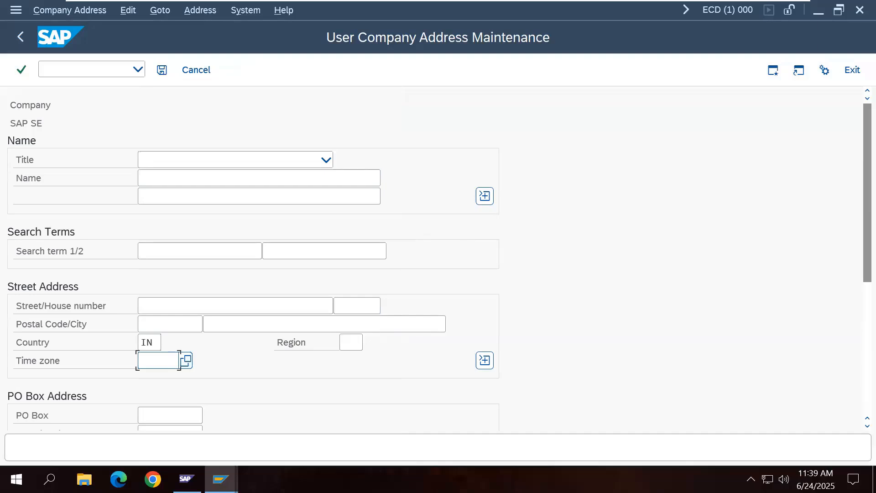
text(*)
key(F4)
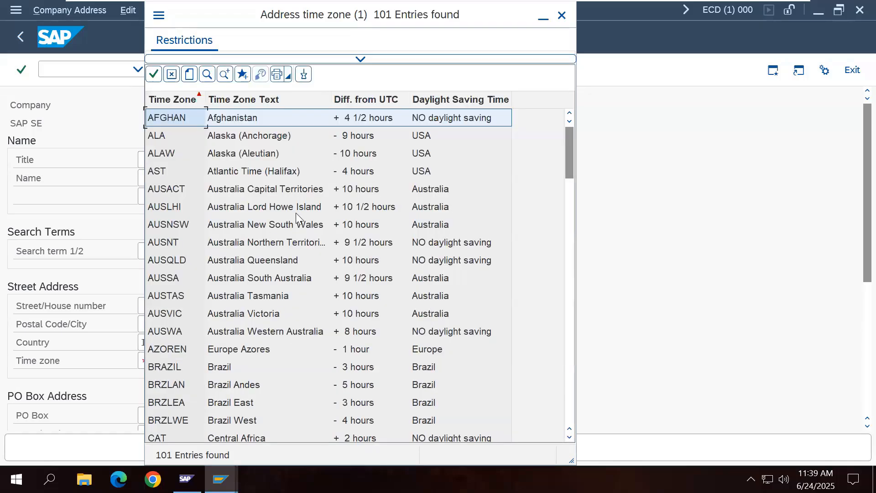
scroll(230, 343, down, 5)
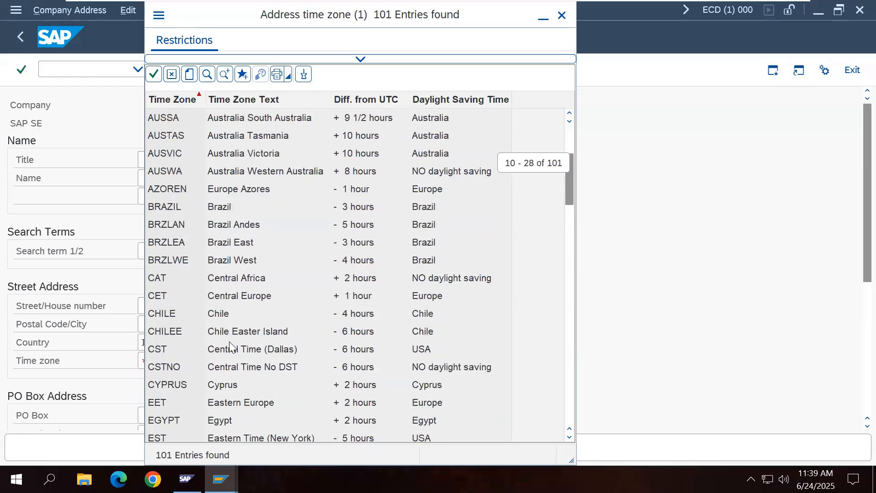
scroll(229, 341, down, 2)
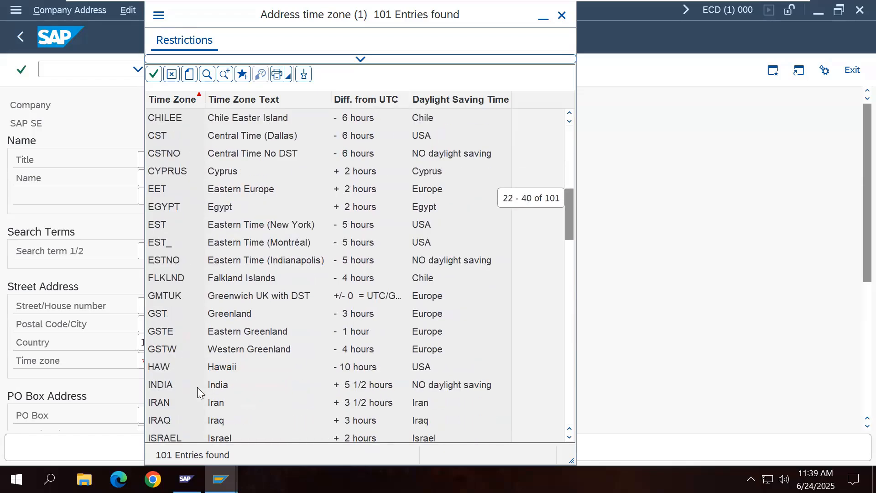
click(174, 386)
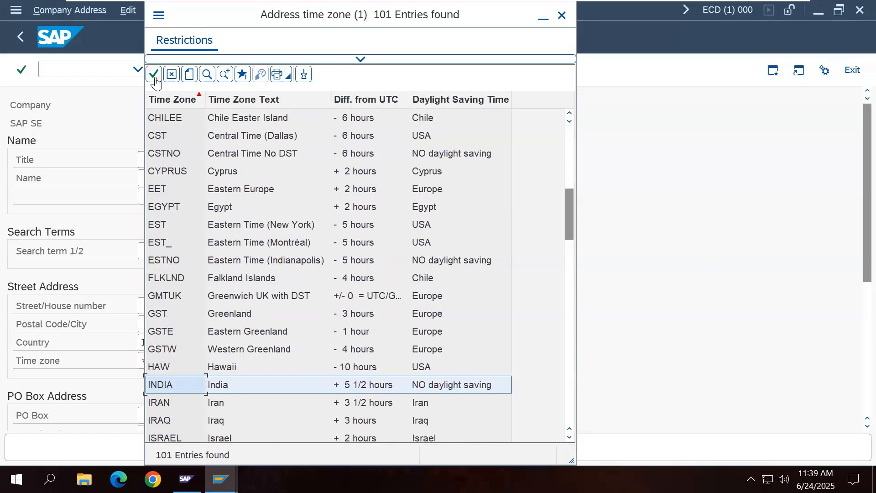
double_click(185, 386)
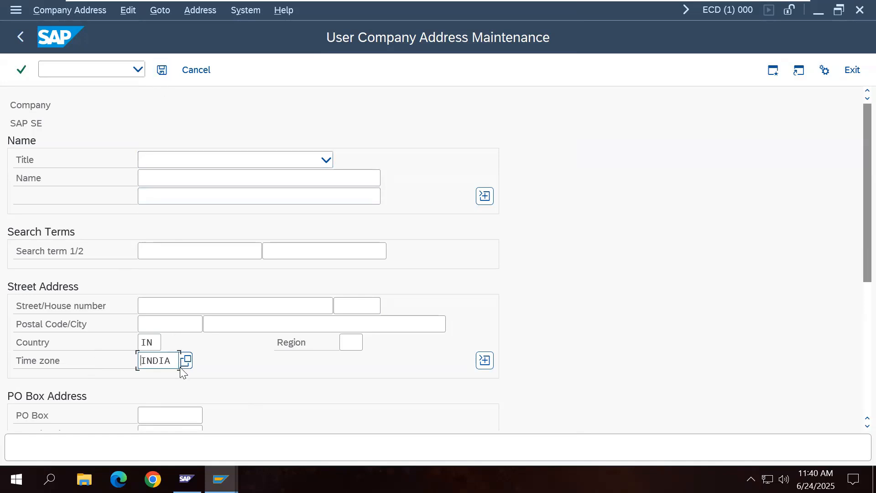
Step: Save the SAP SE company address until 'Address data was saved' appears
click(165, 76)
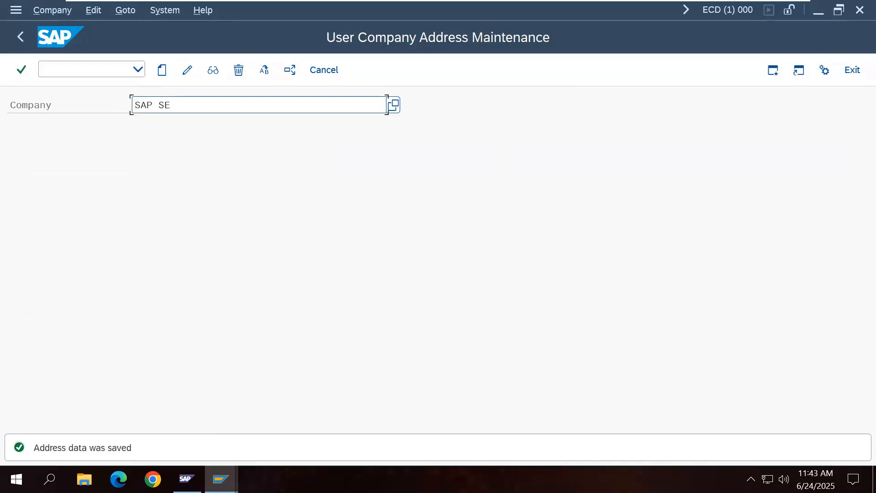
Step: Put the SAP SE address in change mode, mark it as Standard Address, and dismiss the notice
click(191, 77)
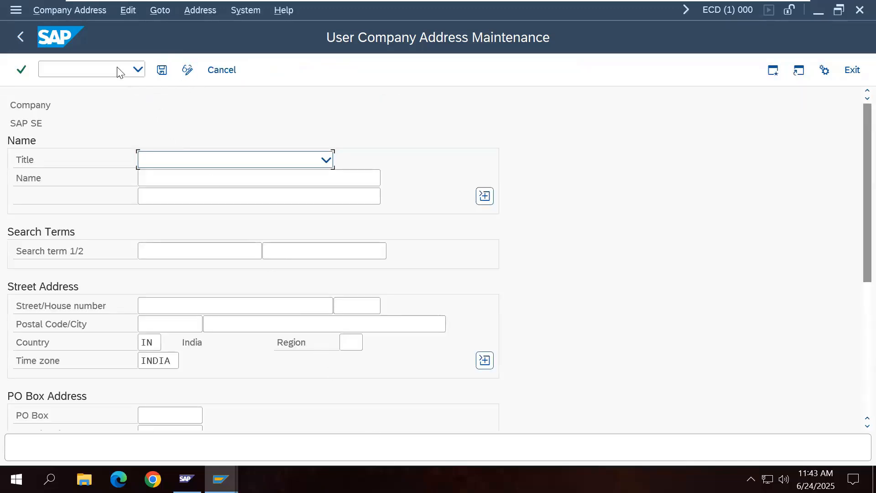
click(99, 12)
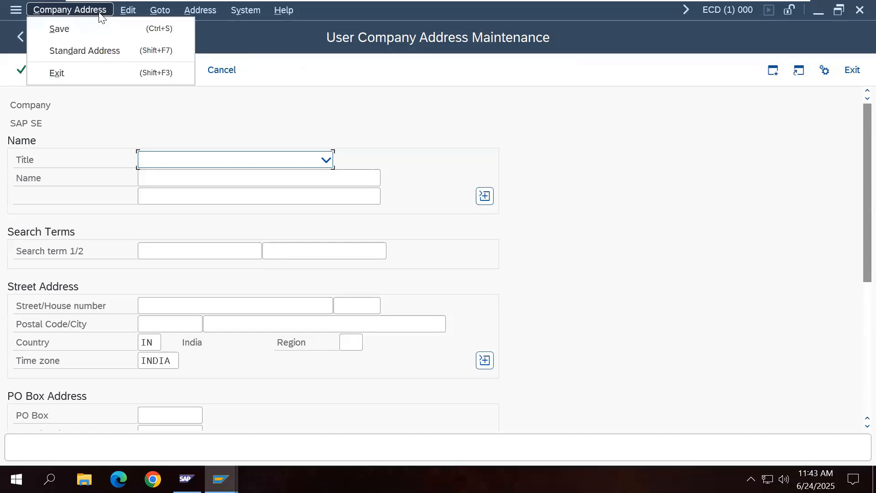
click(113, 58)
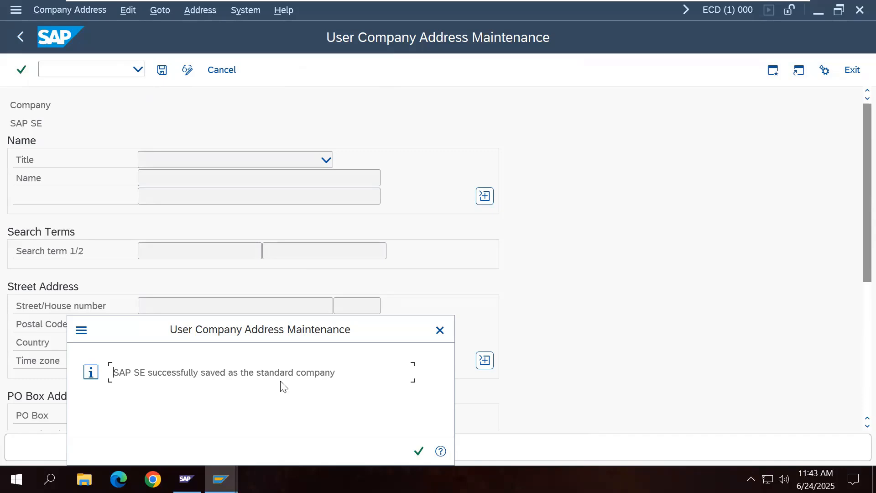
click(419, 450)
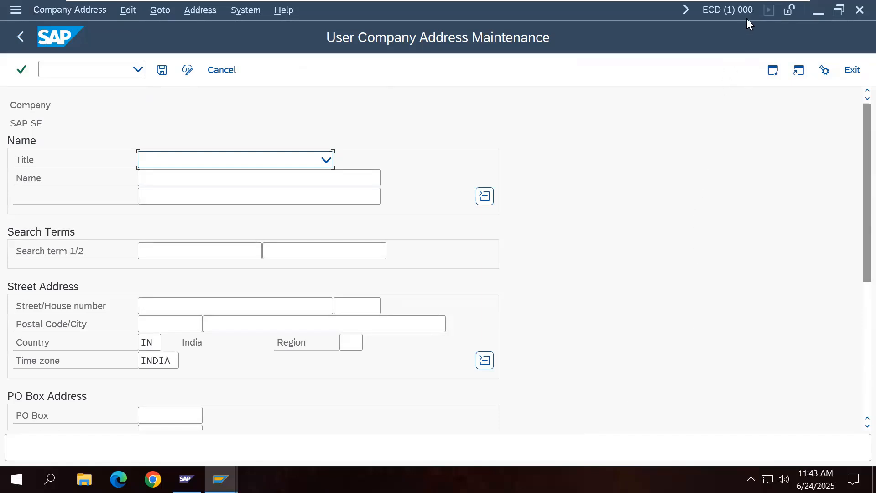
Step: Exit company address maintenance and log off the SAP session
click(851, 70)
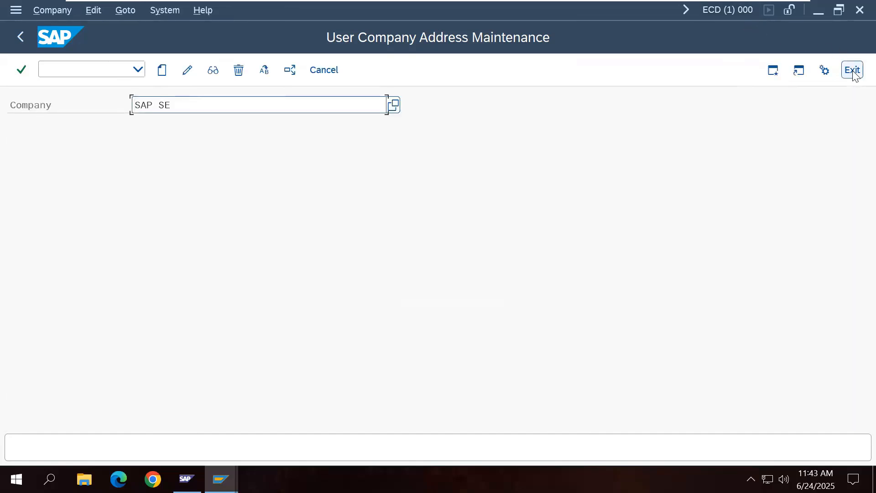
click(852, 69)
click(851, 70)
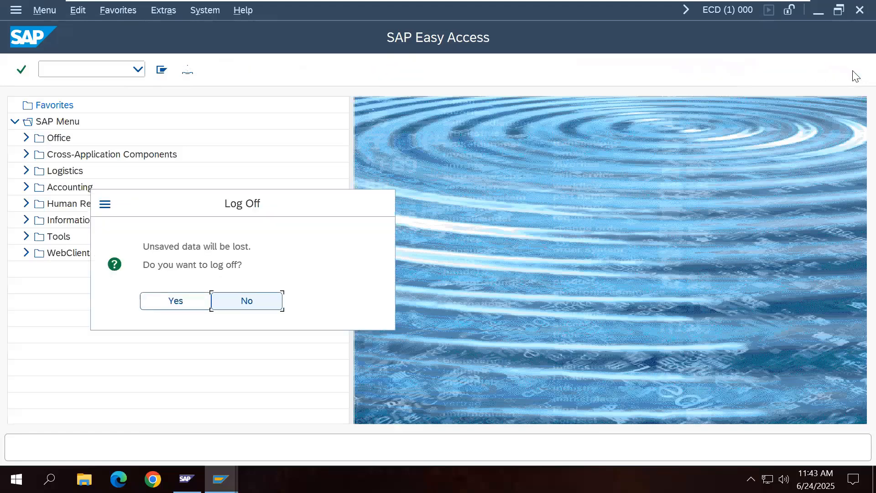
click(192, 303)
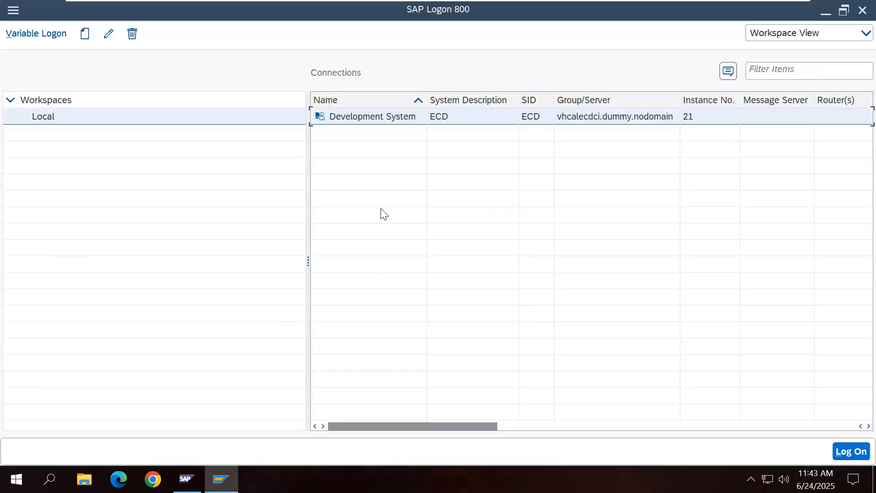
Step: Log back on to the Development System as DDIC in client 001
double_click(376, 120)
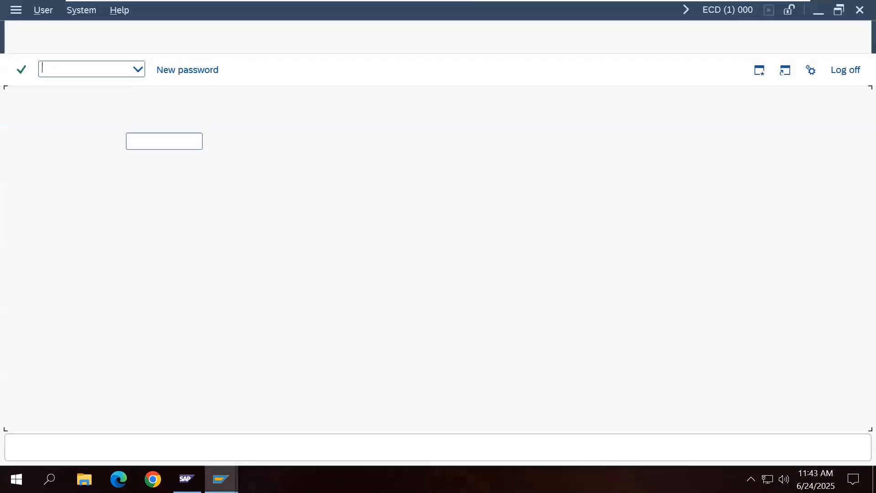
click(182, 141)
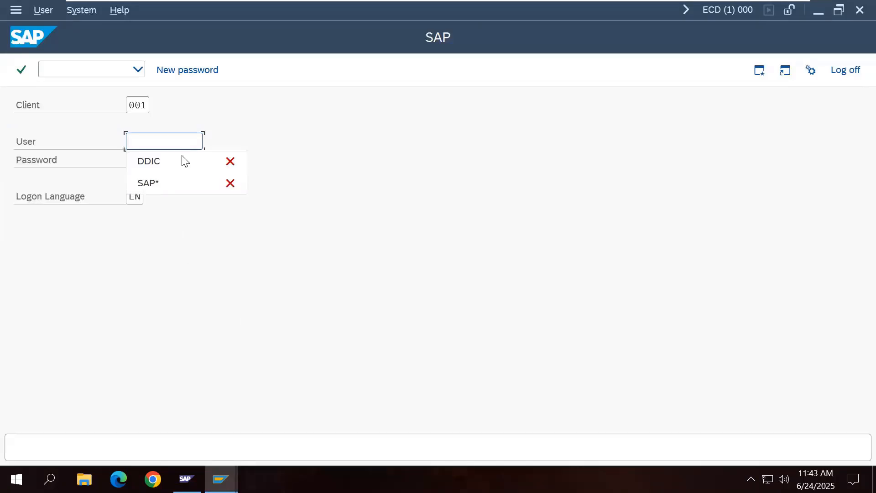
click(182, 164)
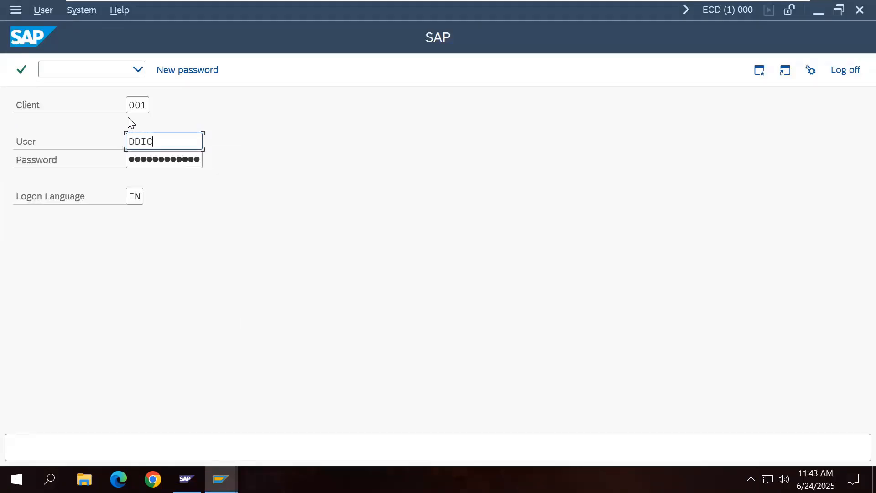
key(Tab)
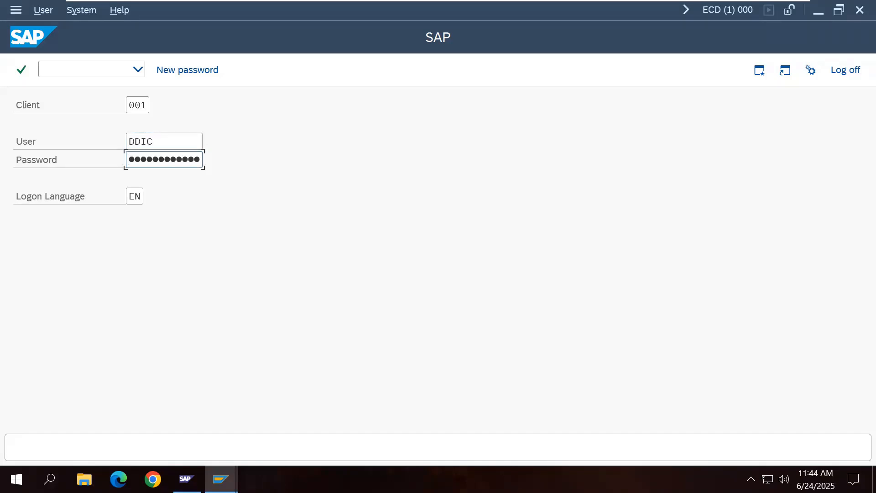
key(Return)
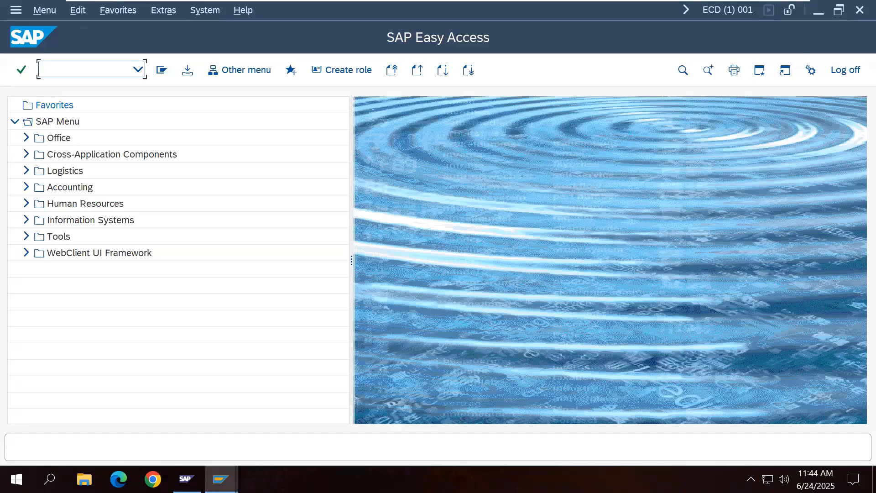
Step: Run SUCOMP and start creating the SAP SE company address
text(SUCOMP)
key(Return)
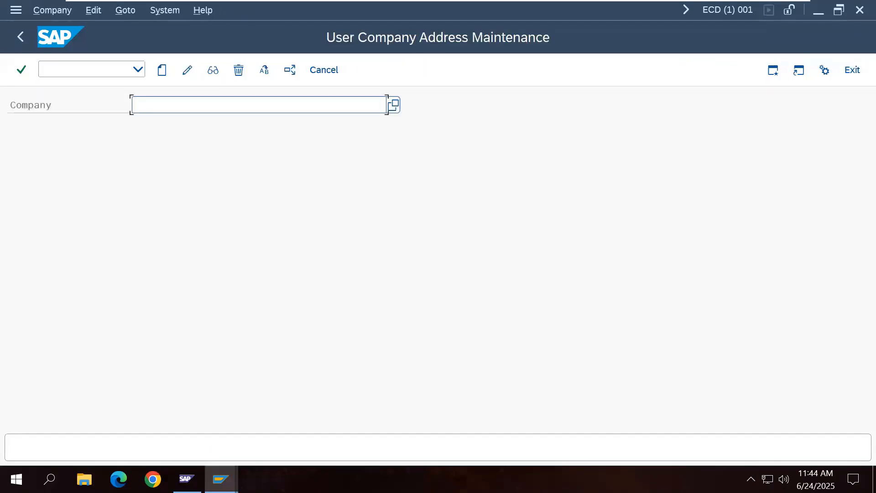
text(S)
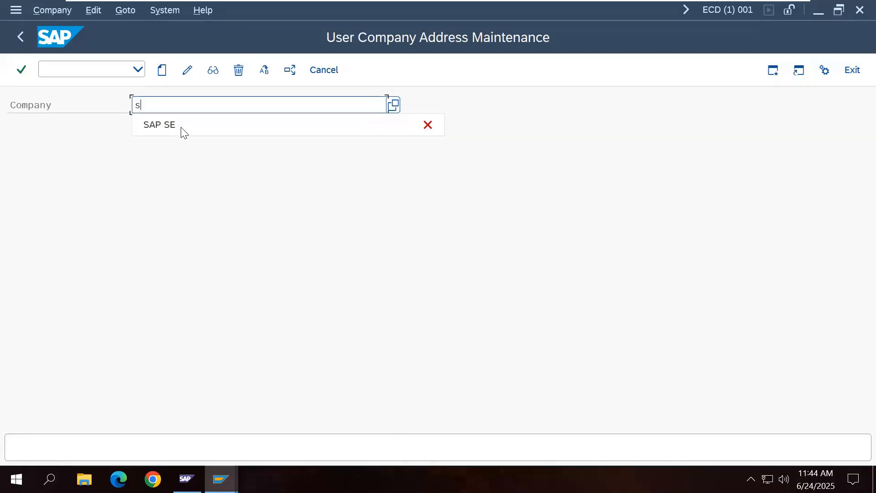
click(197, 132)
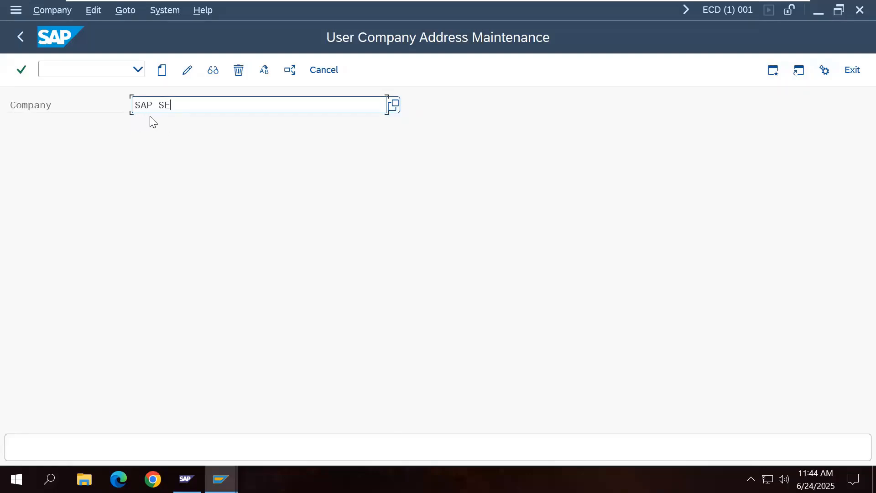
click(162, 71)
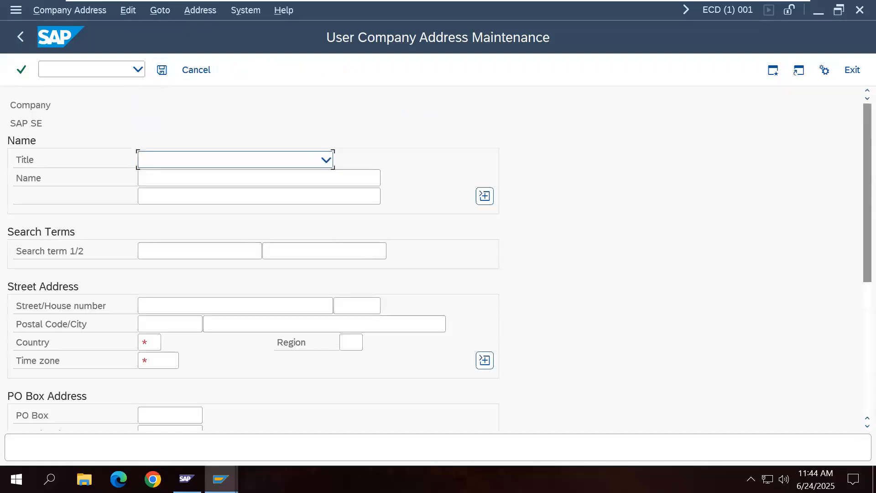
Step: Set the address Country to IN (India) and Time zone to INDIA
click(155, 342)
click(168, 346)
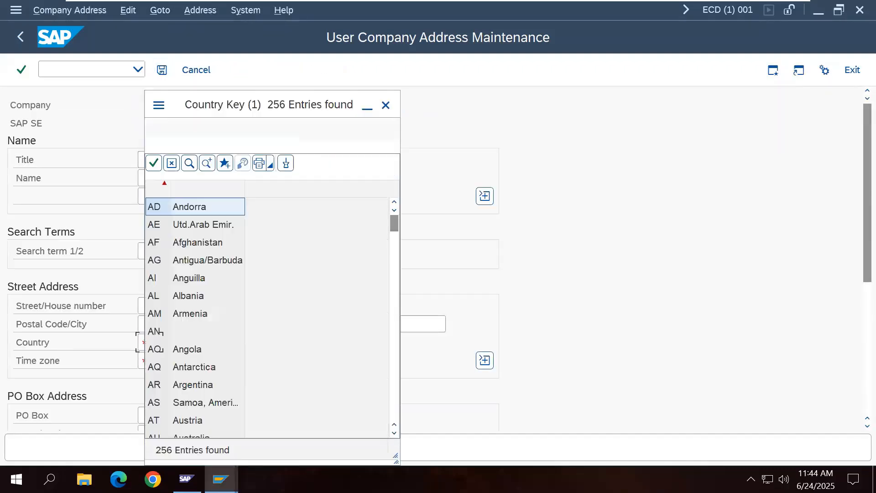
scroll(258, 371, down, 11)
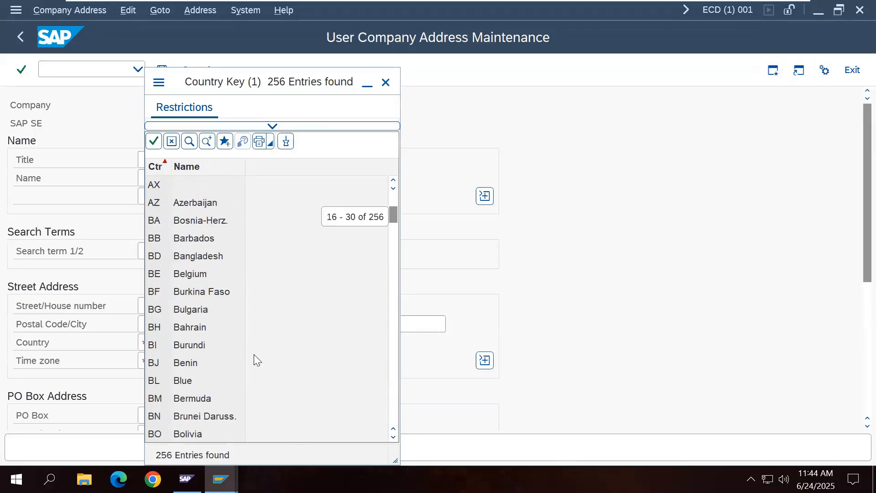
scroll(254, 356, down, 14)
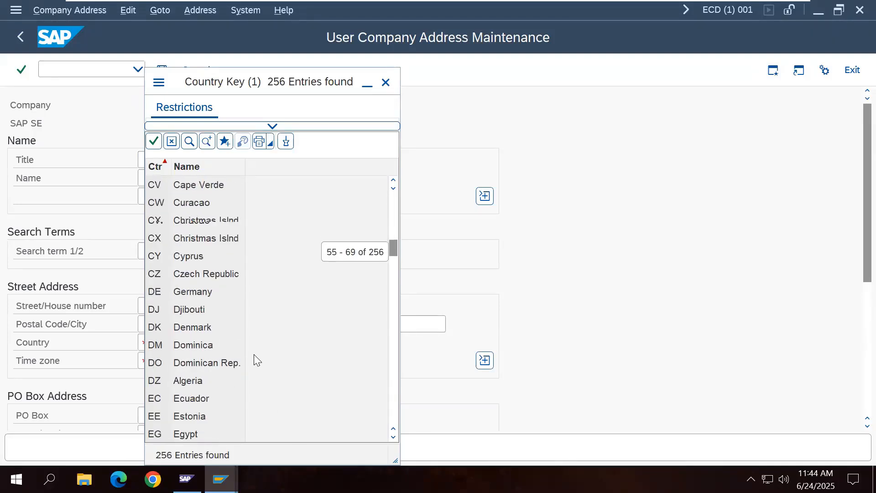
scroll(253, 354, down, 7)
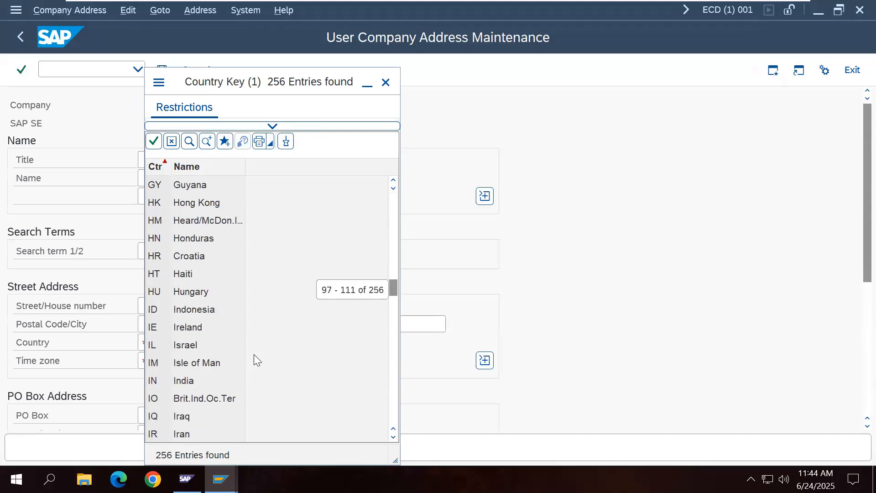
double_click(177, 381)
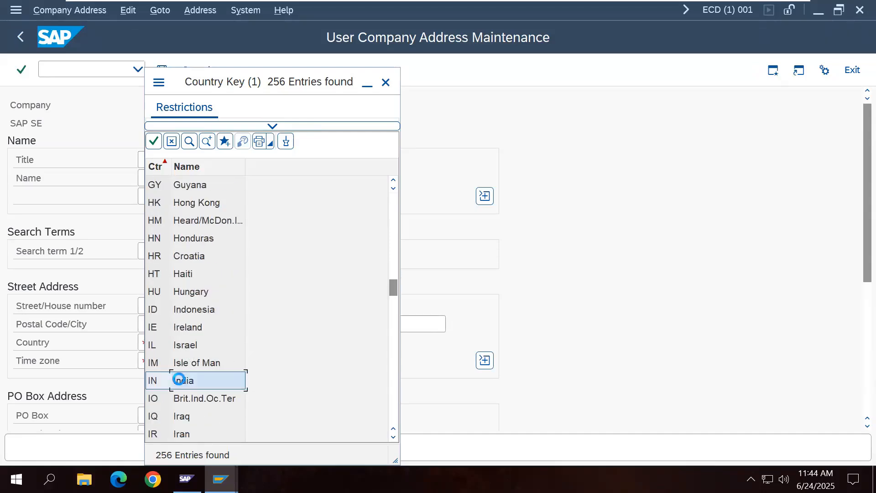
click(175, 361)
click(185, 361)
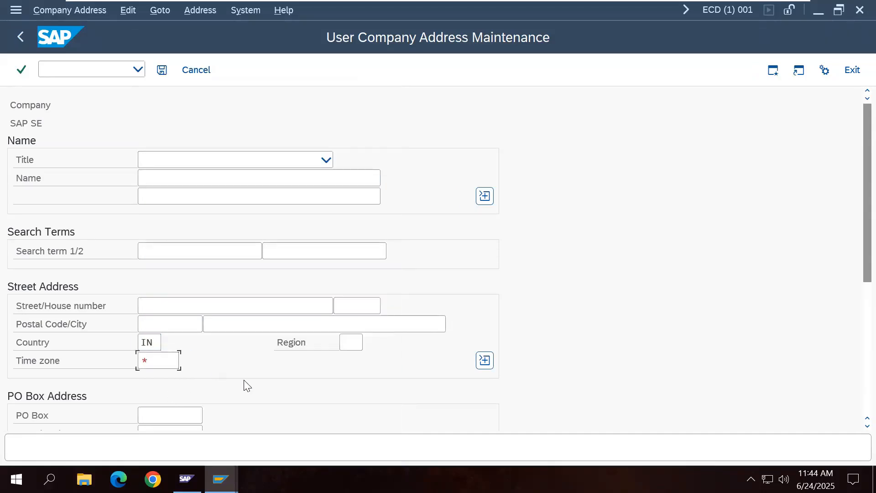
scroll(244, 380, down, 4)
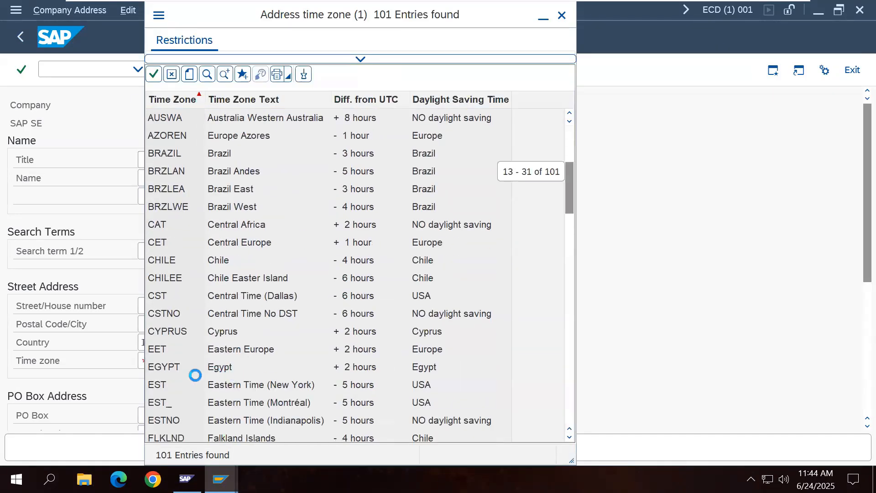
scroll(195, 375, down, 1)
scroll(196, 375, down, 2)
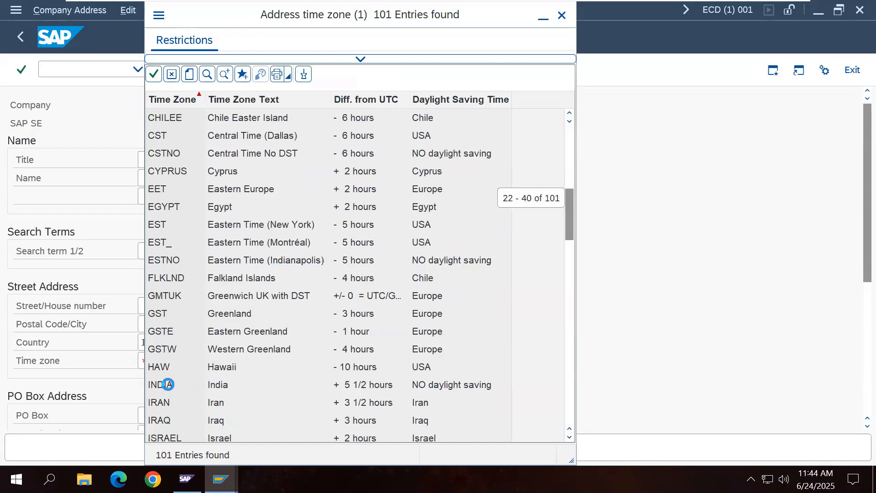
double_click(164, 383)
Step: Save the SAP SE address and make it the standard company
click(162, 70)
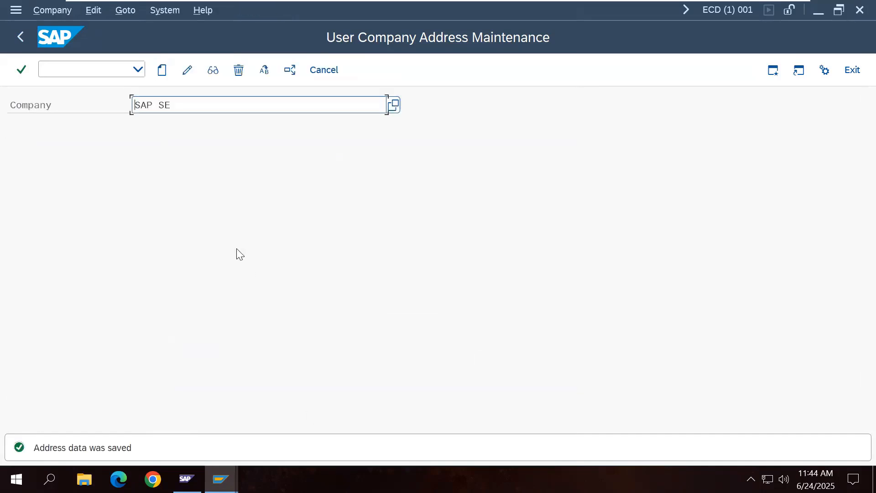
click(188, 71)
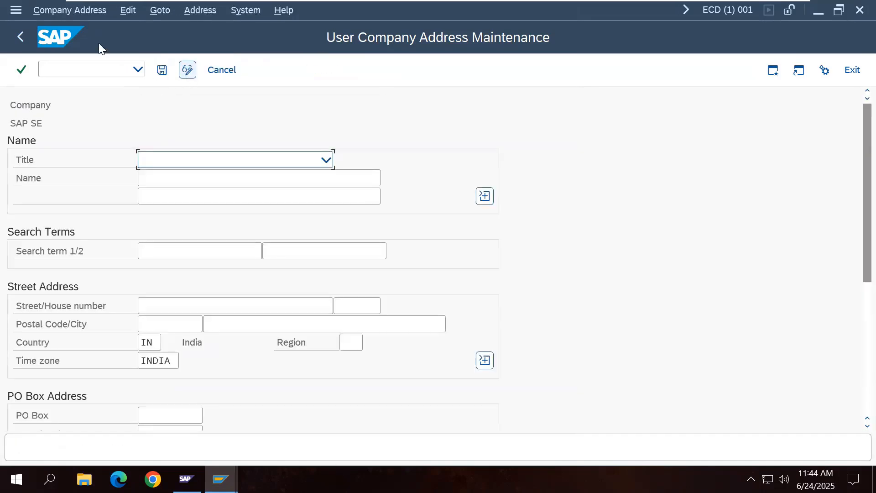
click(76, 12)
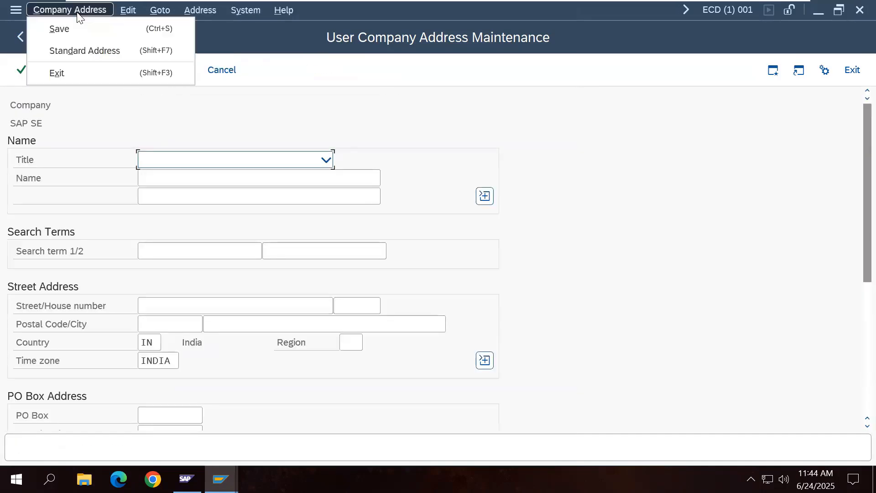
click(93, 50)
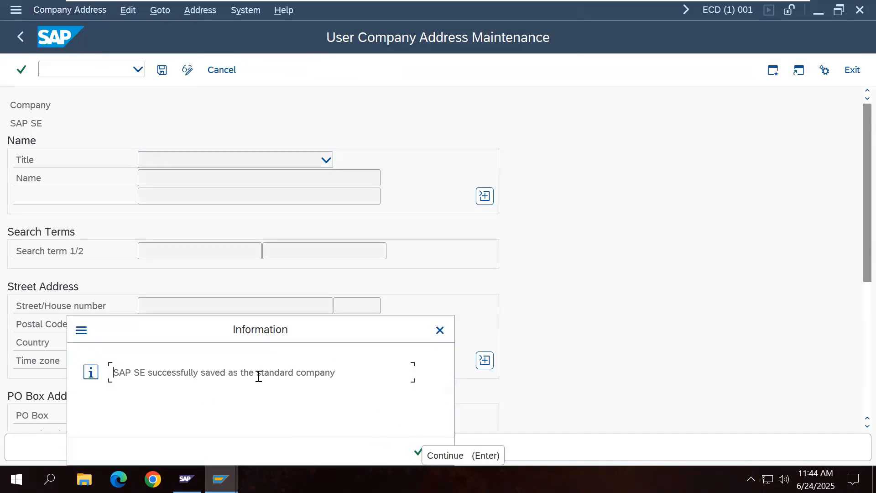
click(419, 452)
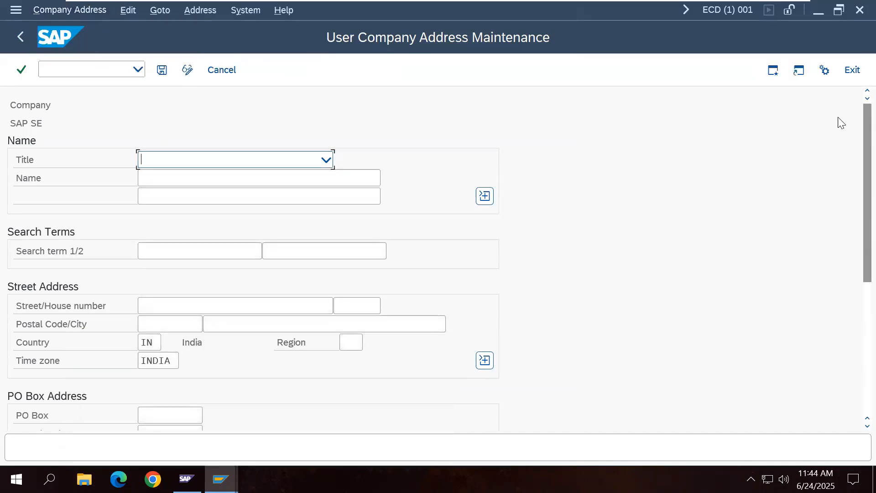
Step: Exit to Easy Access, log off SAP, and hide the virtual machine to reach the Word notes
click(852, 73)
click(852, 73)
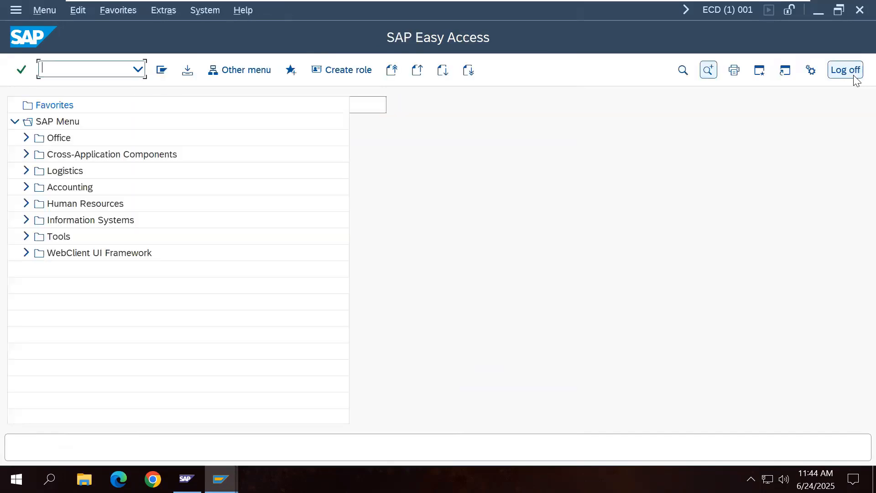
click(848, 71)
click(175, 302)
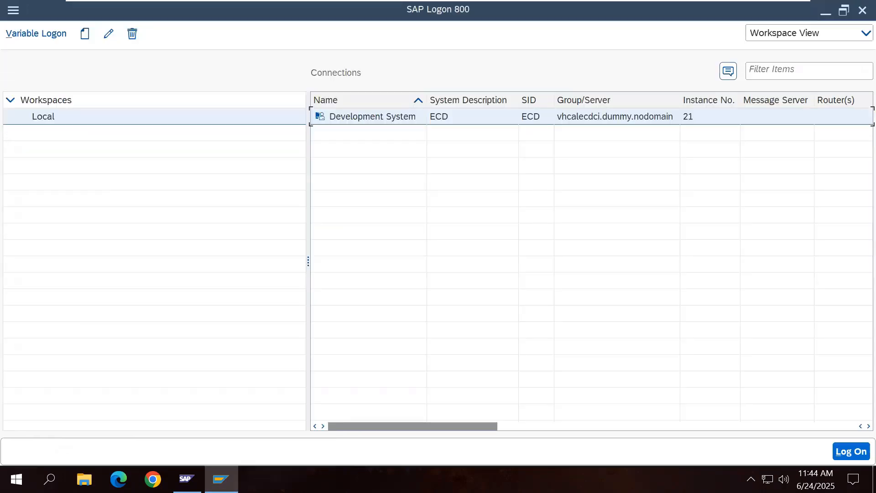
mouse_move(693, 2)
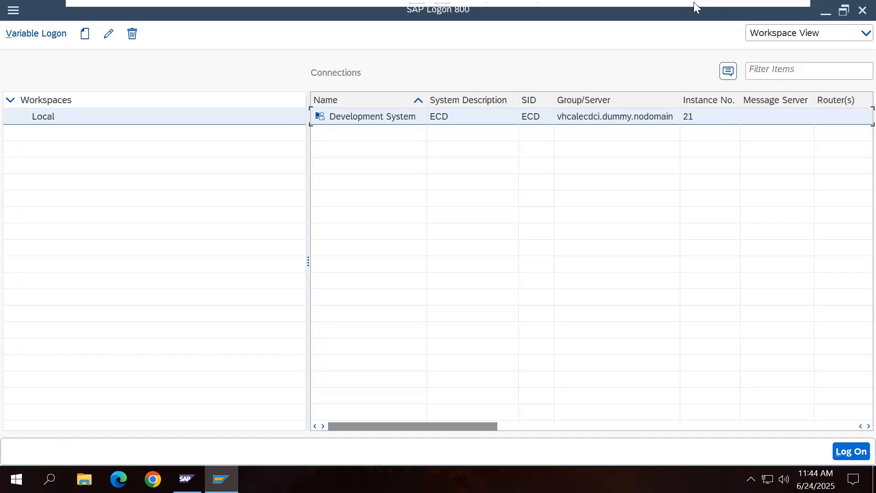
click(757, 5)
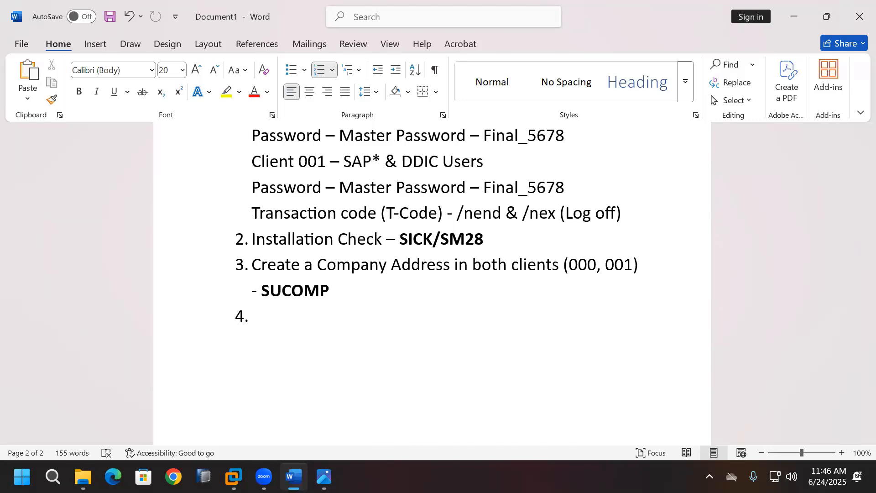
Step: Type item 4 as 'Create a User - SU01' and start item 5
text(Create a)
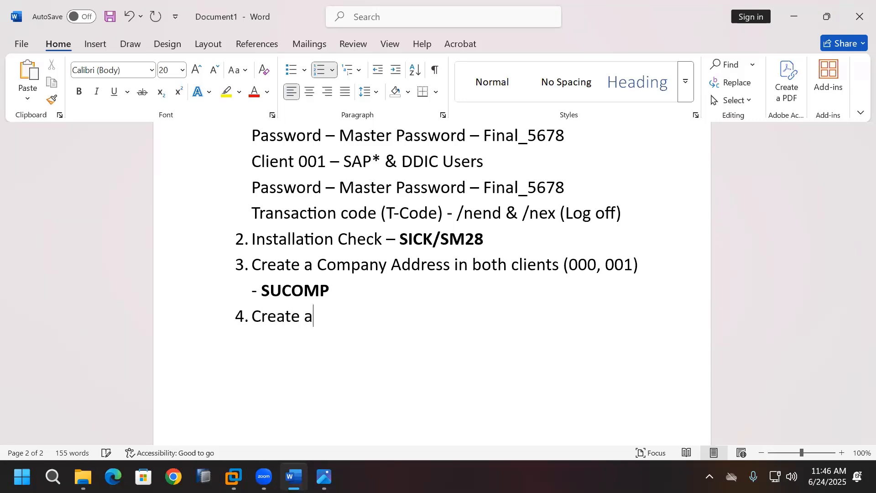
text( User ()
key(BackSpace)
key(BackSpace)
text(- SU01)
key(Return)
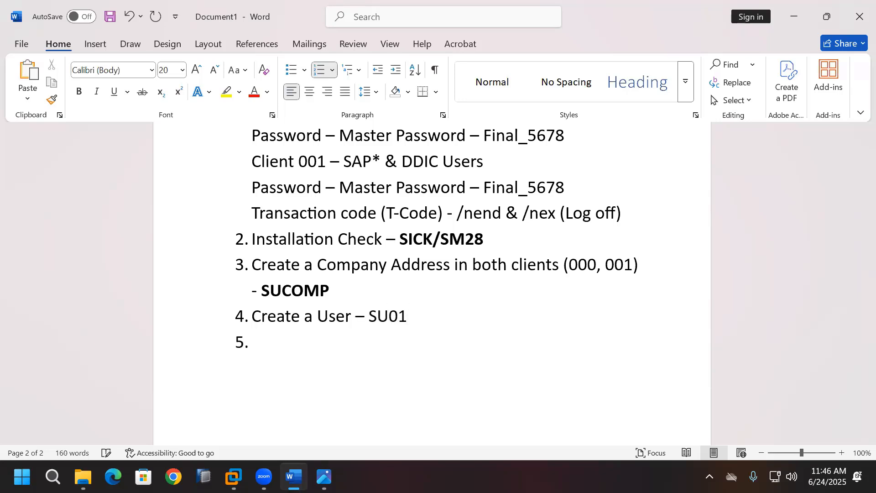
Step: Bold SU01 in item 4 and place the cursor on the empty item 5
drag(372, 317, 407, 317)
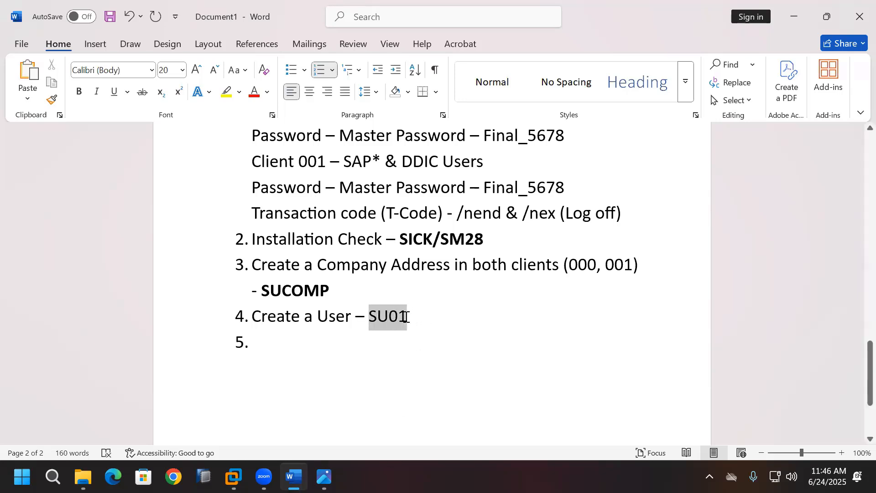
click(79, 91)
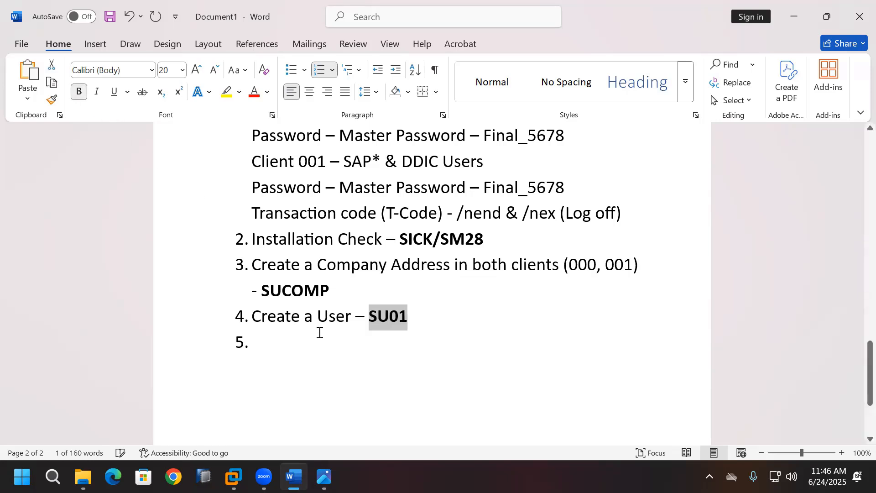
click(321, 342)
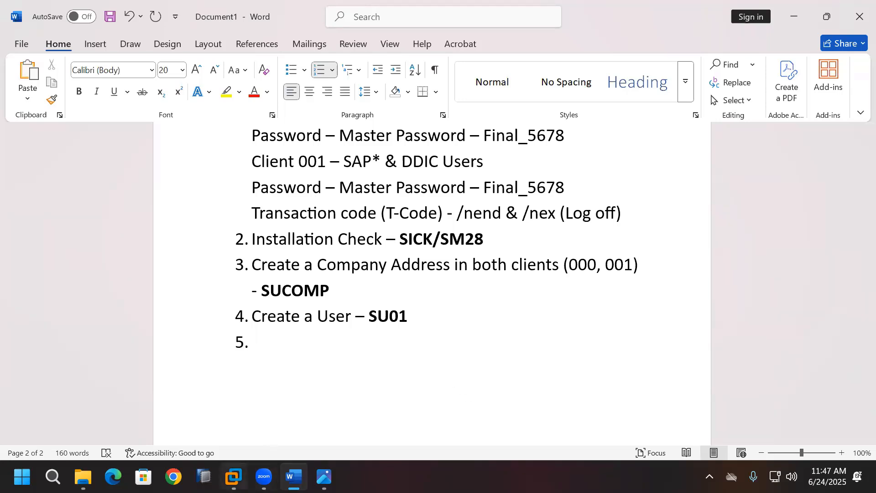
mouse_move(234, 476)
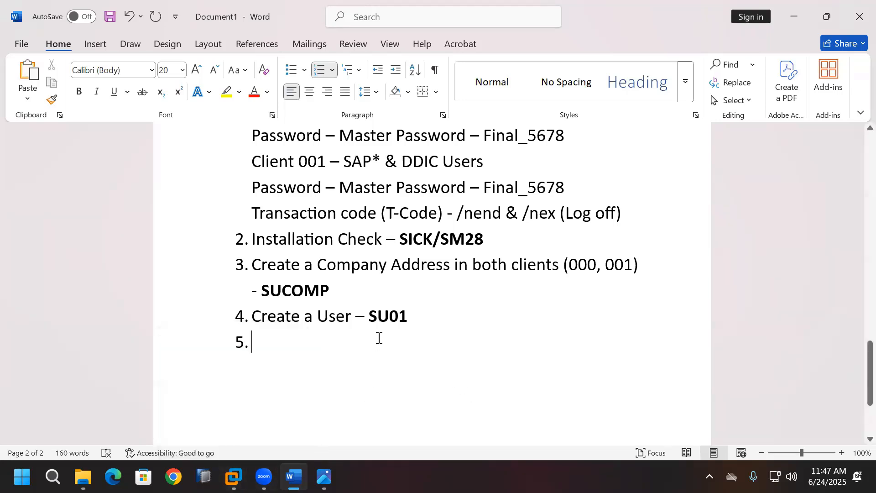
scroll(423, 391, down, 1)
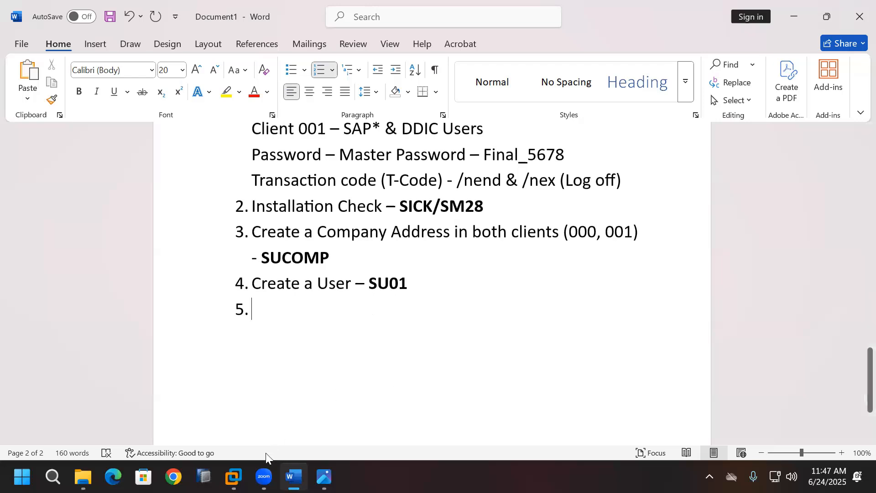
Step: Log on to the Development System in client 000 as user DDIC
click(233, 477)
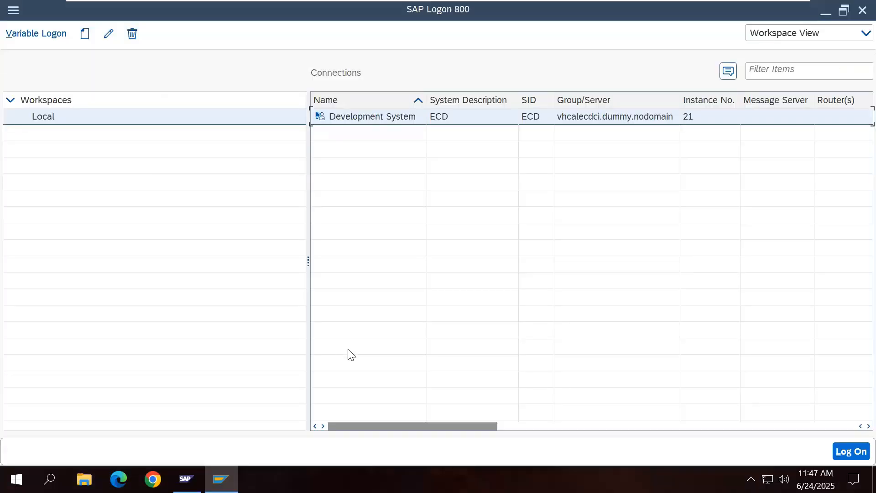
double_click(393, 119)
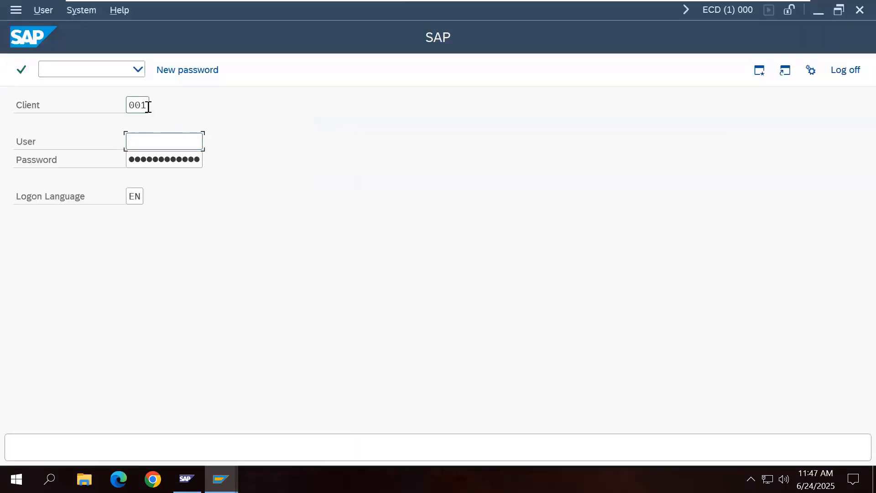
click(147, 105)
click(146, 124)
click(158, 141)
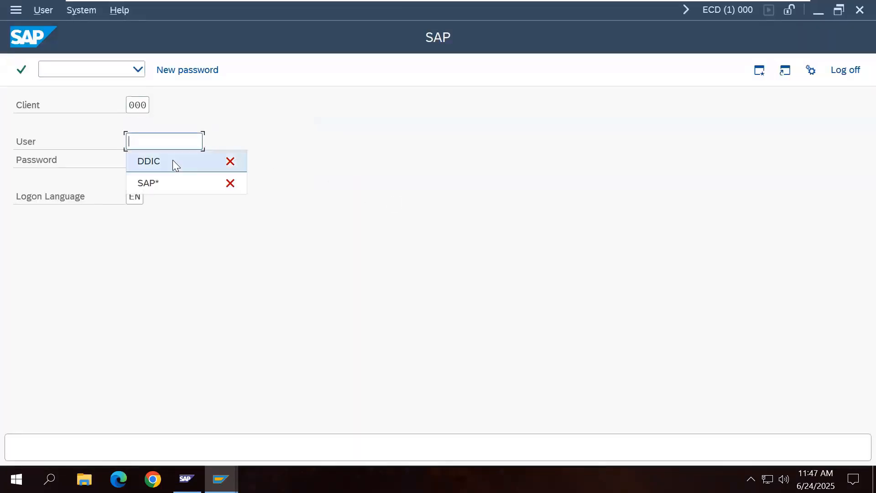
click(176, 164)
click(162, 141)
click(161, 166)
click(178, 160)
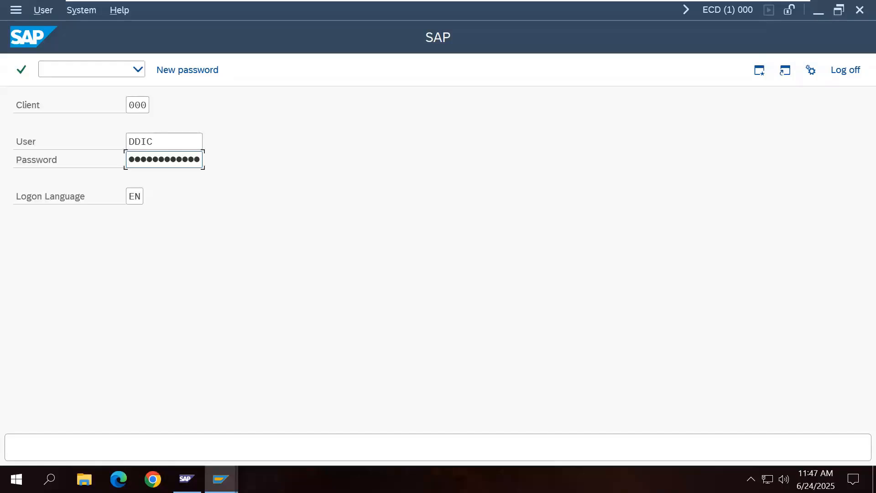
key(Return)
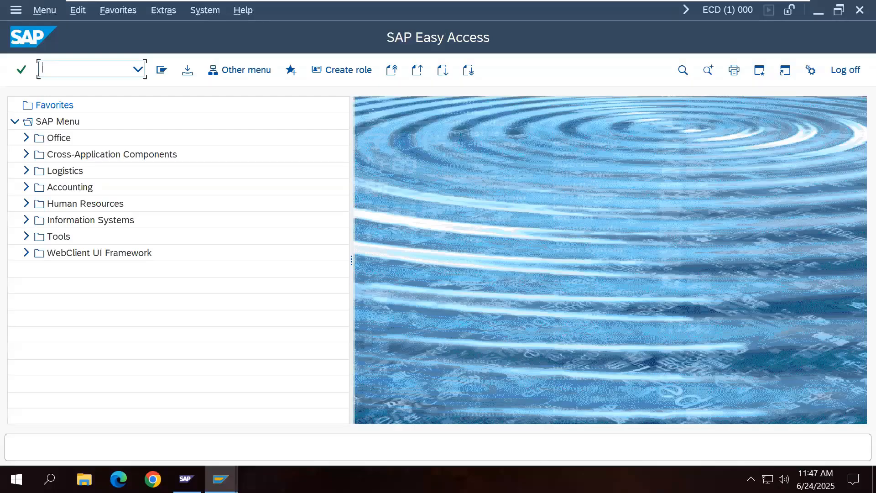
Step: Run SU01, enter DDIC as the user and start copying it
text(SU01)
key(Return)
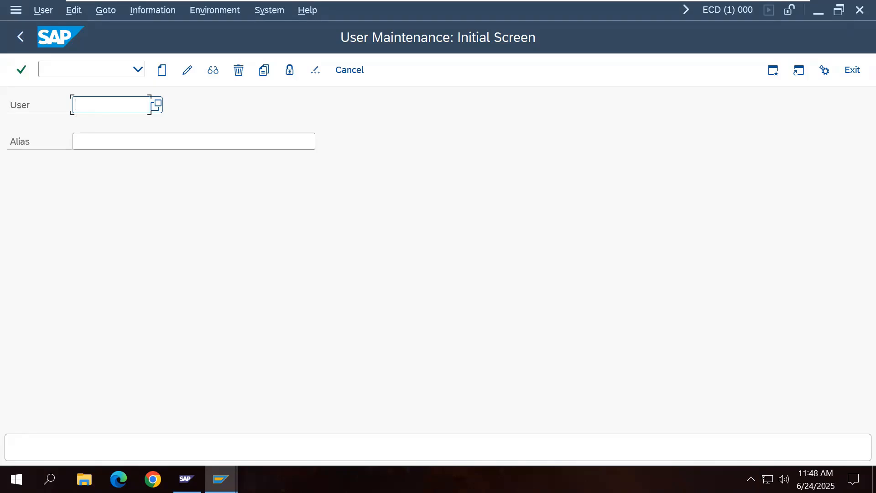
text(DDIC)
click(267, 76)
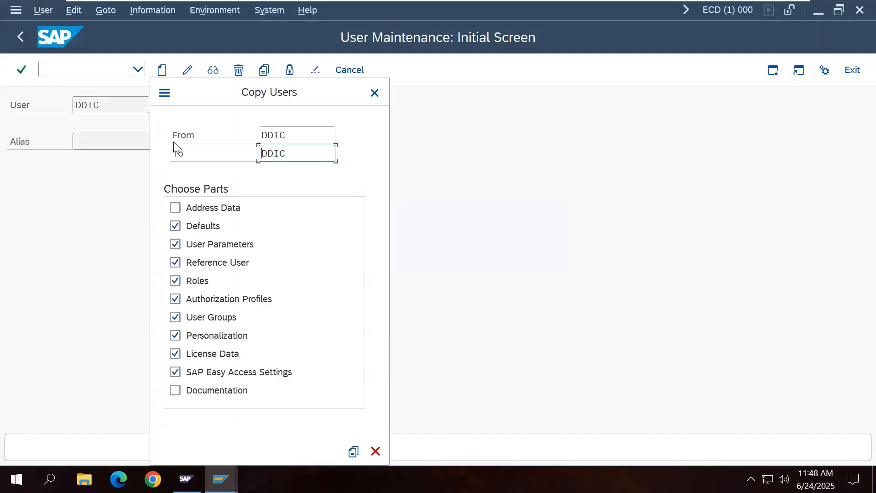
Step: Copy DDIC to a new user named ADMIN_000
double_click(275, 154)
text(ADMIN_000)
click(354, 452)
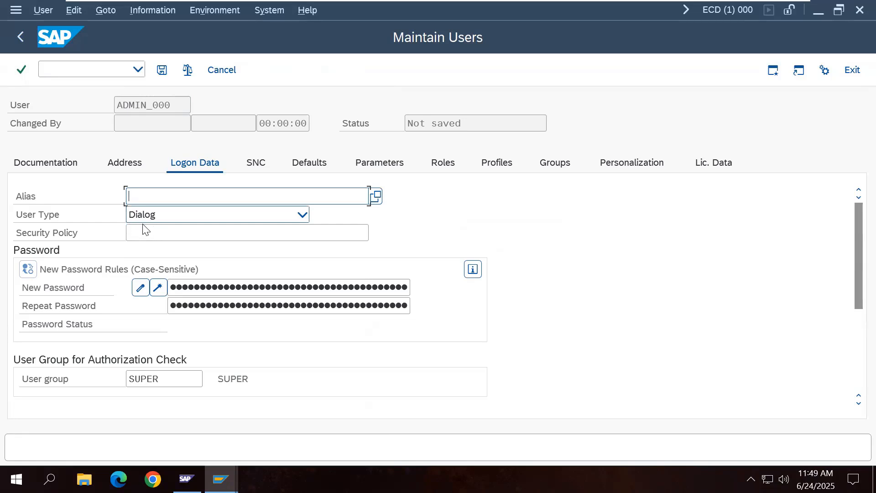
Step: Enter and repeat the initial password for ADMIN_000, save the user, and exit user maintenance
click(258, 290)
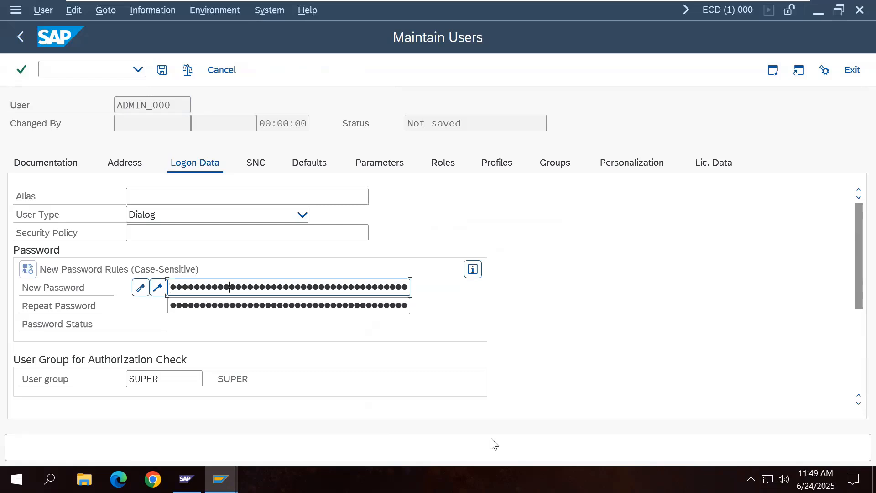
click(325, 307)
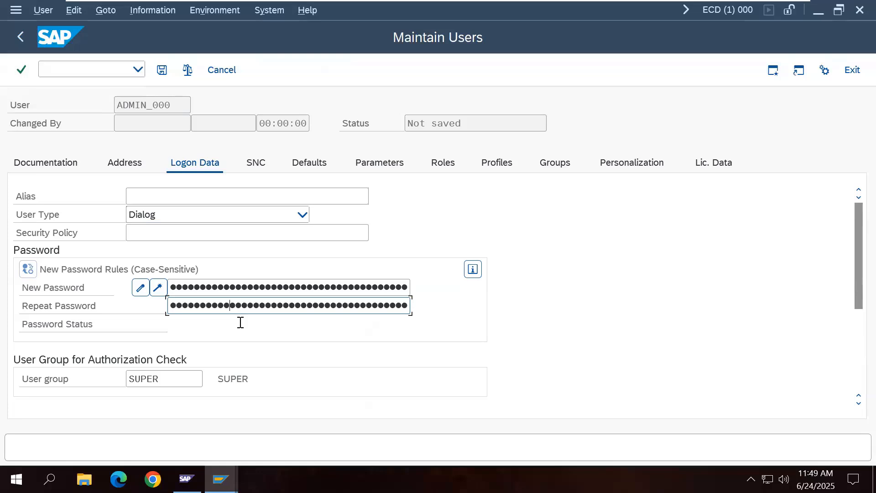
click(165, 76)
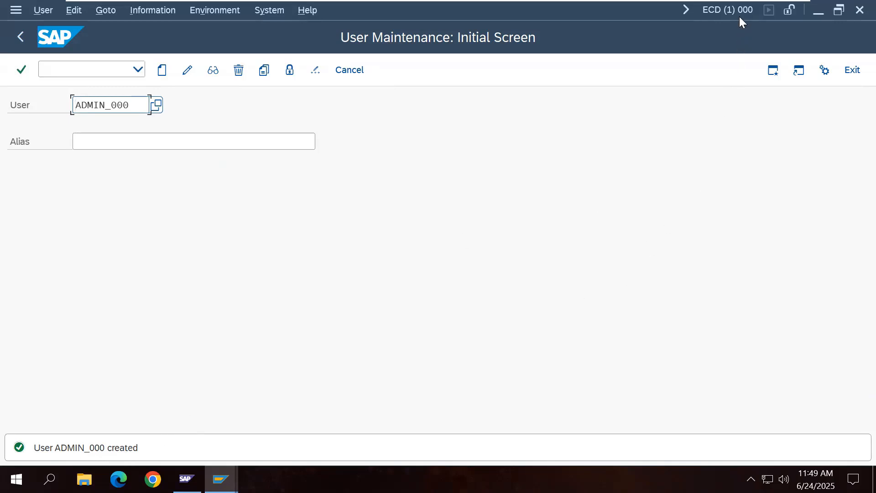
click(853, 71)
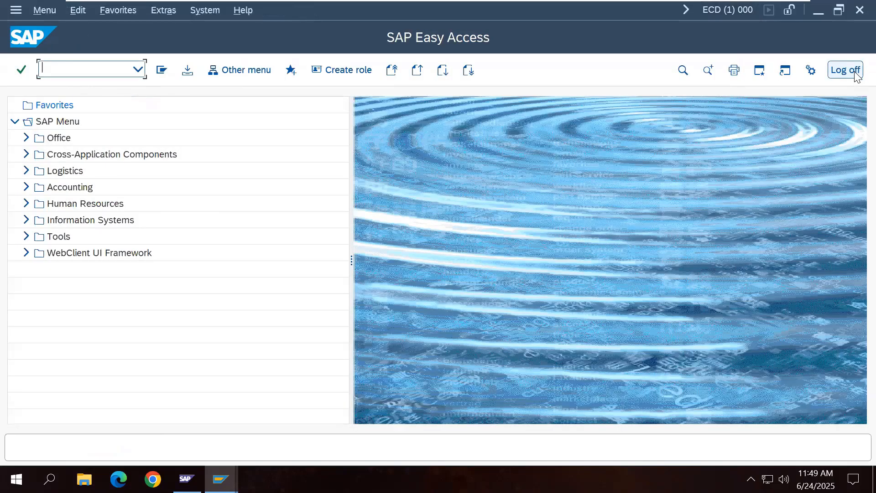
Step: Log off, then reopen the Development System logon form with client 000
click(857, 75)
click(175, 300)
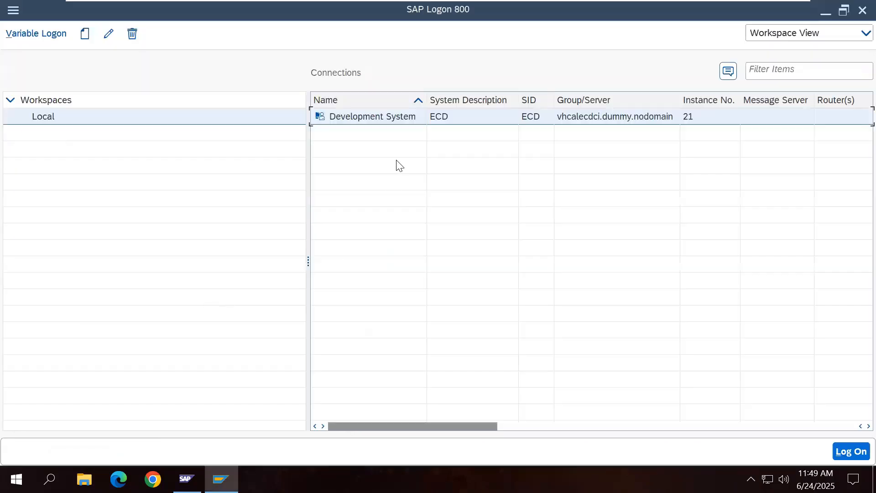
double_click(388, 116)
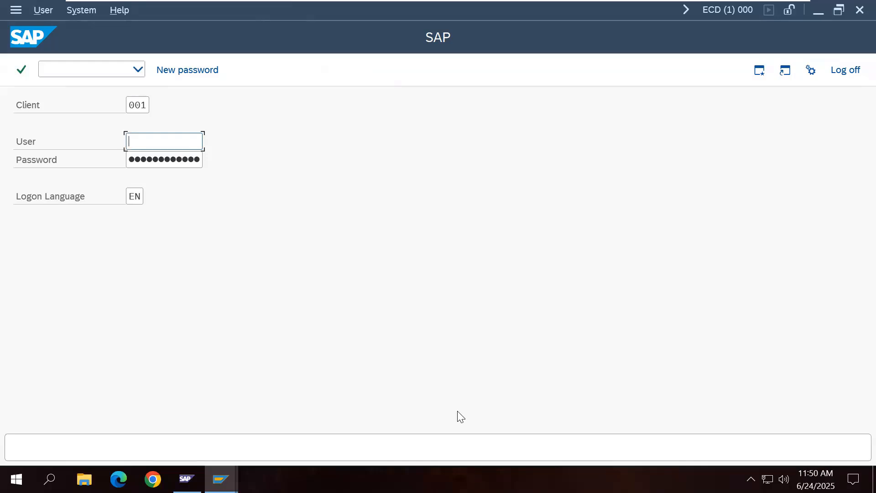
click(147, 106)
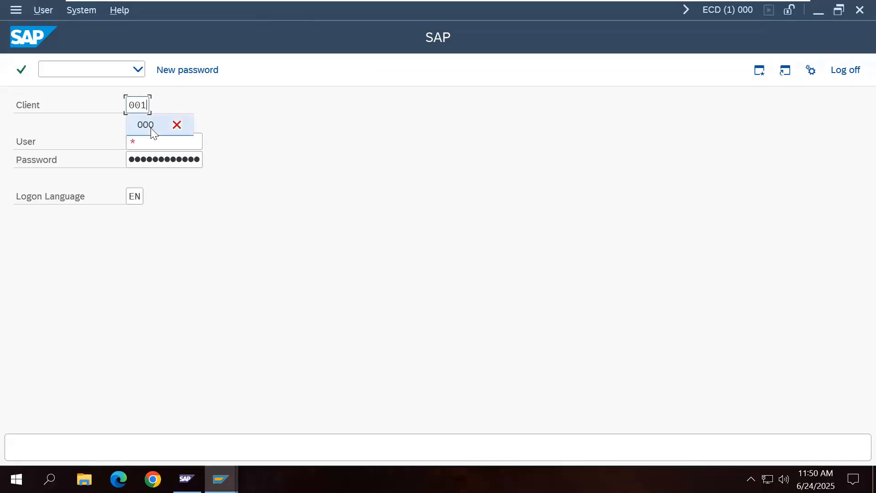
click(150, 127)
click(173, 140)
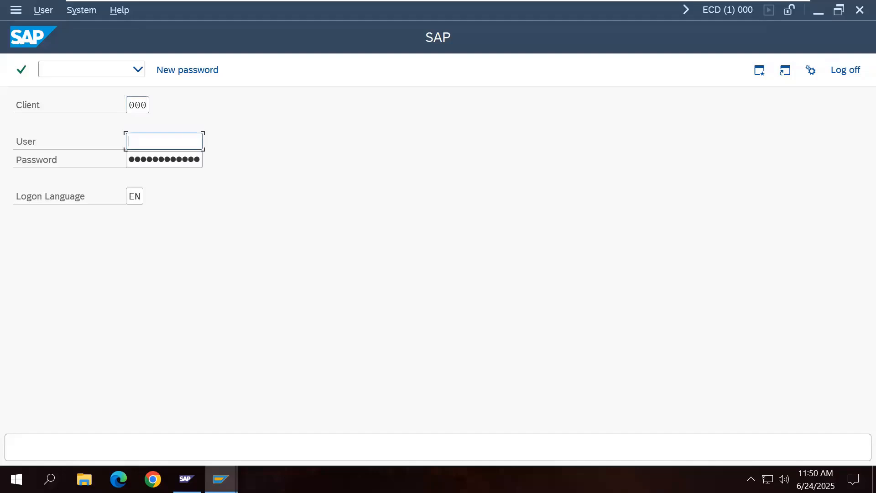
Step: Log on as ADMIN_000 and replace its initial password with a new one
text(ADMIN_000)
click(189, 161)
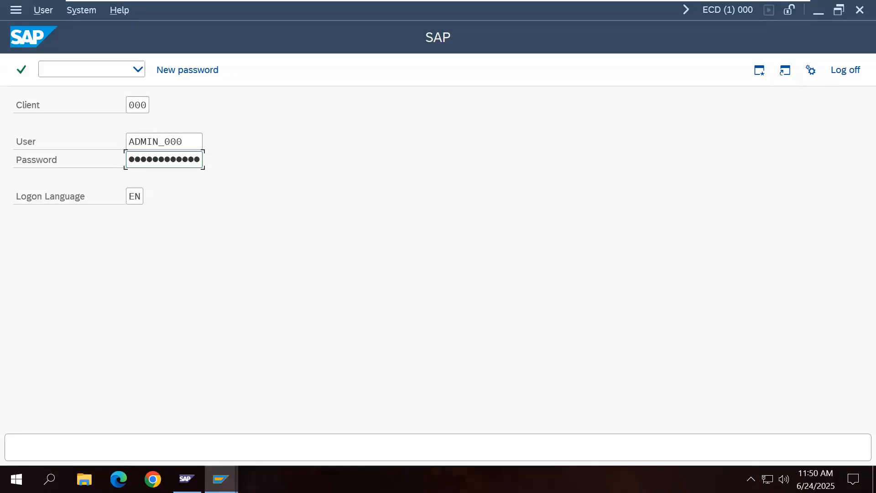
key(Return)
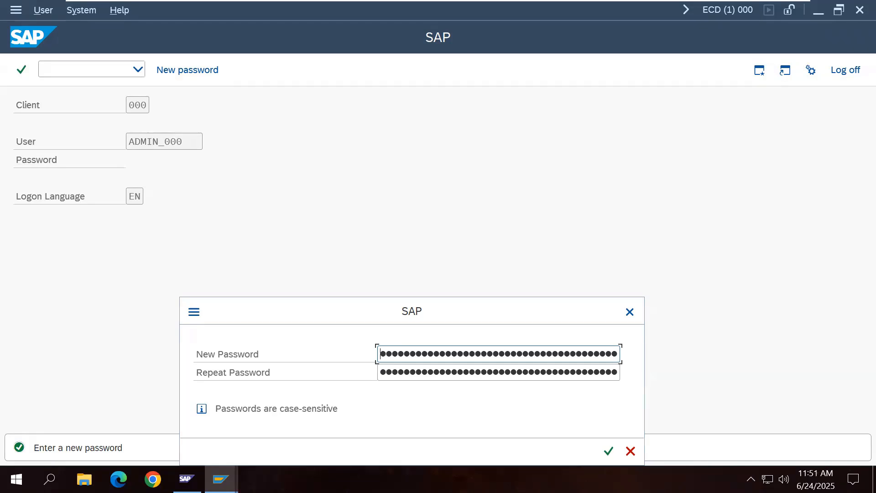
click(436, 372)
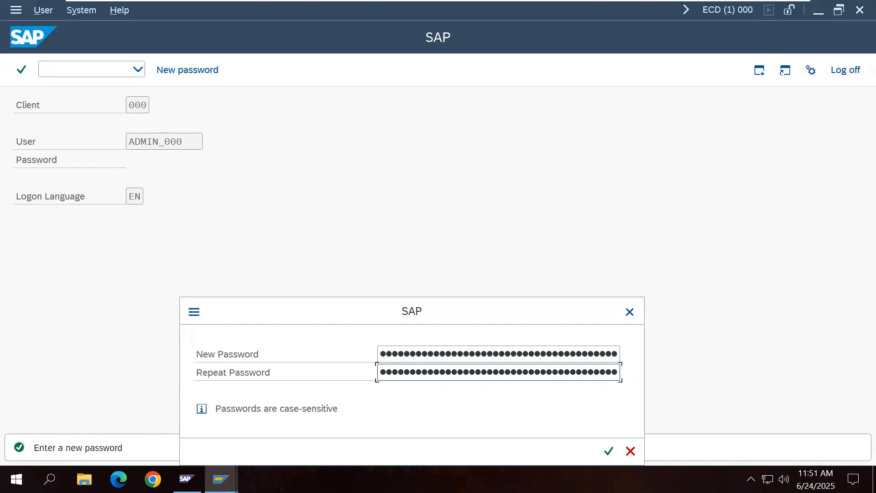
click(604, 452)
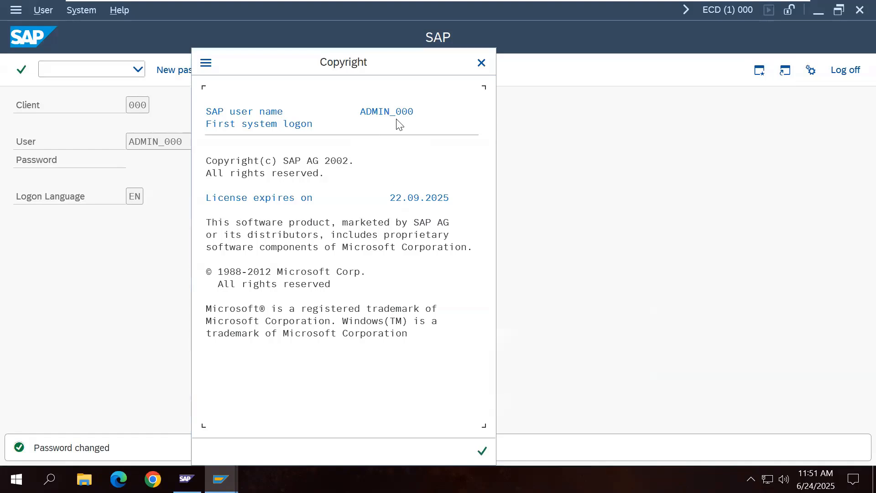
Step: Dismiss the copyright notice, log off ADMIN_000, and reopen the Development System logon form
click(481, 451)
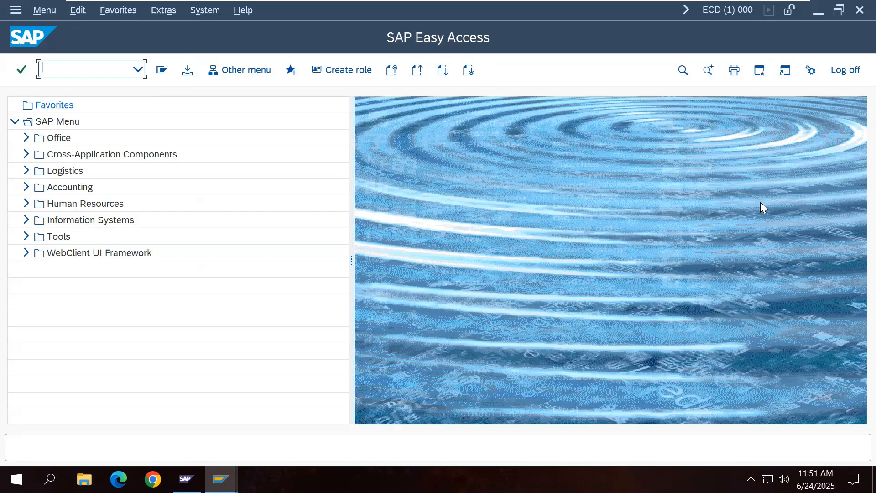
click(846, 70)
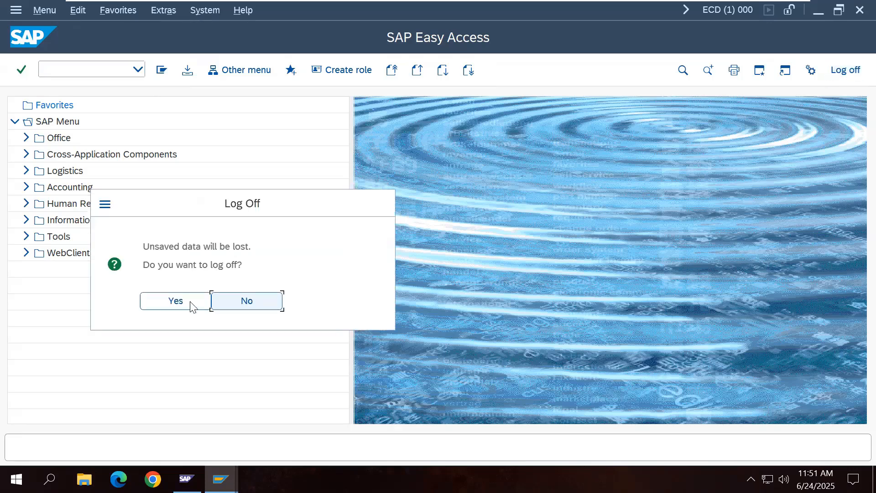
click(173, 300)
double_click(383, 118)
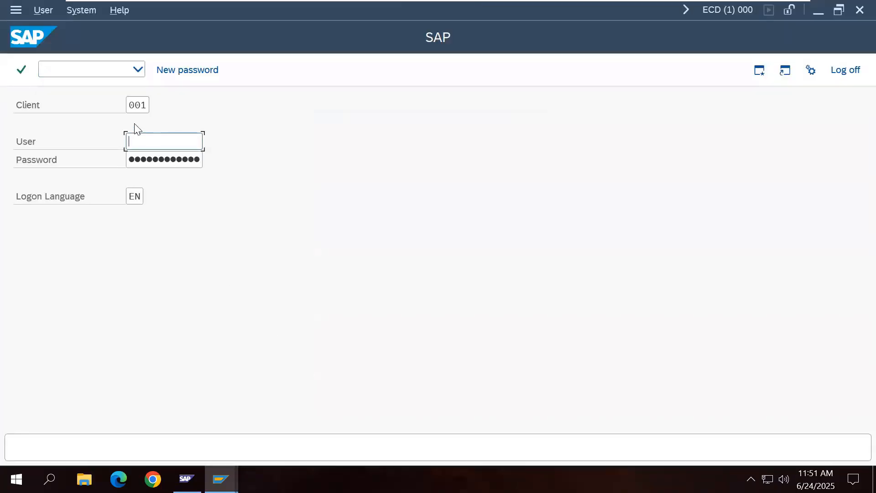
Step: Log on to client 001 as user DDIC
click(168, 141)
click(171, 182)
key(Tab)
key(Return)
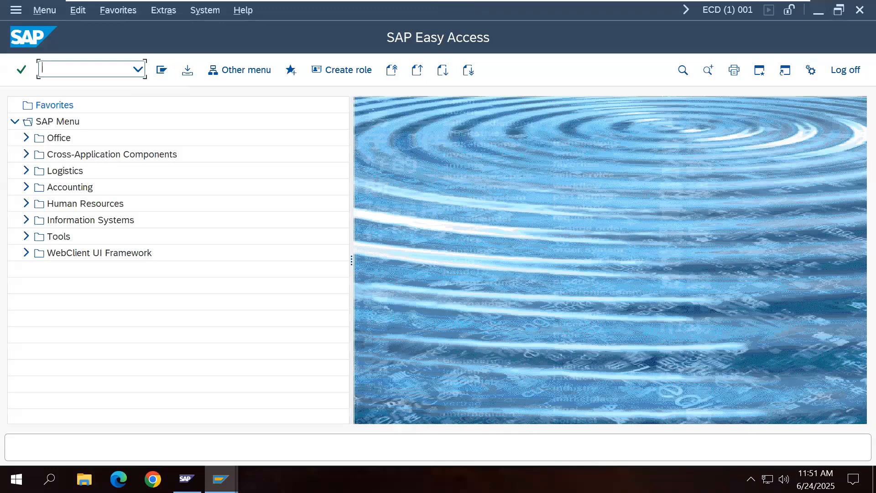
Step: Run SU01, choose DDIC, start a copy and select the target user name
text(SU01)
key(Return)
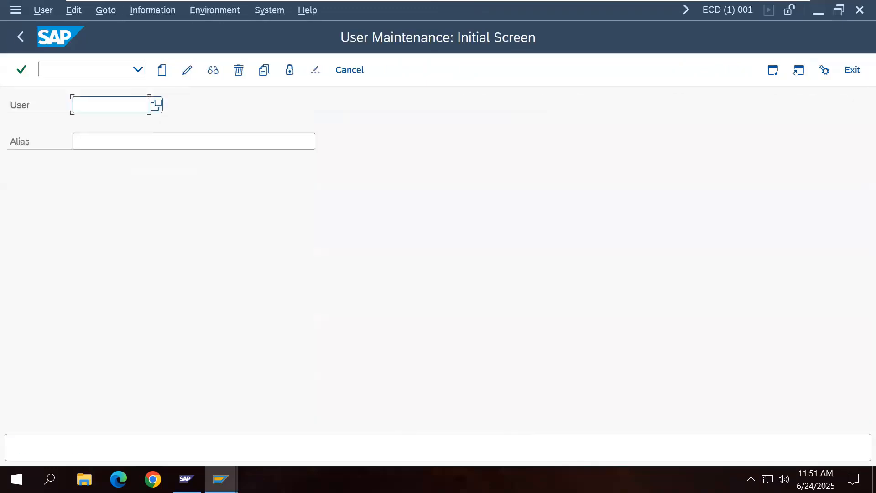
text(d)
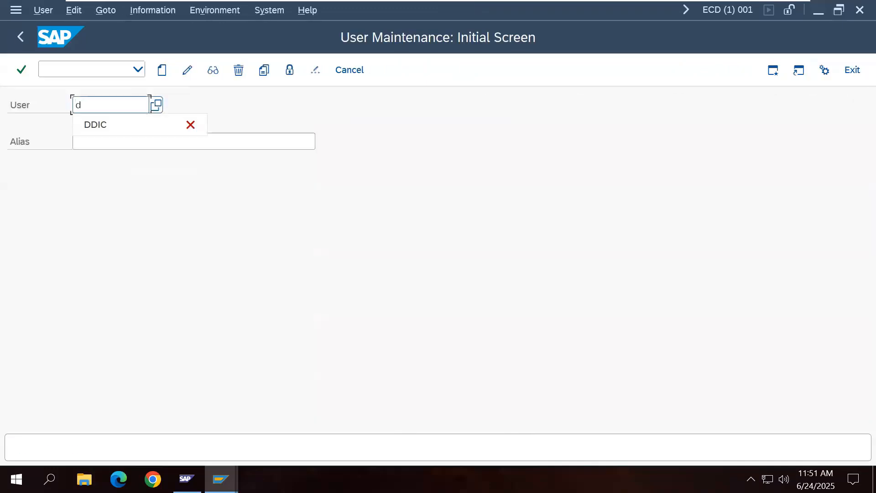
click(118, 127)
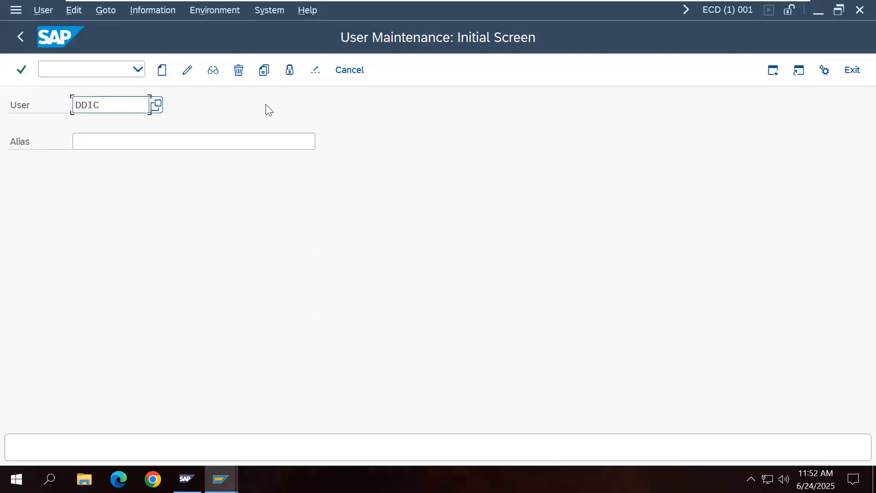
click(264, 70)
drag(294, 154, 256, 163)
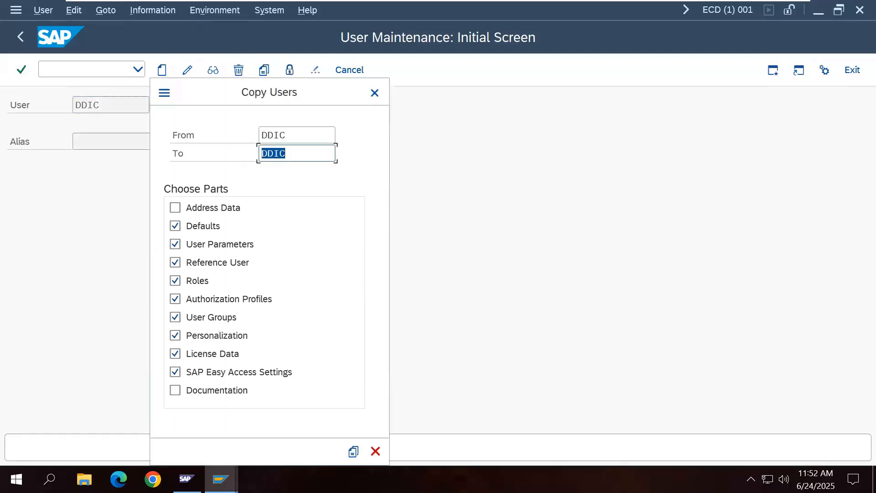
Step: Copy DDIC to a new user named ADMIN_001
text(ADMIN_000)
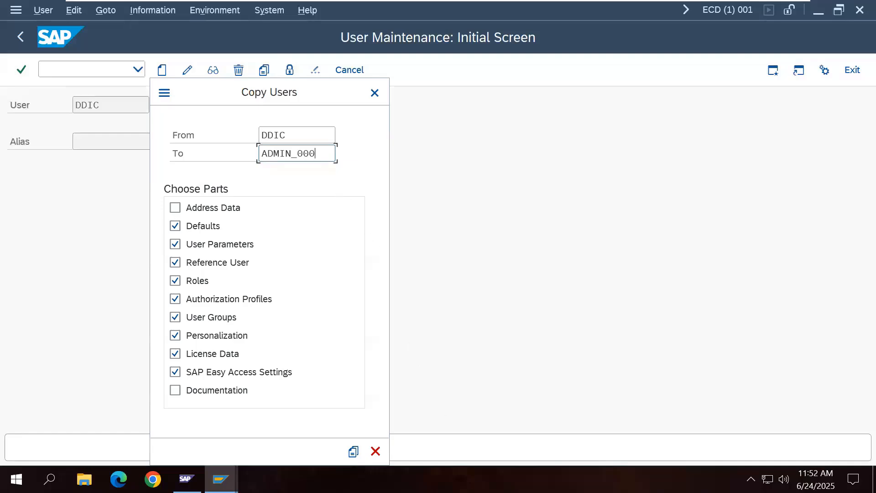
key(BackSpace)
text(1)
click(355, 453)
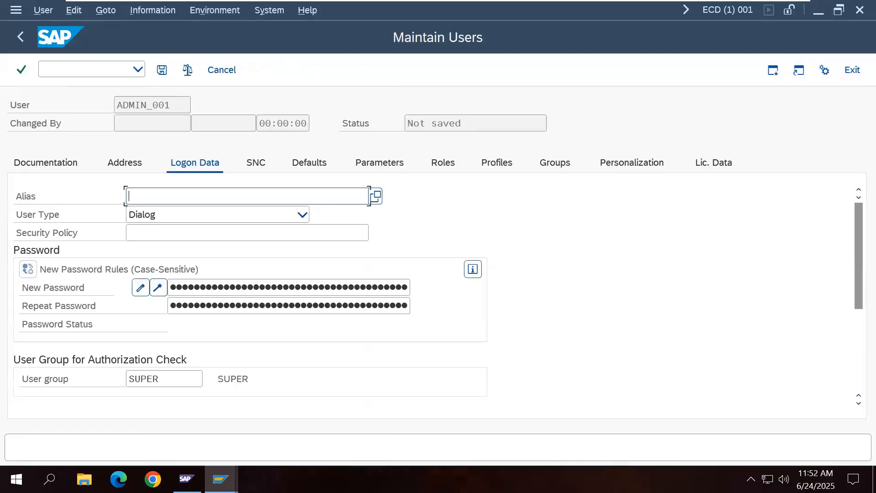
Step: Enter and repeat the initial password for ADMIN_001, save it, and exit user maintenance
click(282, 292)
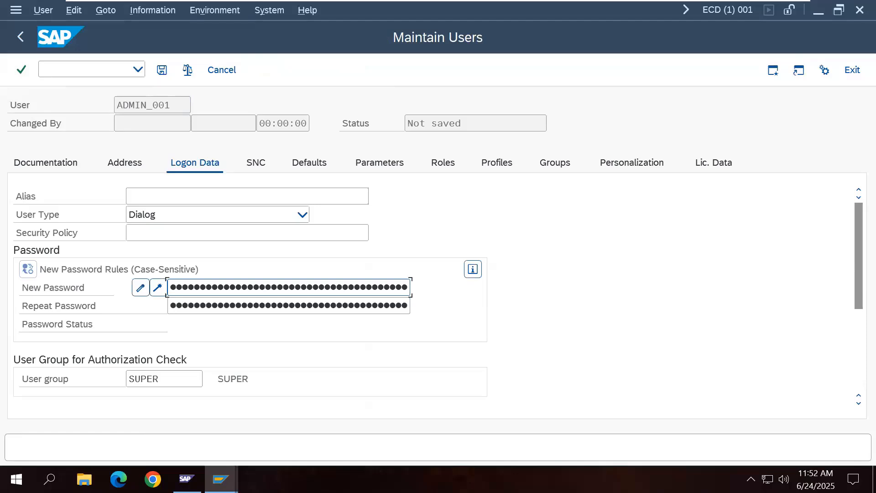
key(Tab)
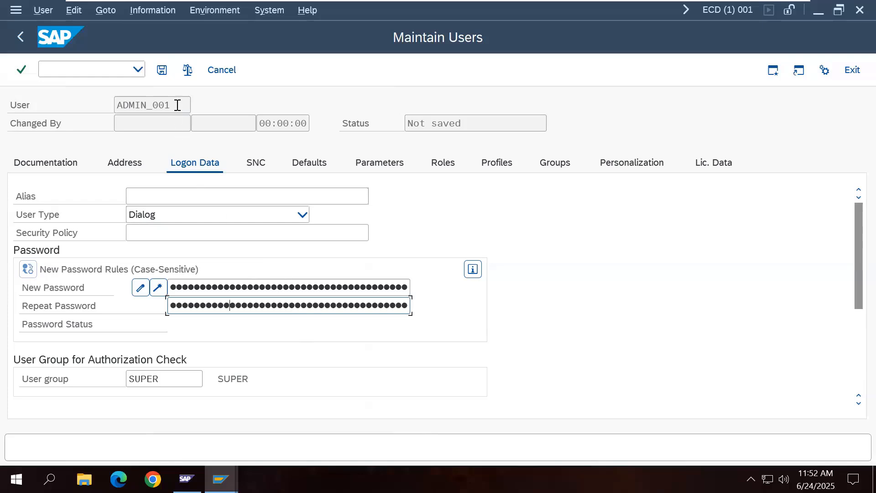
click(163, 71)
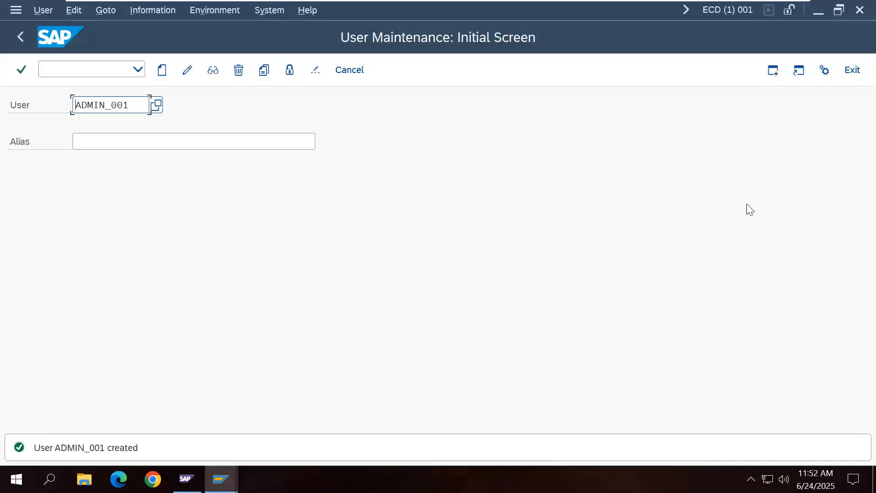
click(852, 71)
Step: Log off and reopen the Development System logon form
click(851, 71)
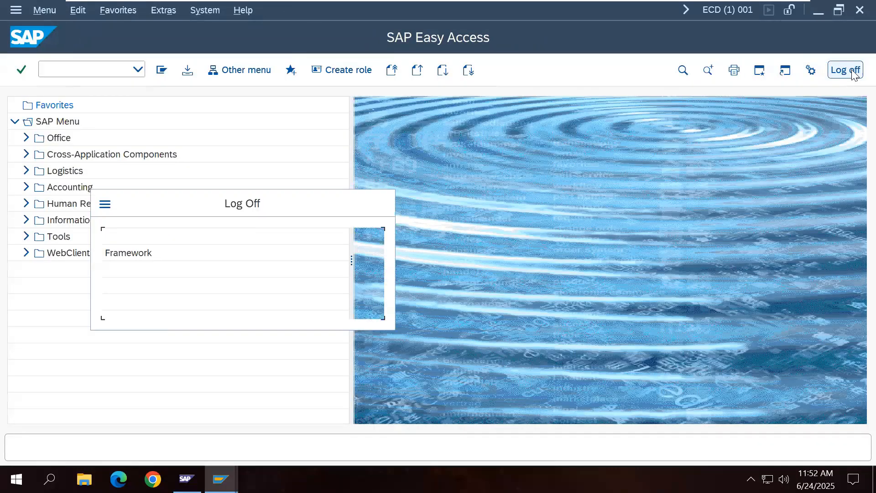
click(196, 307)
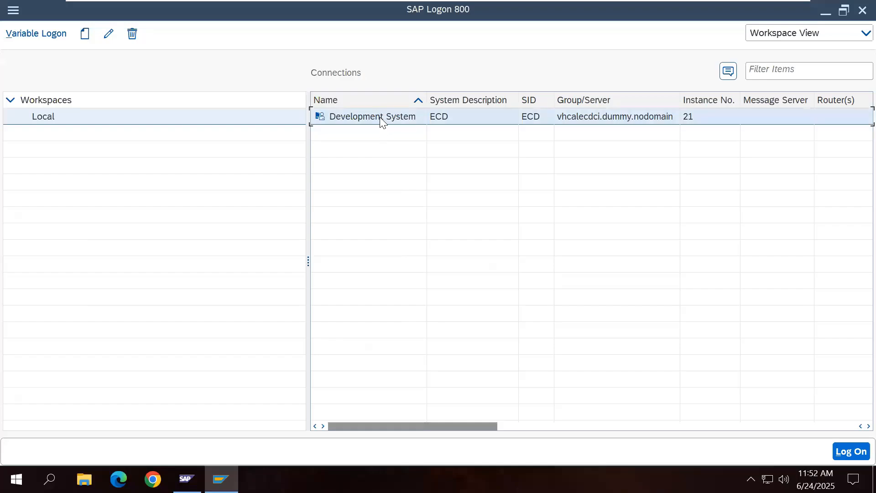
double_click(379, 121)
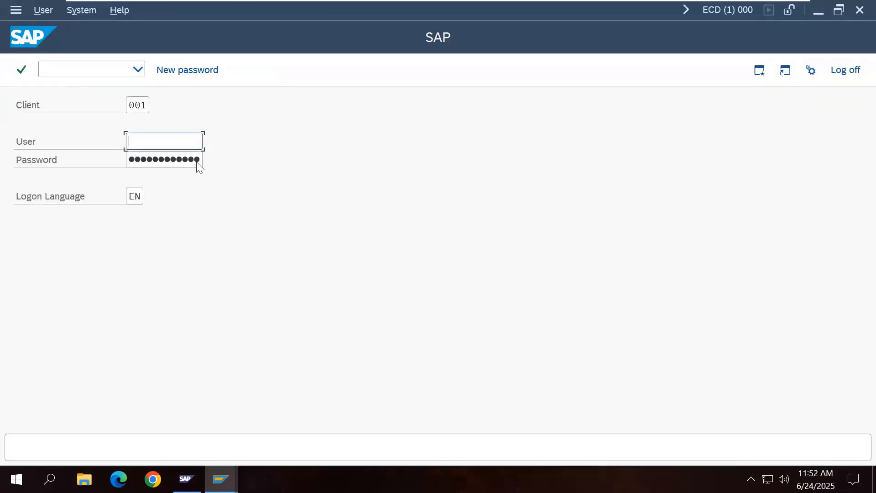
Step: Log on as ADMIN_001, set a new password, and dismiss the copyright notice
click(168, 145)
click(181, 182)
key(BackSpace)
text(1)
key(Tab)
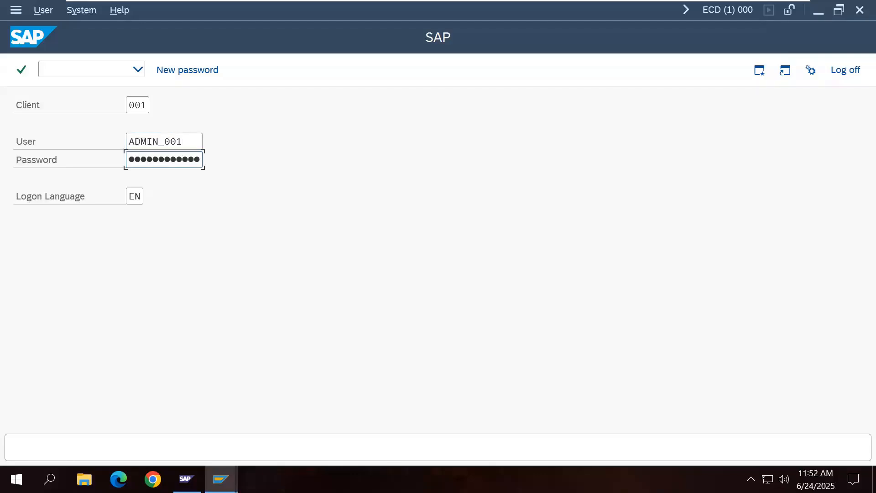
key(Return)
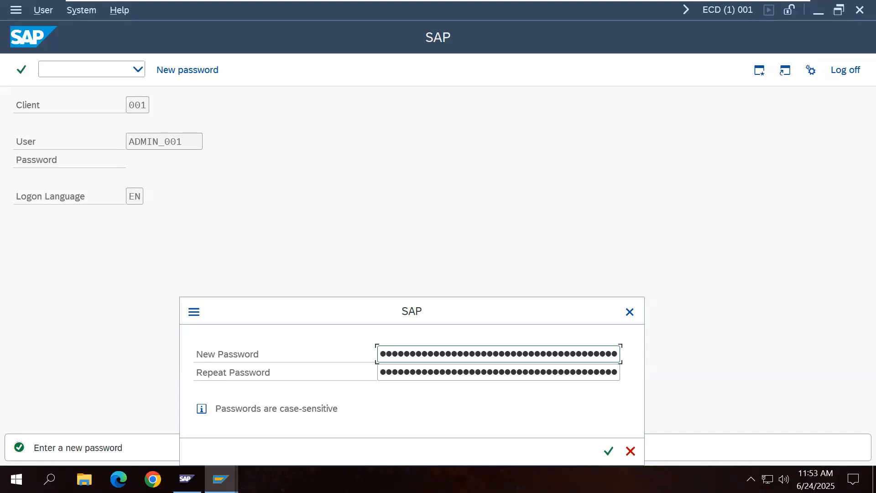
key(Tab)
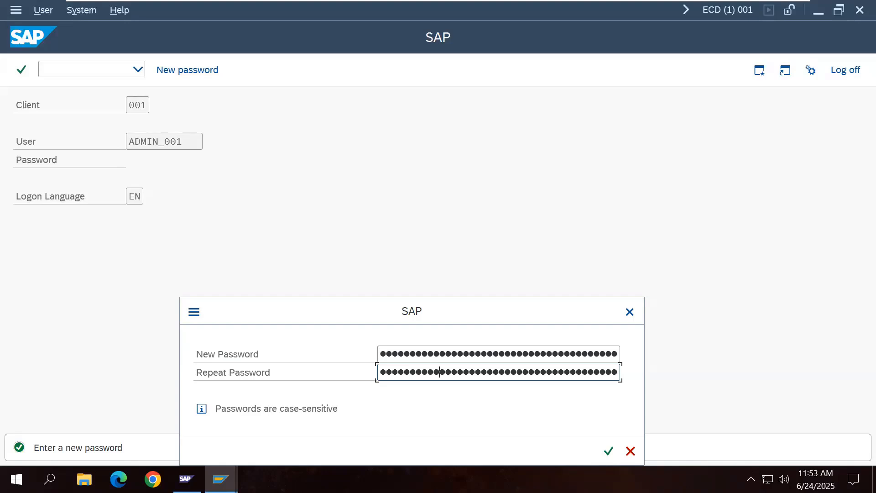
click(609, 450)
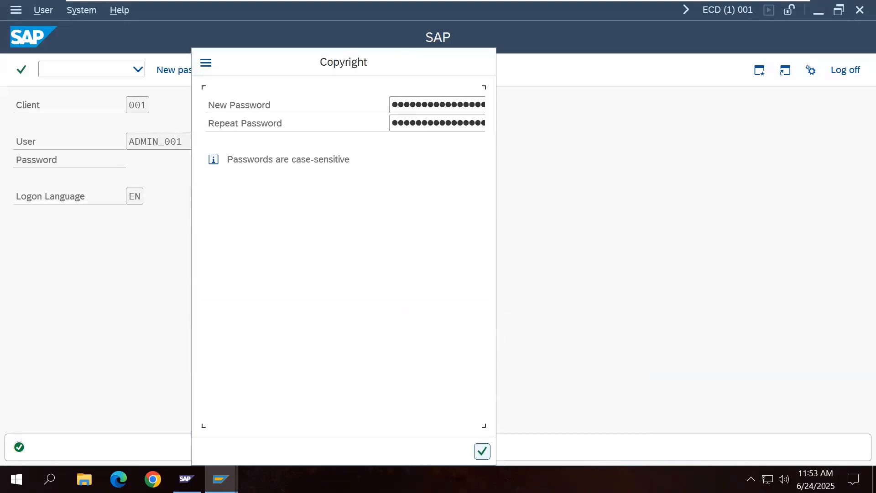
click(481, 451)
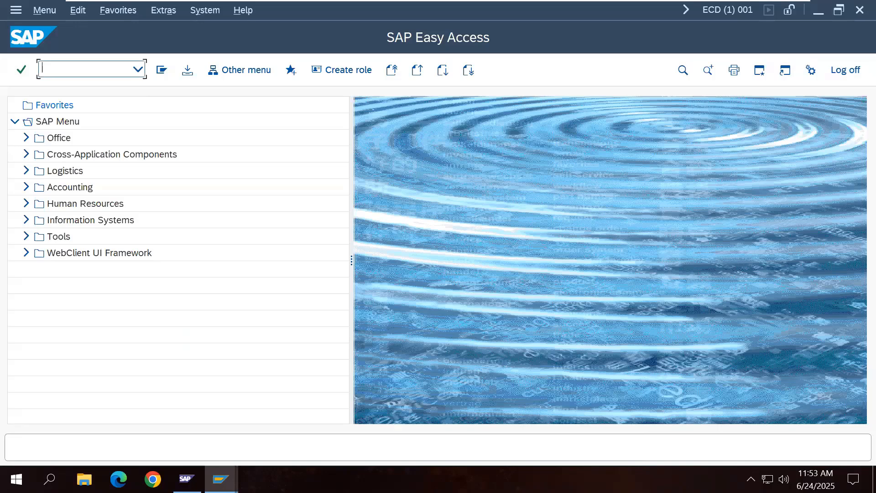
Step: Run SU01 and display the details of user DDIC
text(SU01)
key(Return)
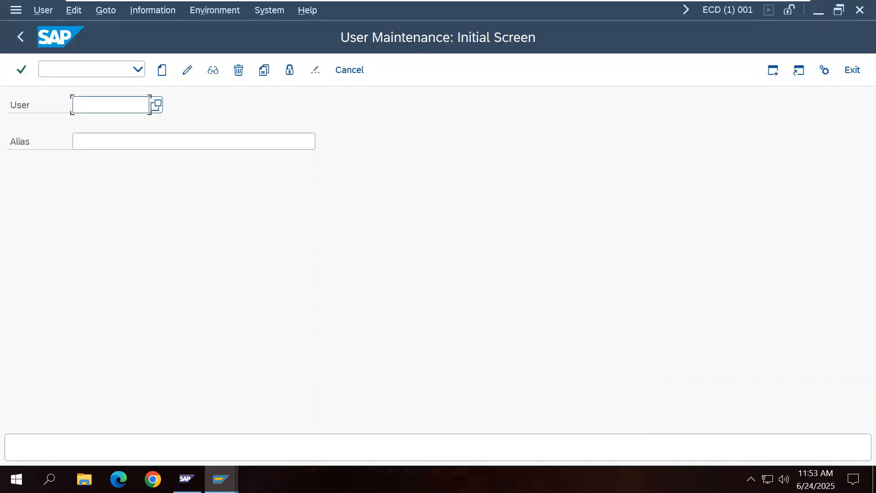
text(d)
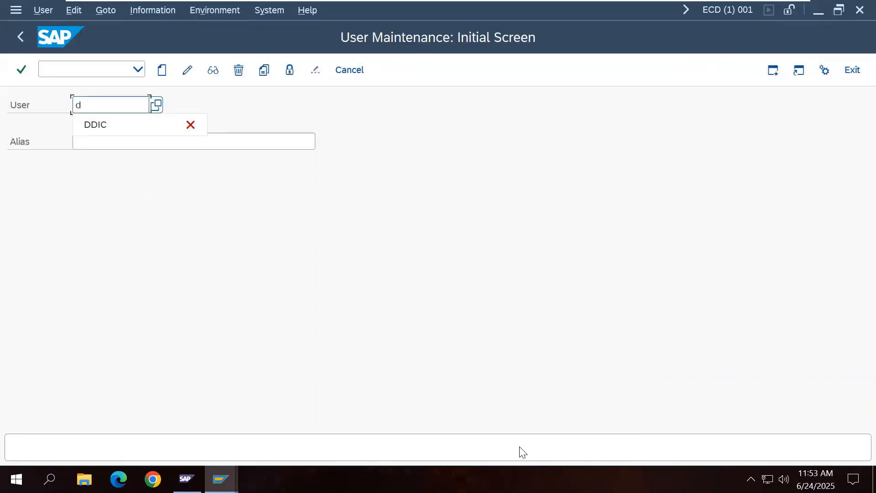
click(139, 126)
click(213, 70)
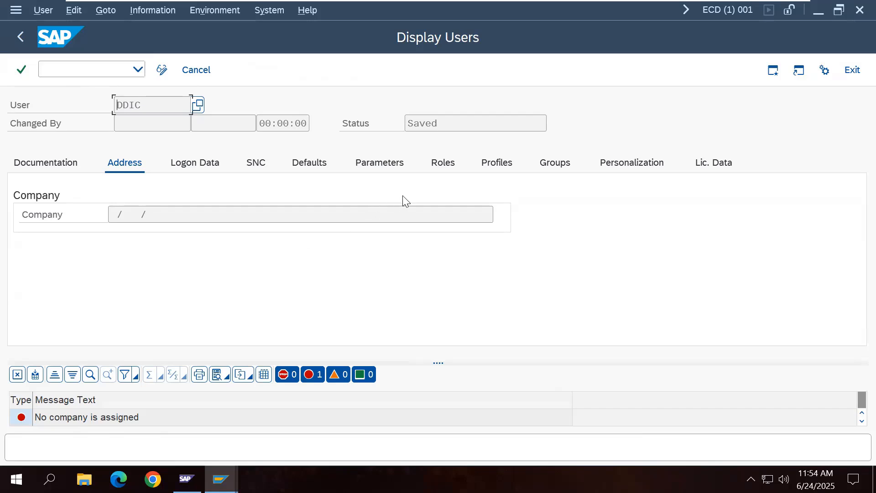
Step: Check DDIC's Logon Data and Profiles tabs (SAP_ALL, S_A.SYSTEM), then go back to User Maintenance
click(204, 173)
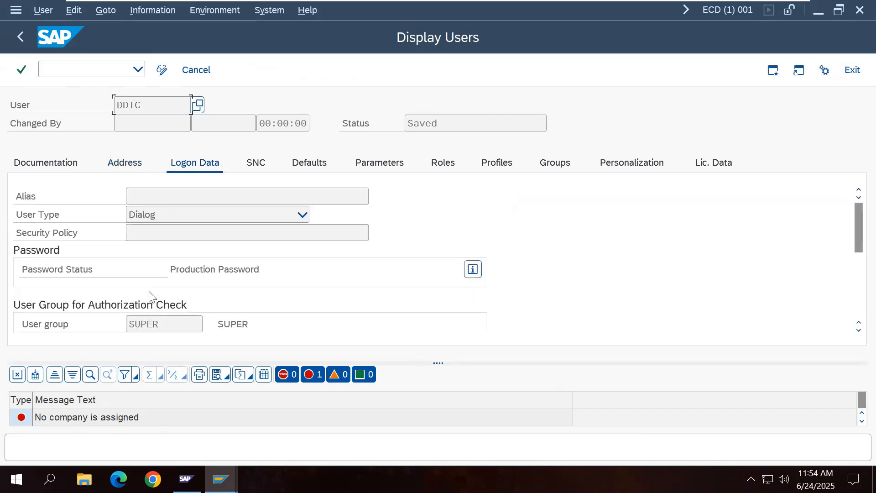
click(506, 166)
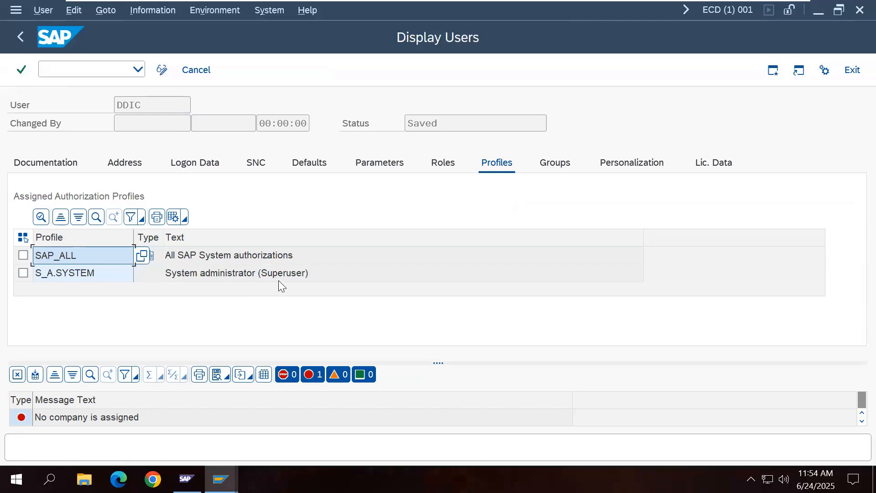
click(20, 37)
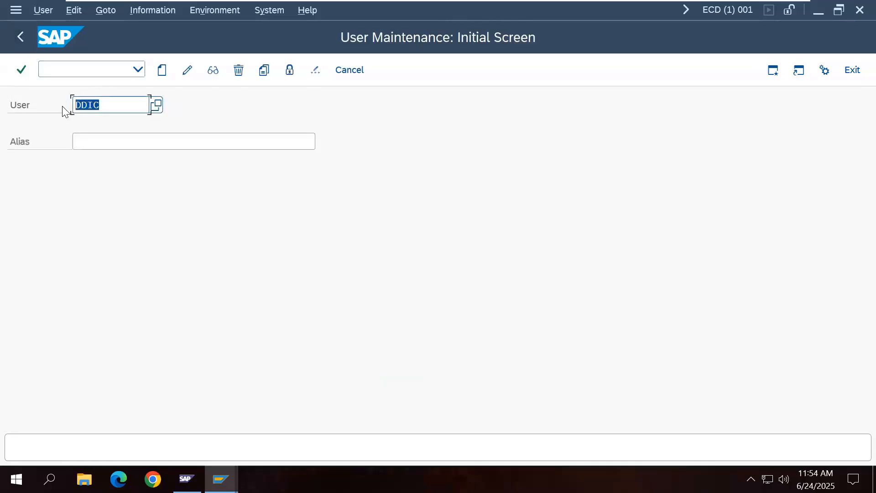
Step: Display user SAP* and view its Logon Data and its SAP_ALL and S_A.SYSTEM profiles
text(s)
key(BackSpace)
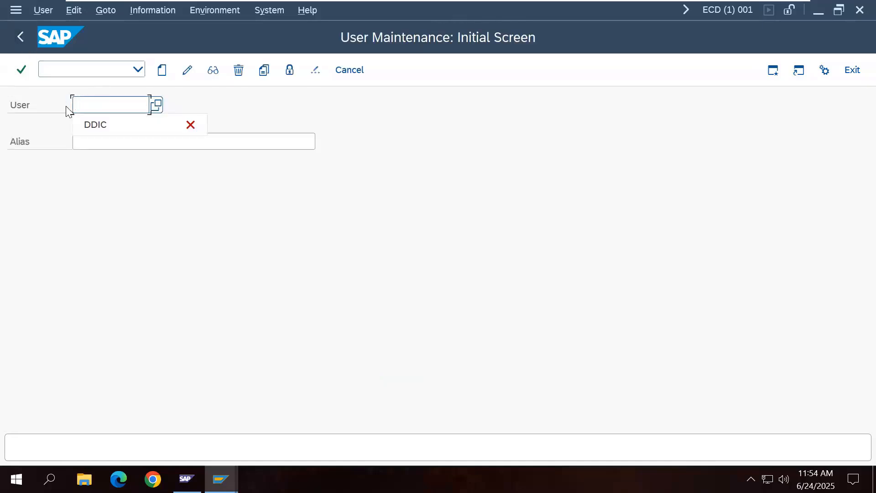
text(SAP*)
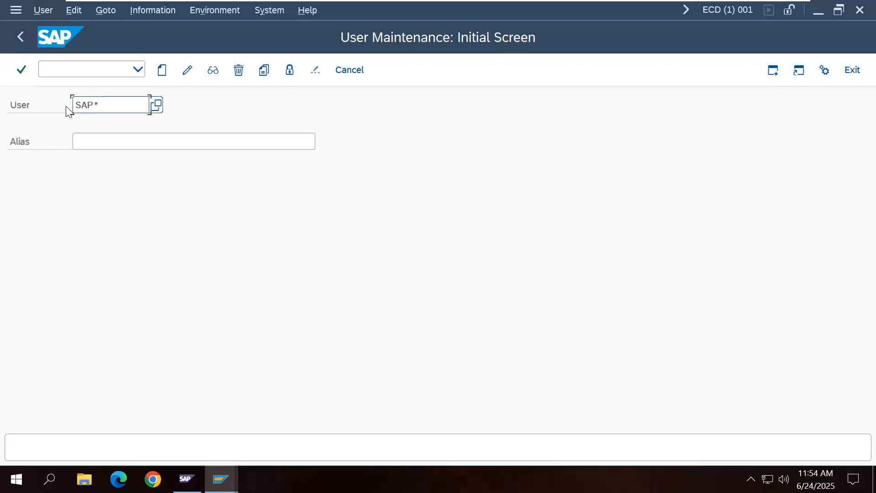
click(215, 76)
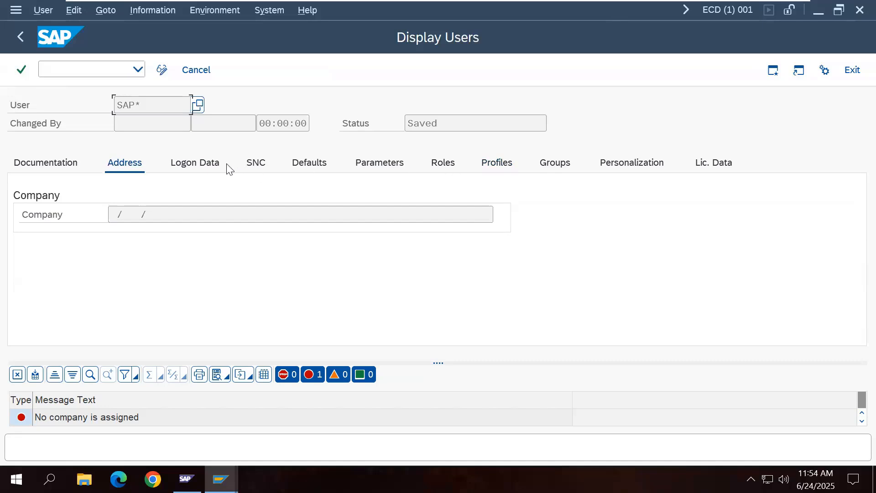
click(212, 171)
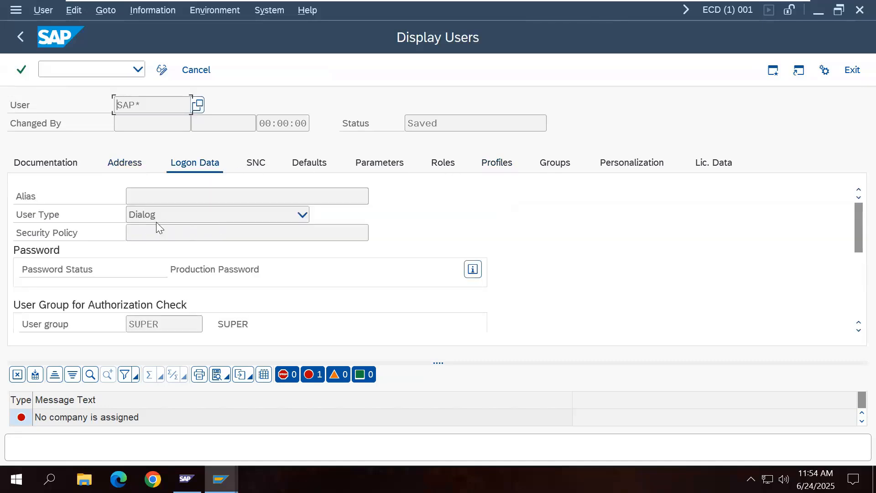
click(495, 167)
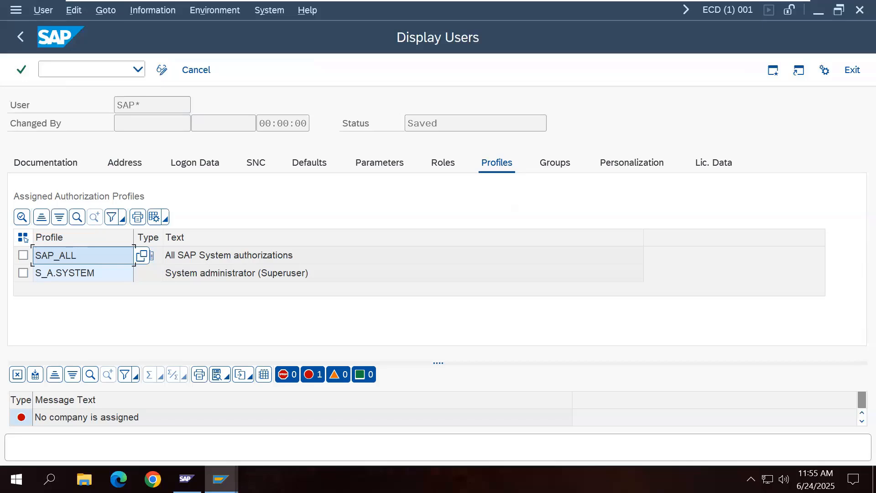
Step: Minimize the VMware SAP session so the Word notes at item 5 are visible
mouse_move(561, 2)
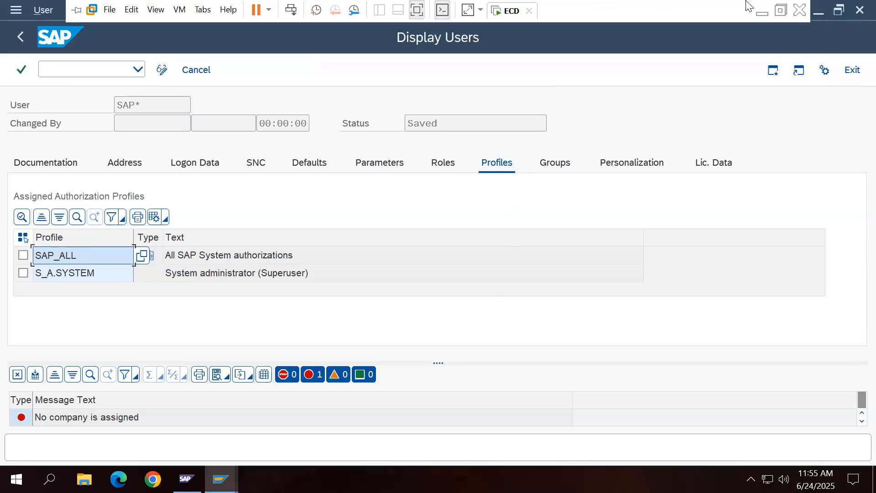
click(759, 7)
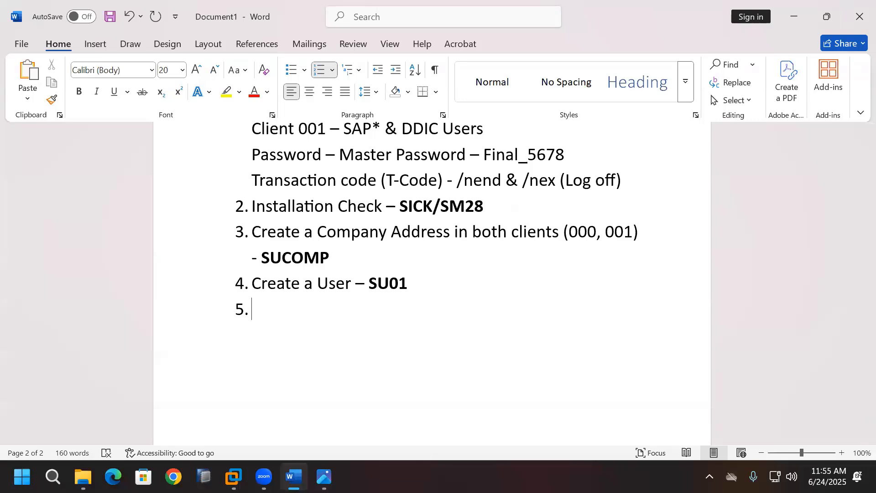
Step: Note that the 2 users have full permission but no customizing or development, then start item '5.'
key(BackSpace)
text(tha)
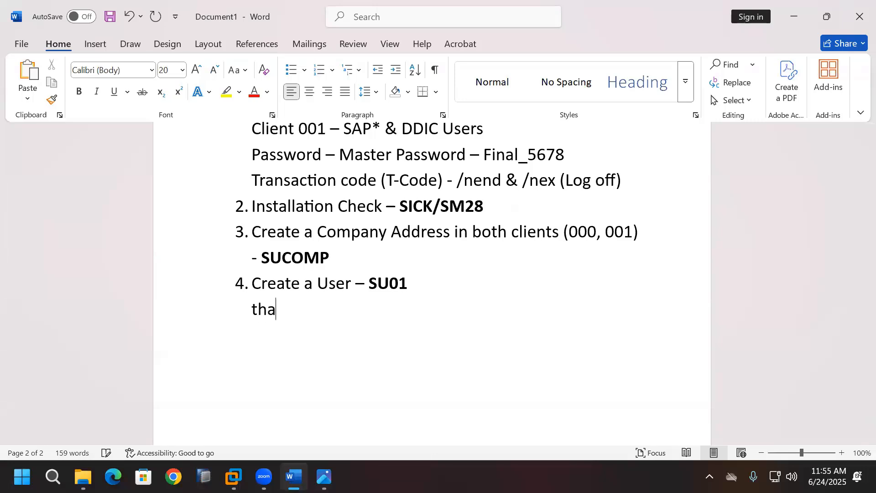
text(t 2 use)
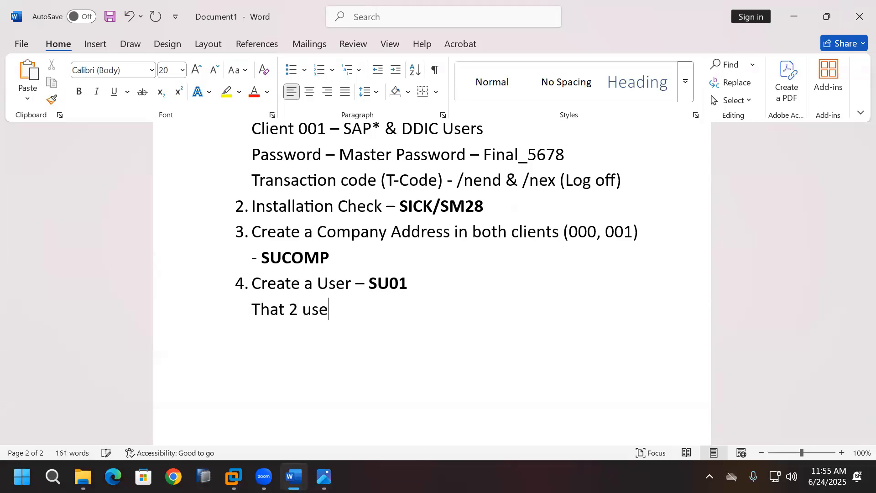
text(rs have full per)
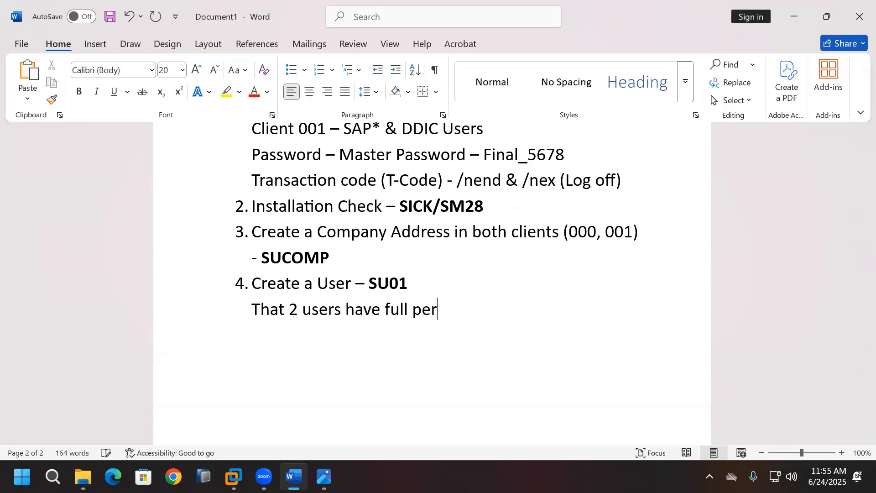
text(mission,)
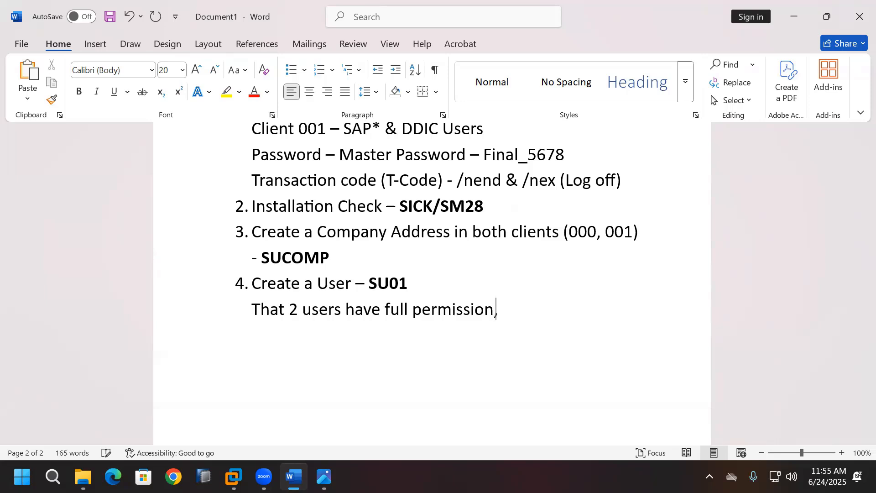
text( but they didnot )
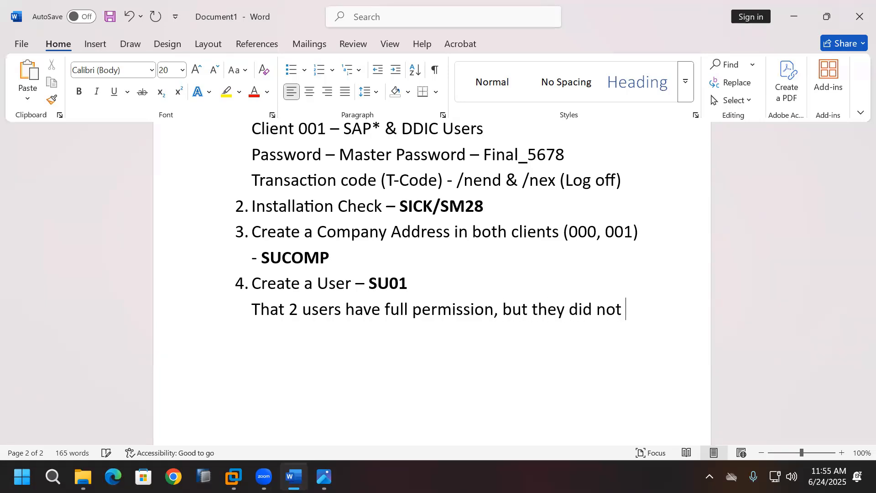
text(allowed to)
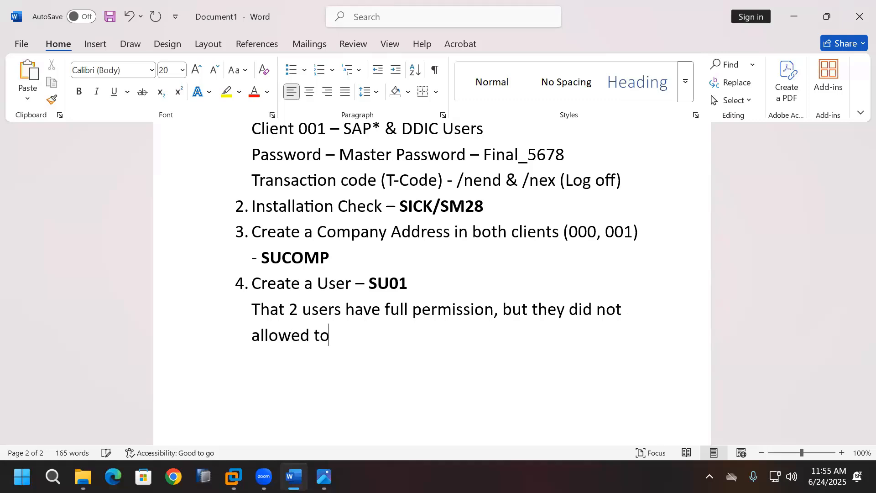
text( do cust)
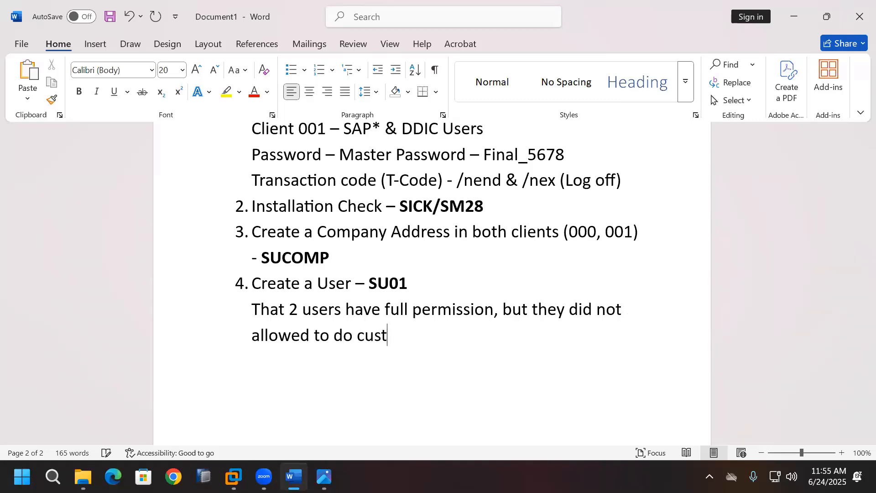
text(omizing a)
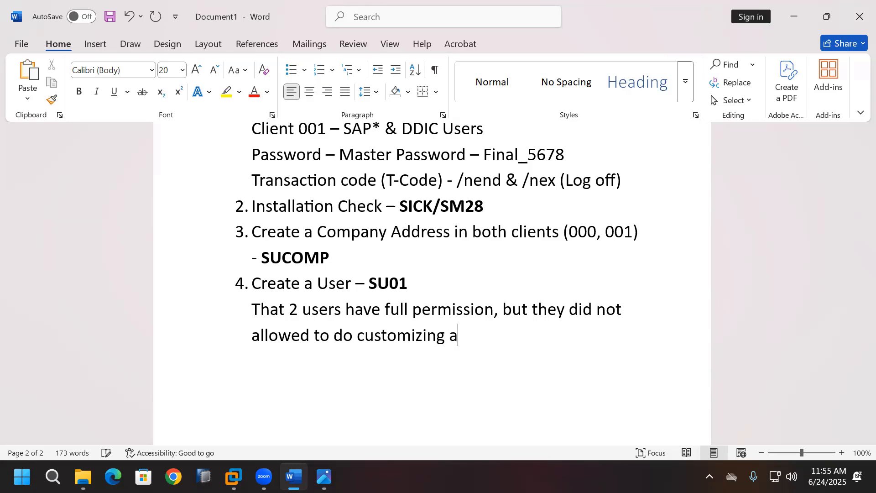
text(nd develop)
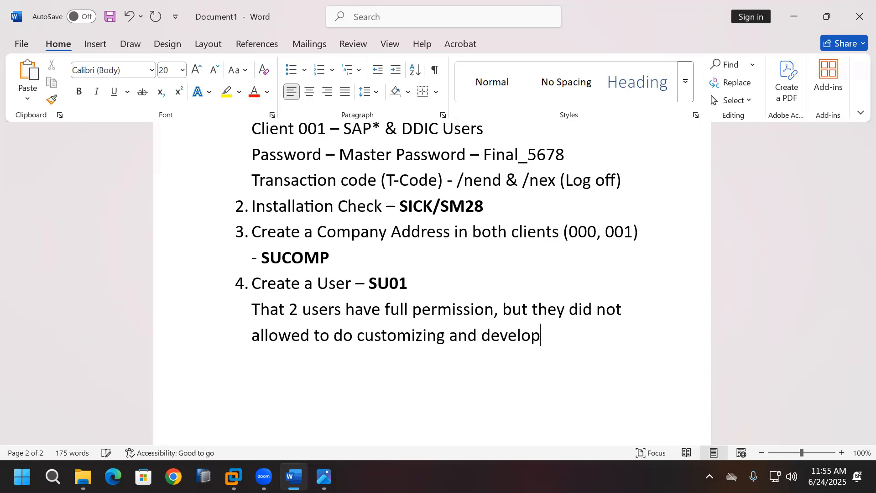
text(ment-related tasks)
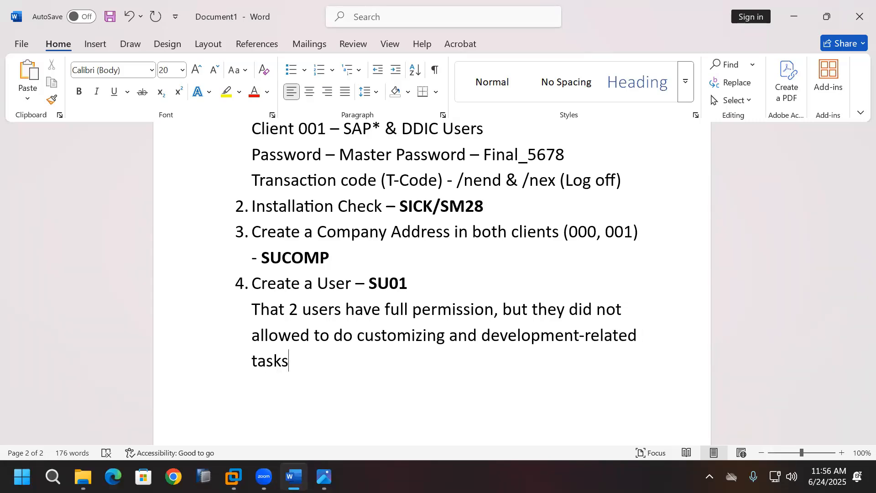
key(Return)
text(5.)
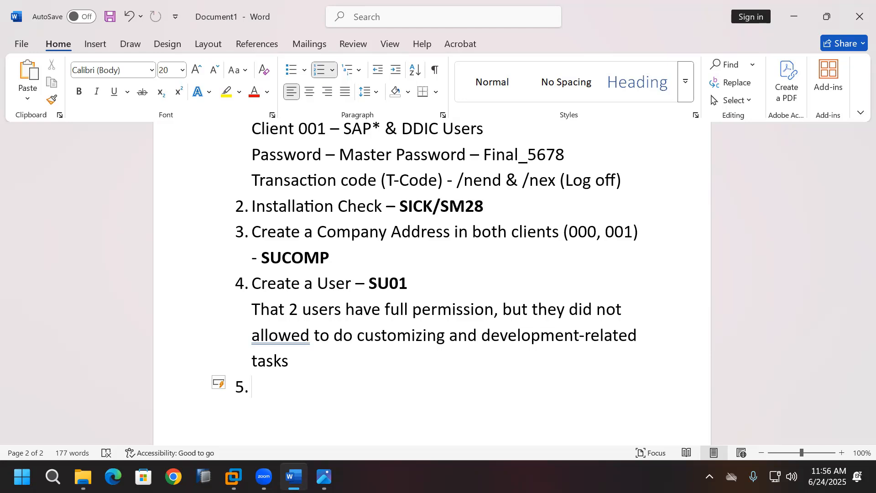
Step: Add item 5 'Install Permanent License - SLICENSE' to the Word notes
click(479, 38)
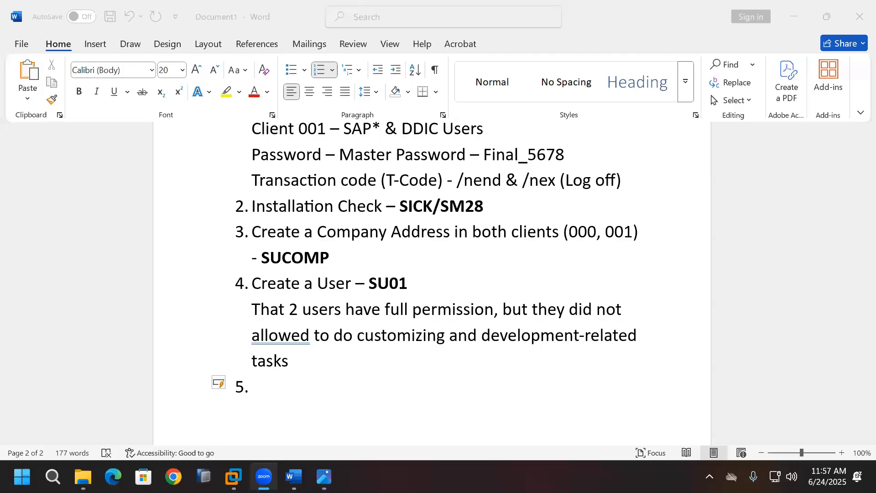
click(329, 401)
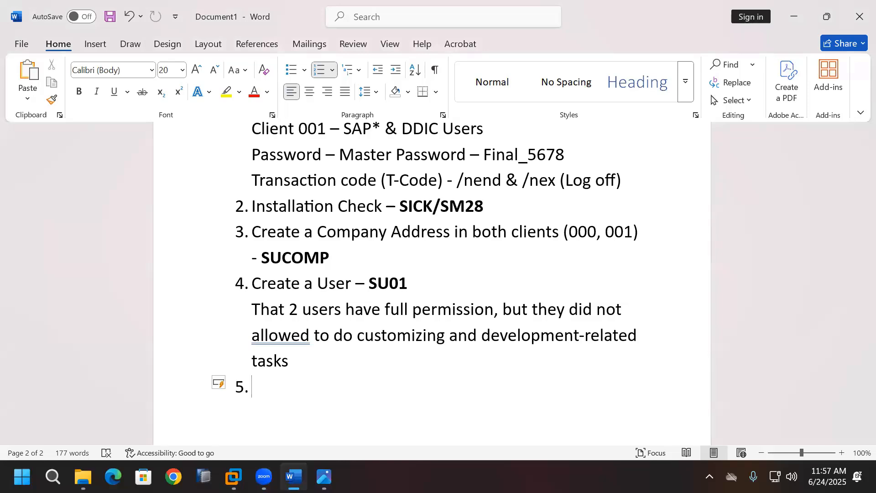
text(Install P)
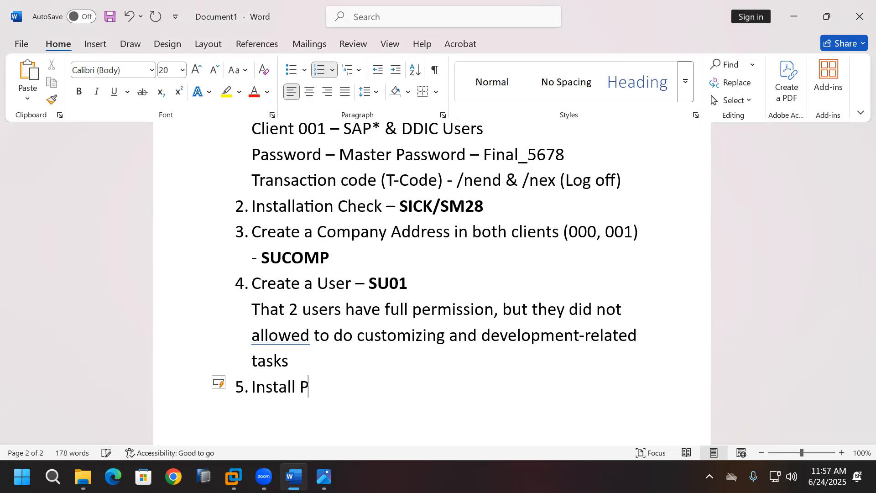
text(ermanent License)
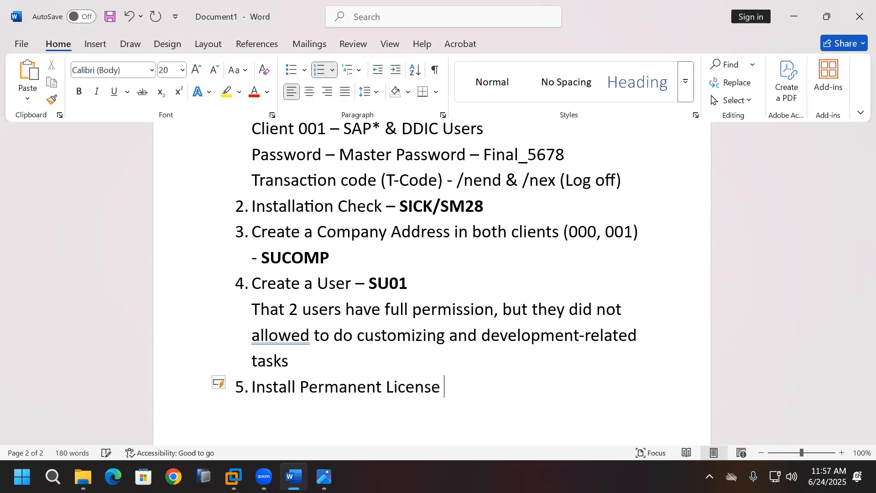
text( - SLICENSE)
key(Return)
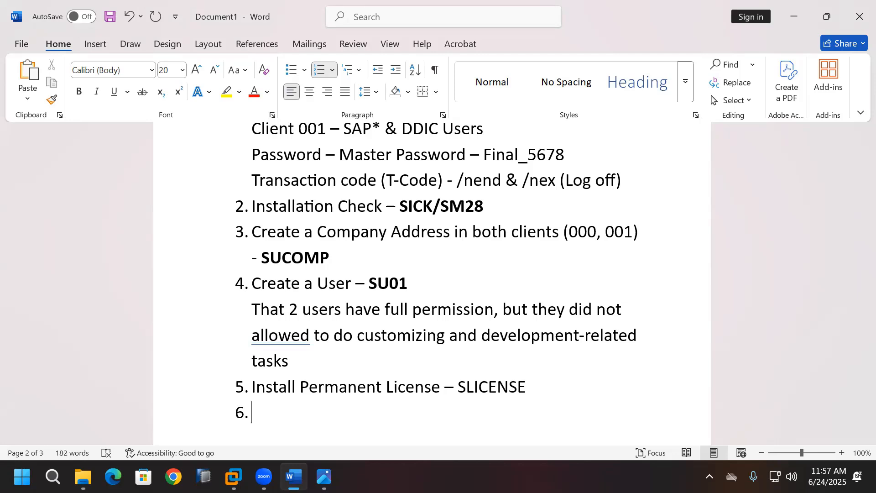
Step: Make SLICENSE bold in item 5 and switch back to the SAP session
scroll(471, 428, down, 2)
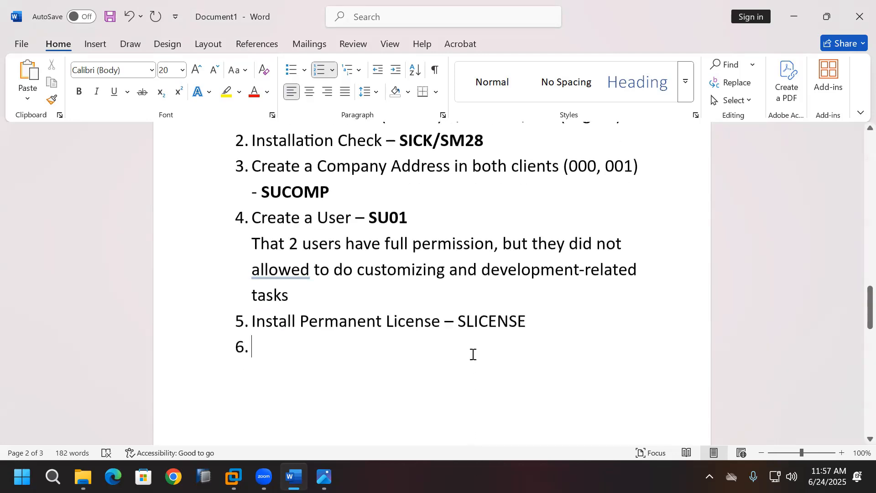
drag(459, 320, 525, 322)
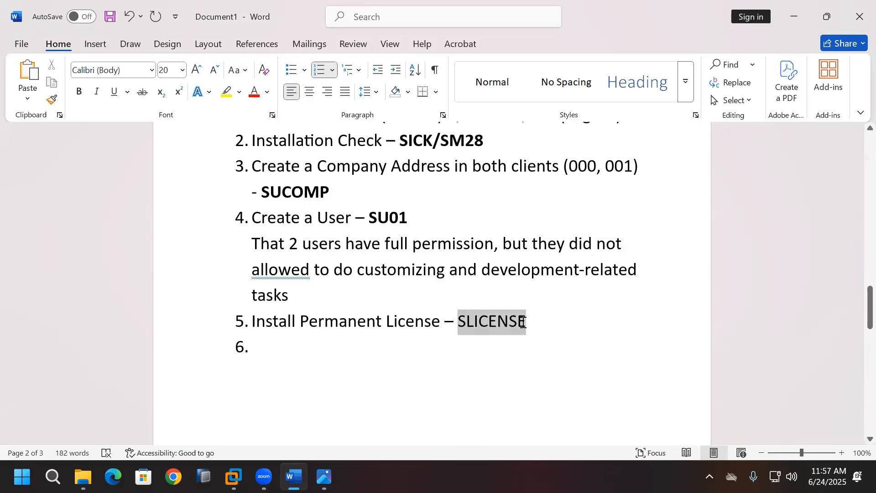
click(78, 93)
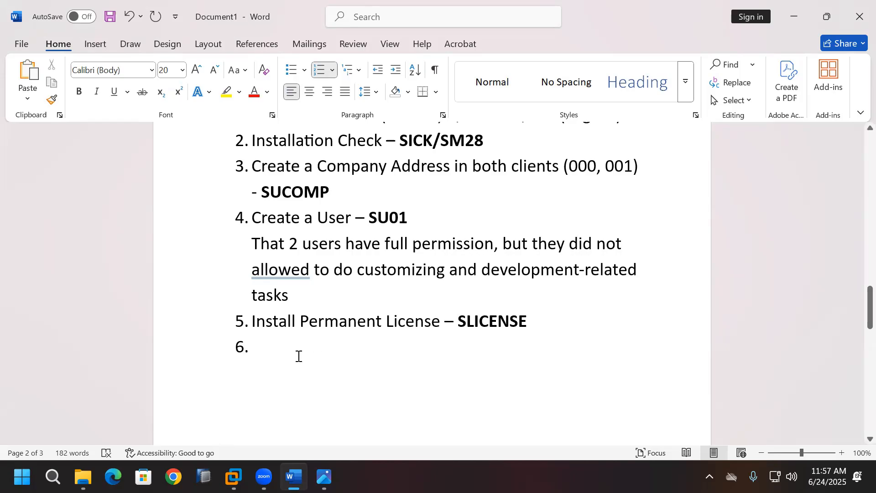
click(234, 477)
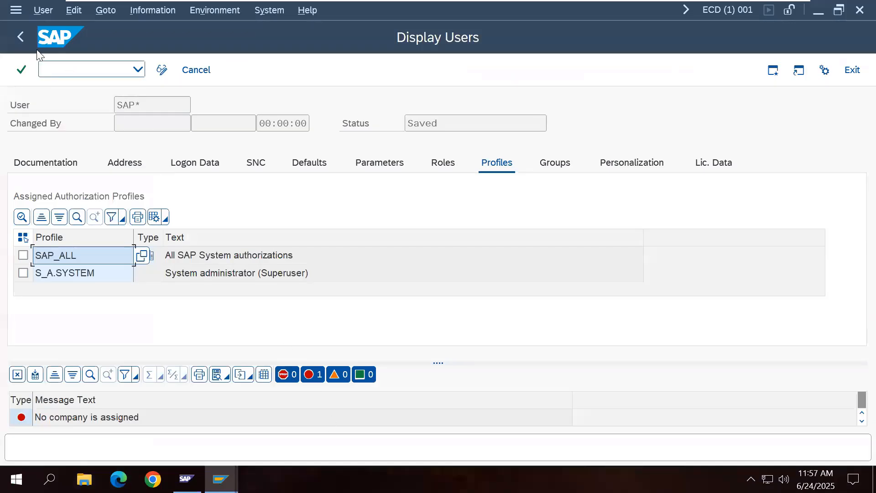
Step: Leave user maintenance and log off the SAP session
click(20, 37)
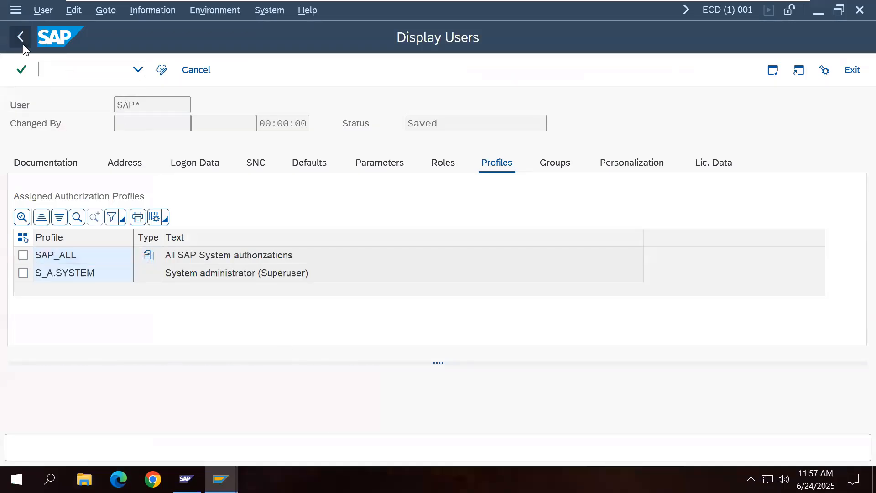
click(851, 70)
click(845, 70)
click(193, 300)
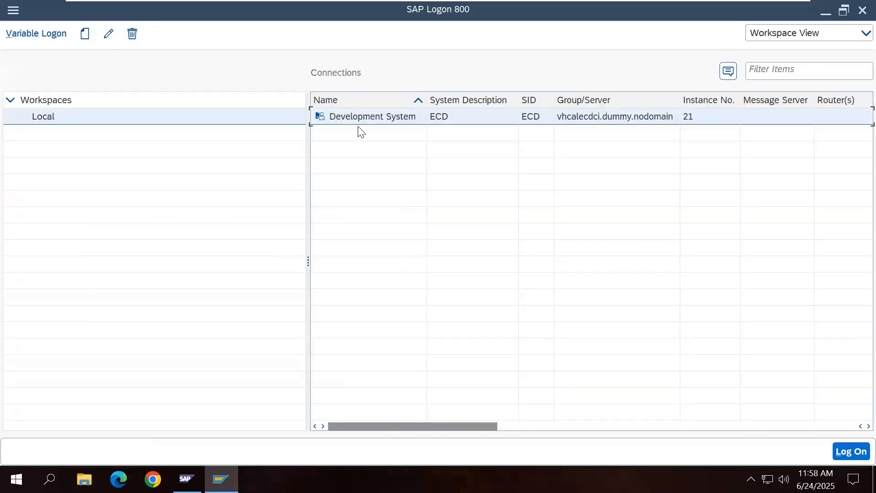
Step: Log on to Development System client 000 as the administrator user and run SLICENSE
double_click(358, 118)
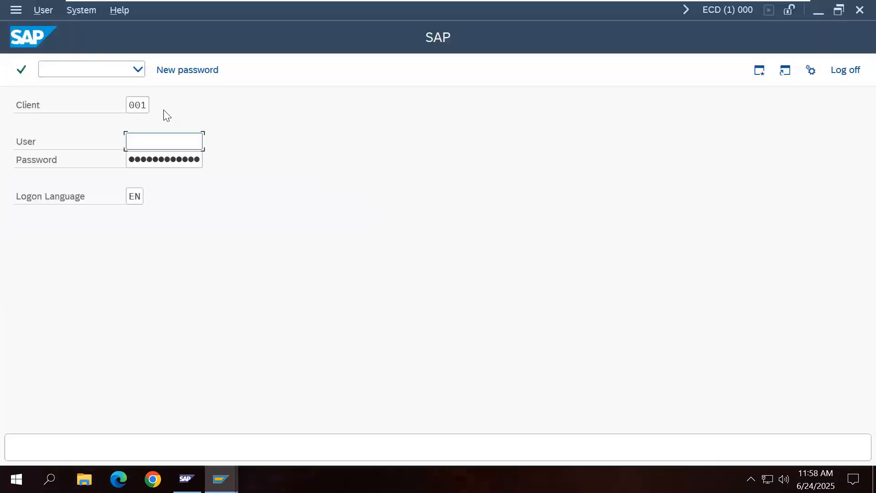
click(146, 107)
click(149, 127)
click(158, 143)
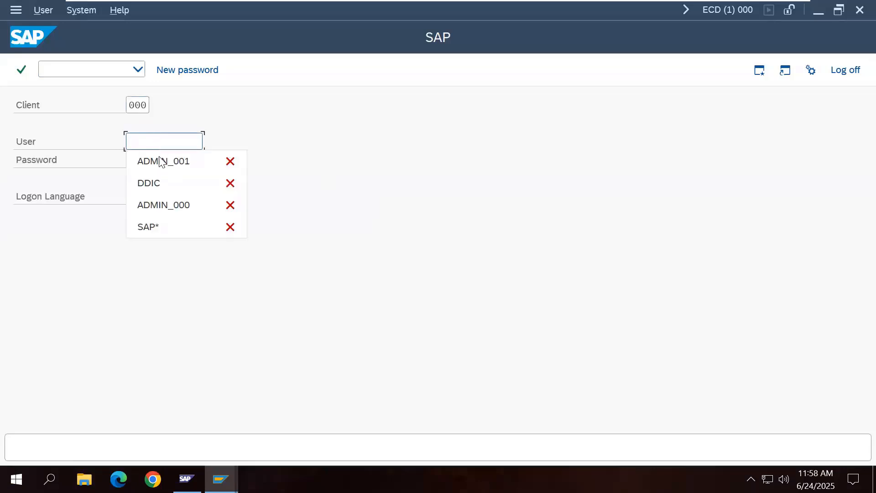
click(172, 203)
key(Tab)
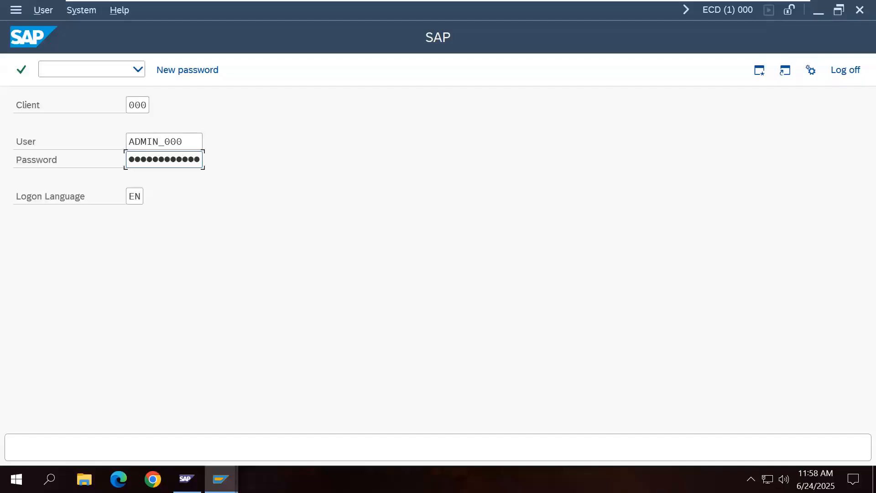
key(Return)
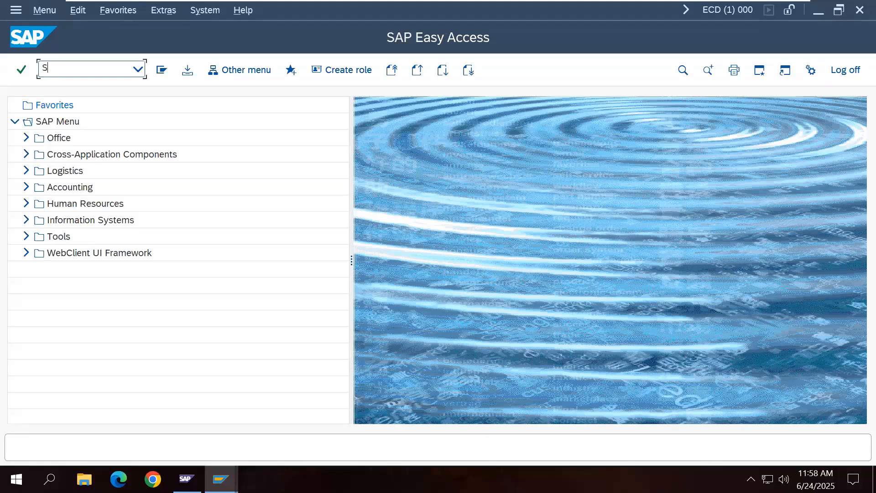
text(SLICENSE)
key(Return)
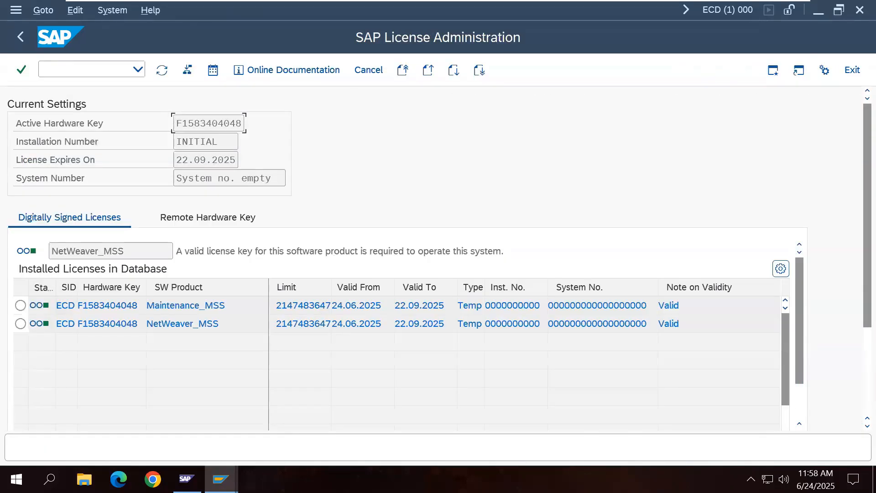
Step: Check the Windows account signed in on the server via the Start menu, then minimize the VM
click(16, 478)
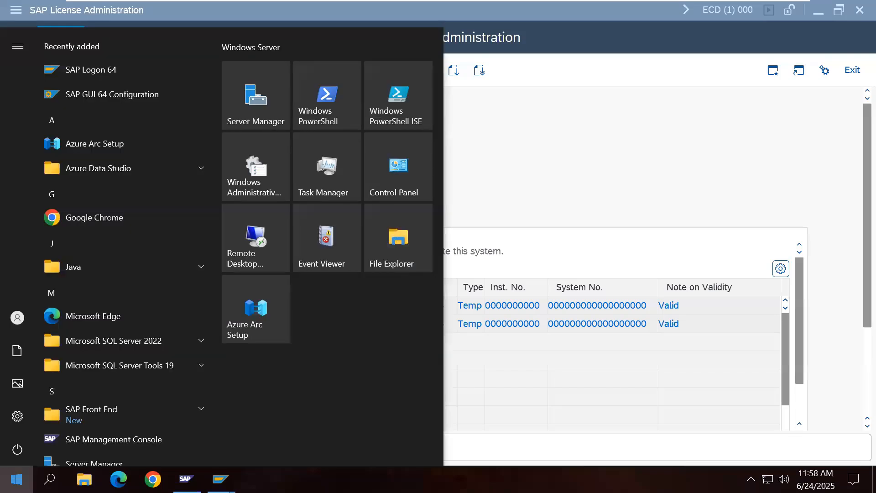
click(16, 321)
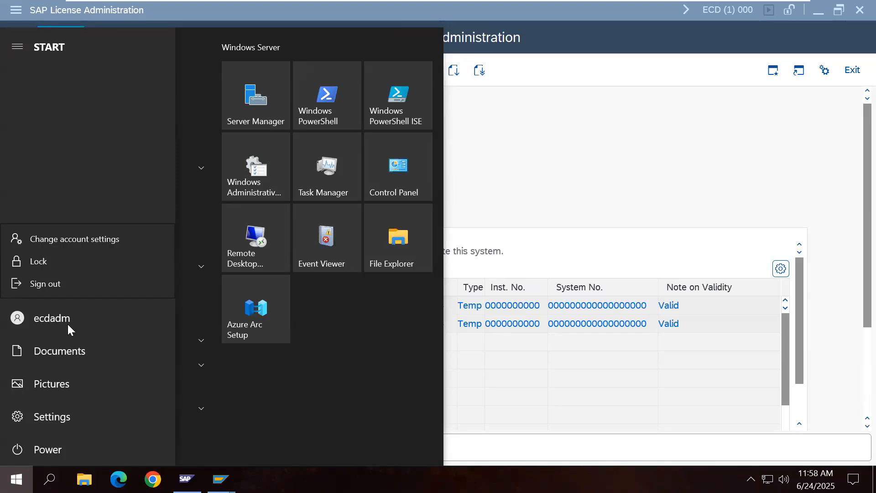
click(666, 156)
click(767, 11)
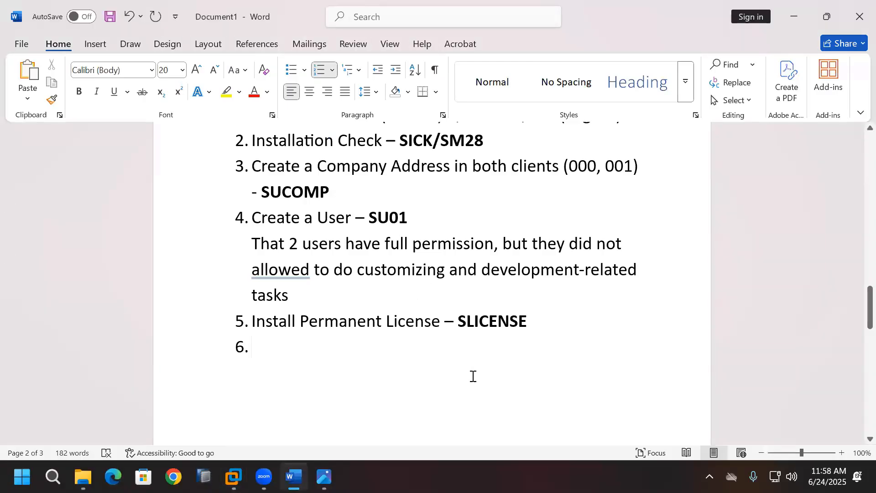
Step: Replace empty item 6 with a note that only Administrator existed before installation, then start a new page
key(BackSpace)
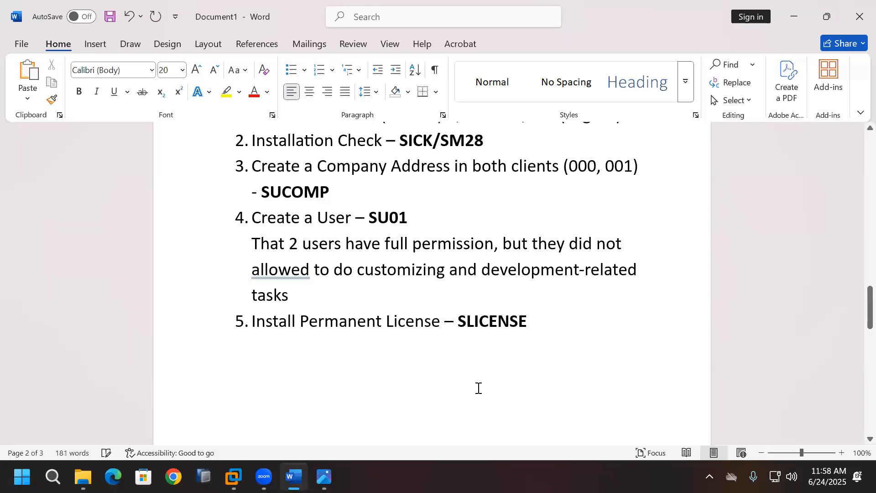
text(before i)
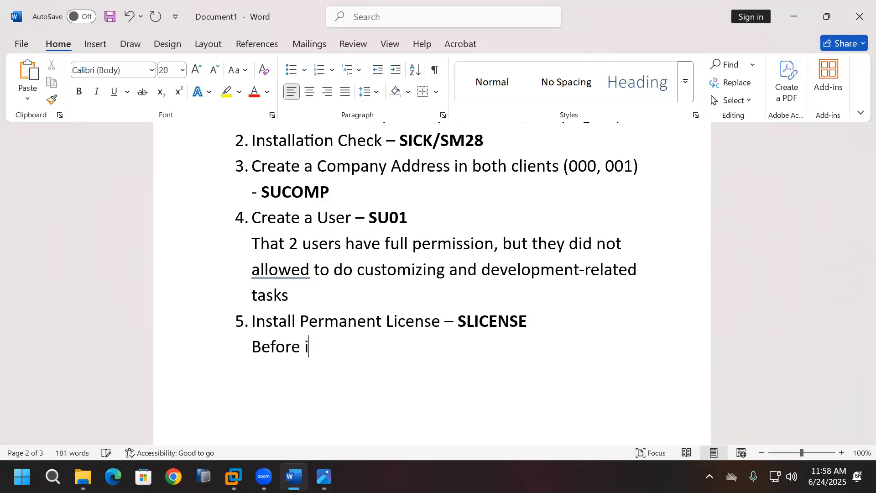
text(nstallati)
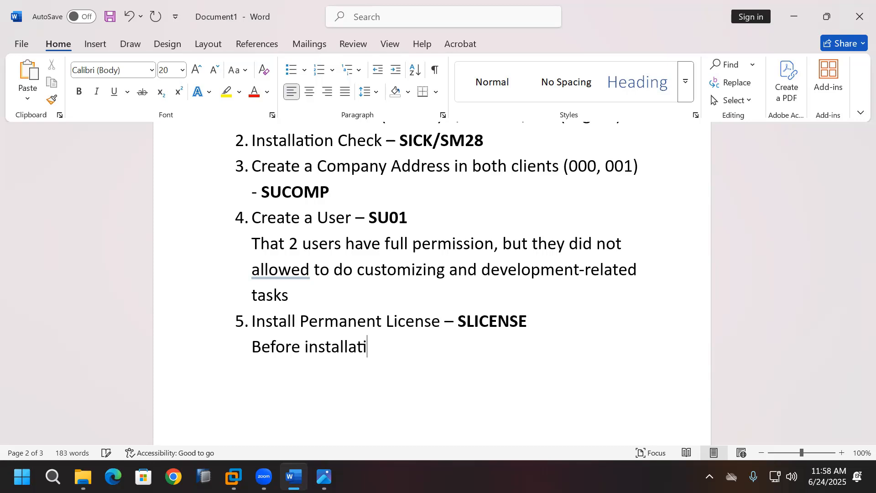
text(on i have only)
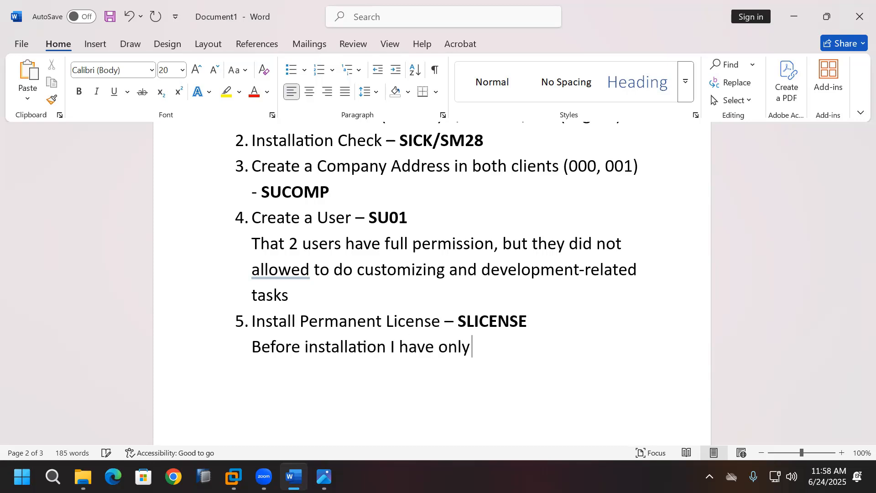
text( 1 user that is )
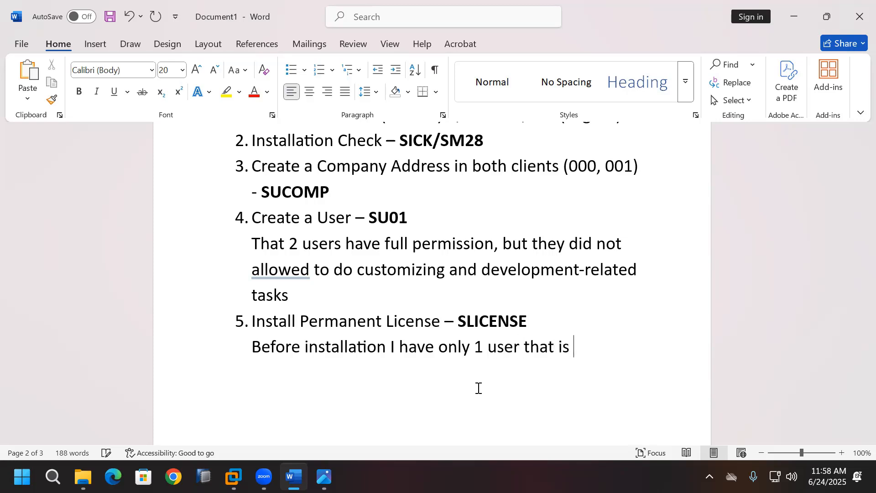
text(Administ)
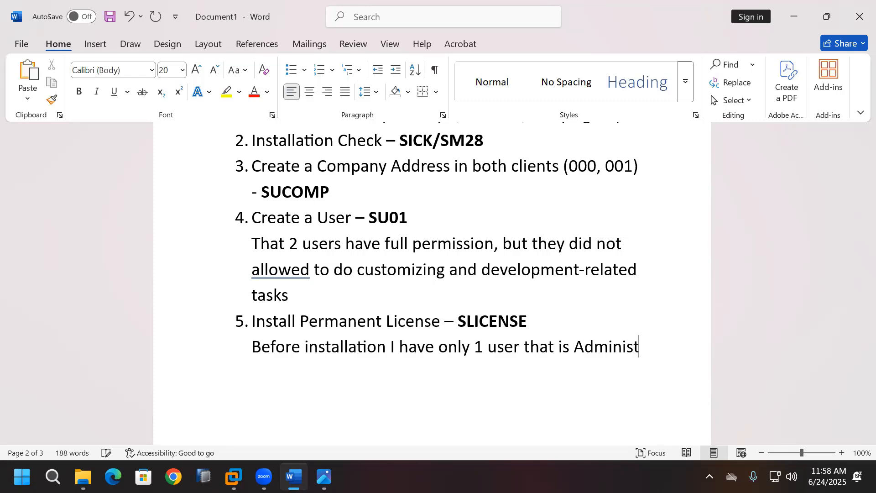
text(rator)
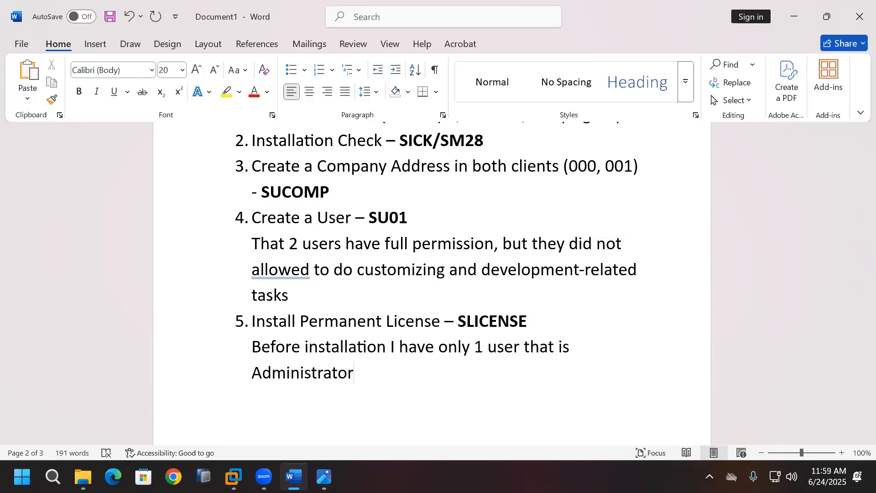
key(ctrl+Return)
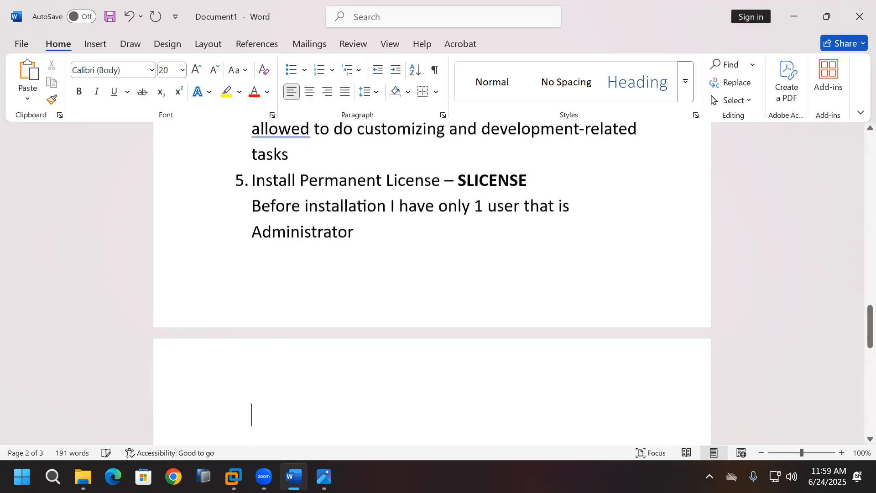
Step: Note the after-installation user ecdadm and 'SAP SID - ECD', then highlight Administrator and ecdadm
text(after i)
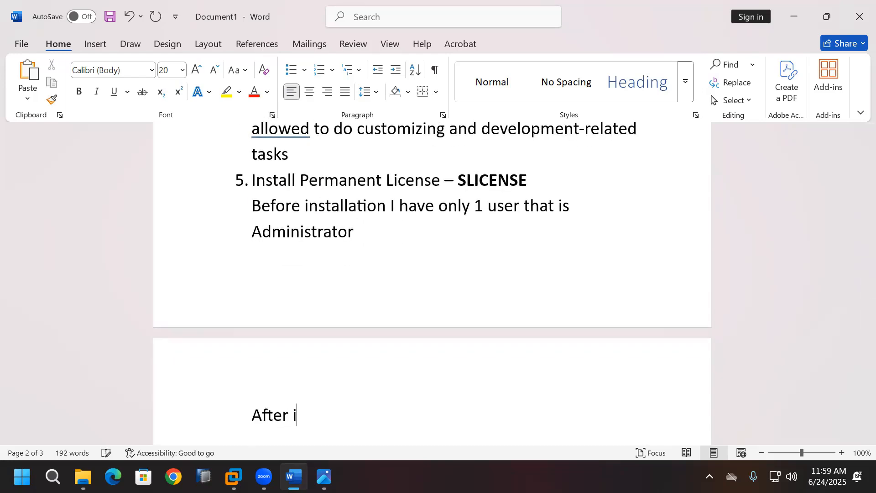
text(nstallatio)
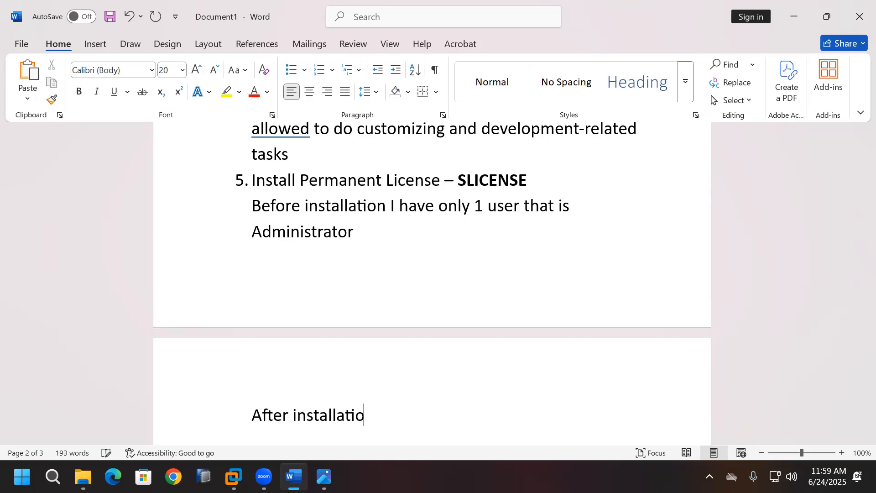
text(n you got ano)
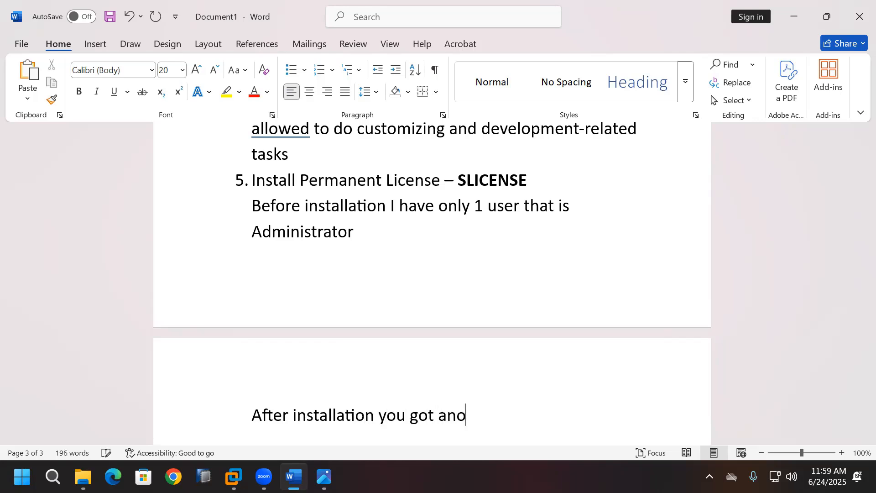
text(ther user)
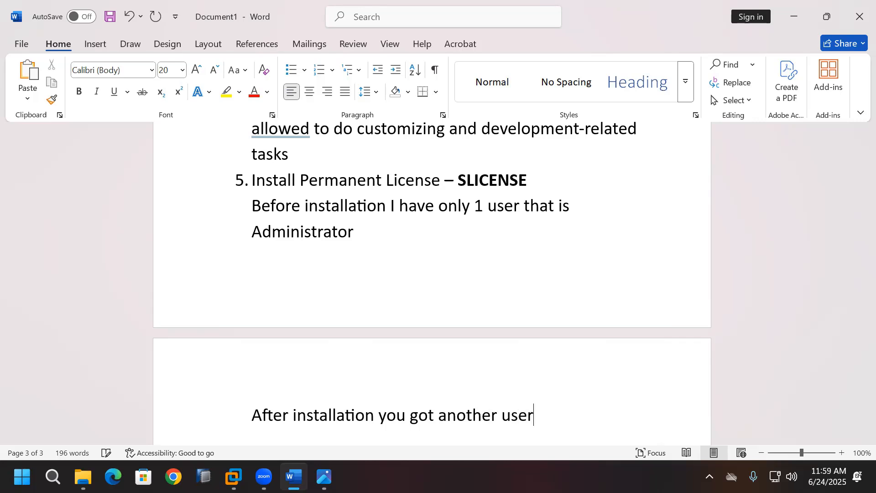
text( that is <S)
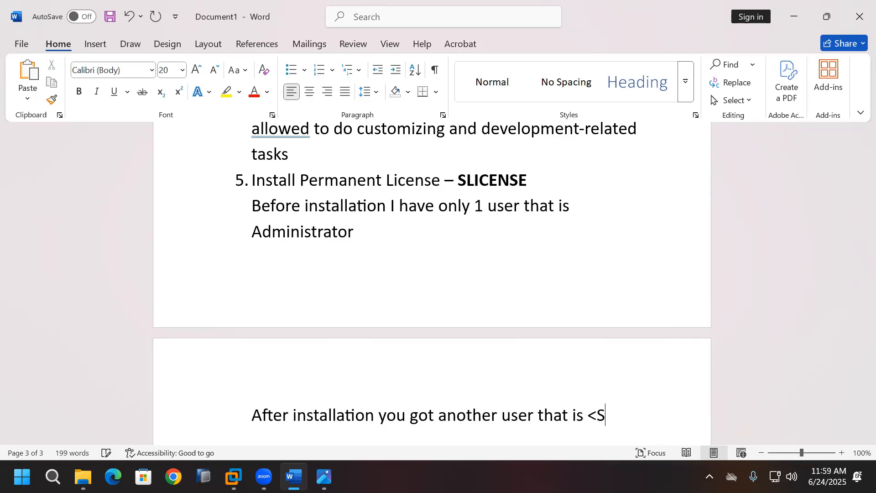
text(ID>adm - )
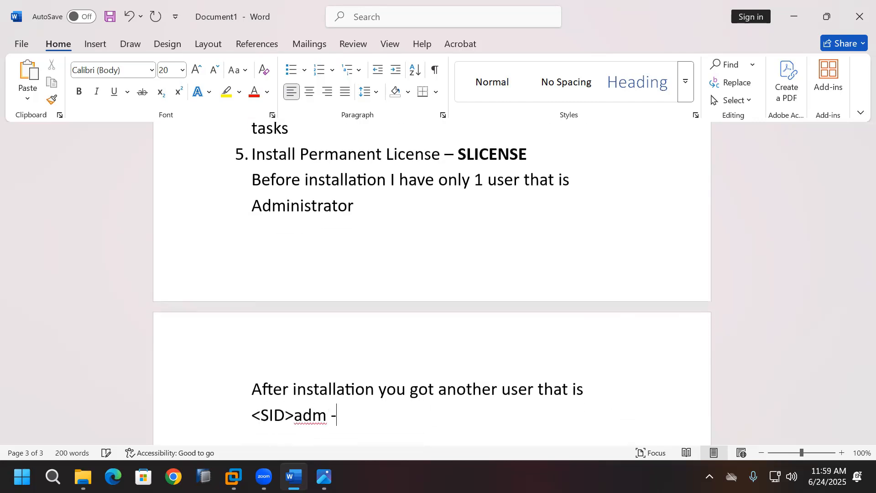
text(ecdadm)
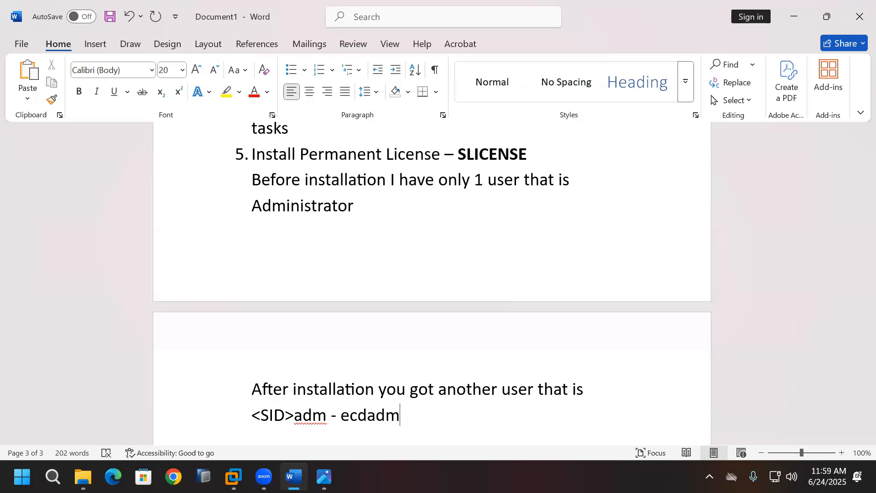
key(Return)
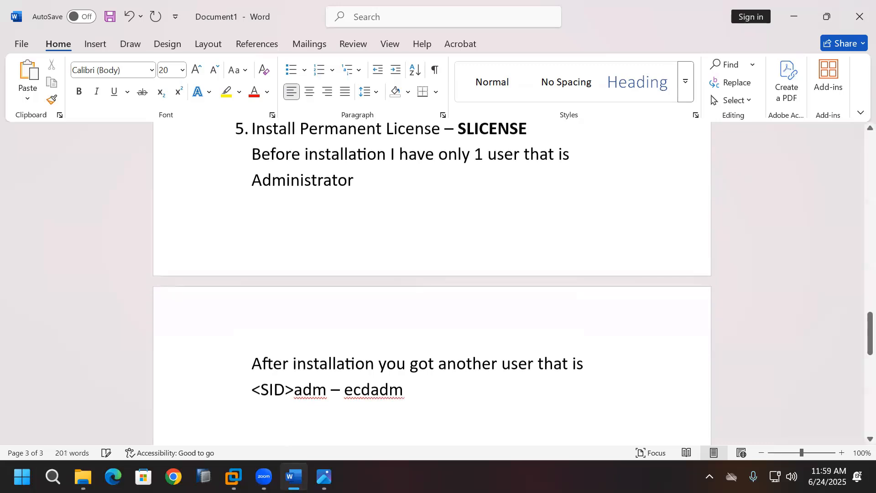
text(SAP )
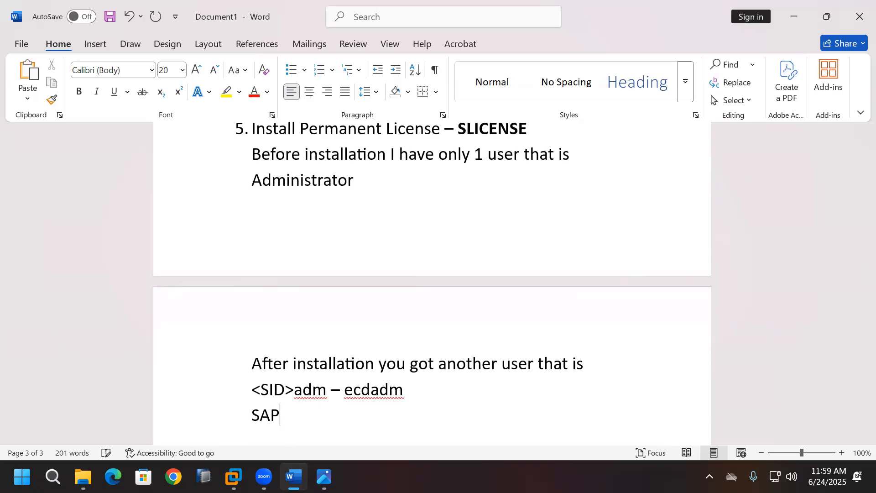
text(SID - ECD)
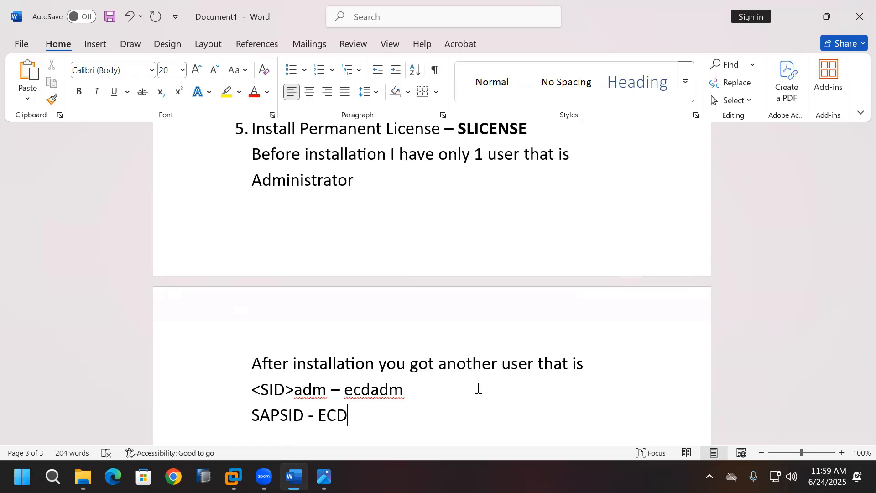
scroll(475, 389, down, 1)
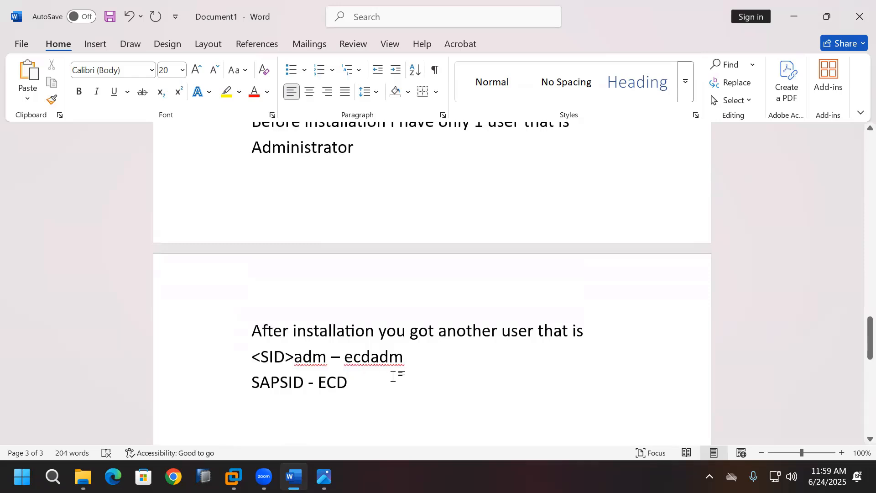
scroll(392, 372, up, 1)
drag(256, 182, 353, 181)
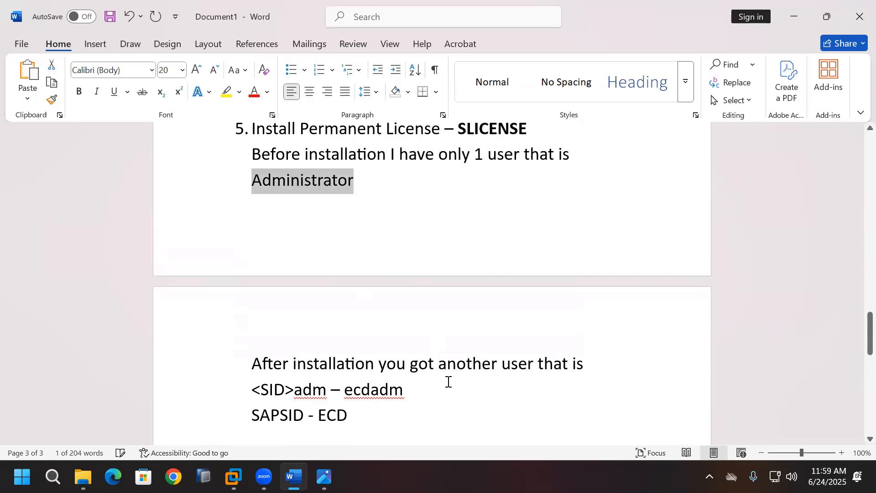
scroll(448, 381, down, 1)
drag(345, 358, 403, 358)
Step: Recheck the server's signed-in account in the Start menu, then minimize the VM back to Word
click(233, 476)
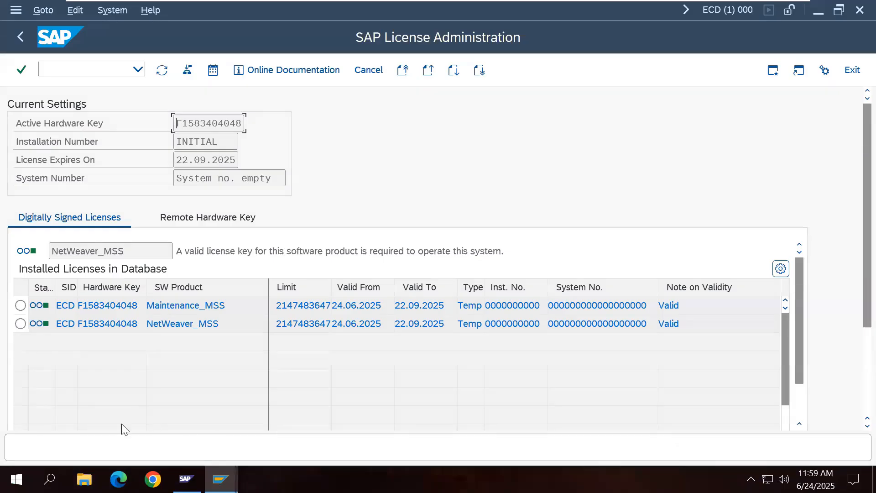
click(16, 479)
click(18, 316)
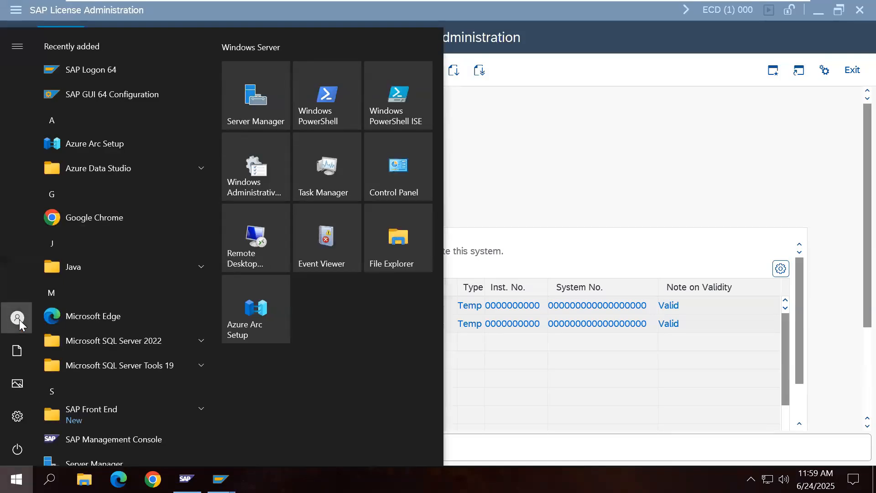
mouse_move(19, 319)
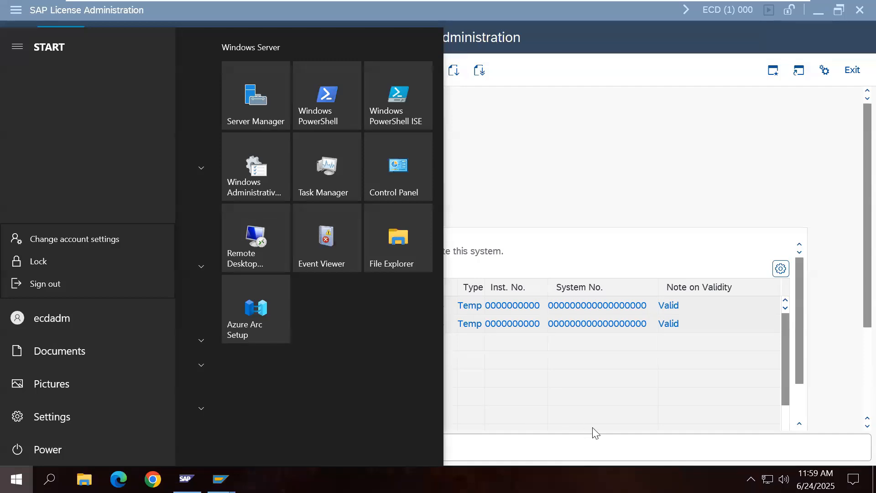
click(553, 454)
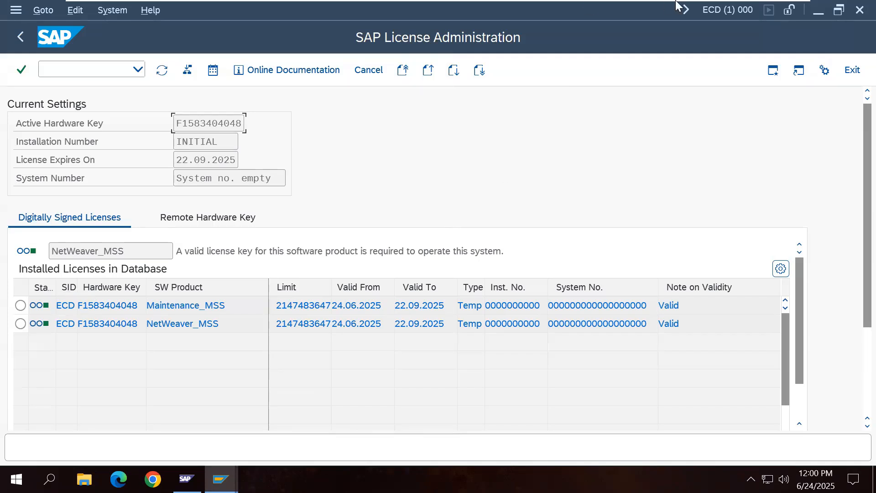
mouse_move(678, 2)
click(758, 13)
Step: Add the line 'SID - ECD' under the SAPSID line, then switch to the SAP session
click(426, 386)
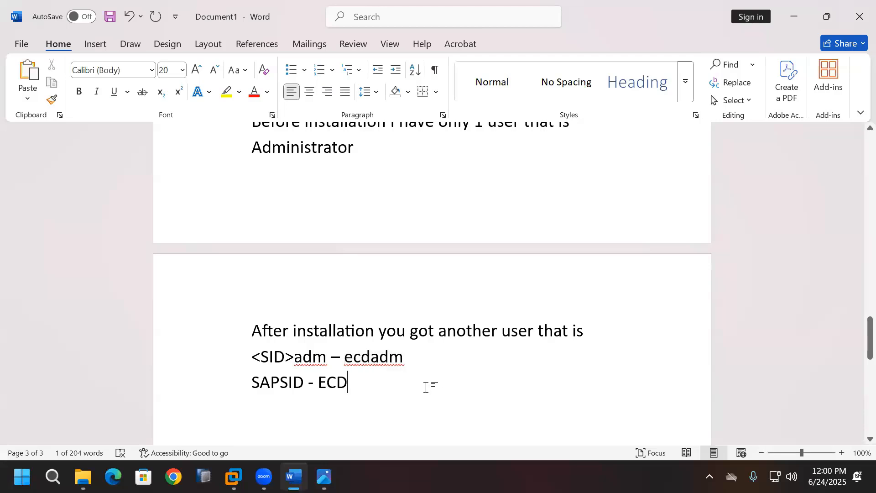
key(Return)
text(SID)
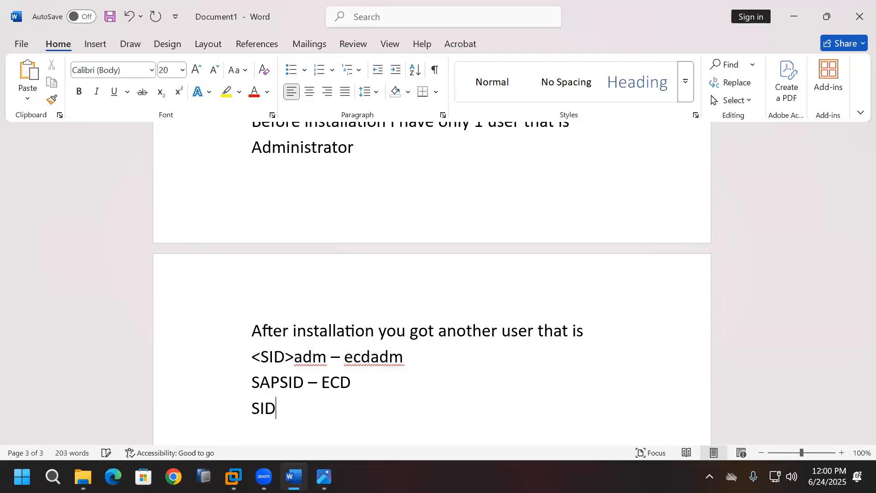
text( - ECD)
key(Return)
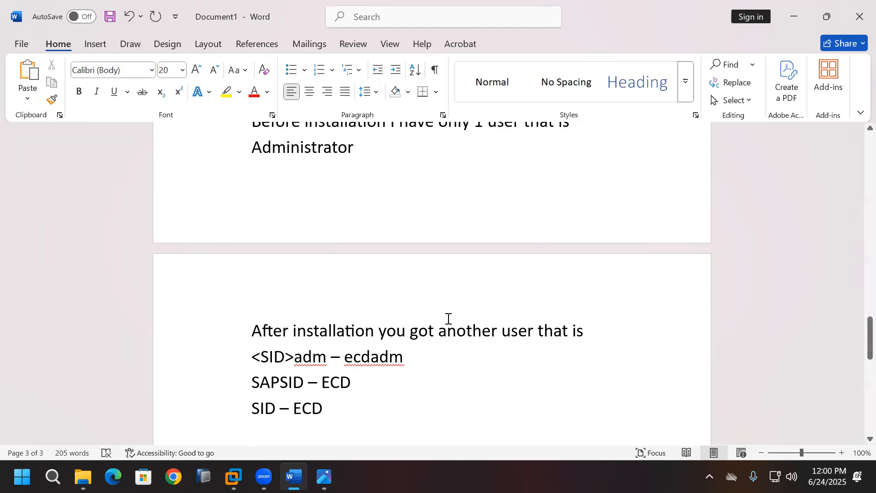
scroll(446, 319, down, 3)
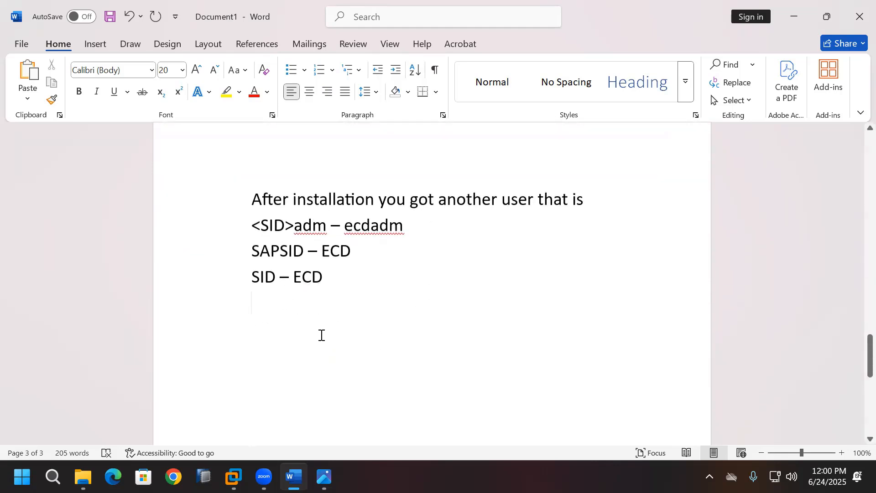
click(233, 476)
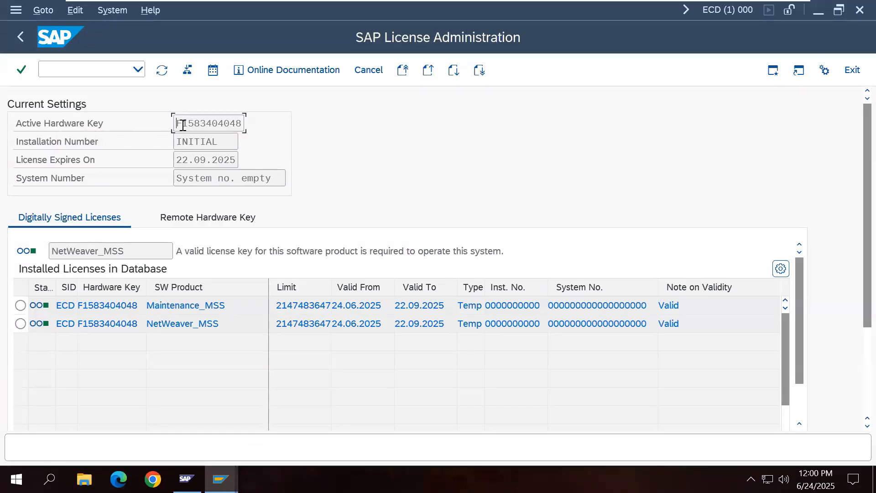
drag(175, 123, 241, 121)
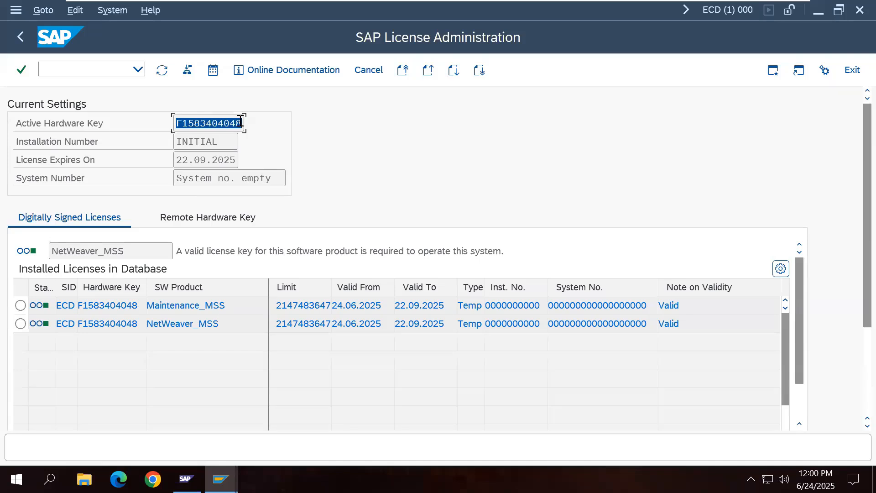
click(55, 126)
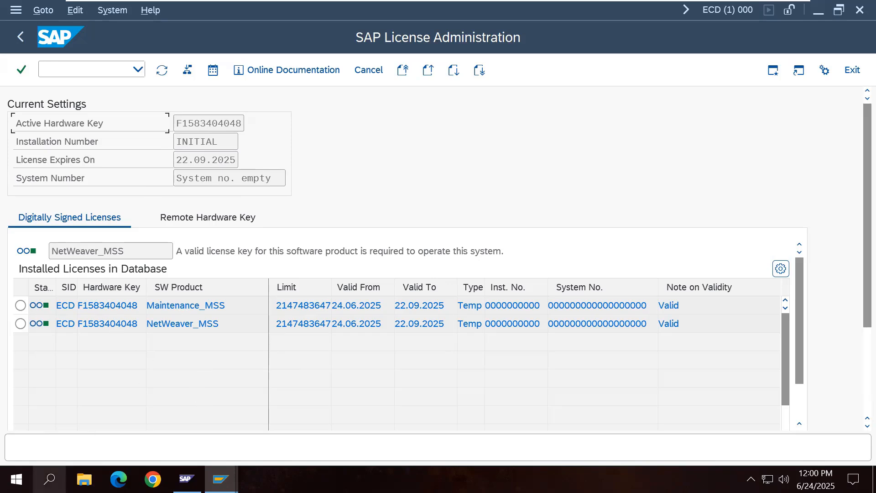
Step: Open Command Prompt on the server and run saplicense -get to show the hardware key
click(49, 478)
text(cmd)
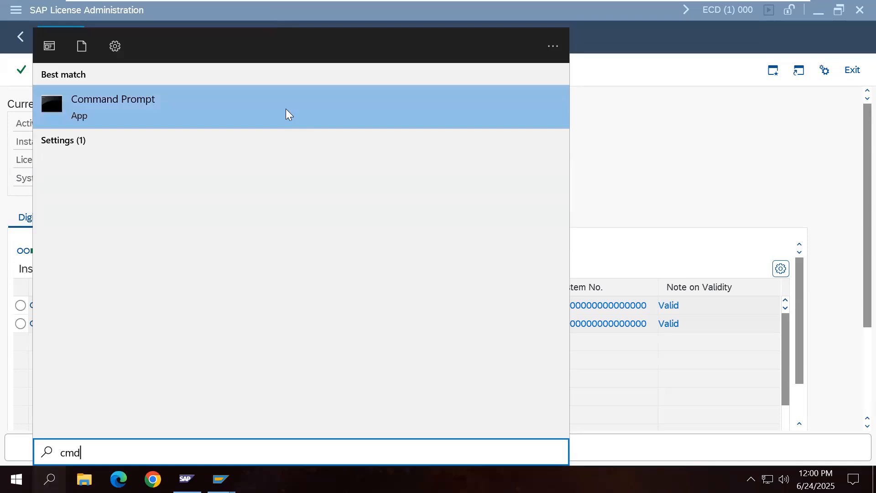
click(287, 109)
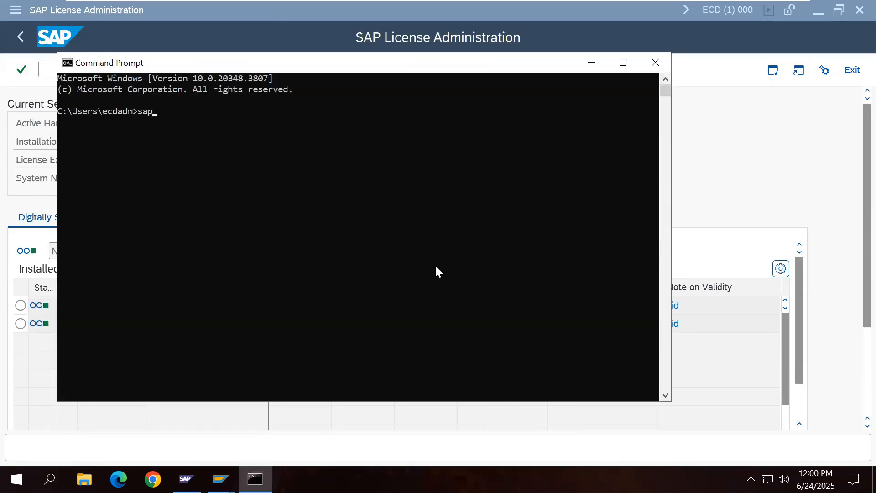
text(saplicense -get)
key(Return)
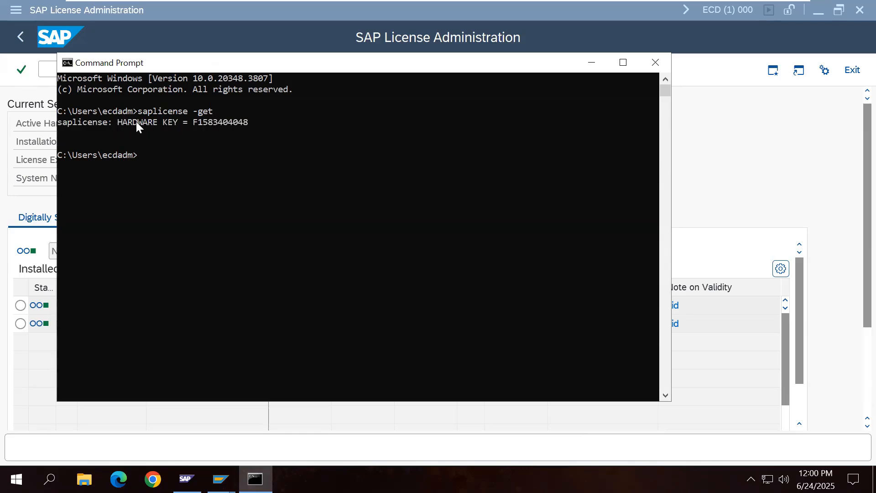
drag(119, 121, 121, 121)
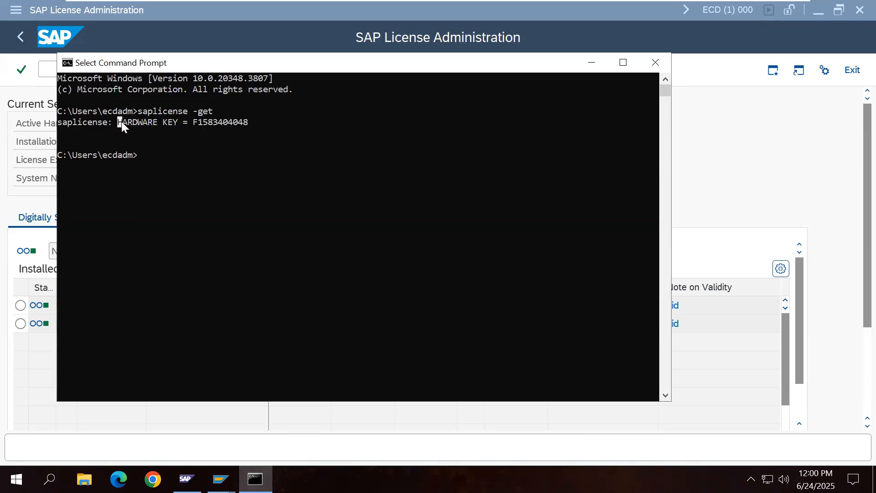
right_click(244, 121)
key(Return)
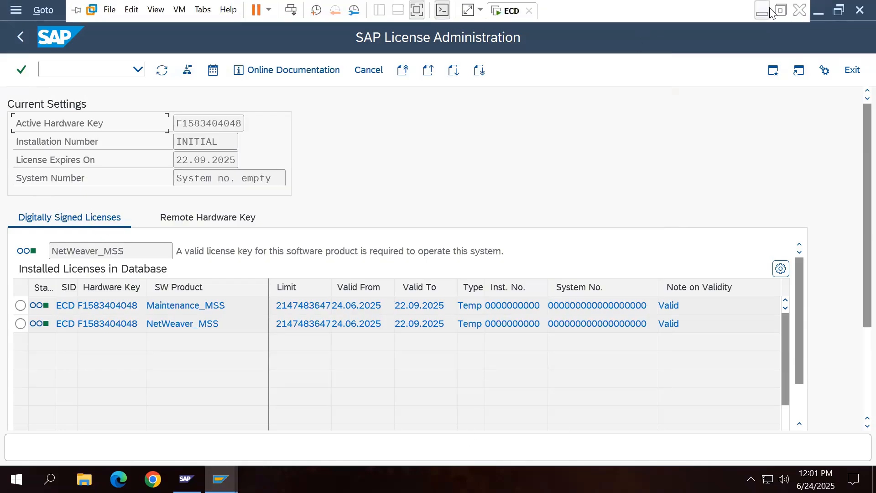
click(770, 11)
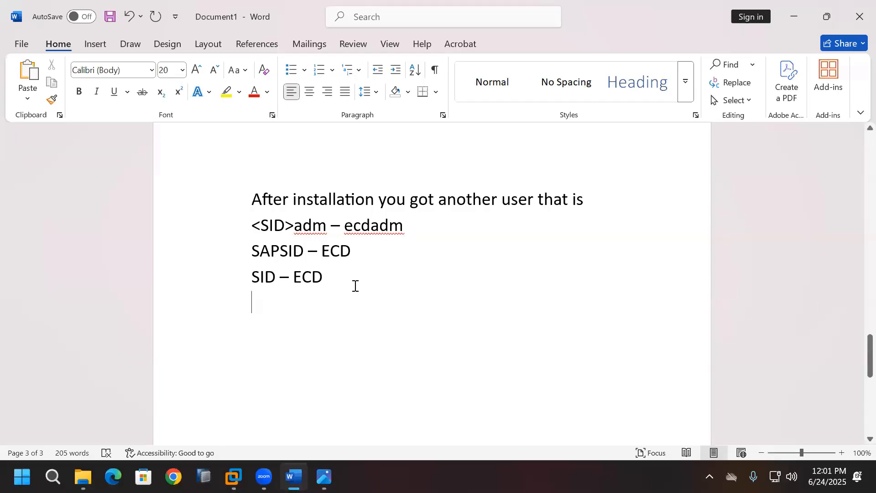
key(ctrl+v)
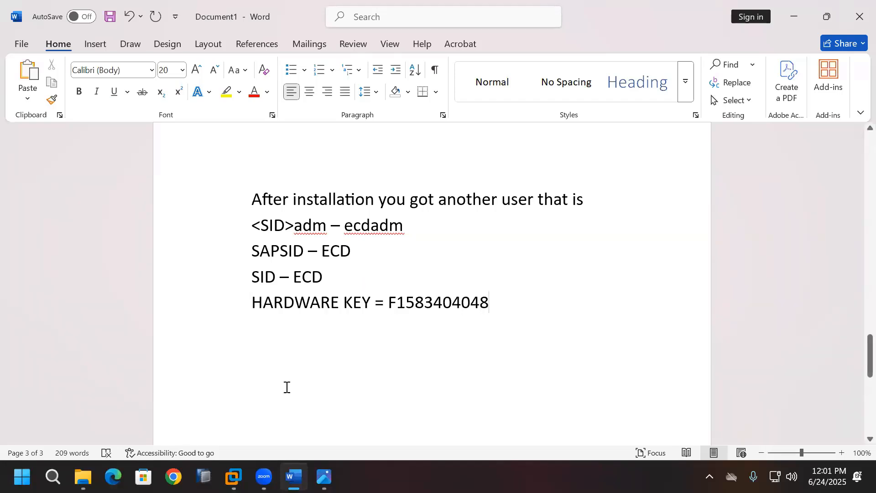
click(234, 477)
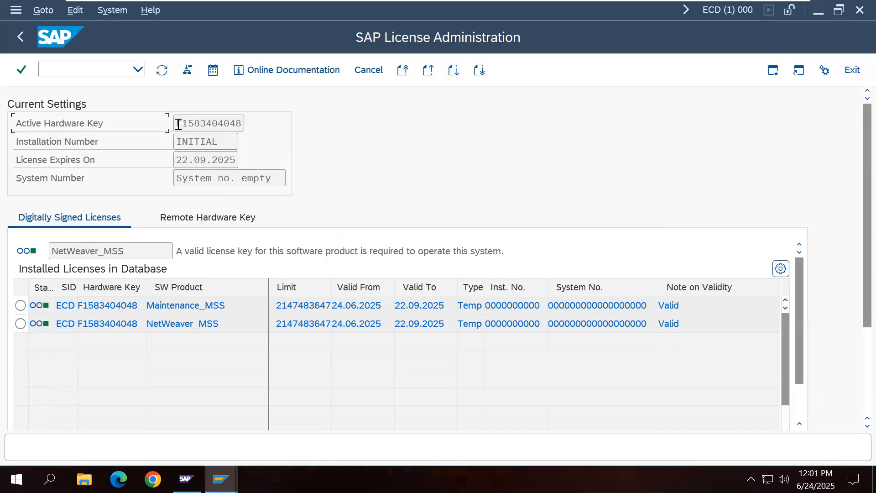
Step: Select the active hardware key and the Maintenance_MSS product name in License Administration, then minimize the VM
drag(177, 123, 243, 125)
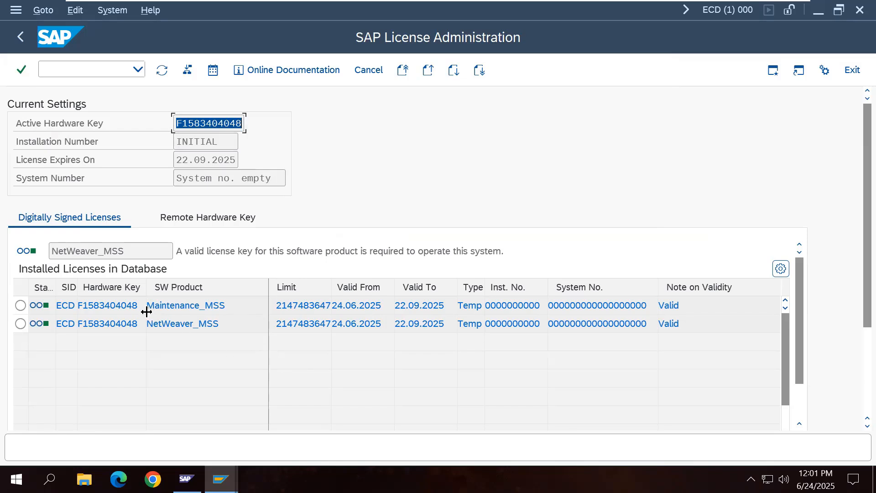
drag(148, 305, 236, 306)
key(ctrl+c)
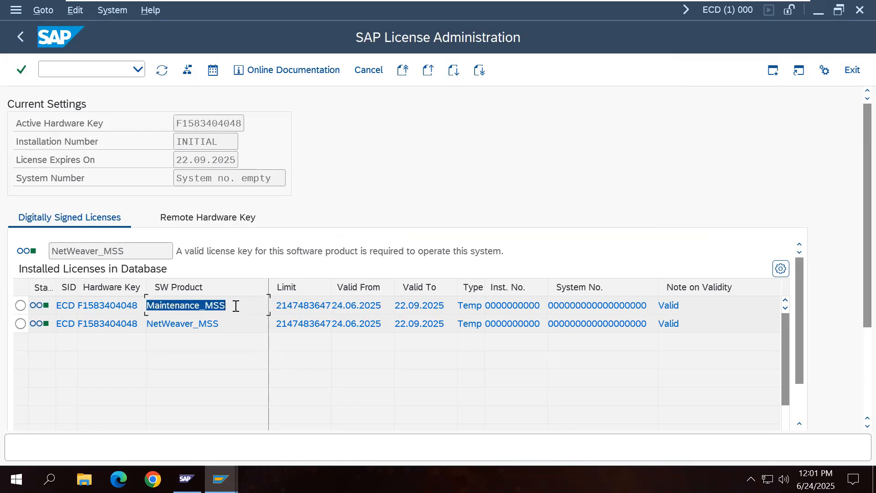
click(275, 390)
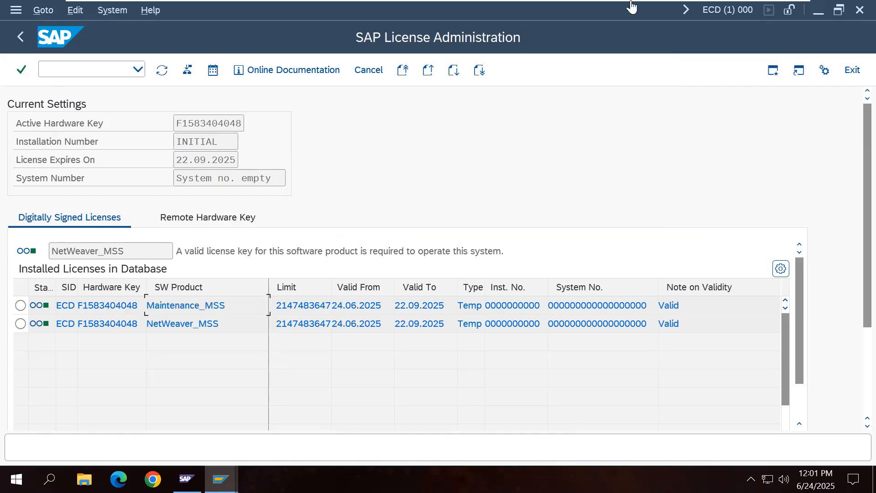
mouse_move(632, 2)
click(761, 11)
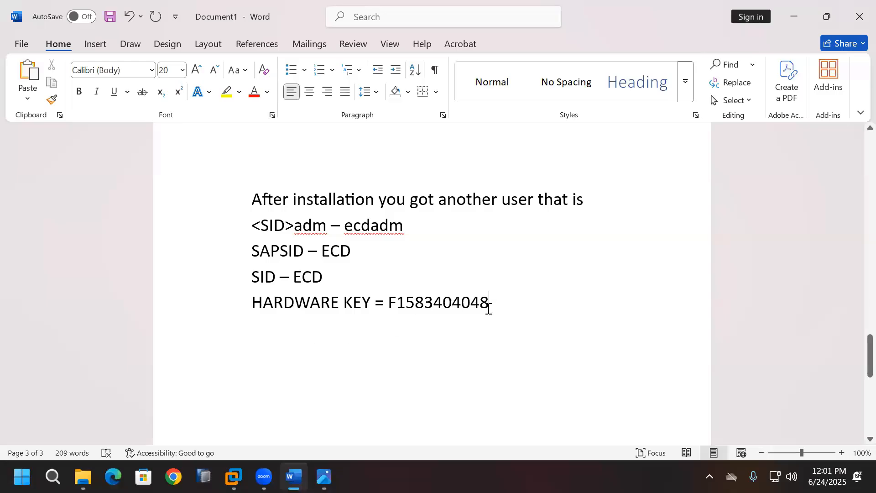
Step: Paste Maintenance_MSS on a new line below the hardware key in Word
key(Return)
key(ctrl+v)
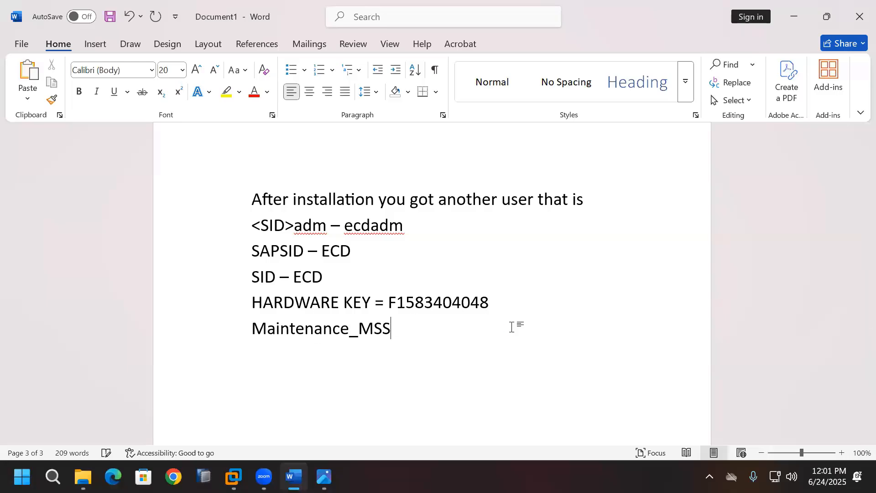
key(Return)
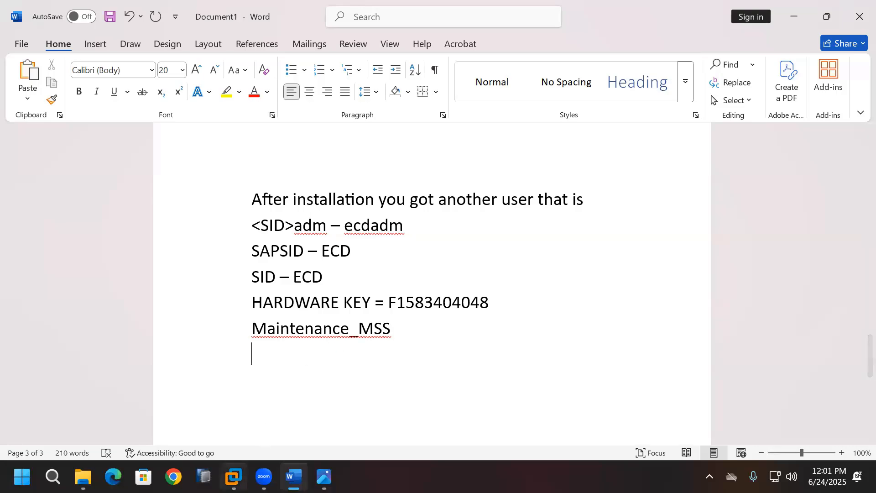
Step: Copy NetWeaver_MSS from the SAP license screen and paste it on the next line
click(234, 477)
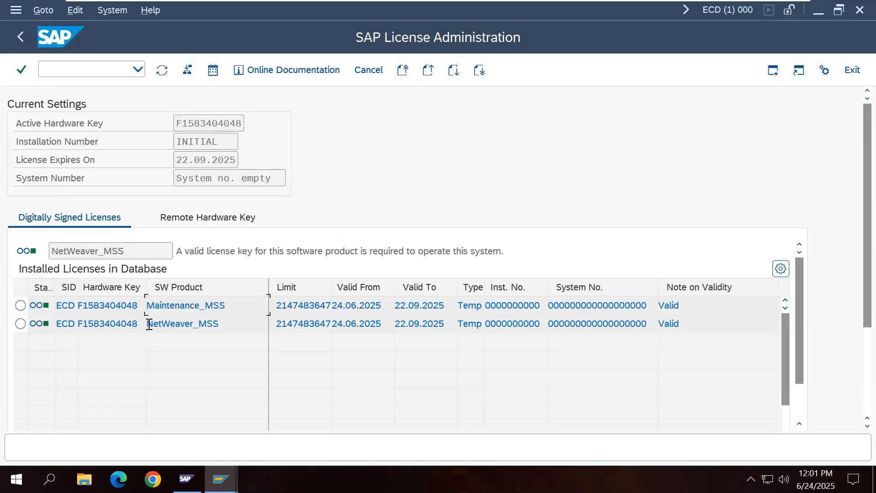
drag(147, 323, 221, 323)
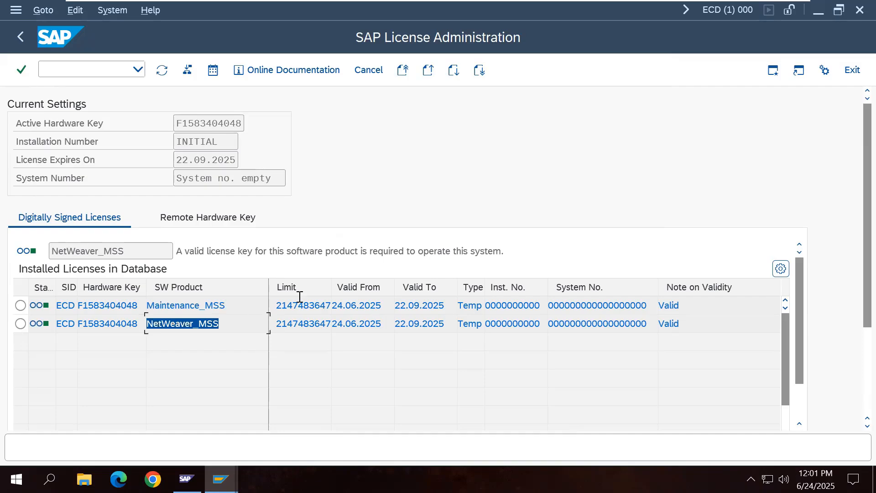
key(ctrl+c)
click(764, 12)
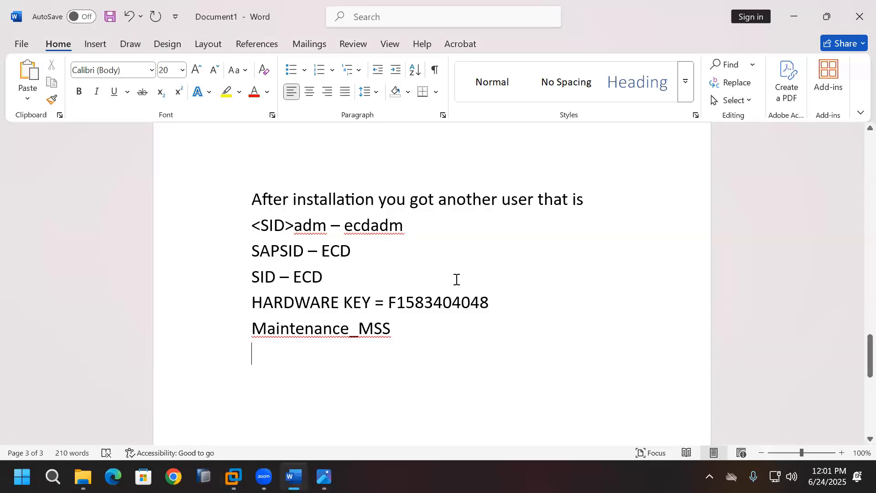
key(ctrl+v)
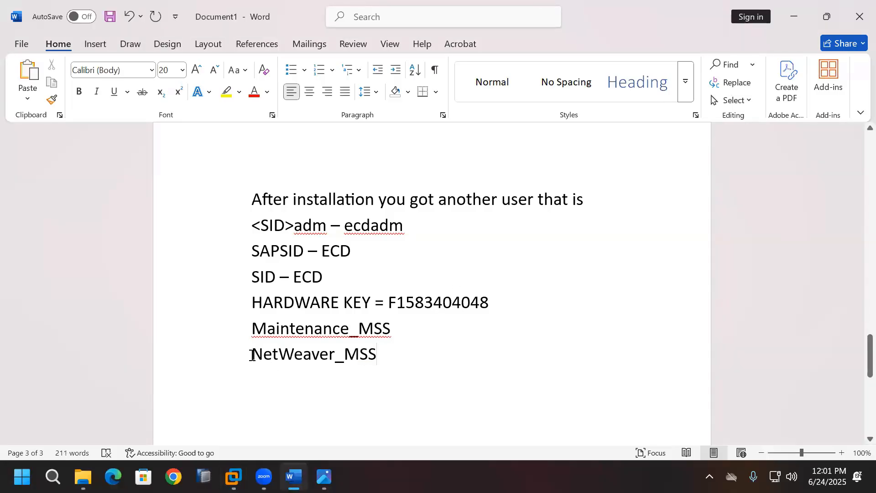
drag(251, 354, 378, 357)
drag(283, 327, 391, 327)
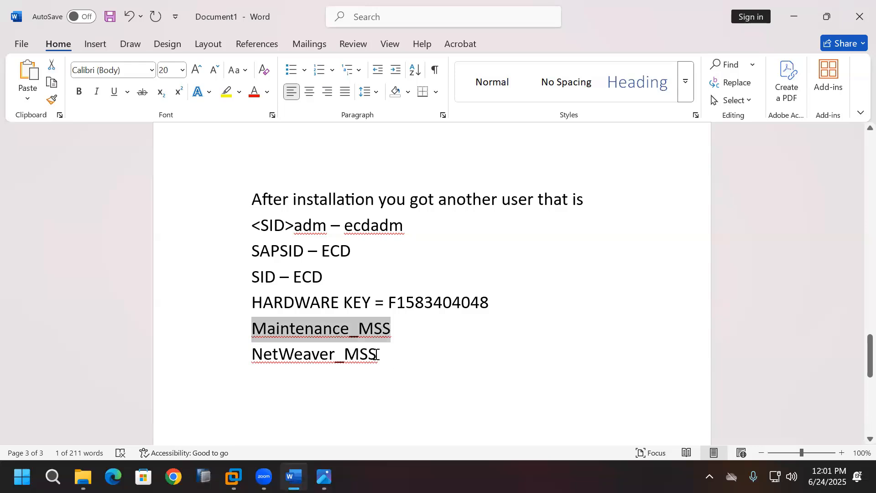
click(392, 368)
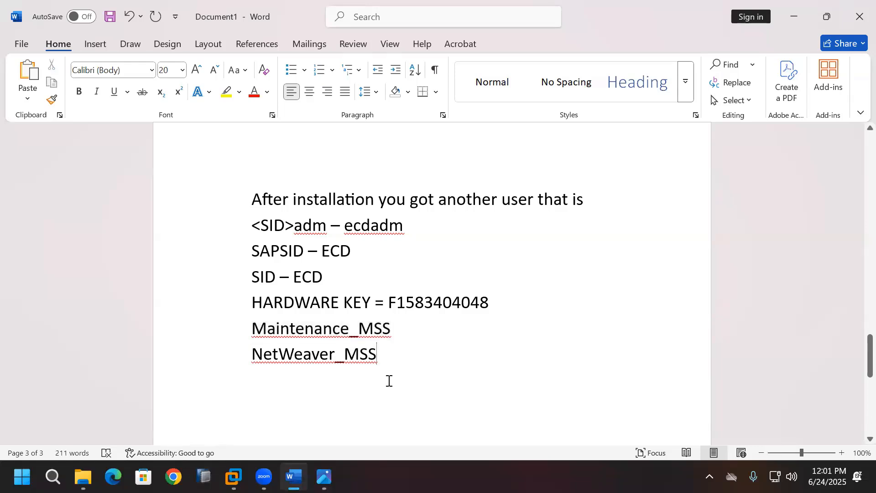
key(Return)
click(233, 476)
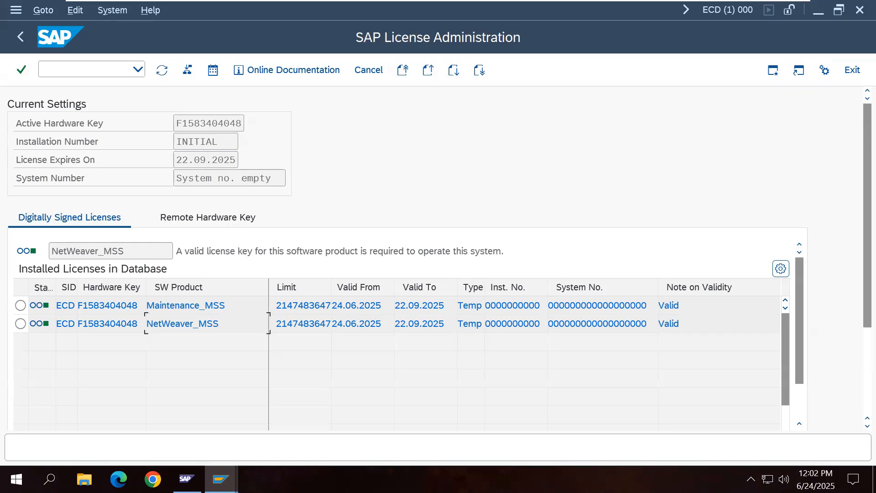
Step: Play the License video from New Volume (E:) full screen in VLC
click(767, 13)
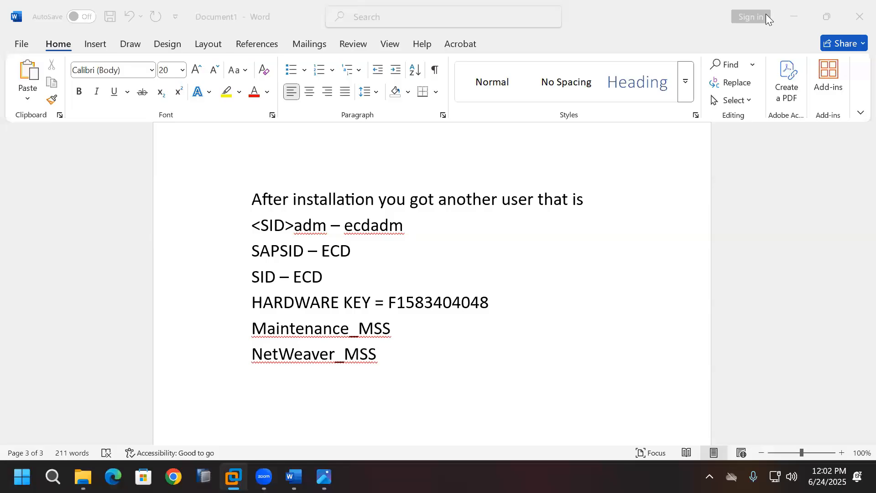
click(83, 477)
click(393, 274)
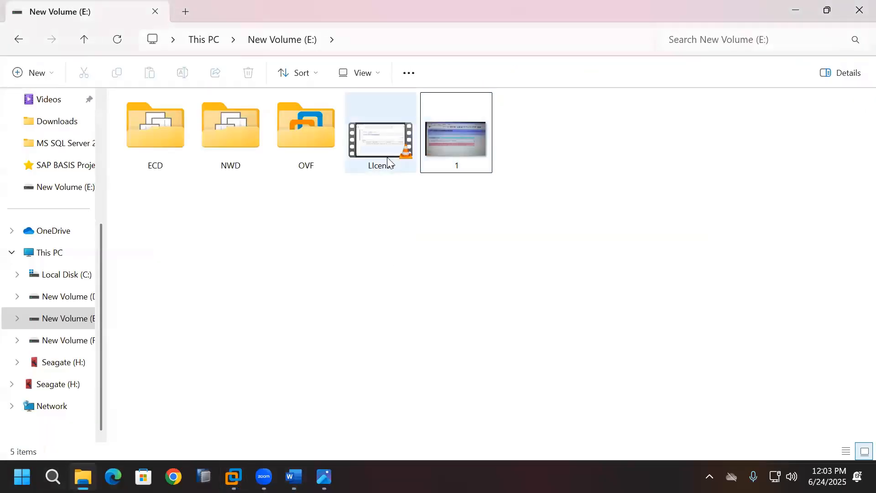
double_click(388, 160)
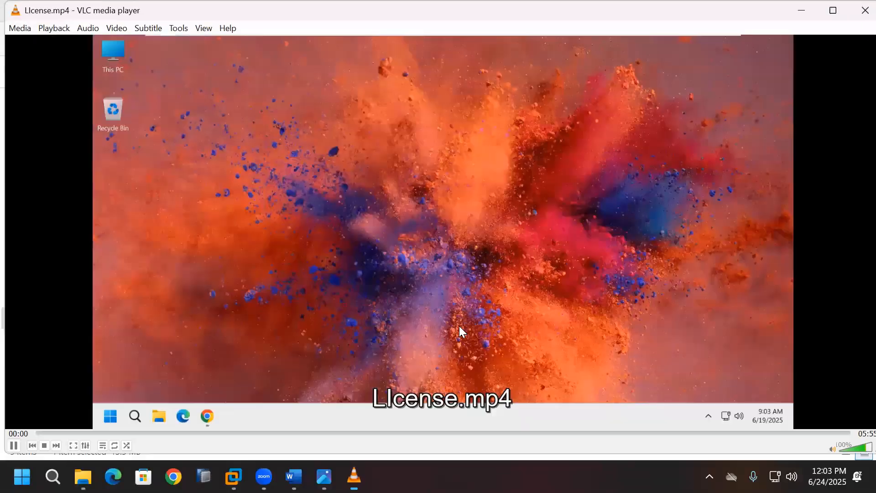
double_click(459, 325)
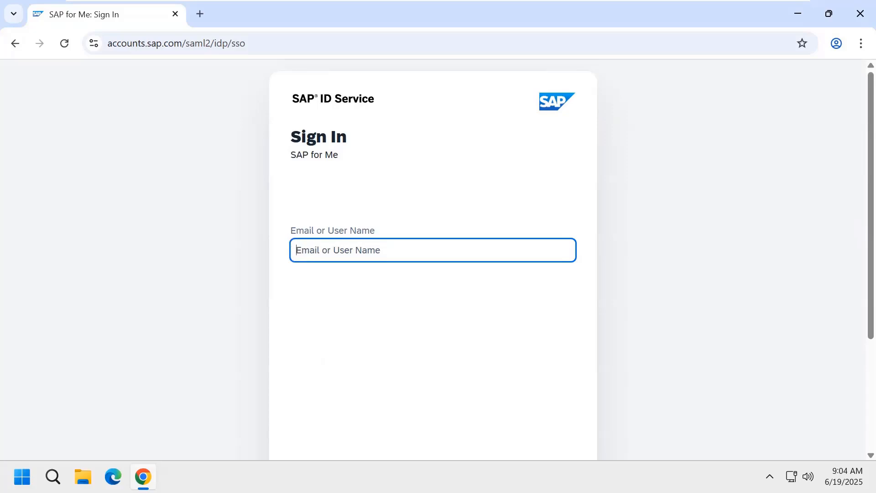
Step: Sign in to SAP for Me with the SAP Universal ID user name and password
key(ctrl+v)
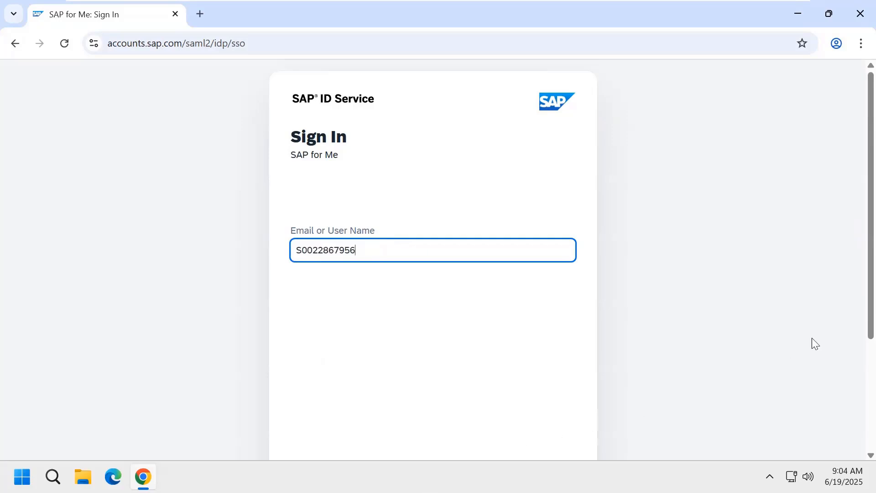
drag(871, 331, 872, 387)
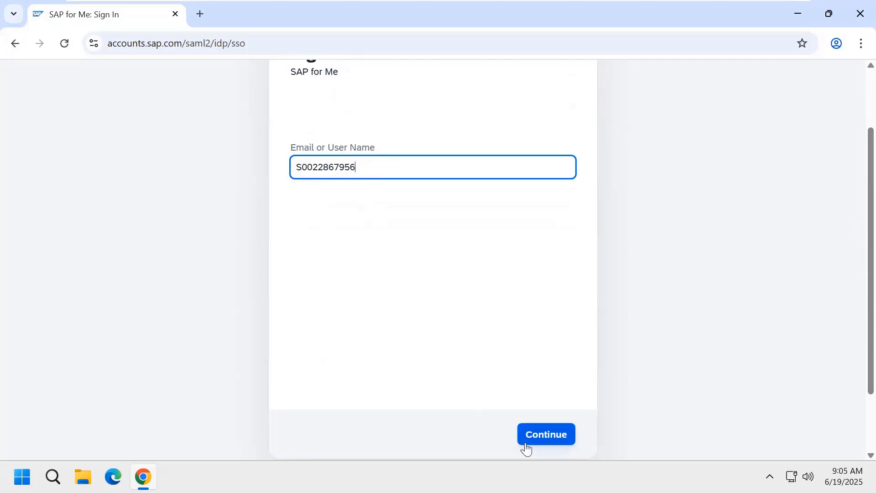
click(568, 445)
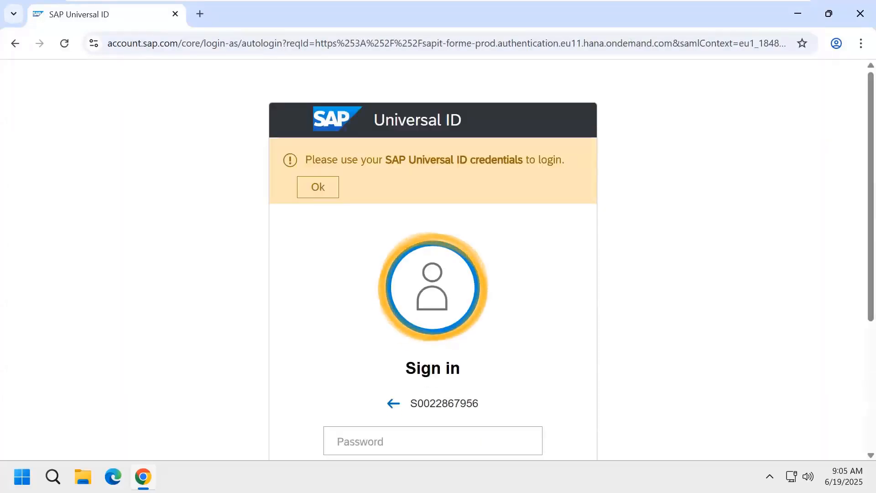
click(403, 445)
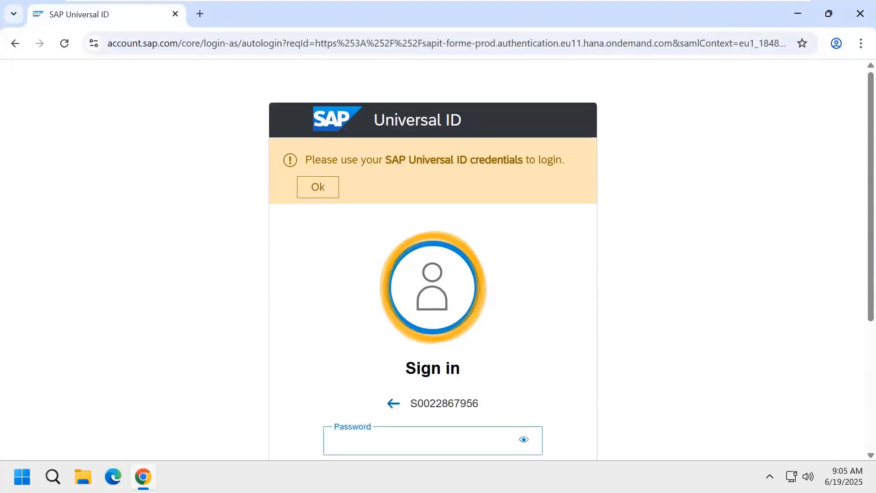
key(ctrl+v)
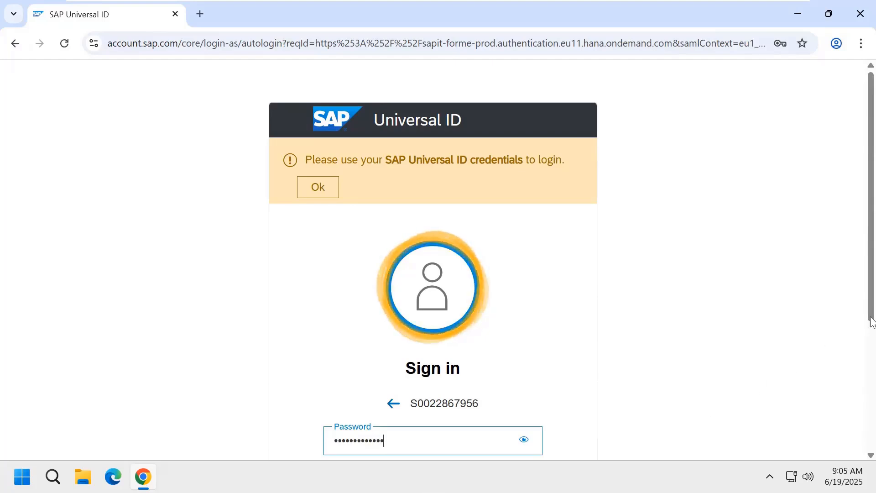
scroll(872, 329, down, 1)
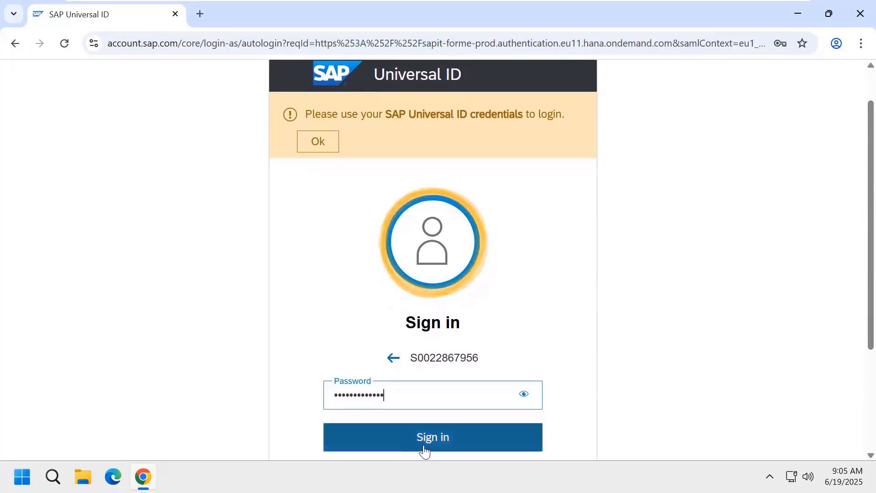
click(447, 449)
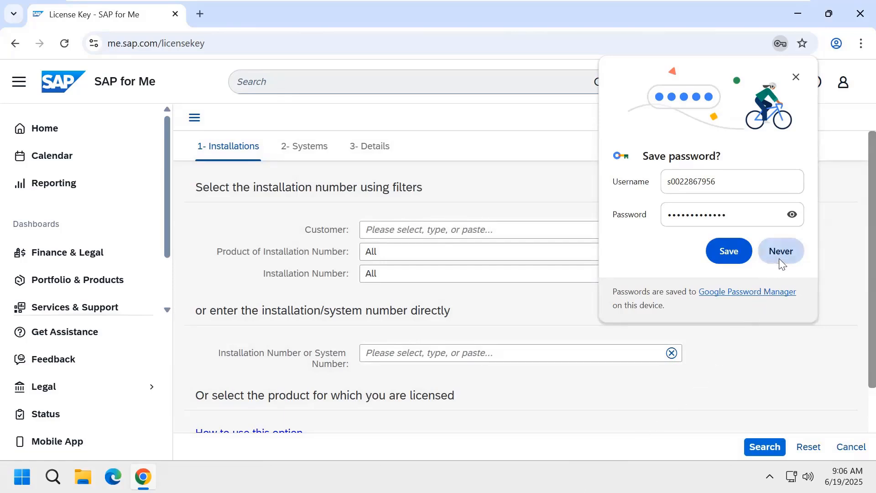
Step: Decline saving the password, choose installation 21165178 - T_ERP, and add a new system
click(795, 258)
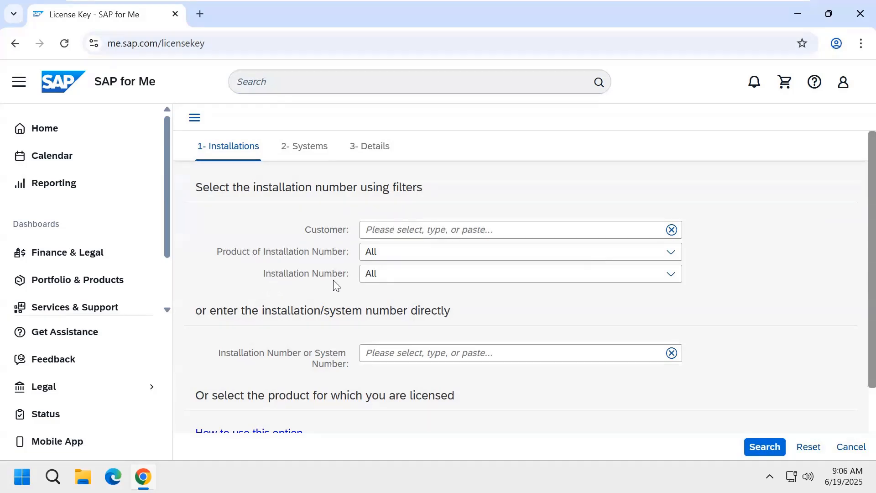
click(671, 274)
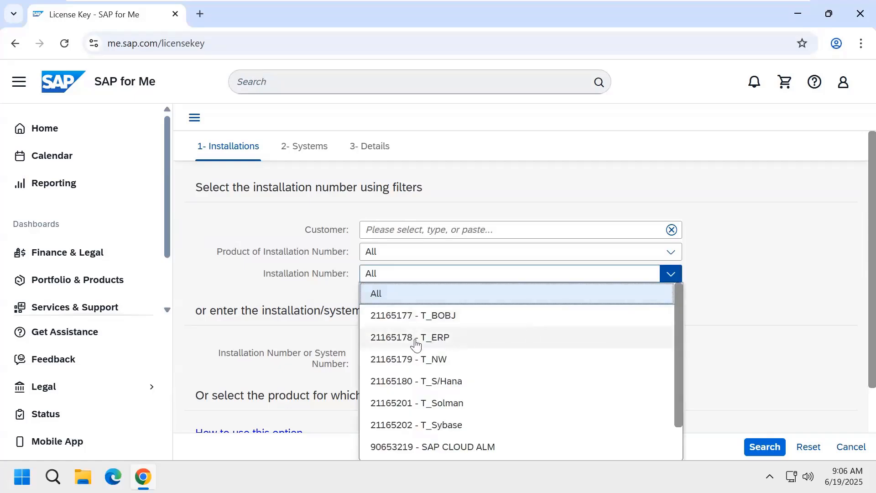
click(445, 343)
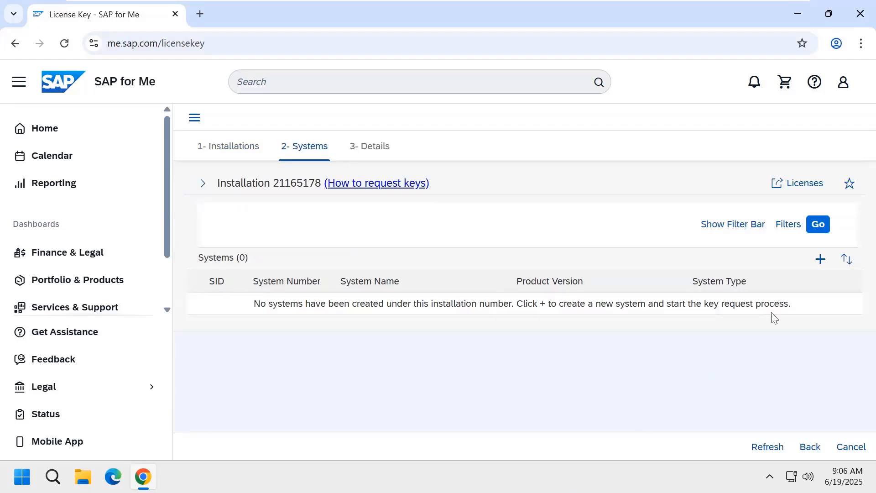
click(820, 269)
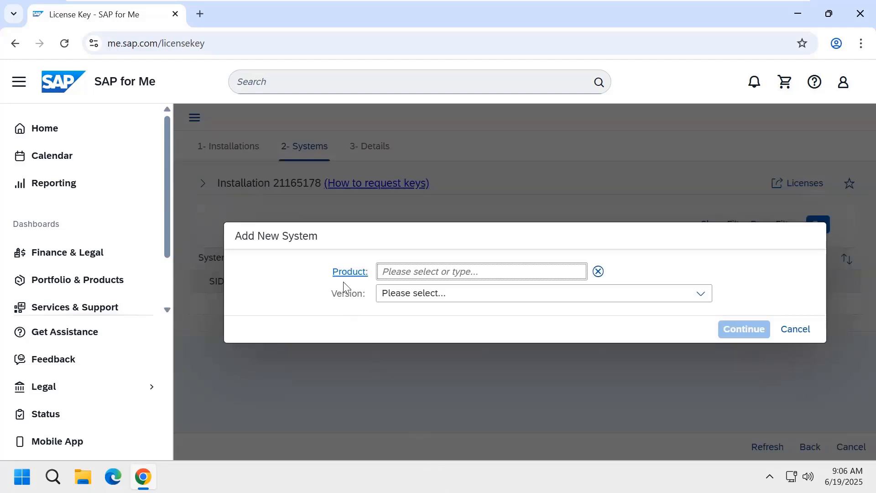
Step: Choose product SAP NetWeaver and version SAP NetWeaver 7.5 for the new system
click(522, 272)
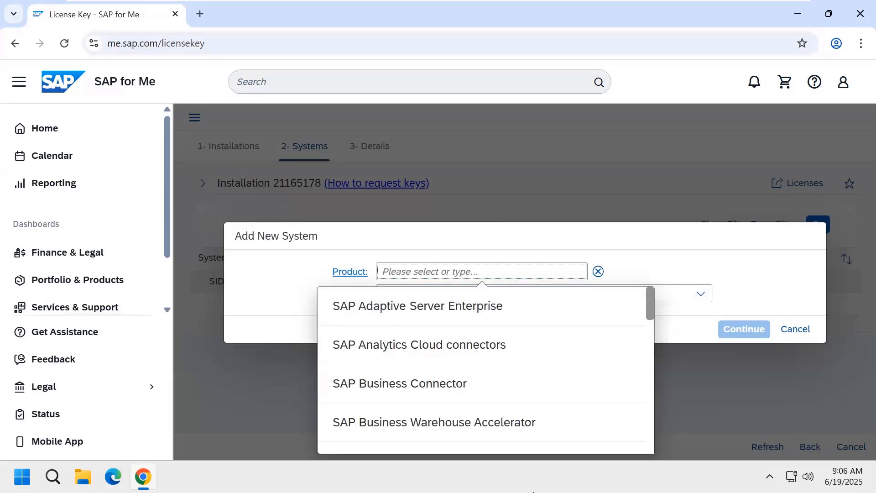
drag(651, 311, 648, 384)
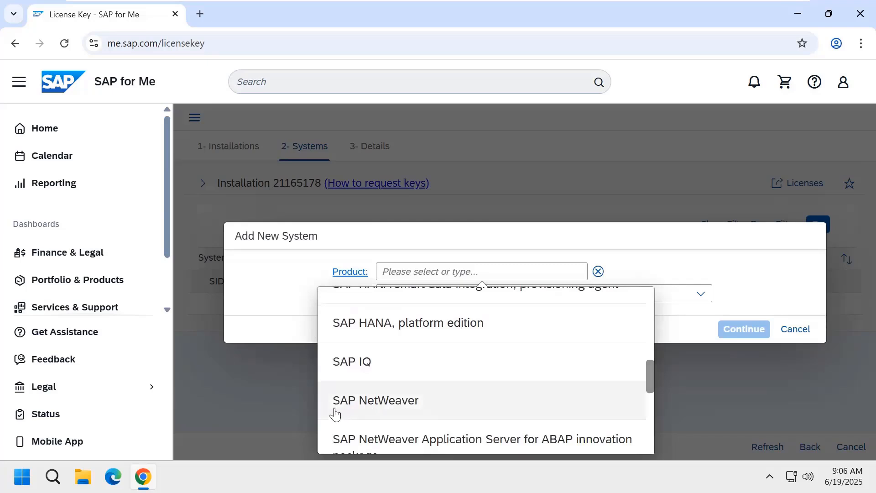
click(416, 413)
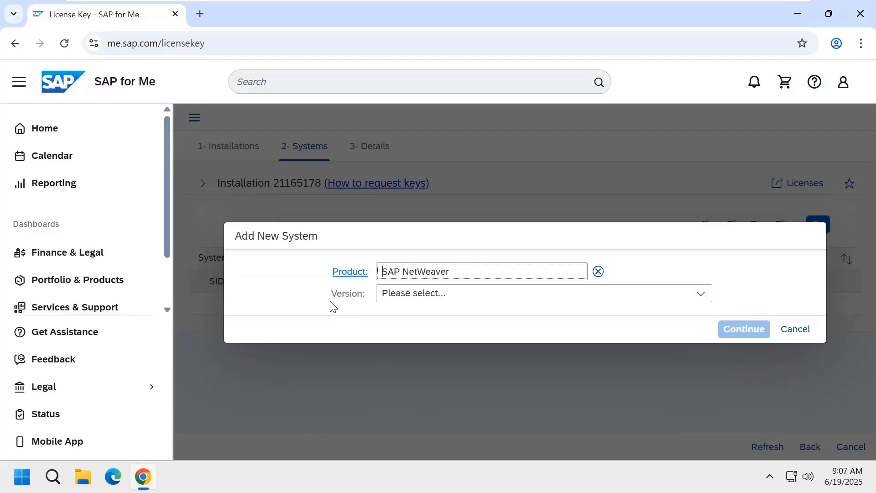
click(701, 301)
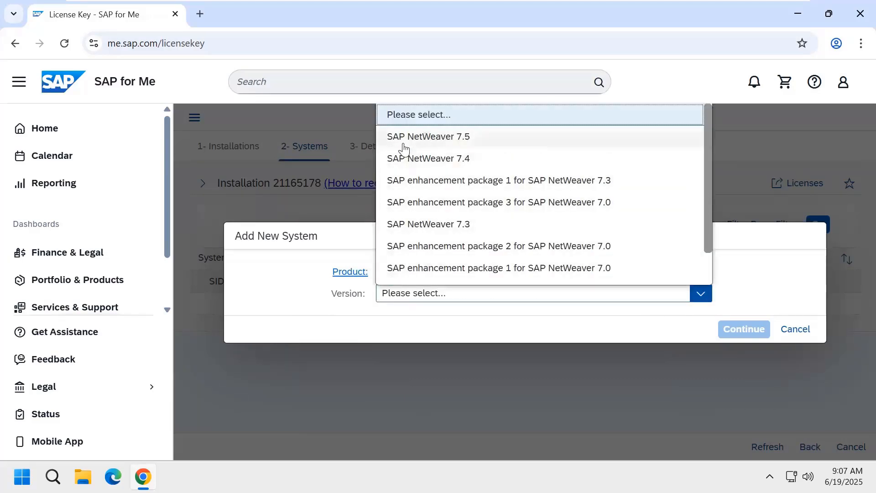
click(460, 143)
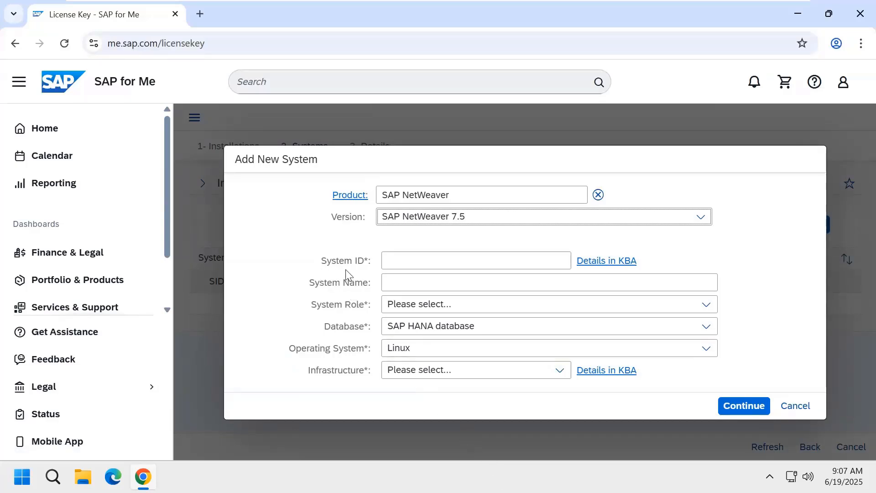
Step: Enter System ID ECD and System Name 'Training system'
click(401, 263)
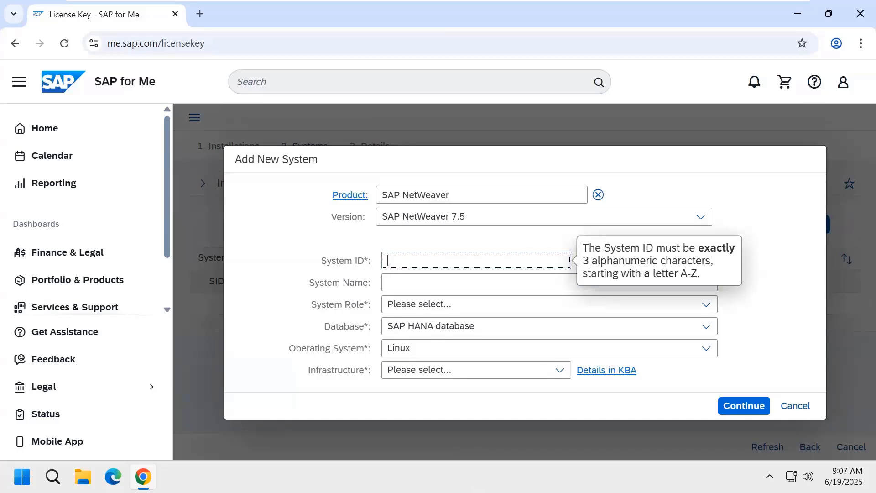
text(ECD)
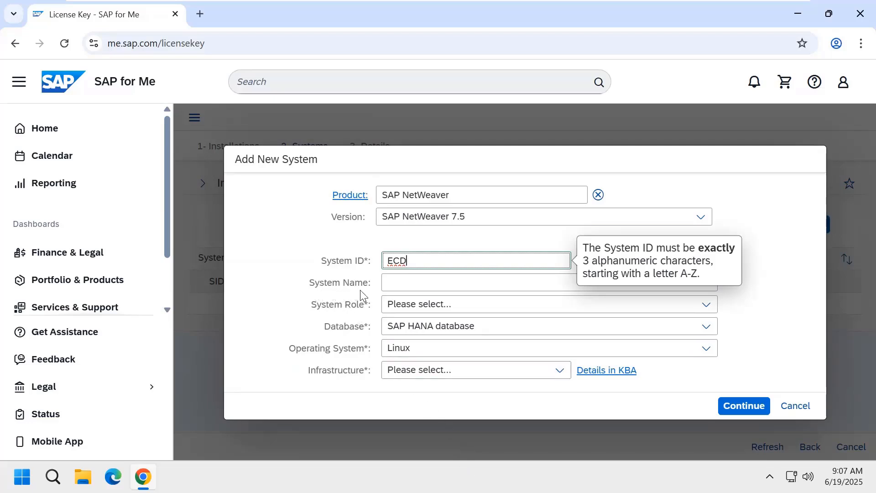
click(408, 284)
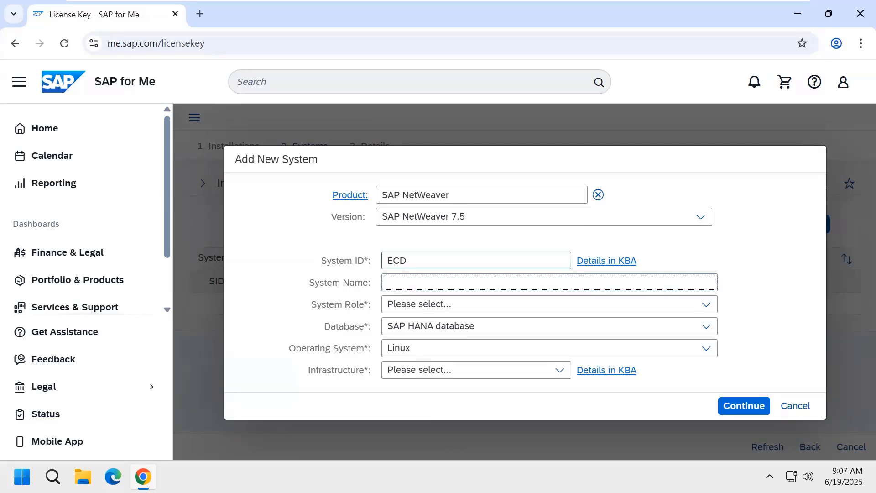
text(Training system)
click(707, 309)
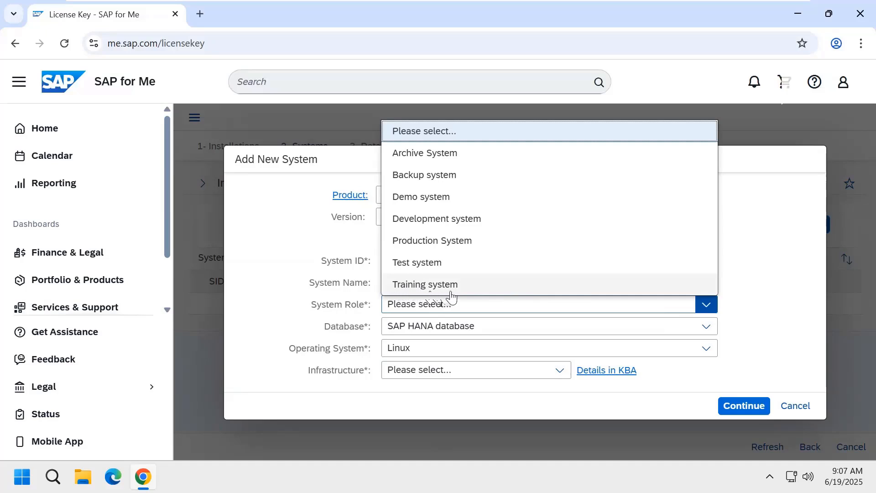
Step: Set role Training system, Microsoft SQL Server, Microsoft Windows, Private - On Premise, then continue
click(420, 290)
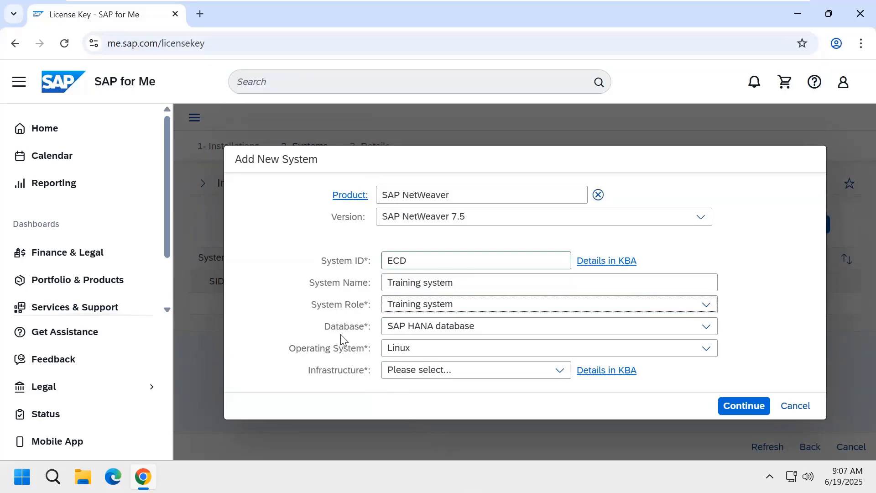
click(705, 333)
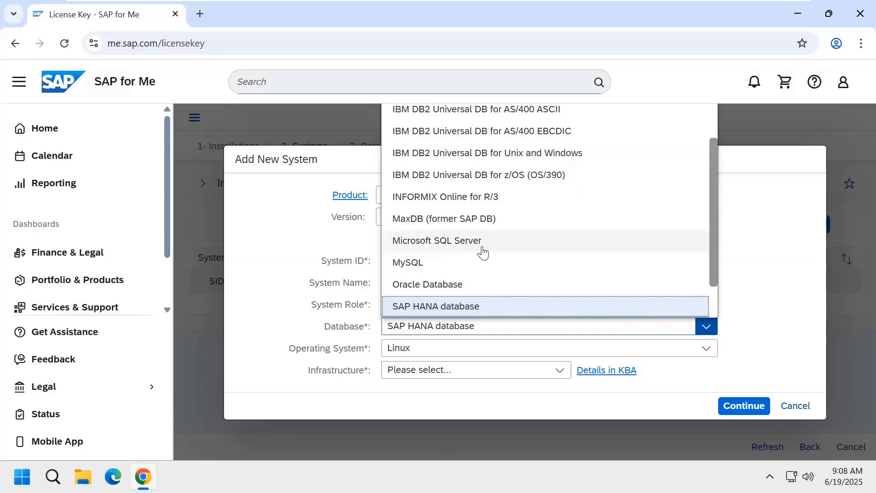
click(480, 247)
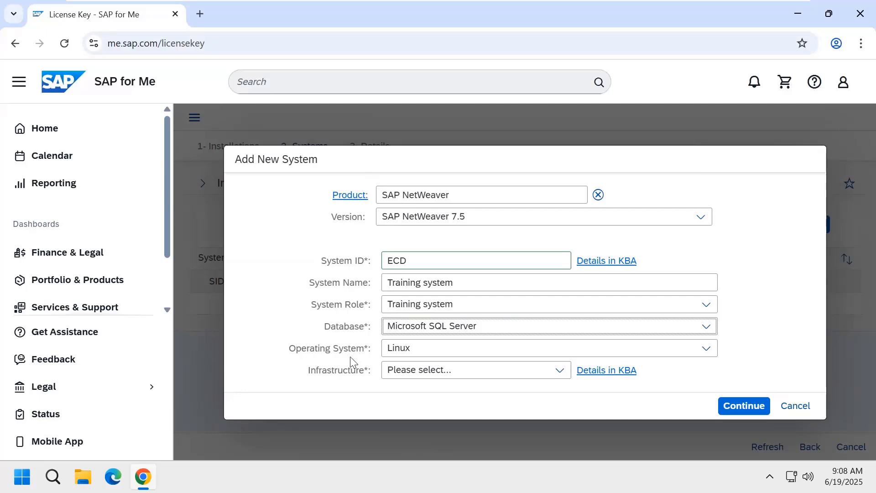
click(706, 350)
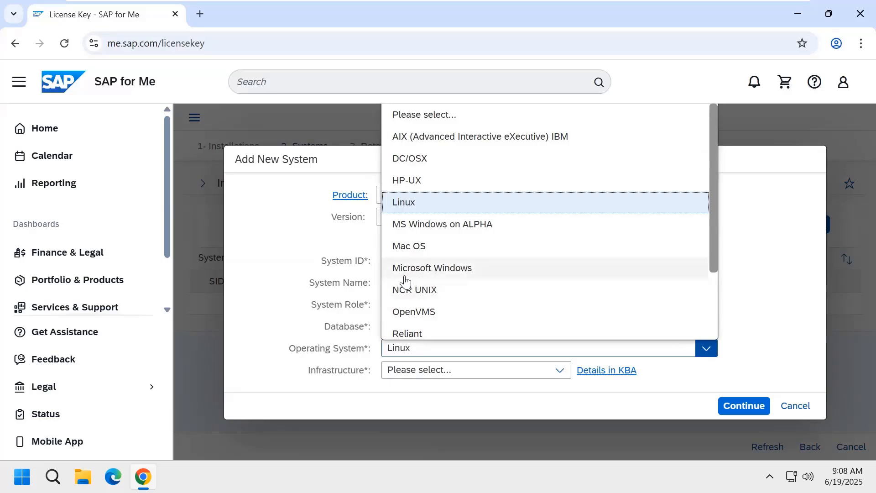
click(470, 268)
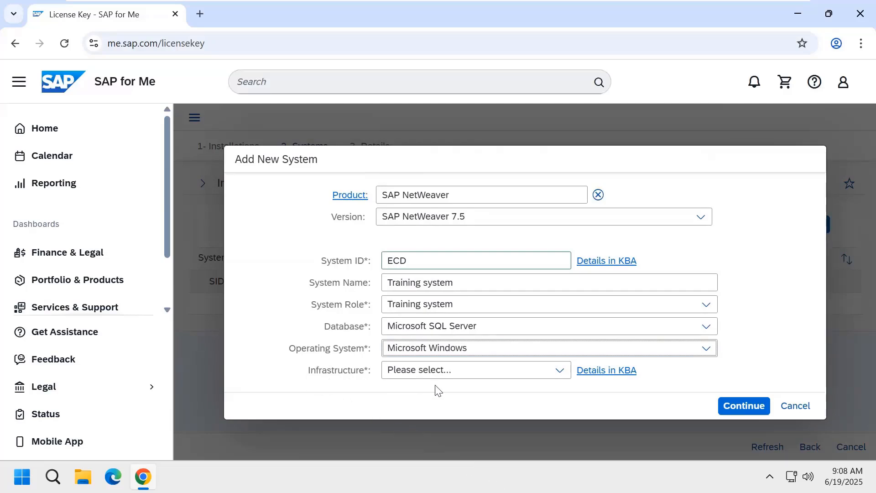
click(561, 370)
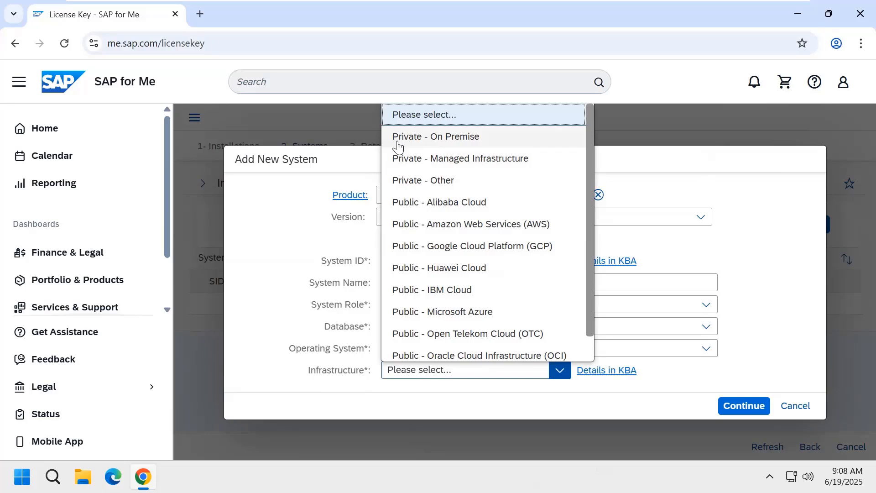
click(474, 144)
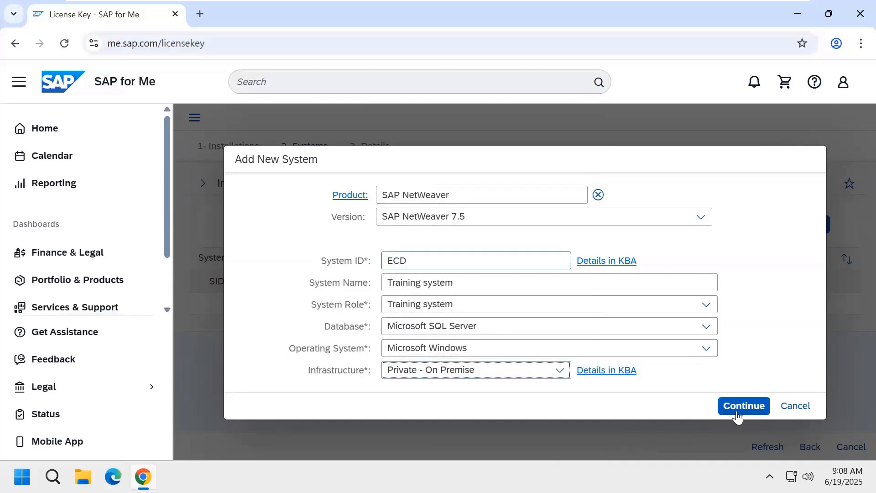
click(758, 413)
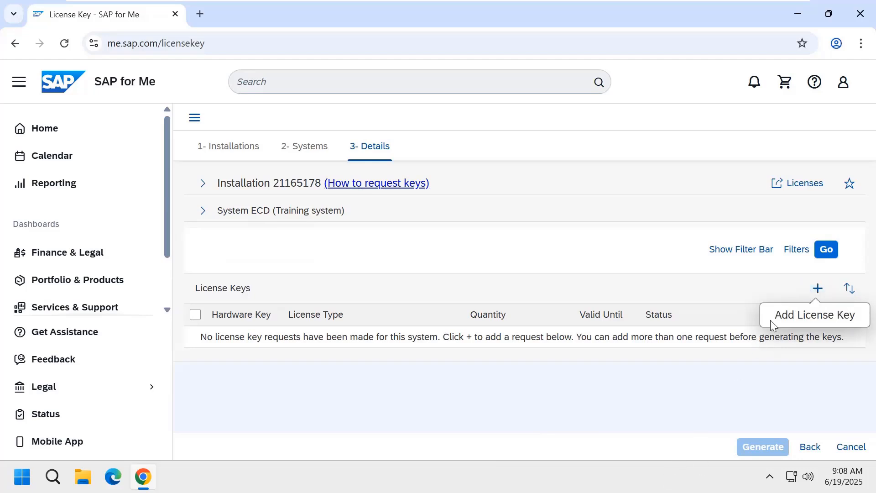
Step: Request a Standard ABAP license key for the pasted hardware key, valid until 31-12-9999
click(811, 295)
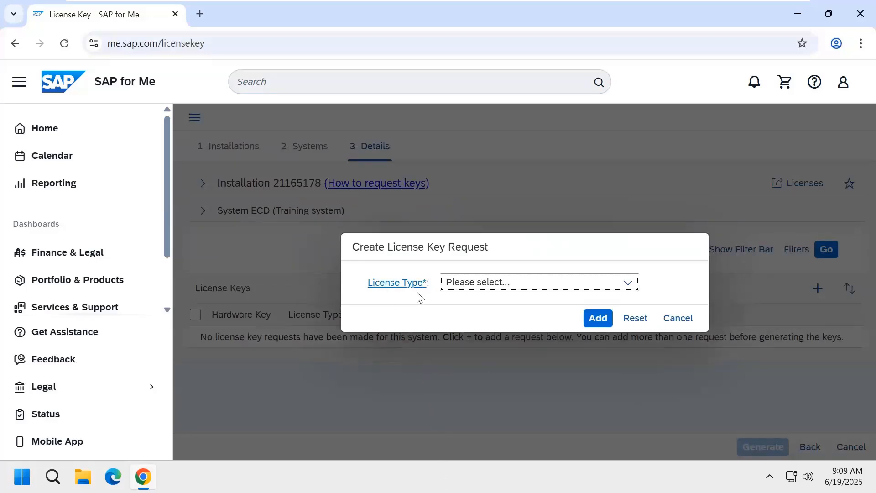
click(628, 283)
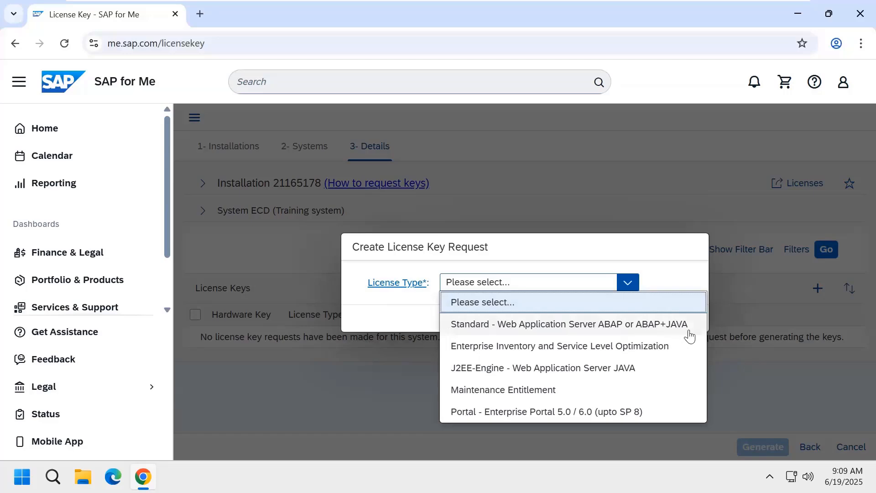
click(672, 330)
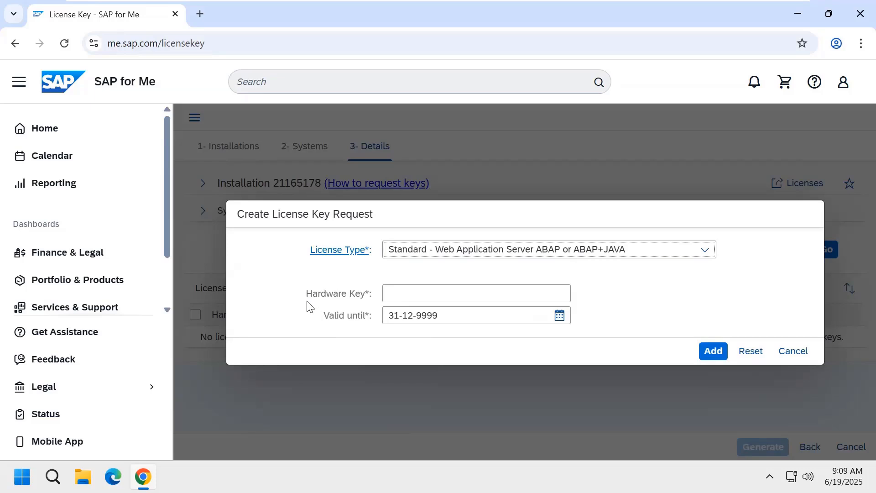
click(410, 293)
key(ctrl+v)
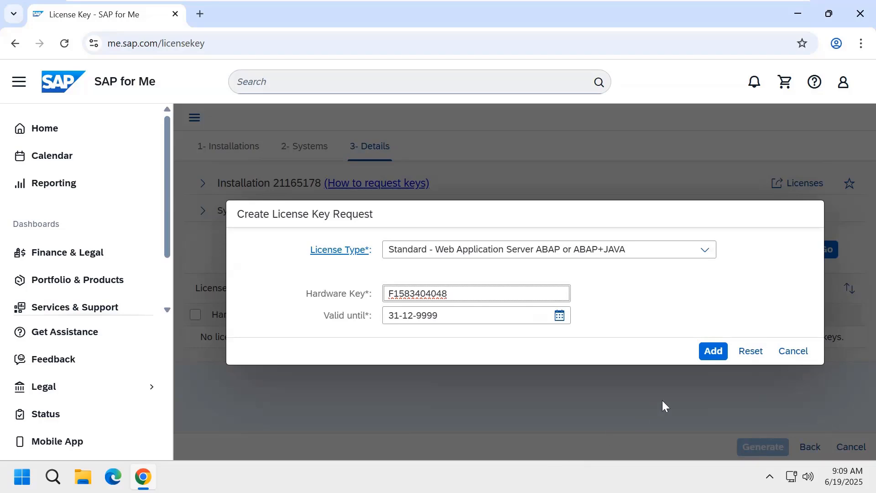
click(713, 351)
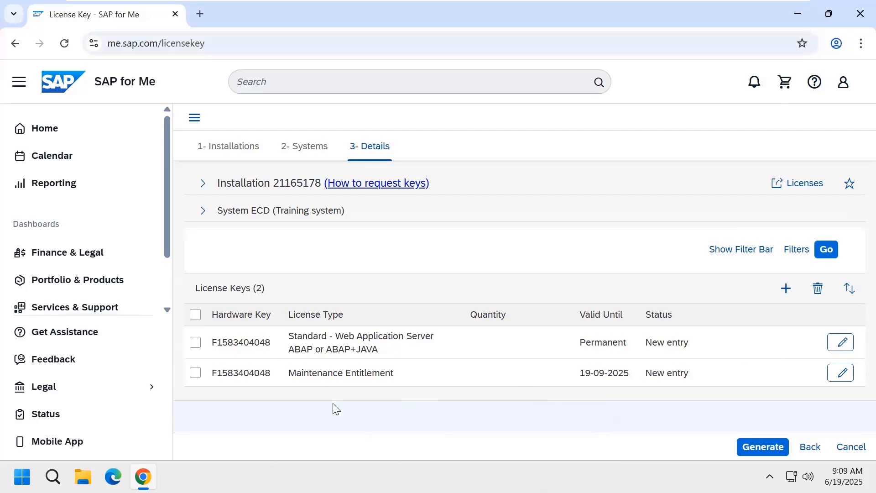
click(196, 315)
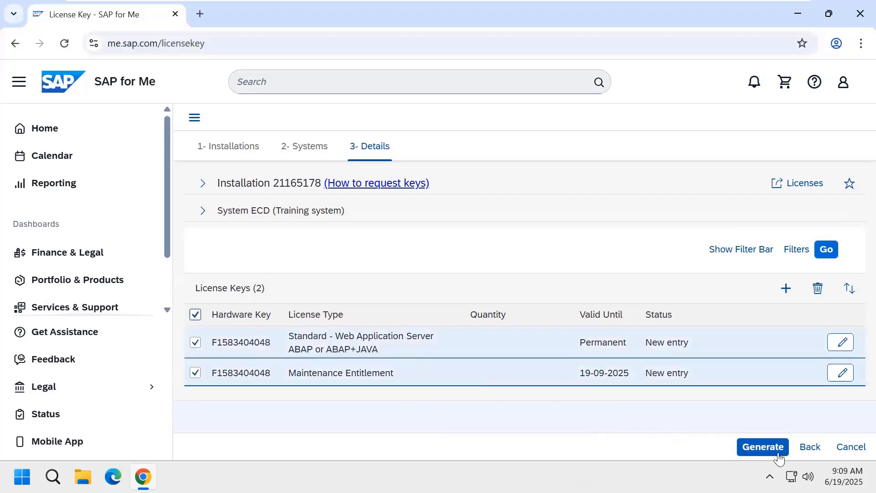
Step: Generate both license keys and download them as ECD.txt
click(756, 449)
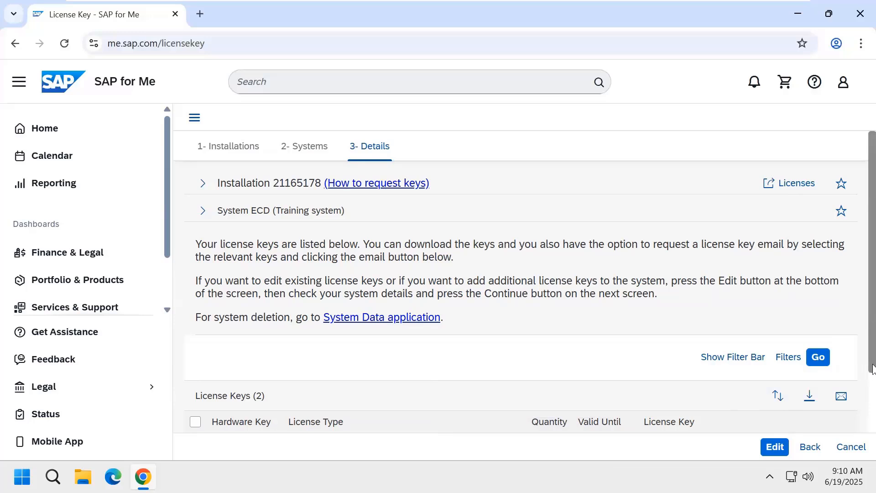
drag(873, 371, 874, 433)
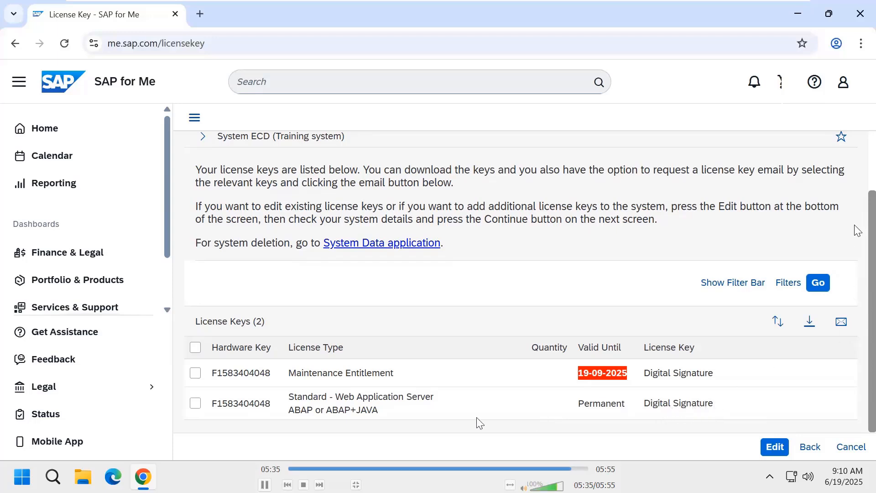
click(195, 347)
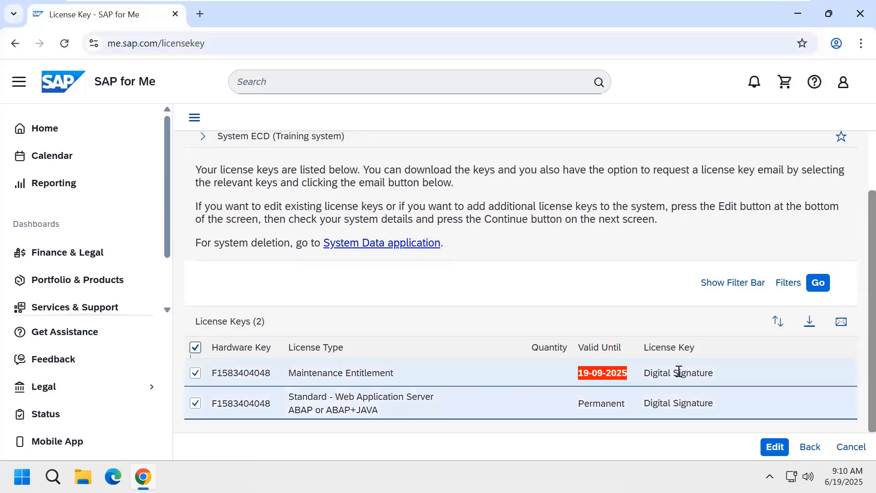
click(809, 331)
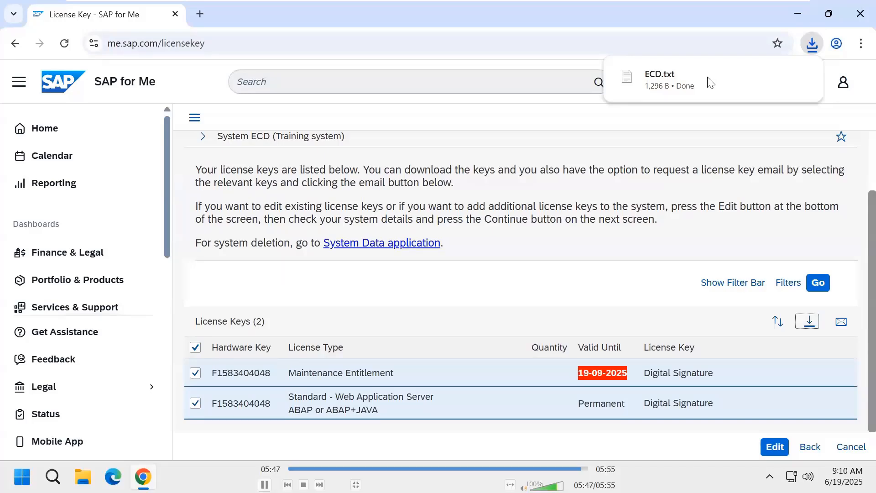
double_click(675, 304)
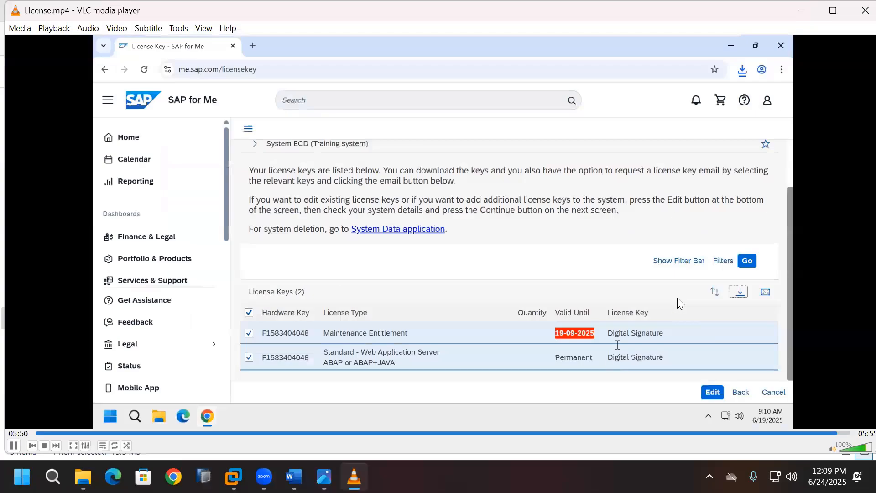
Step: Close VLC and open Local Disk (D:) in the VM's File Explorer
click(856, 14)
click(604, 286)
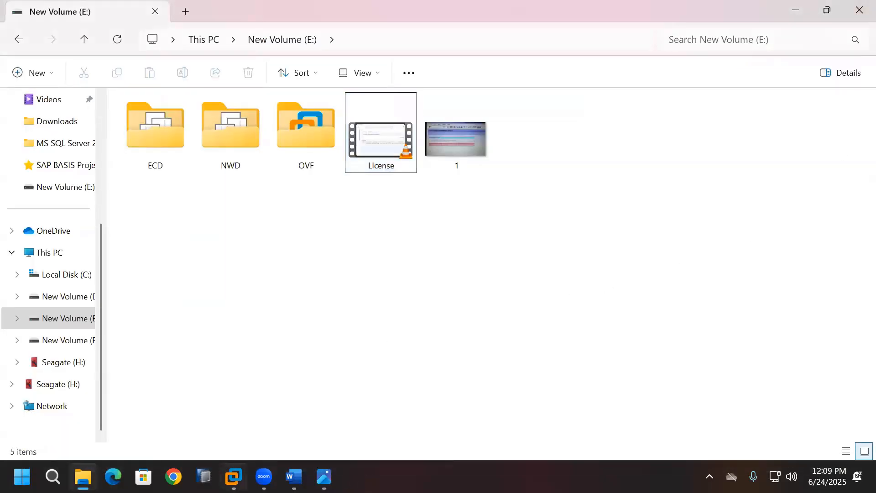
click(234, 477)
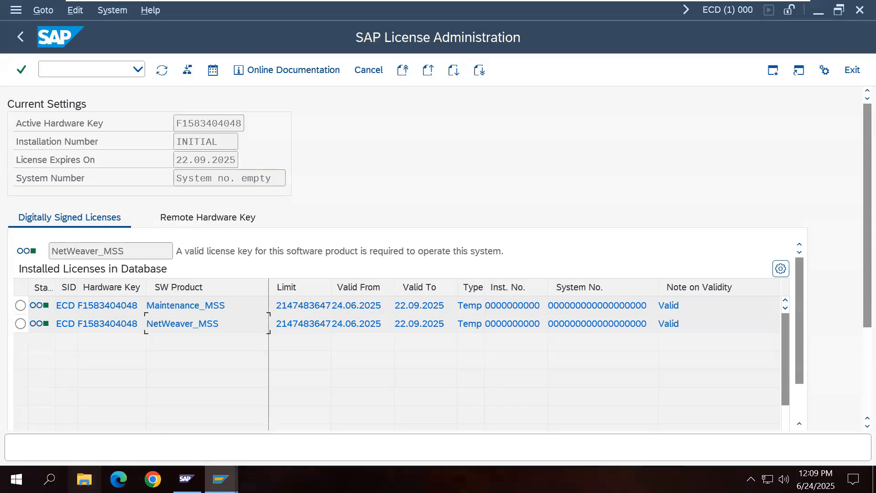
key(alt+Tab)
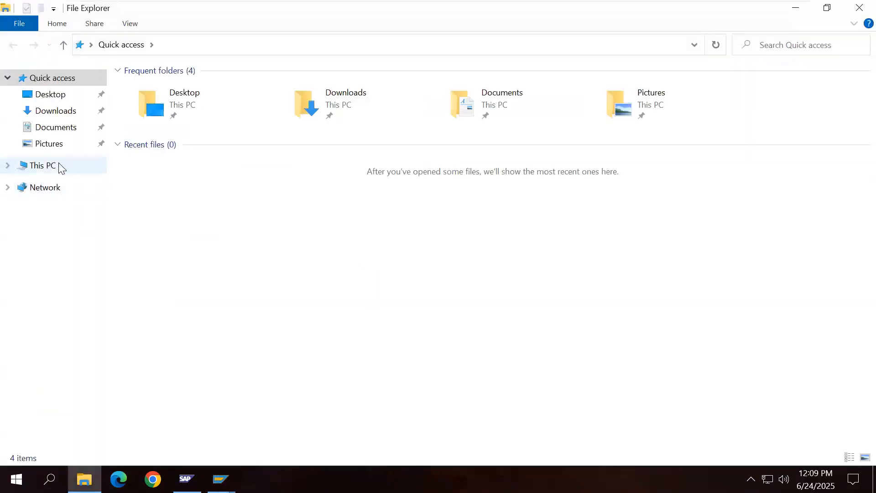
click(60, 165)
double_click(360, 201)
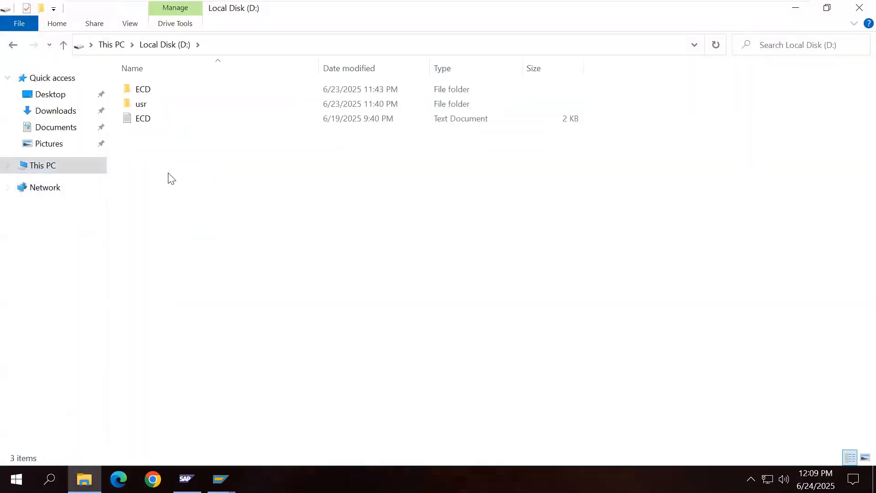
Step: Review the NetWeaver_MSS and Maintenance_MSS blocks in ECD.txt, then close Notepad
double_click(143, 120)
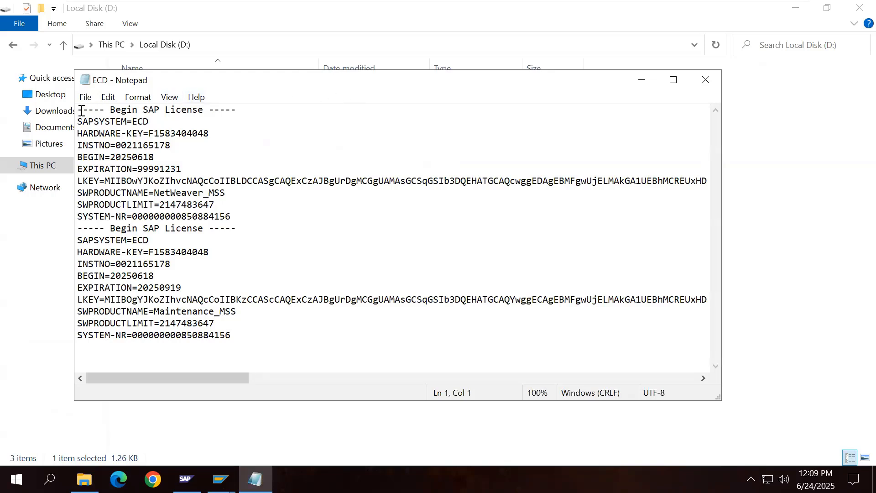
drag(78, 109, 234, 215)
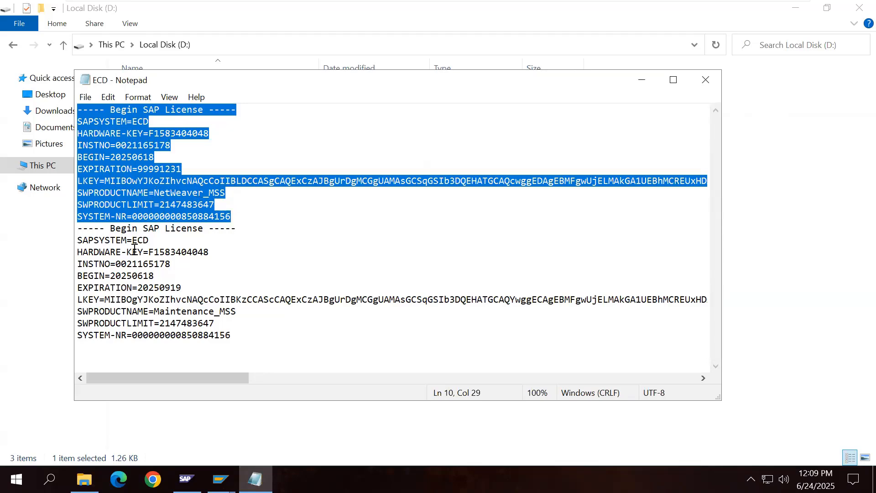
drag(78, 230, 237, 337)
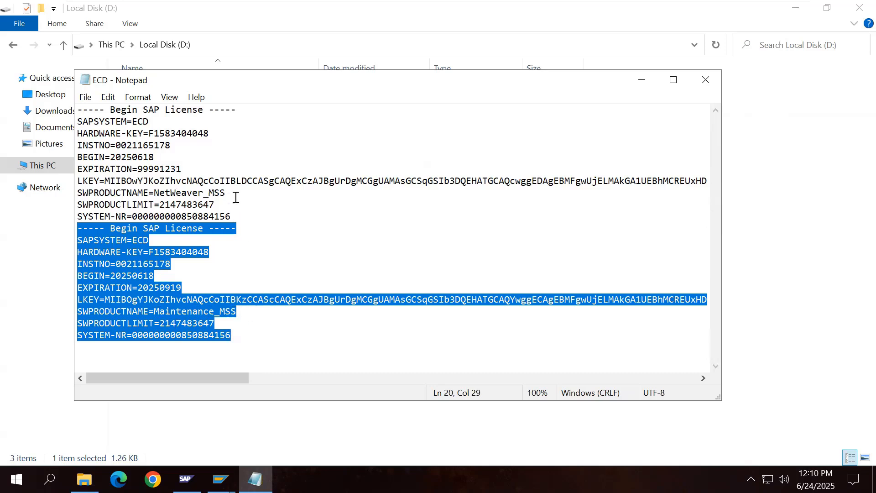
click(705, 80)
click(140, 144)
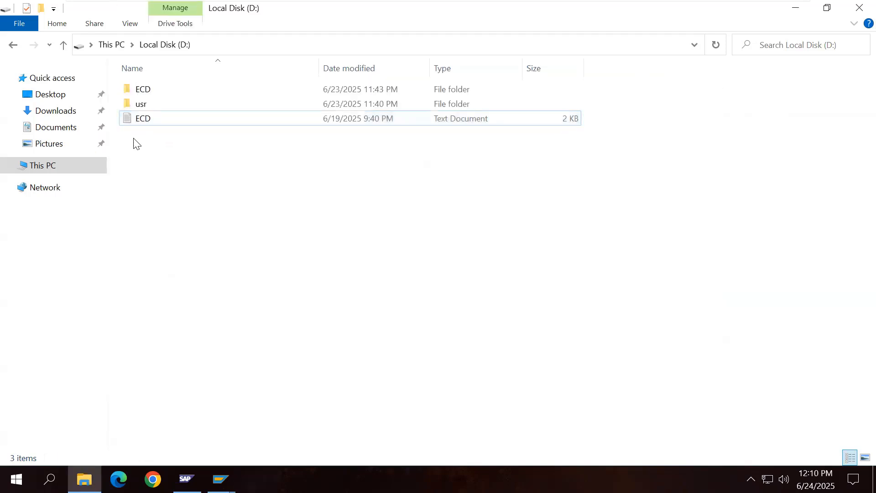
Step: Start a new license installation in SLICENSE and load D:\ECD.txt
mouse_move(220, 478)
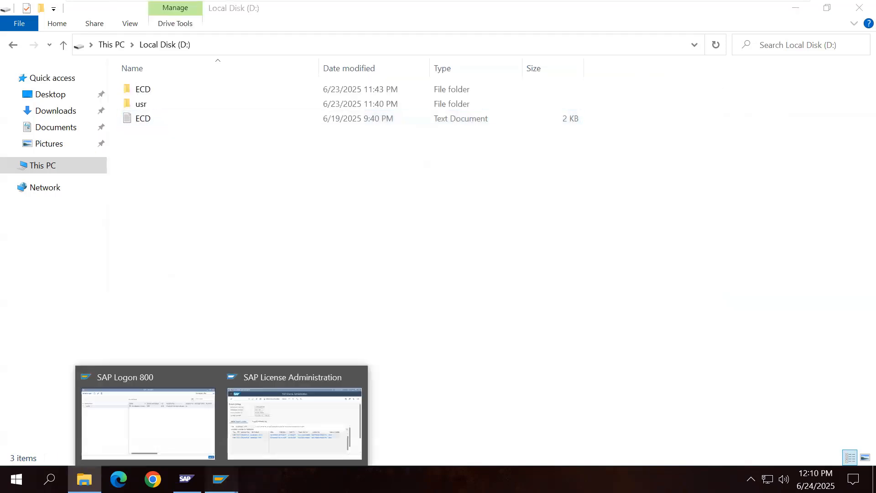
click(297, 447)
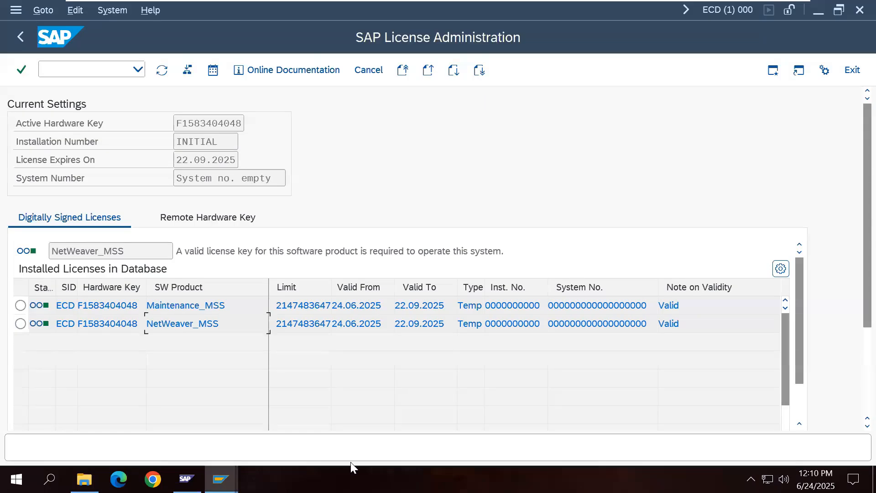
click(187, 70)
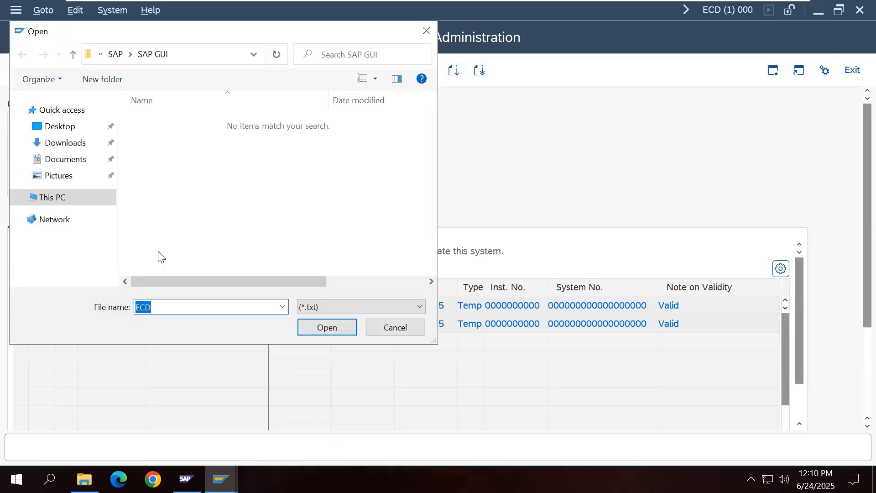
click(103, 203)
click(433, 259)
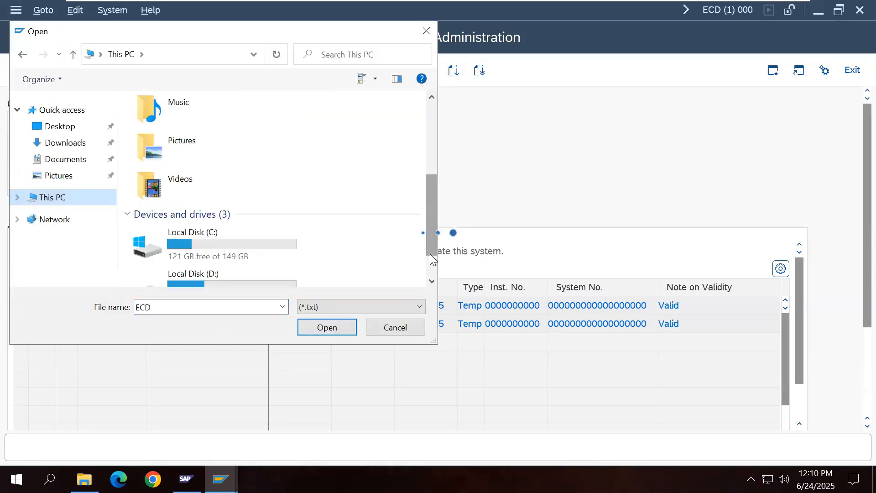
double_click(249, 276)
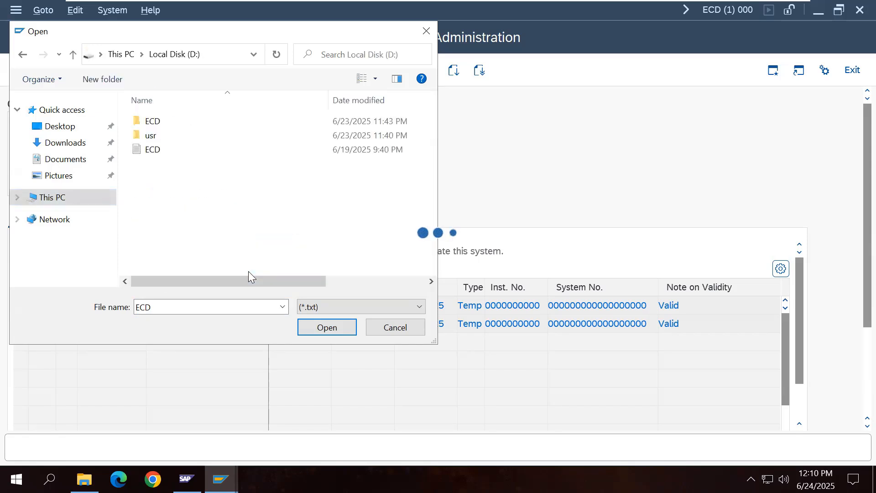
click(163, 151)
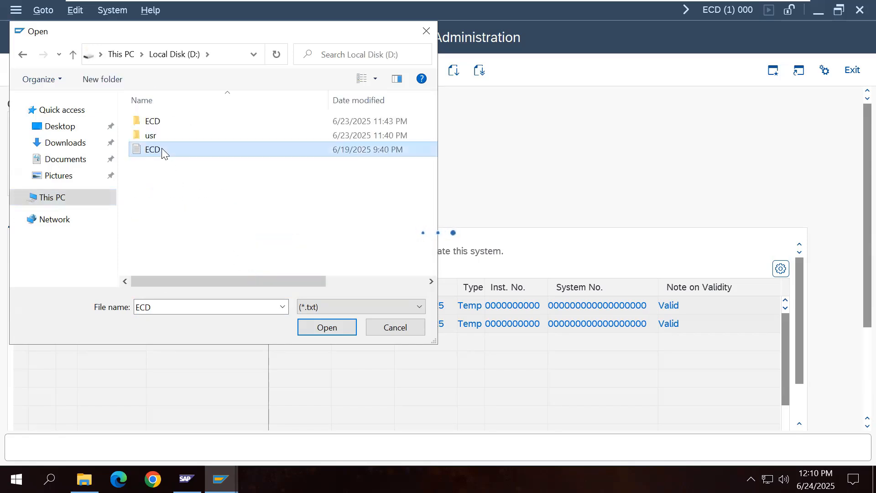
click(325, 327)
Step: Allow access to the license file with Remember My Decision, and confirm the installation
click(231, 231)
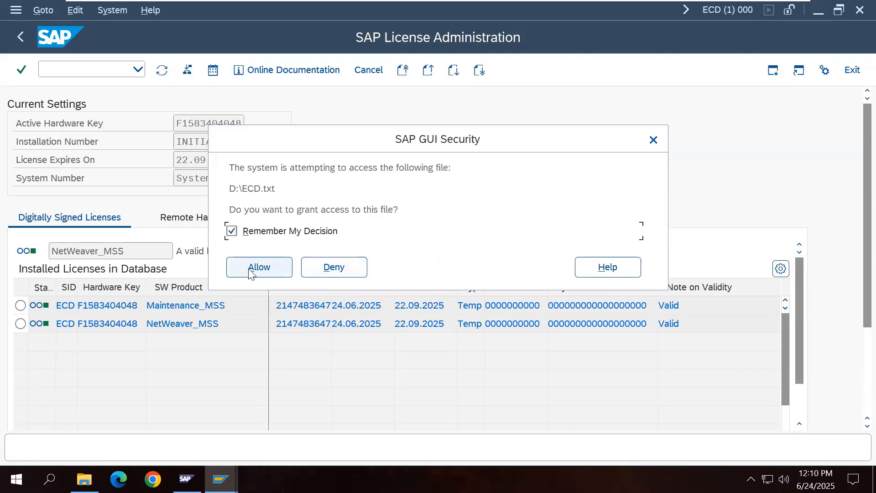
drag(372, 146, 428, 146)
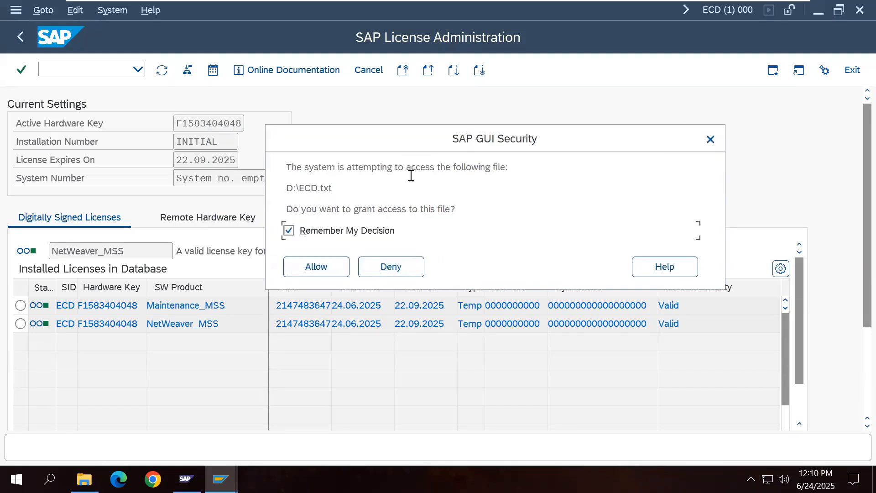
click(324, 274)
click(317, 266)
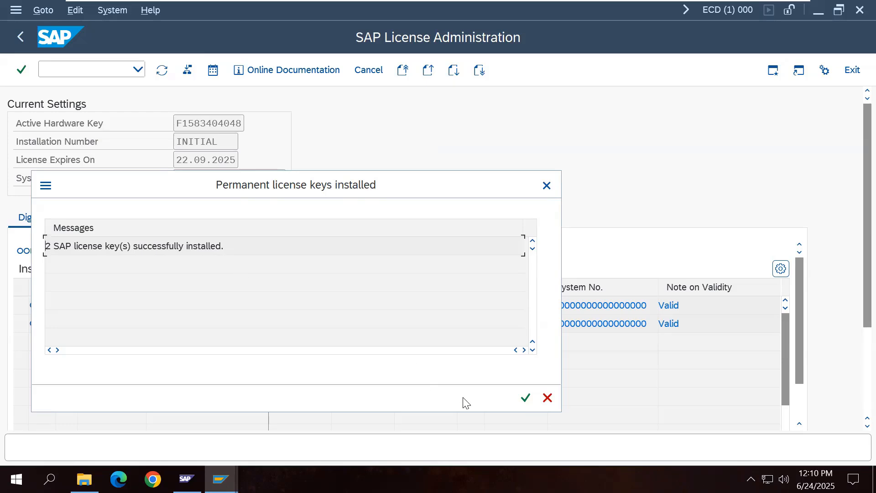
click(525, 398)
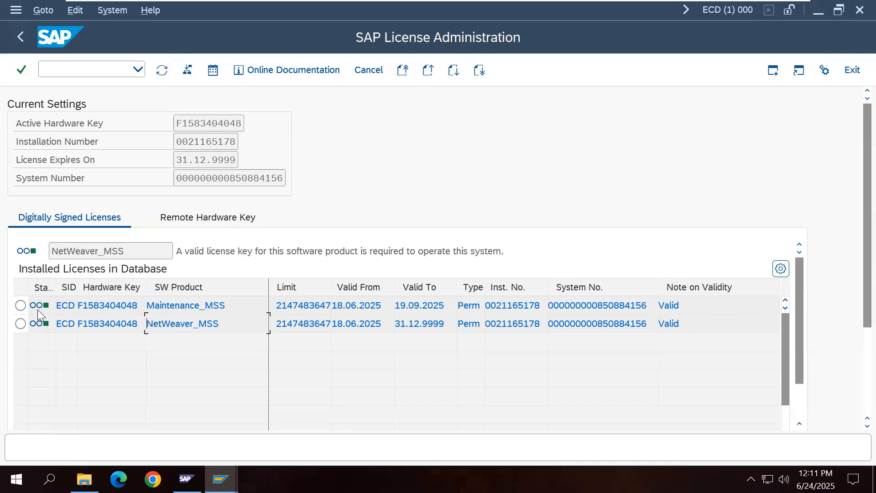
Step: Leave License Administration for the SAP Easy Access menu of ECD client 000
mouse_move(42, 312)
click(23, 44)
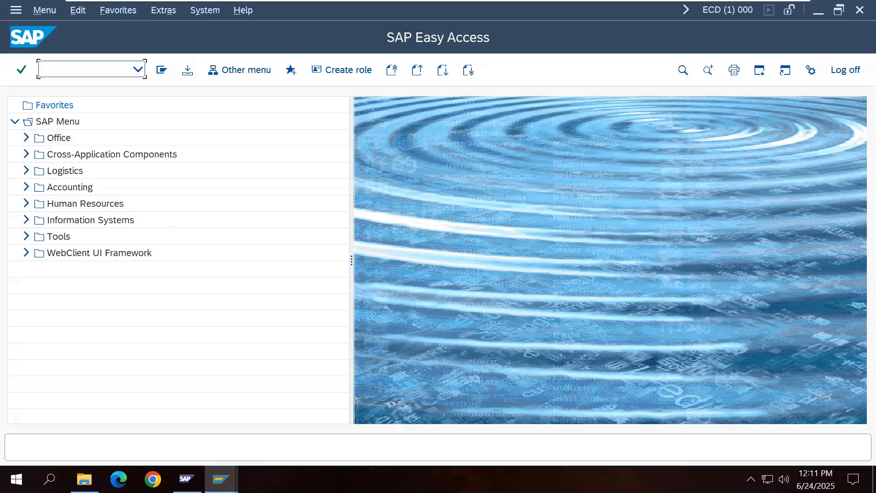
mouse_move(574, 1)
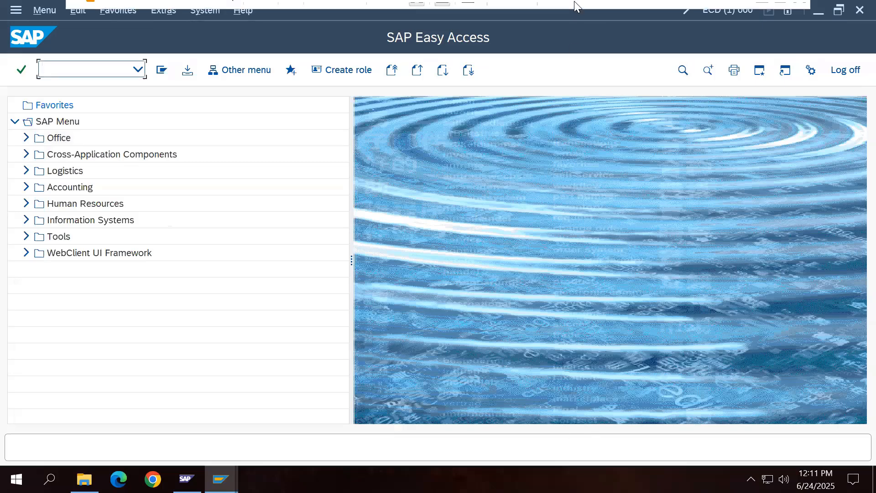
click(762, 12)
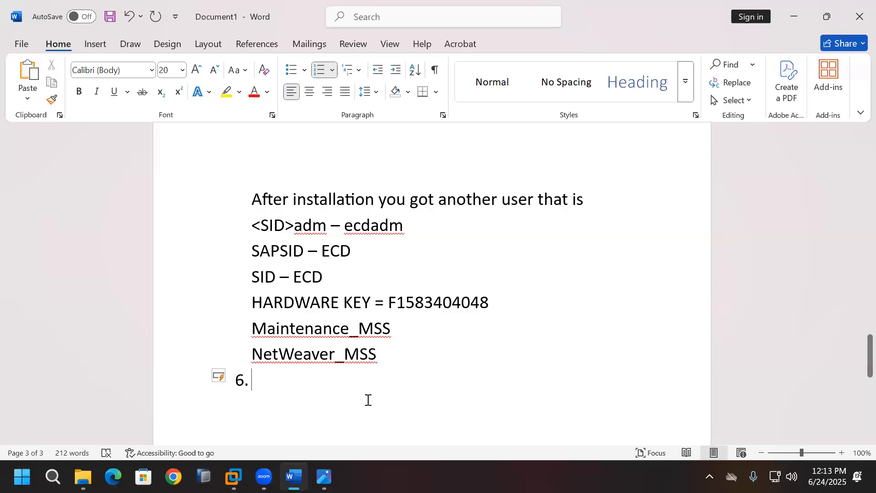
click(234, 477)
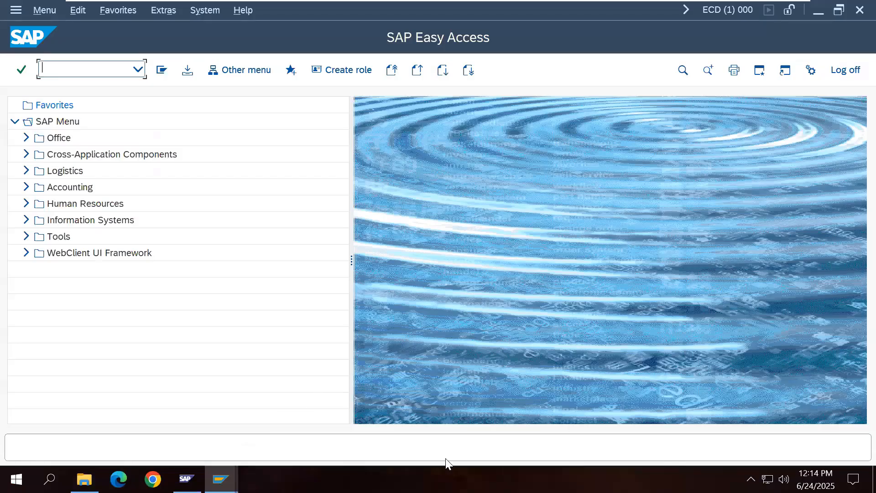
Step: Add note item 6 'Import Profiles - RZ10' with RZ10 in bold
mouse_move(633, 5)
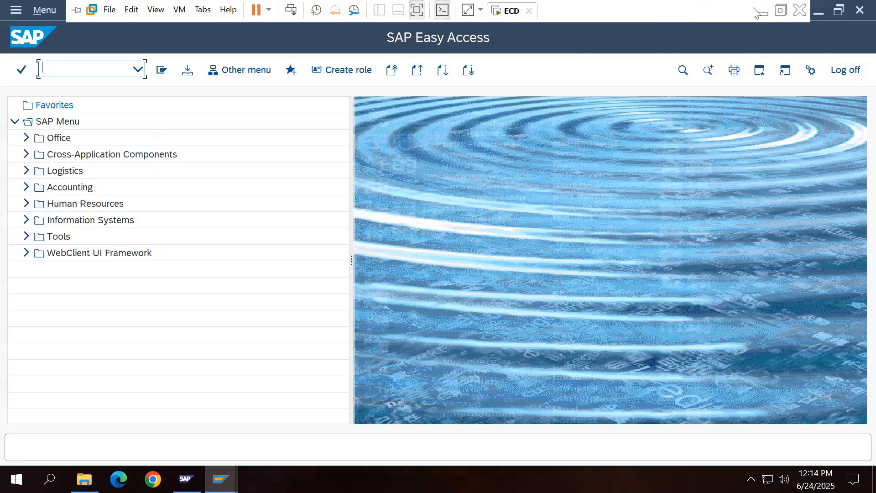
click(761, 12)
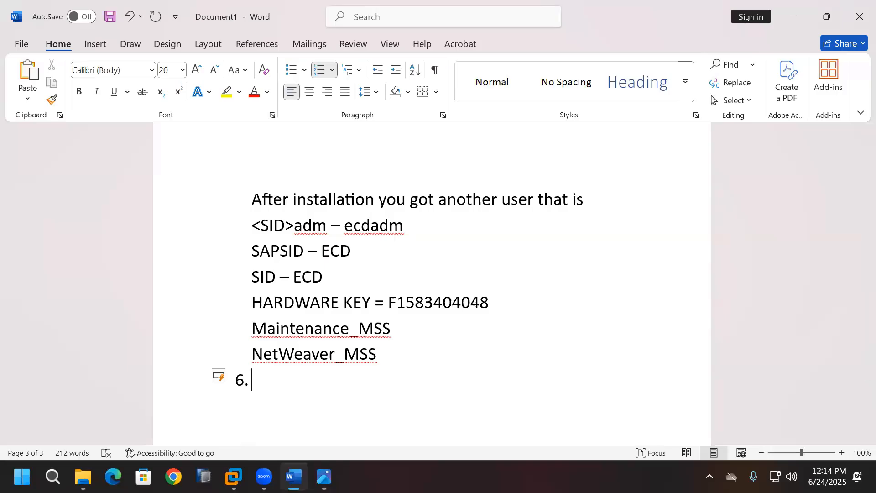
text(Import Profi)
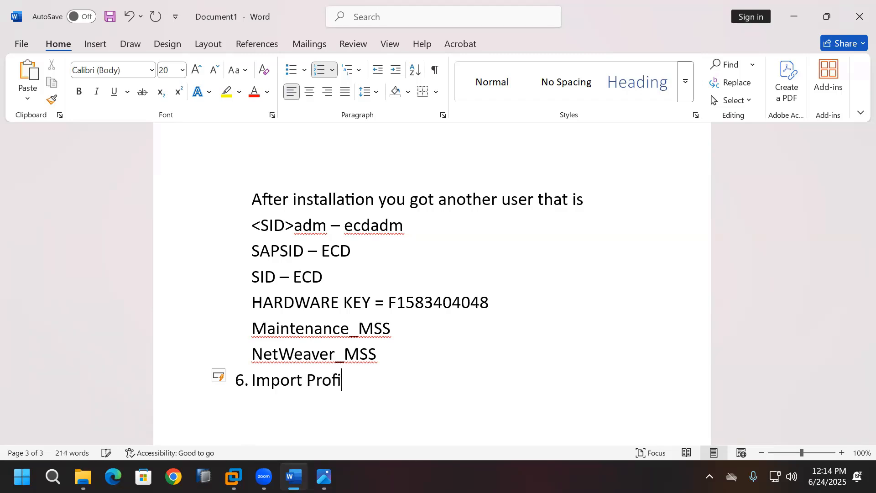
text(les -)
text( RZ10)
key(Return)
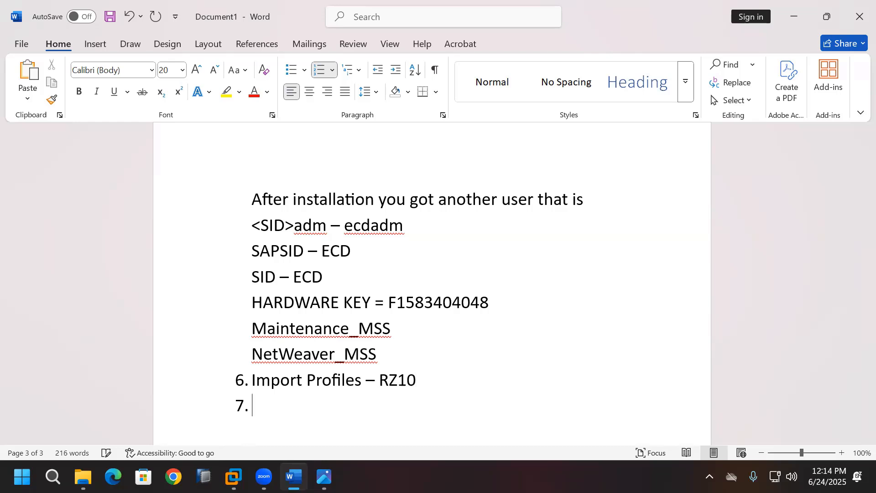
double_click(381, 379)
click(79, 92)
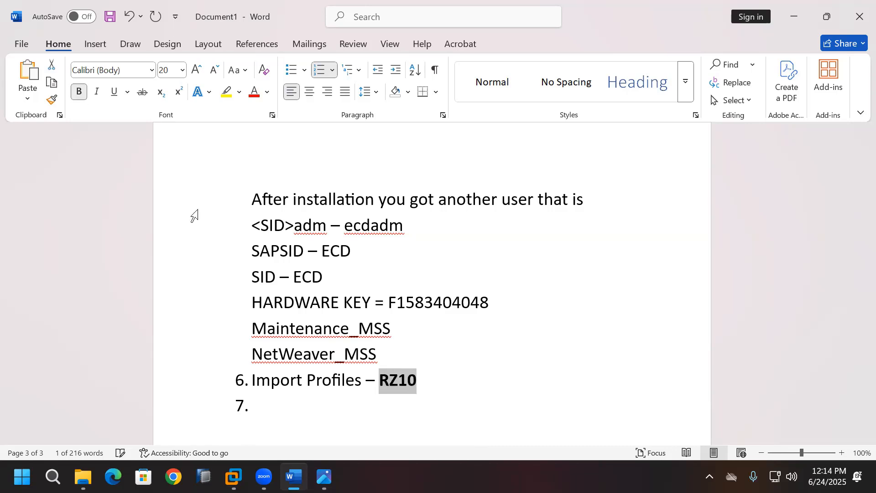
Step: Begin an unnumbered line 'Operating System Level/File System -' below item 6
click(305, 405)
scroll(324, 403, down, 2)
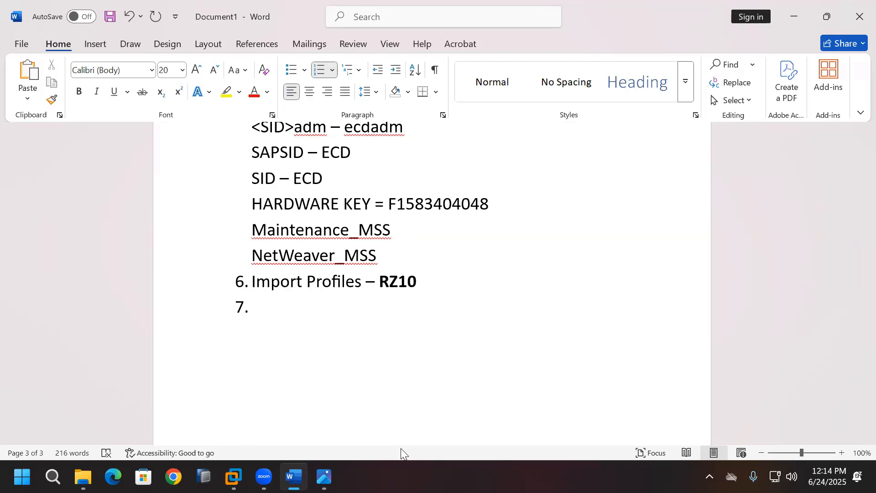
key(BackSpace)
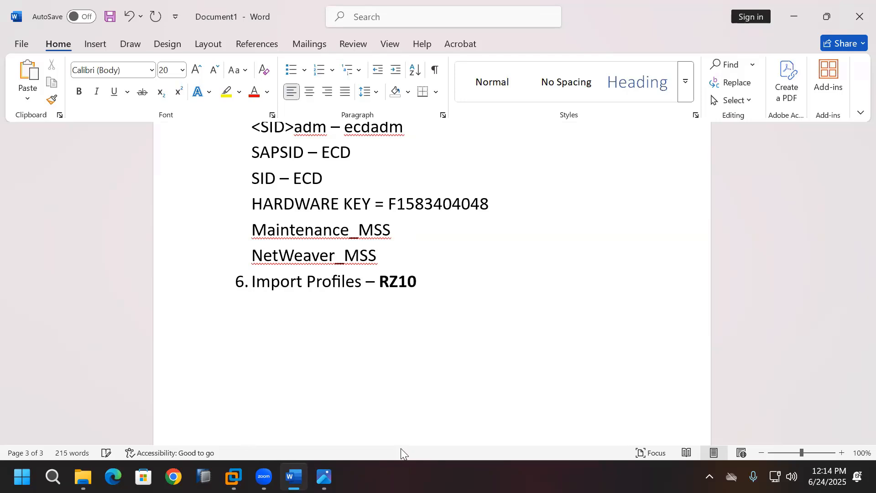
text(Operating S)
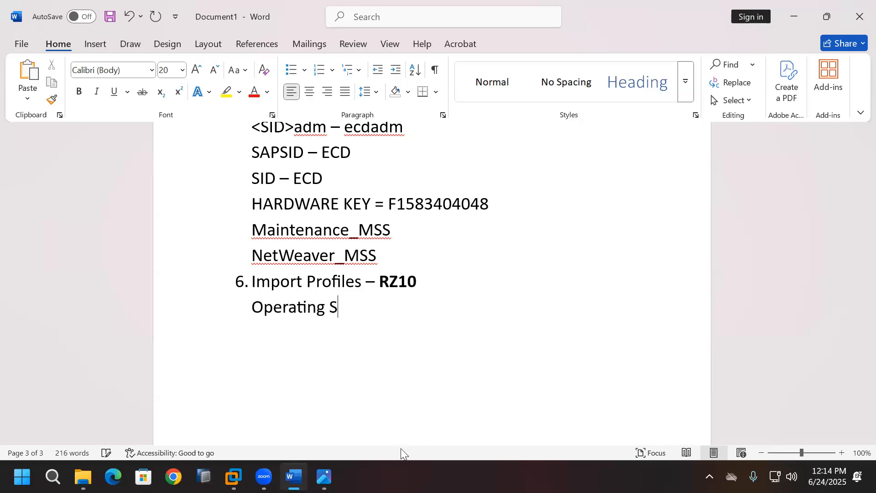
text(ystem Le)
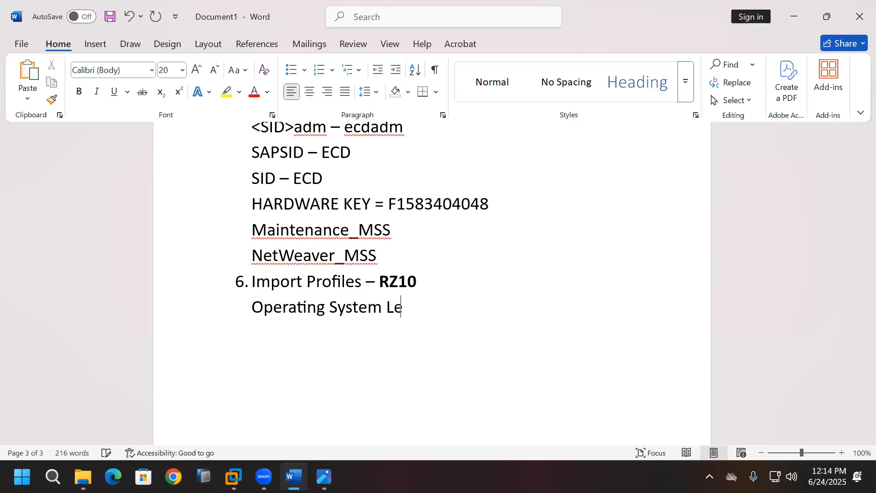
text(vel/File )
text(System )
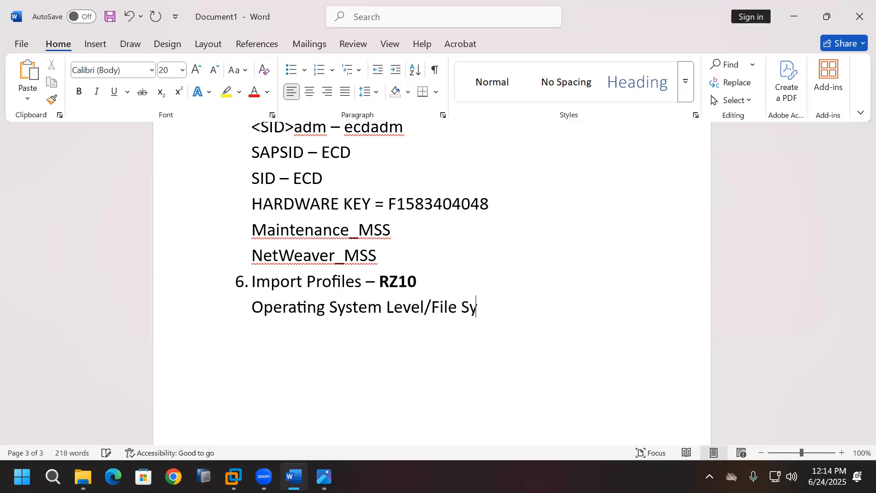
text(-)
Step: Open the D:\usr\sap\ECD\SYS\profile folder in File Explorer
click(233, 477)
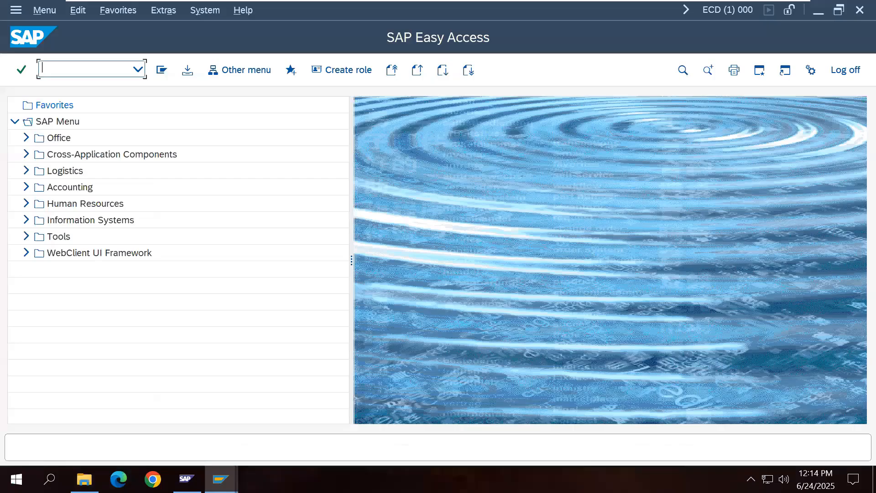
click(84, 479)
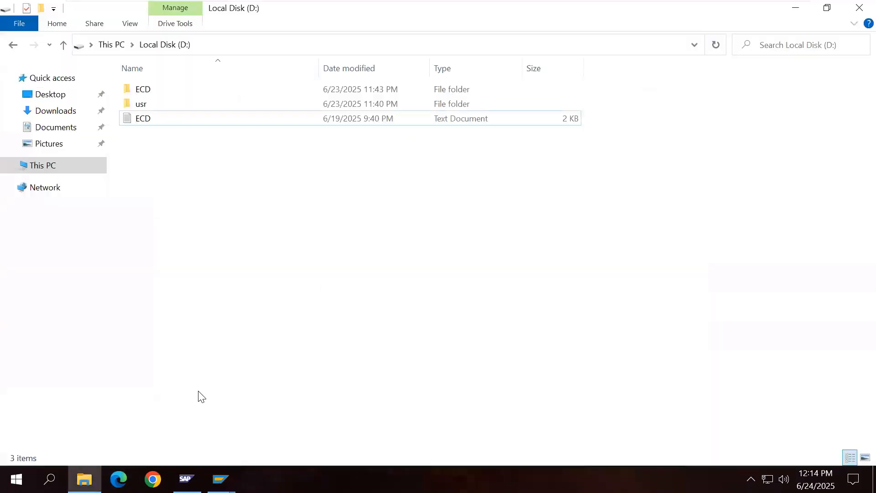
click(92, 171)
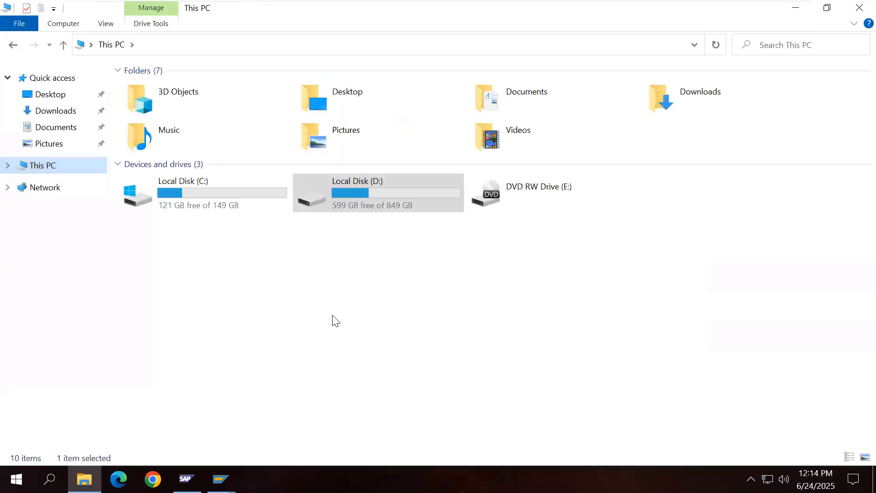
click(333, 232)
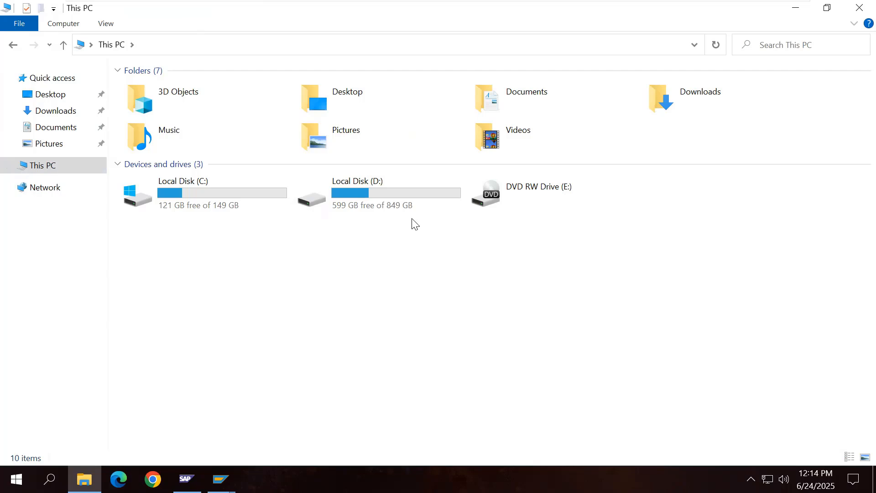
double_click(374, 207)
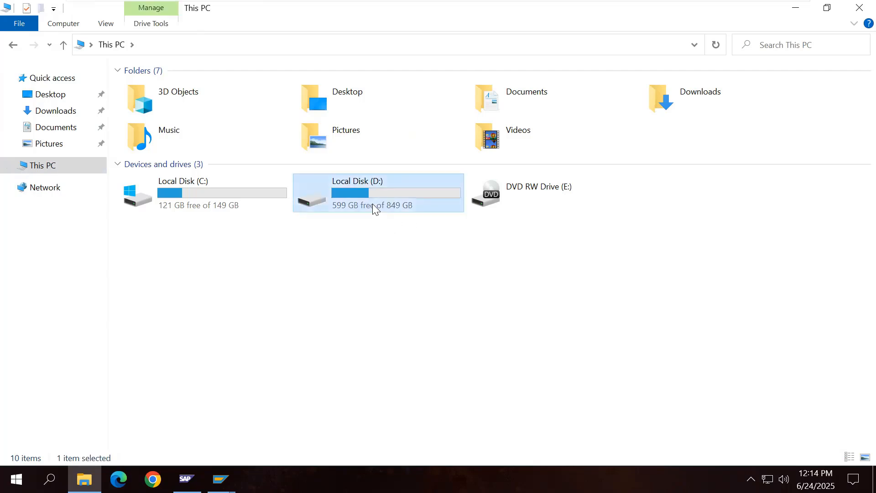
double_click(152, 105)
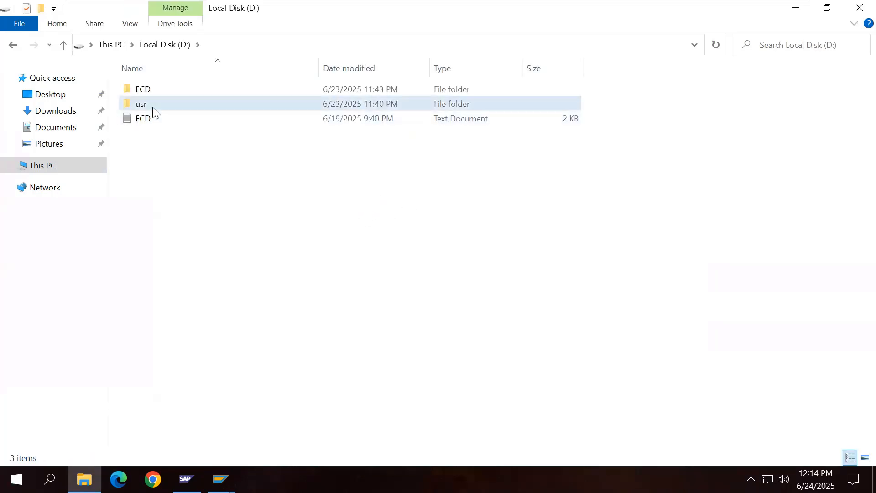
double_click(149, 90)
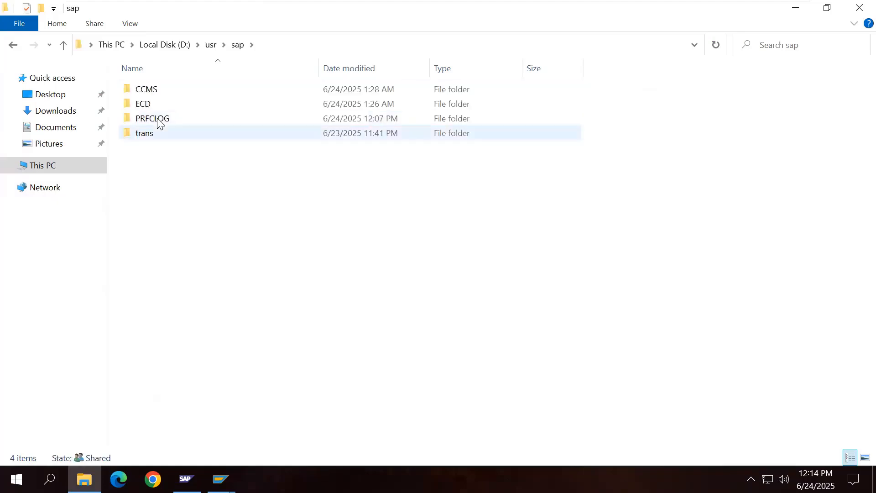
double_click(156, 105)
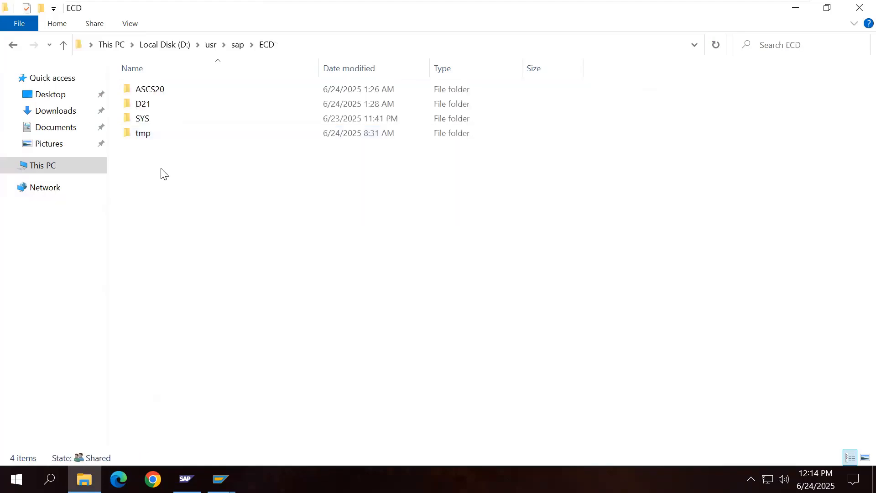
double_click(152, 119)
double_click(167, 132)
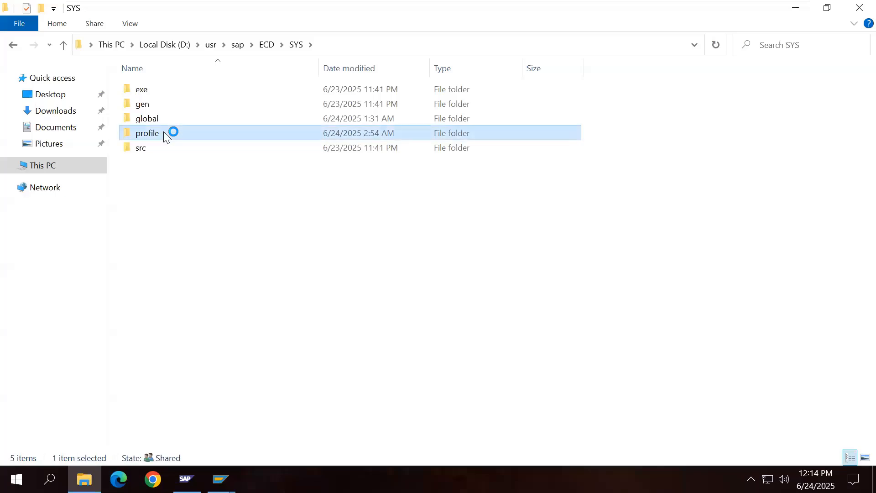
Step: Copy the profile folder path from the address bar
click(371, 45)
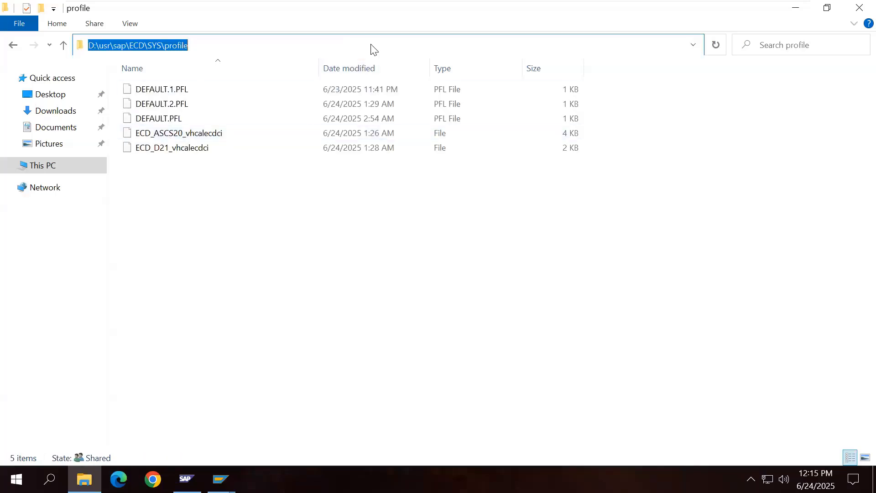
right_click(373, 48)
click(409, 87)
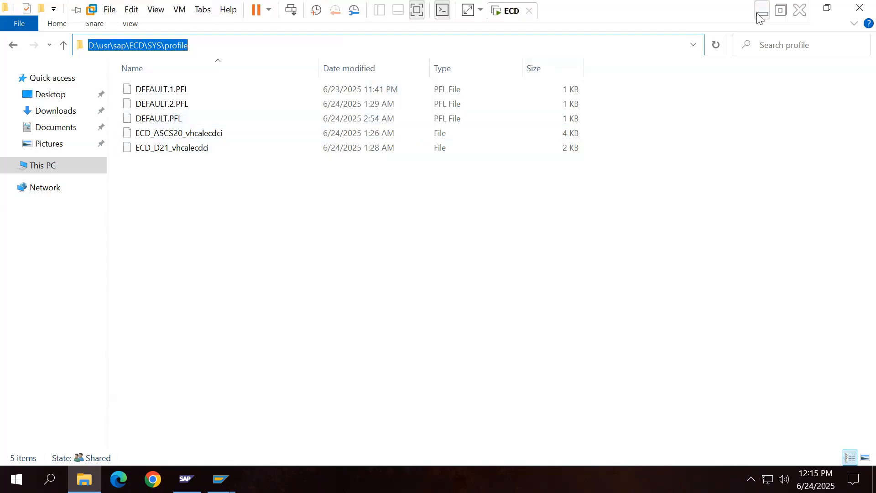
Step: Paste D:\usr\sap\ECD\SYS\profile after 'Operating System Level/File System -' and start a new line
click(758, 16)
key(ctrl+v)
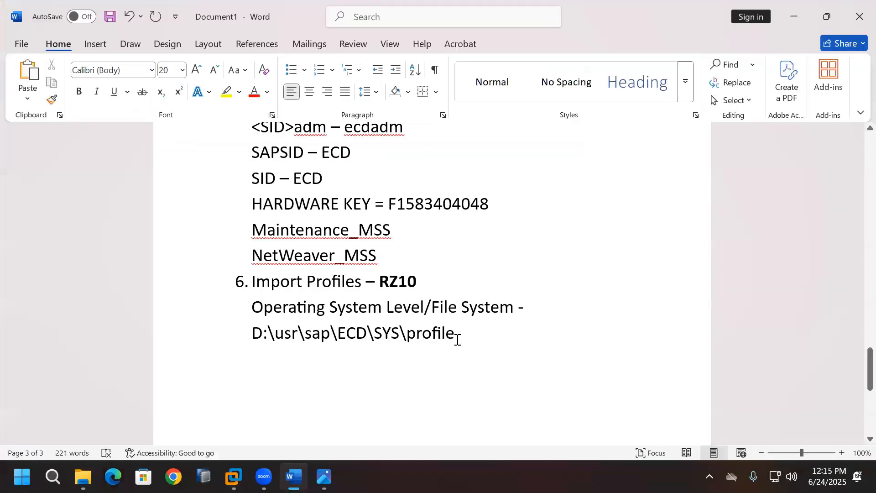
key(Return)
click(233, 477)
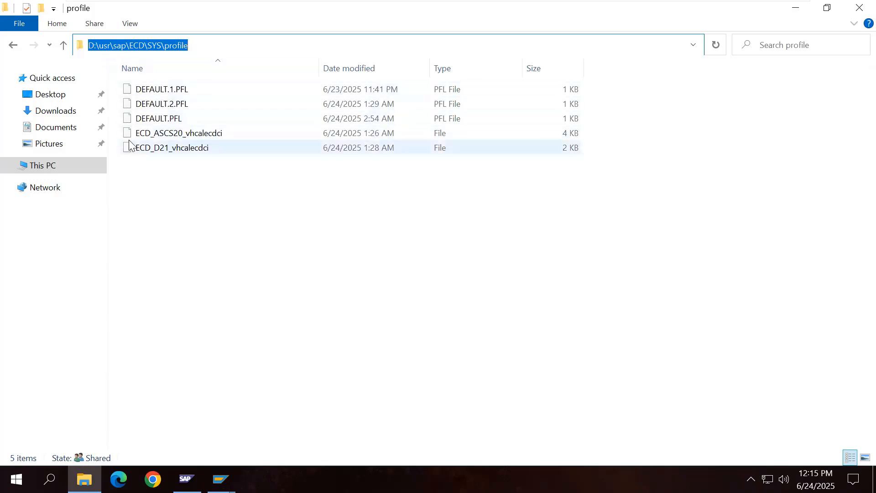
Step: Run transaction RZ10 from the SAP Easy Access window
click(404, 287)
mouse_move(221, 479)
click(277, 422)
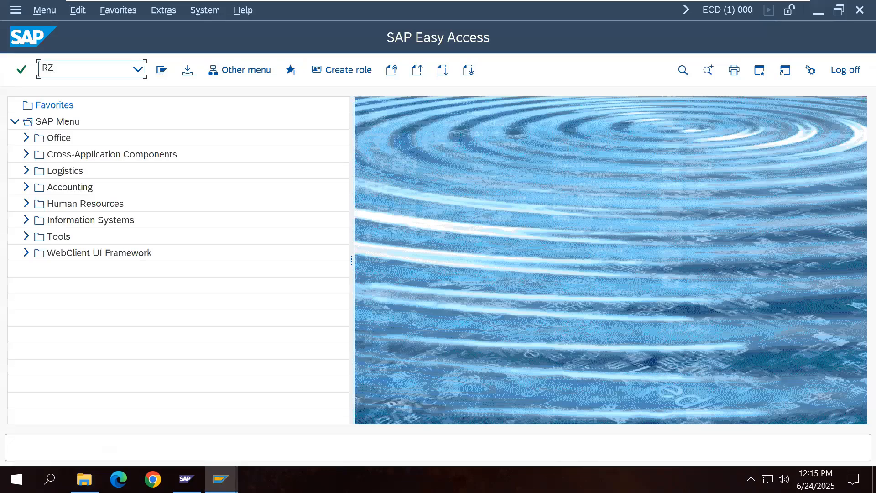
text(RZ10)
key(Return)
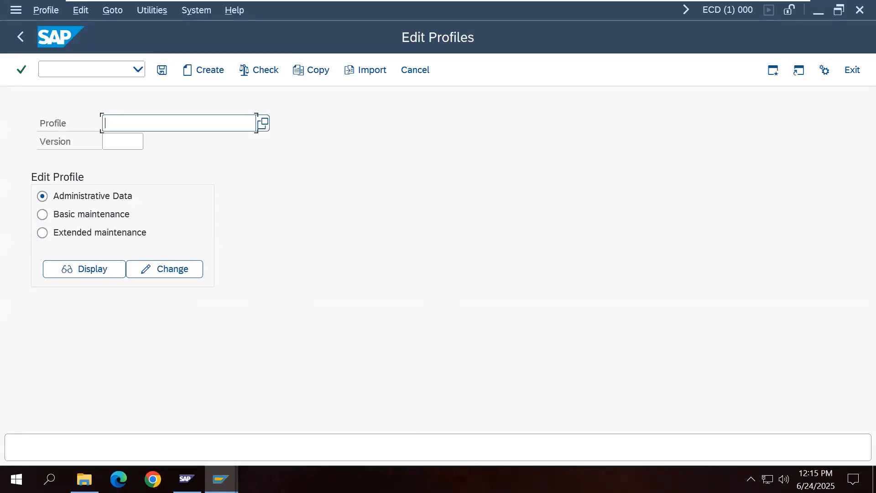
Step: Look up values for the Profile field and dismiss the 'No profile found' message
click(84, 478)
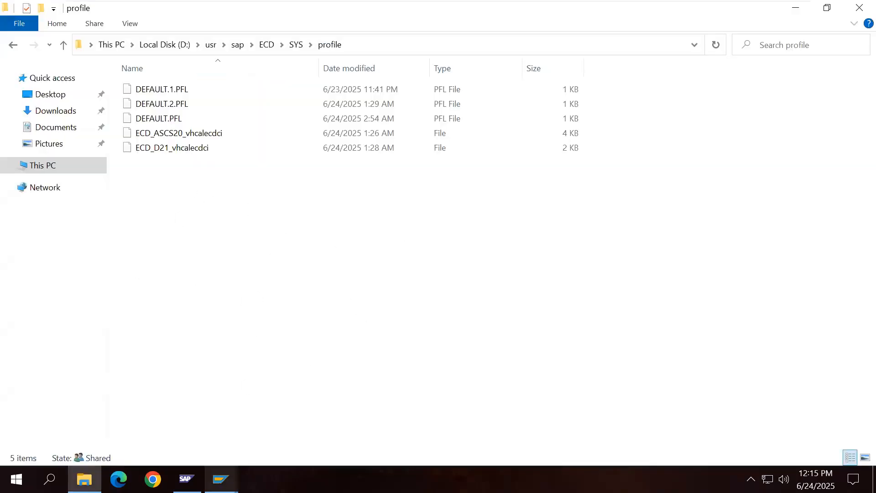
mouse_move(220, 478)
click(347, 420)
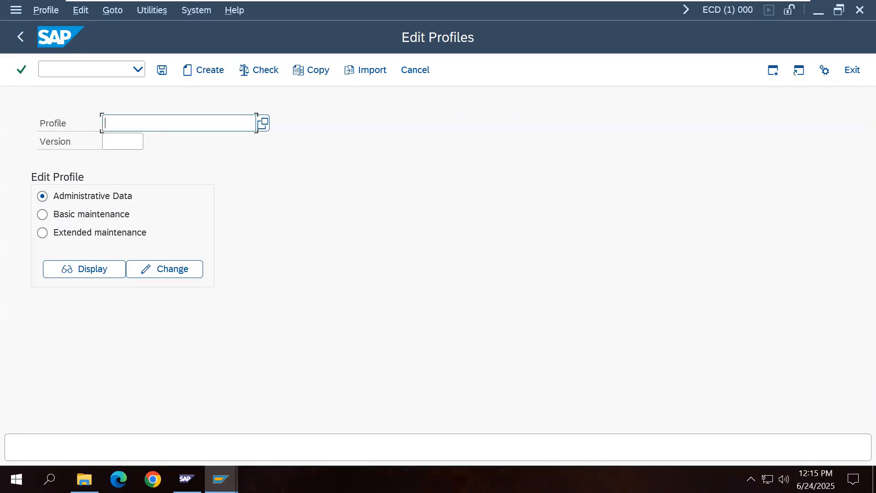
click(264, 126)
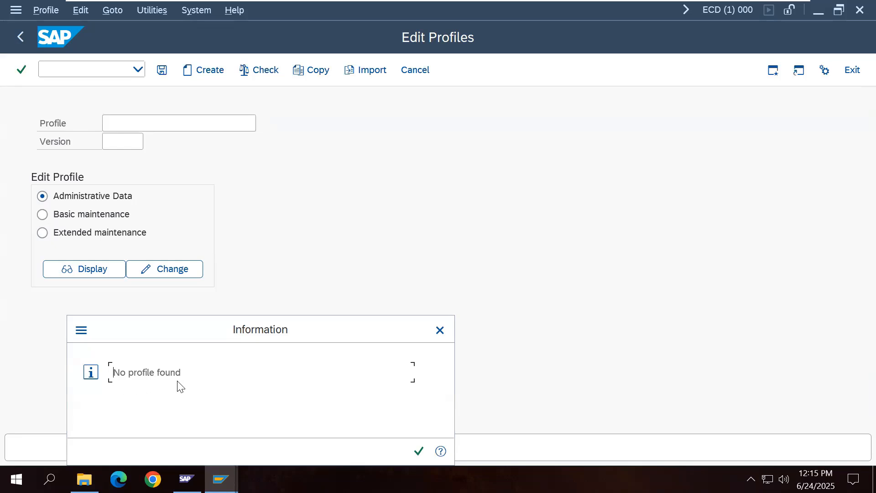
click(419, 451)
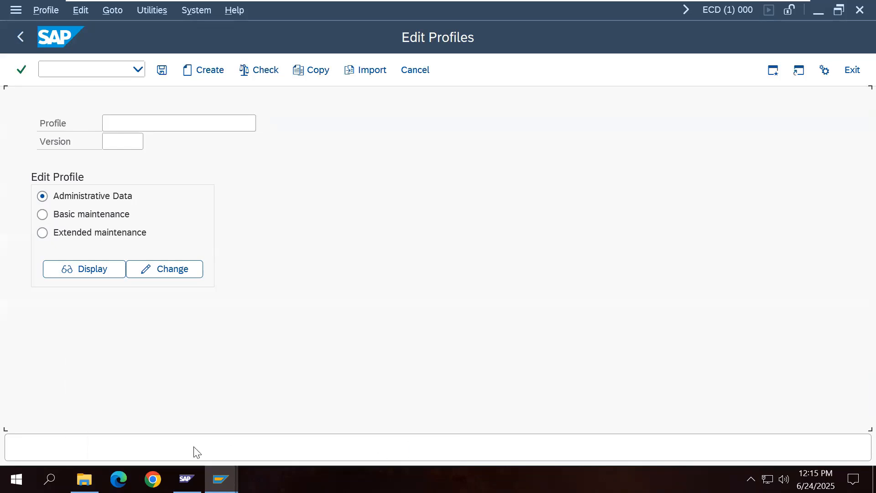
Step: Glance at the profile folder, then bring Edit Profiles back to the front
mouse_move(84, 479)
click(97, 416)
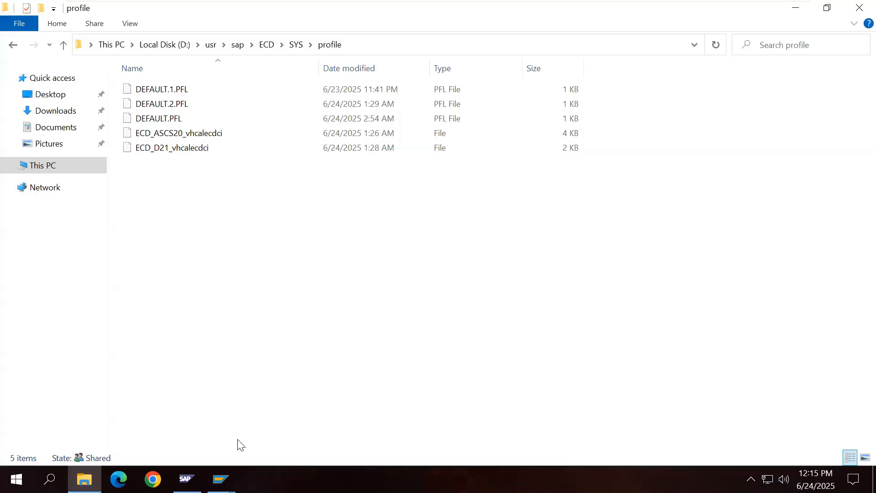
click(220, 479)
click(273, 425)
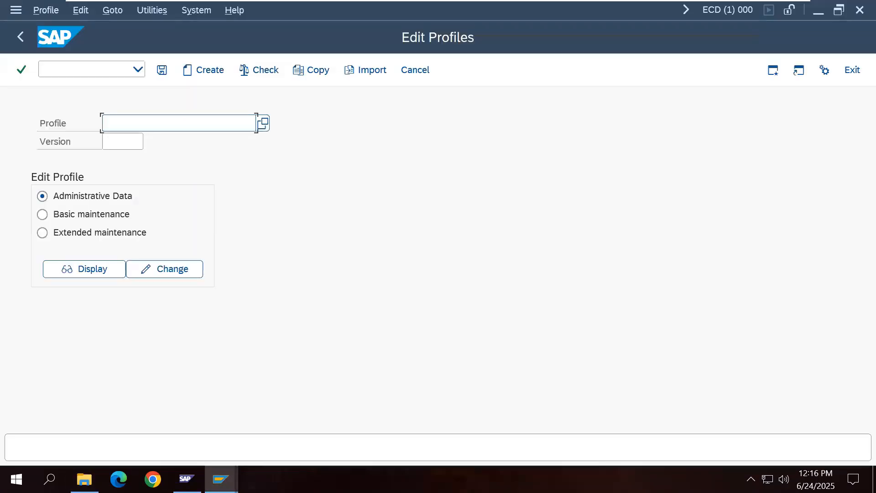
Step: In Word, note 'how to get profiles in SAP System Level - you import profiles into the database' and start item 7
mouse_move(694, 4)
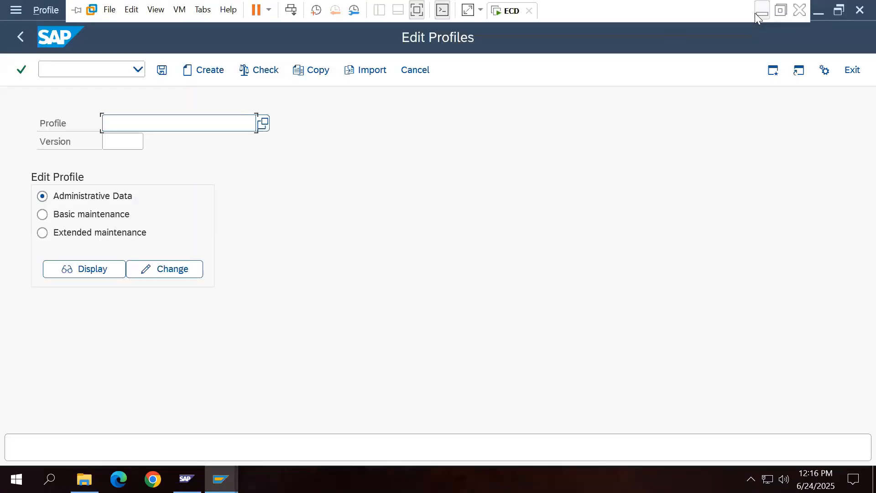
click(755, 13)
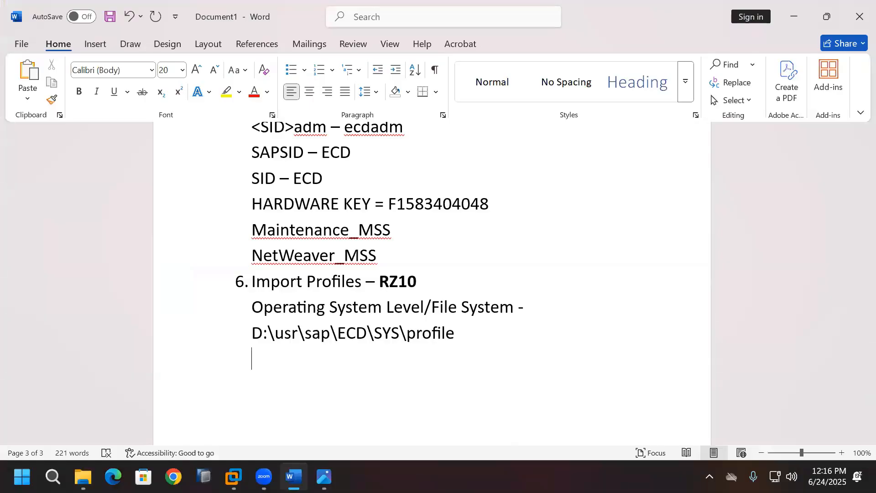
text(how to get pr)
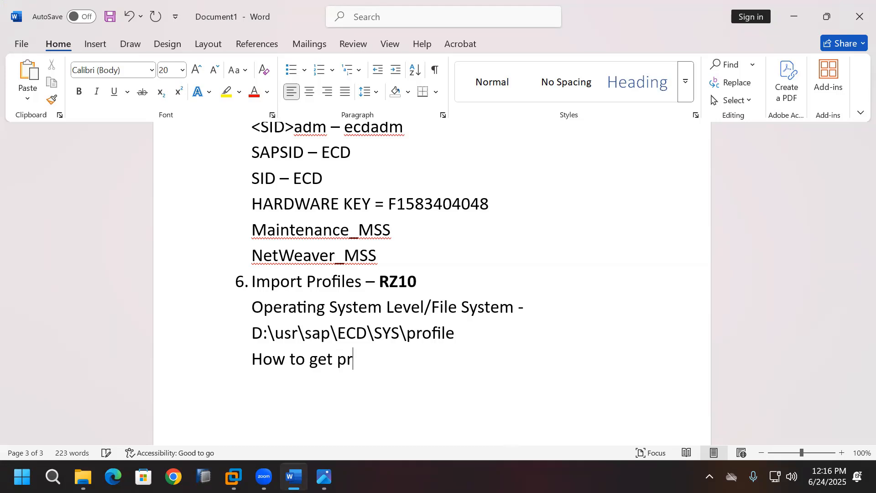
text(ofiles in )
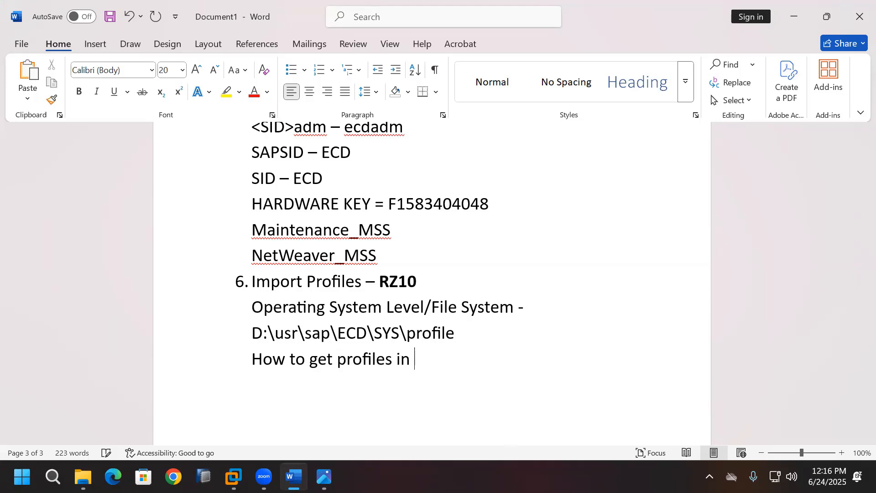
text(SAP Syste)
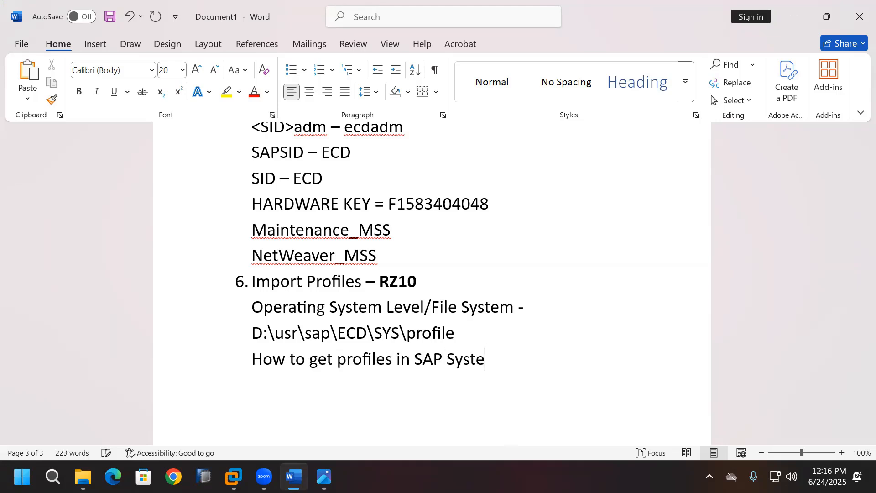
text(m Level)
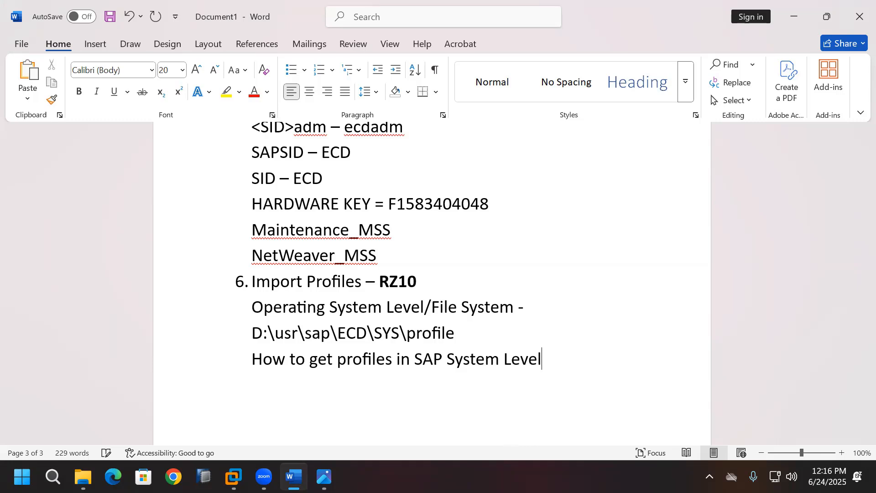
text( - you import profi)
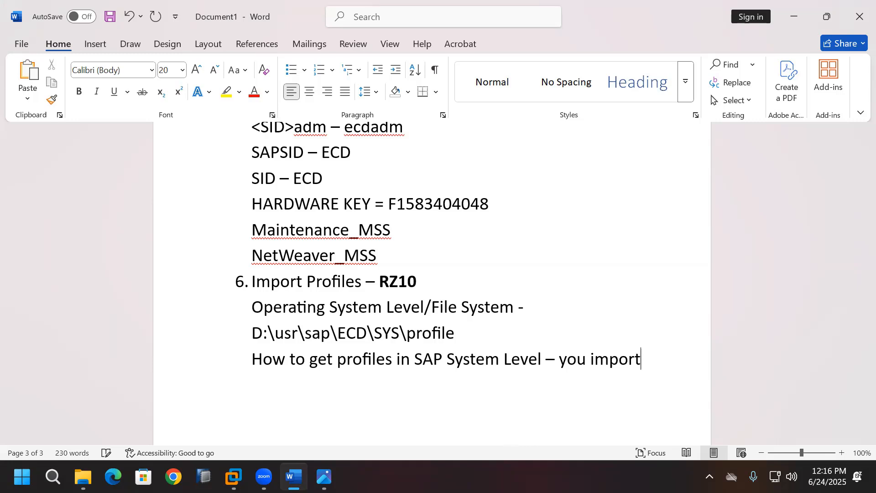
text(les)
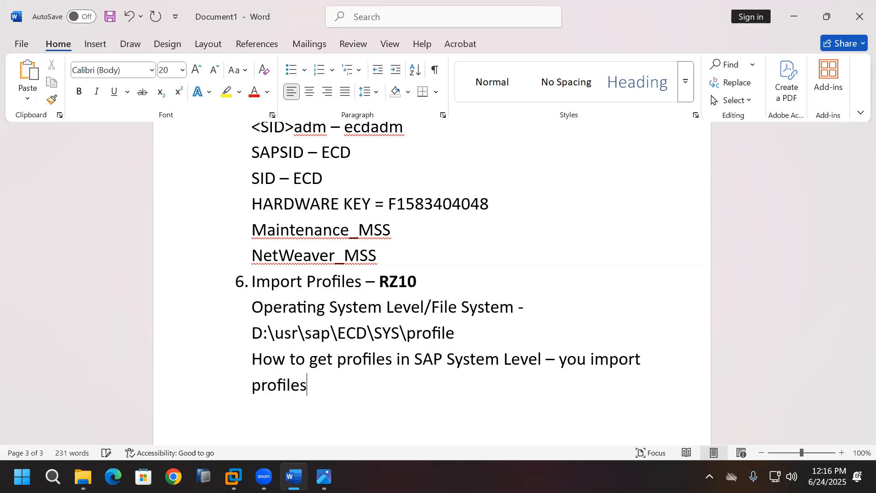
text( into the database)
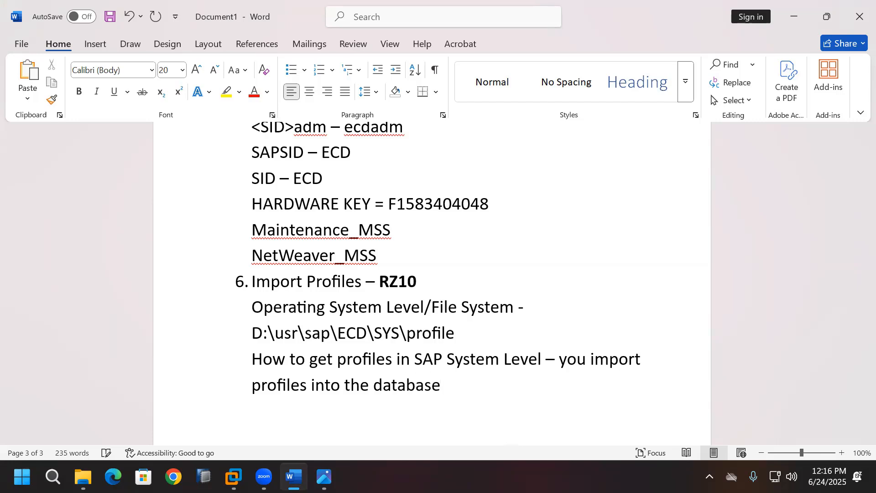
text(7.)
key(space)
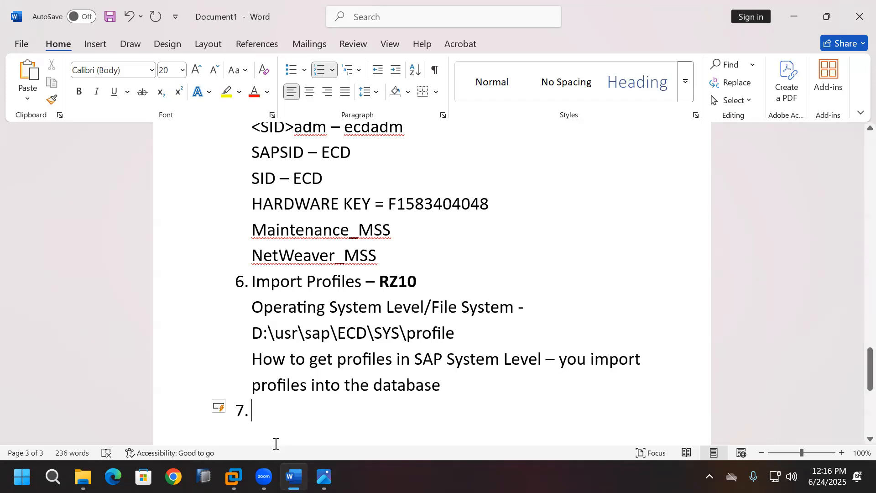
click(234, 477)
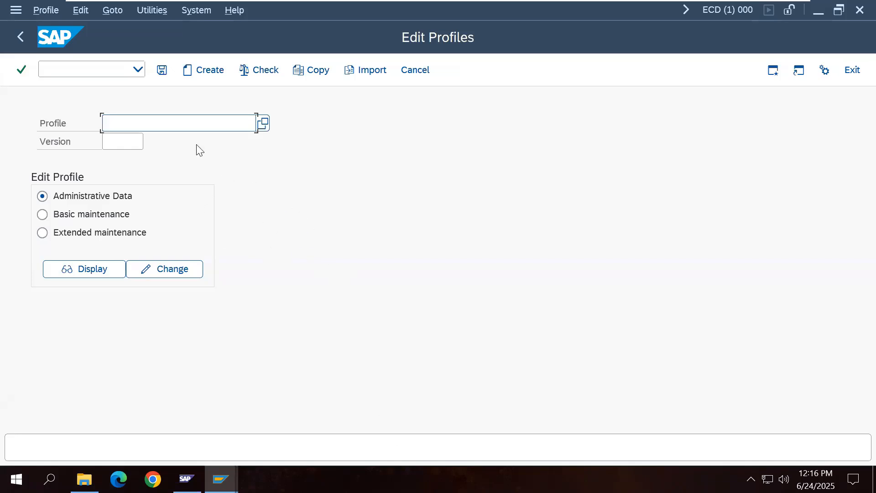
Step: Import profiles via Utilities > Import profiles > Of active servers in RZ10
click(154, 10)
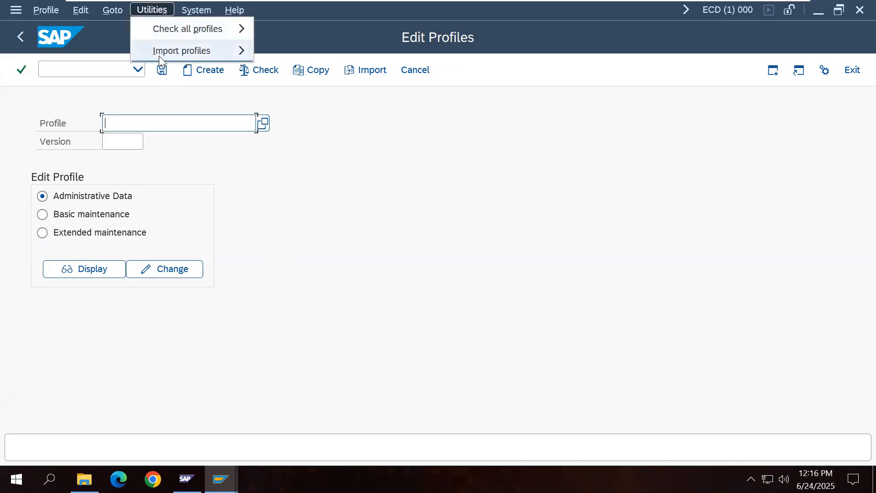
mouse_move(158, 55)
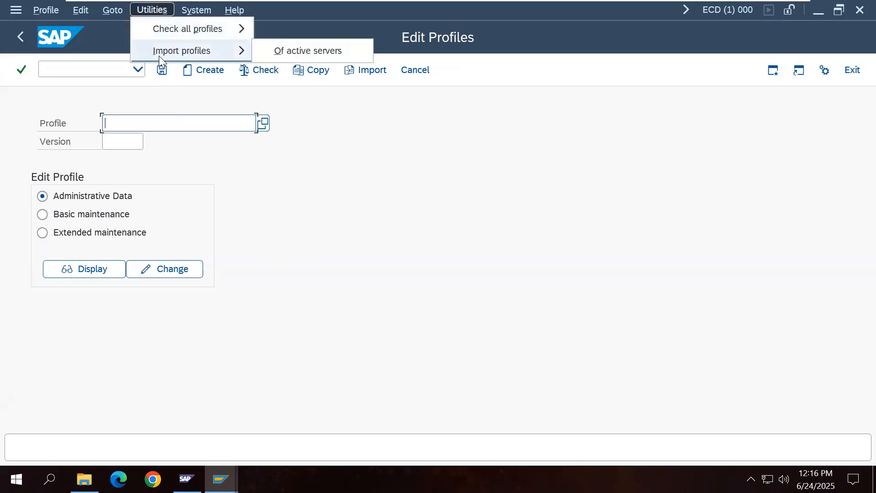
click(302, 57)
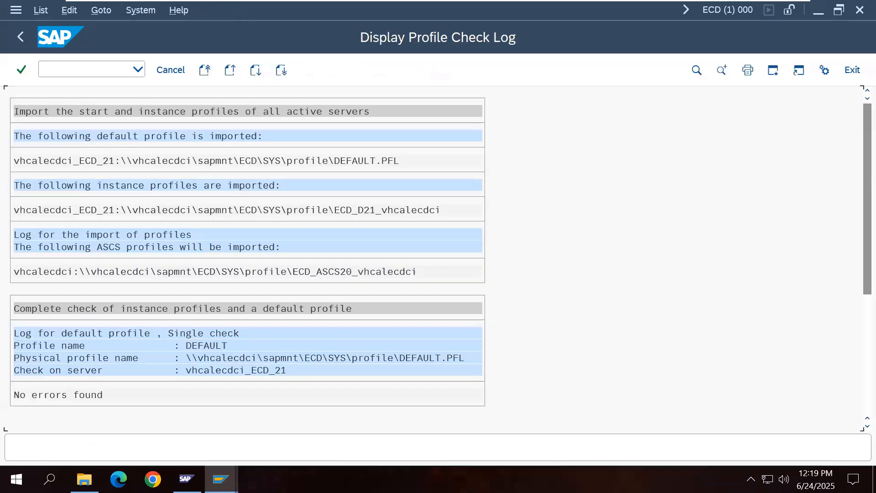
Step: Check that the Profile value list shows DEFAULT, ASCS20 and D21, then leave Edit Profiles
click(22, 40)
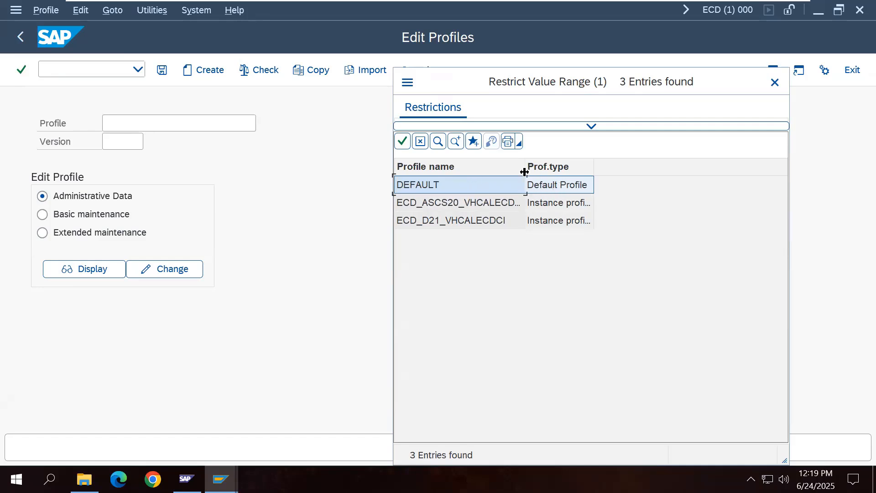
drag(525, 168, 548, 168)
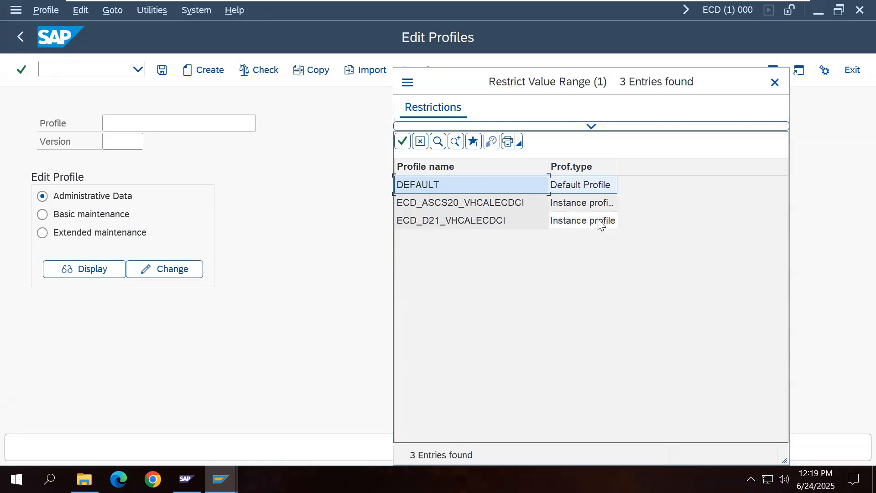
drag(617, 169, 633, 169)
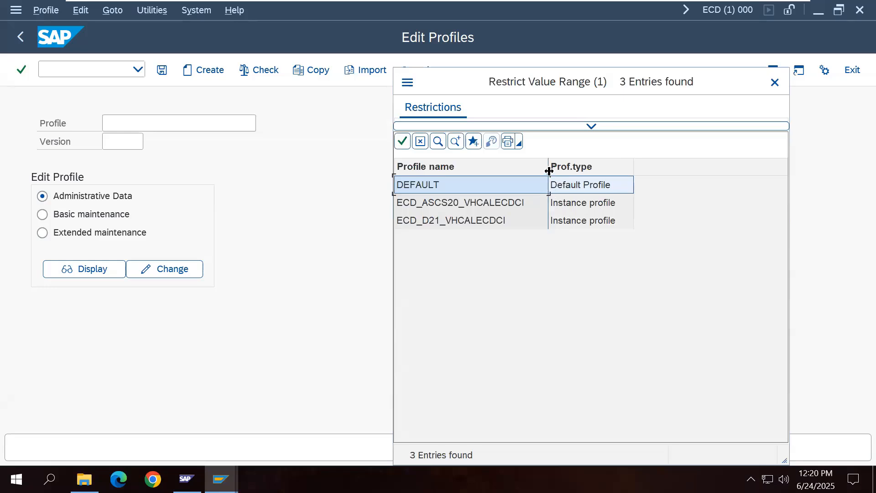
drag(549, 171, 540, 172)
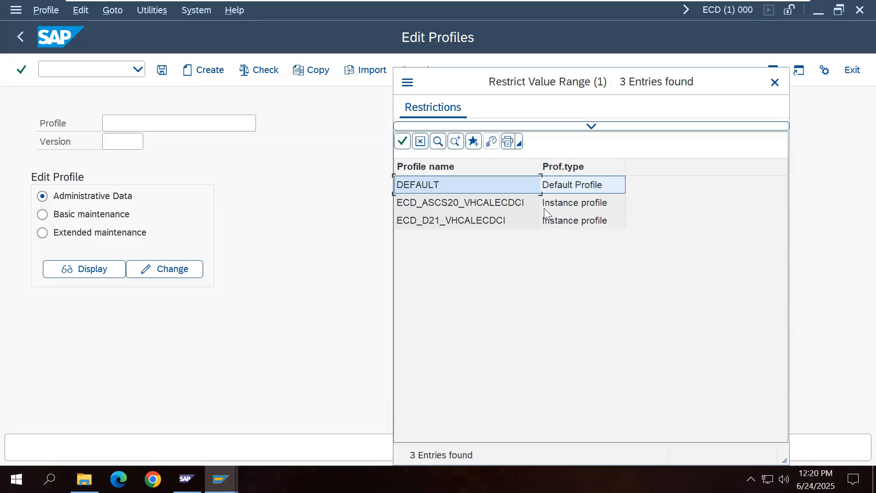
click(774, 82)
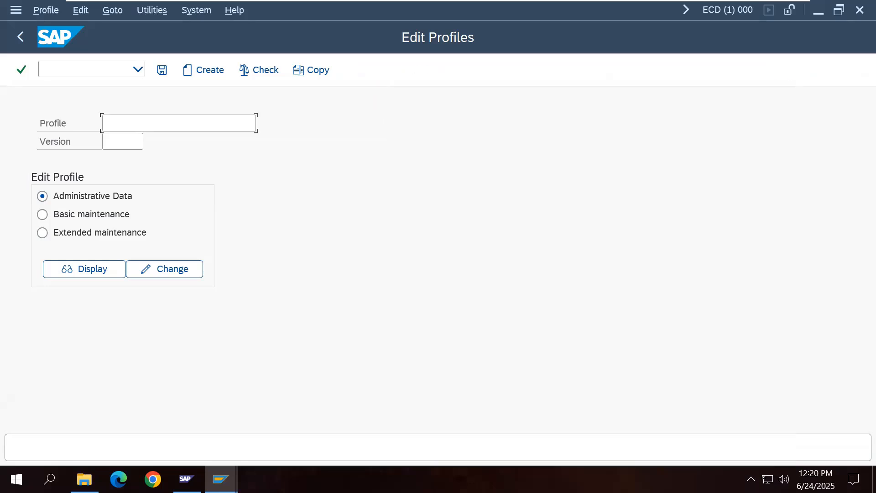
click(25, 47)
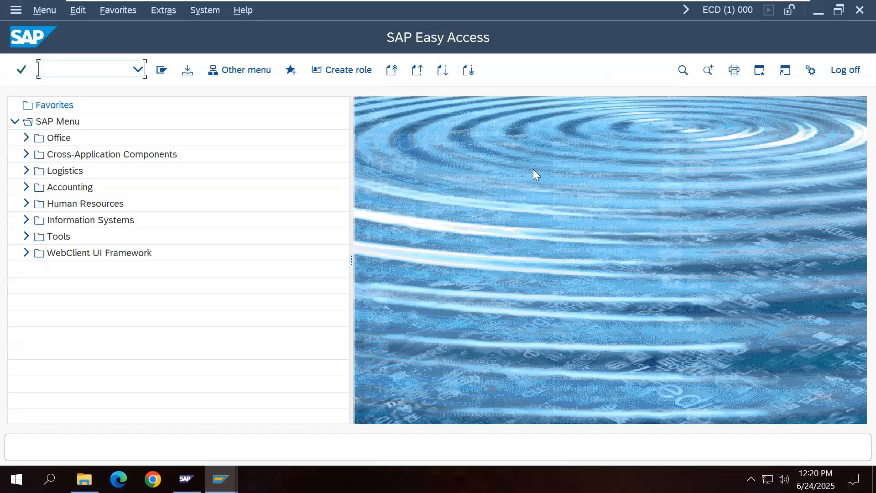
Step: Minimize the virtual machine and the remote session to bring the Word notes forward
mouse_move(596, 1)
click(761, 11)
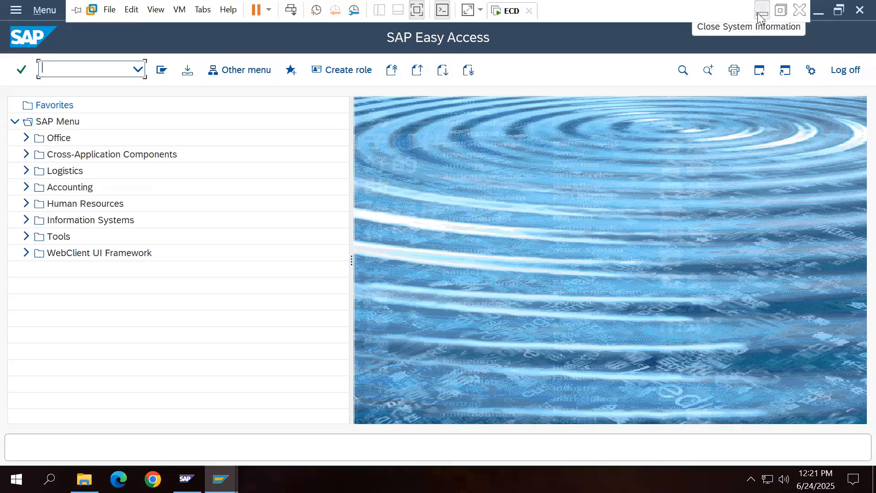
click(756, 12)
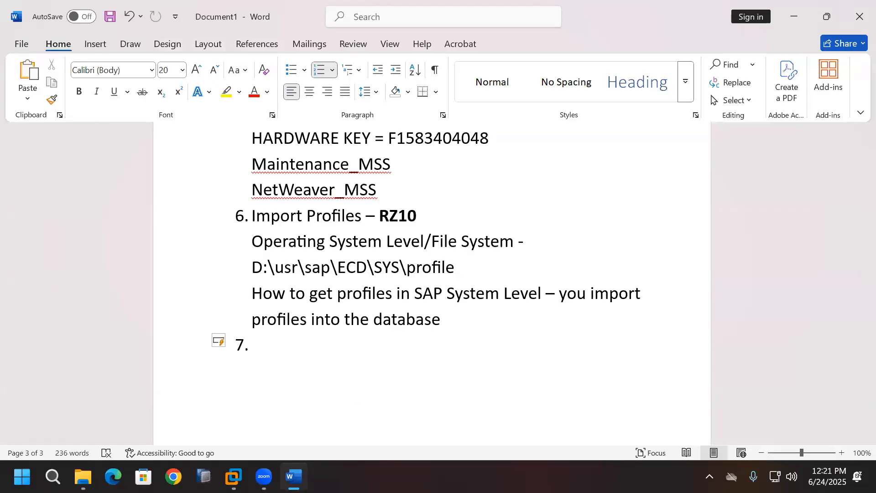
Step: Write item 7 as 'Schedule Standard Jobs - SM36' with SM36 bold, followed by an unnumbered empty line
text(Schedu)
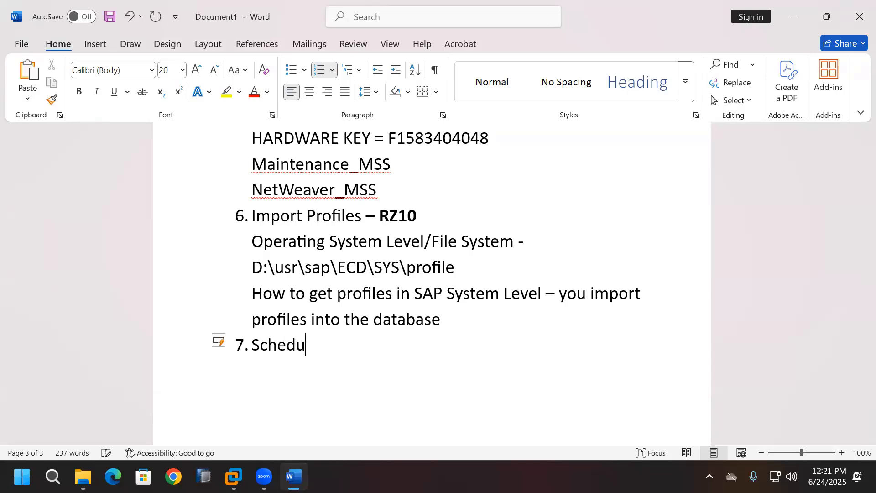
text(le Standard J)
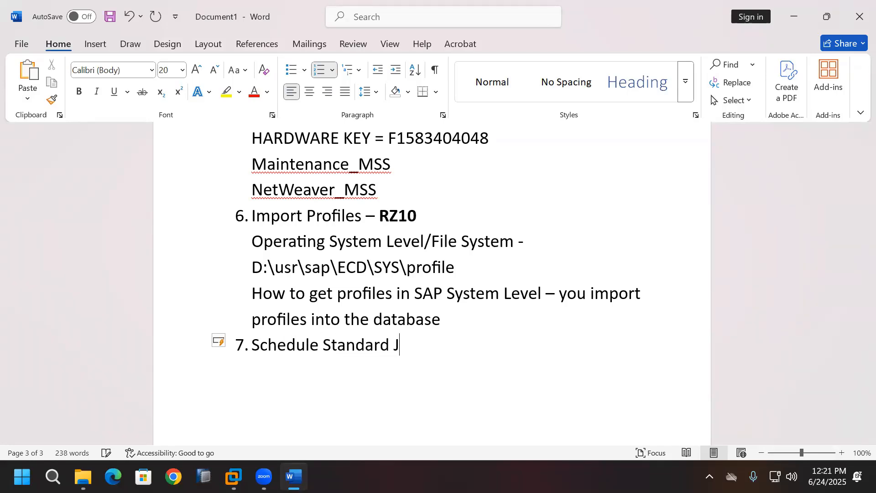
text(obs - )
text(SM36)
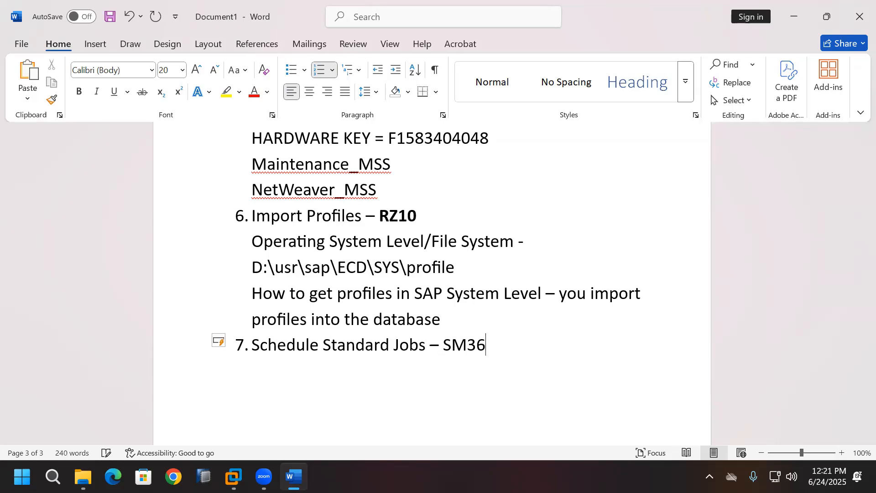
key(Return)
key(BackSpace)
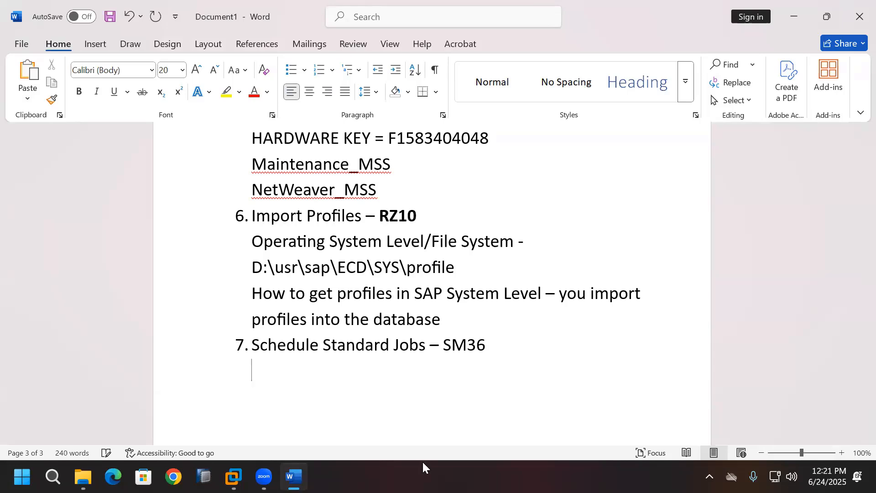
drag(444, 344, 488, 342)
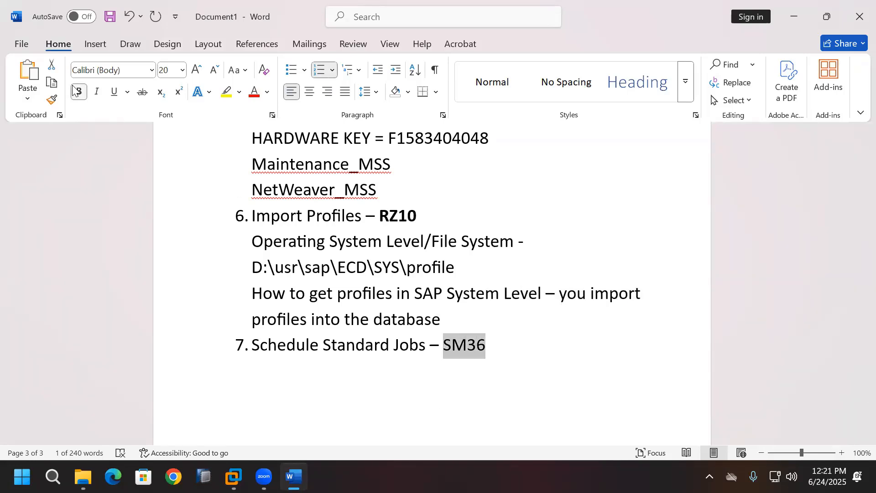
key(ctrl+b)
key(Down)
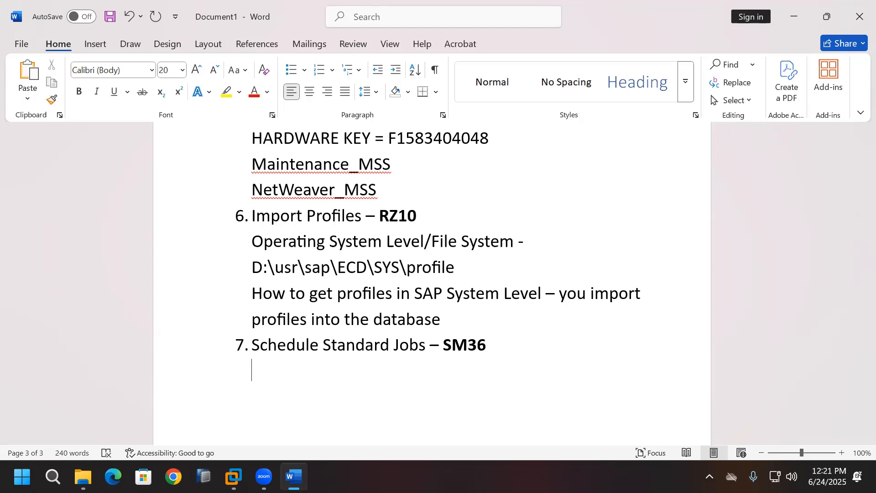
Step: Add 'The data will be reorganized regularly' under item 7 and begin item '8.'
text(The data)
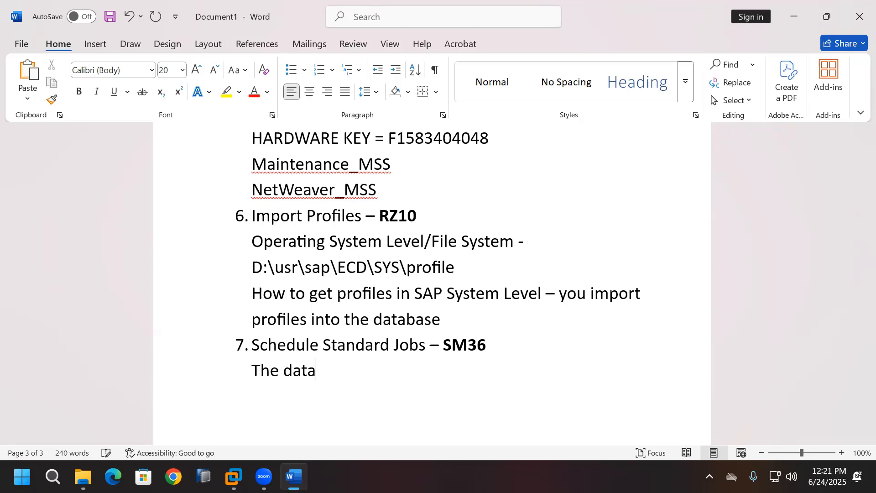
text( will be reo)
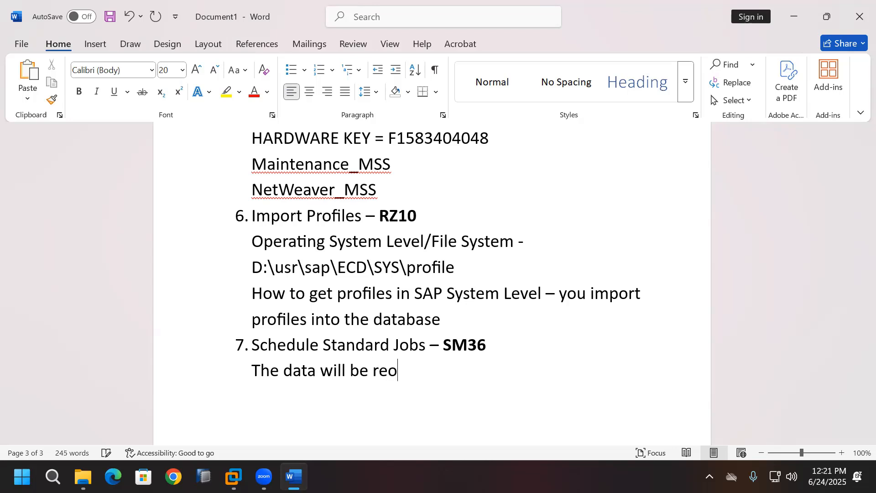
text(rganize)
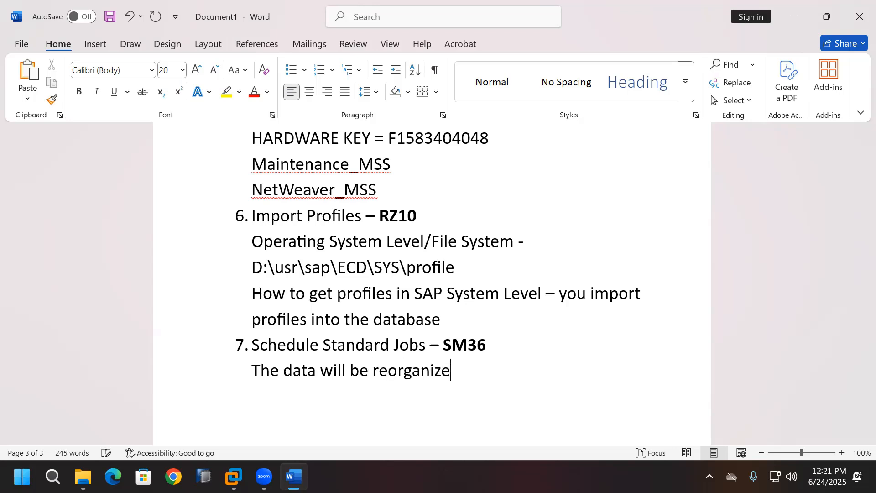
text(d regula)
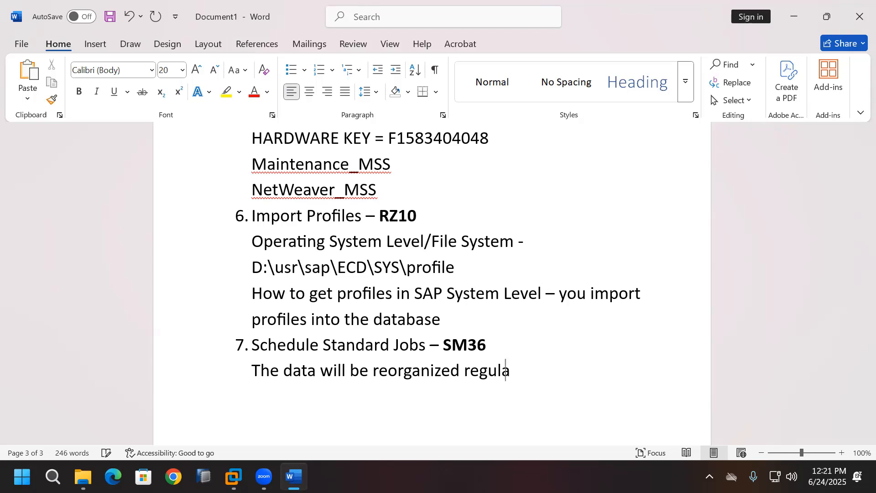
text(rly)
key(Return)
text(8.)
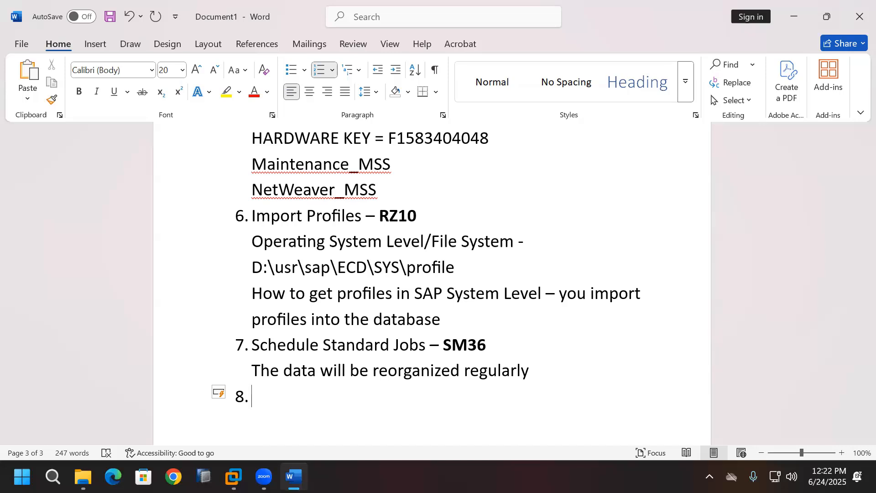
Step: In the SAP VM, run SM36 and accept the updated reorganization jobs to reach Standard Jobs
click(235, 477)
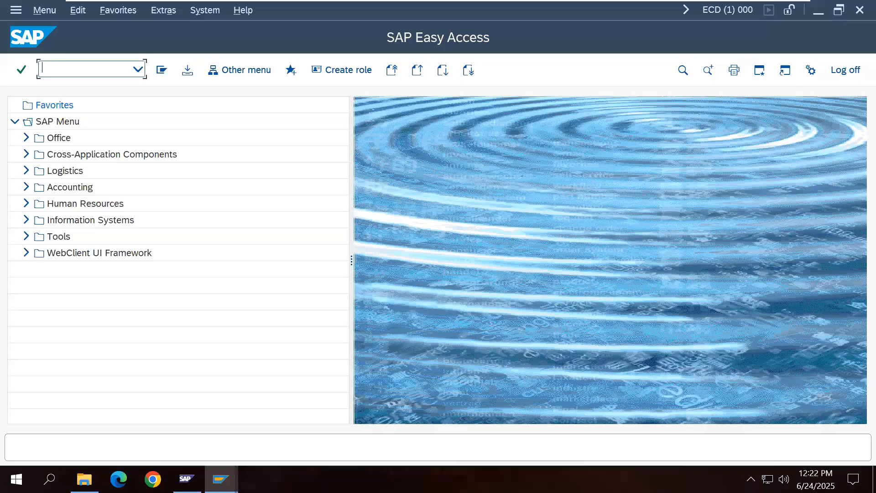
text(SM36)
key(Return)
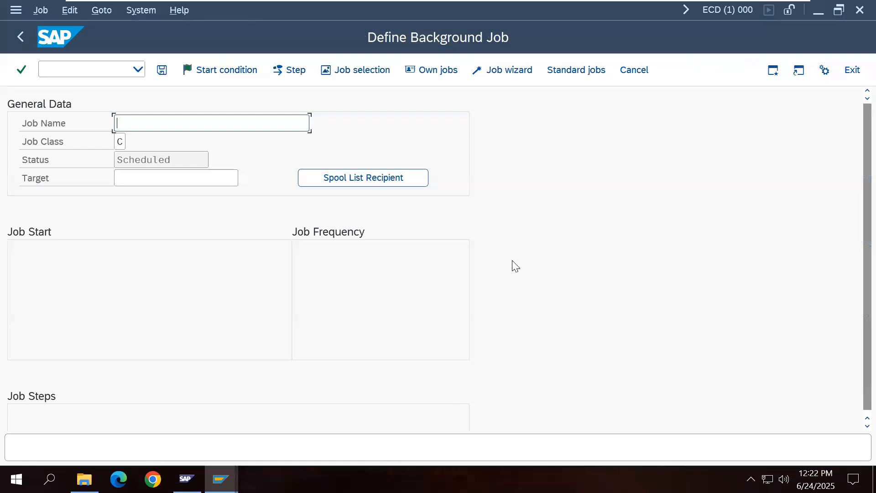
click(585, 74)
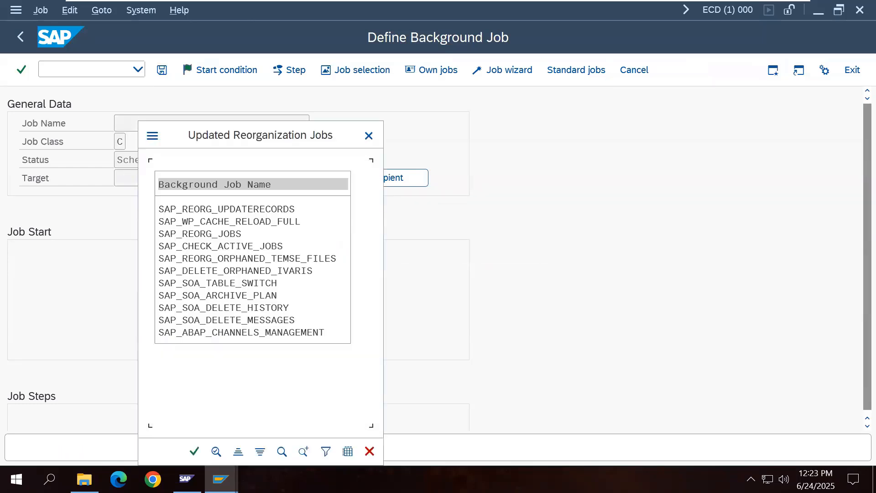
click(194, 452)
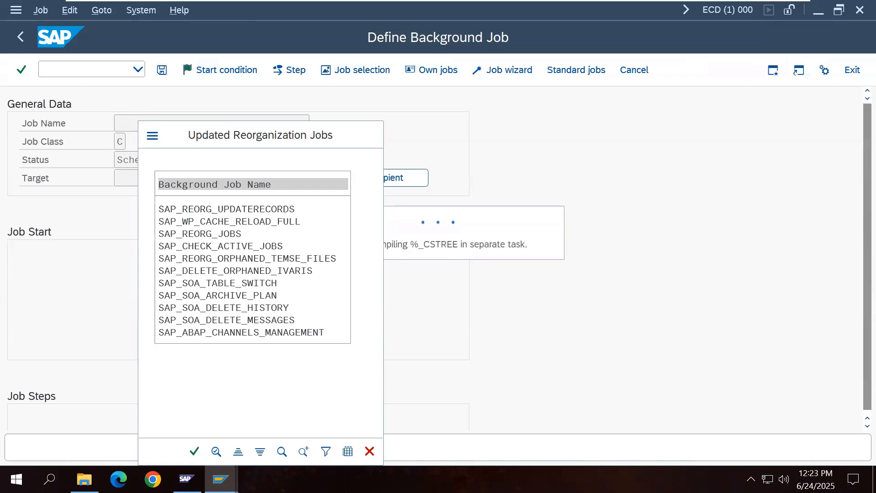
key(Return)
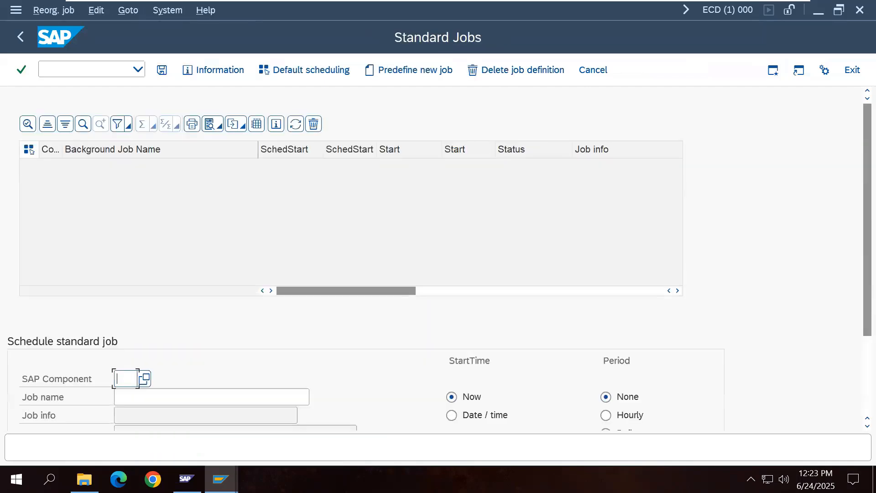
Step: Choose BC Basis Components as the SAP component for the standard jobs
click(144, 378)
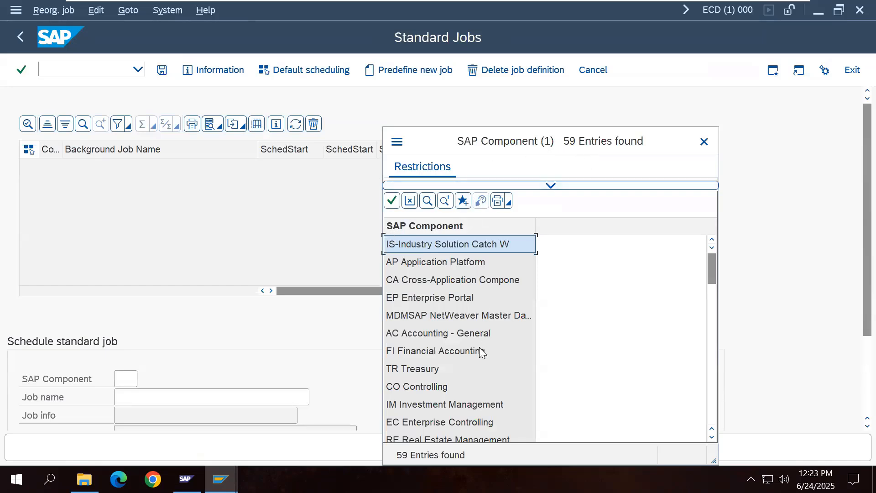
scroll(479, 354, down, 4)
scroll(479, 355, down, 1)
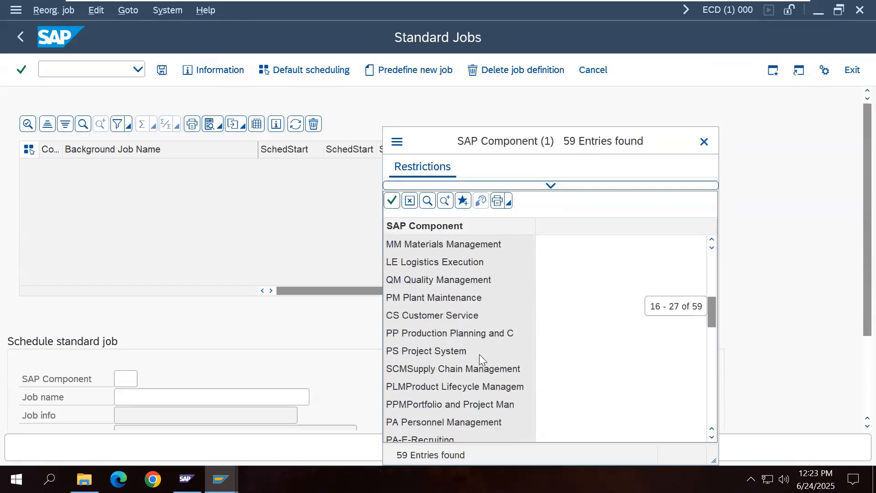
scroll(479, 354, down, 4)
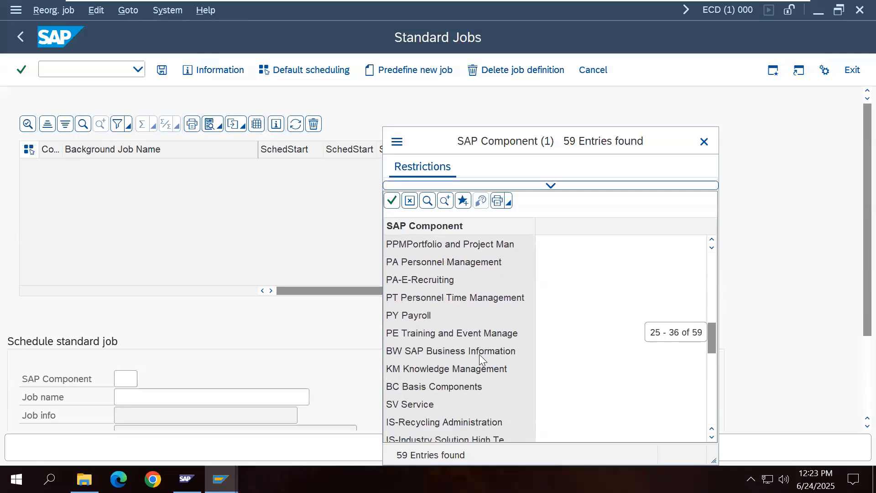
click(438, 335)
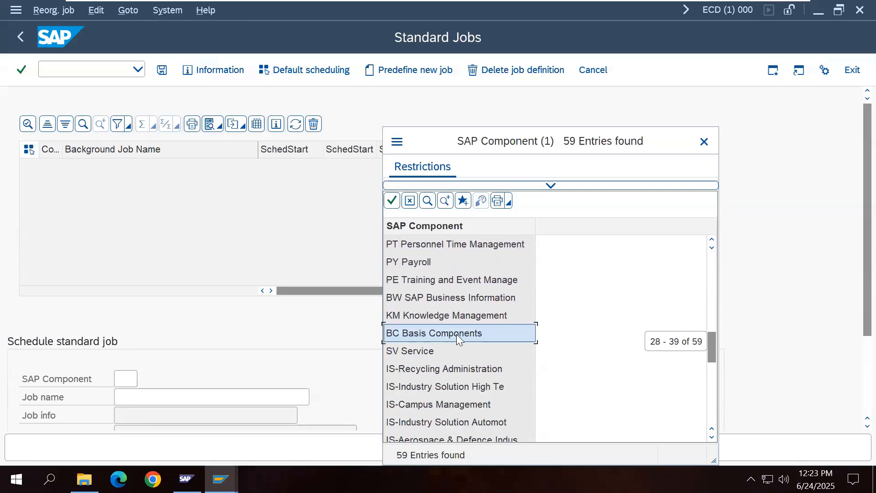
double_click(456, 334)
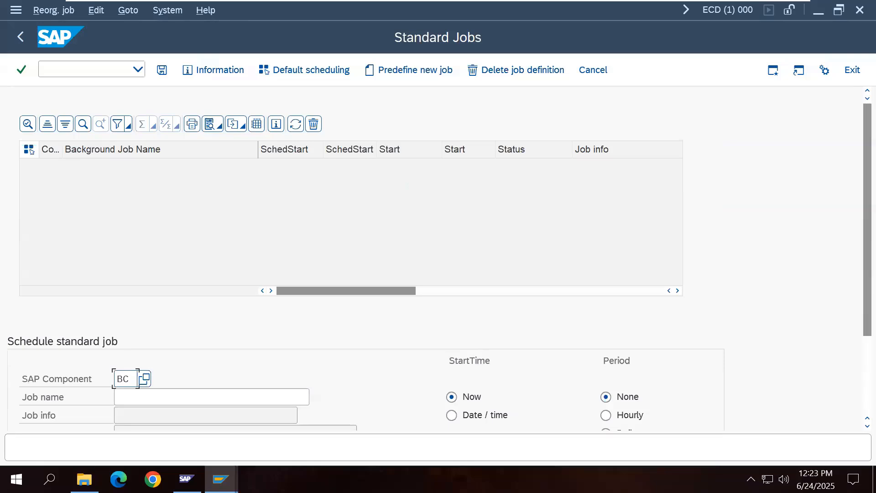
Step: Schedule the BC jobs with default scheduling under step user DDIC
click(281, 71)
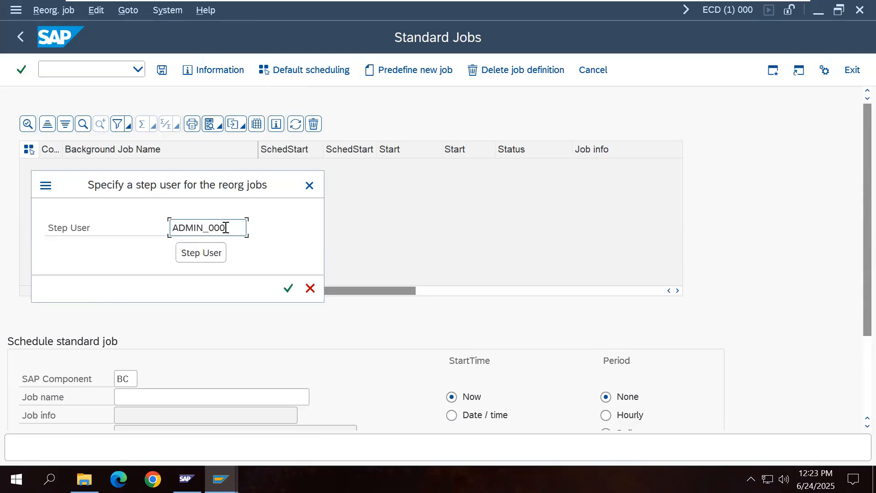
drag(225, 227, 168, 228)
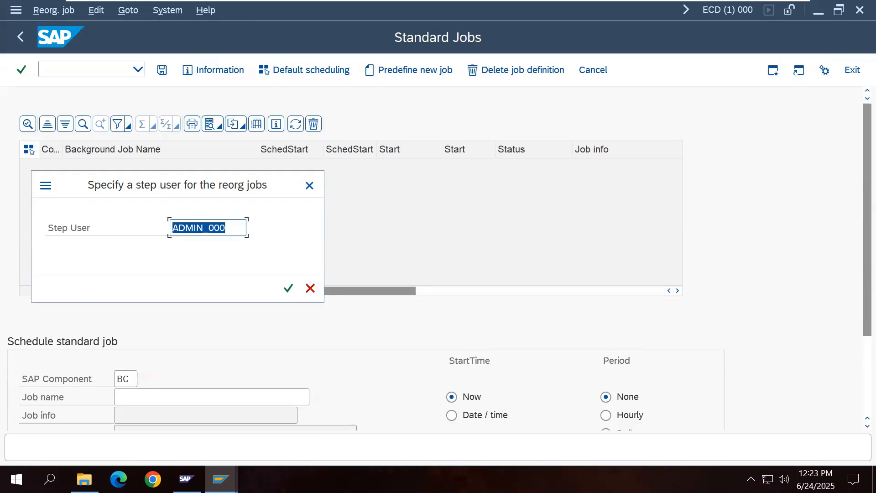
text(DDIC)
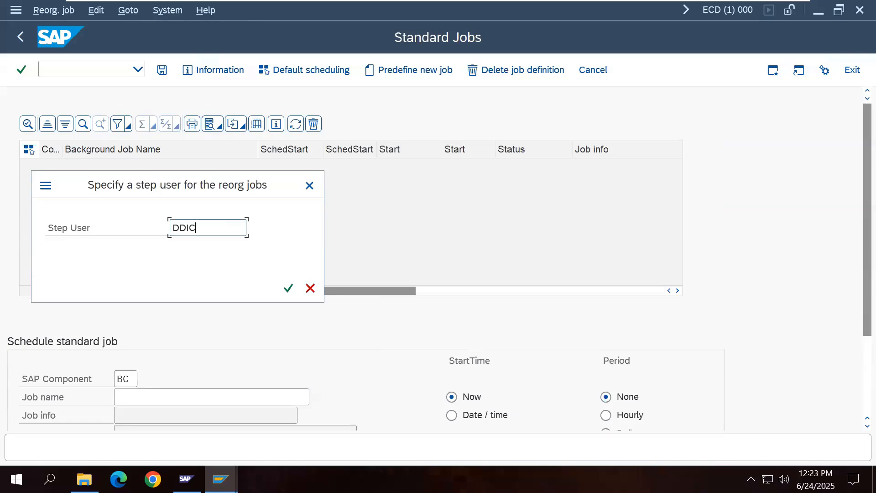
click(288, 288)
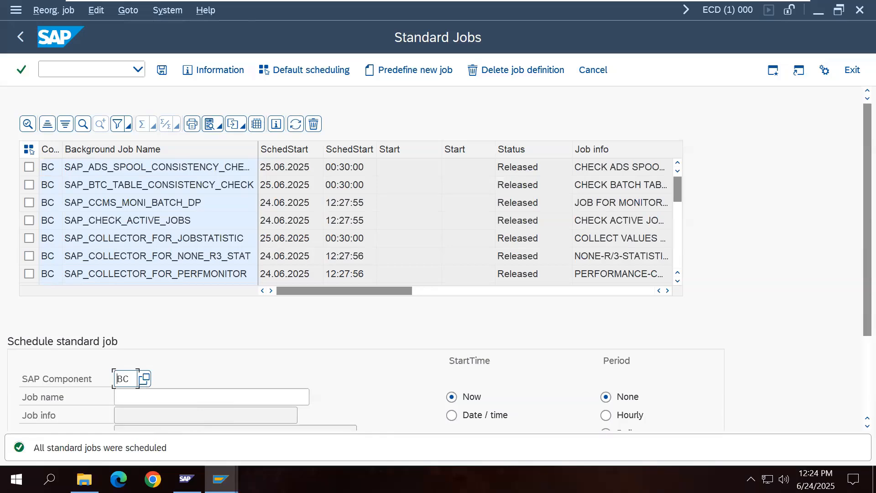
Step: Go back twice to SAP Easy Access and minimize the VM to return to Word
click(21, 36)
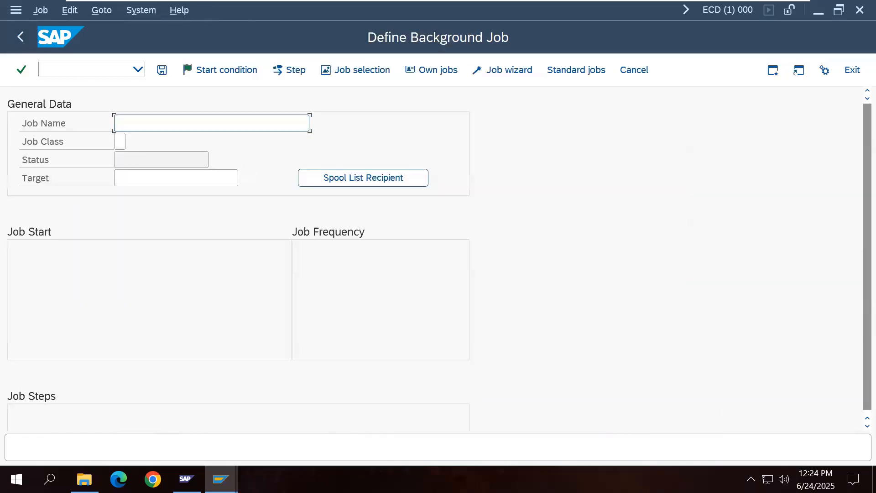
click(21, 37)
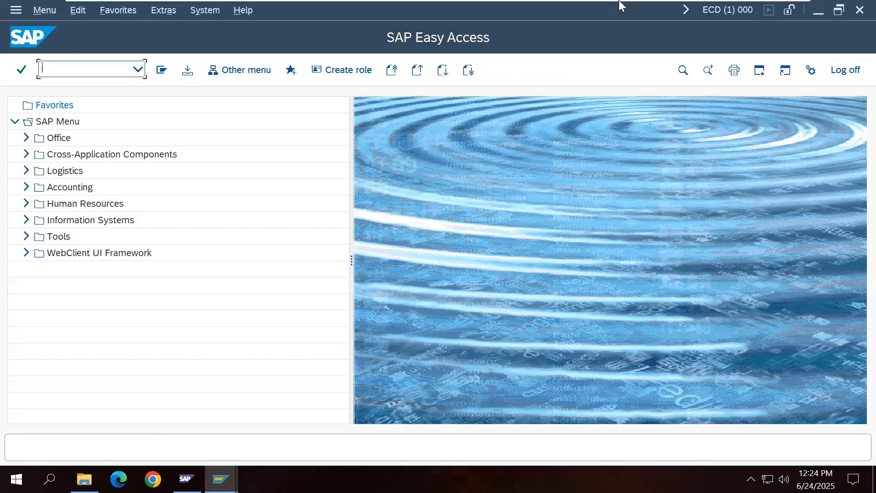
mouse_move(620, 1)
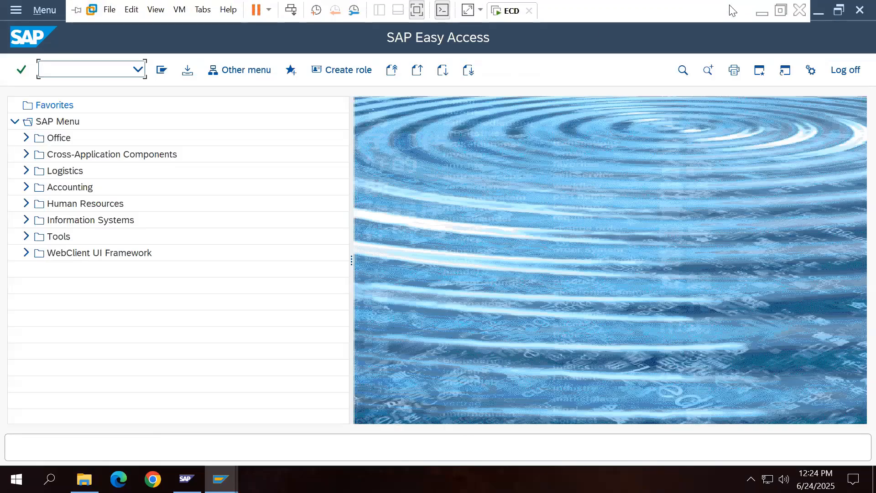
click(761, 9)
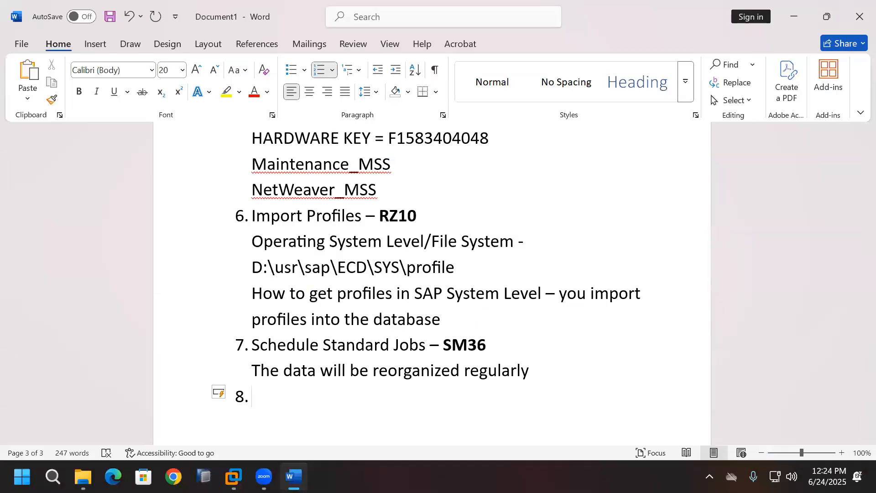
Step: Enter 'SE06' in bold as item 8 and move onto the empty item 9
text(SE06)
key(Return)
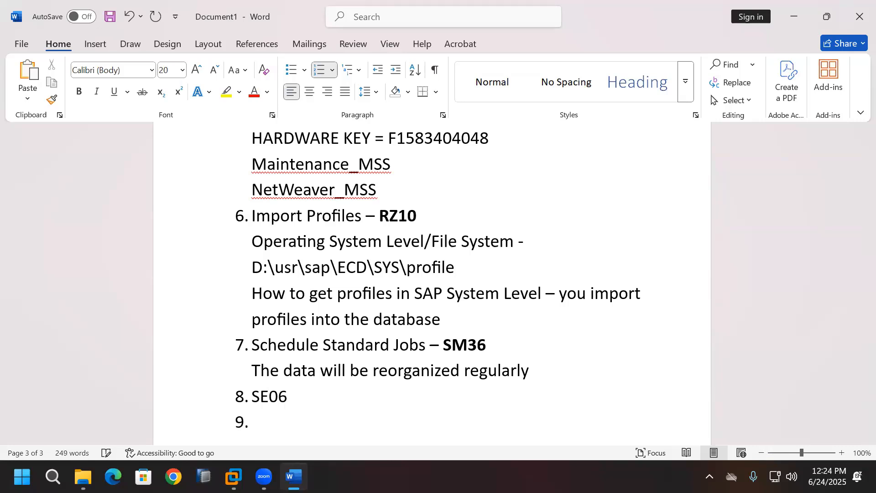
scroll(459, 397, down, 2)
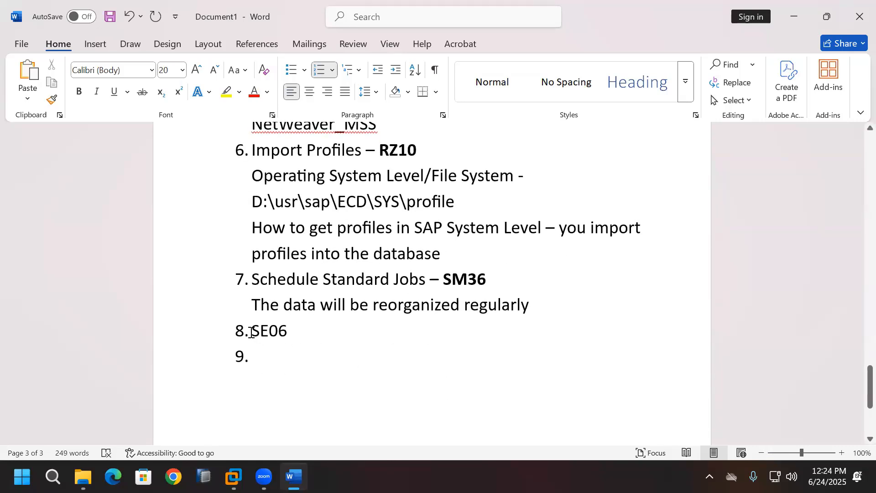
drag(251, 333, 289, 329)
key(ctrl+b)
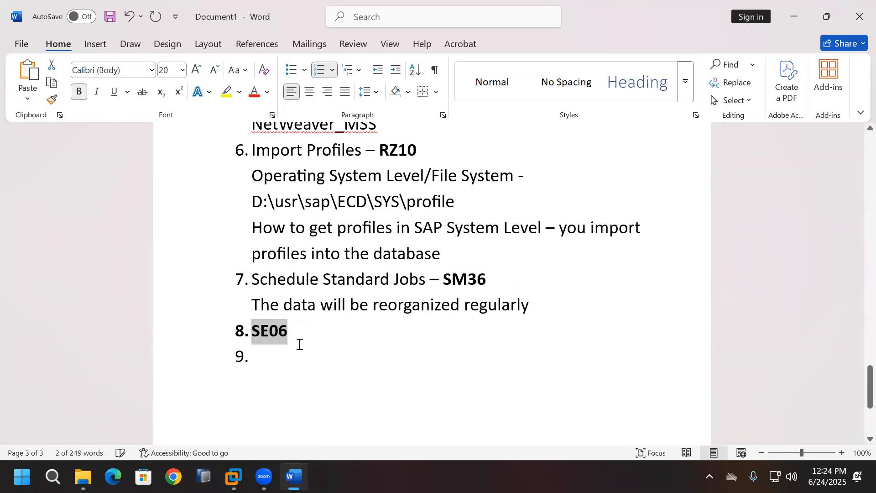
click(283, 360)
Step: Back in the SAP system, run transaction SE06 to open Transport Organizer post-installation actions
click(233, 477)
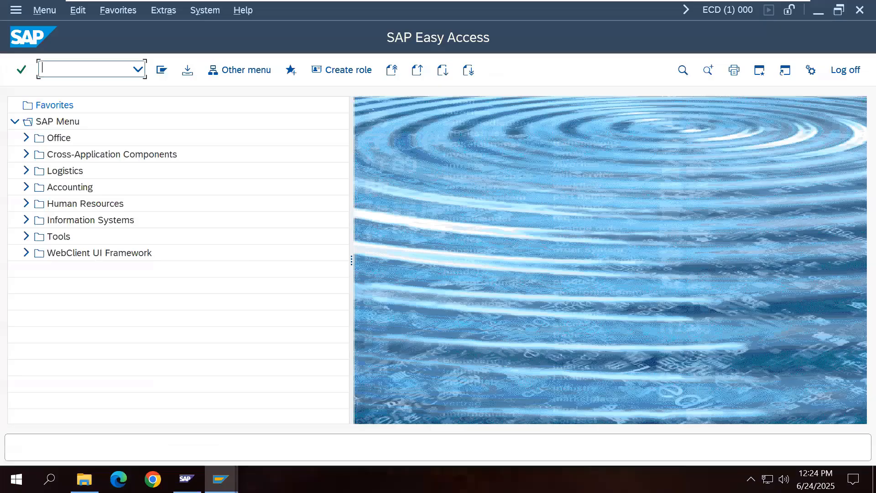
text(SE06)
key(Return)
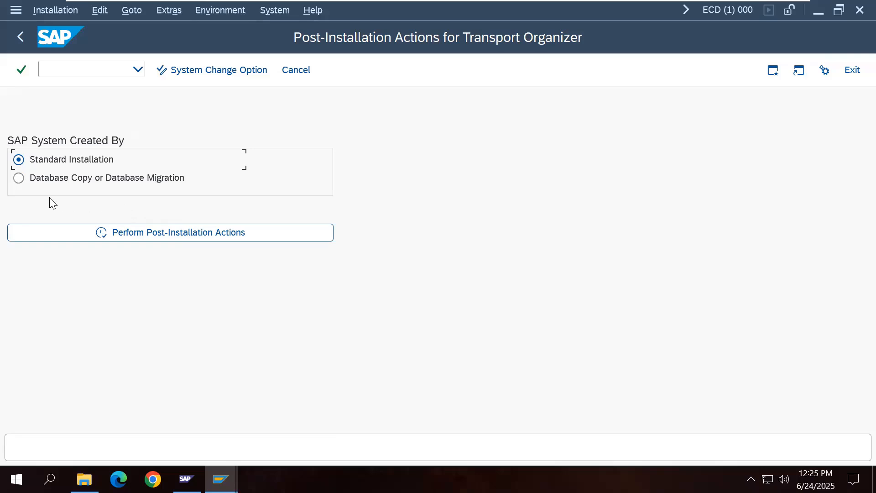
Step: Run the post-installation actions as a Standard Installation, answering Yes to reinstall CTS
click(18, 178)
click(20, 162)
click(196, 237)
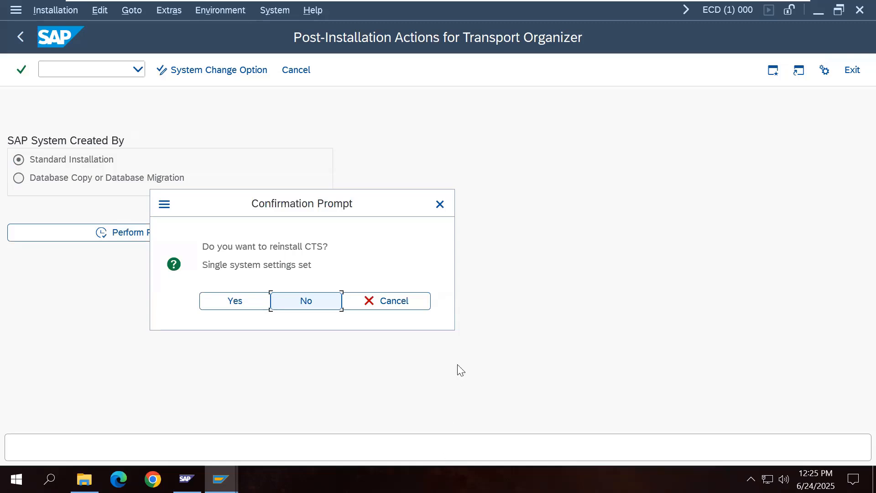
click(440, 204)
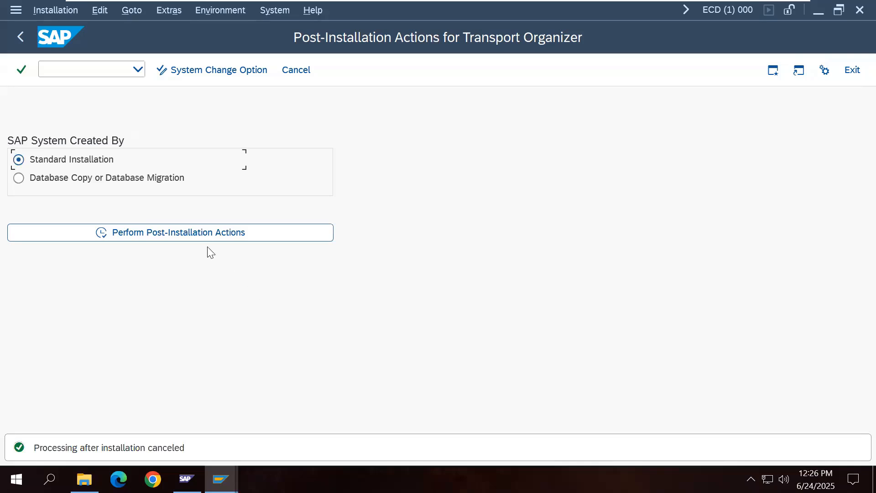
click(197, 236)
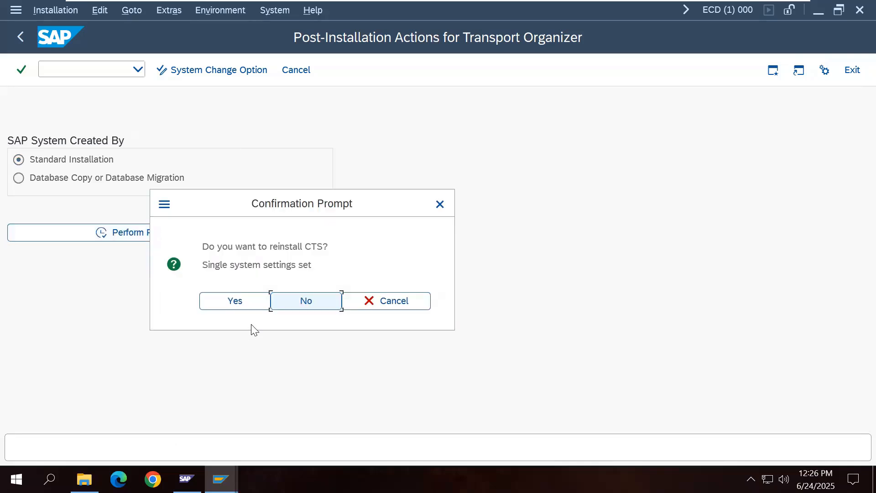
click(235, 301)
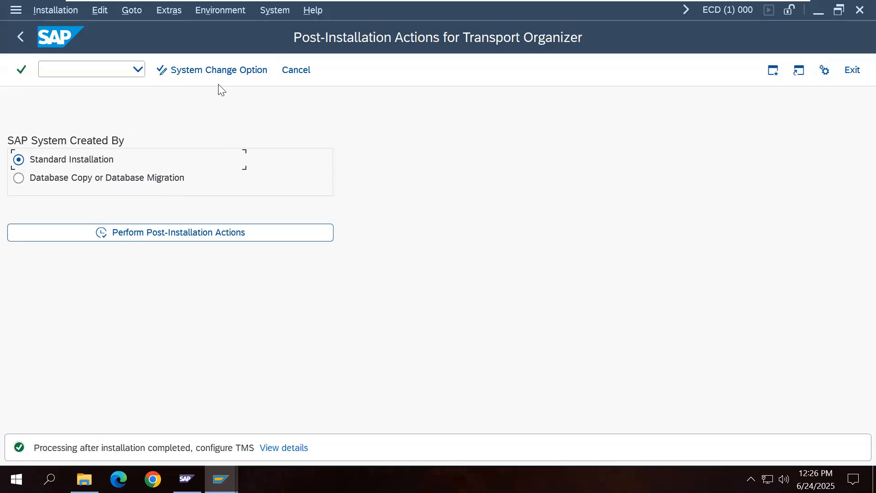
click(227, 73)
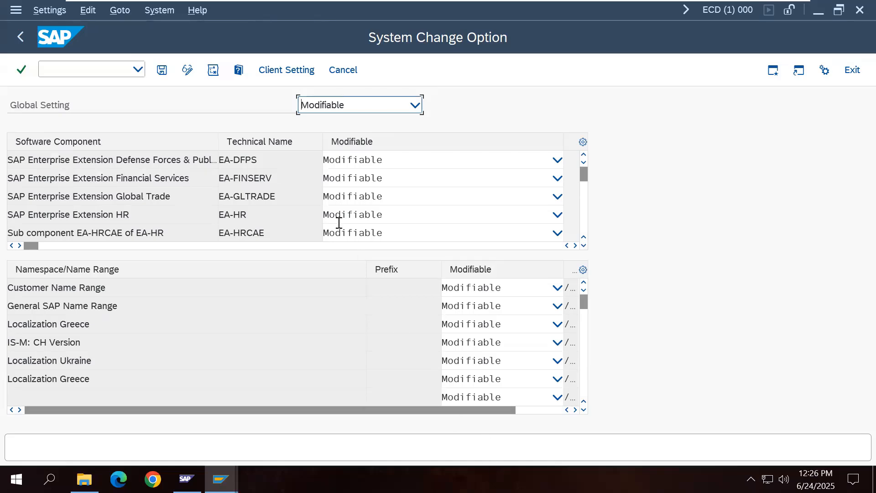
Step: Review the system change options and the client list showing clients 000 and 001
click(280, 75)
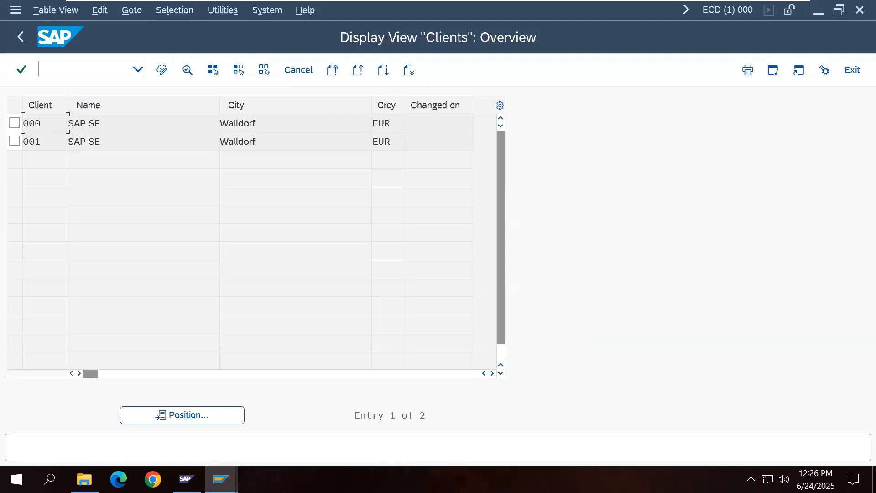
click(24, 41)
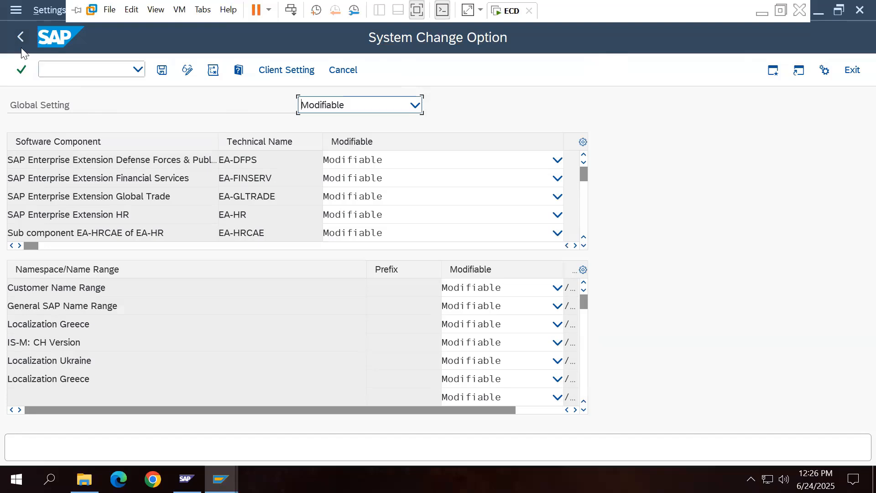
click(21, 48)
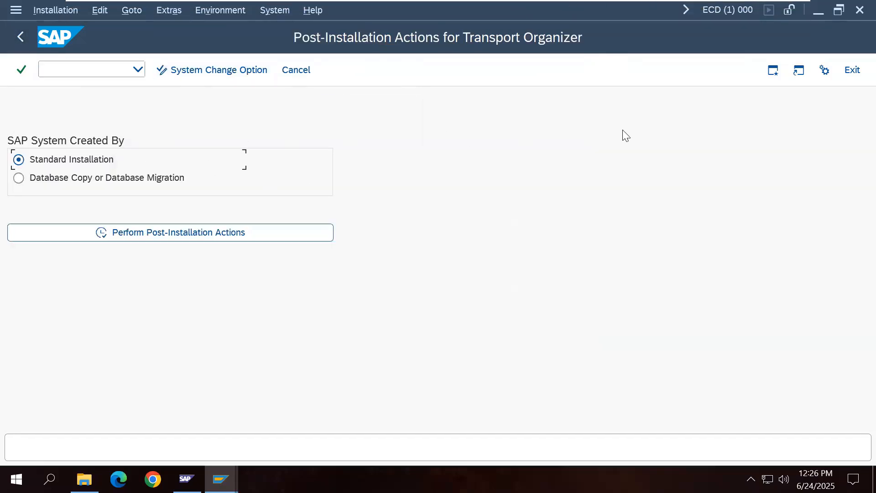
click(233, 73)
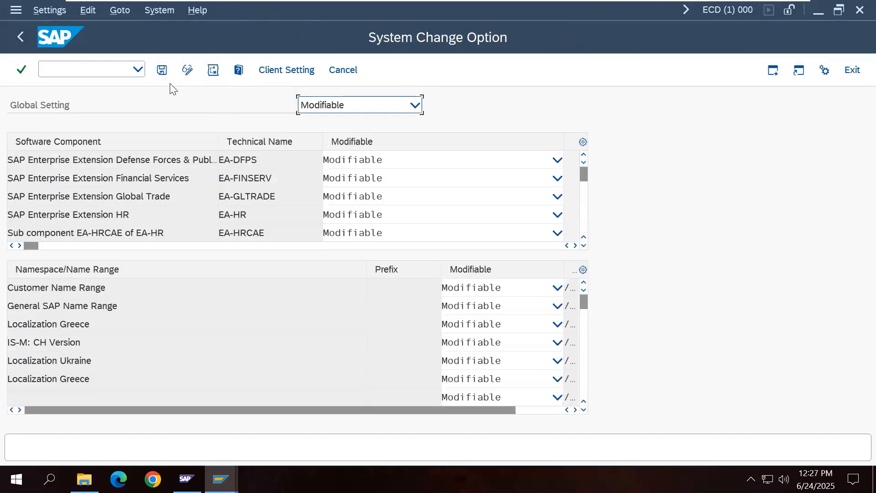
click(283, 70)
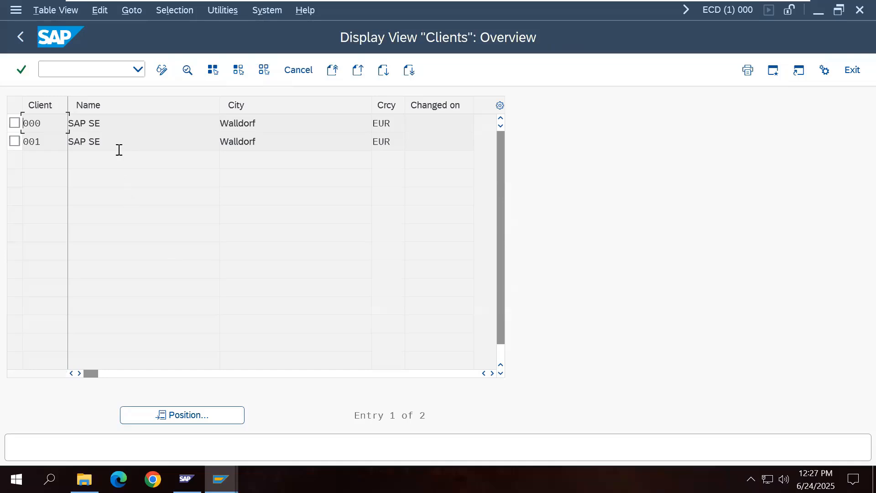
Step: Enter /n in the command field to return to SAP Easy Access
click(122, 74)
text(/n)
key(Return)
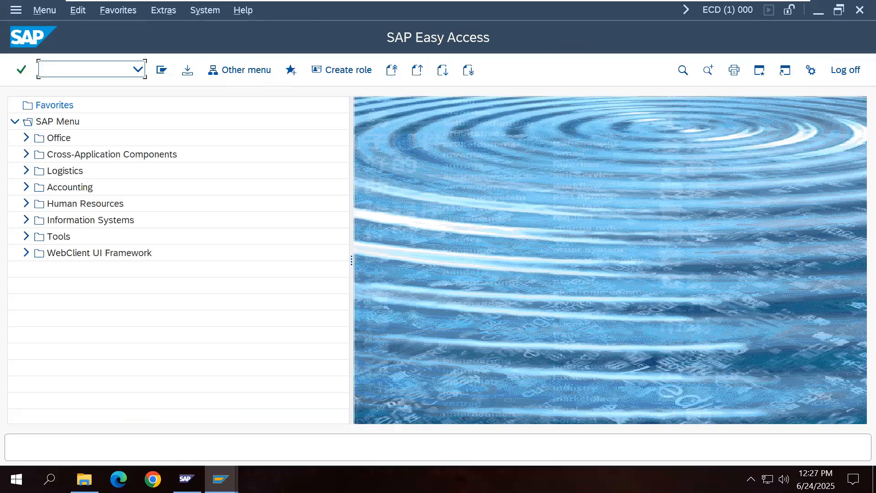
Step: In Word, type item 9 'Configure TMS - STMS (000)' and start a new line below it
mouse_move(726, 2)
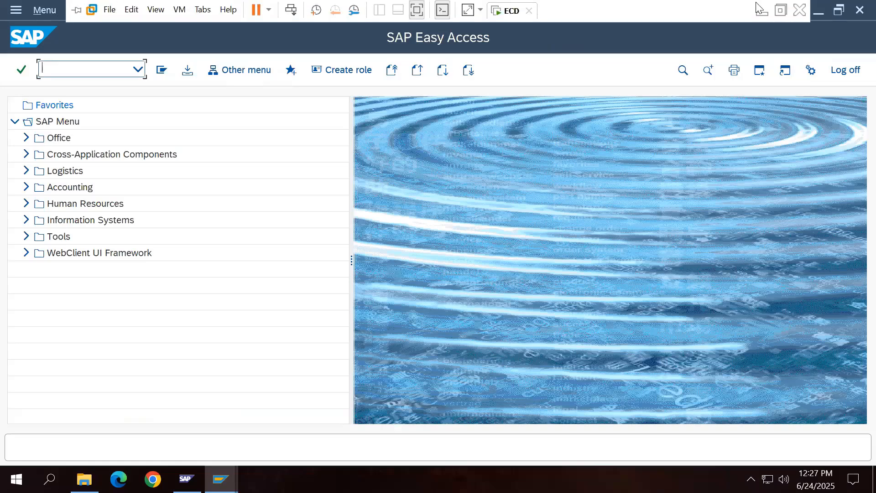
click(765, 11)
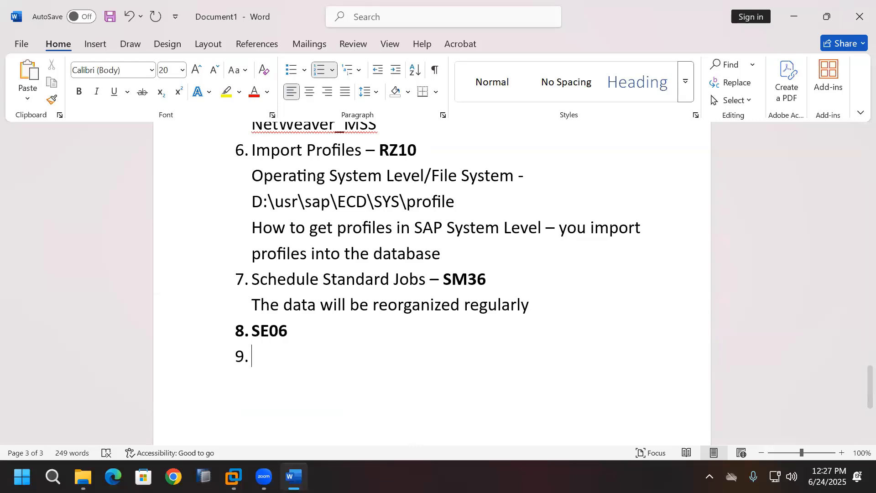
text(Co)
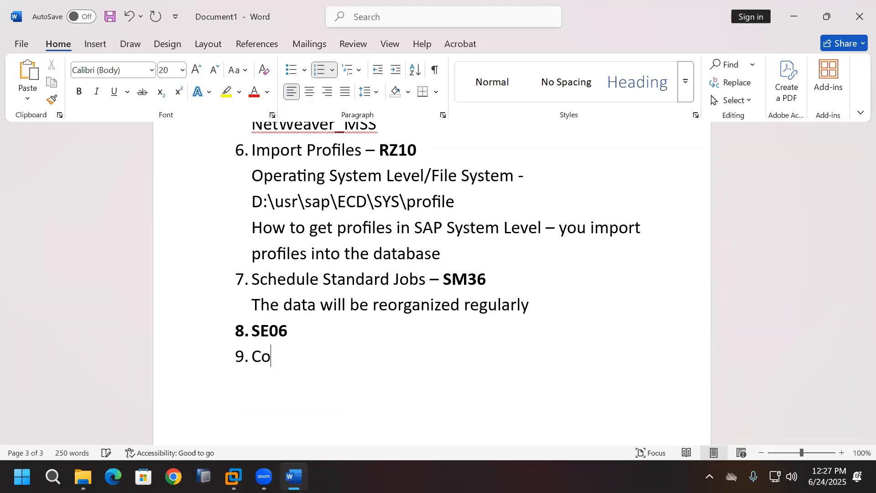
text(nfigure T)
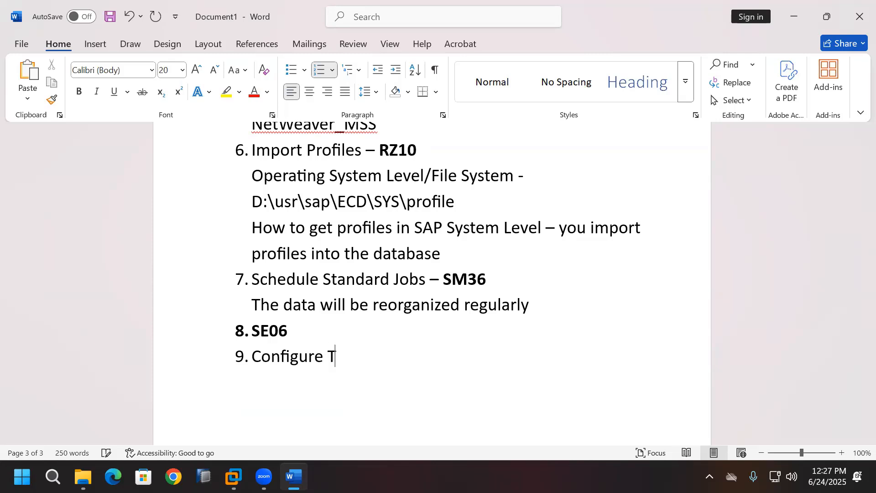
text(MS - STMS)
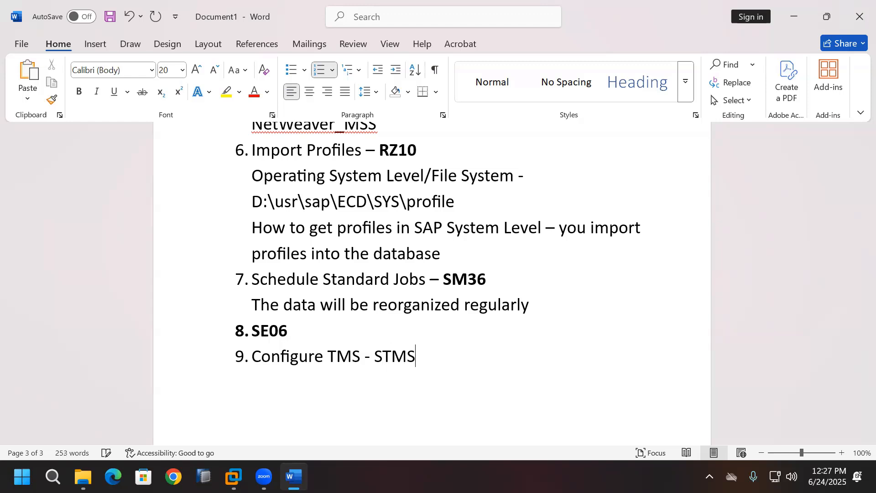
text( ()
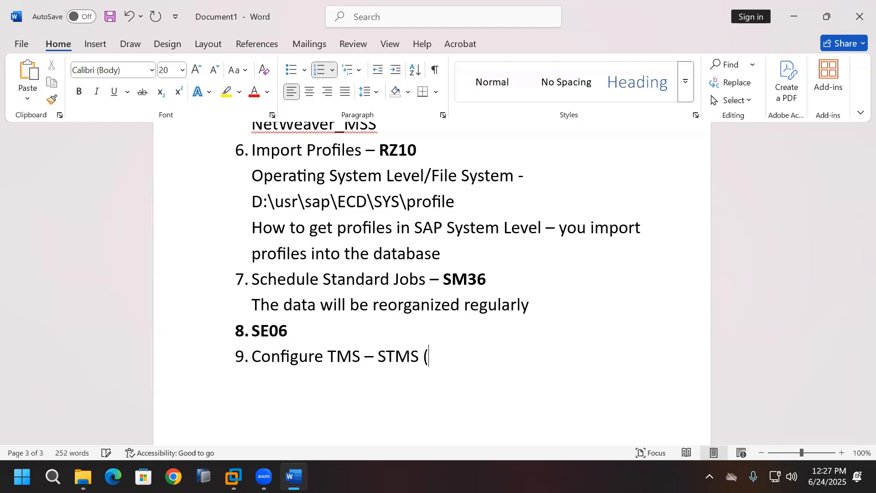
text(000))
key(Return)
key(BackSpace)
key(BackSpace)
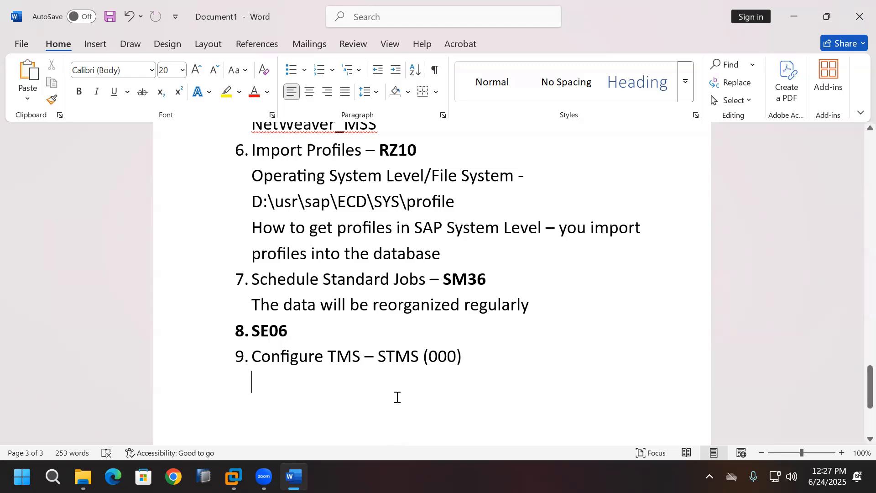
Step: Make STMS bold in item 9 and switch back to the SAP virtual machine
drag(377, 356, 419, 357)
click(79, 92)
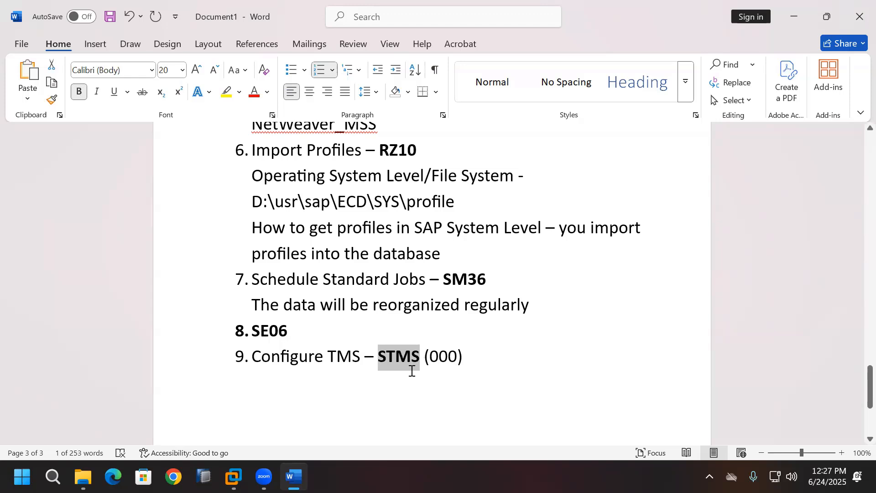
click(394, 376)
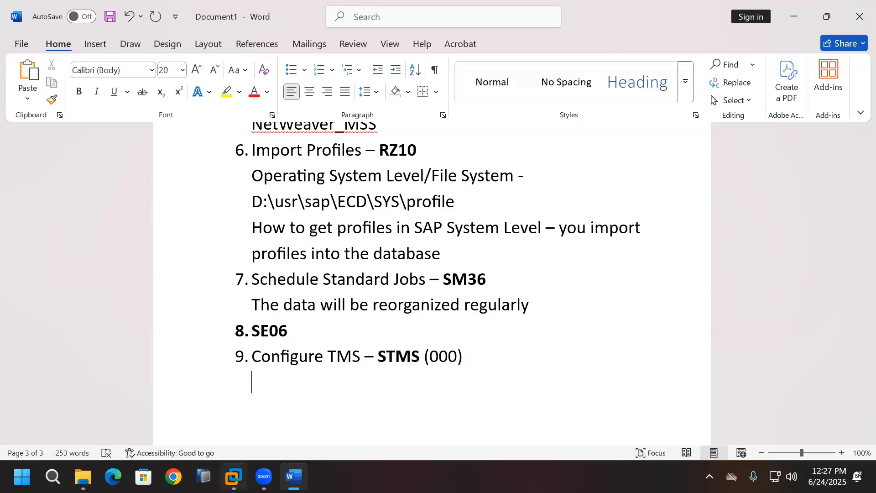
click(234, 477)
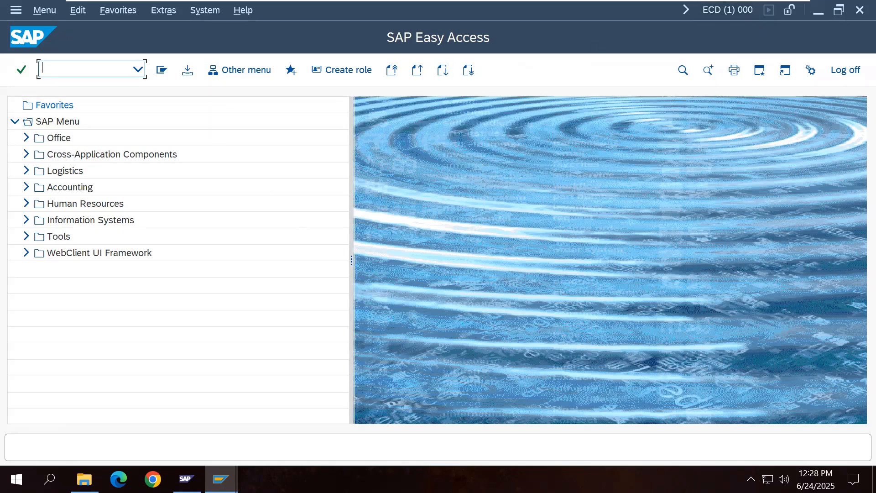
Step: Run STMS and save ECD as DOMAIN_ECD controller, entering and repeating the TMSADM password
text(STMS)
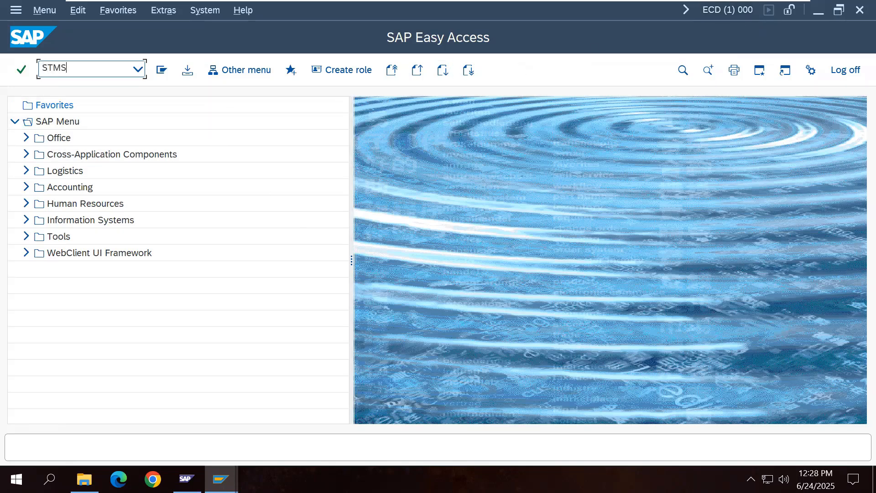
key(Return)
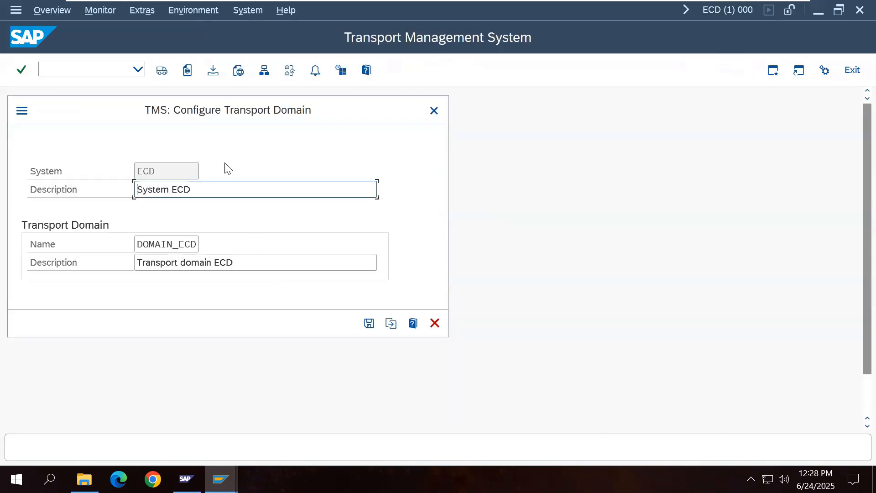
click(369, 323)
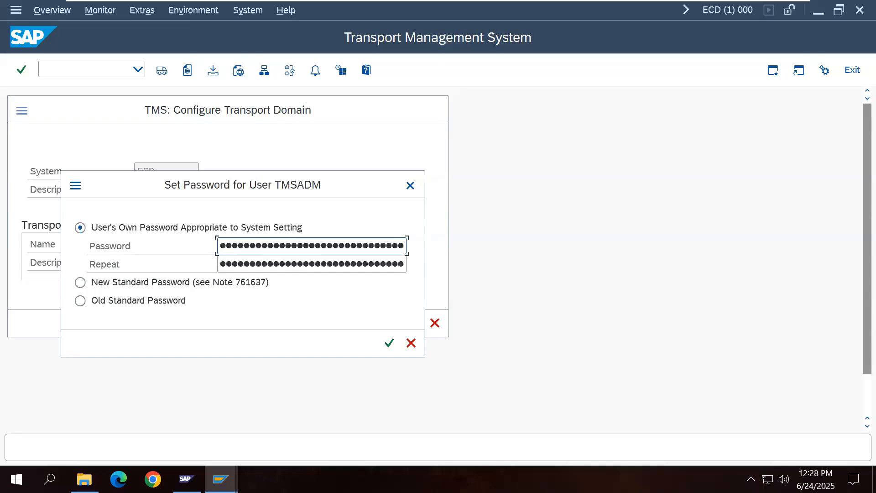
click(315, 264)
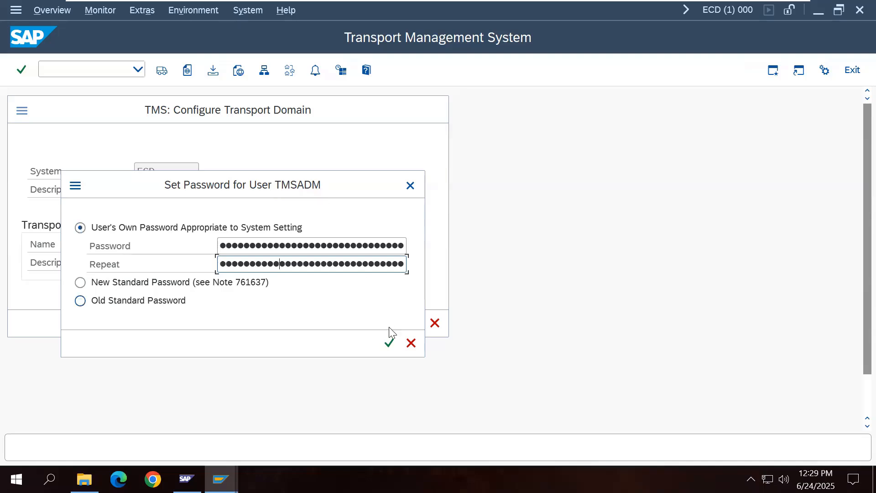
click(389, 343)
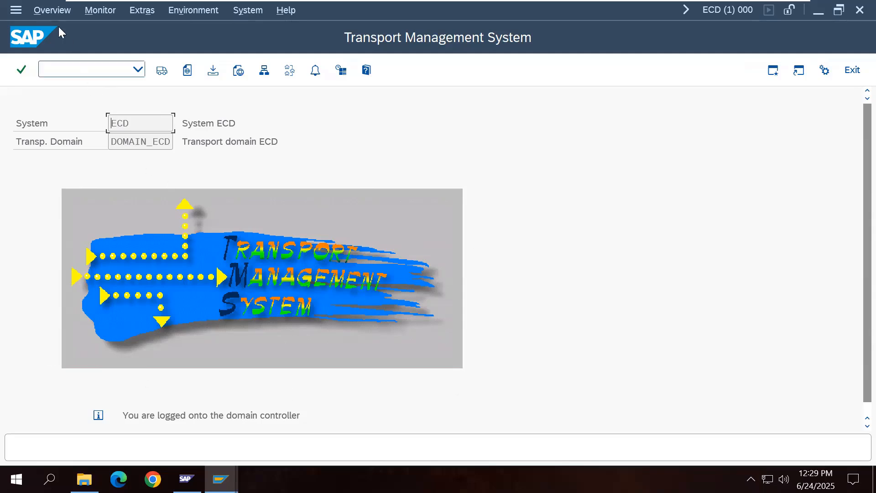
Step: Open the ECD system's TMS configuration from the domain's Systems Overview
click(52, 10)
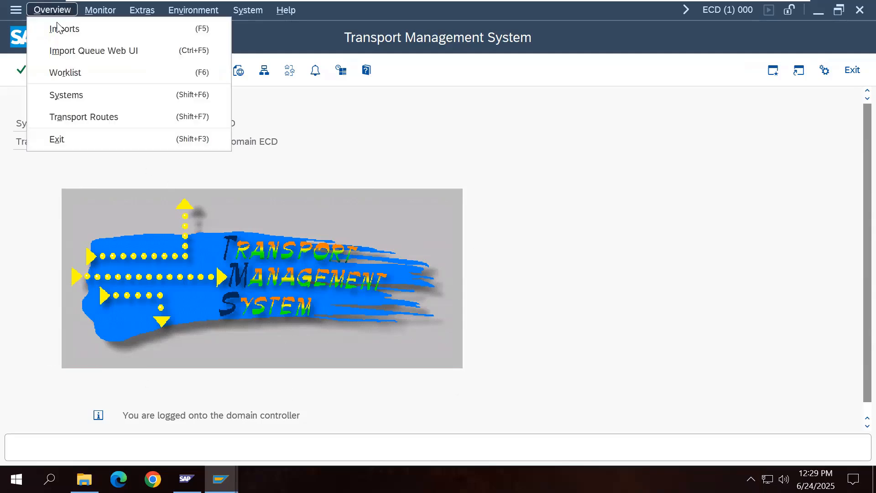
click(84, 94)
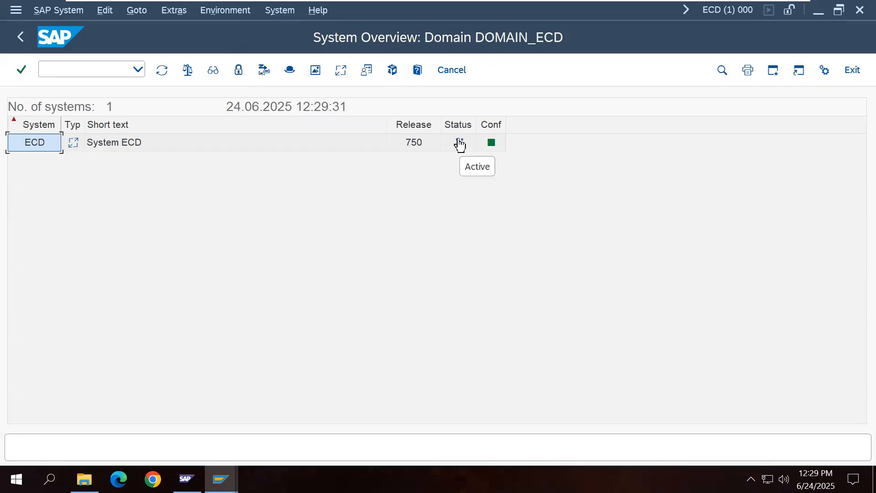
click(136, 152)
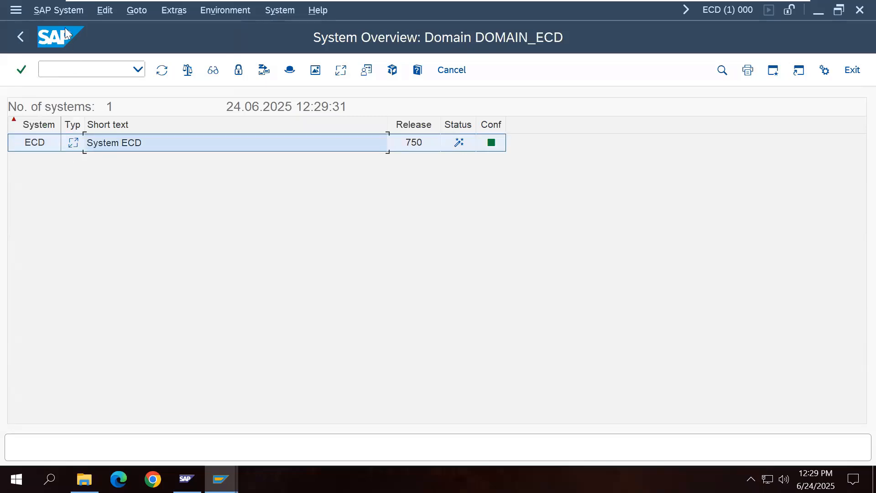
click(65, 13)
click(80, 51)
Step: Change the ECD description to 'Development' and save it
drag(178, 123, 122, 125)
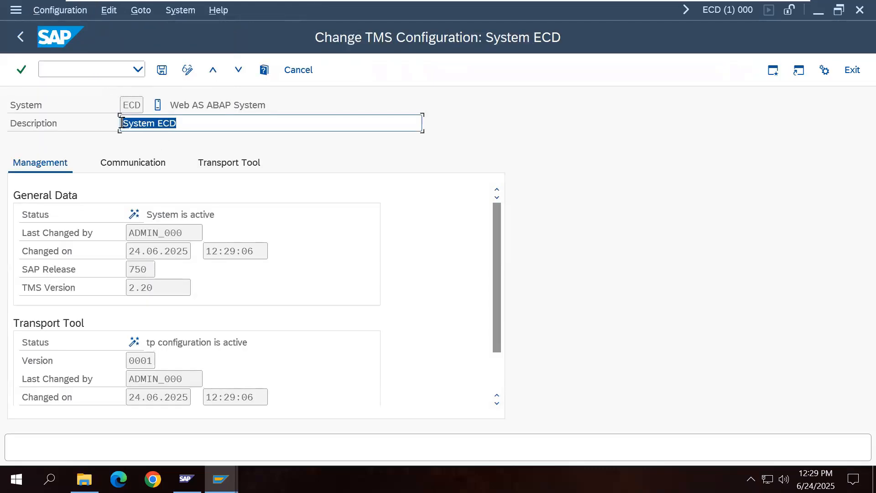
text(Develop)
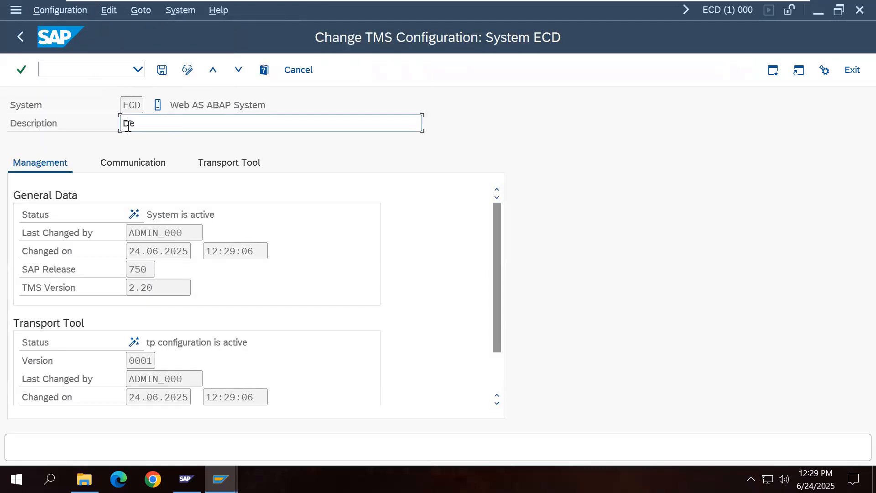
text(ment)
click(162, 70)
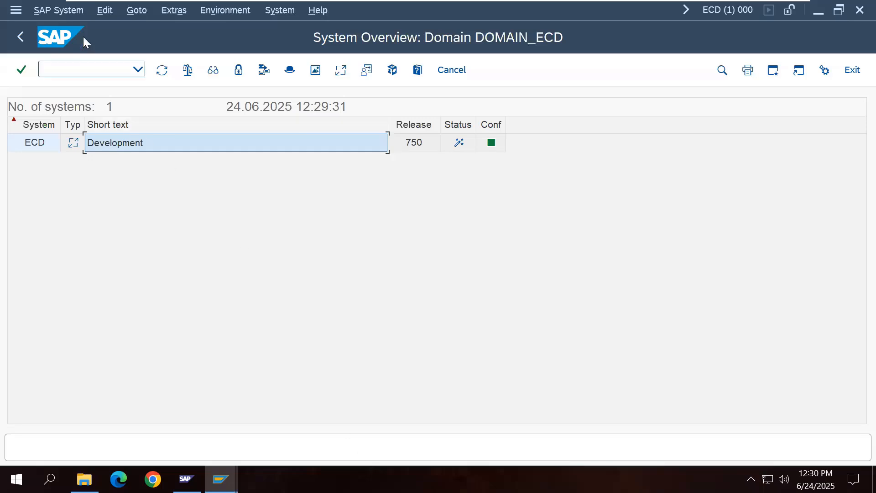
click(72, 12)
Step: Create virtual system ECQ with description 'Quality Assurance' and save it
mouse_move(77, 34)
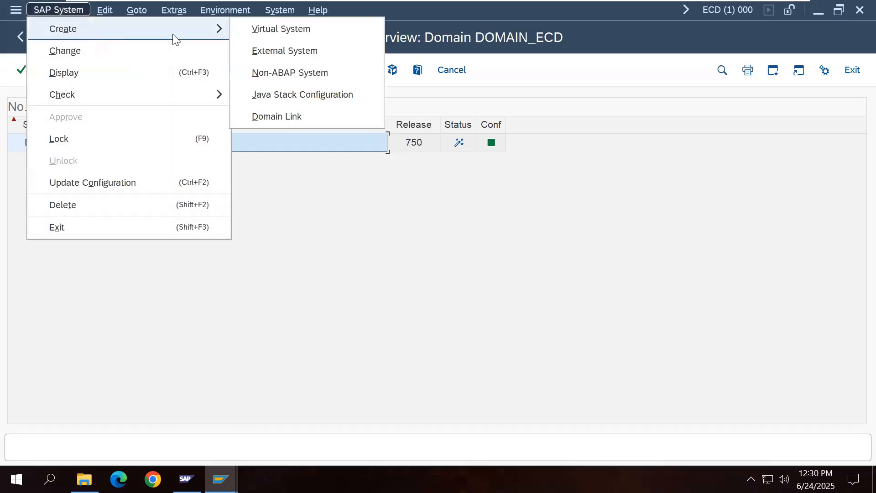
click(250, 37)
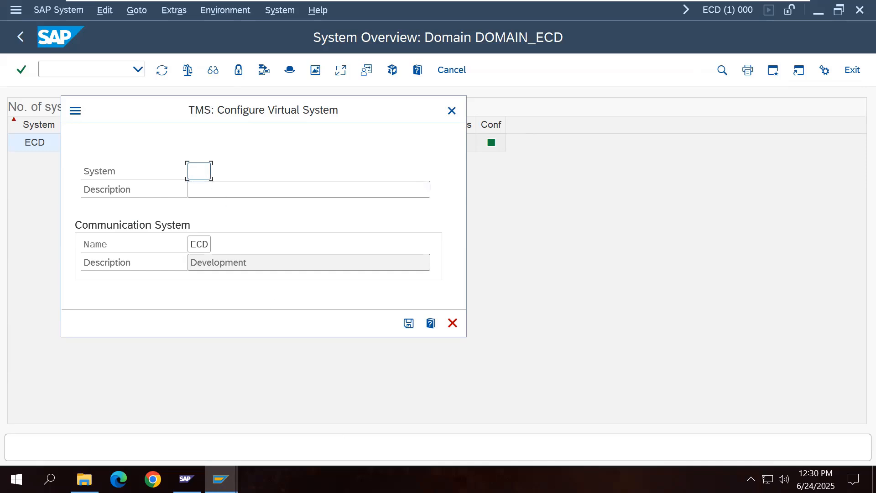
text(ECQ)
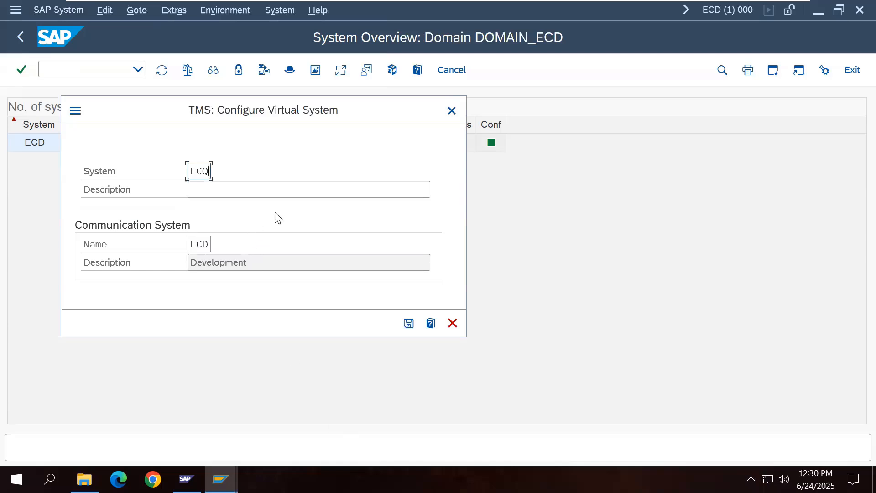
click(296, 191)
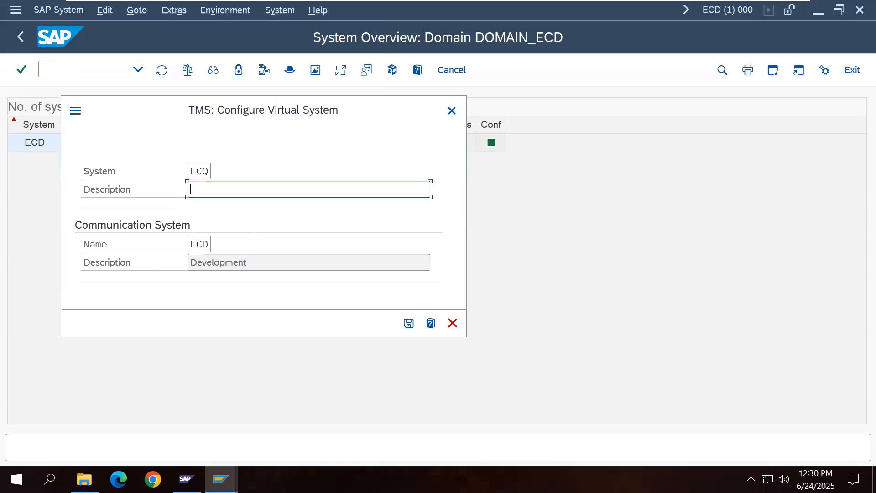
text(Quality Assurance)
click(409, 323)
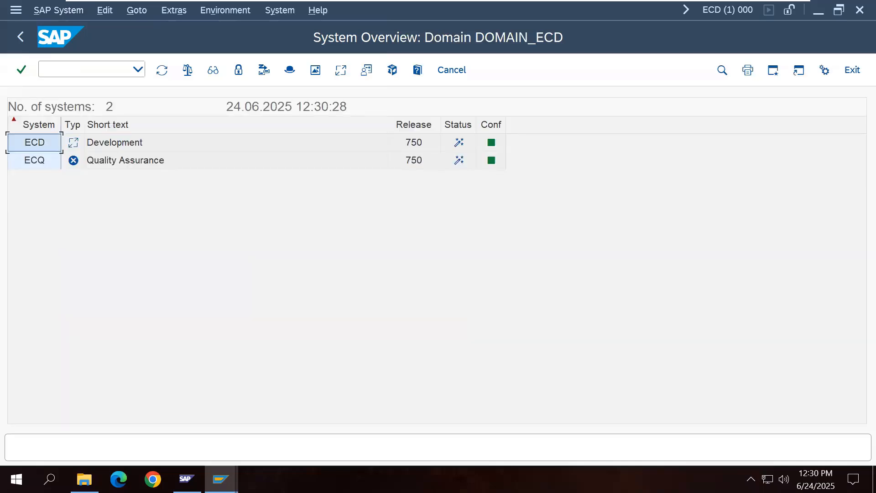
mouse_move(76, 171)
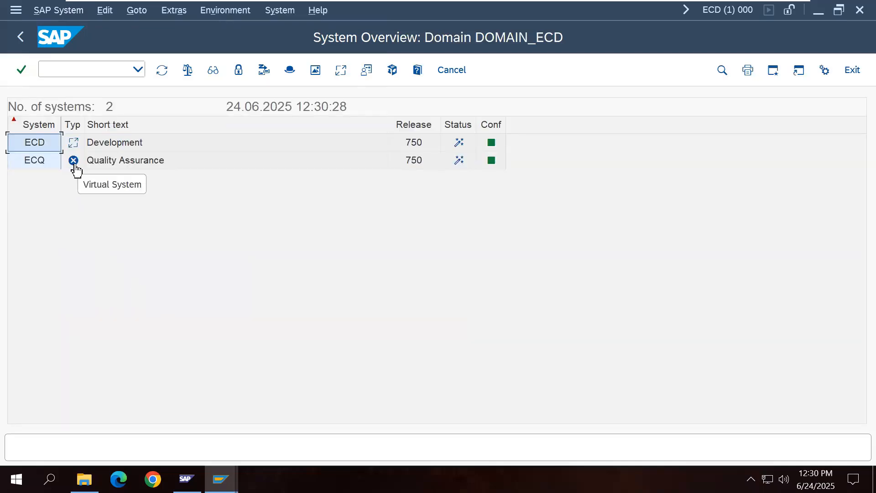
mouse_move(74, 156)
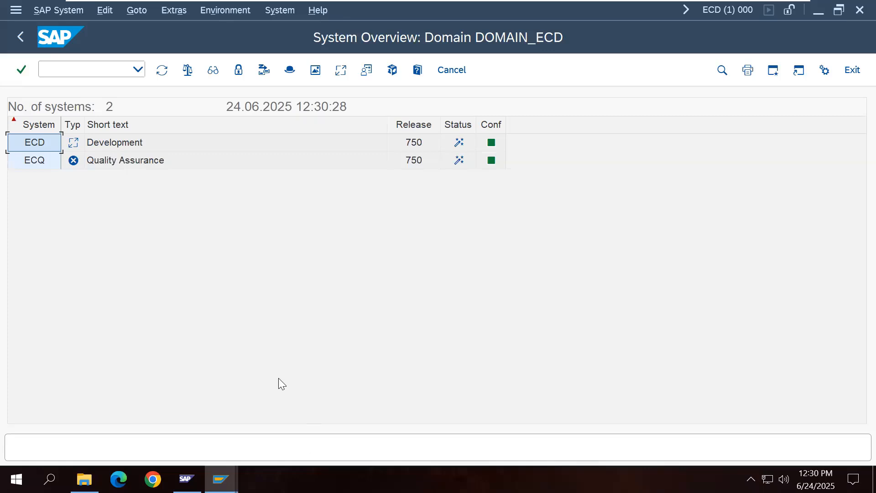
Step: Create virtual system ECP described as Production, then display the transport routes
click(68, 12)
mouse_move(71, 32)
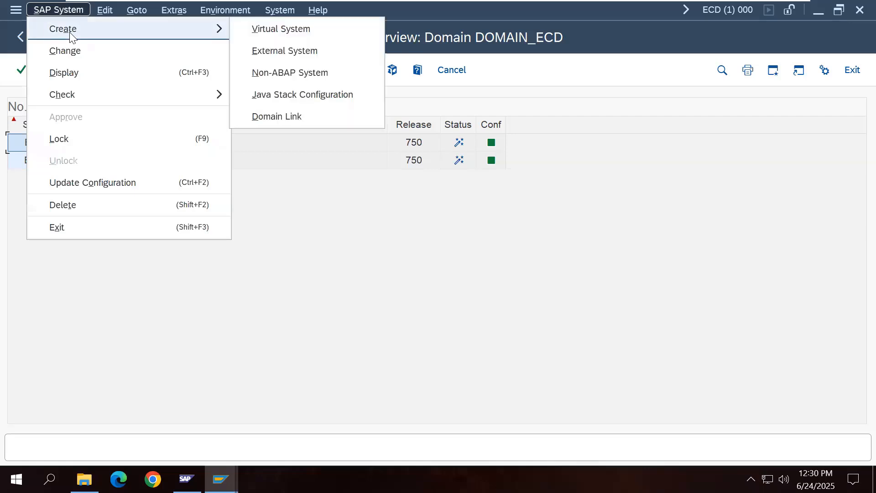
click(281, 30)
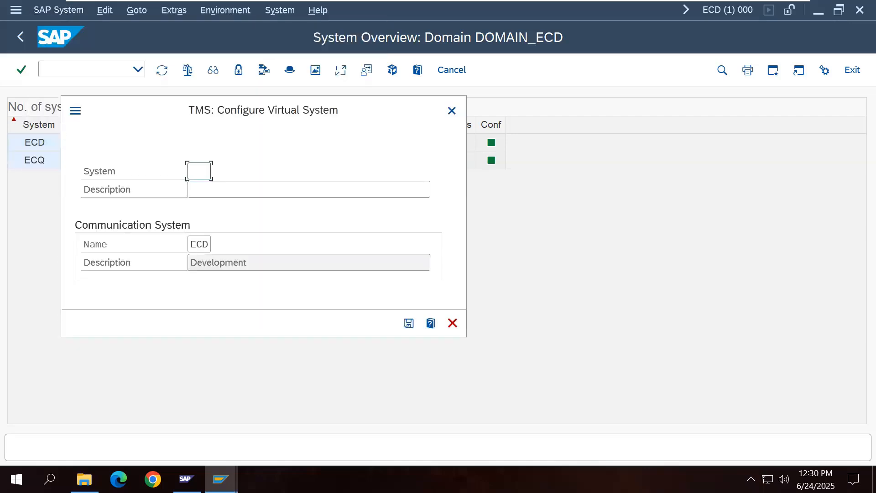
text(ECP)
click(325, 188)
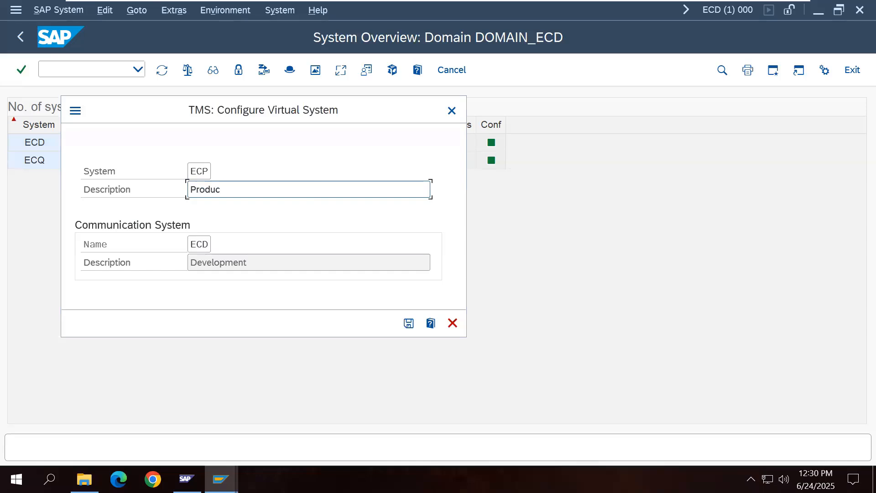
click(408, 323)
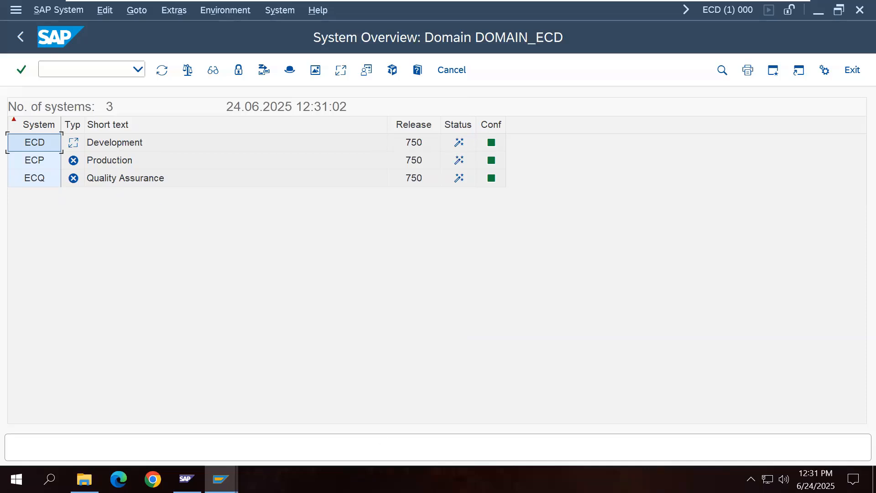
click(227, 10)
click(248, 51)
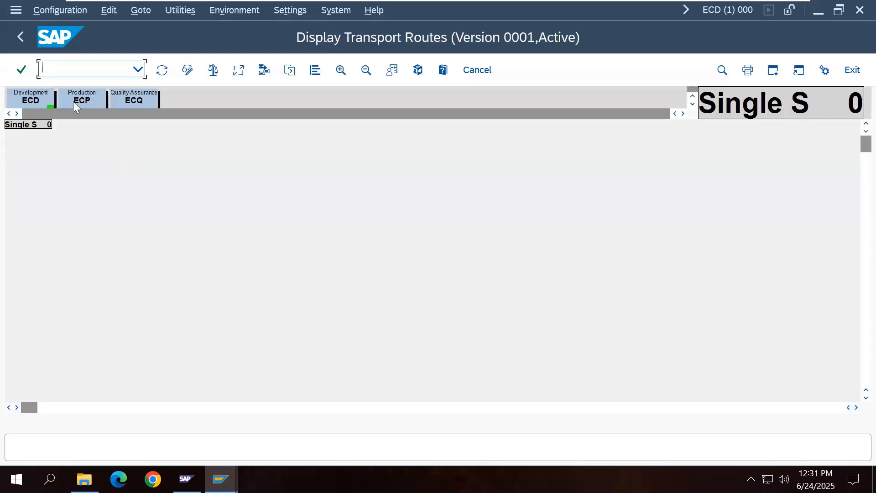
Step: Switch transport routes to change mode and choose Standard Configuration > Three Systems in Group
click(61, 18)
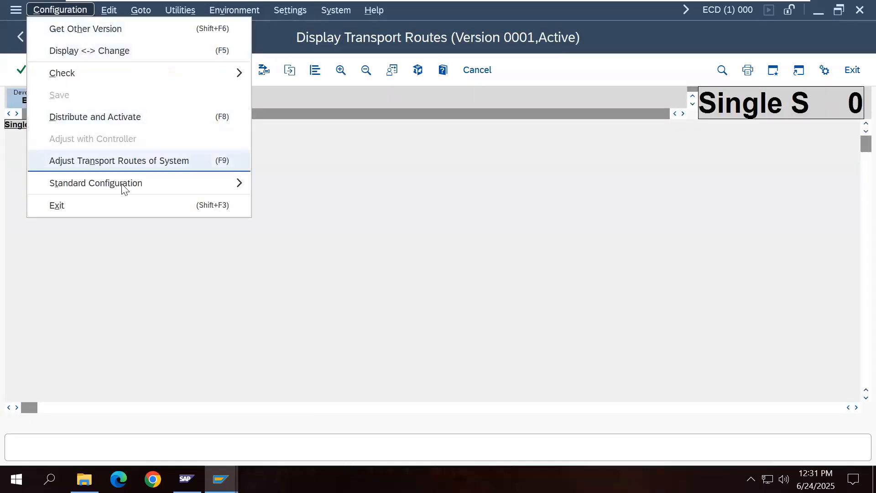
mouse_move(122, 188)
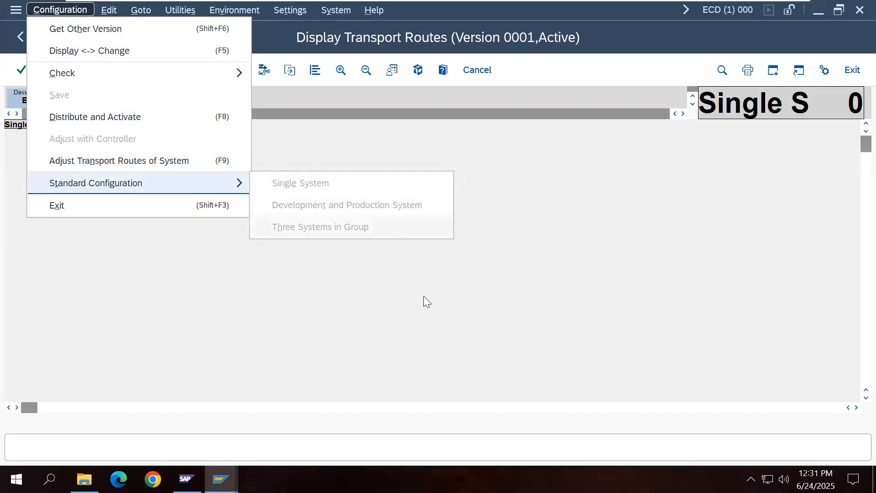
click(428, 308)
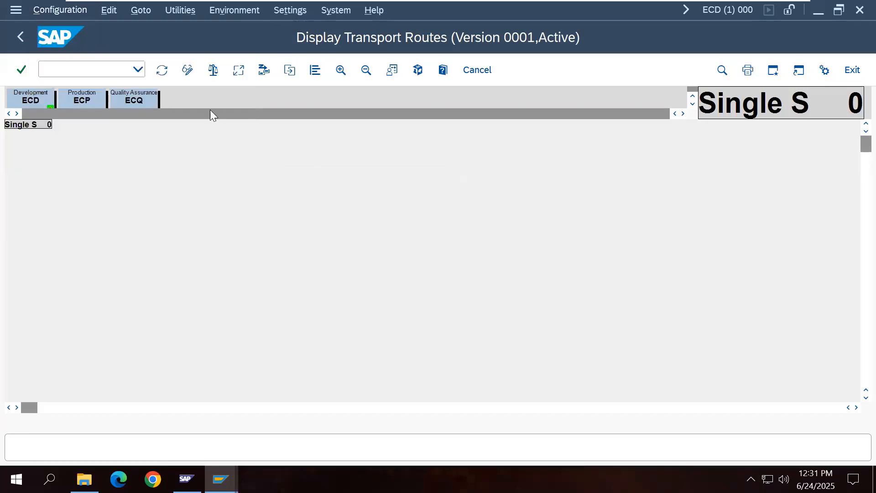
click(187, 70)
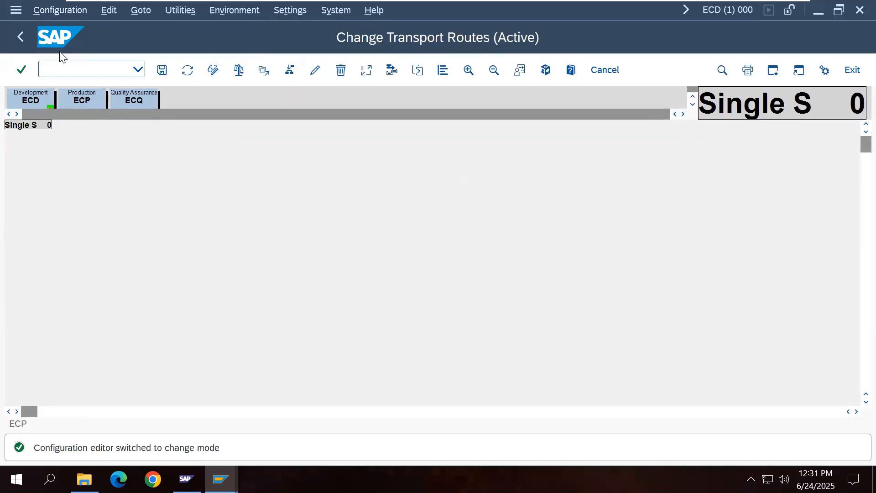
click(58, 12)
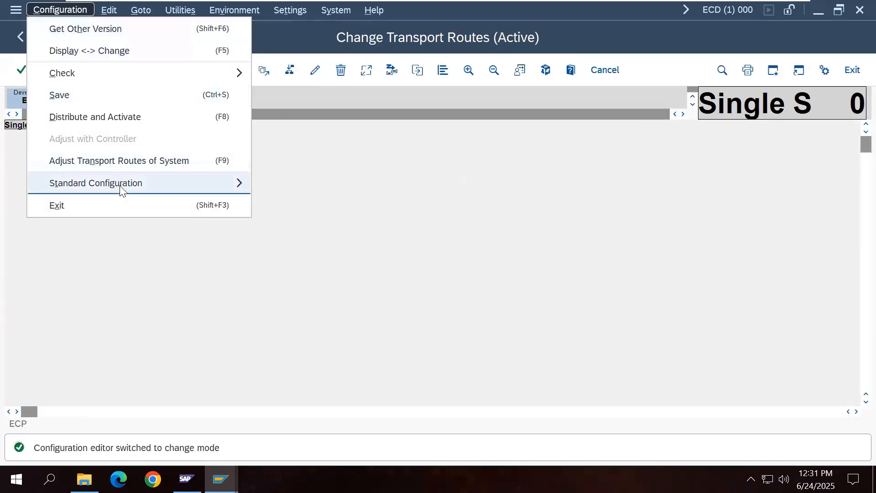
mouse_move(120, 185)
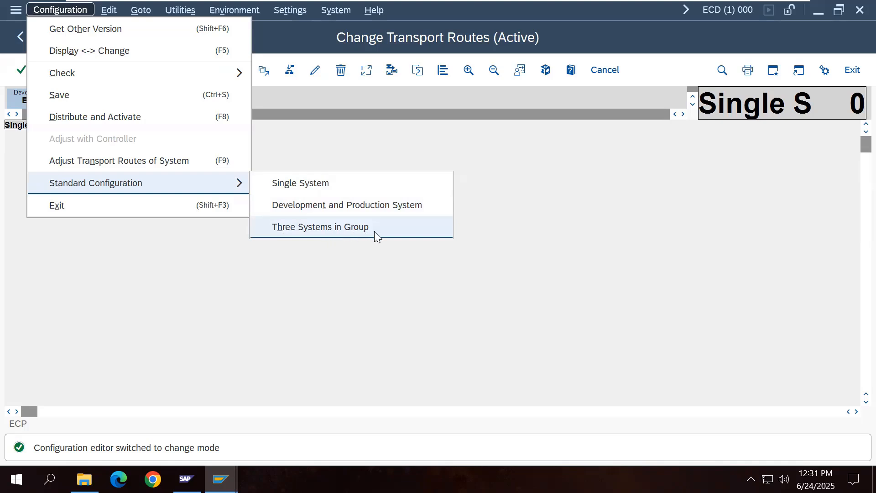
click(354, 230)
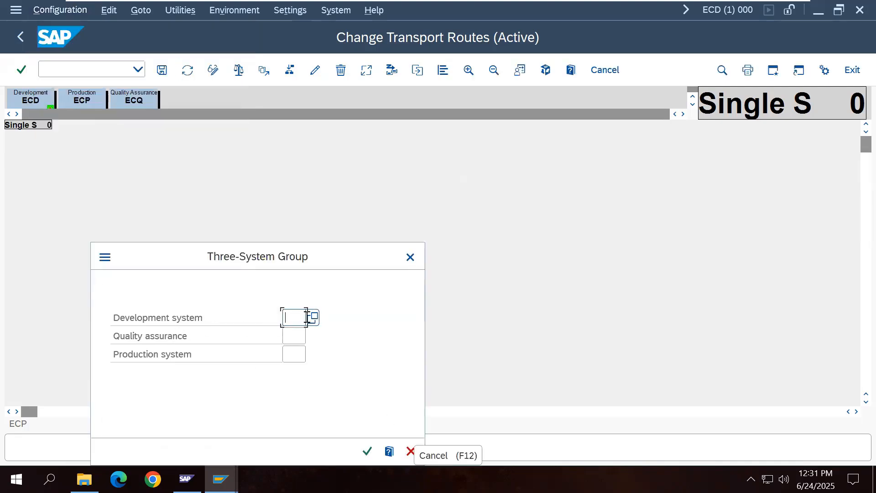
Step: Assign ECD as development, ECQ as quality assurance and ECP as production, then confirm
click(313, 318)
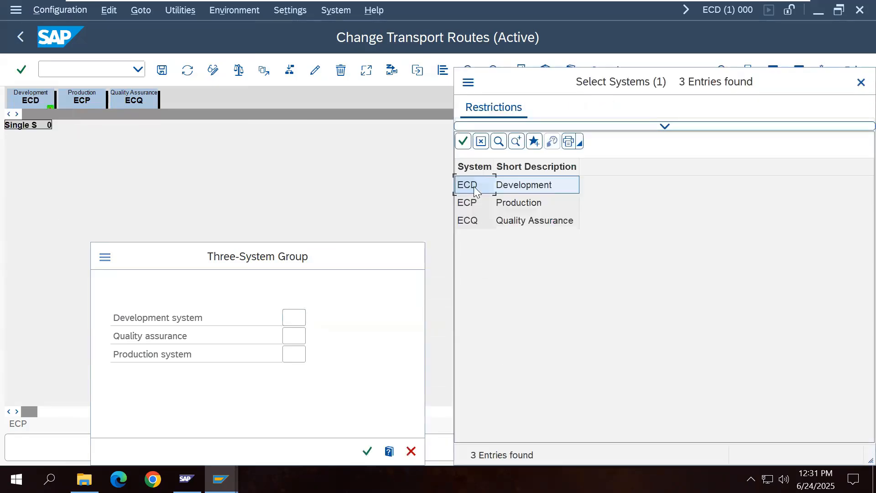
click(474, 186)
click(299, 336)
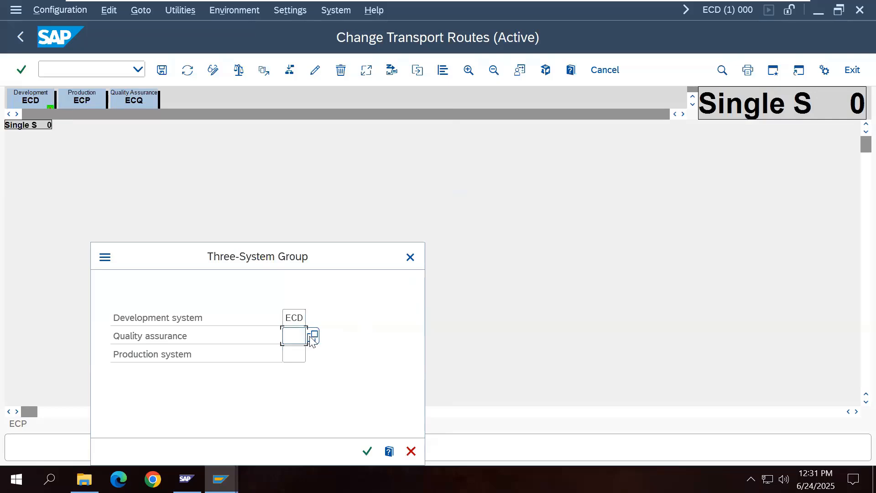
click(314, 337)
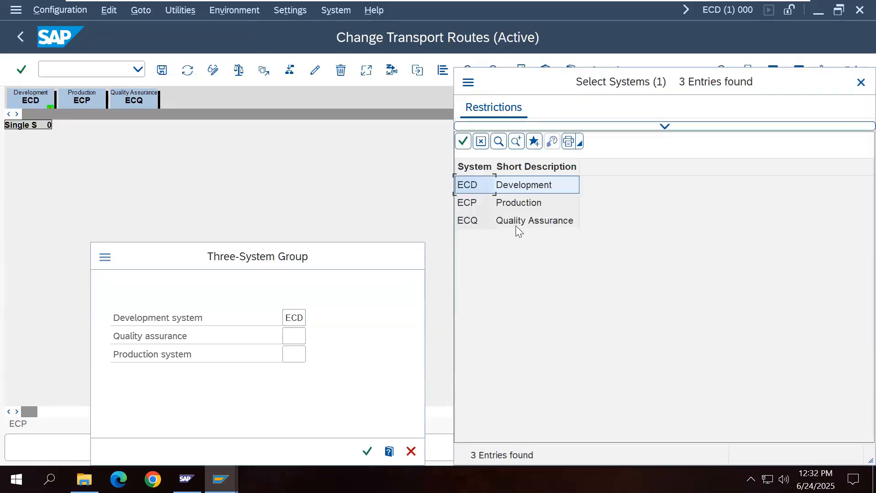
click(515, 223)
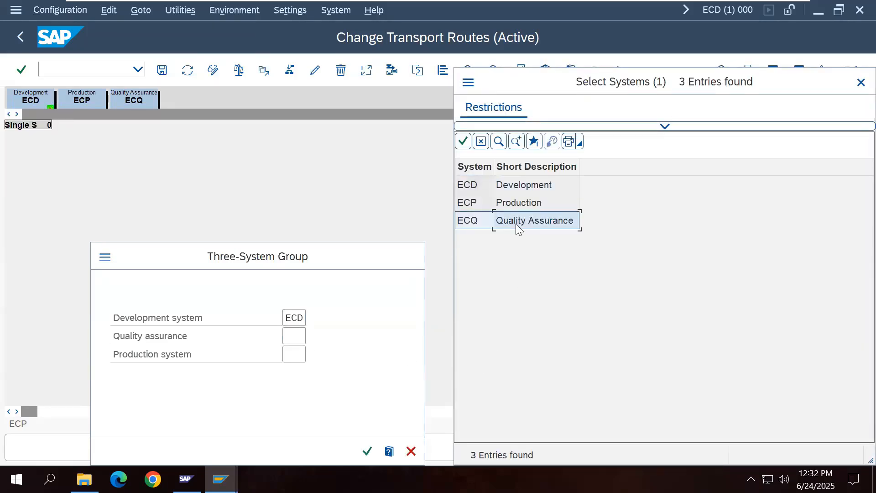
click(298, 356)
click(312, 357)
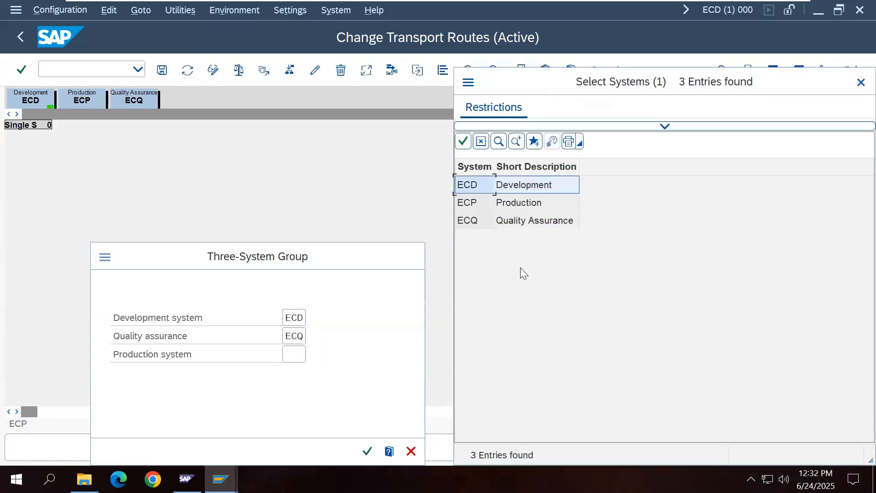
click(514, 204)
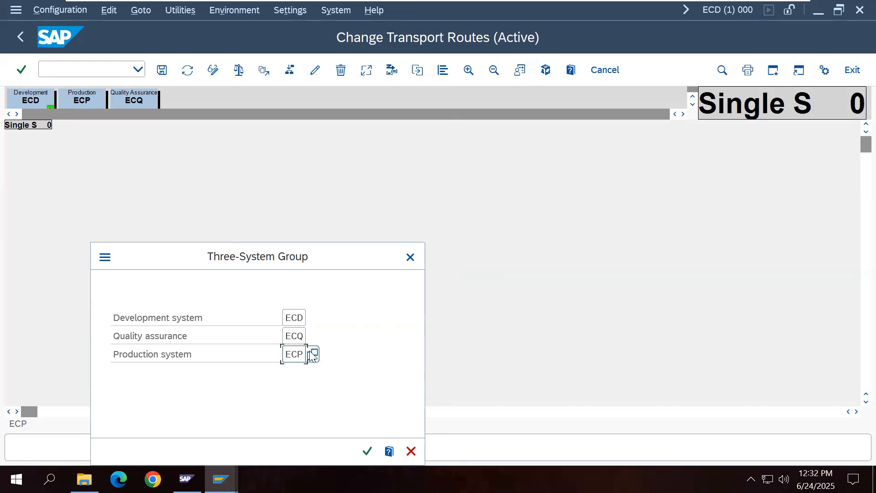
click(366, 452)
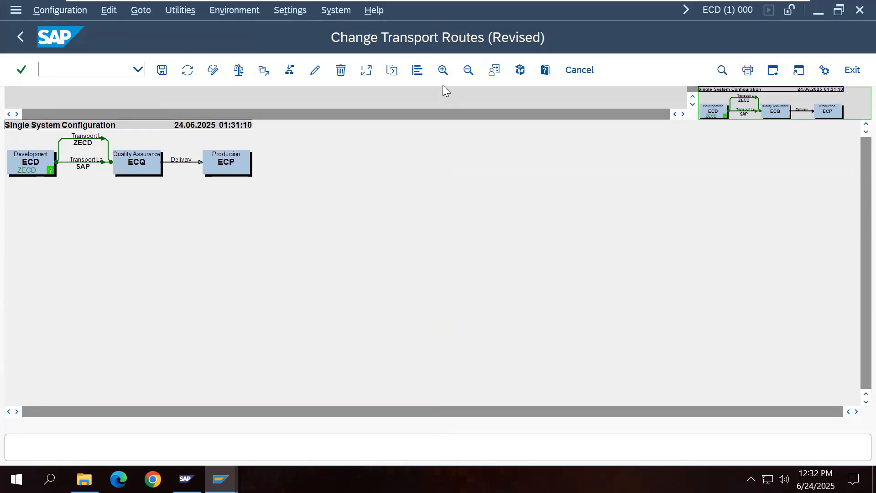
Step: Save the revised route configuration and replace its short description with 'SAP ECC'
click(442, 72)
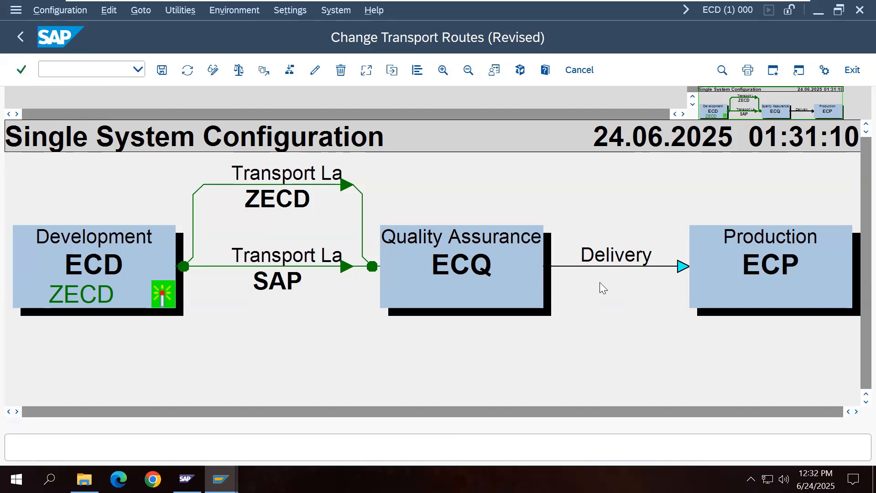
click(164, 72)
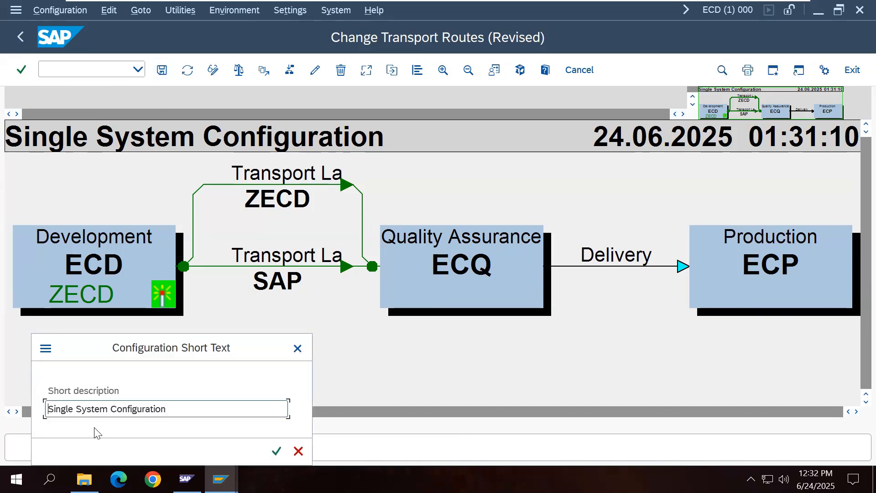
drag(144, 411, 45, 414)
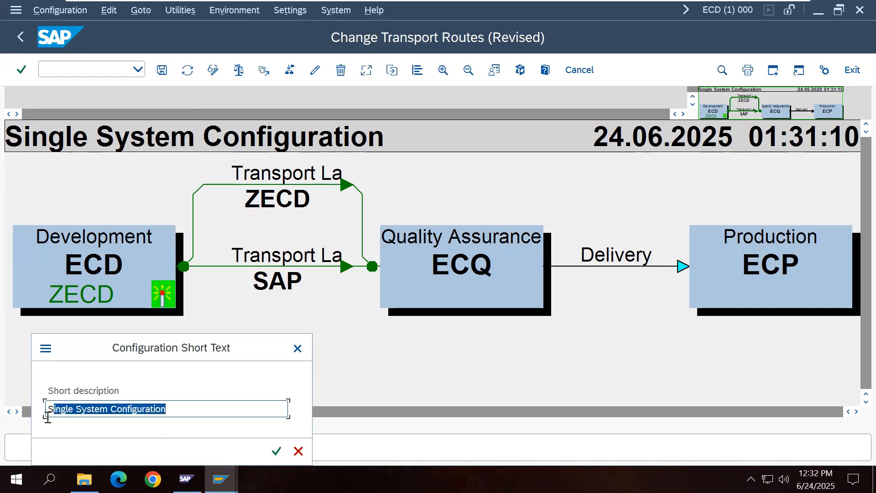
text(SA)
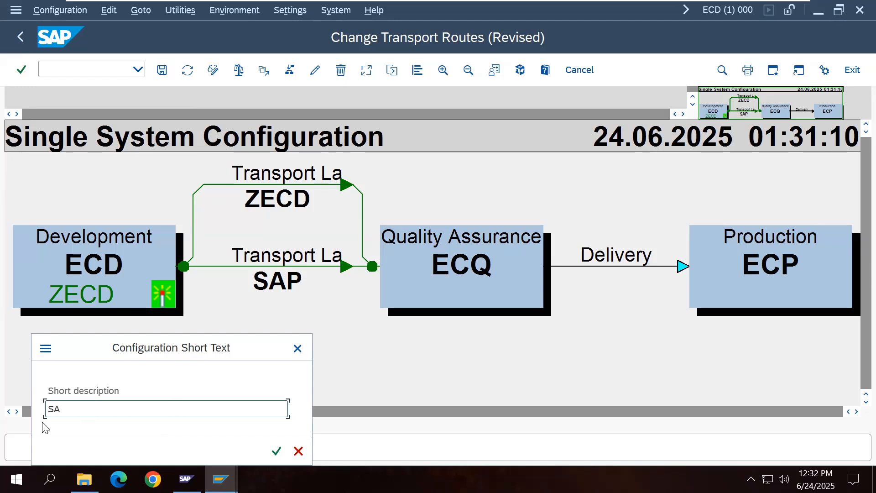
text(P ECC)
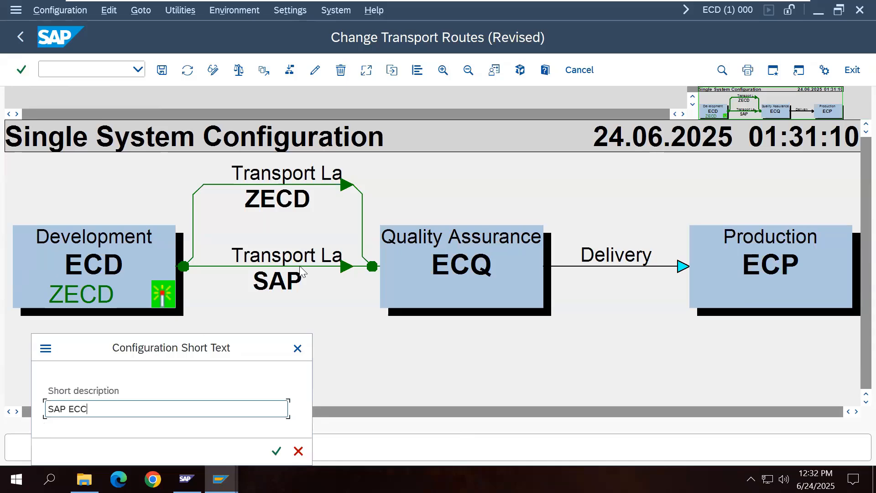
Step: Open TADM12_2_EN_Col21_ExerciseHandbook_A4 PDF from Seagate (H:) > SAP BOOKS > SAP BASIS
click(759, 10)
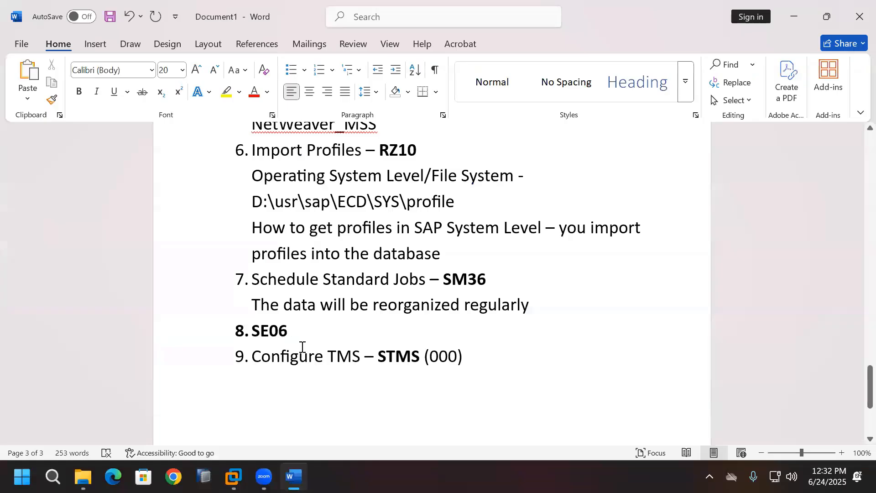
click(93, 475)
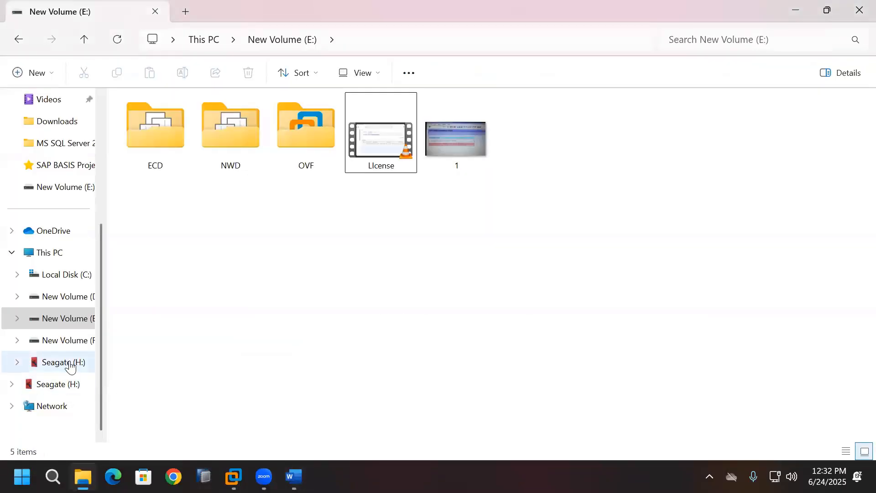
click(53, 363)
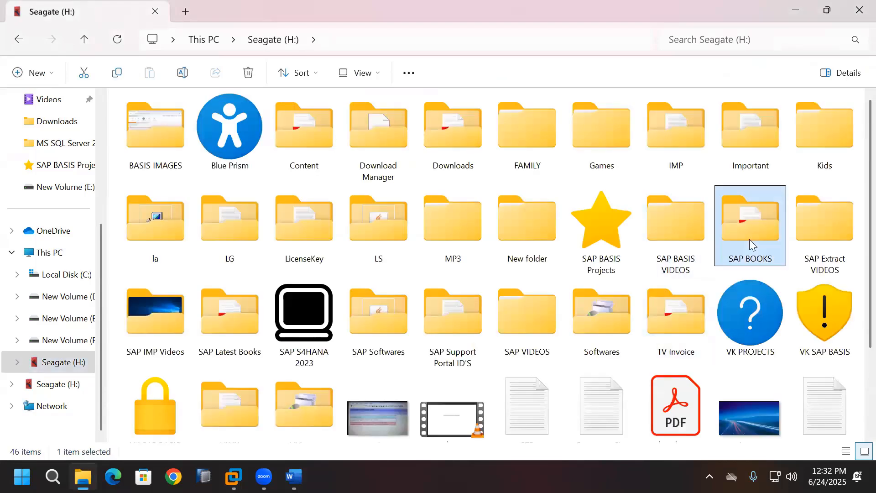
double_click(748, 241)
scroll(586, 319, down, 3)
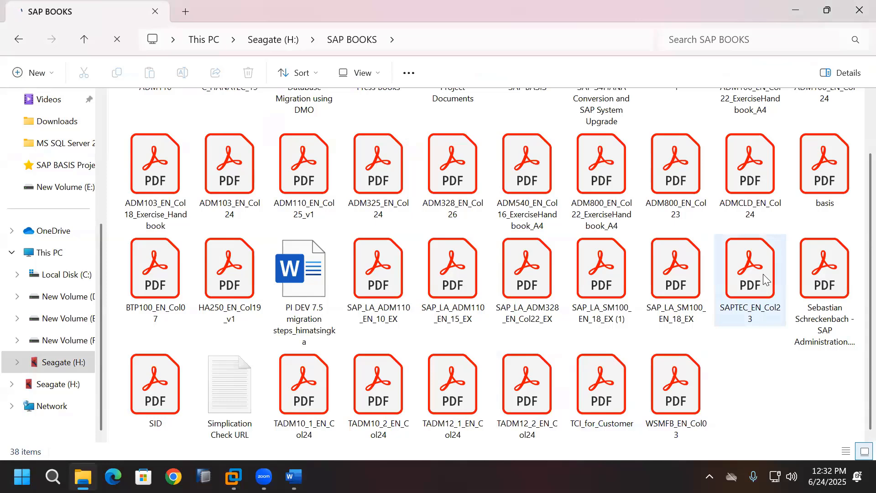
scroll(763, 274, up, 3)
double_click(529, 158)
scroll(595, 378, down, 3)
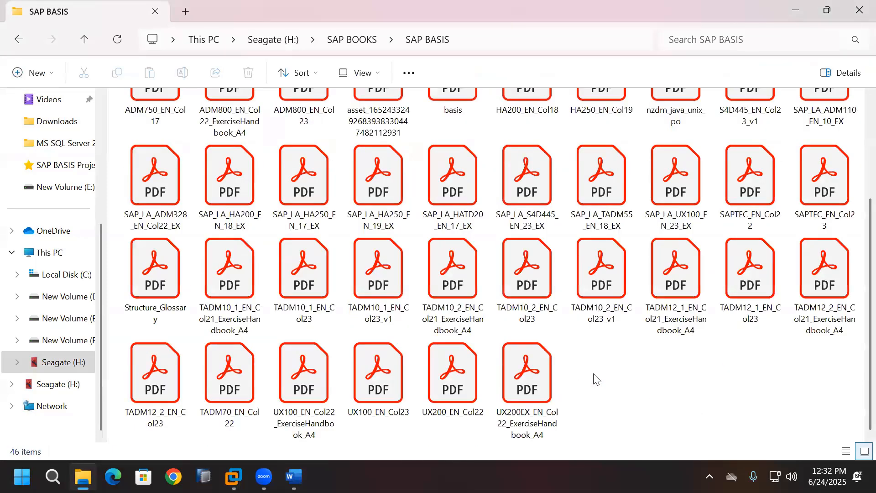
click(831, 337)
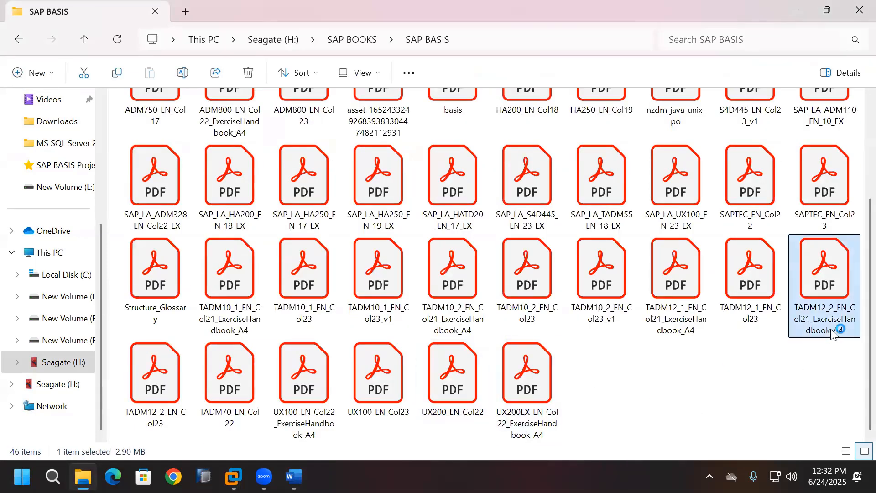
key(Return)
scroll(733, 391, down, 6)
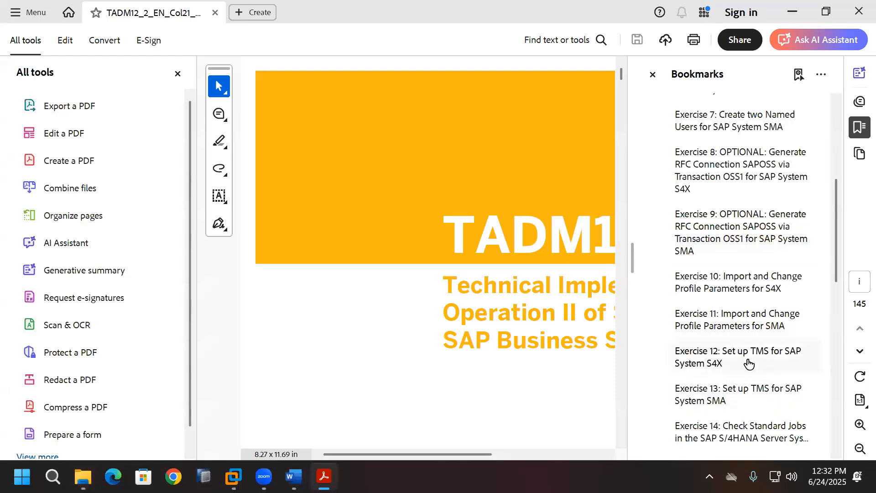
Step: Read the handbook's Exercise 12 and 13 transport route steps, then return to the SAP session
click(684, 371)
scroll(625, 434, down, 20)
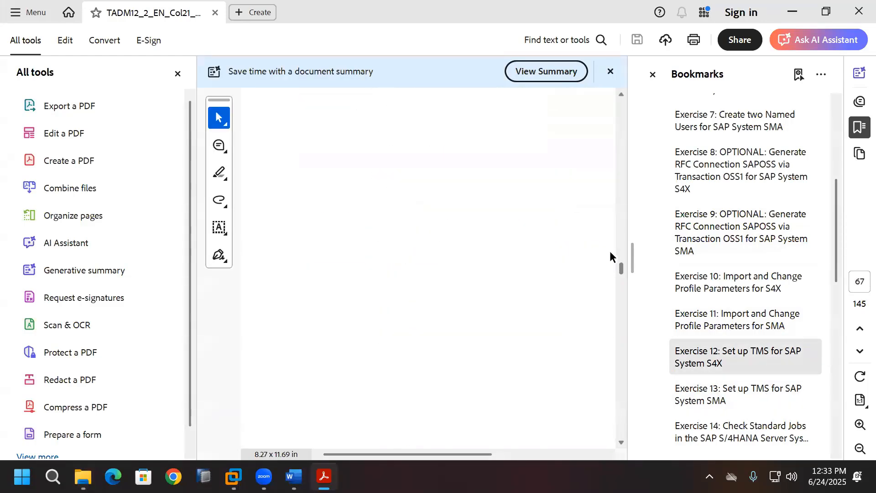
click(177, 74)
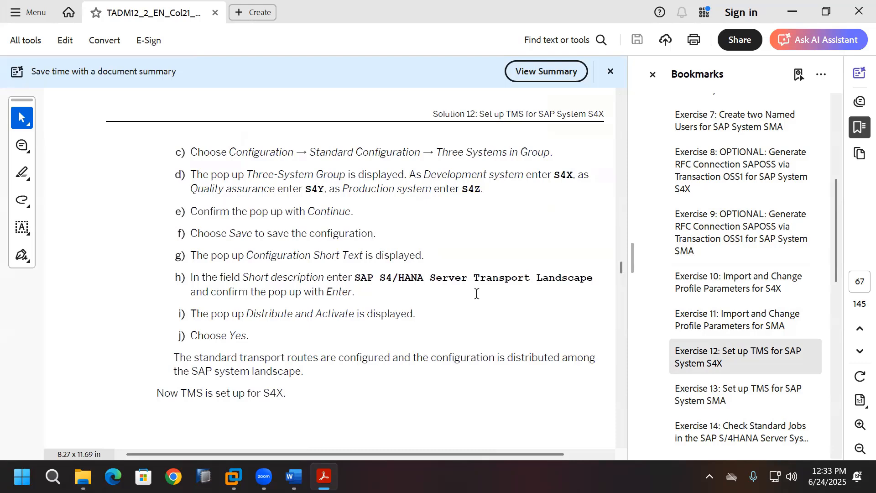
click(753, 401)
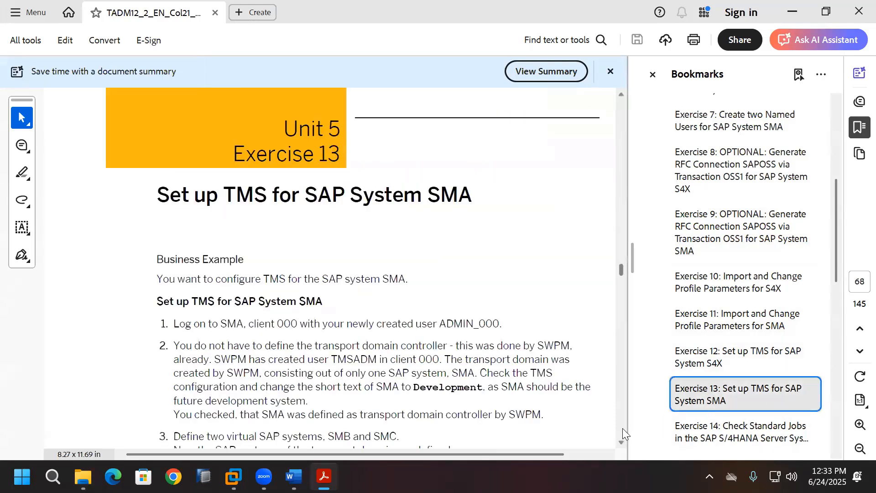
scroll(623, 433, down, 15)
scroll(624, 433, down, 4)
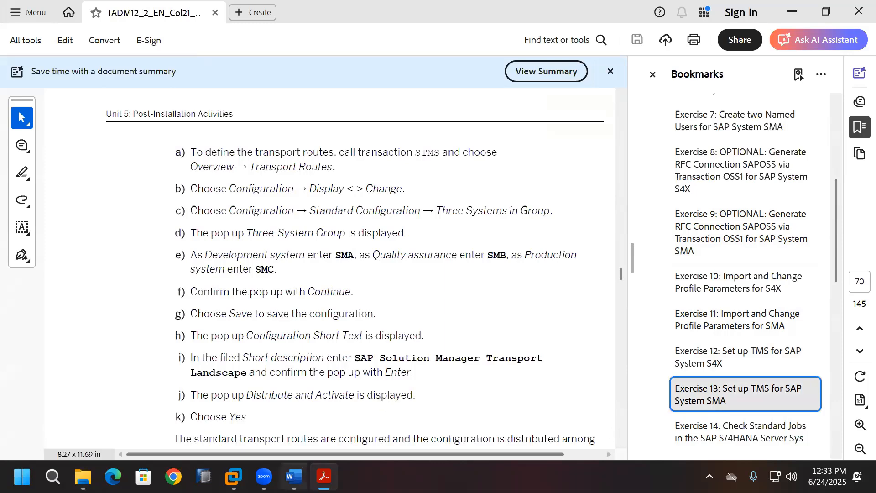
key(alt+Tab)
click(233, 476)
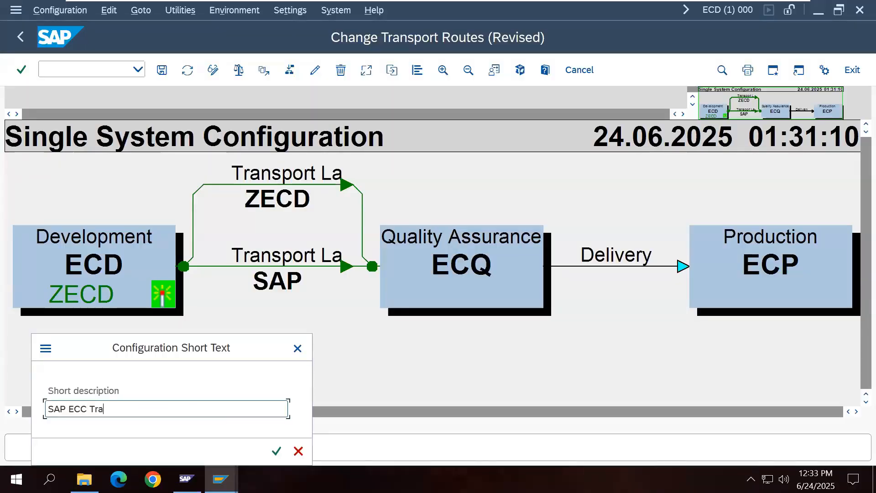
Step: Finish the 'SAP ECC Transport Landscape' description, distribute and activate it, and return to TMS start
text(Transport Landscape)
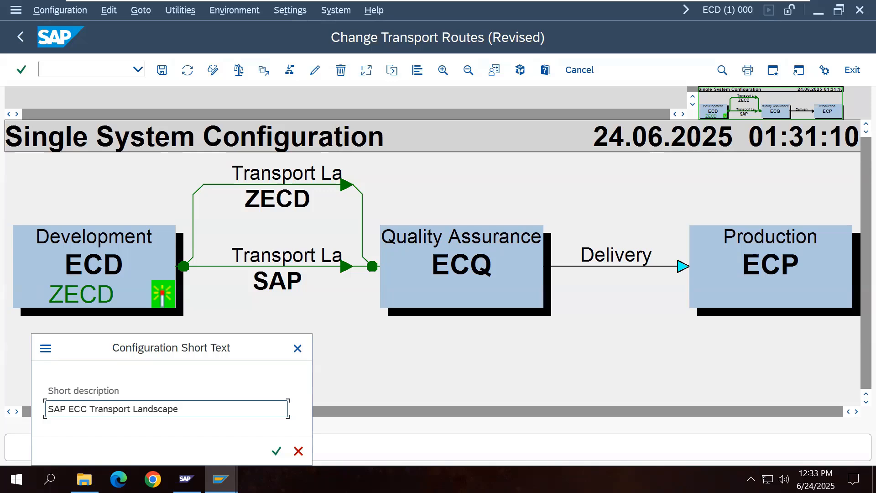
click(277, 451)
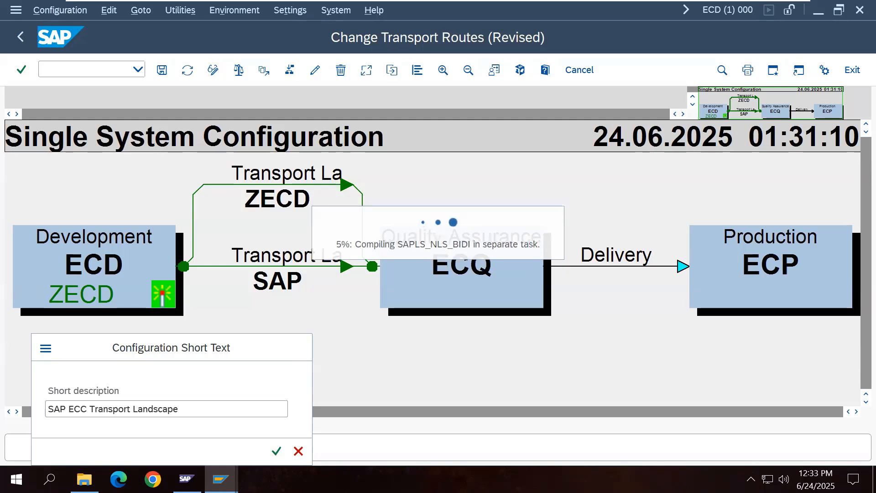
click(236, 322)
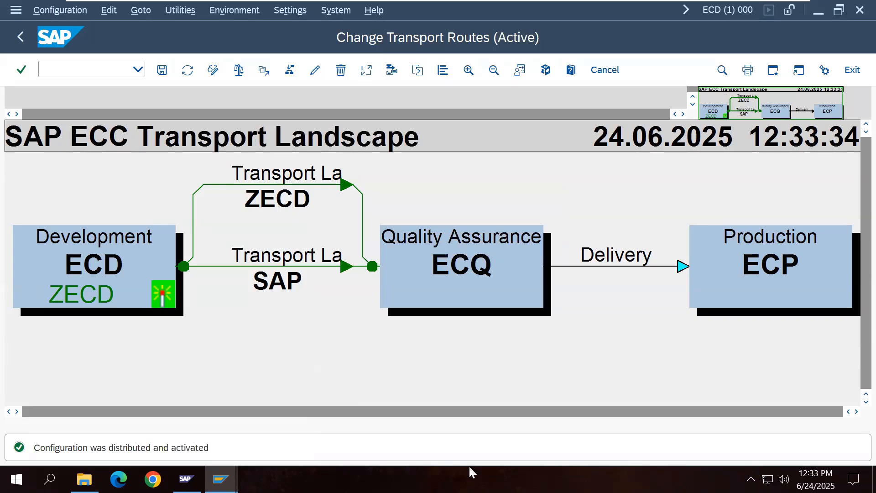
click(22, 44)
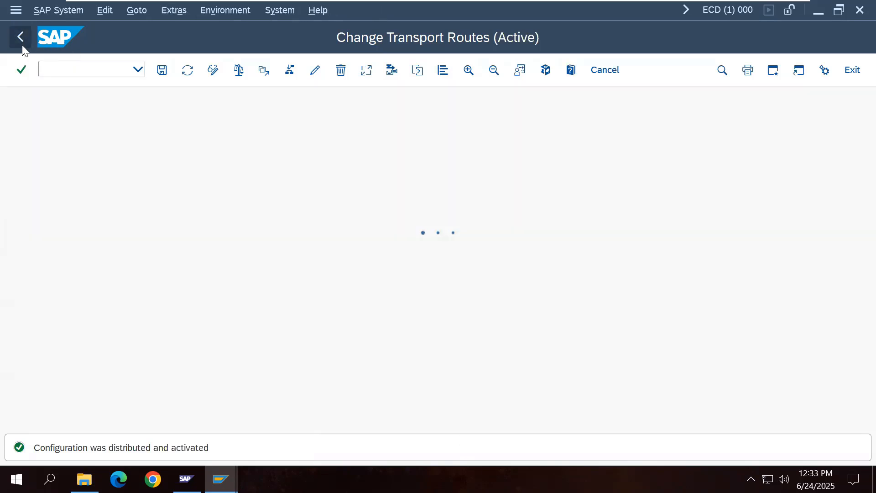
click(22, 44)
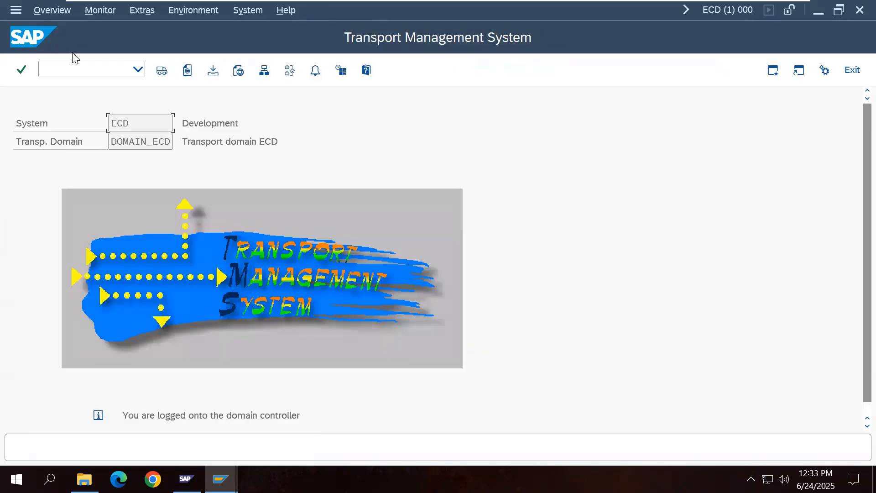
Step: Exit TMS to Easy Access, check the Word notes, and bring up the SAP Logon 800 window
click(852, 70)
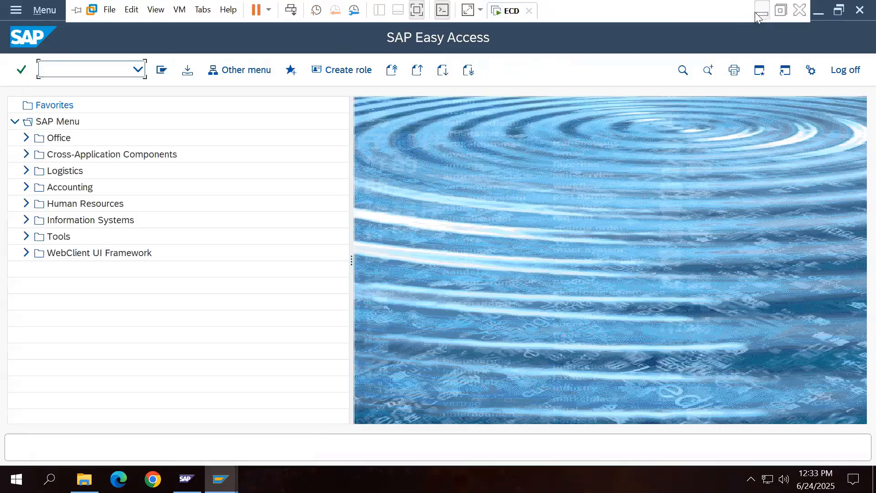
click(761, 11)
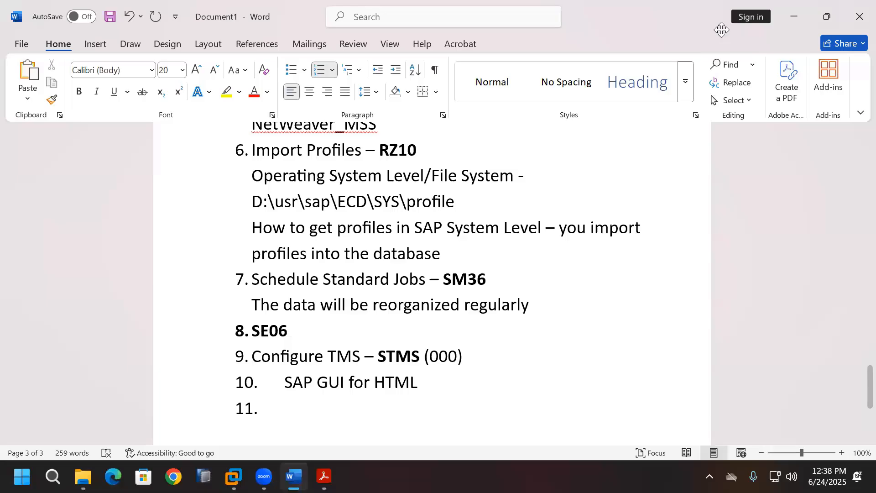
scroll(344, 418, down, 3)
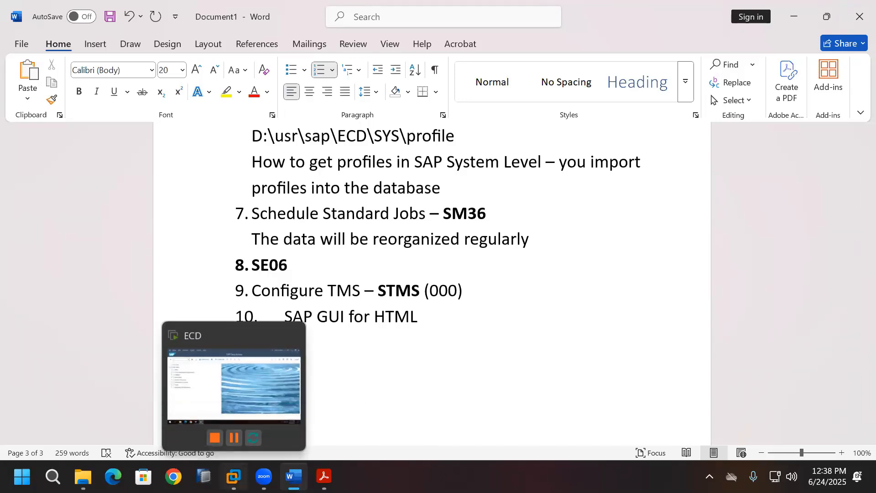
click(233, 476)
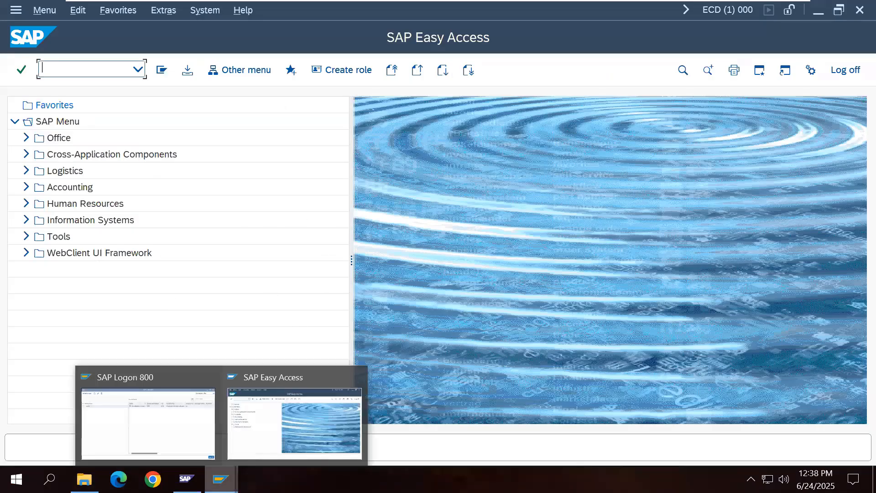
click(201, 413)
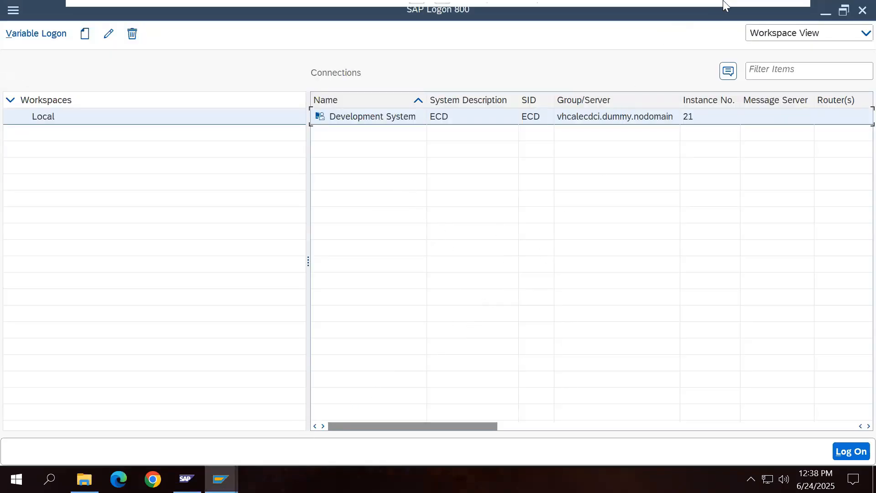
click(762, 6)
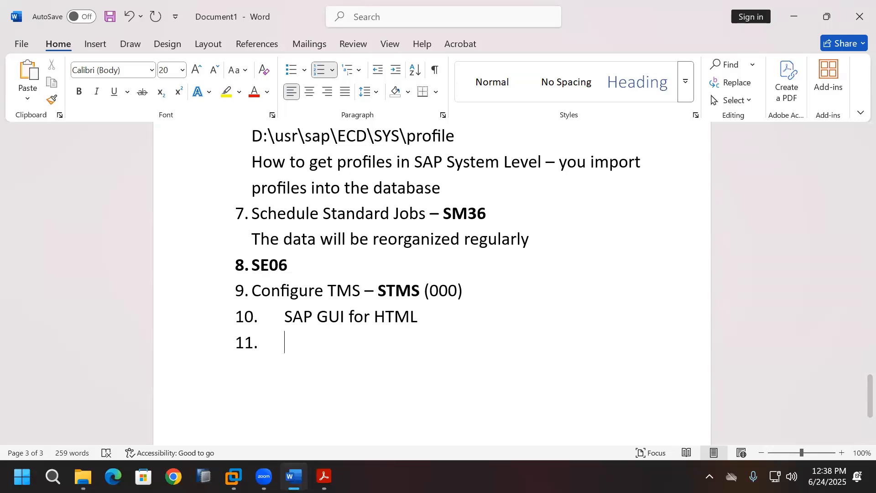
Step: Append '(AS ABAP System)' to Word item 10, then return to SAP Logon 800
click(447, 318)
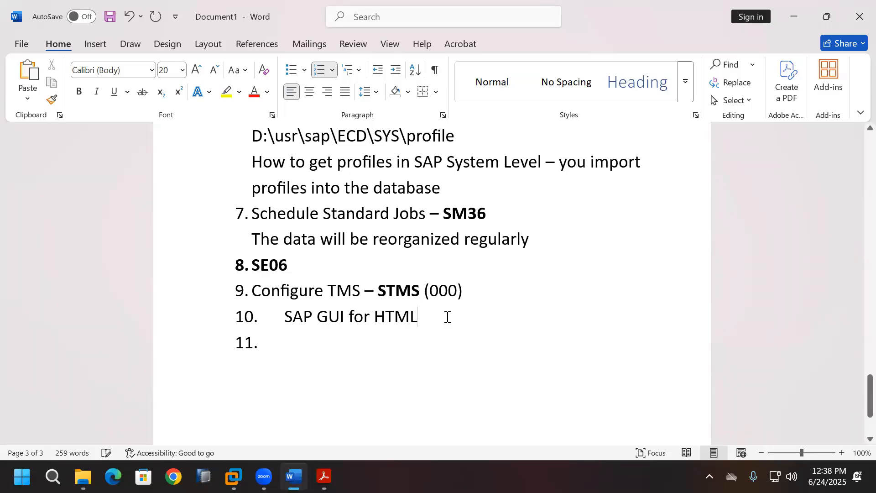
text((A)
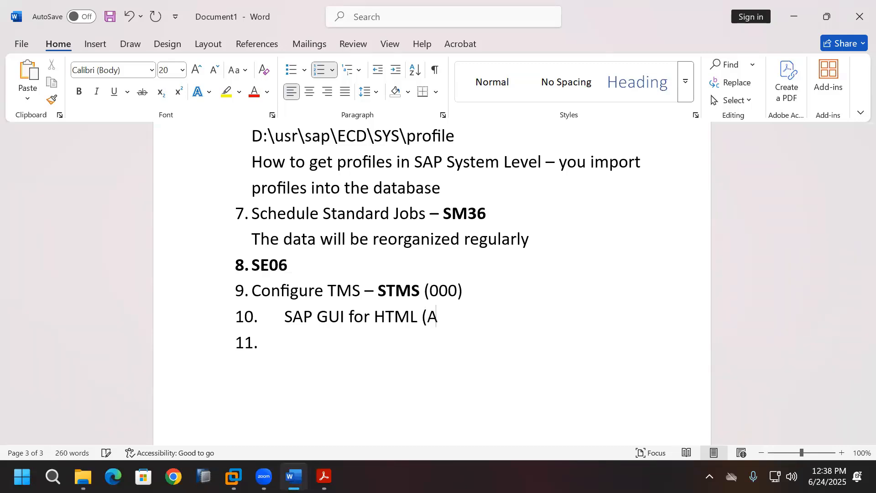
text(S ABAP System))
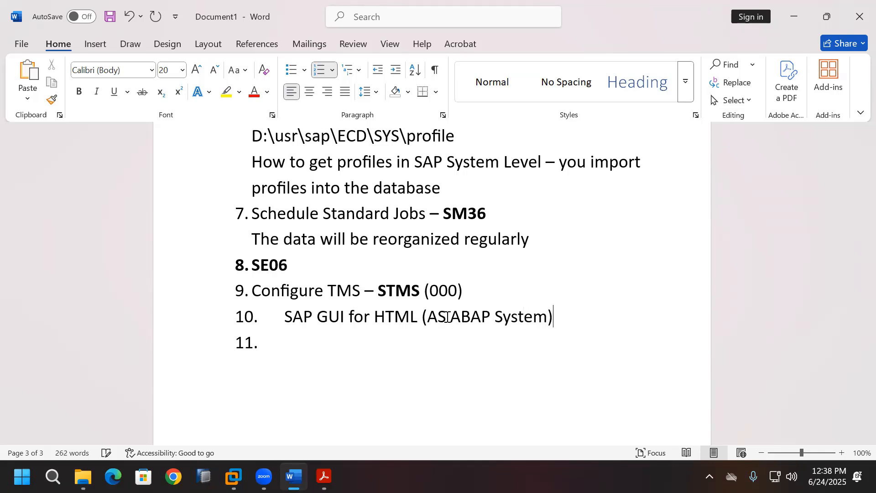
click(378, 340)
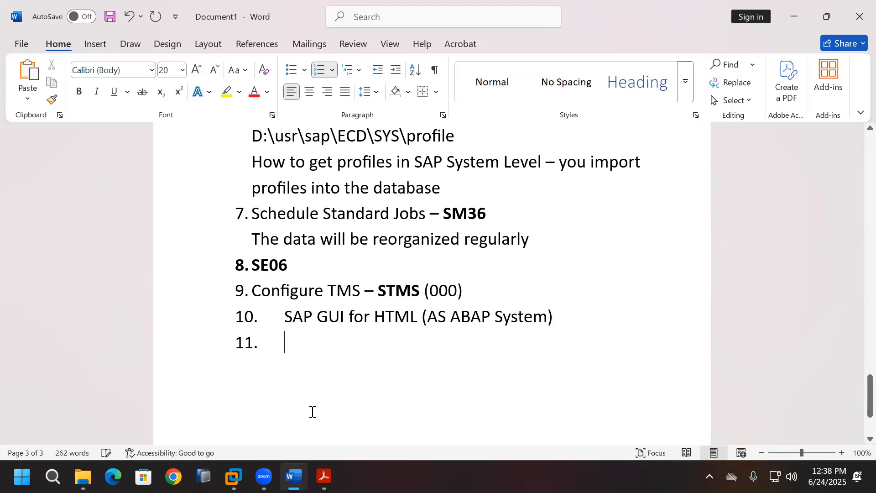
click(233, 476)
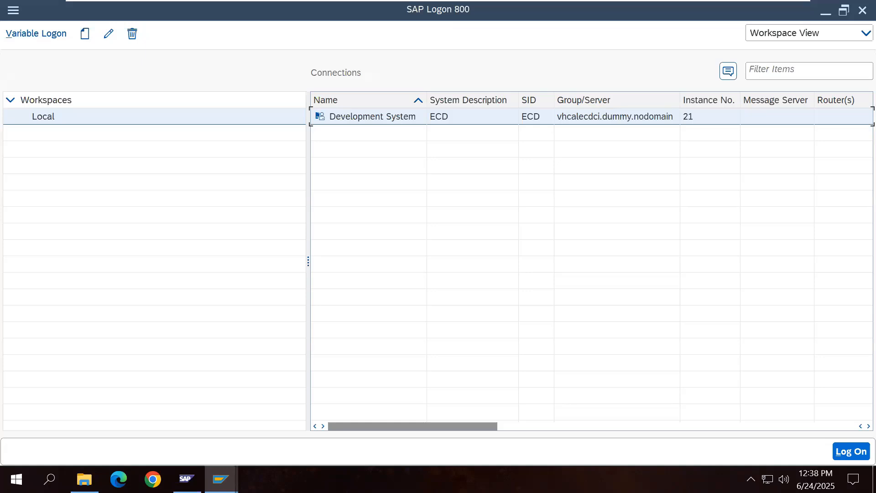
Step: Attempt a logon to ECD with client 000 and the administrator user from history
double_click(389, 117)
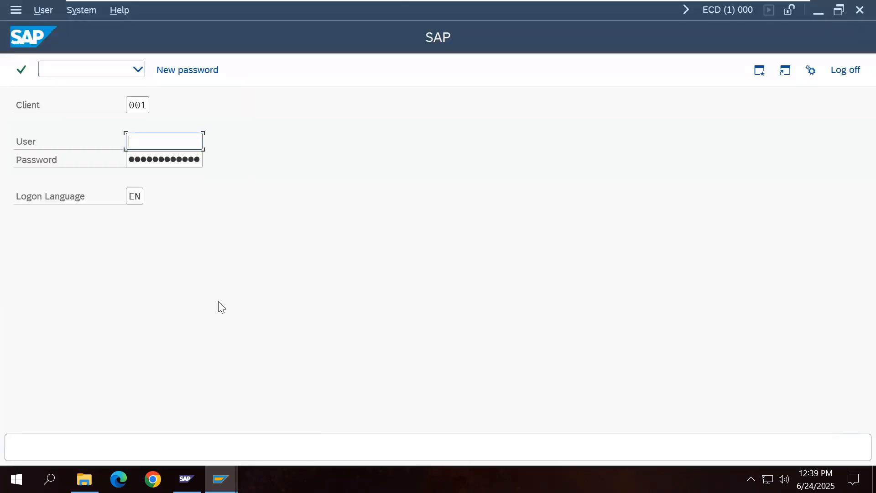
click(149, 104)
click(146, 124)
click(163, 141)
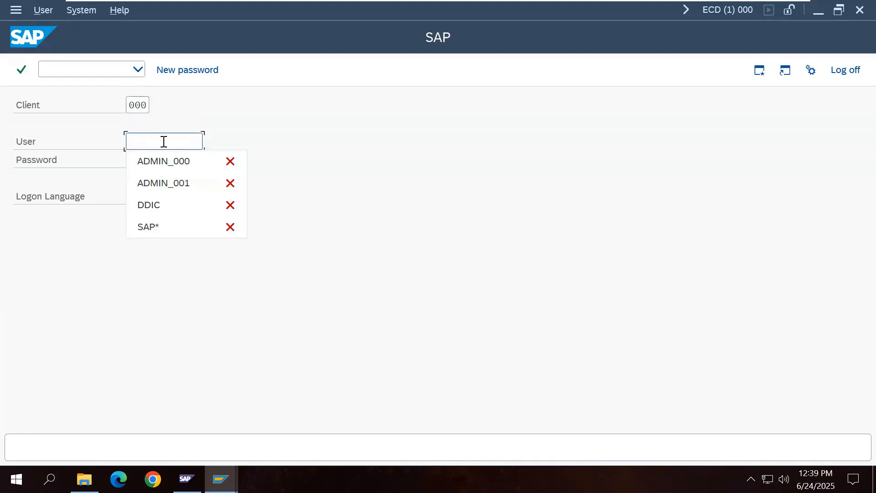
click(176, 163)
key(Tab)
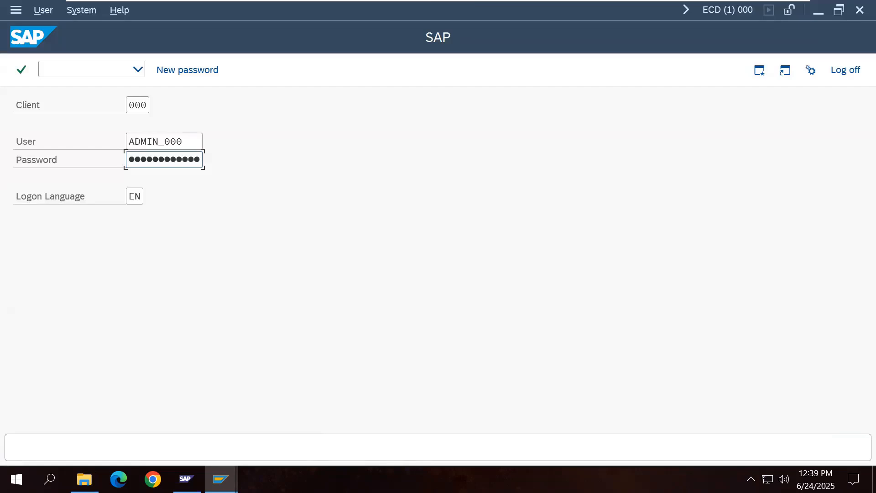
key(Return)
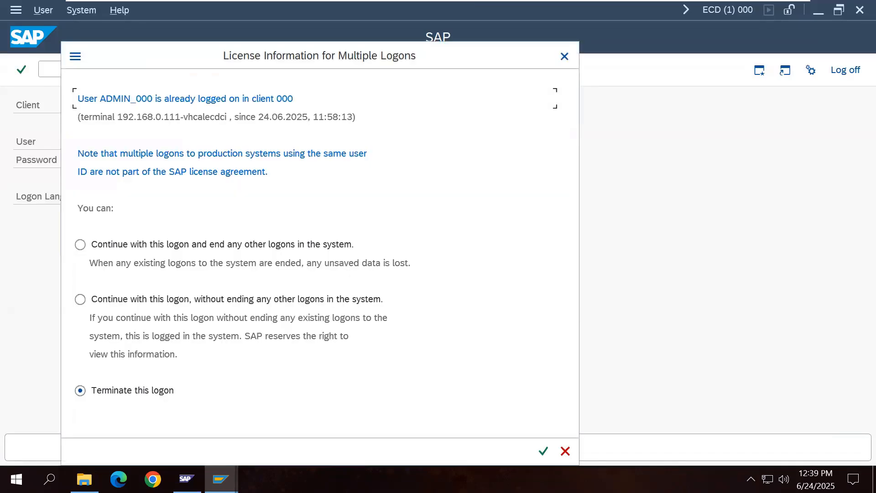
Step: Terminate the duplicate logon and return to the open SAP Easy Access session
click(565, 451)
mouse_move(220, 479)
click(301, 432)
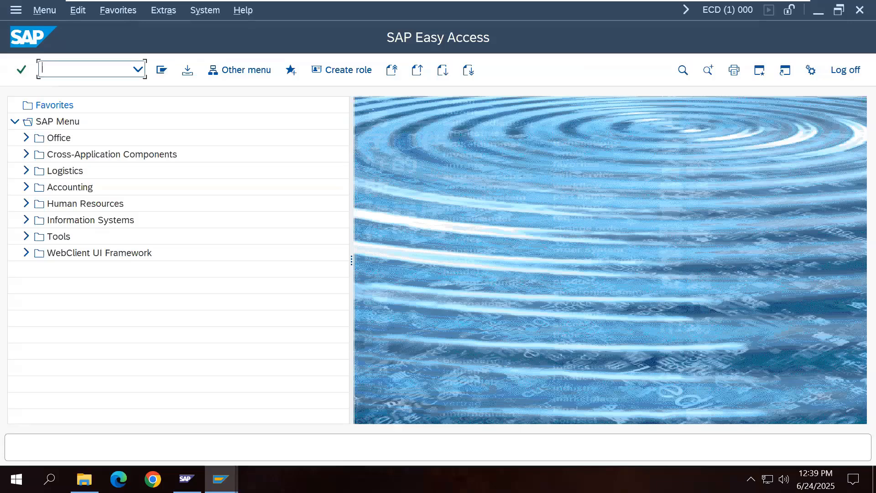
Step: Run SMICM and display the active ICM services: HTTP, SMTP and HTTPS on port 0
text(SMICM)
key(Return)
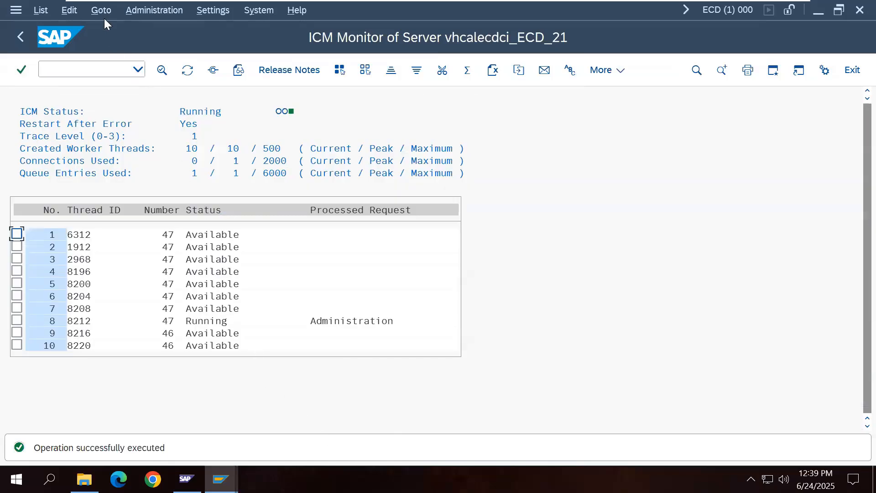
click(101, 10)
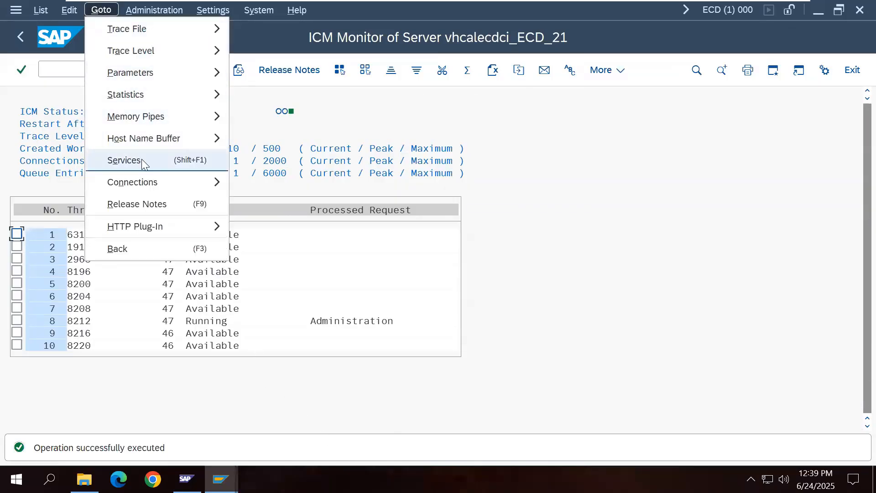
click(122, 160)
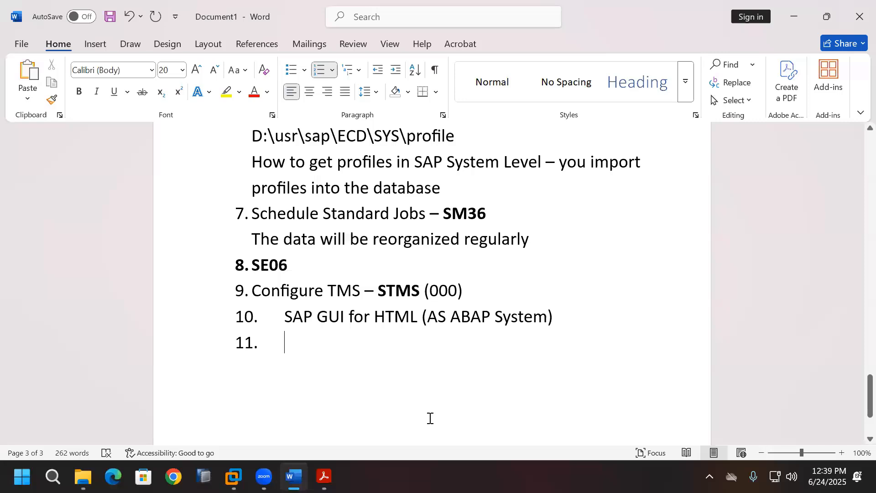
Step: Type the port lines 'http - 80$$', 'https - 443$$' and 'SMTP - 250$$' in Word
key(BackSpace)
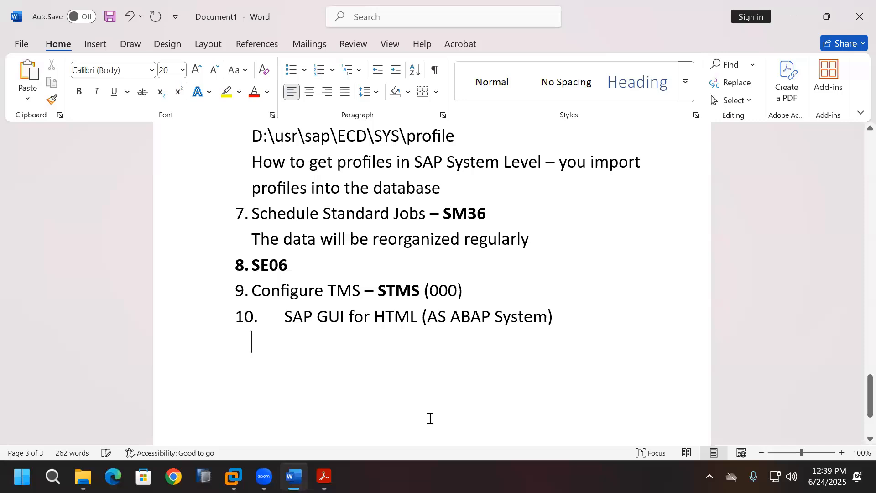
text(http)
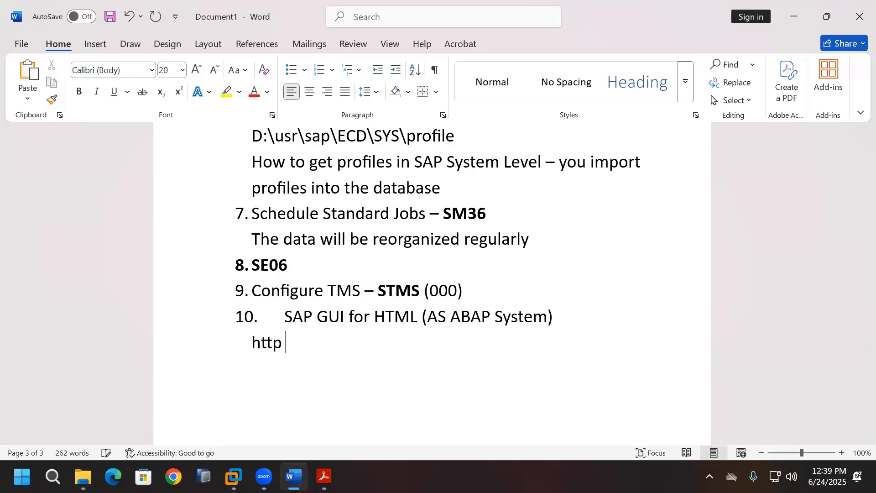
text( - 80)
text($$)
key(Return)
text(ht)
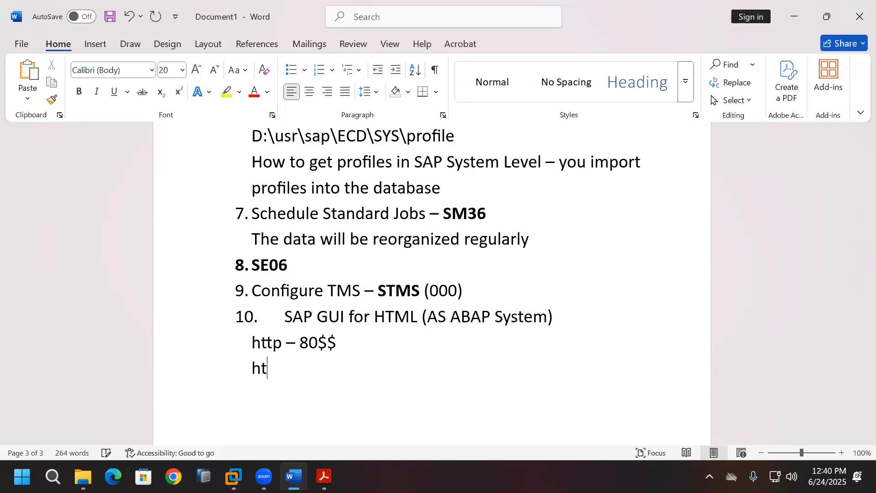
text(tps - 443$$)
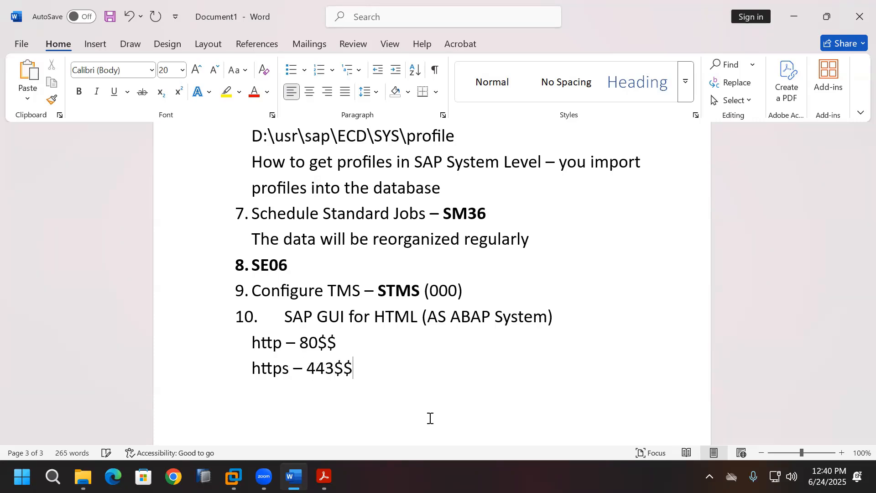
text(SMTP - 250)
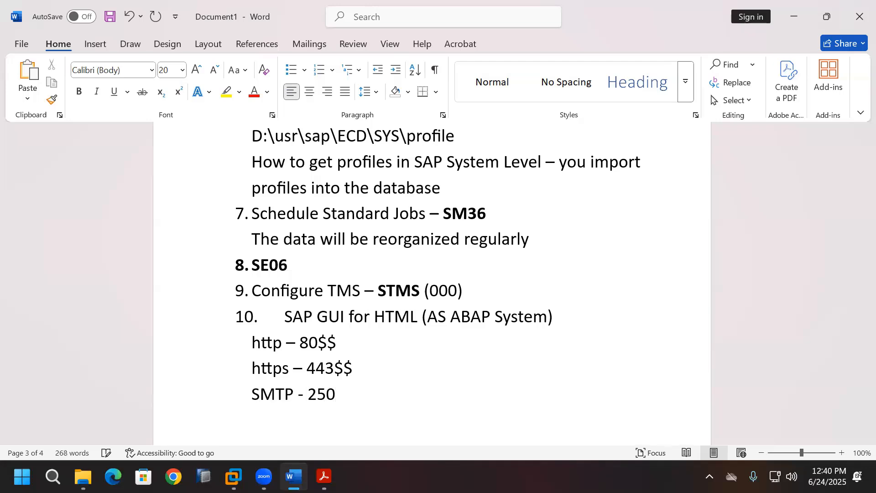
text(nn)
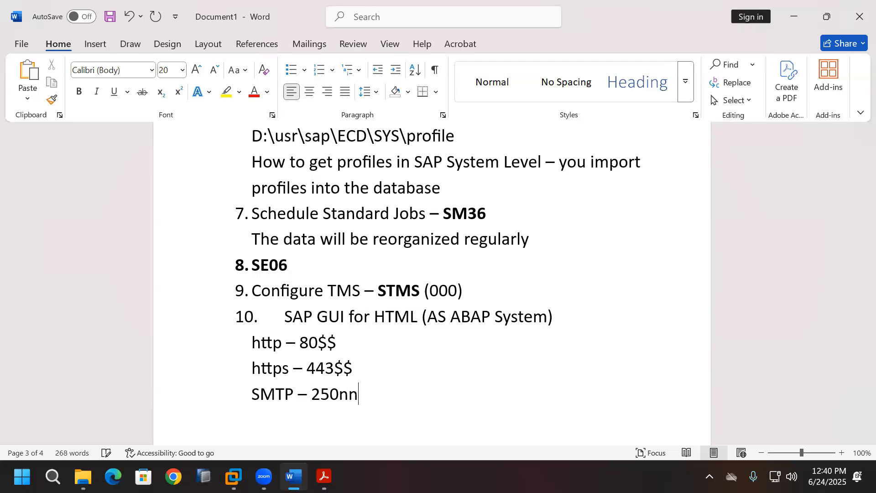
key(BackSpace)
key(BackSpace)
text($$)
Step: Add the note '($$ - PAS instance Number)' and bring up the SAP Management Console
key(Return)
text(($$ -)
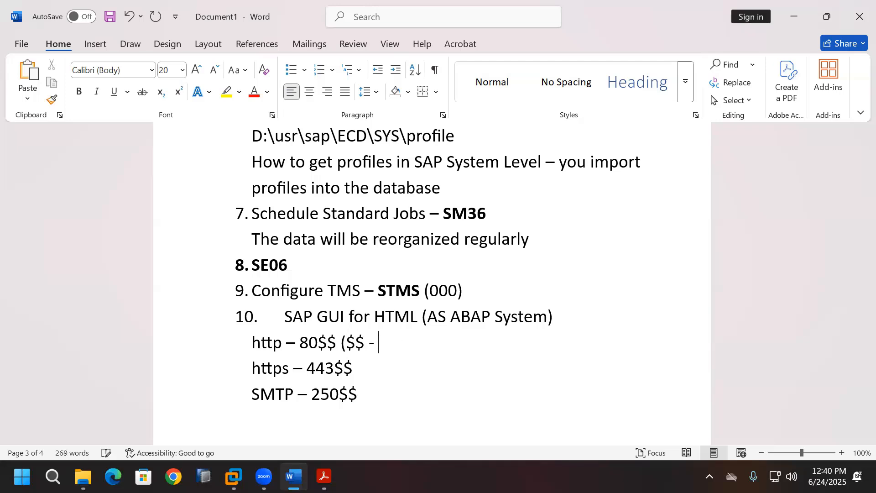
text( PAS insta)
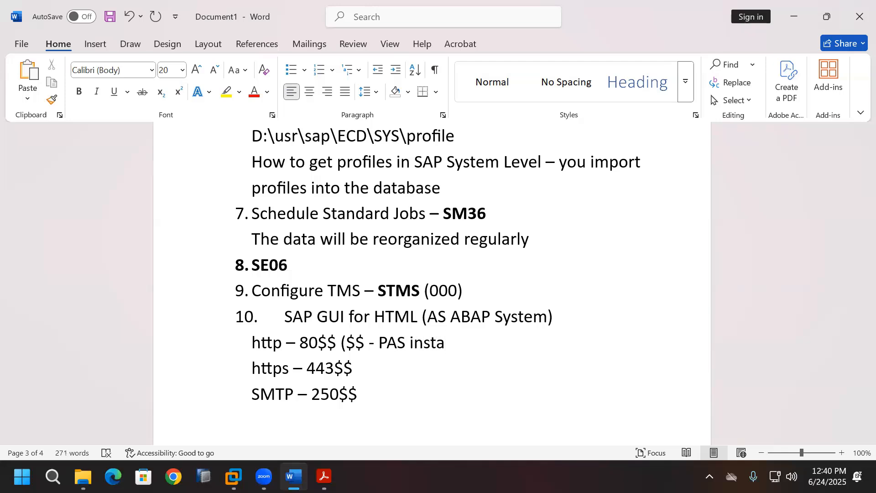
text(nce Number)
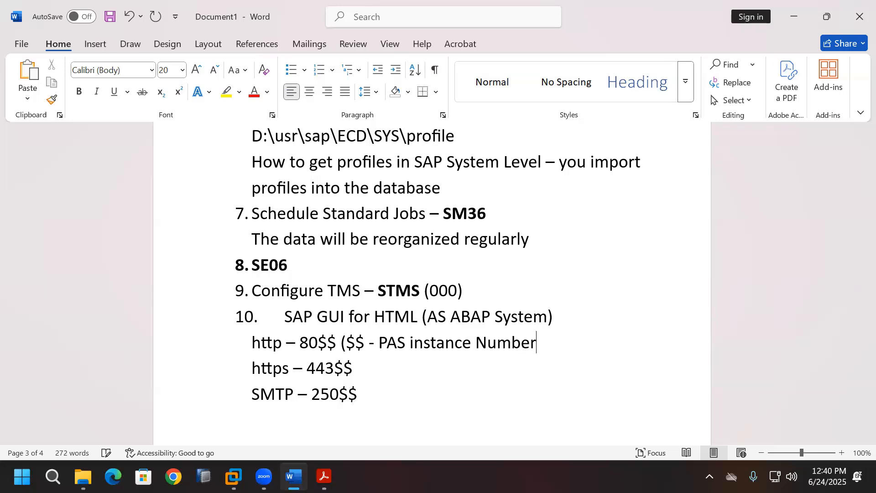
text())
click(234, 477)
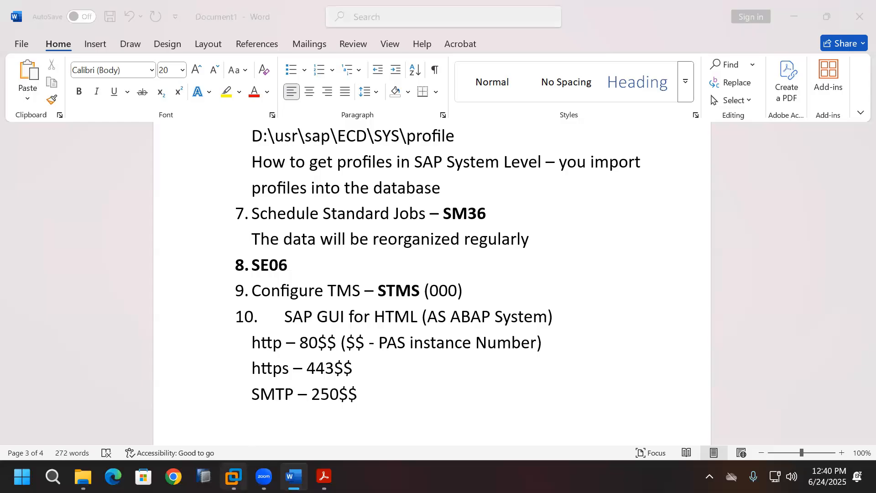
click(185, 478)
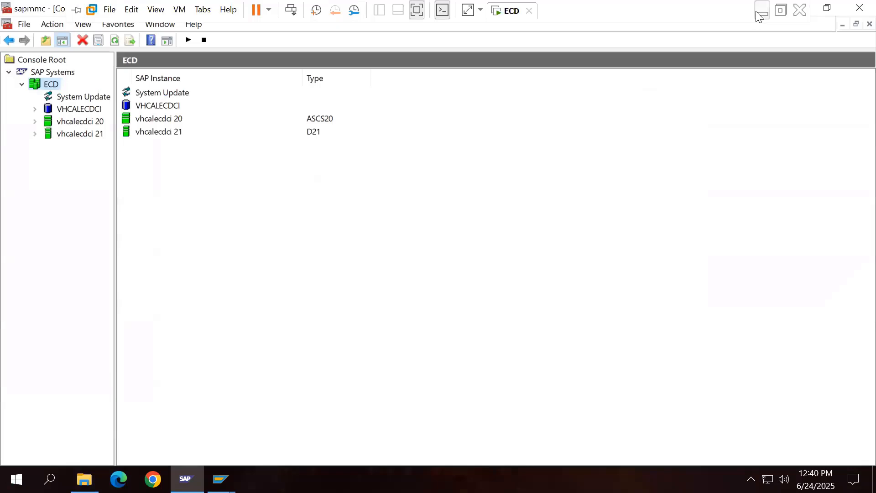
Step: Append ports '- 8021', '- 44321' and '- 25021' to the http, https and SMTP lines
click(761, 9)
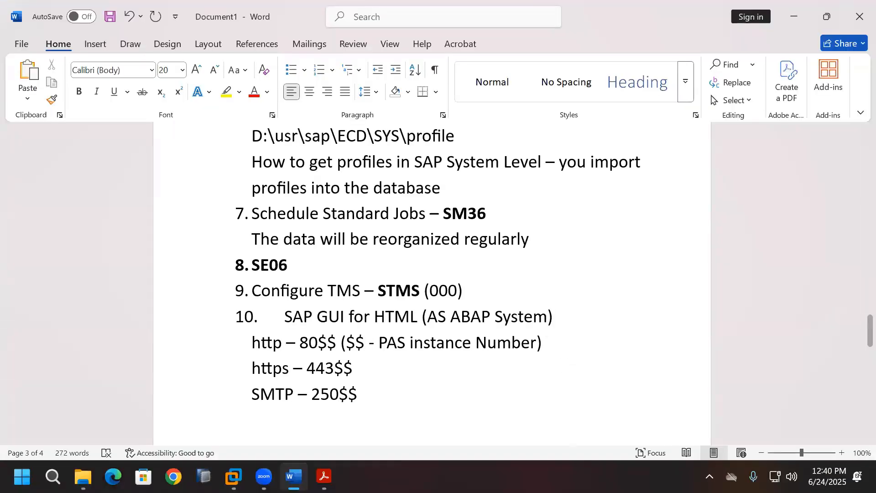
text(- 8021)
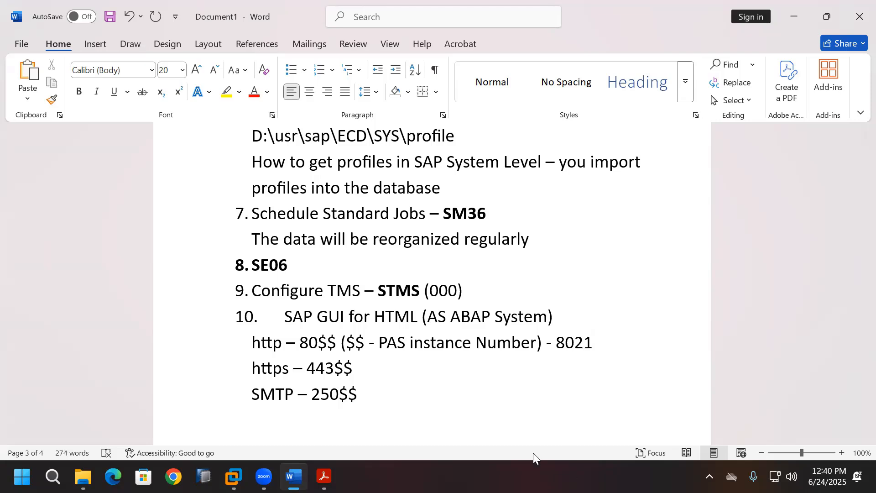
click(364, 376)
text(- 44321)
click(390, 397)
text(- 25021)
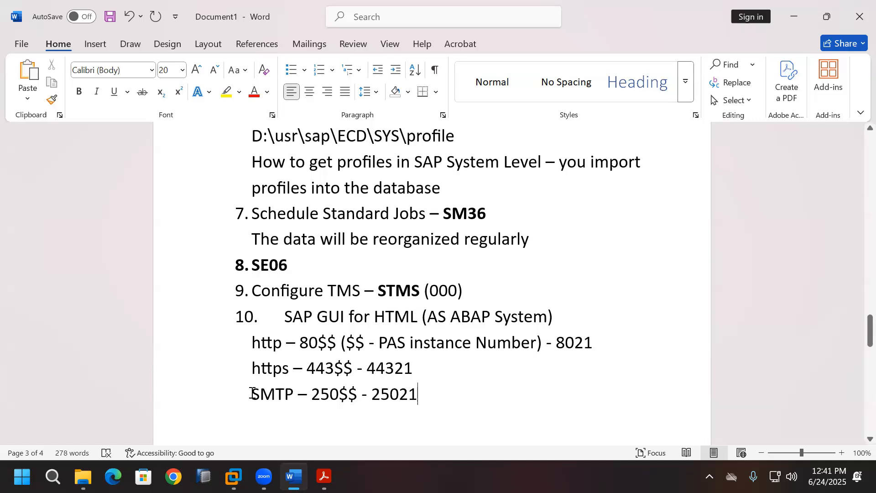
Step: Highlight the three port lines, then return to SAP GUI's ICM service list
drag(250, 393, 255, 343)
click(553, 424)
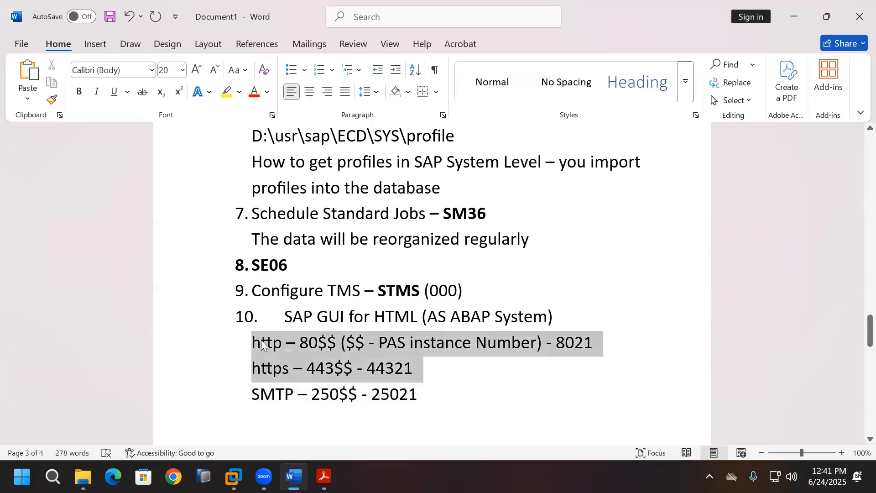
click(555, 385)
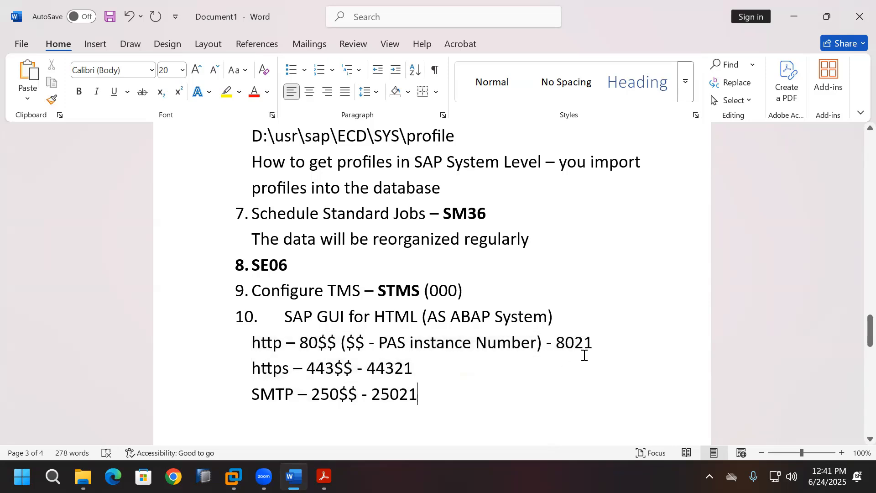
click(233, 476)
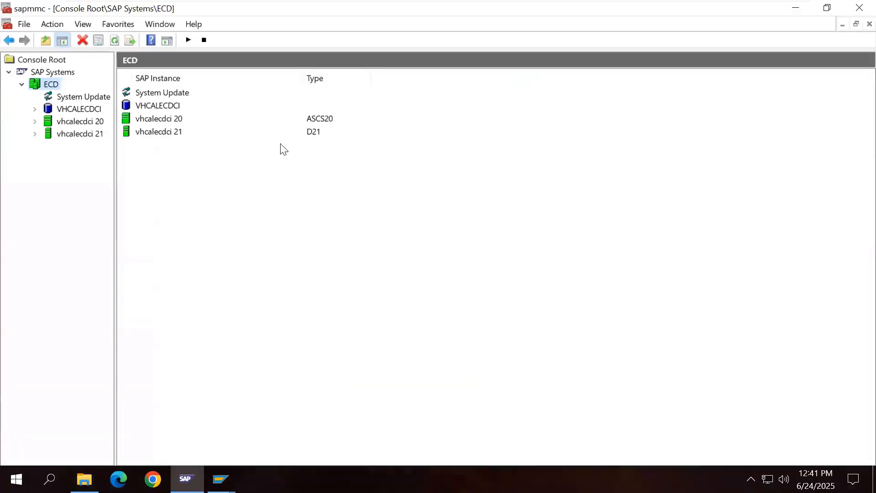
mouse_move(224, 478)
click(263, 434)
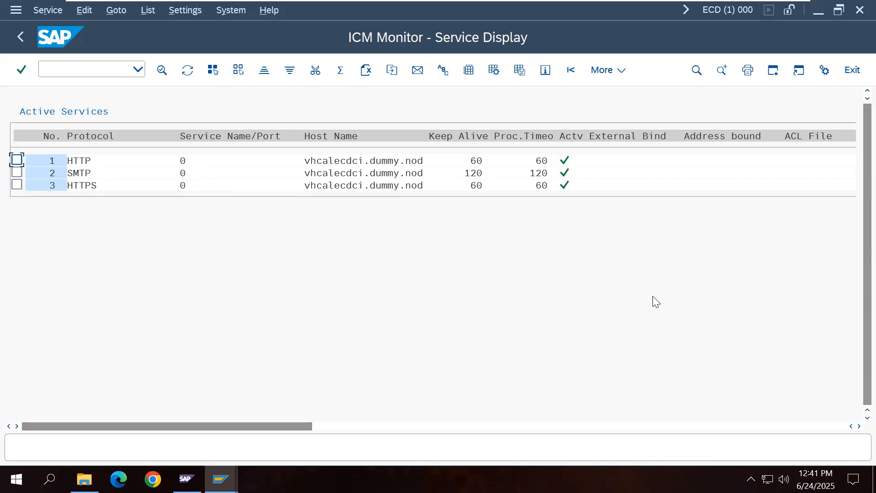
Step: Leave the ICM monitor and start RZ10 profile maintenance
click(852, 70)
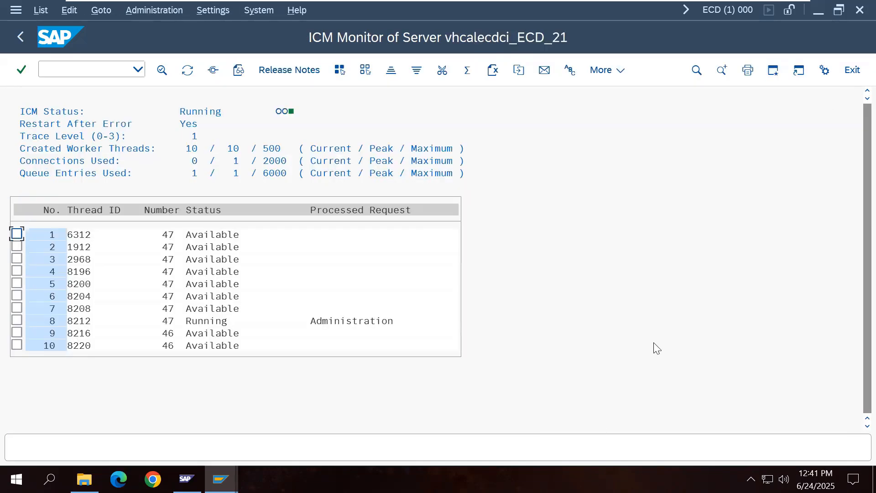
click(852, 71)
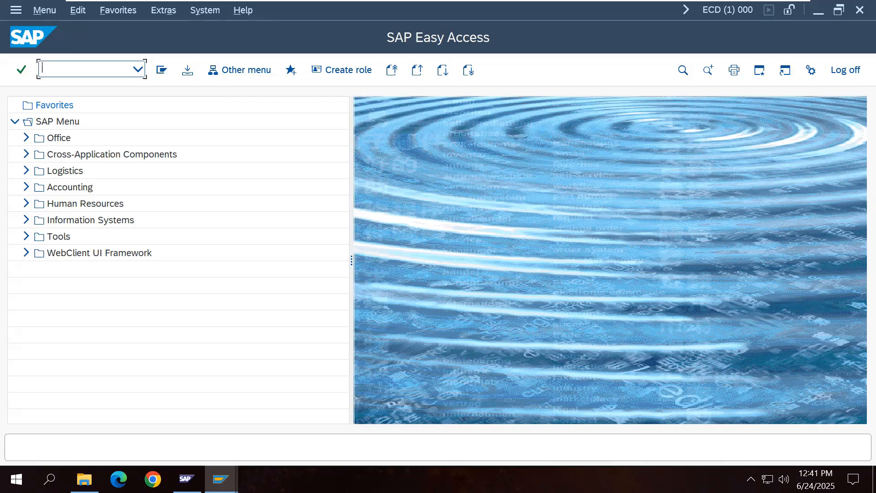
text(RZ10)
key(Return)
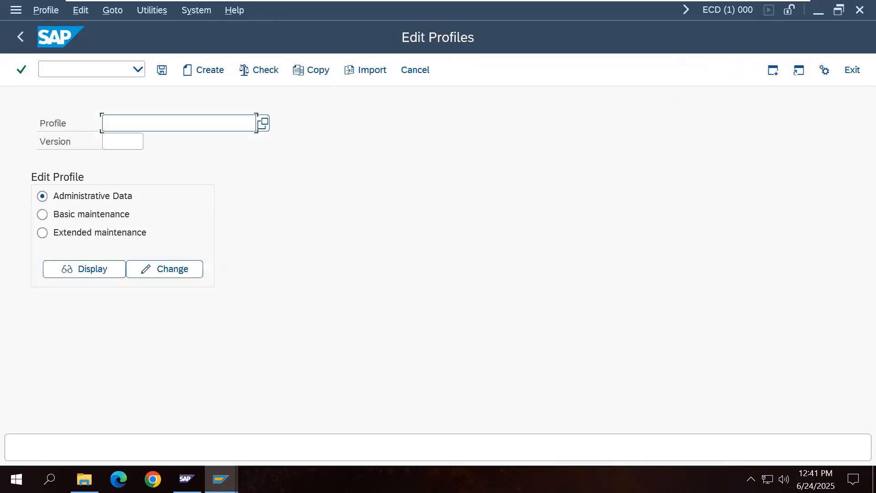
Step: Pick the DEFAULT profile from the Profile value list
click(263, 123)
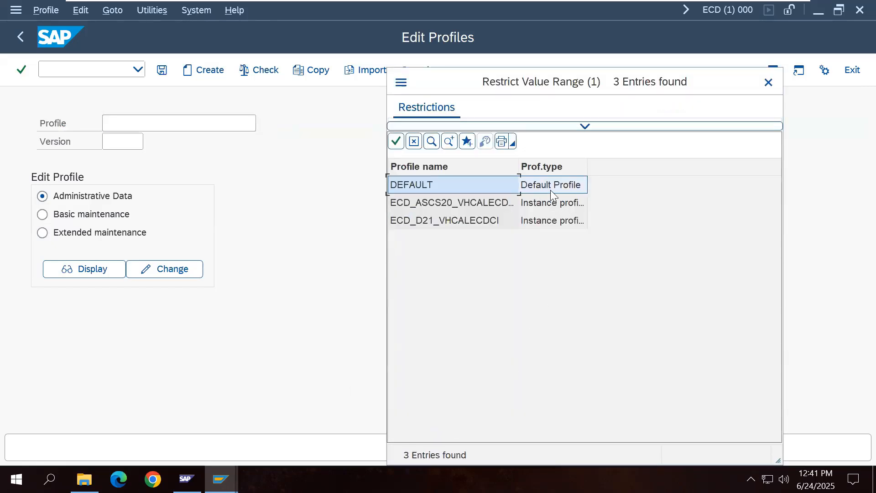
drag(586, 168, 601, 172)
drag(518, 166, 538, 166)
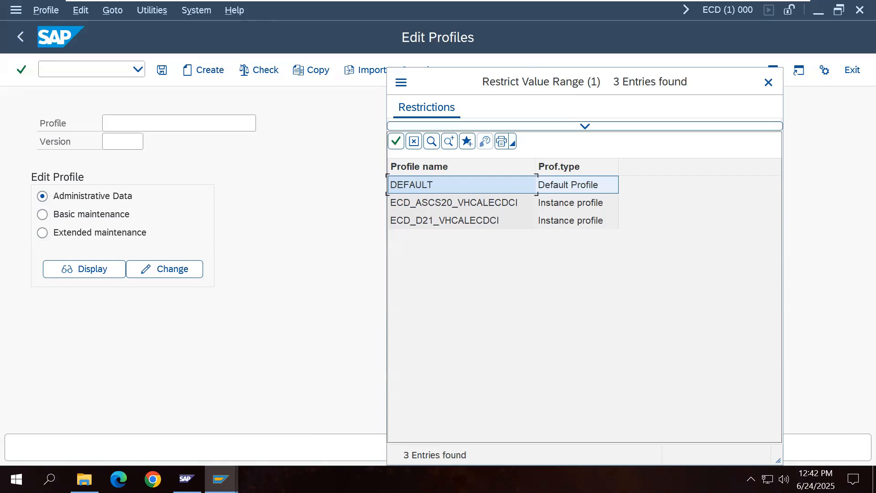
double_click(450, 182)
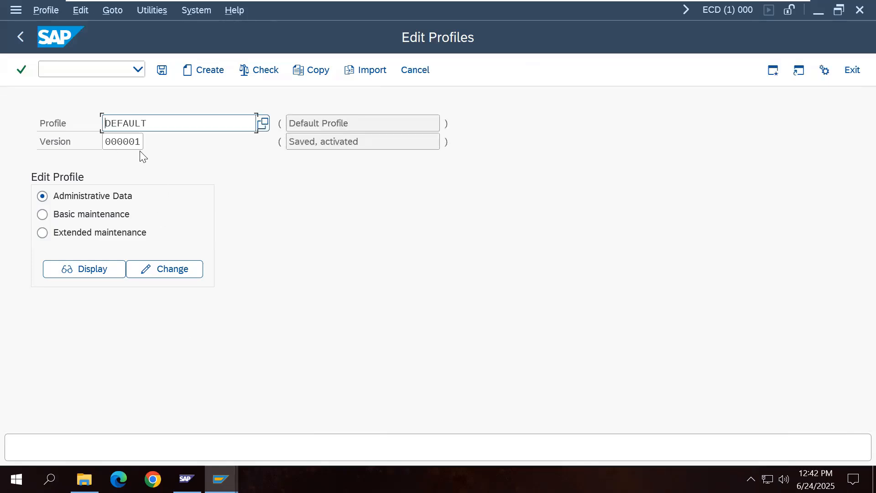
Step: Open the DEFAULT profile in extended maintenance for editing
click(84, 479)
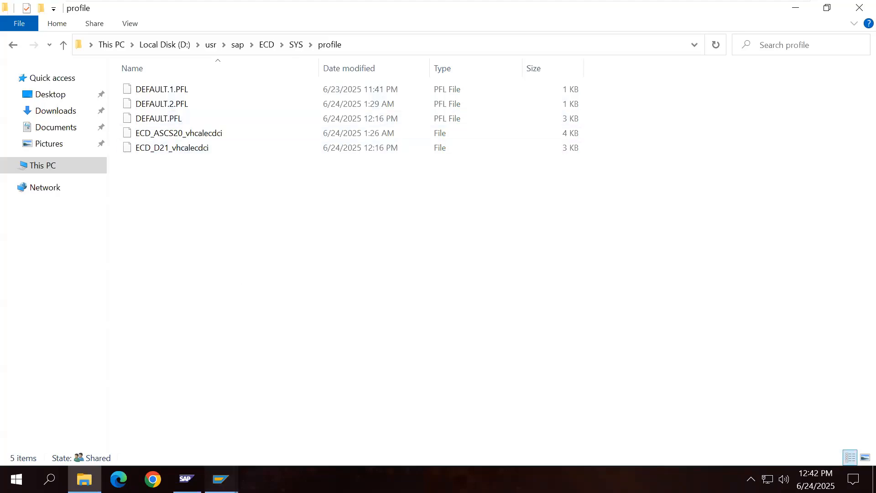
mouse_move(221, 479)
click(285, 433)
click(96, 235)
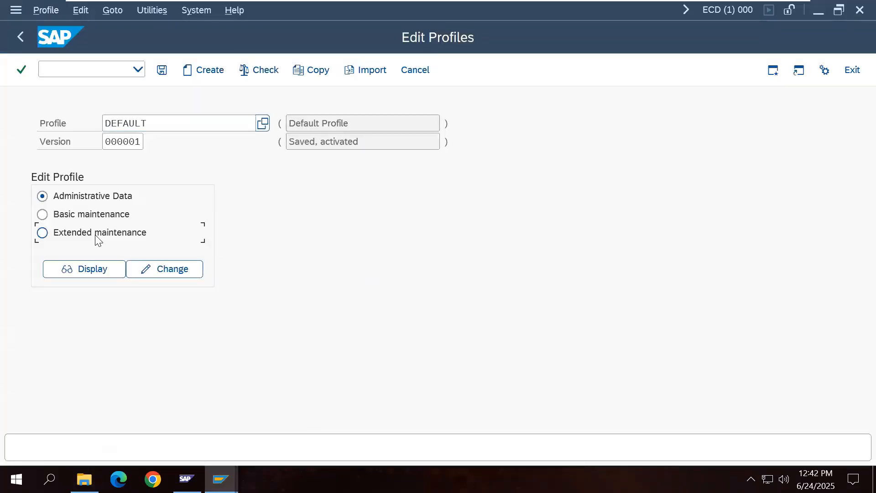
click(167, 272)
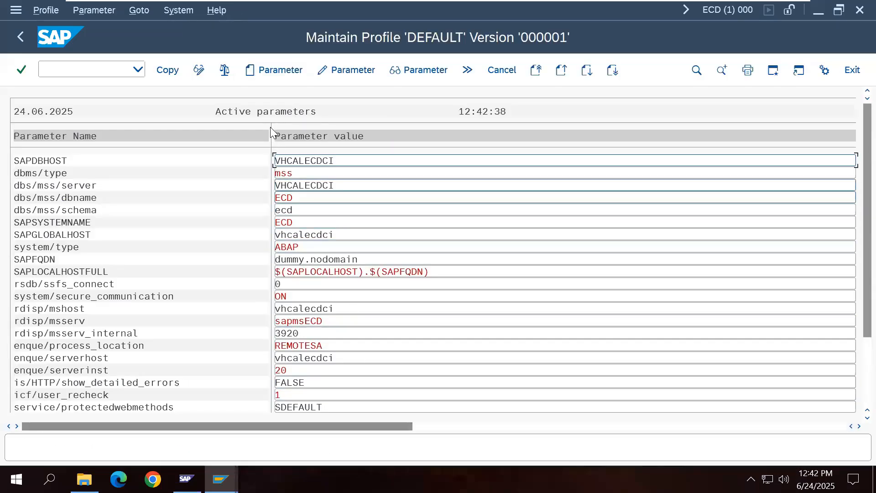
Step: Create parameter icm/server_port_0 and select its standard value PROT=HTTP,PORT=0,TIMEOUT=60,PROCTIMEOUT=60
click(273, 70)
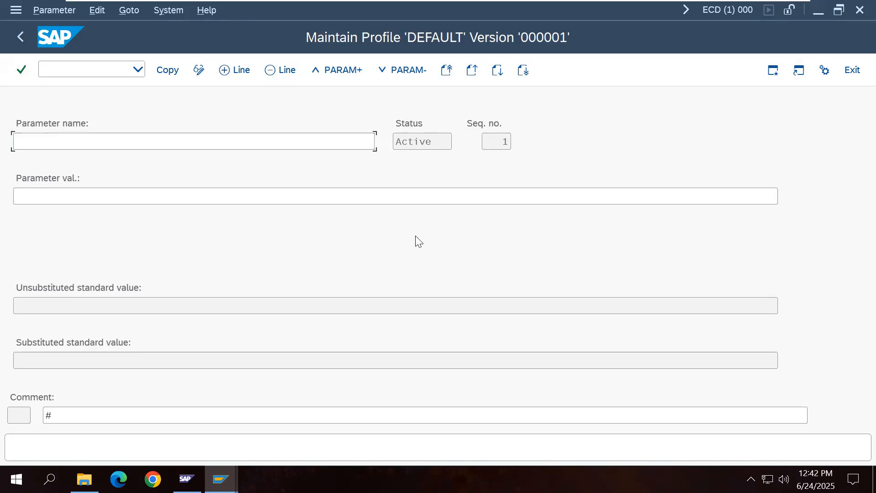
key(F4)
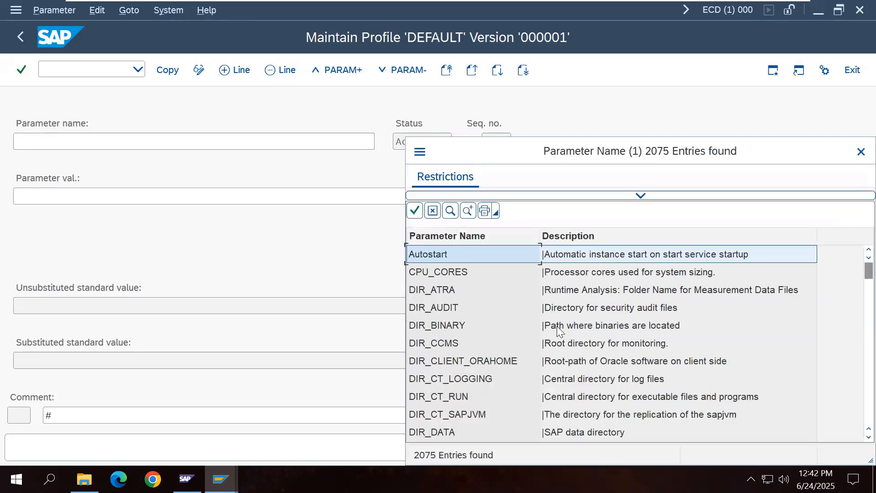
click(860, 152)
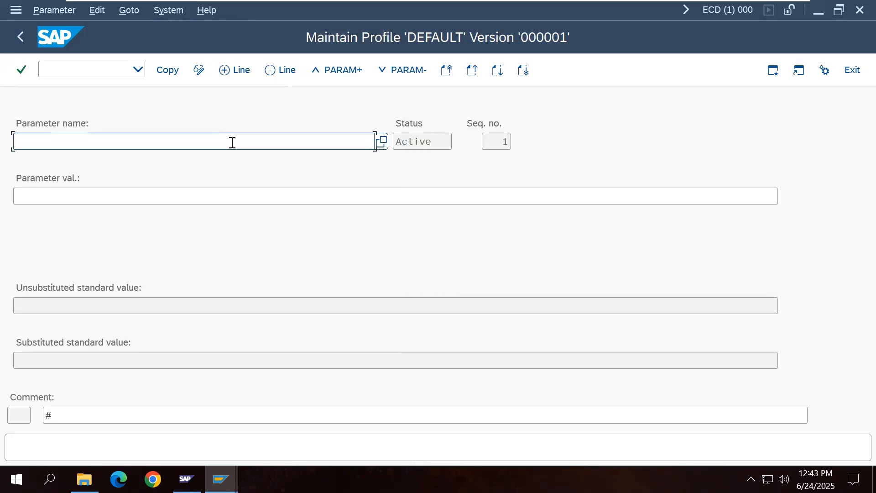
text(icm/server_port_0)
key(Return)
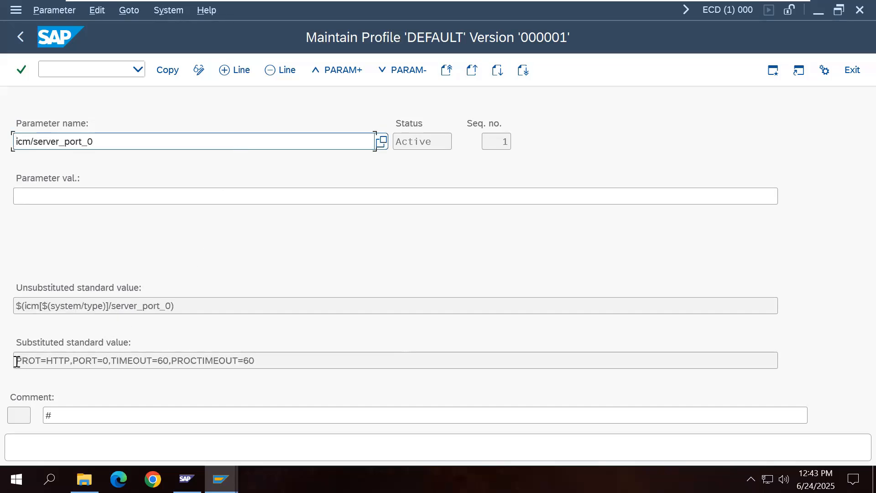
drag(17, 361, 257, 361)
key(ctrl+c)
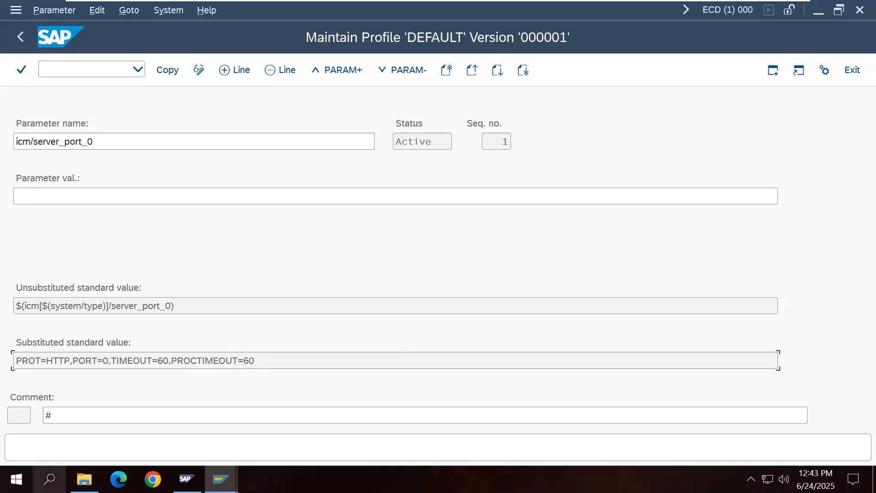
click(49, 479)
Step: Paste the HTTP value into Notepad and change it to PORT=8021, TIMEOUT=120, PROCTIMEOUT=120
text(not)
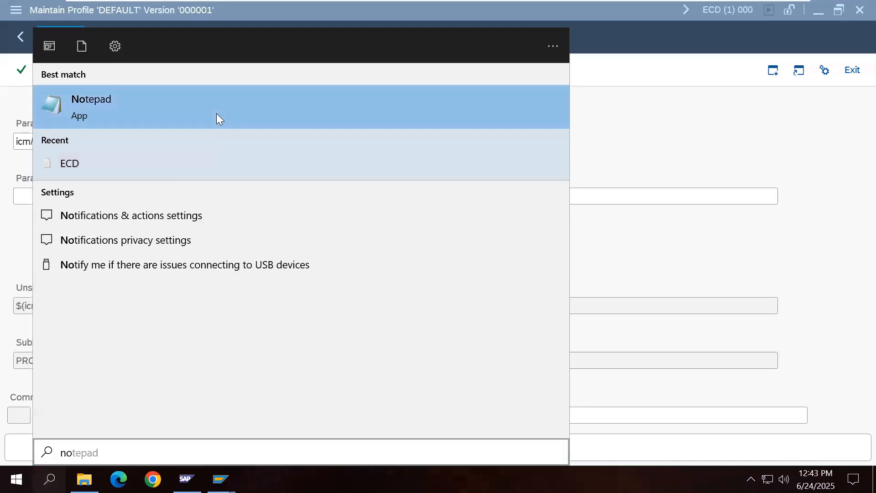
click(217, 113)
key(ctrl+v)
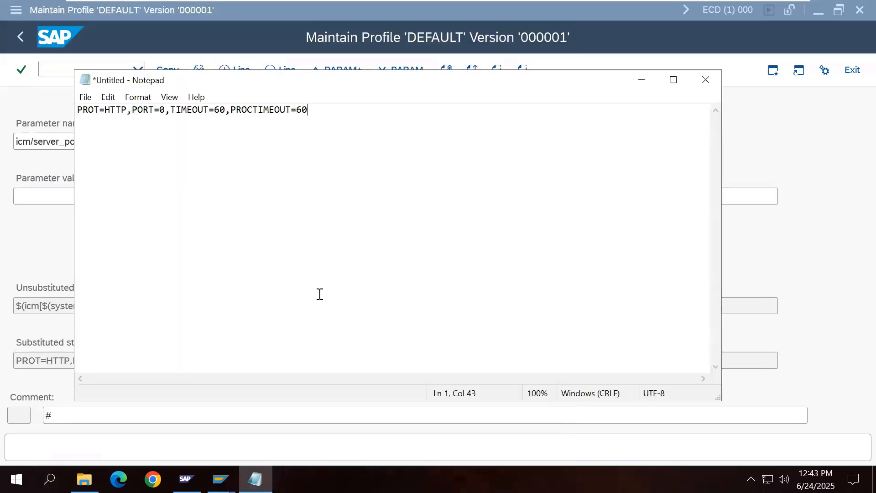
double_click(162, 111)
text(8021)
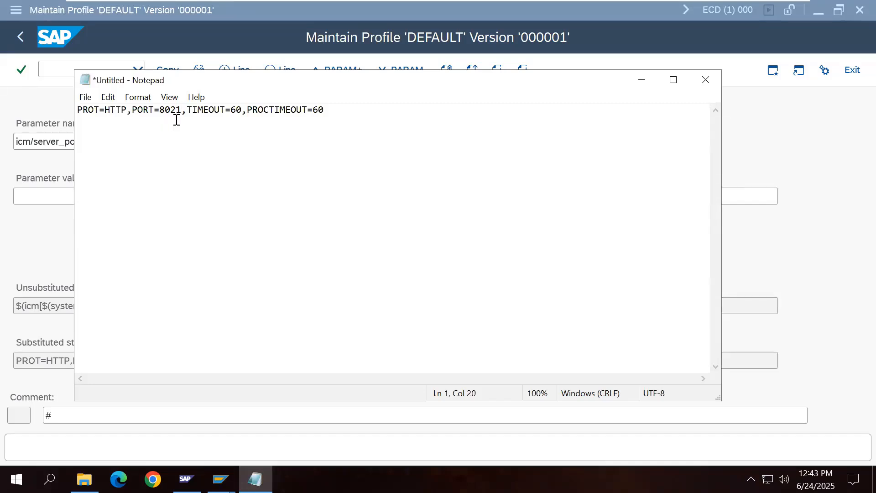
click(236, 112)
key(BackSpace)
text(12)
click(323, 110)
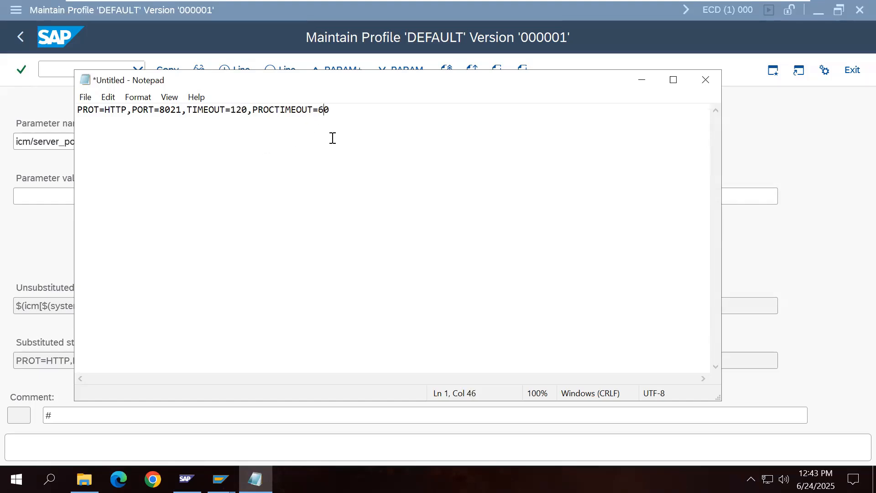
key(BackSpace)
text(12)
Step: Paste the edited HTTP line as icm/server_port_0's parameter value in SAP
drag(78, 110, 182, 110)
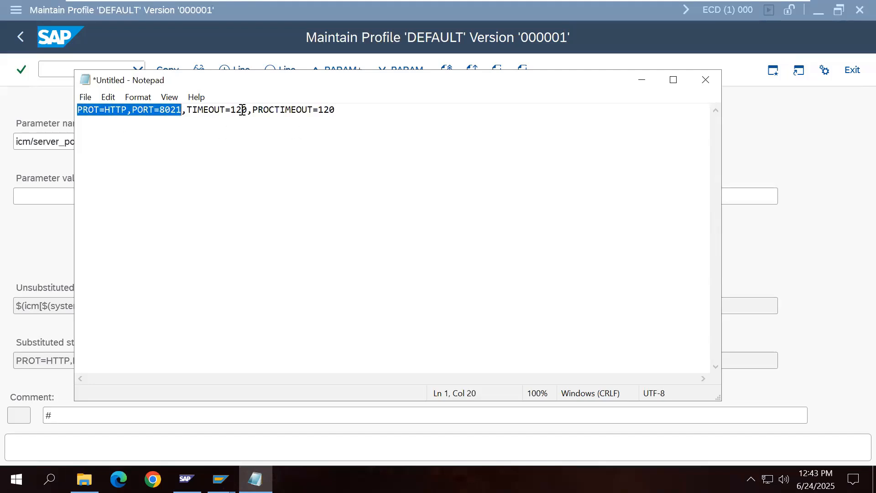
drag(242, 110, 334, 113)
key(ctrl+c)
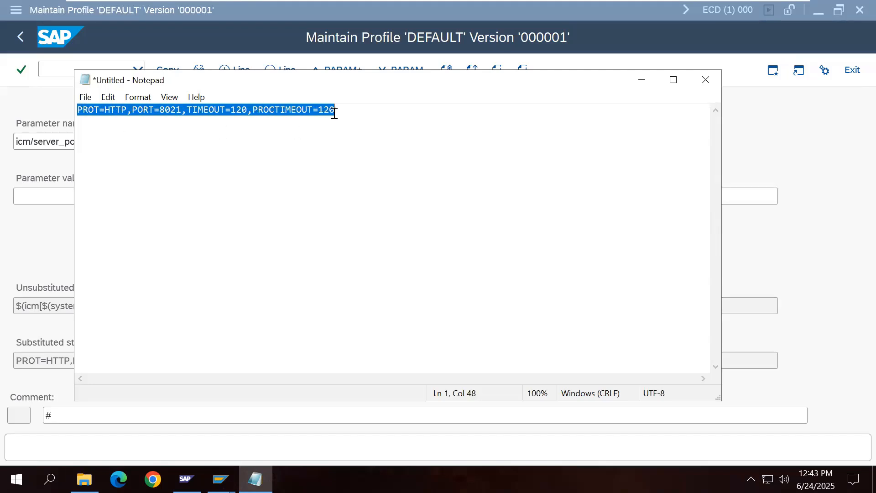
click(58, 194)
key(ctrl+v)
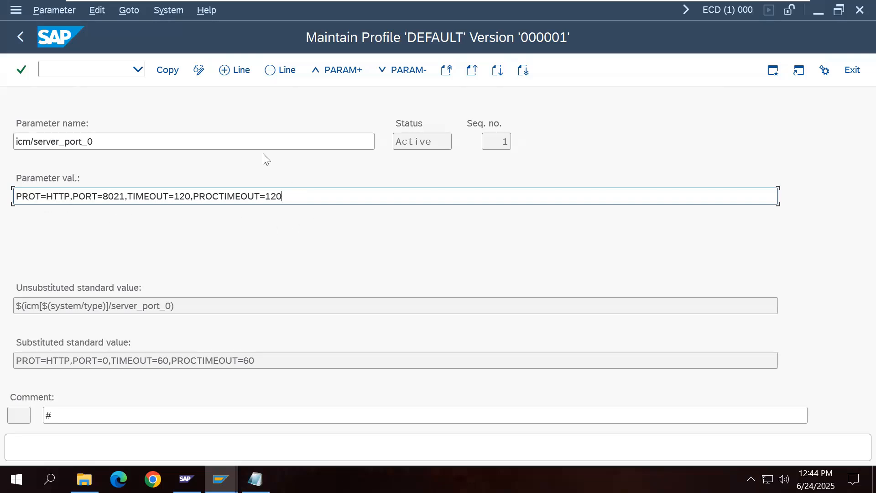
Step: Copy the new parameter into the DEFAULT profile, save it and confirm activation
click(168, 75)
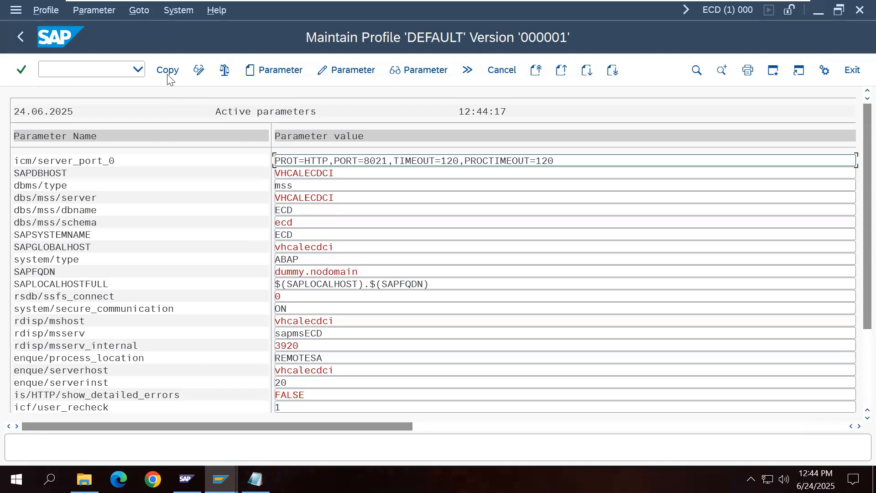
click(168, 73)
click(20, 37)
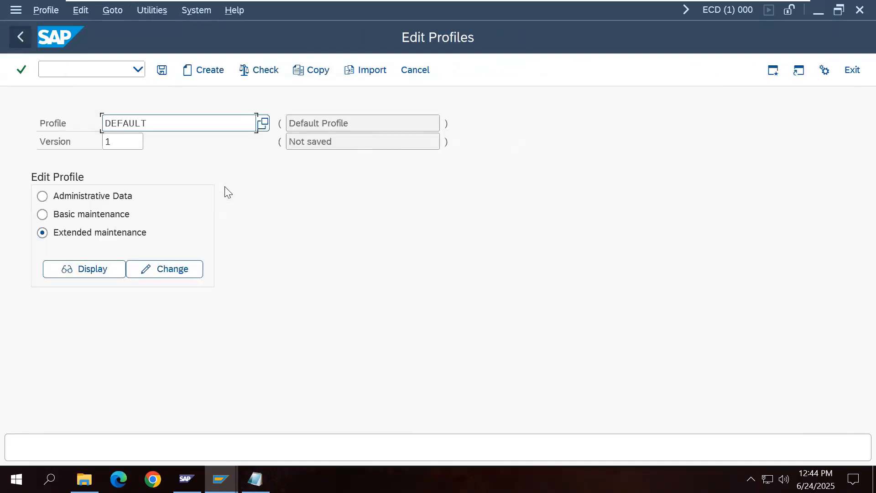
click(162, 71)
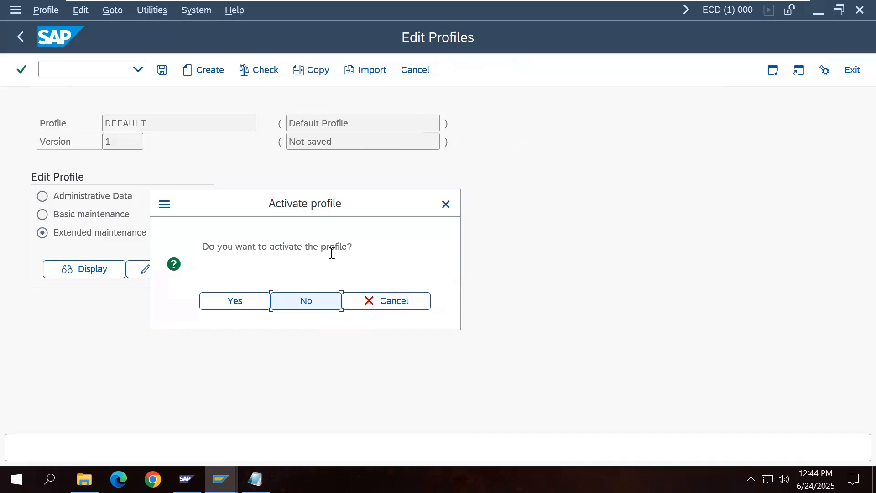
click(253, 302)
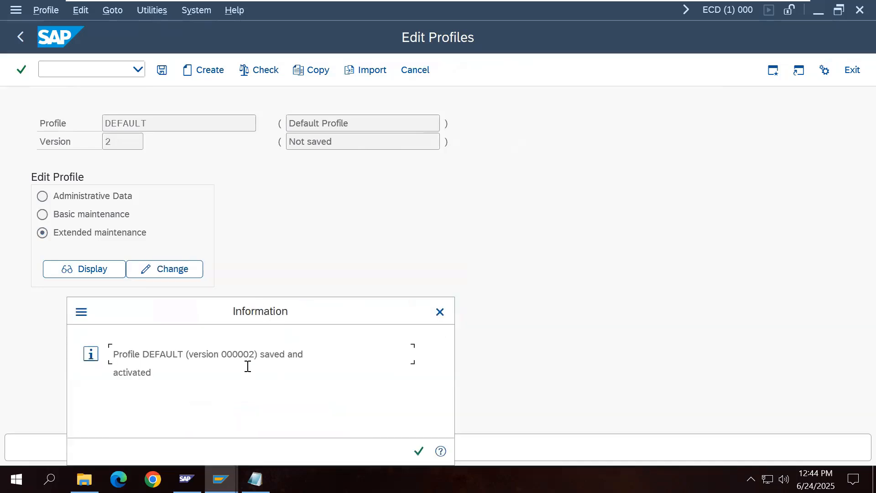
Step: Acknowledge the version 000002 saved-and-activated message and the restart note
click(85, 479)
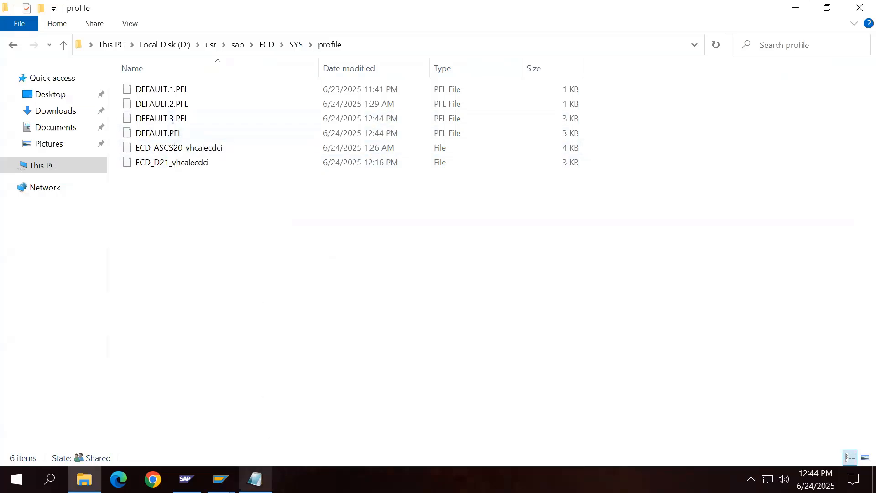
click(220, 479)
click(272, 432)
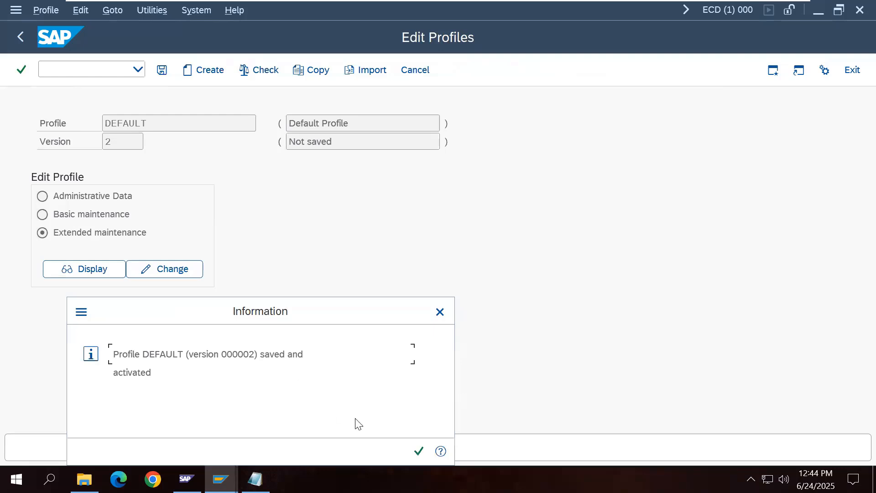
click(419, 450)
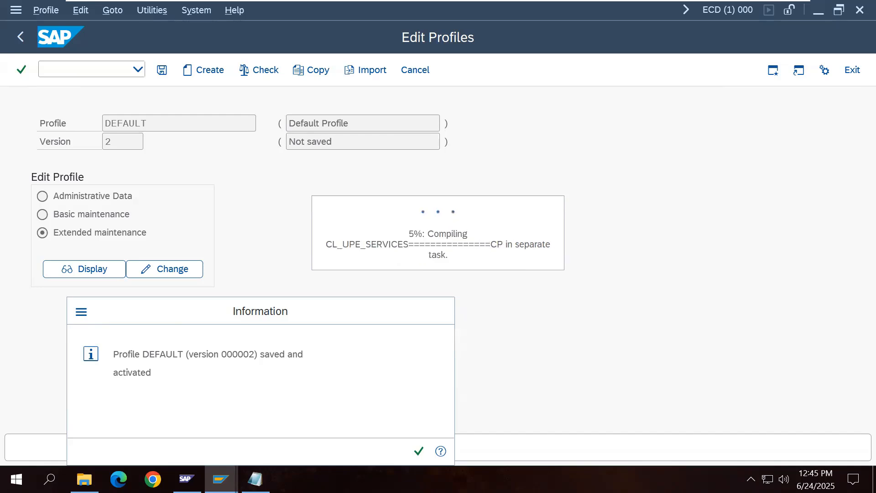
key(Return)
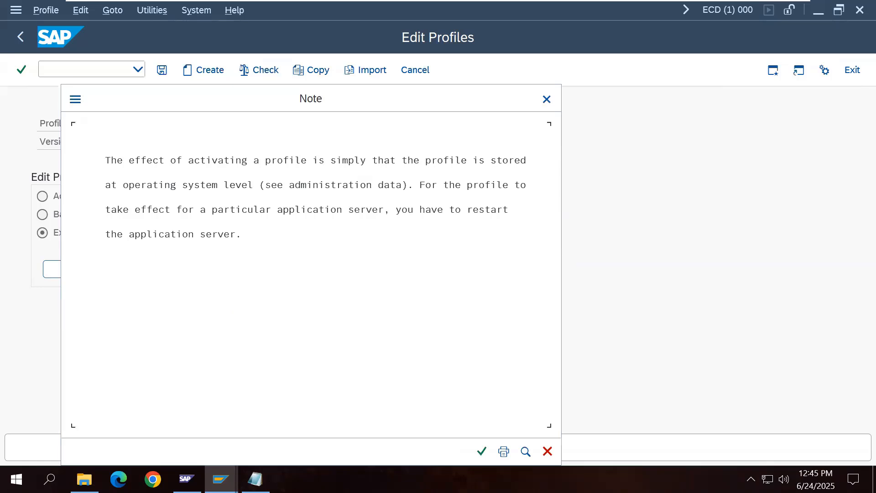
click(482, 452)
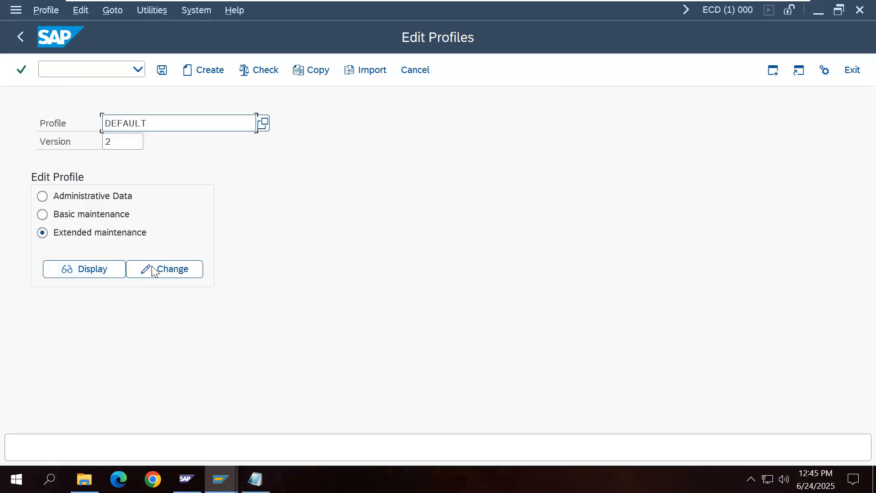
Step: Create icm/server_port_1 in profile version 000002 and select its standard SMTP value
click(167, 273)
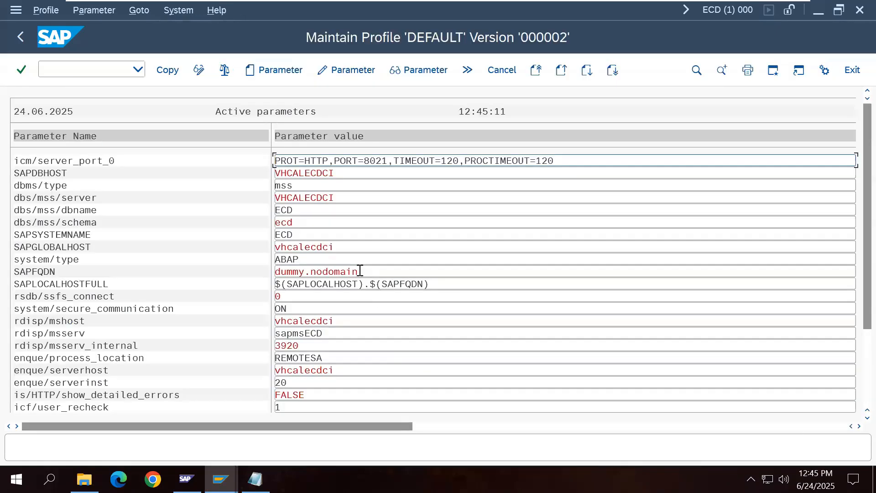
click(281, 71)
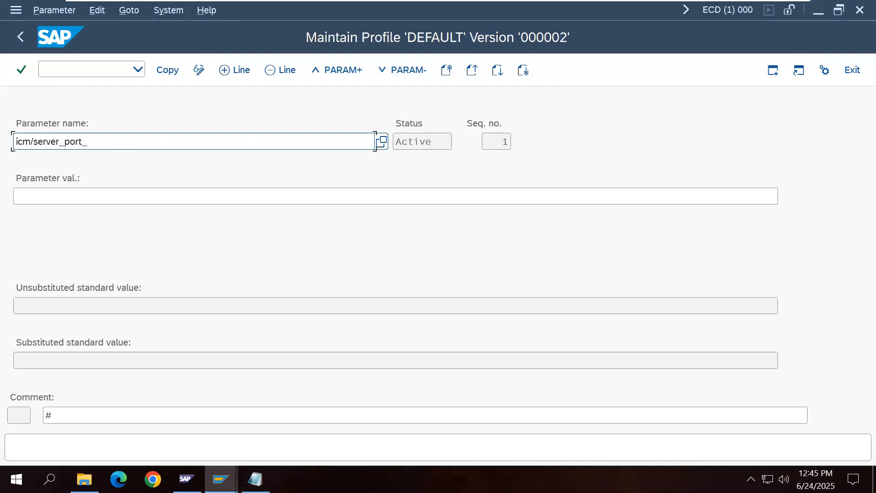
key(Return)
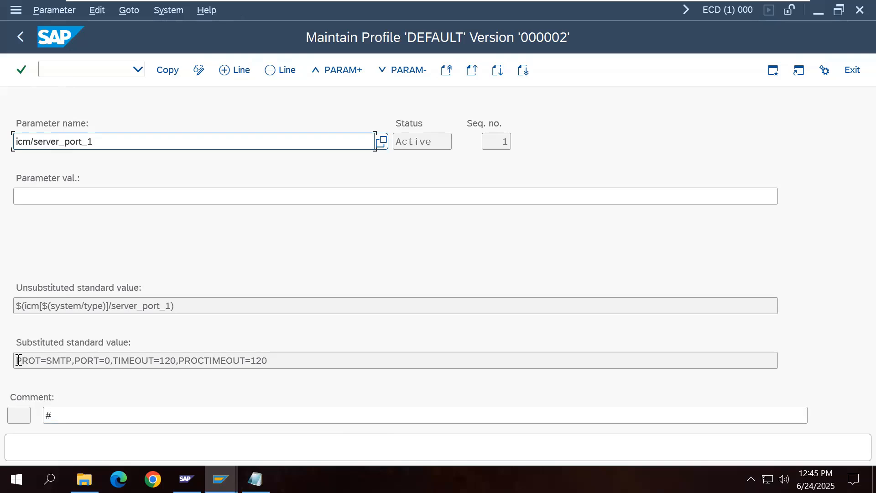
drag(19, 360, 269, 359)
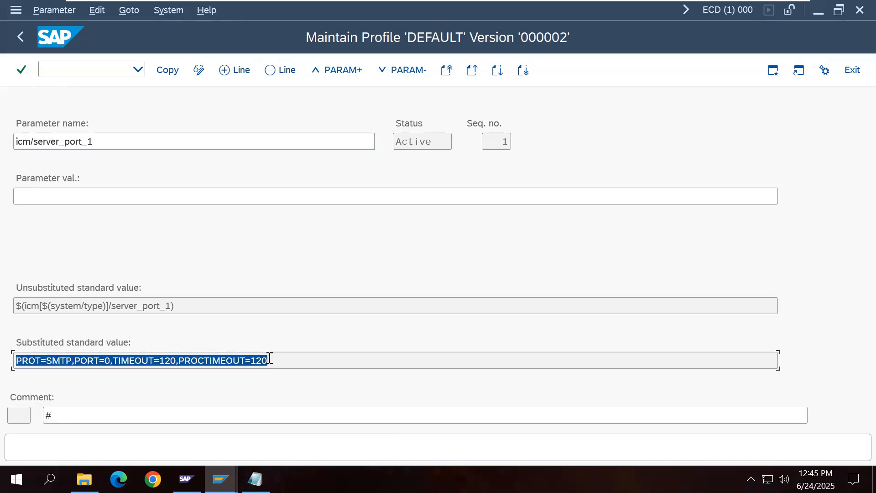
Step: In Notepad, turn the pasted default into an HTTPS line with PORT=44321
click(255, 479)
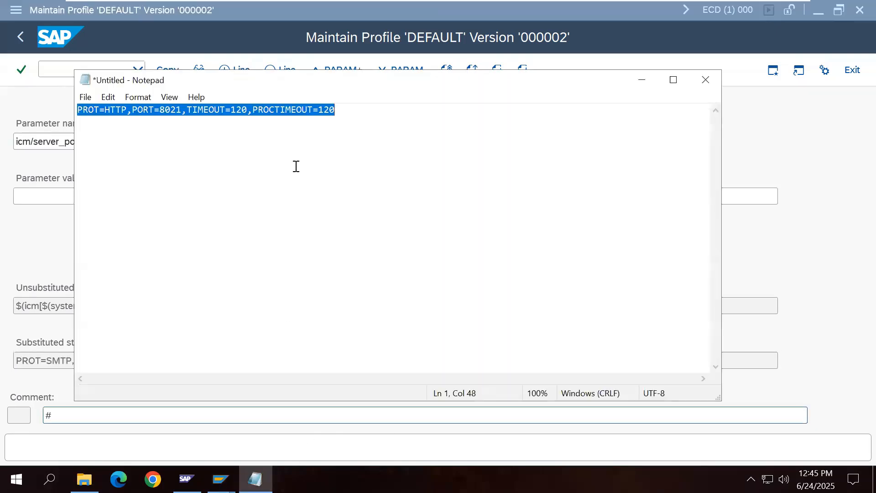
click(343, 111)
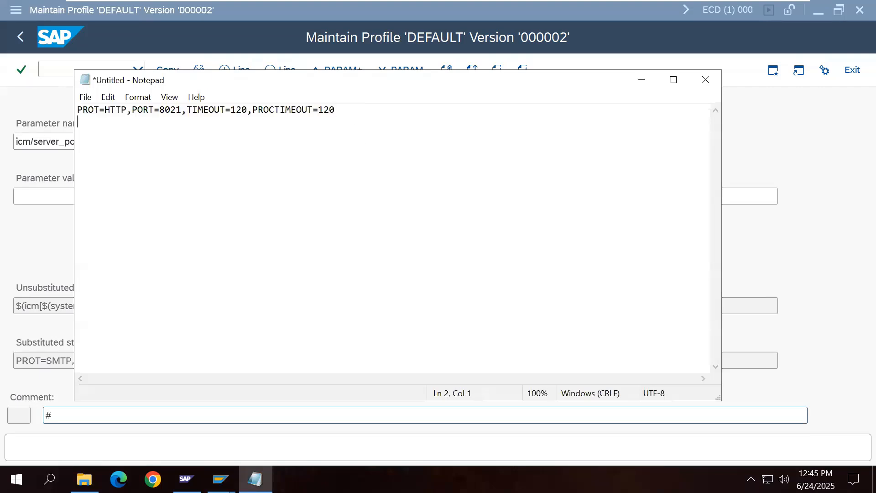
key(Return)
key(ctrl+v)
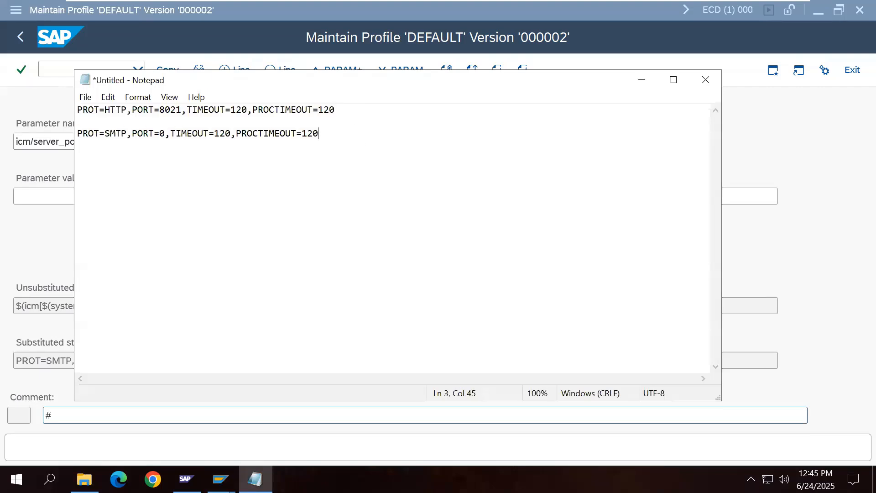
click(126, 133)
drag(126, 110, 107, 134)
key(ctrl+v)
text(S)
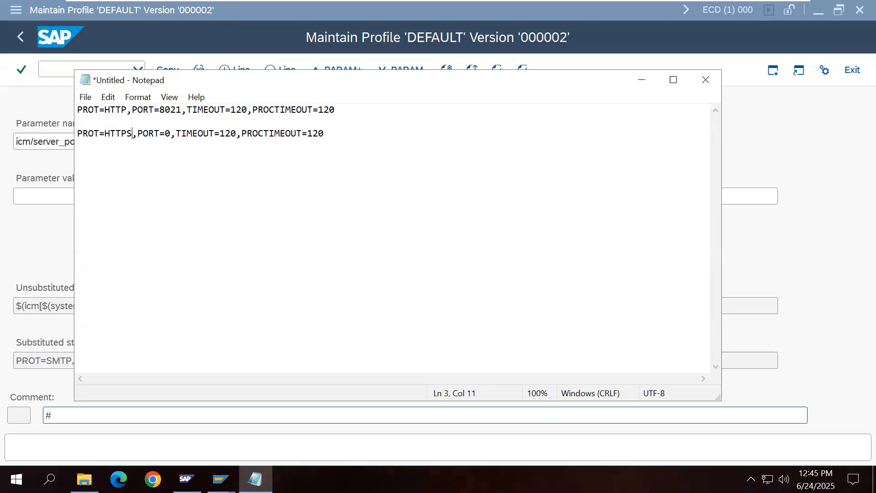
click(171, 133)
key(BackSpace)
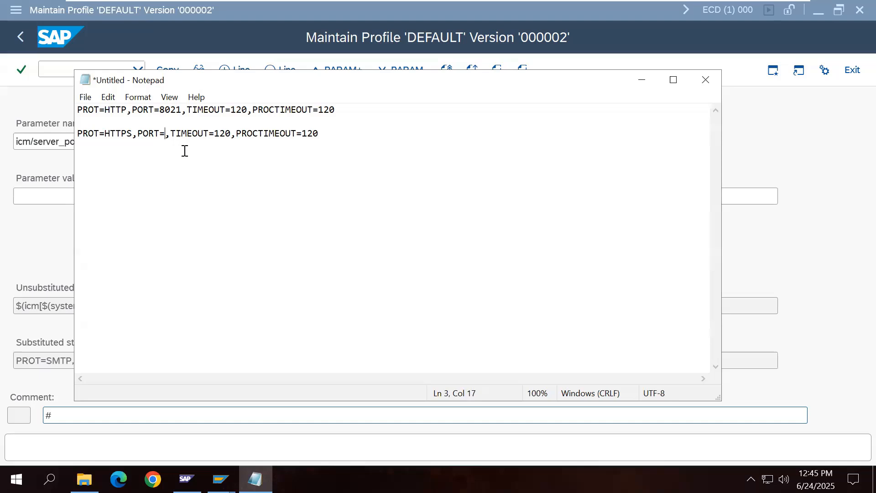
text(44321)
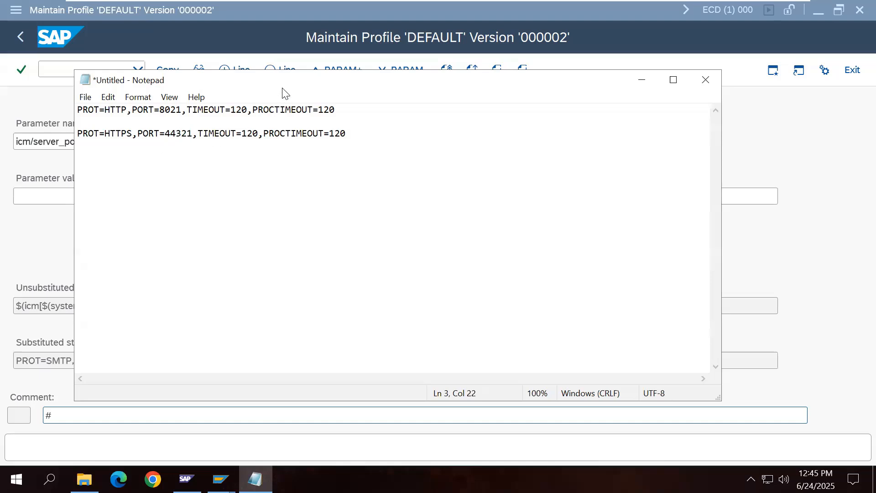
Step: Insert a blank line and paste SAP's SMTP standard value between the HTTP and HTTPS lines
drag(283, 87, 392, 106)
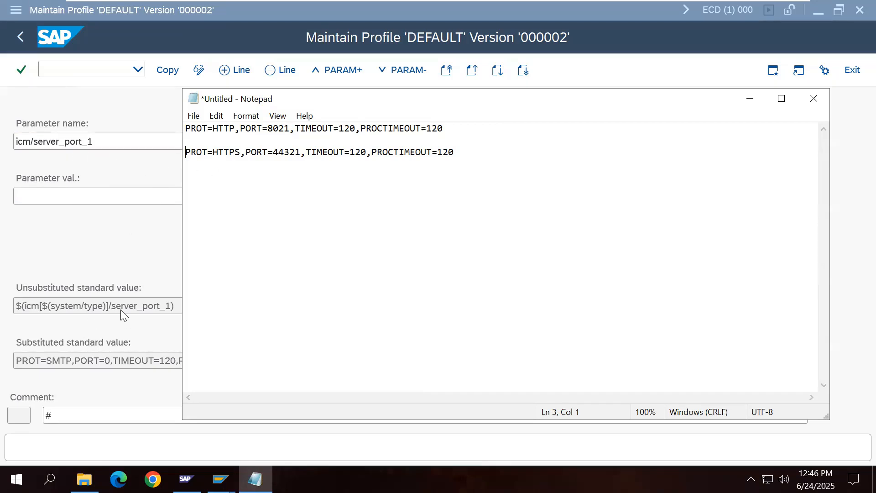
click(456, 136)
key(Return)
click(114, 261)
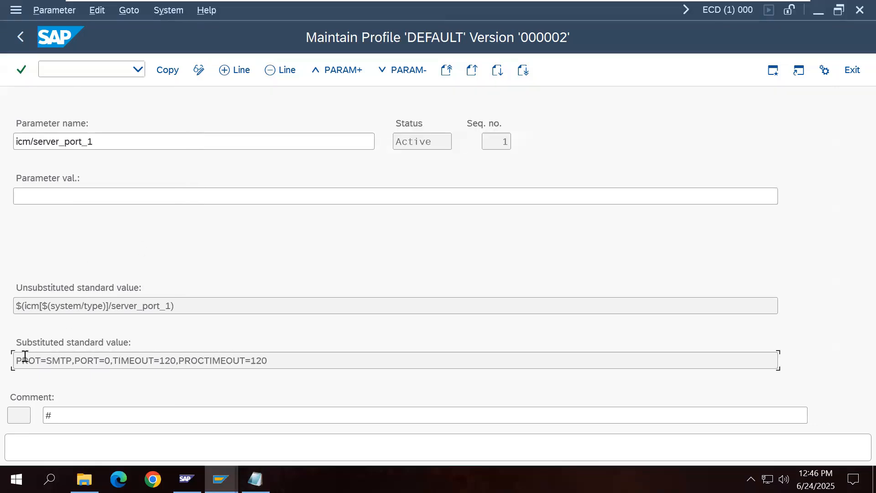
drag(16, 360, 265, 361)
key(ctrl+c)
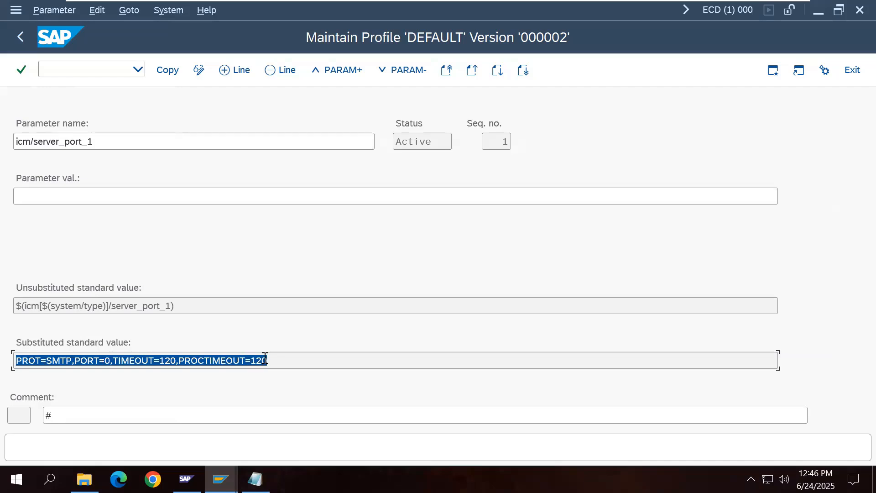
click(255, 479)
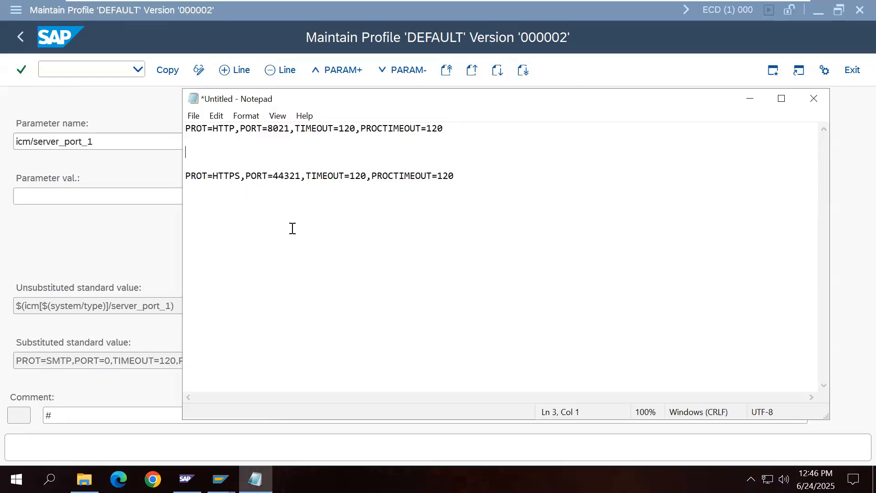
key(ctrl+v)
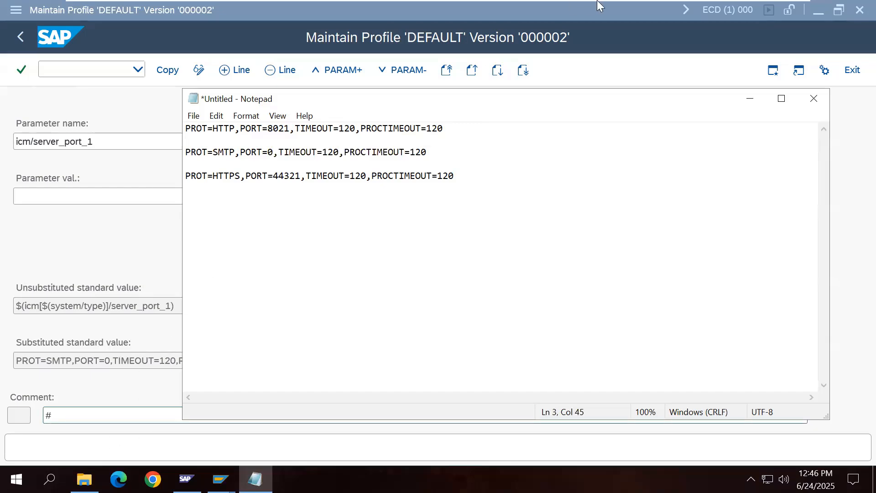
click(762, 13)
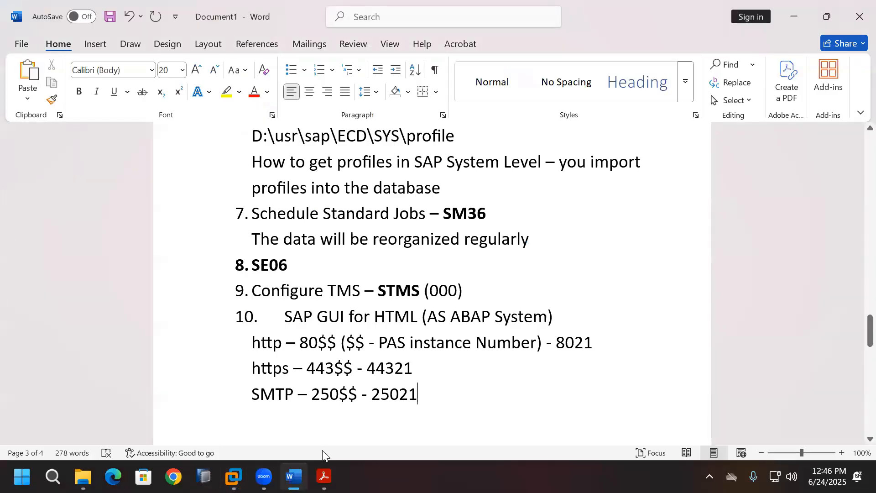
Step: Check the suggested ports in TADM12_2_EN_Col23's Unit 10 Network Requirements diagram
click(83, 476)
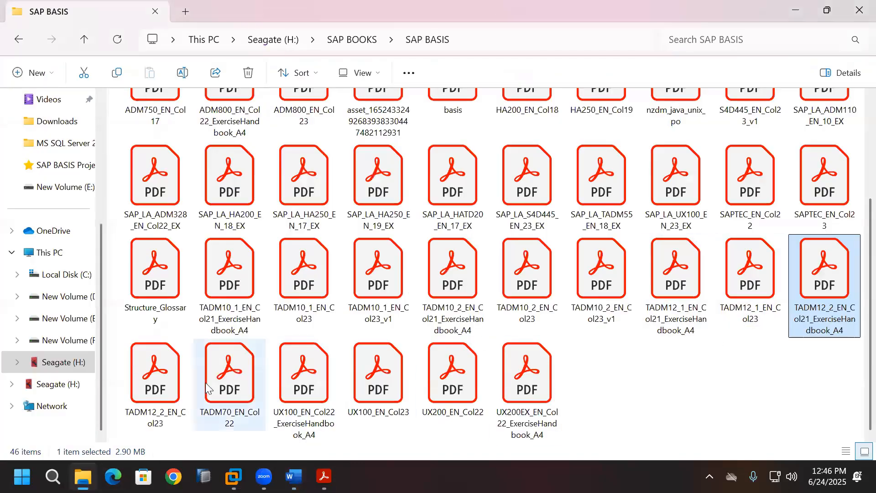
click(156, 396)
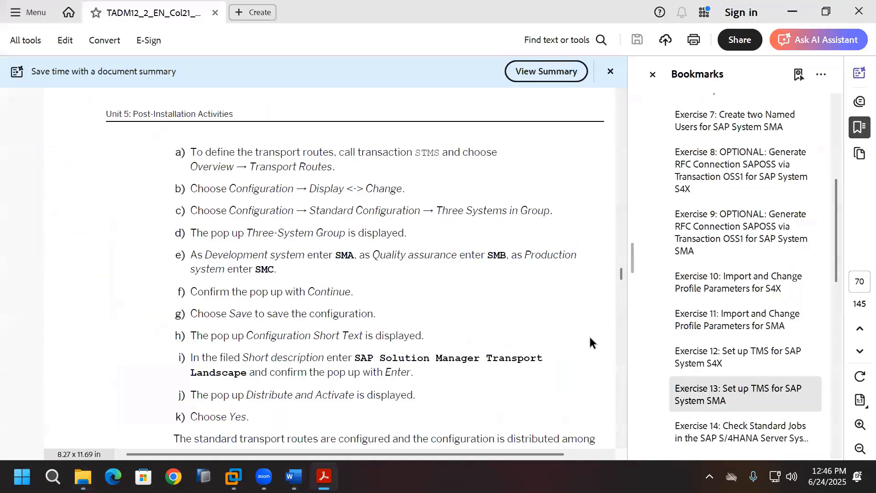
scroll(755, 372, down, 4)
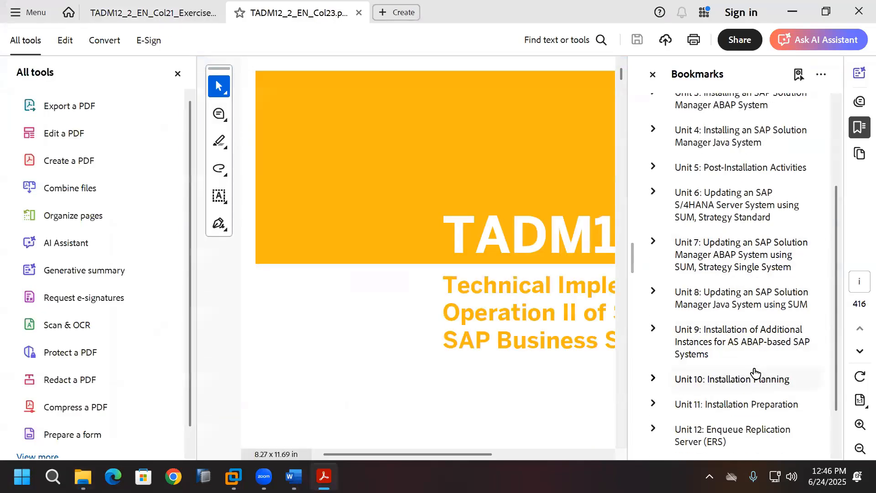
click(759, 336)
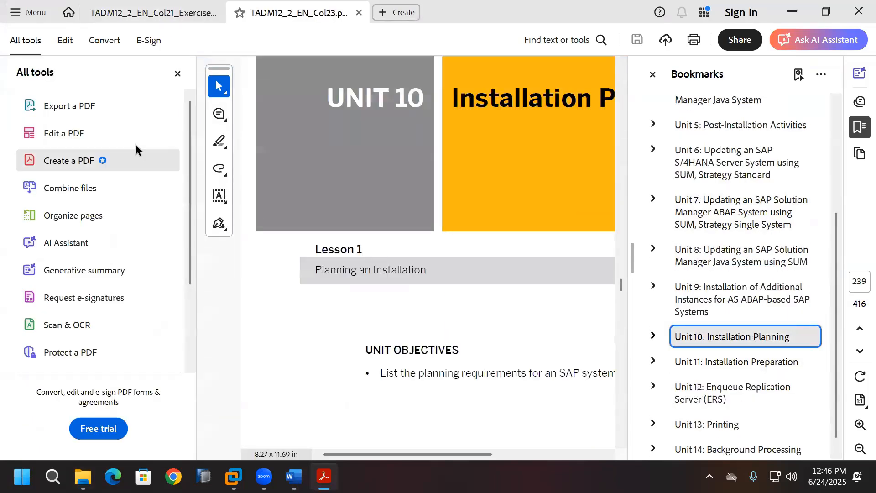
click(178, 73)
click(192, 276)
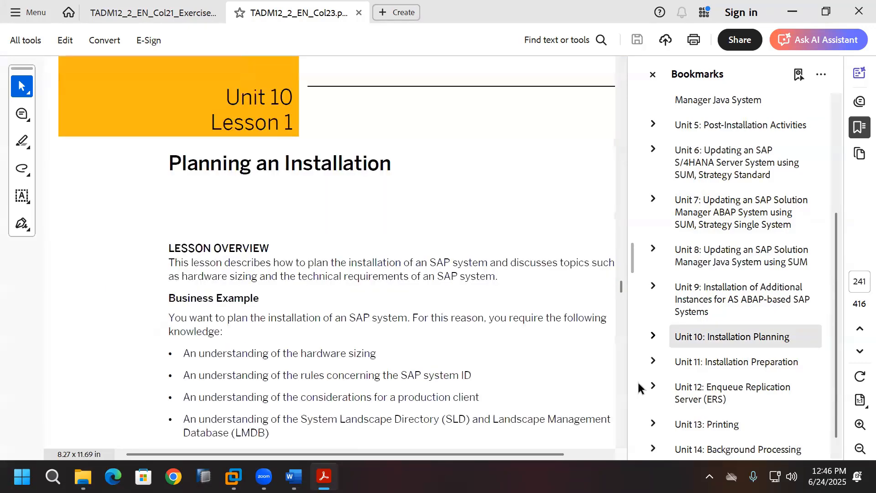
scroll(619, 406, down, 15)
scroll(619, 406, down, 20)
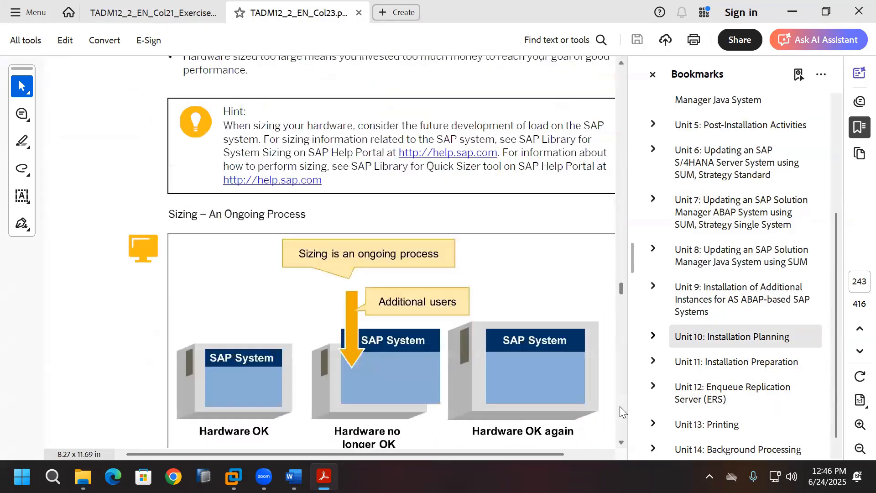
scroll(619, 409, down, 20)
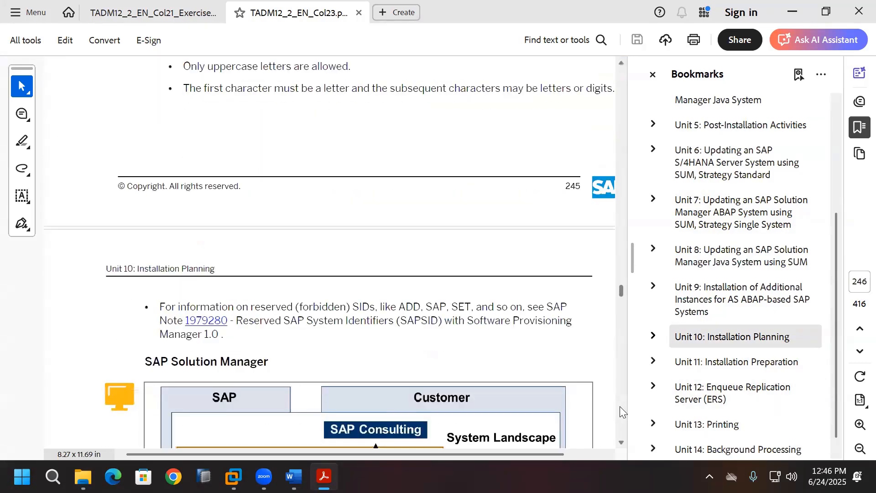
scroll(620, 406, down, 20)
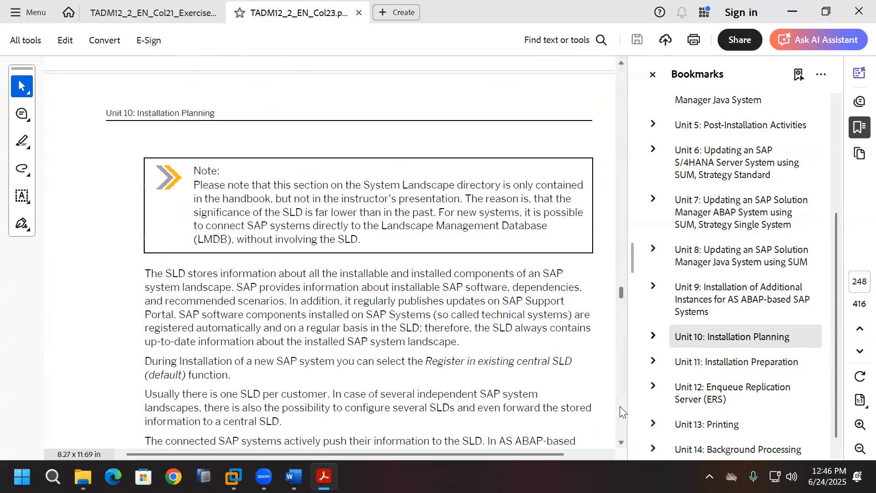
scroll(619, 407, down, 7)
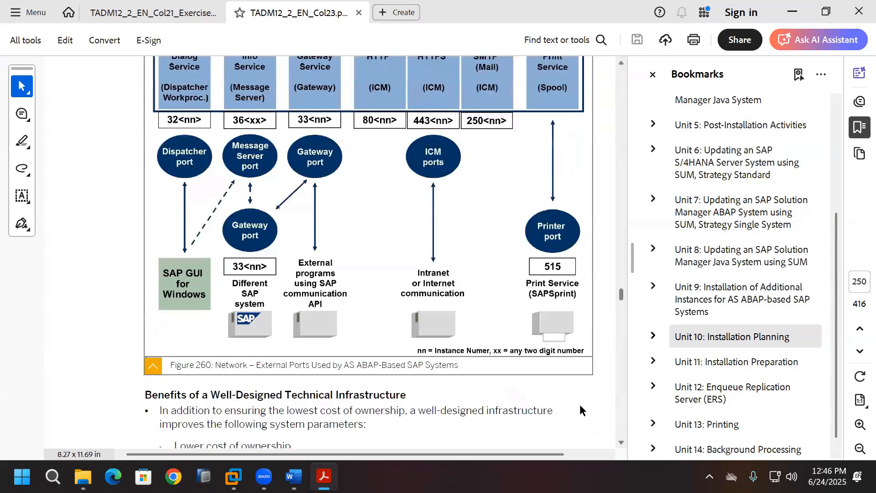
scroll(583, 410, up, 2)
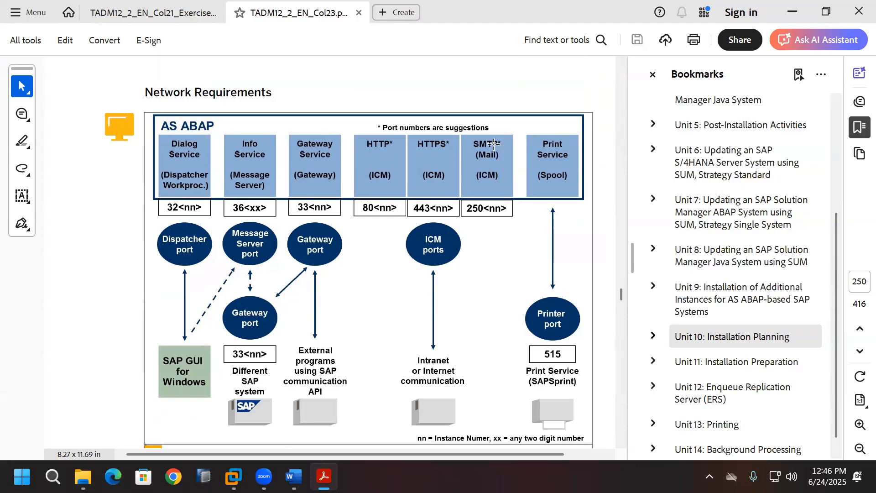
click(233, 477)
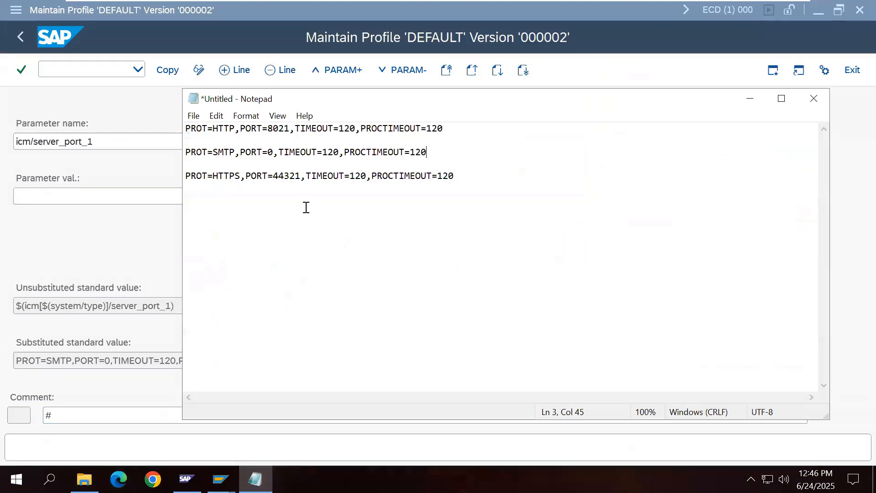
Step: Change the SMTP port to 25021 and paste the line into icm/server_port_1's value
click(273, 154)
key(BackSpace)
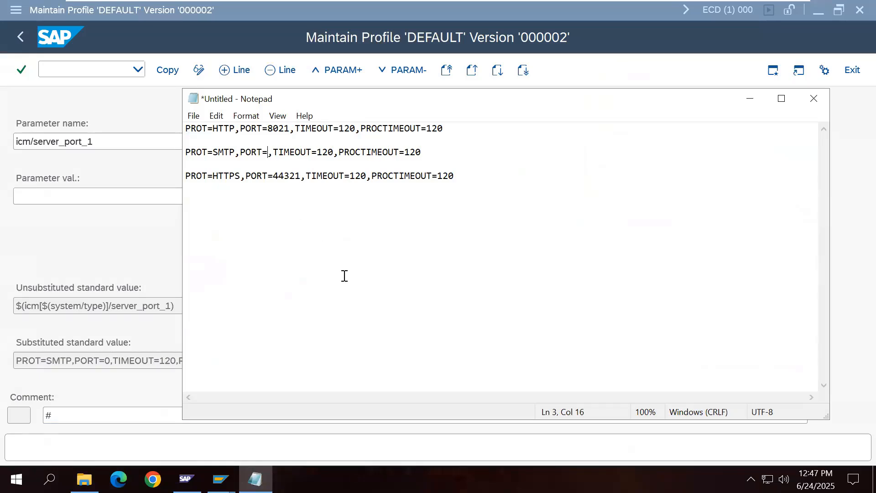
text(25021)
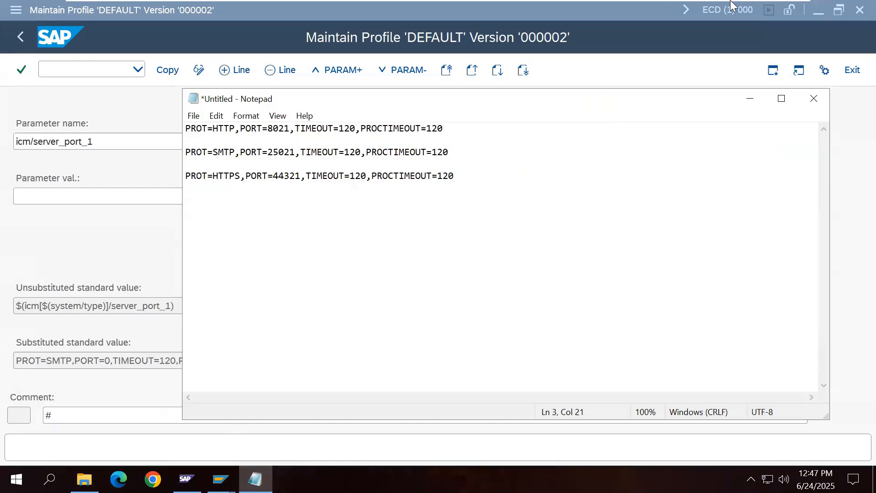
click(765, 7)
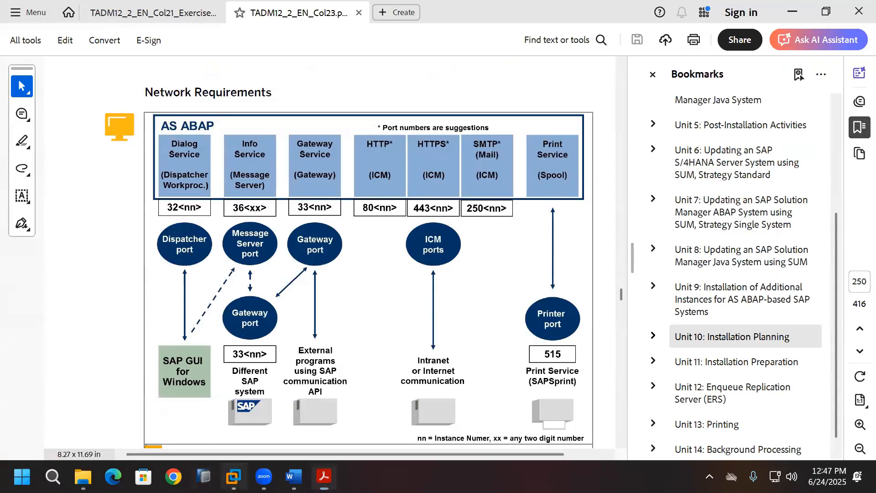
click(233, 476)
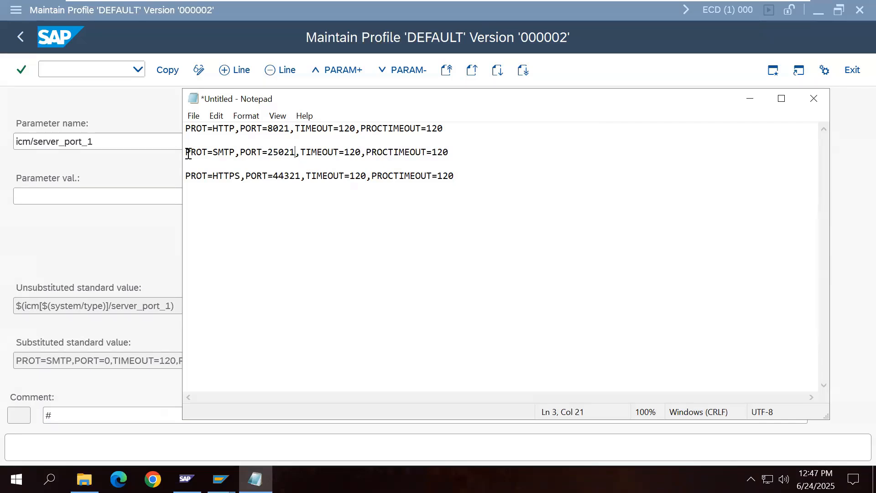
drag(187, 153, 449, 155)
key(ctrl+c)
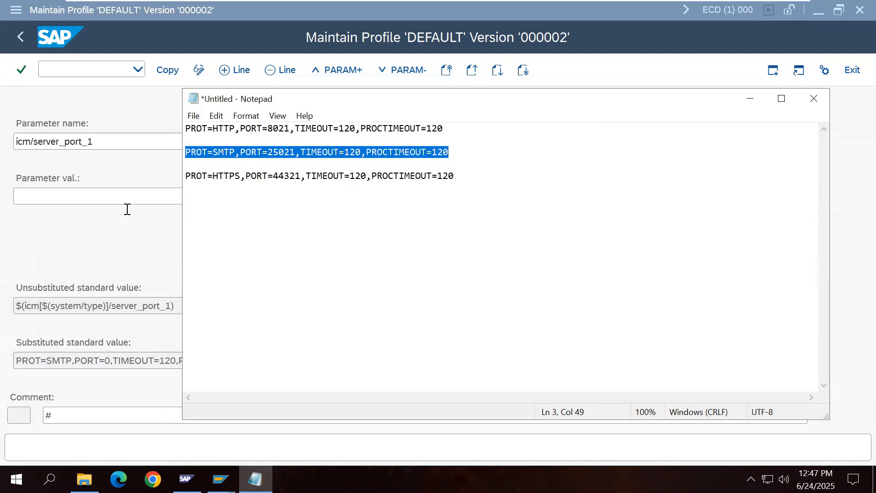
click(110, 195)
key(ctrl+v)
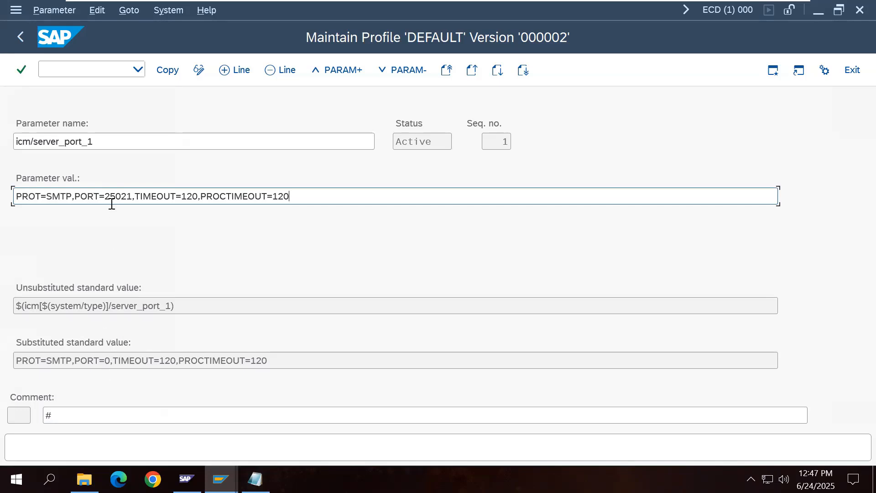
Step: Save and activate the DEFAULT profile with icm/server_port_1, acknowledging the notes
click(161, 72)
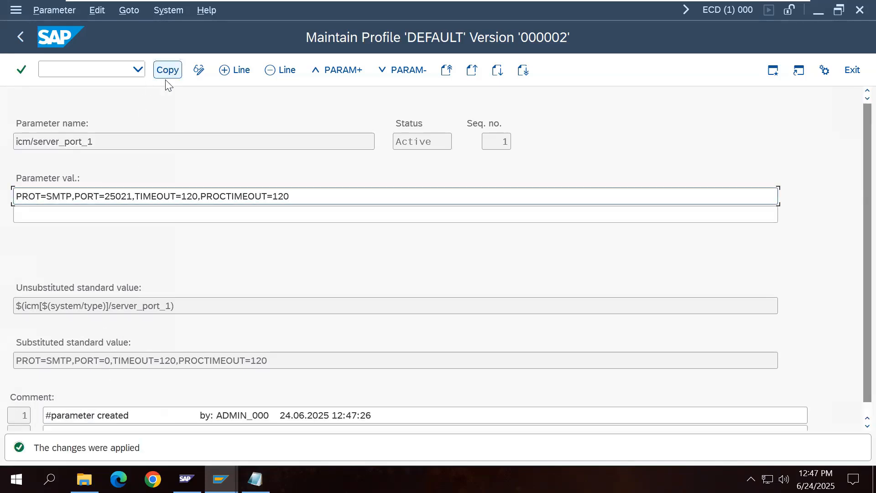
click(32, 51)
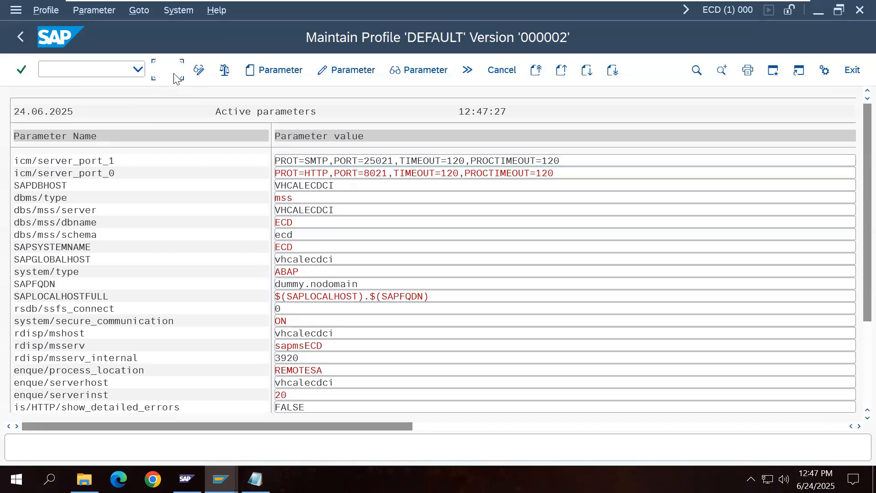
click(23, 40)
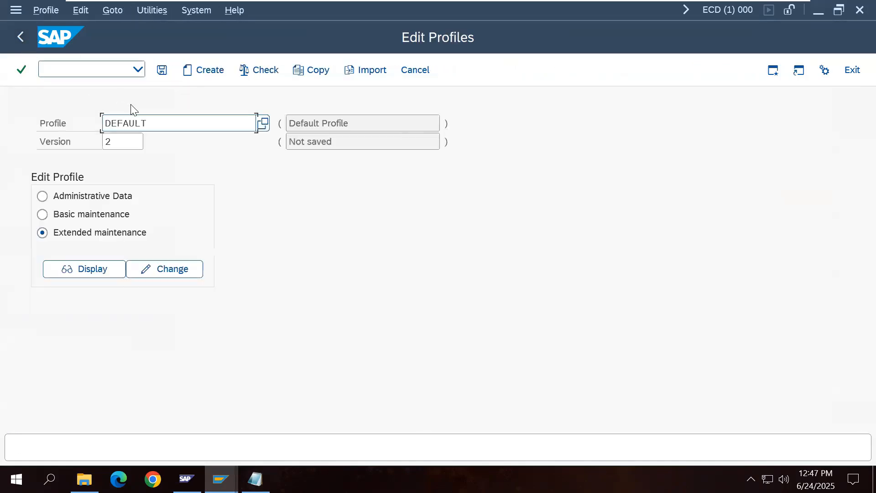
click(162, 70)
click(241, 307)
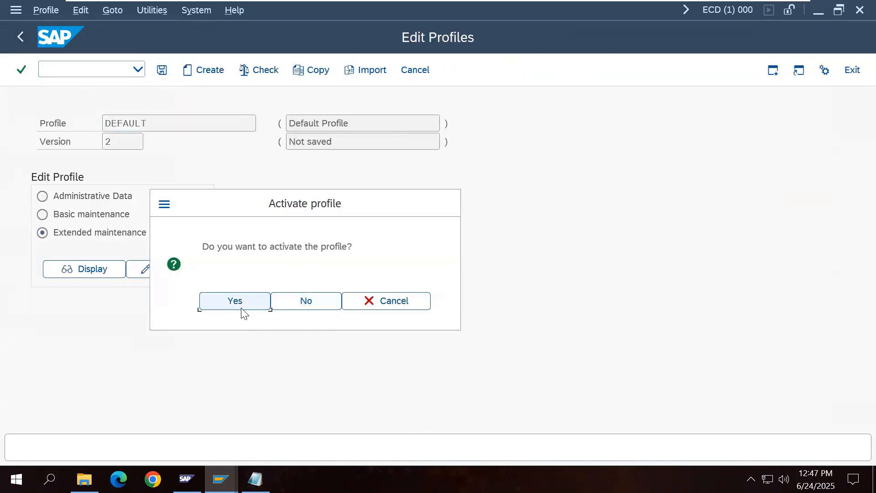
click(420, 451)
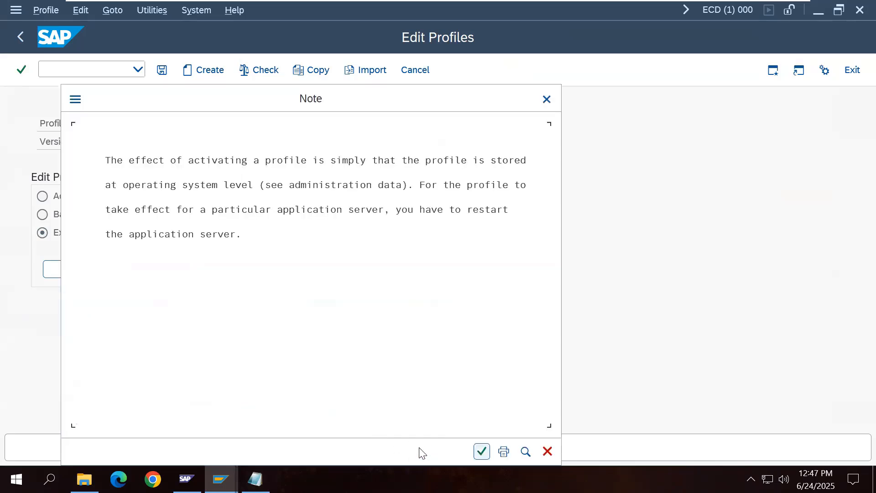
click(481, 451)
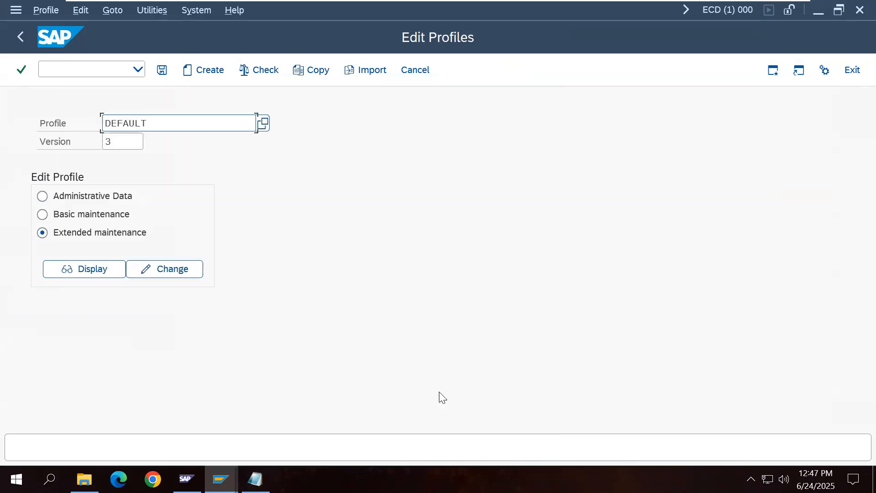
Step: Create icm/server_port_2 with value PROT=HTTPS,PORT=44321,TIMEOUT=120,PROCTIMEOUT=120 copied from Notepad
click(189, 273)
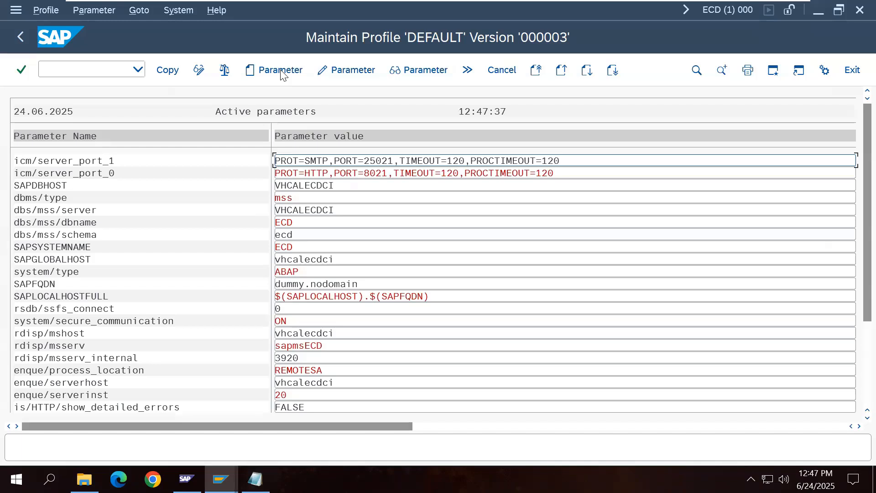
click(281, 71)
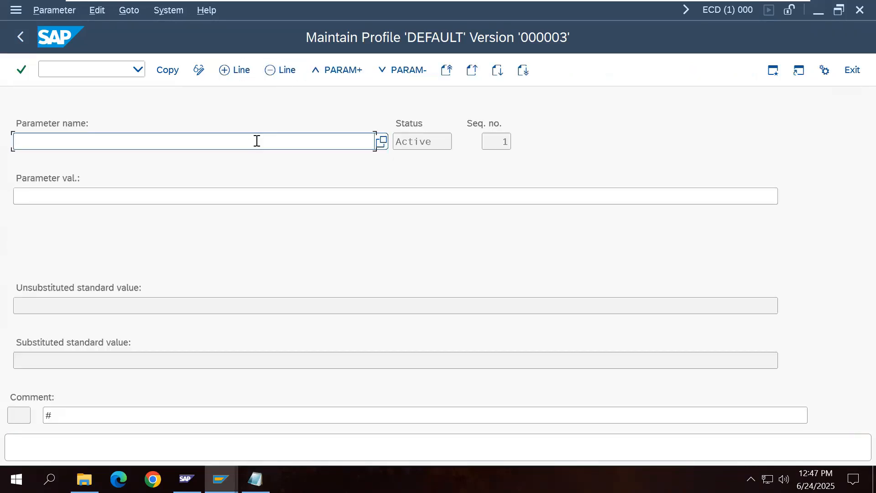
text(icm/server_port_2)
key(Return)
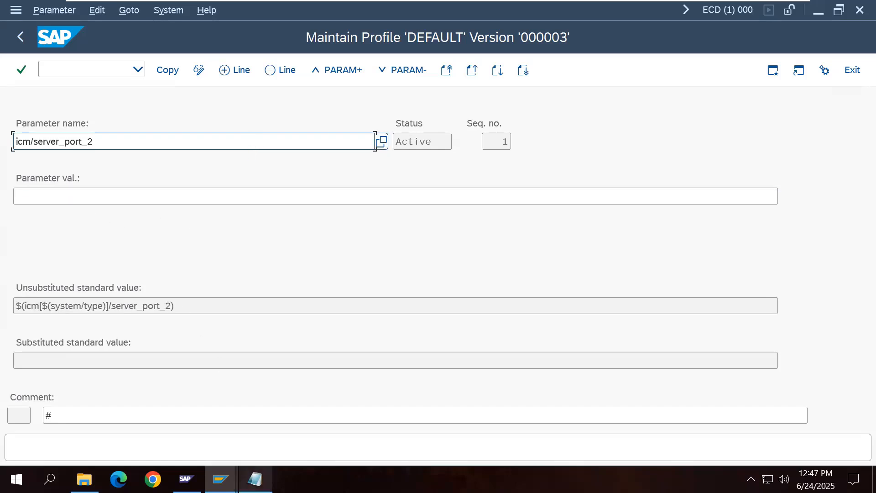
click(255, 479)
drag(186, 175, 456, 174)
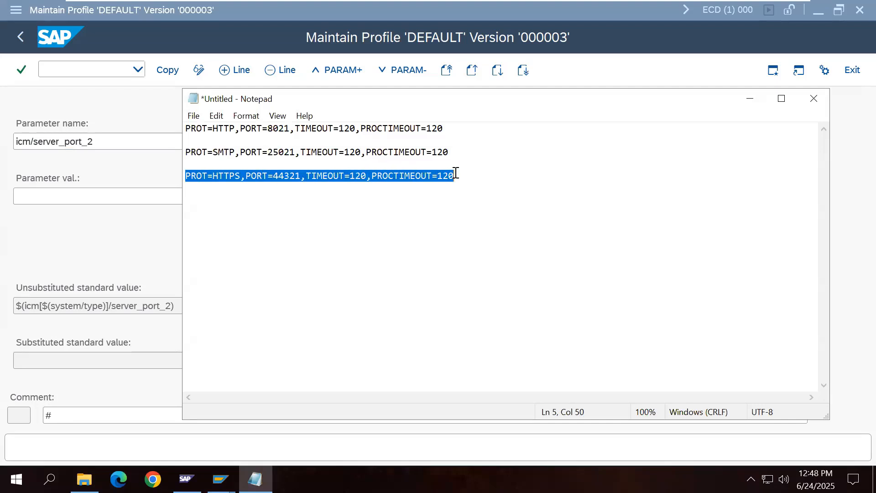
key(ctrl+c)
click(143, 195)
key(ctrl+v)
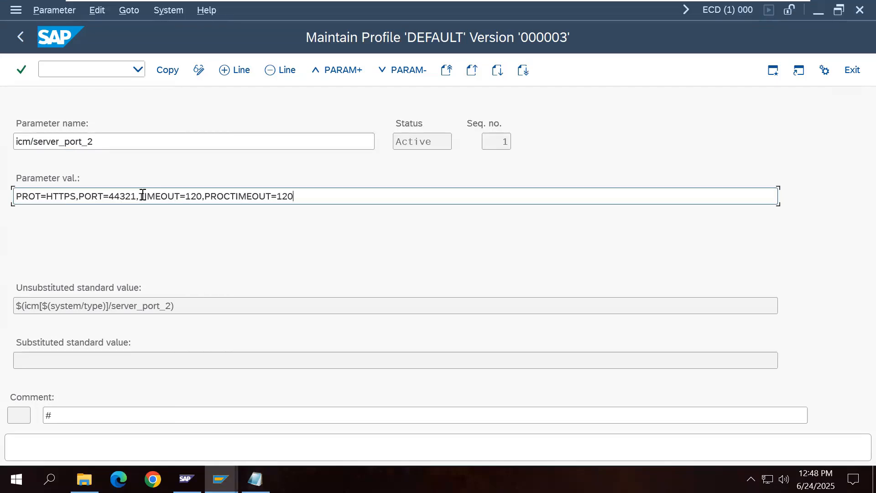
Step: Save and activate the DEFAULT profile as version 000004, acknowledging the messages
click(163, 71)
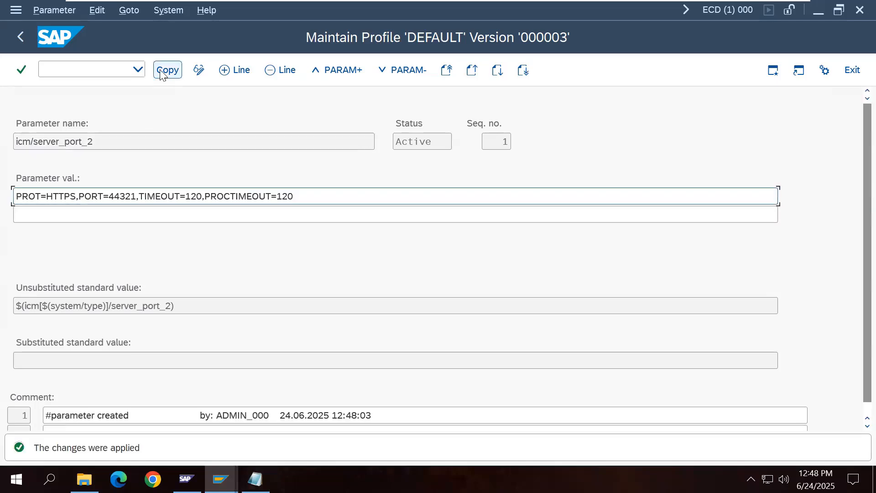
click(23, 40)
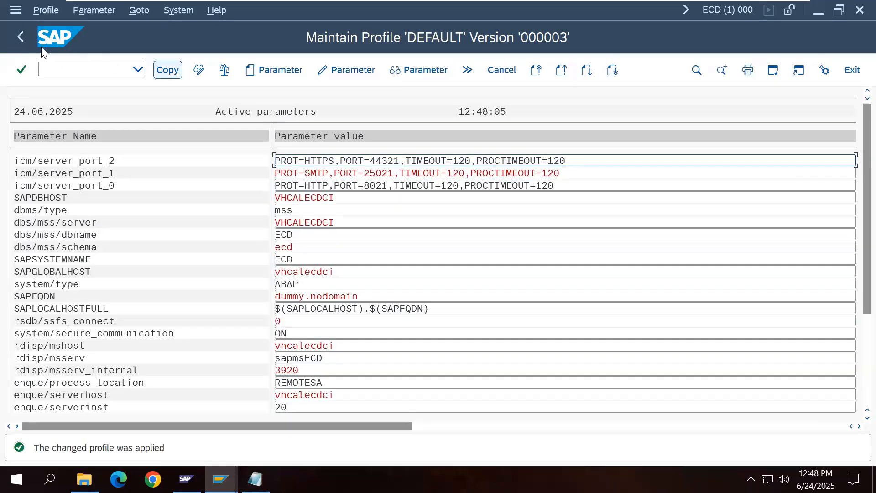
click(23, 40)
click(162, 69)
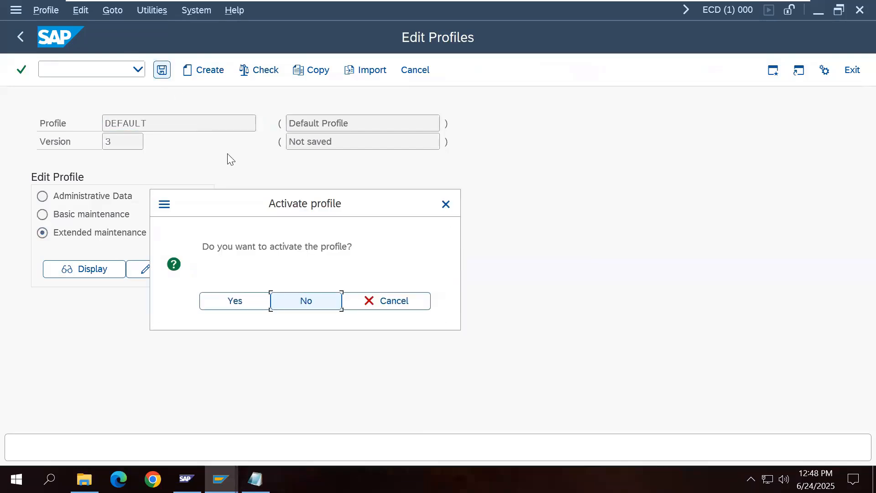
click(241, 302)
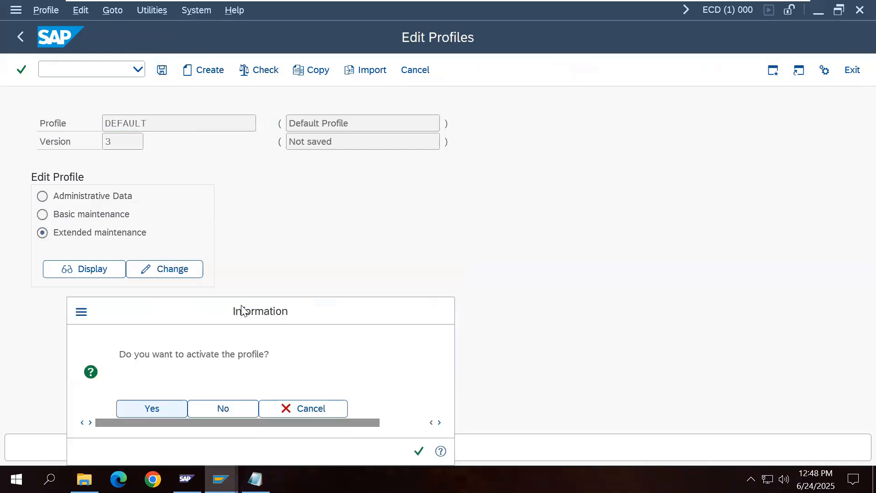
click(418, 451)
click(483, 452)
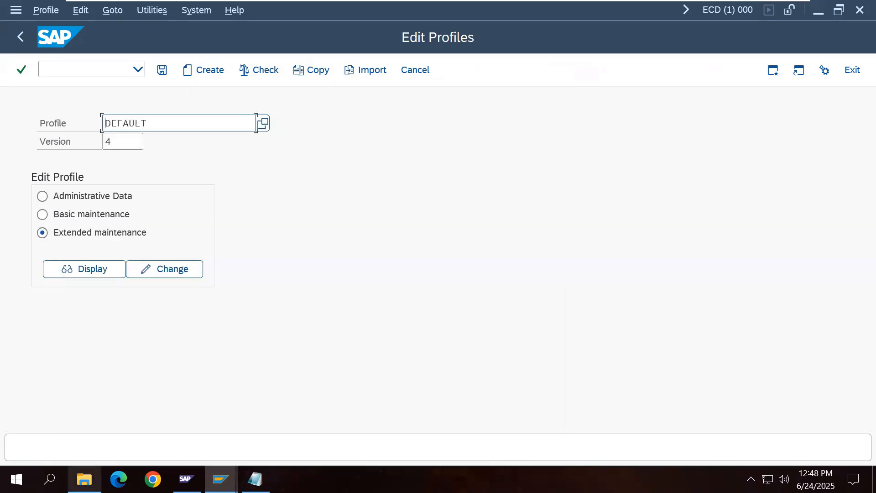
click(85, 479)
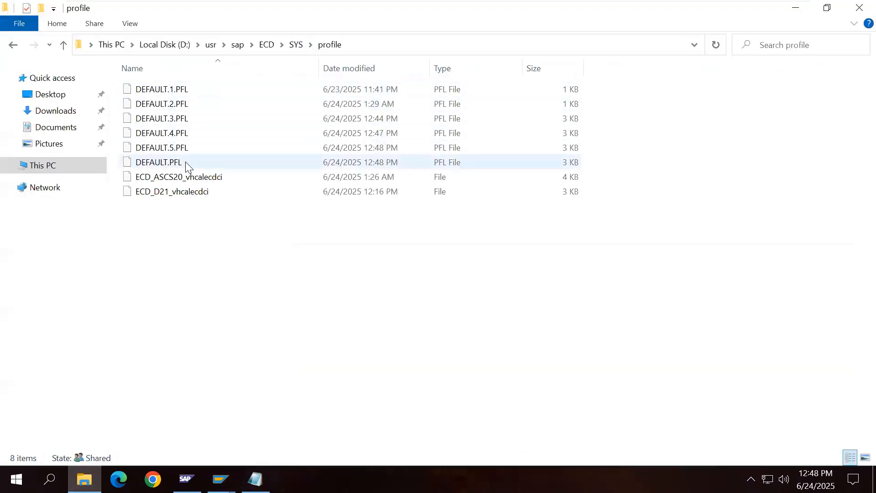
Step: Leave RZ10 and view the active ICM services in SMICM
click(859, 7)
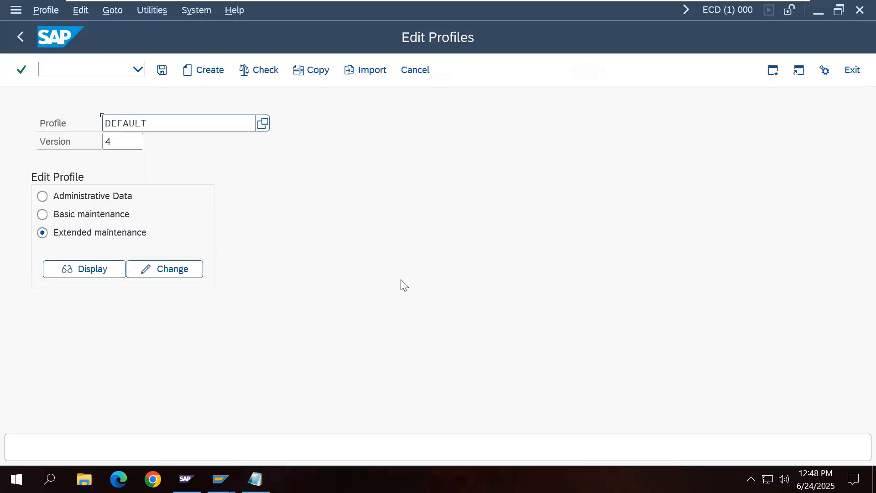
click(852, 72)
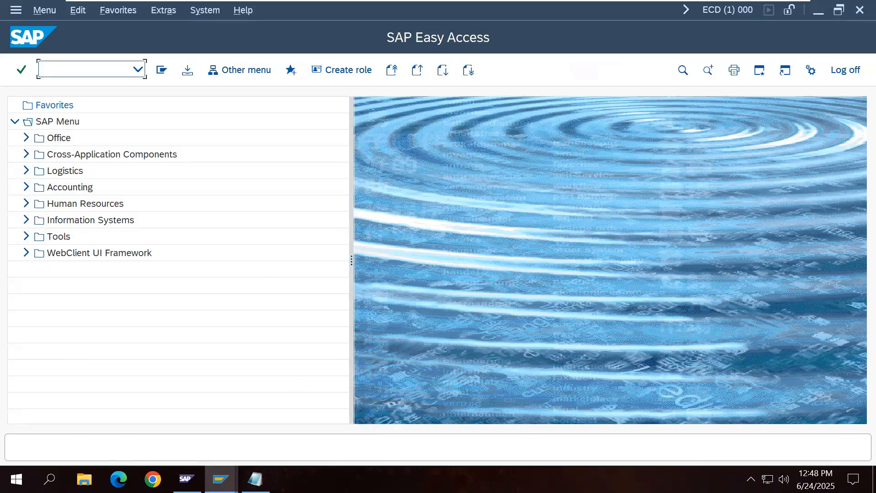
text(SMICM)
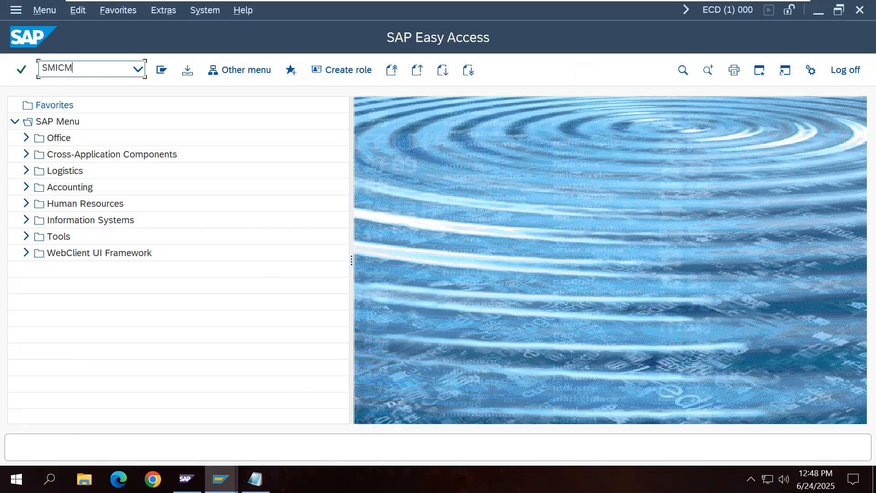
key(Return)
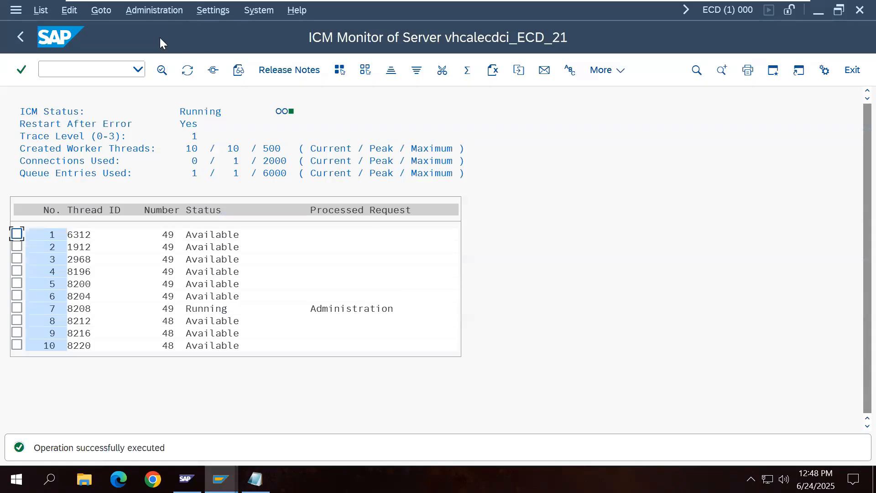
click(101, 9)
click(137, 160)
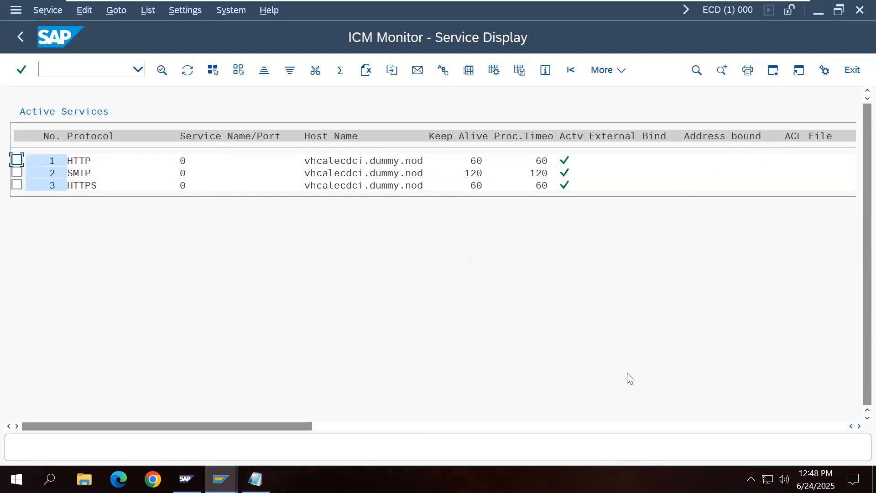
Step: Log off the SAP GUI session and bring up the SAP Management Console
click(850, 72)
click(848, 75)
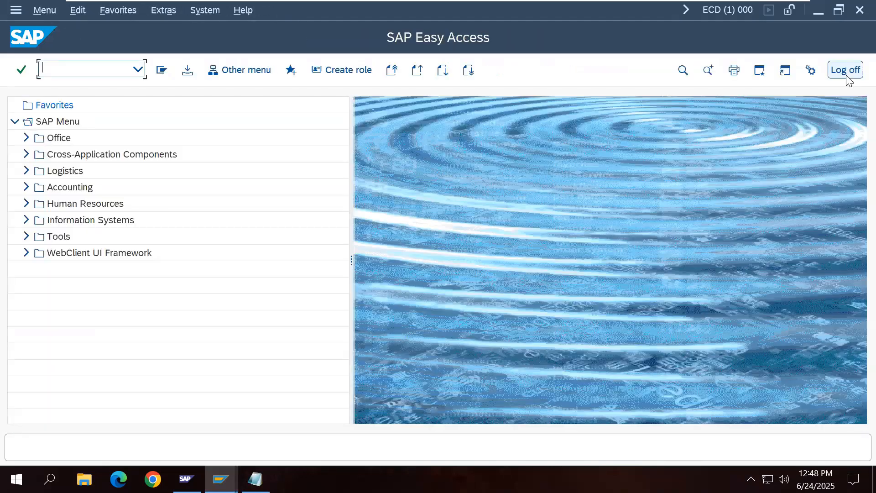
click(846, 77)
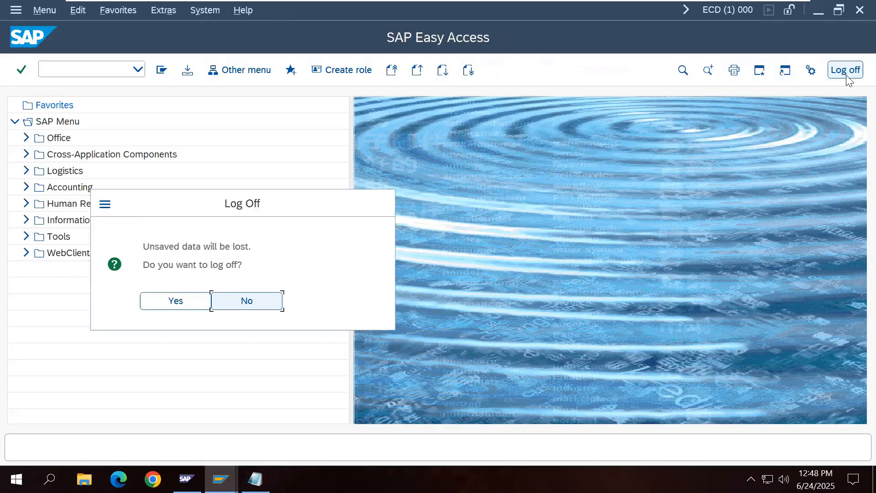
click(174, 301)
click(186, 477)
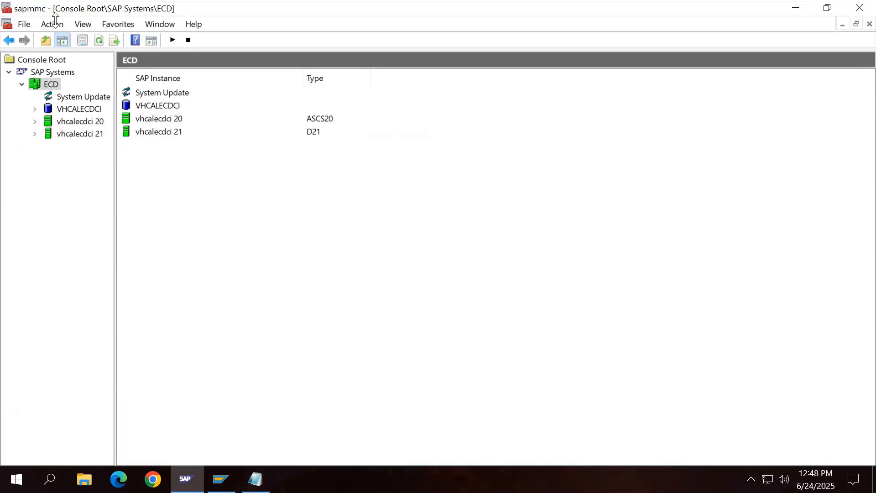
Step: Restart all ECD instances in sapmmc with a Hard (SIGINT) shutdown
click(182, 475)
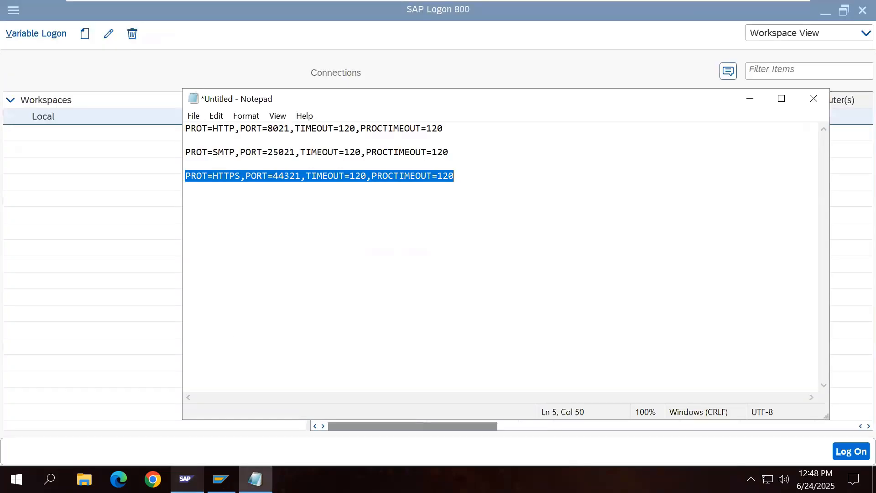
click(754, 96)
click(826, 10)
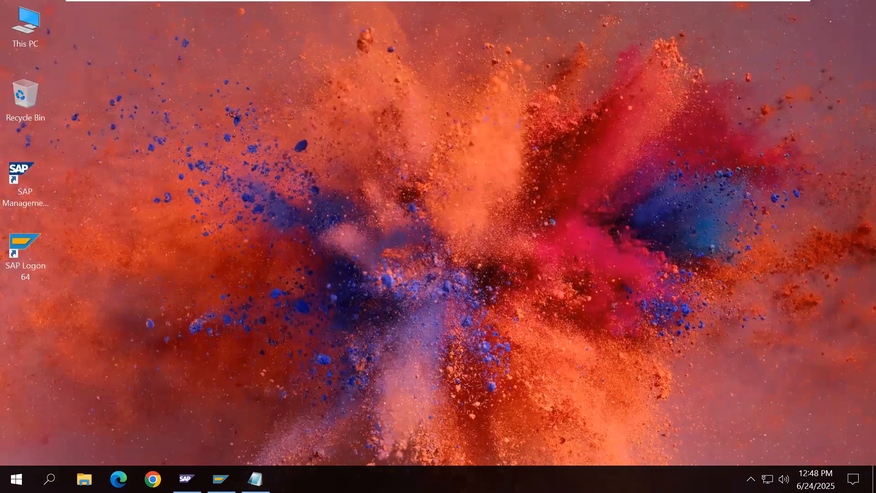
click(186, 479)
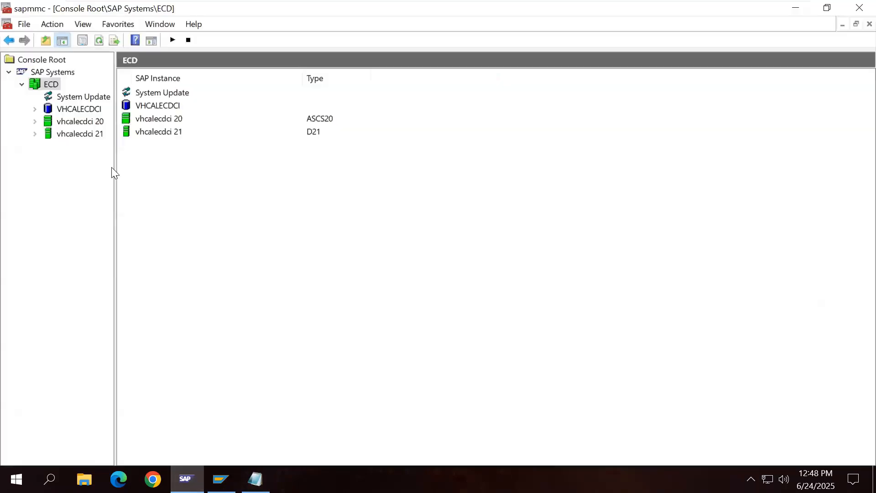
right_click(53, 88)
click(86, 126)
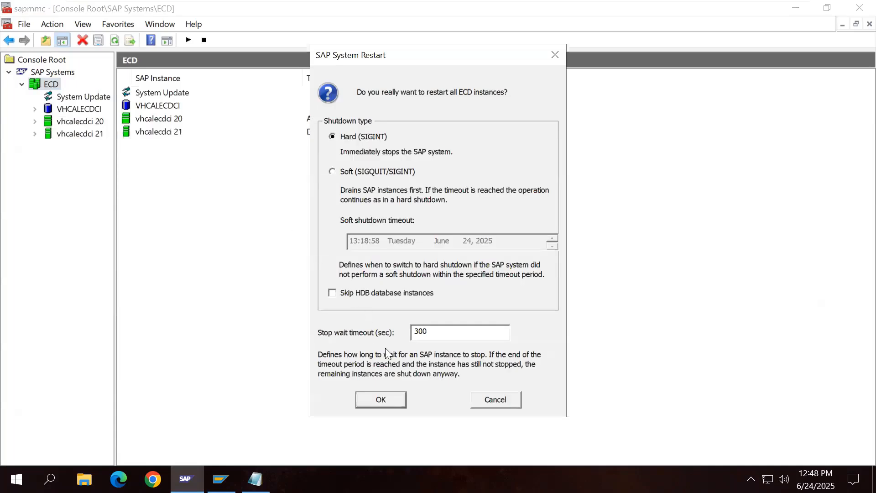
click(393, 400)
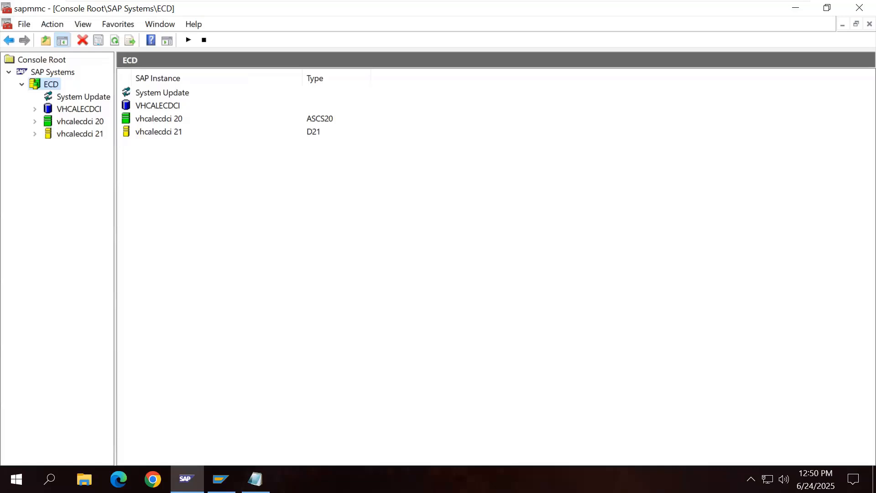
Step: Close the port notes without saving and refresh the ECD instance status in SAP MMC
key(alt+Tab)
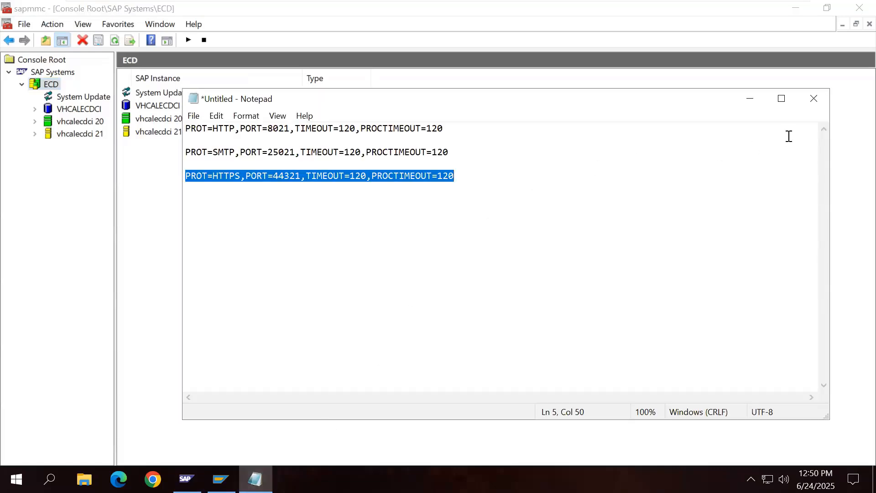
key(alt+F4)
click(462, 240)
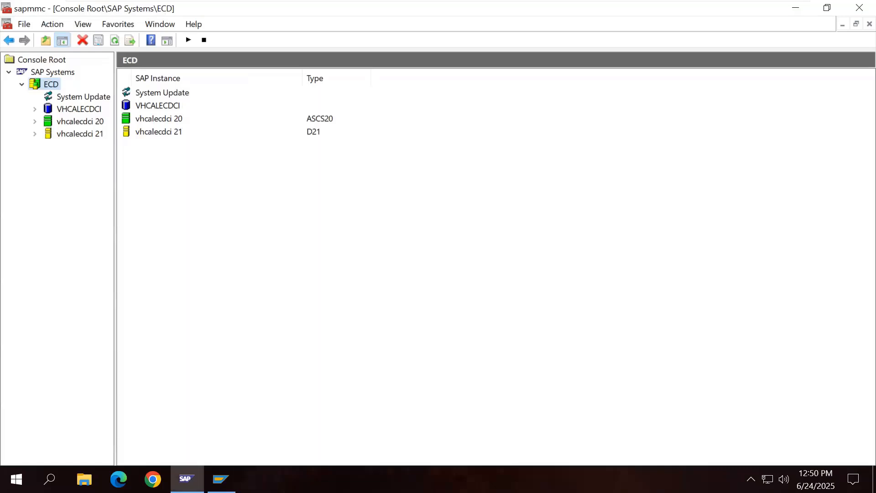
click(115, 39)
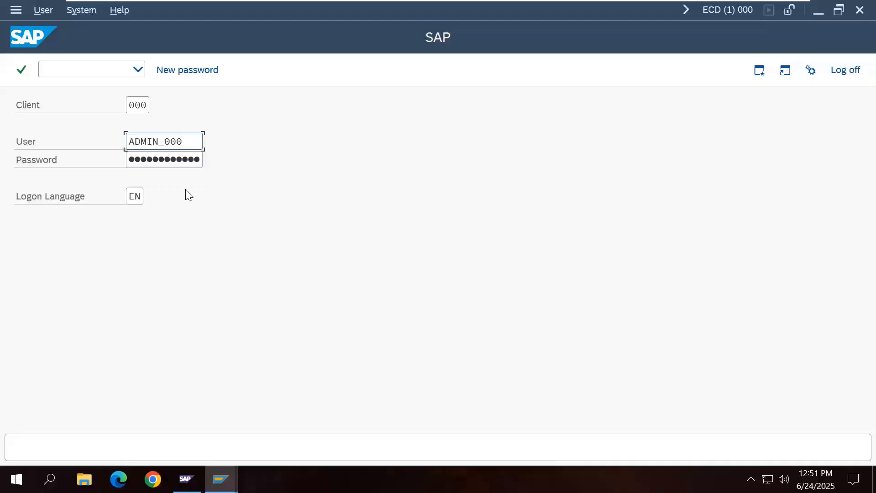
Step: Log on to ECD client 000 and start the ICM monitor with SMICM
click(178, 164)
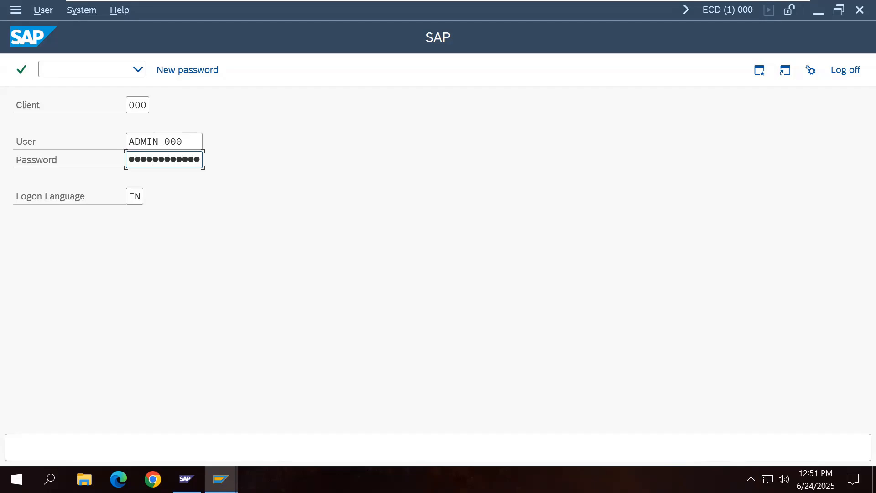
key(Return)
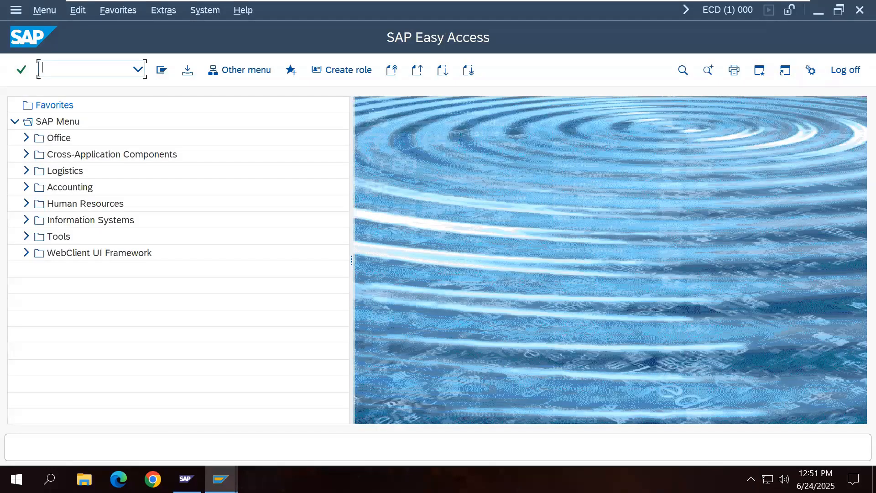
text(SMICM)
key(Return)
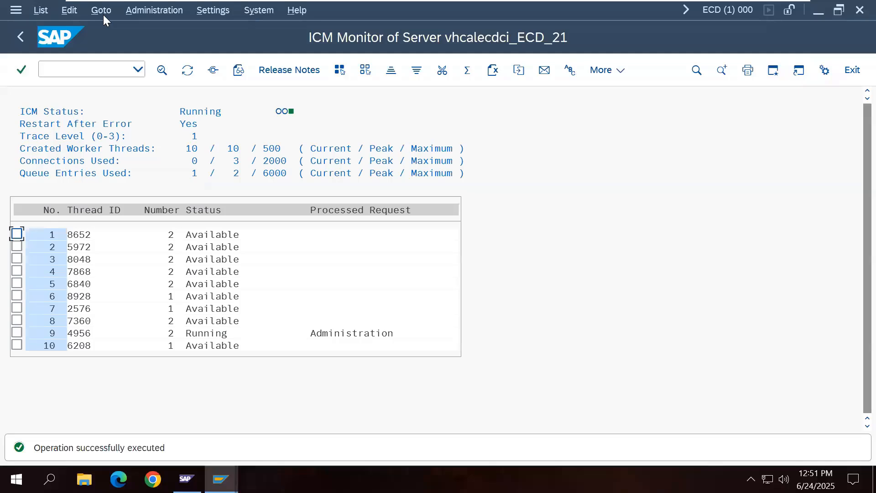
Step: Check that HTTP 8021, SMTP 25021 and HTTPS 44321 are active, then return to SAP Easy Access
click(103, 11)
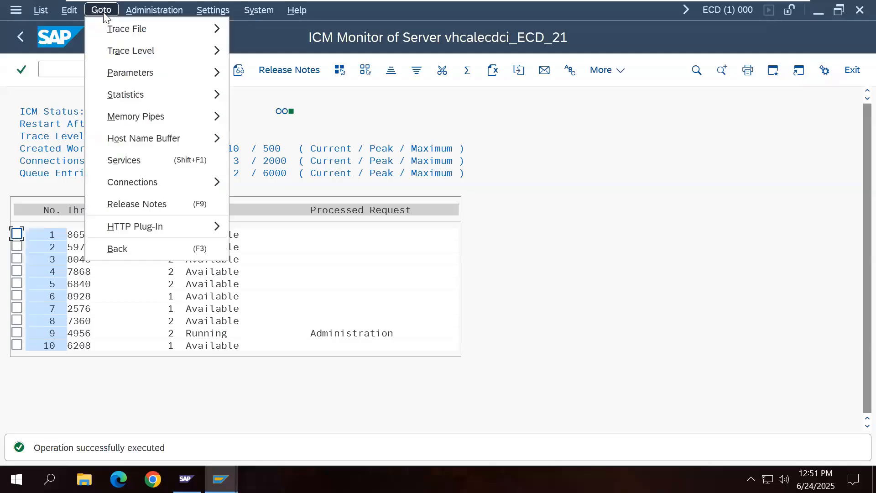
click(122, 160)
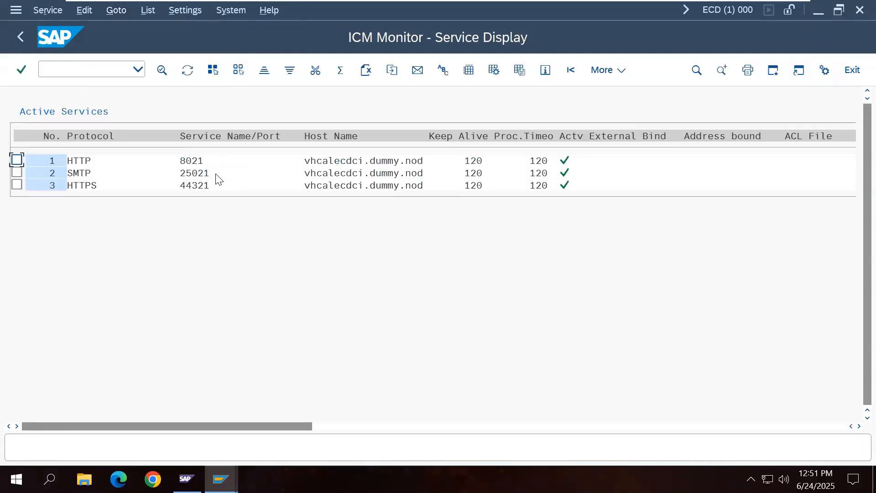
click(26, 43)
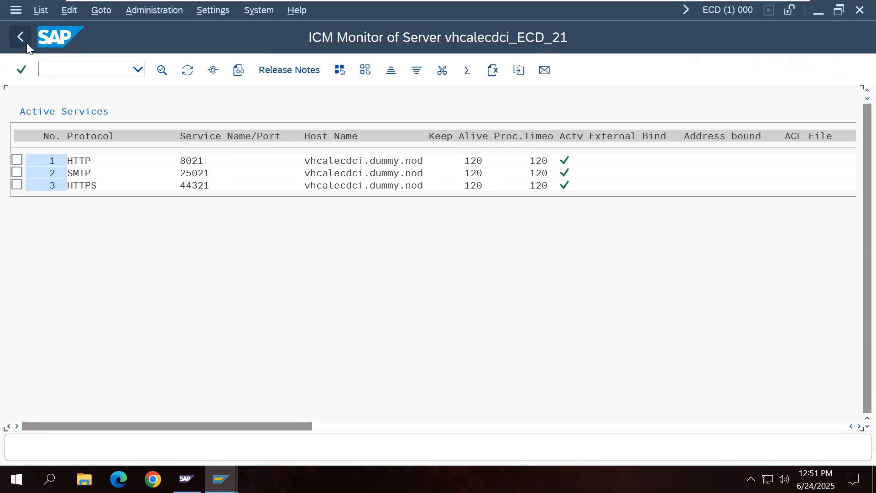
click(26, 43)
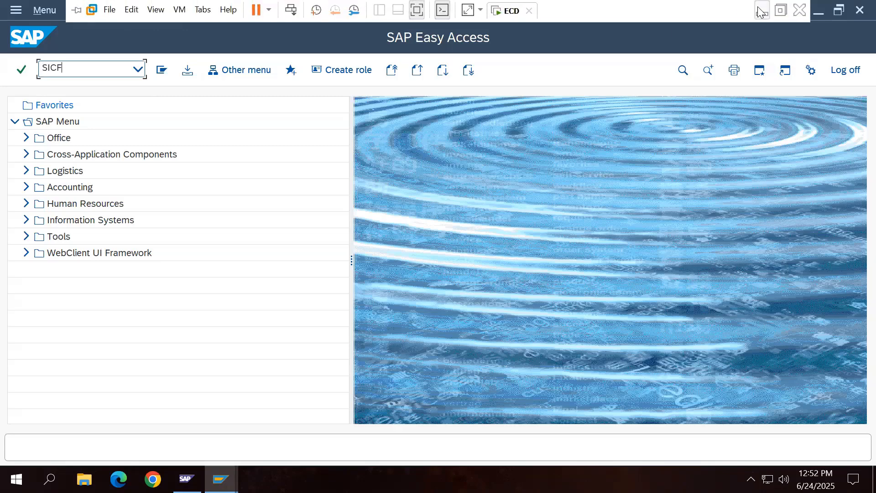
Step: Add RZ10 and SICF on new lines below the SMTP port line in the Word notes
click(762, 10)
click(263, 476)
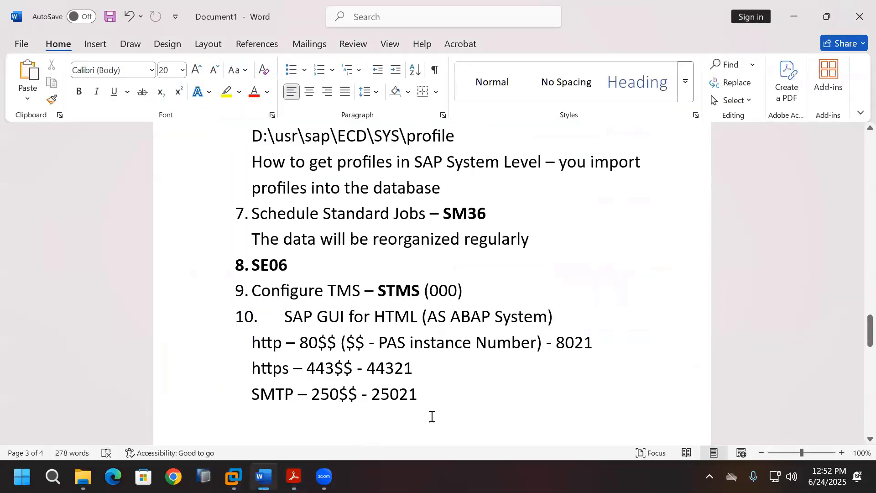
key(Return)
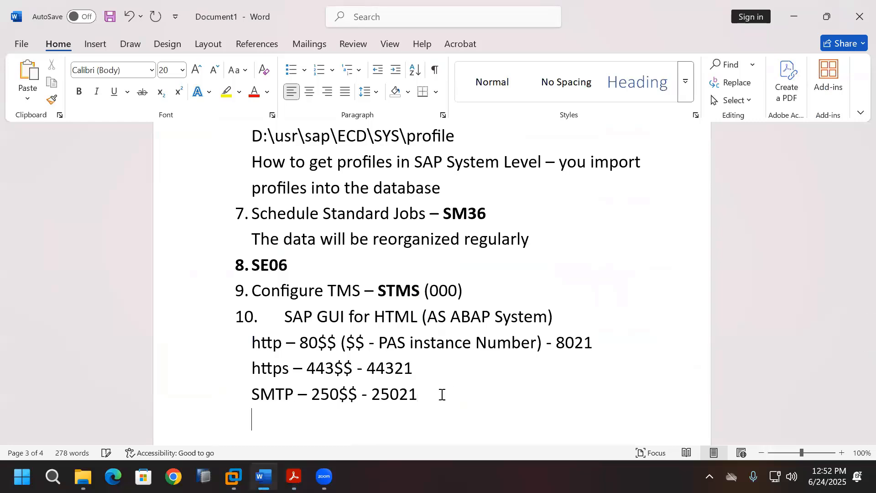
text(RZ10)
key(Return)
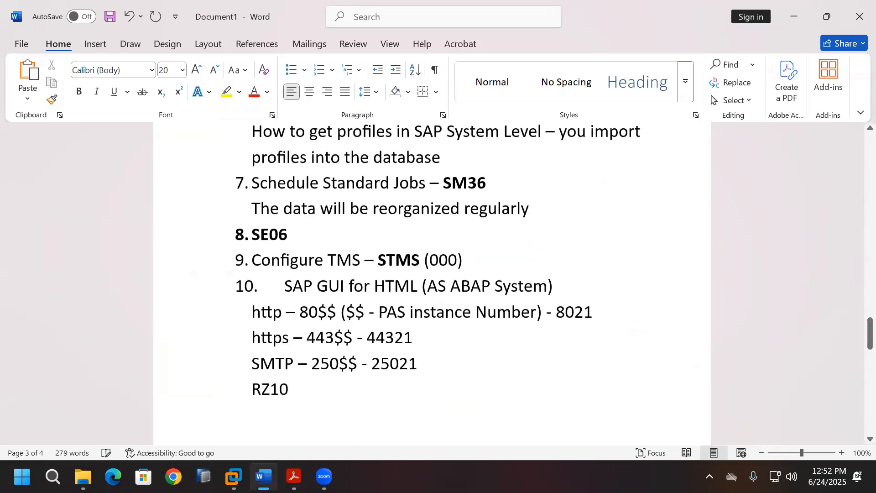
text(SICF)
key(Return)
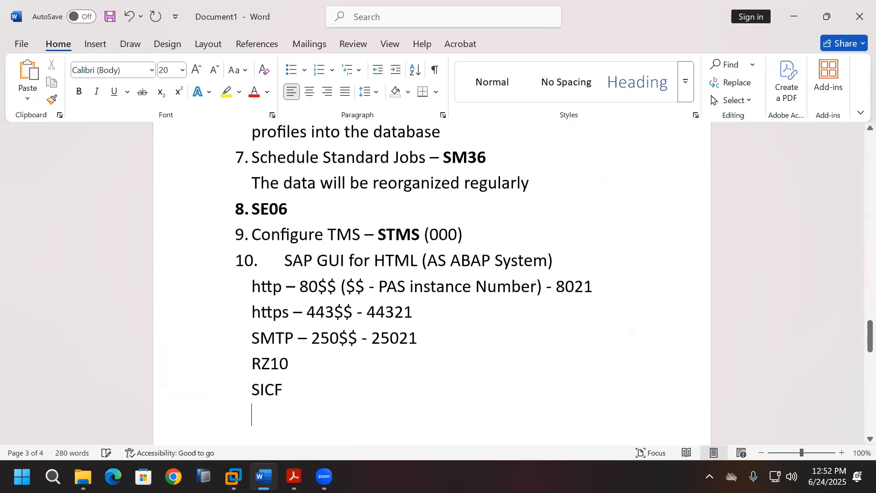
Step: Make the RZ10 and SICF lines bold
drag(252, 366, 289, 362)
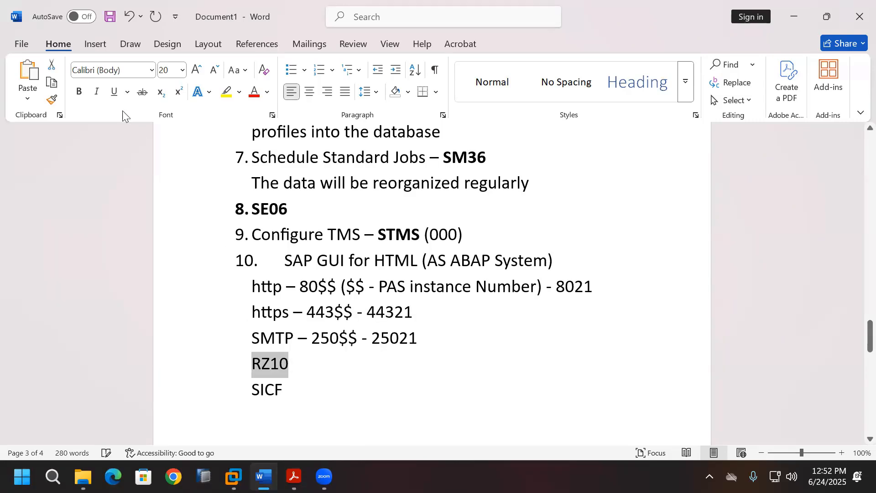
click(79, 93)
click(277, 414)
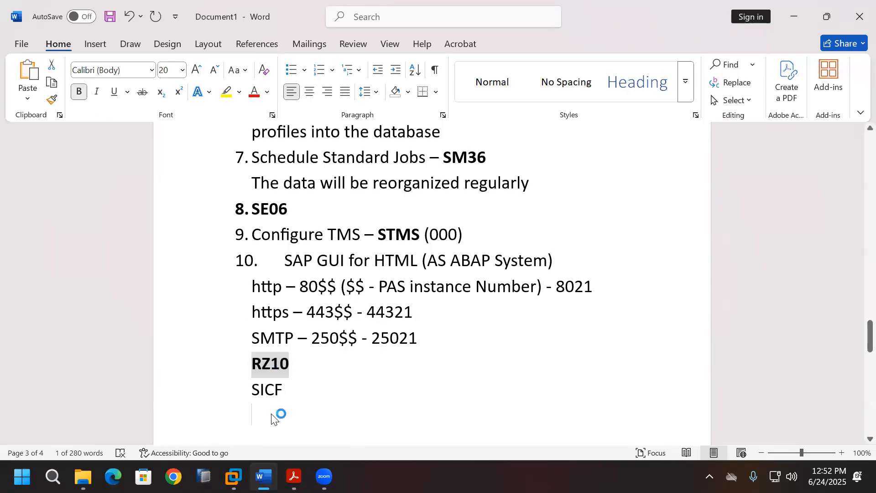
drag(253, 389, 289, 389)
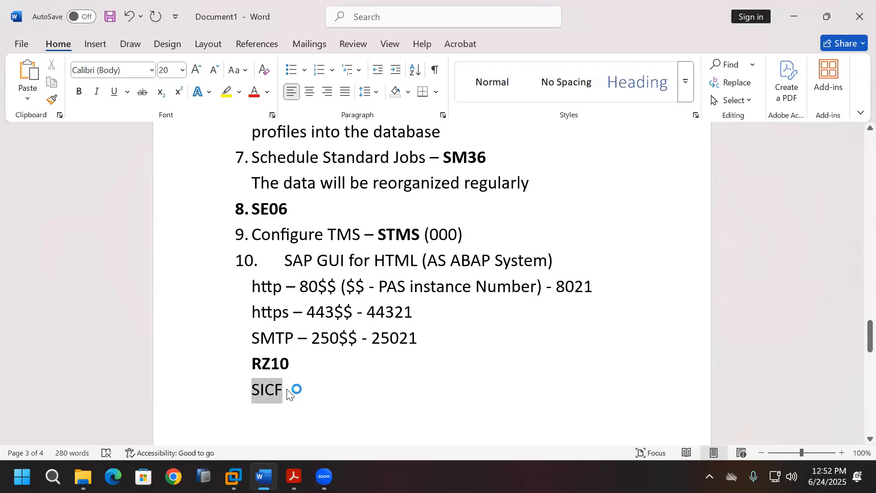
click(78, 93)
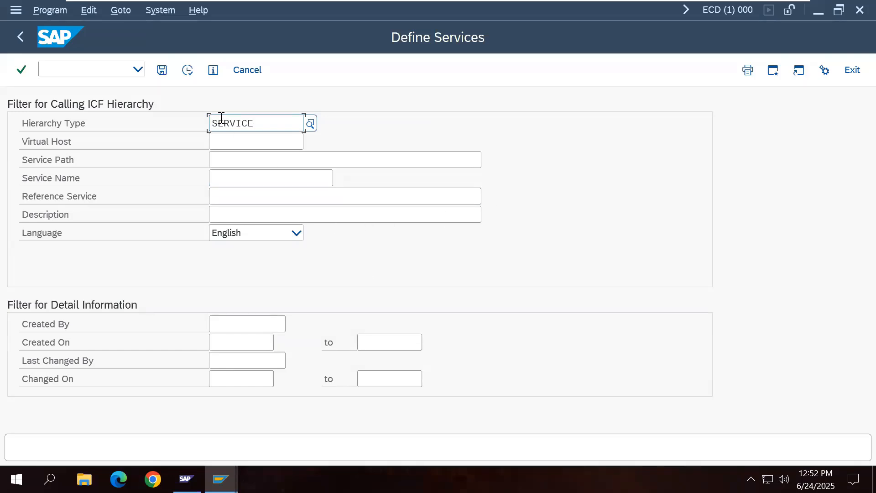
Step: Execute SICF and expand default_host > sap > public in the service tree
click(192, 77)
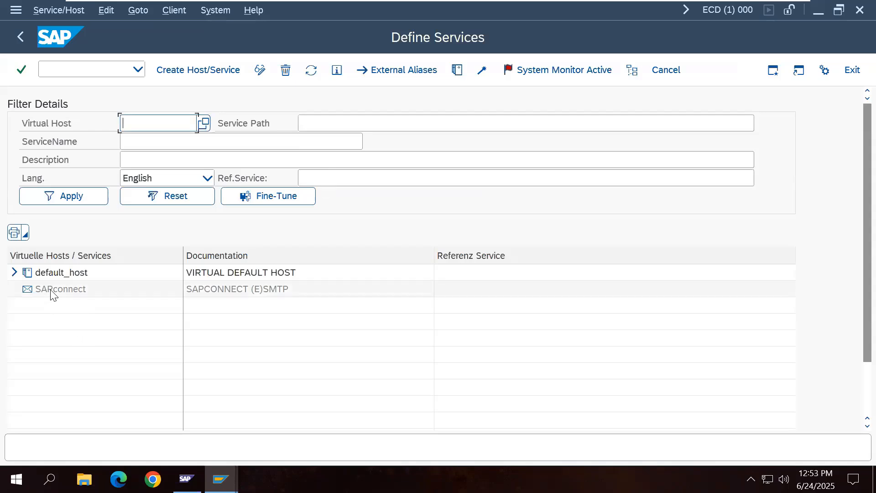
click(14, 272)
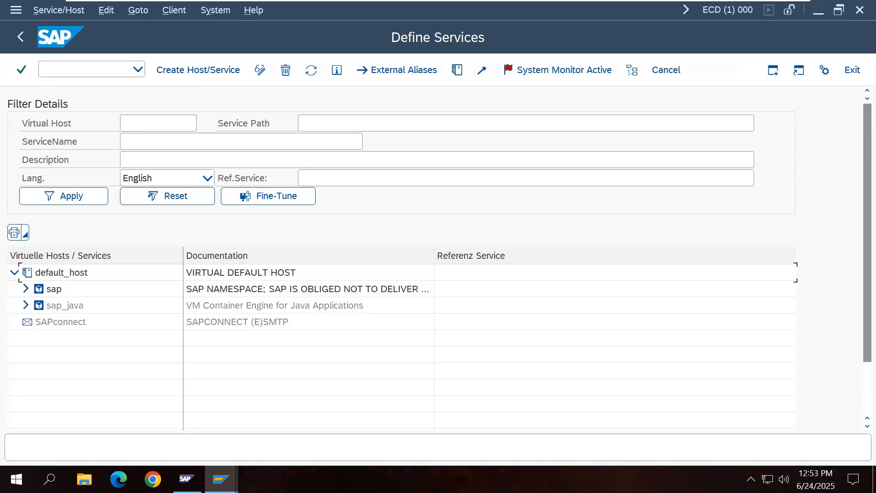
click(26, 289)
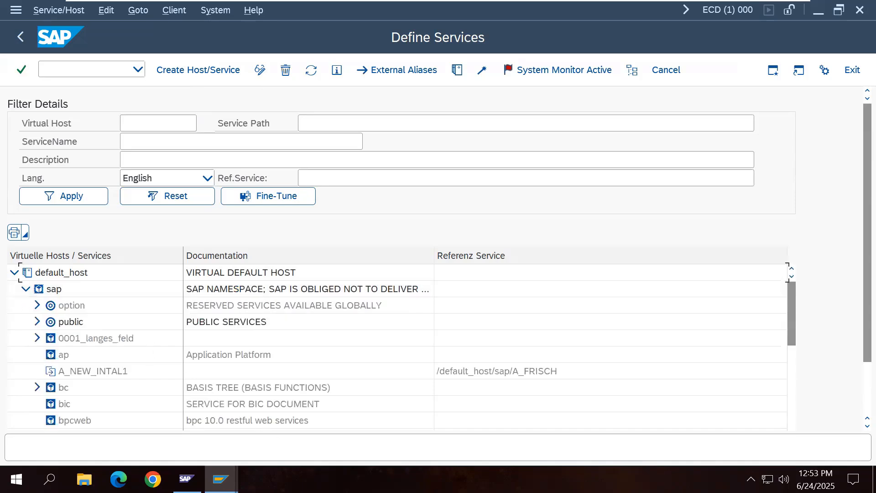
click(37, 322)
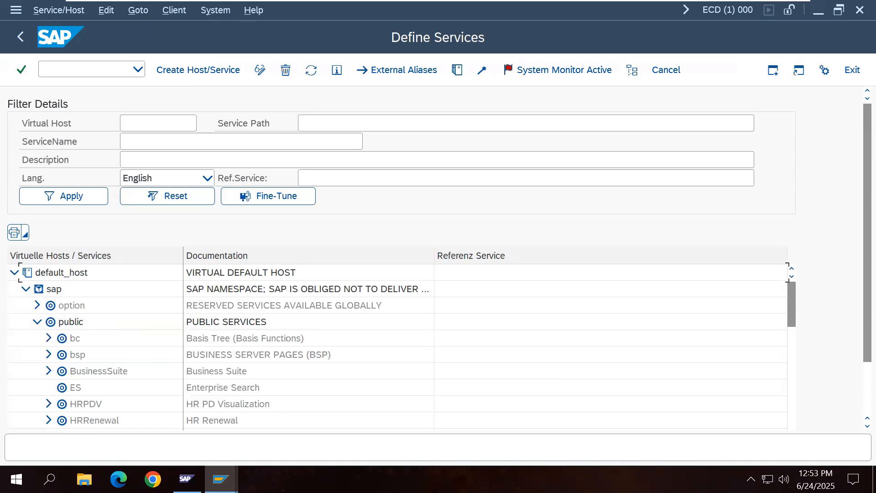
Step: Activate the bc service under /default_host/sap/public, confirming with Yes
click(76, 340)
right_click(77, 343)
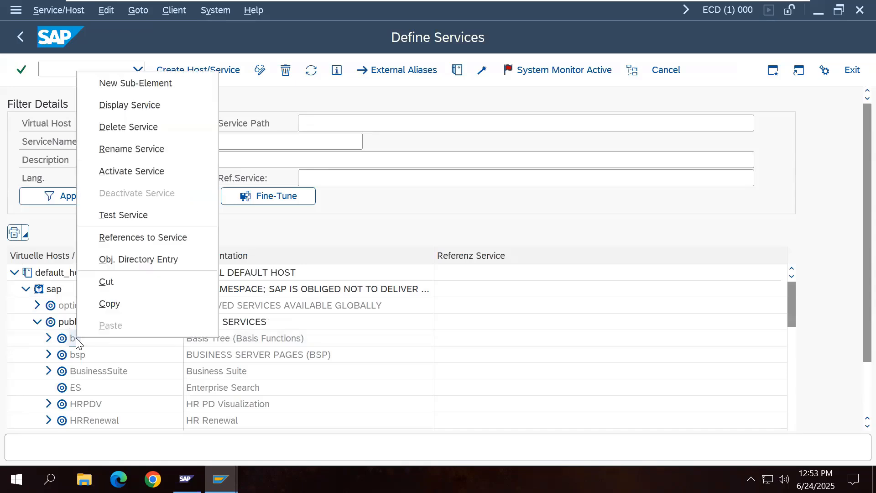
click(155, 177)
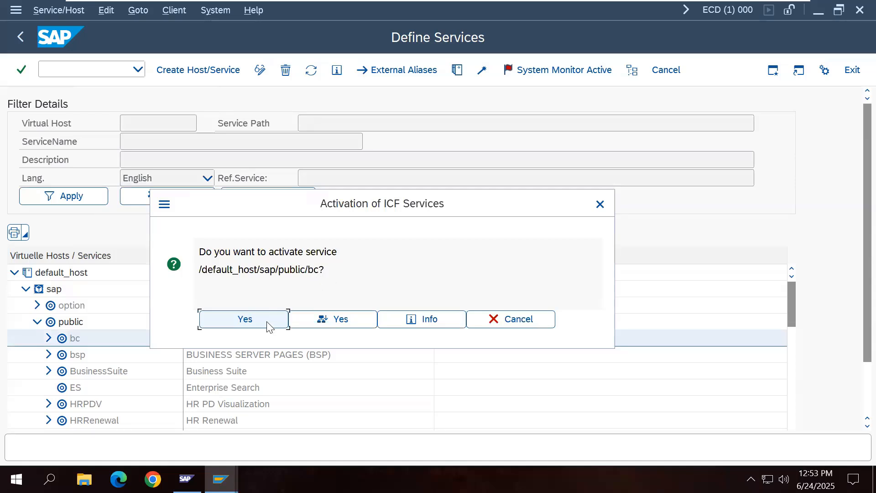
click(246, 322)
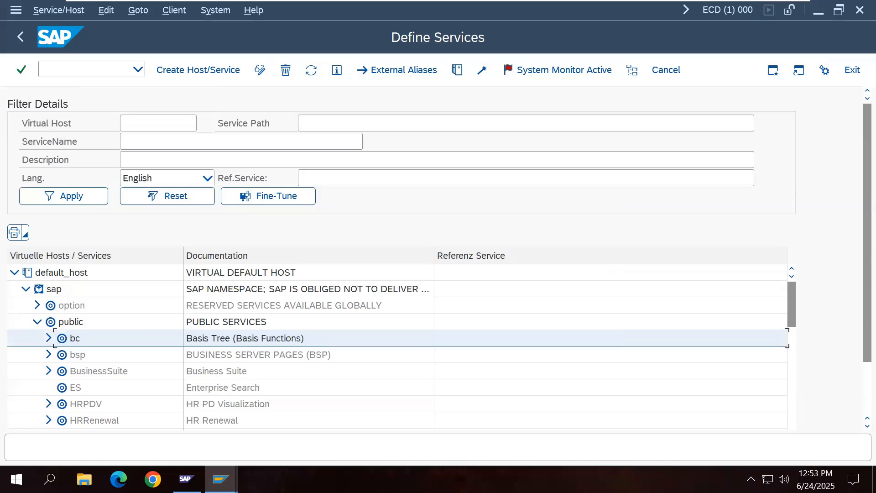
Step: Expand bc and activate the Unified Rendering service ur, confirming with Yes
right_click(77, 337)
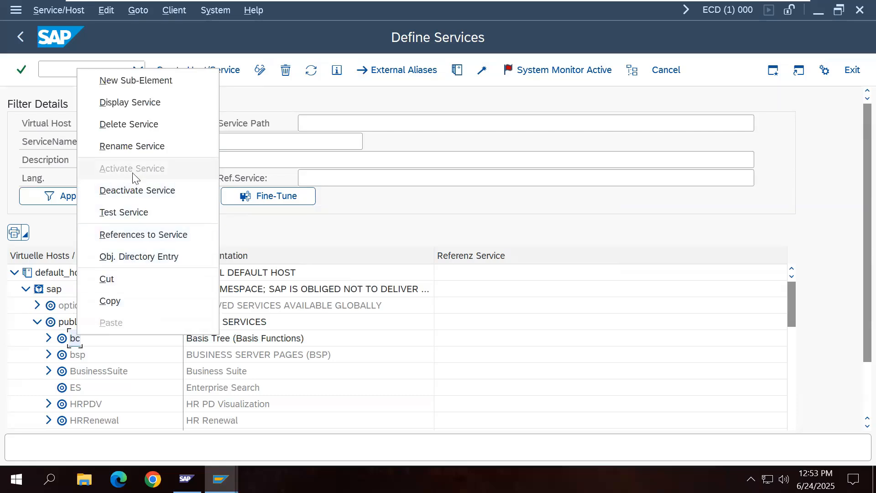
click(71, 343)
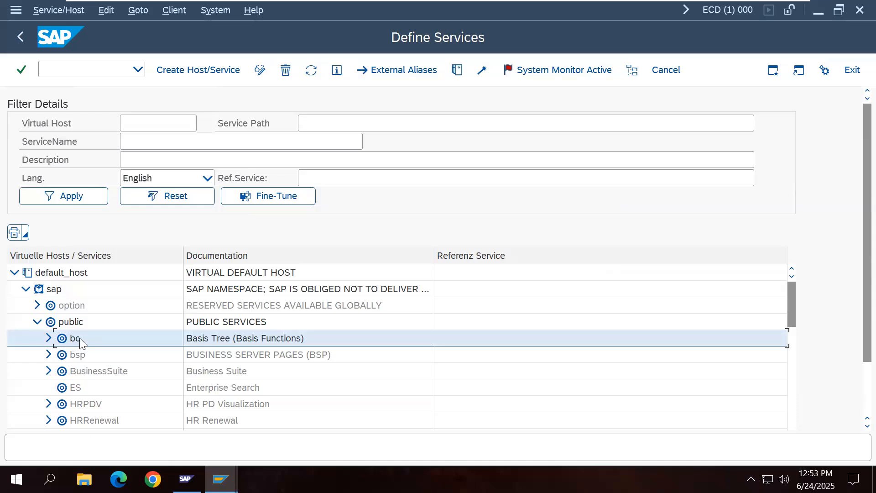
click(48, 338)
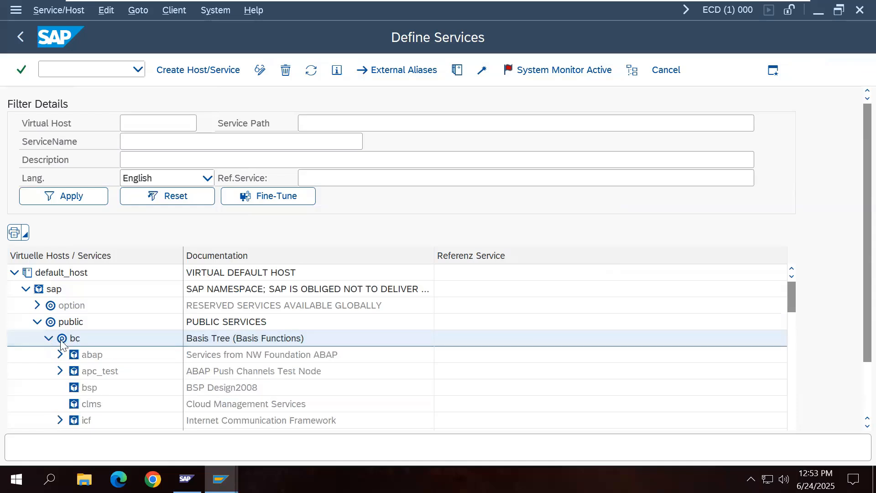
scroll(139, 390, down, 4)
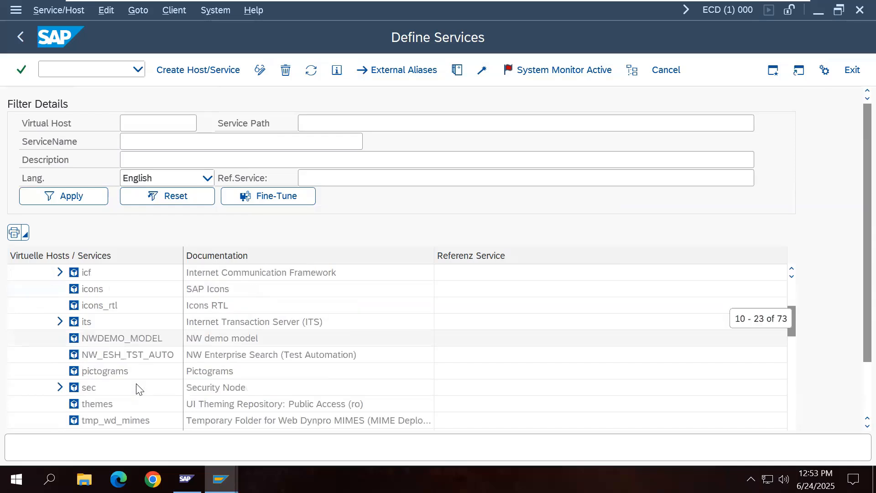
scroll(139, 389, down, 1)
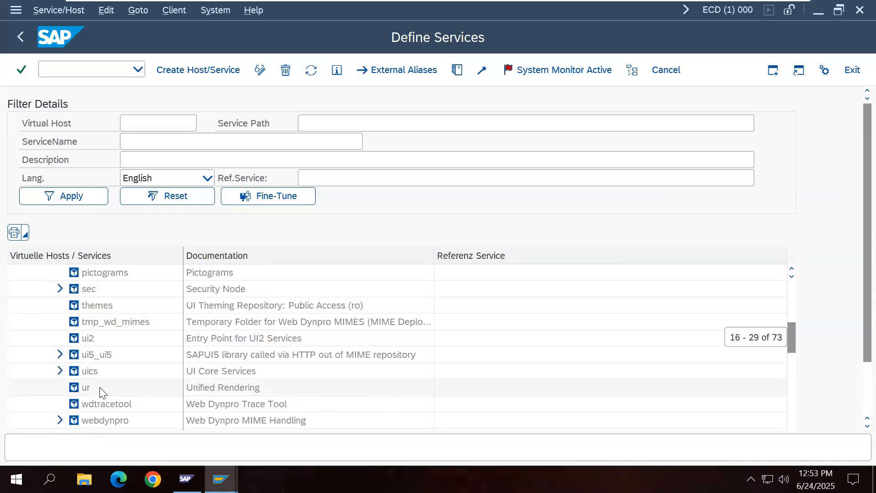
right_click(84, 391)
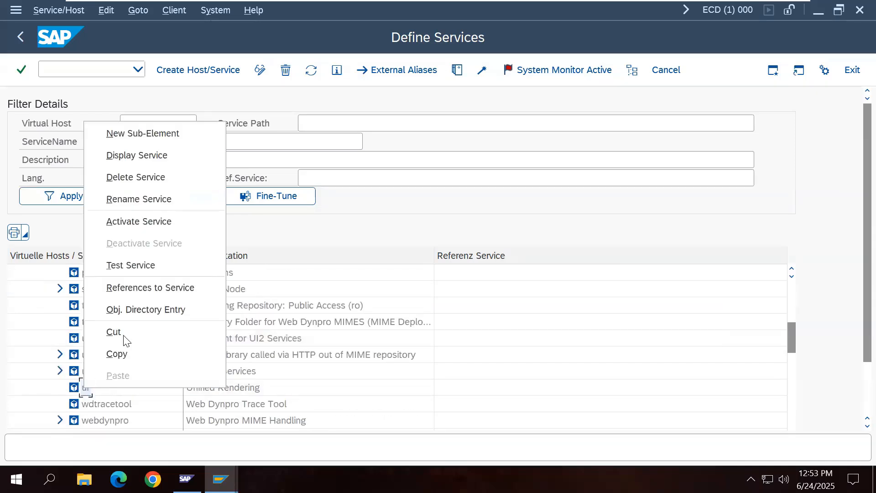
click(153, 222)
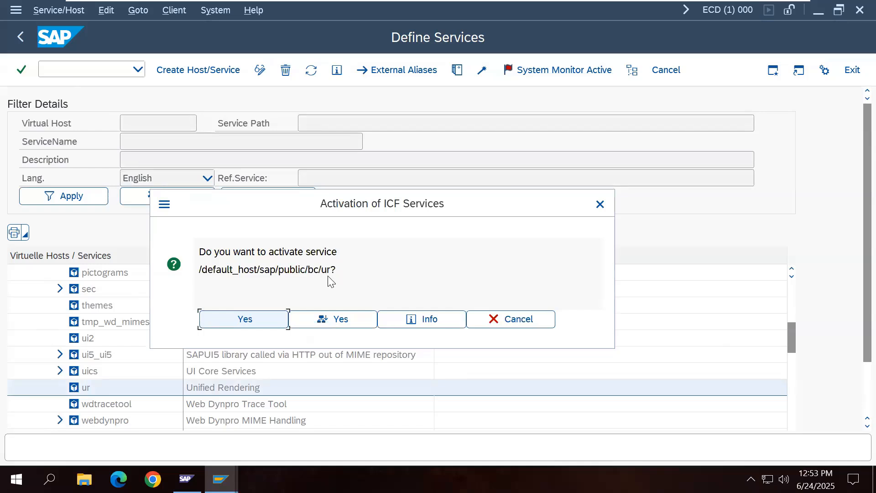
click(263, 321)
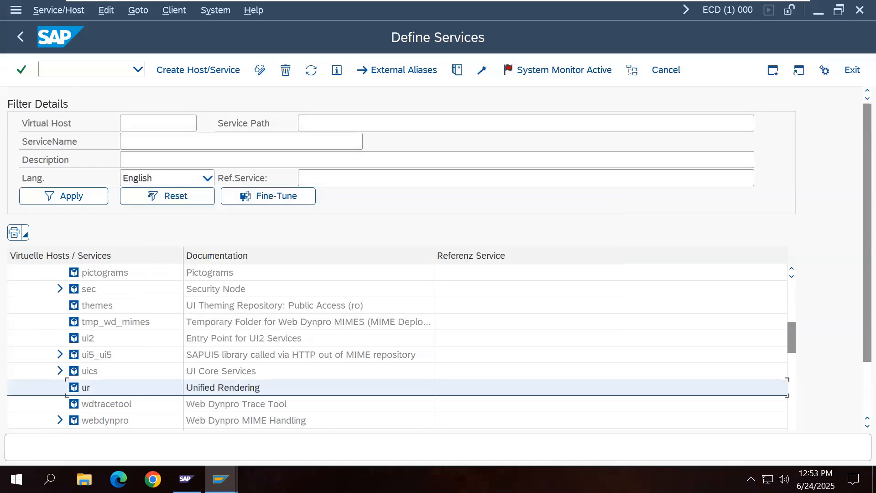
Step: Collapse the tree back to default_host, then re-expand it to list the services under sap
scroll(176, 377, up, 15)
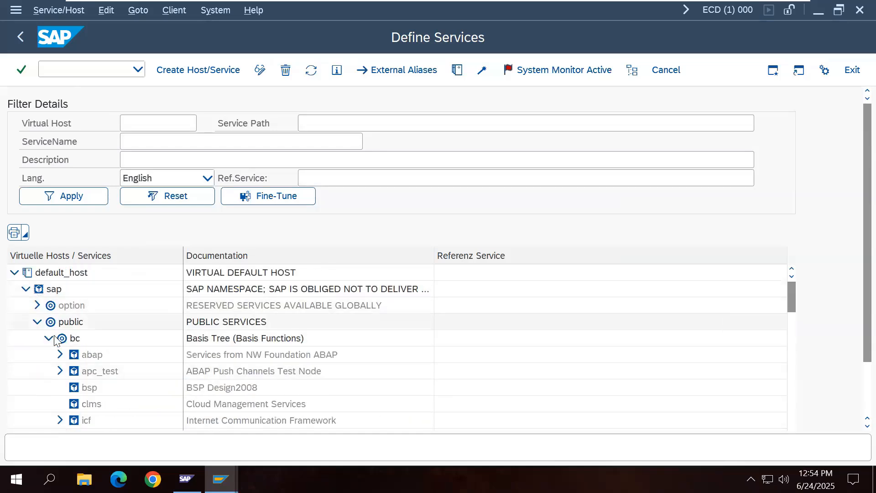
click(48, 339)
click(37, 322)
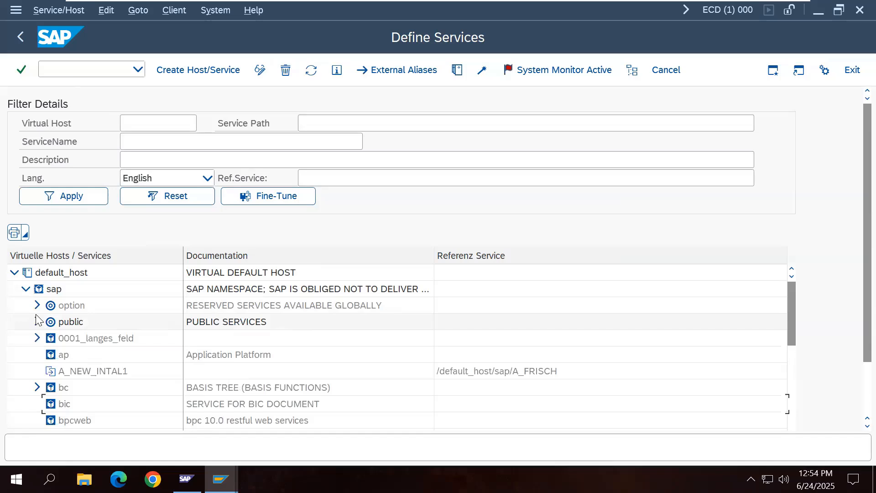
click(25, 289)
click(14, 273)
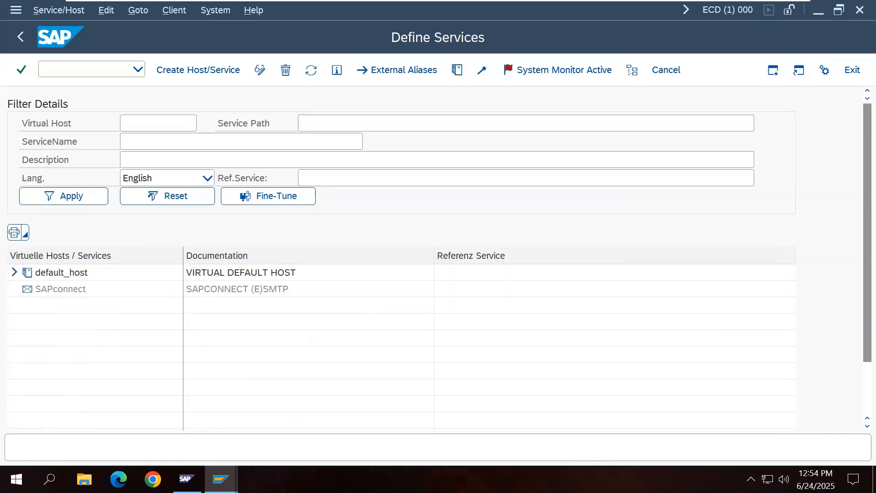
click(14, 272)
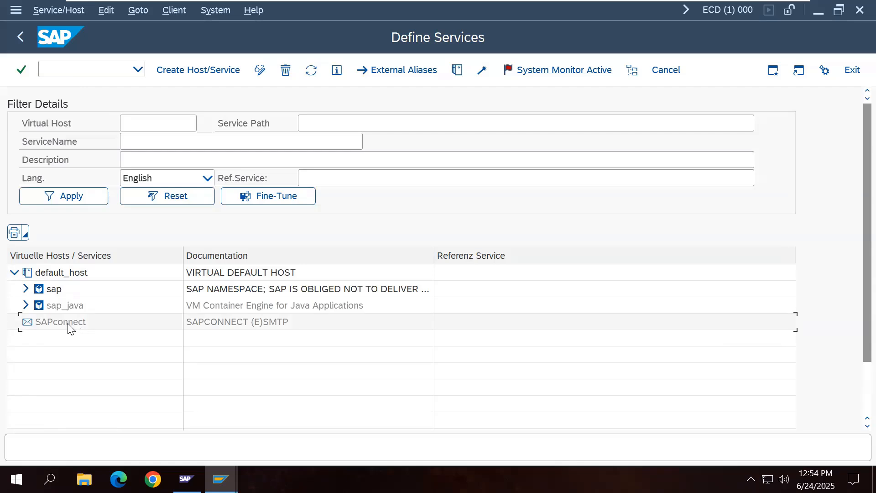
click(26, 289)
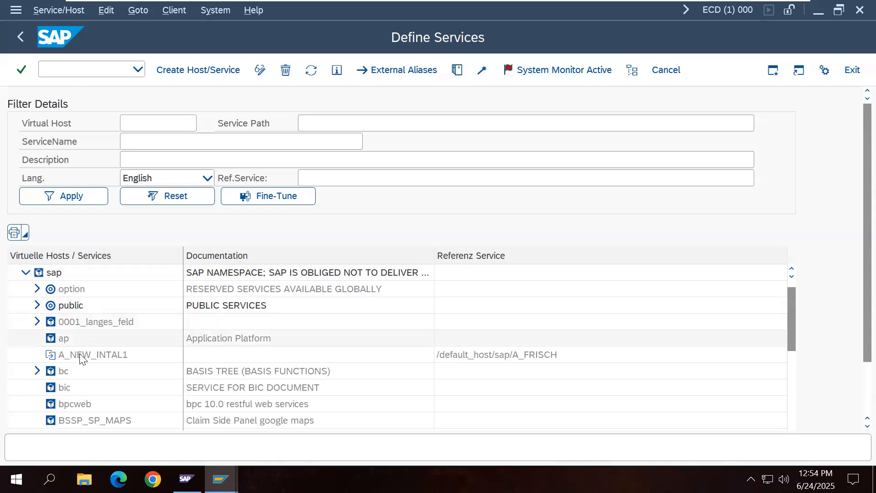
scroll(85, 358, down, 1)
scroll(86, 358, down, 4)
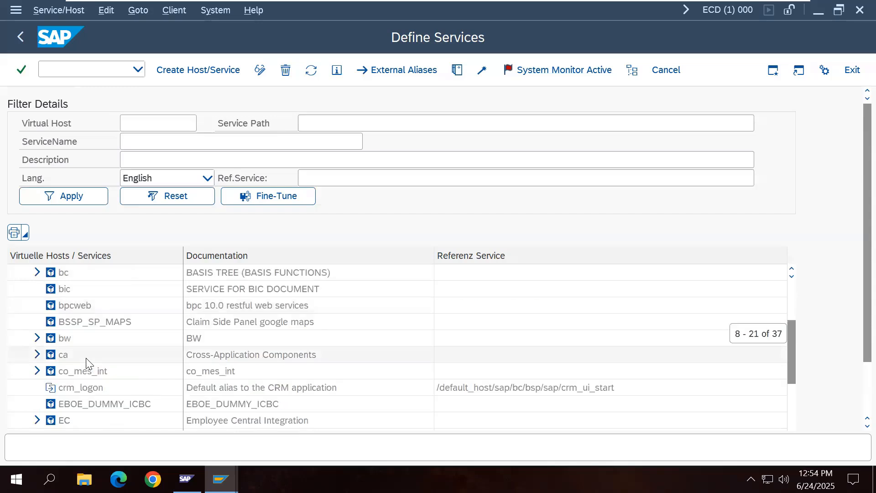
scroll(86, 357, down, 2)
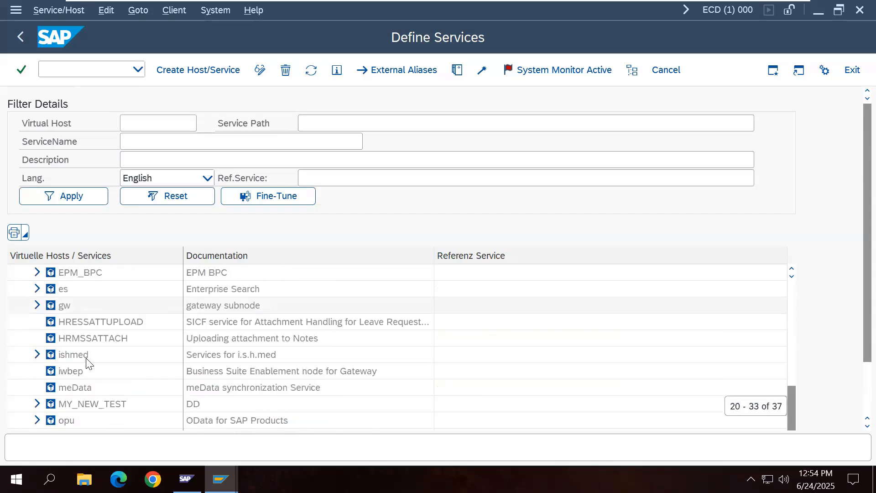
scroll(89, 364, down, 1)
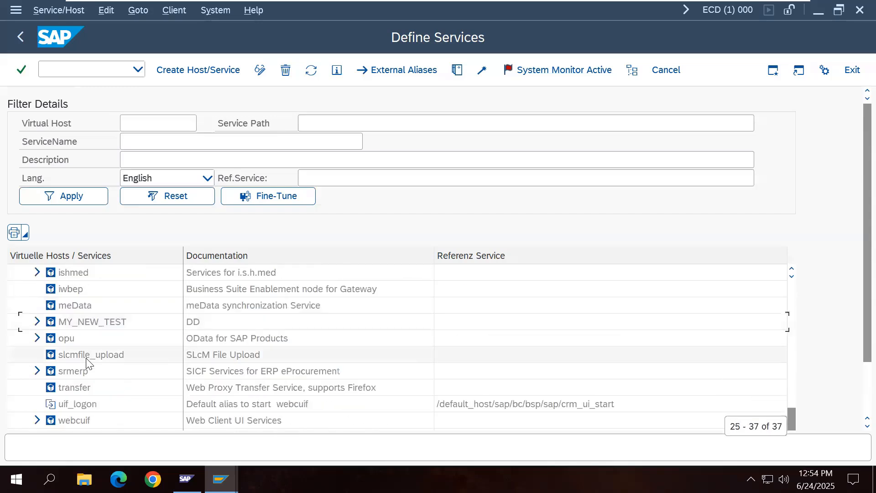
scroll(89, 363, up, 8)
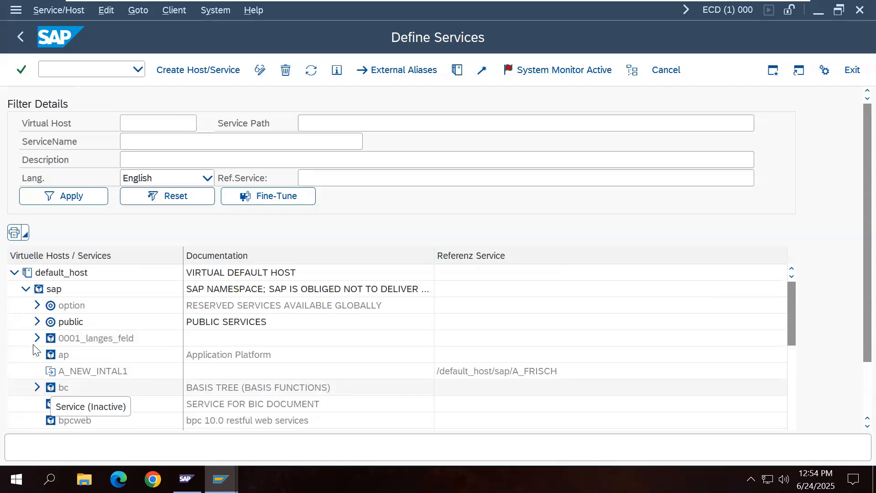
Step: Reopen default_host > sap and expand the bc branch
click(25, 289)
click(14, 273)
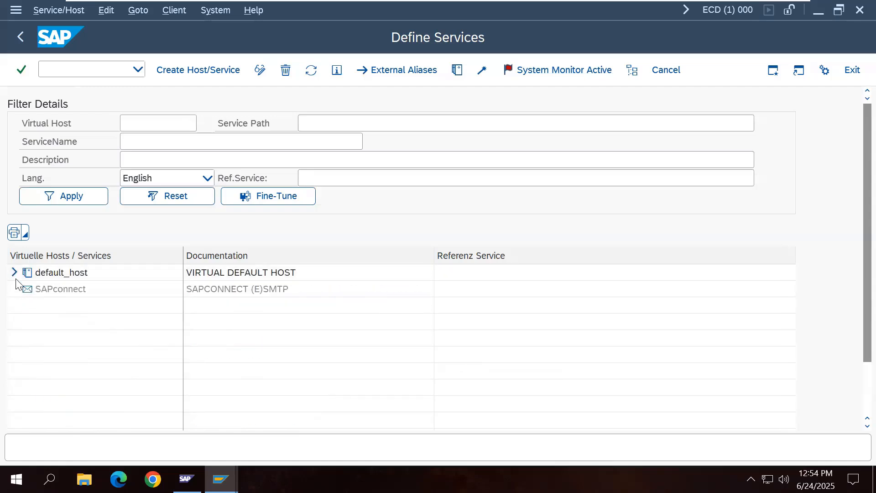
click(15, 272)
click(25, 289)
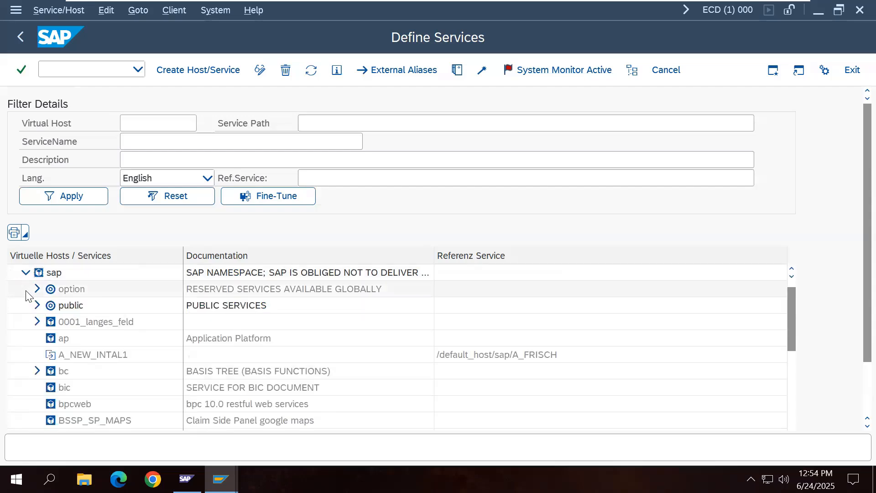
click(39, 372)
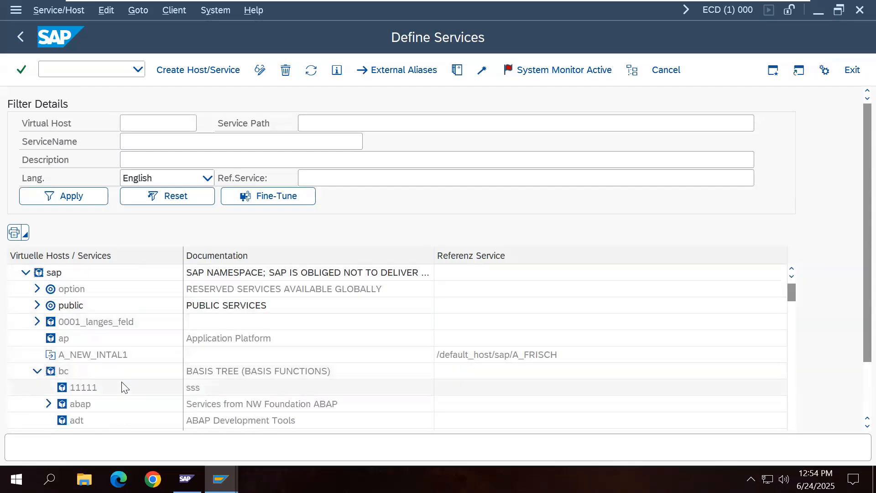
scroll(124, 387, down, 5)
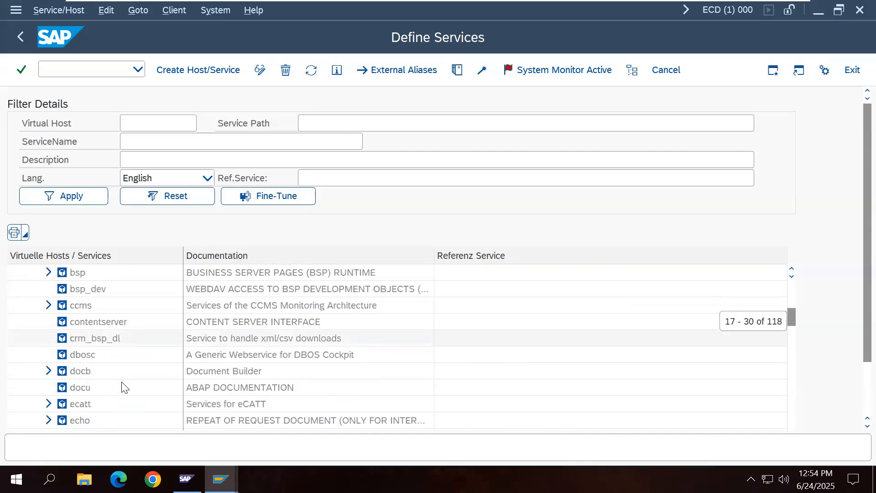
scroll(121, 388, down, 4)
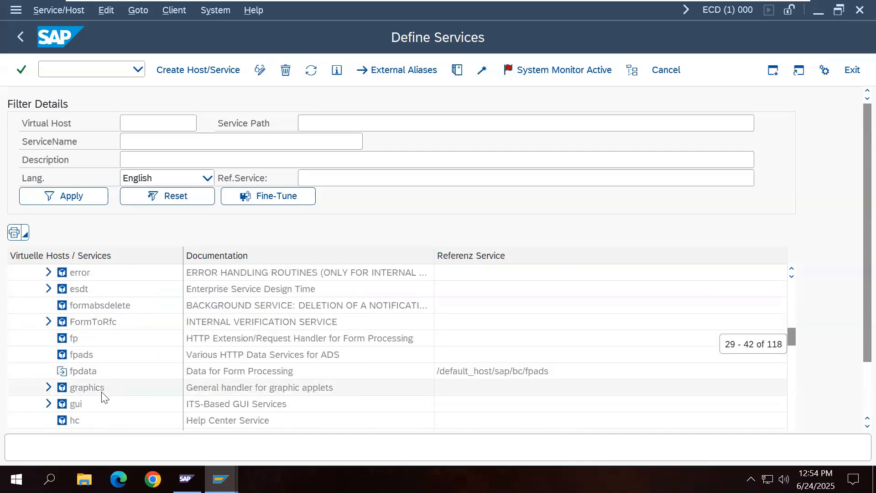
scroll(104, 395, down, 1)
Step: Expand gui > sap > its and scroll down to the webgui service
click(48, 354)
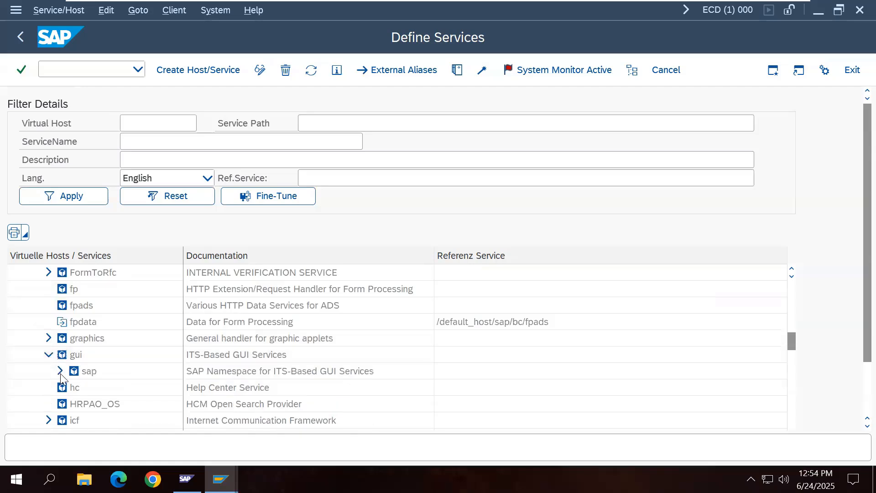
click(60, 371)
click(71, 387)
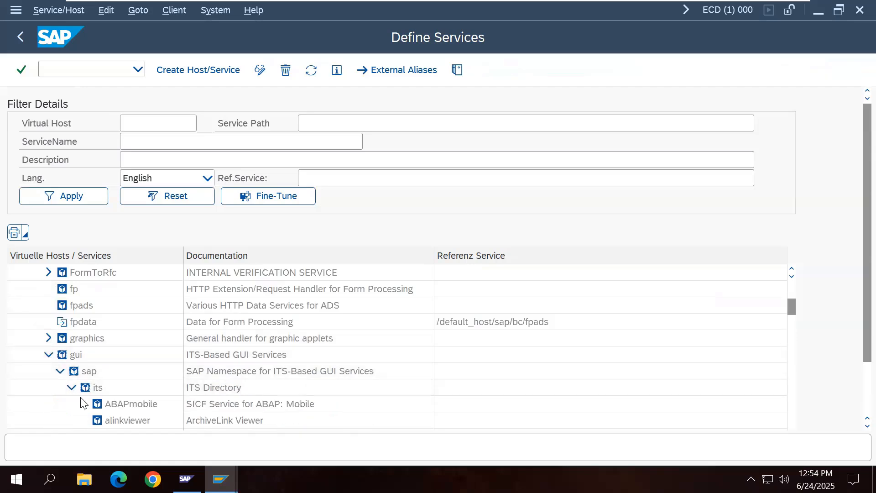
scroll(157, 401, down, 2)
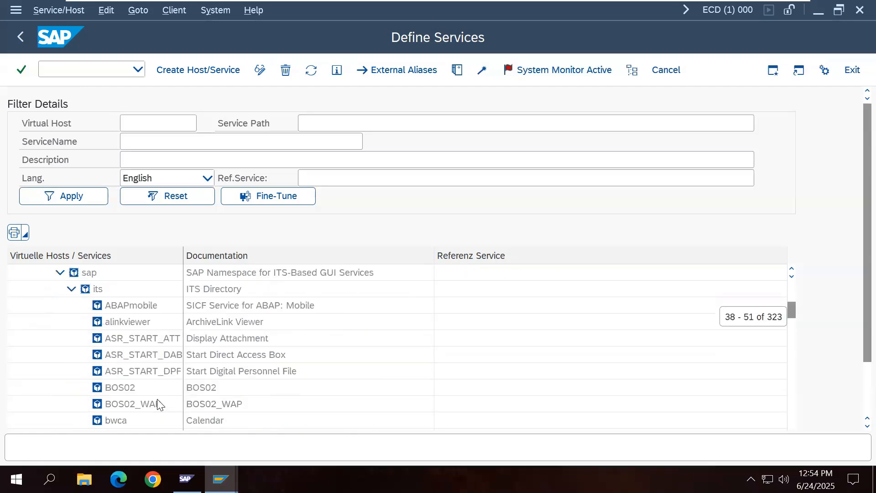
scroll(157, 400, down, 5)
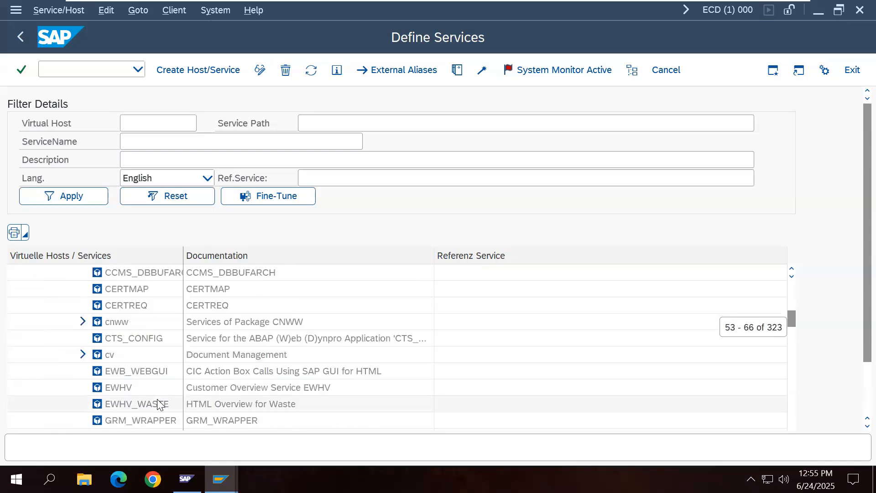
scroll(158, 403, down, 4)
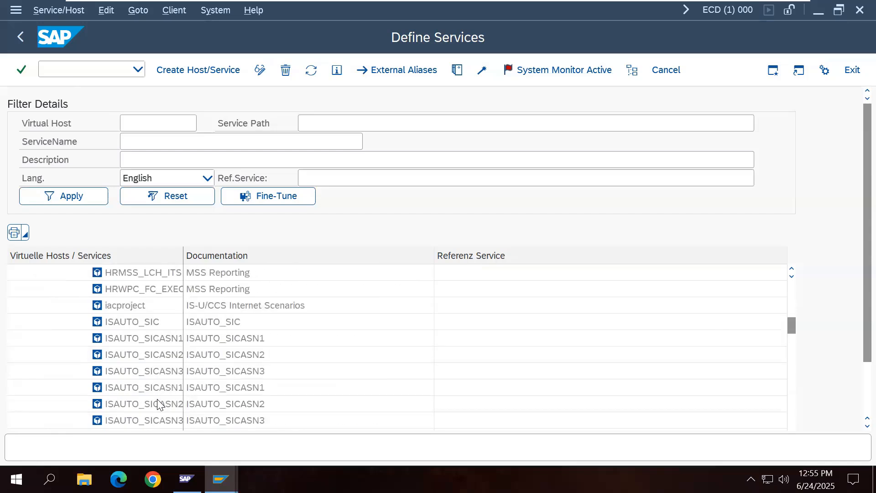
scroll(158, 403, down, 5)
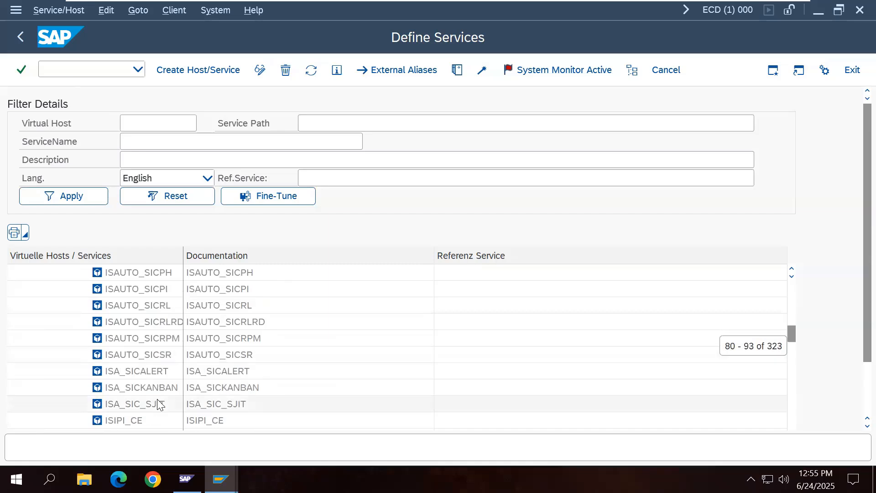
scroll(158, 404, down, 7)
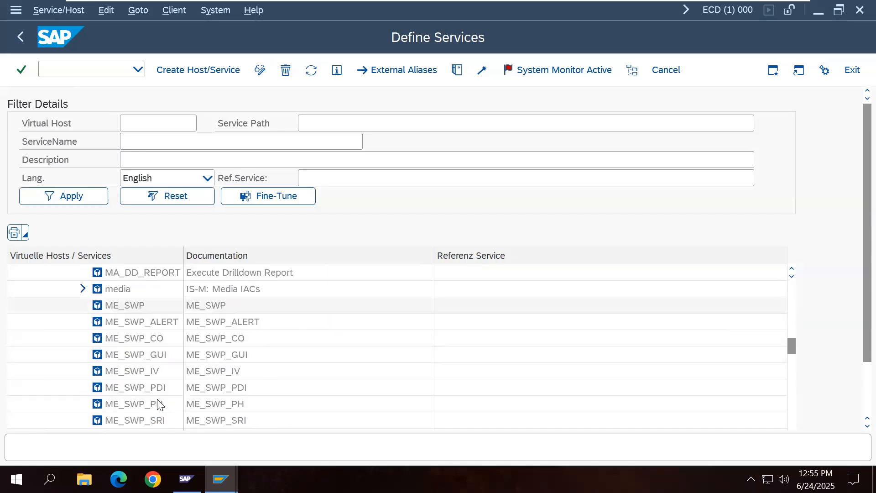
scroll(156, 398, down, 10)
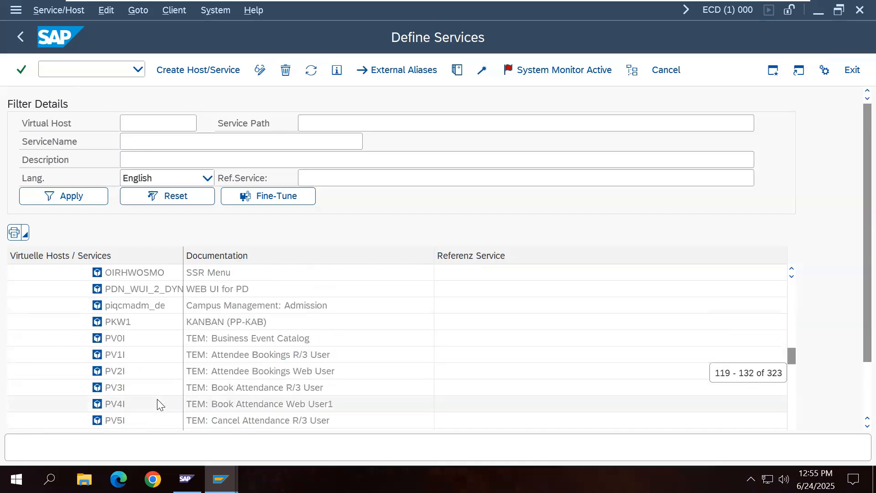
scroll(157, 399, down, 14)
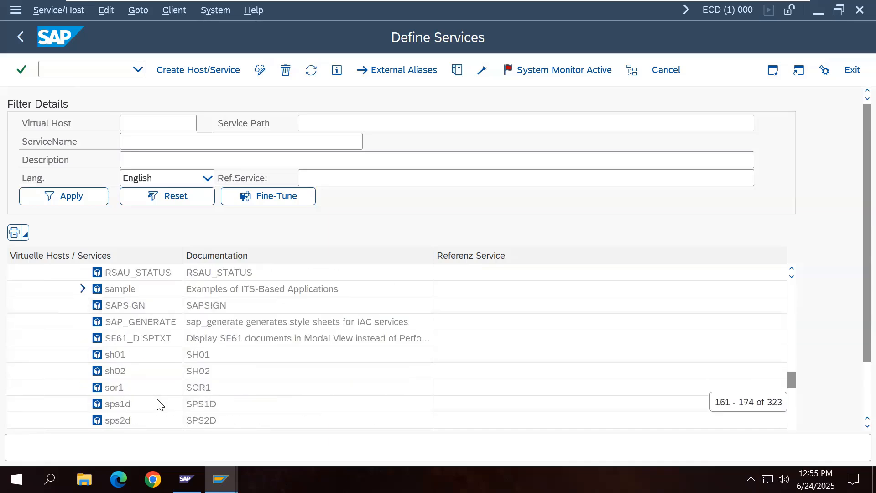
scroll(157, 404, down, 8)
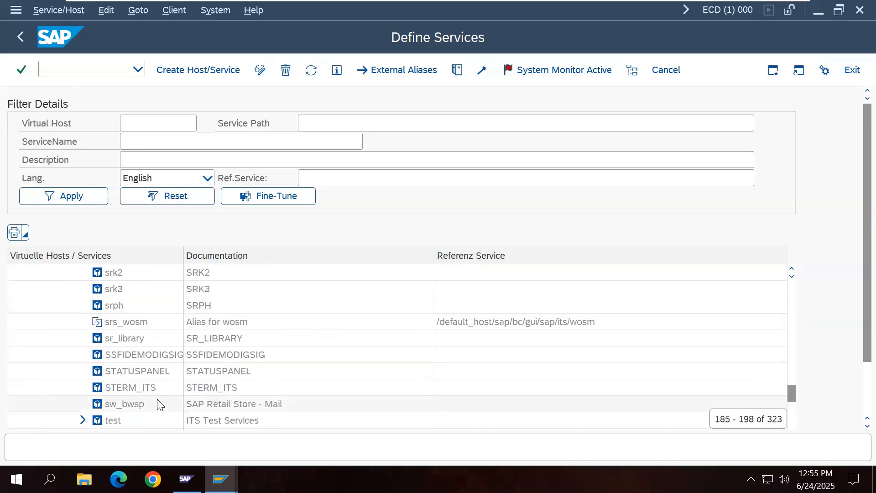
scroll(158, 403, down, 2)
scroll(157, 399, down, 3)
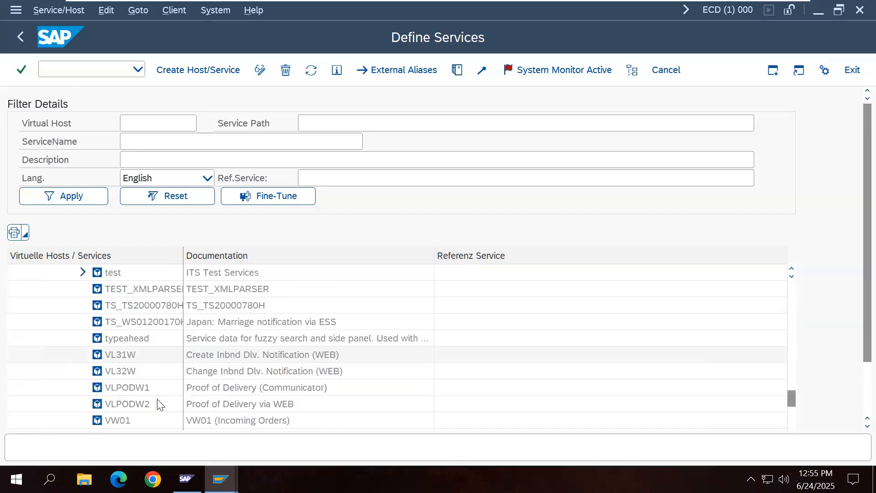
Step: Activate the webgui service for SAP GUI for HTML, confirming with Yes
click(119, 374)
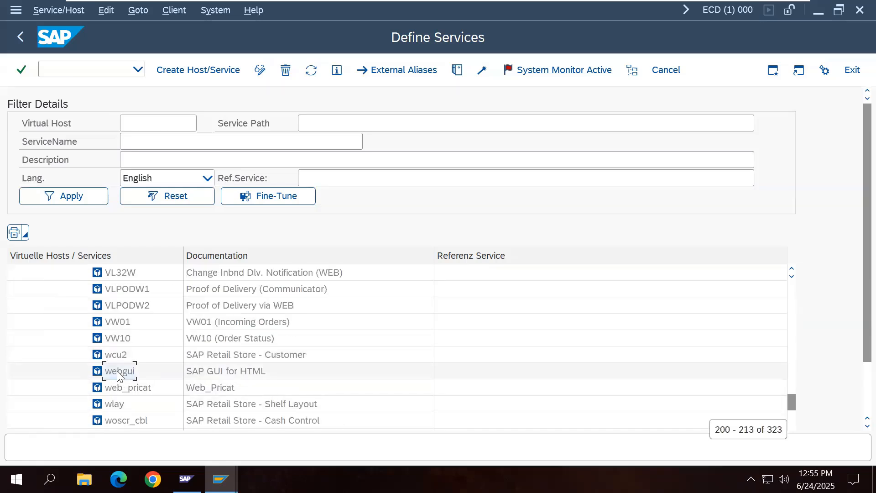
right_click(119, 373)
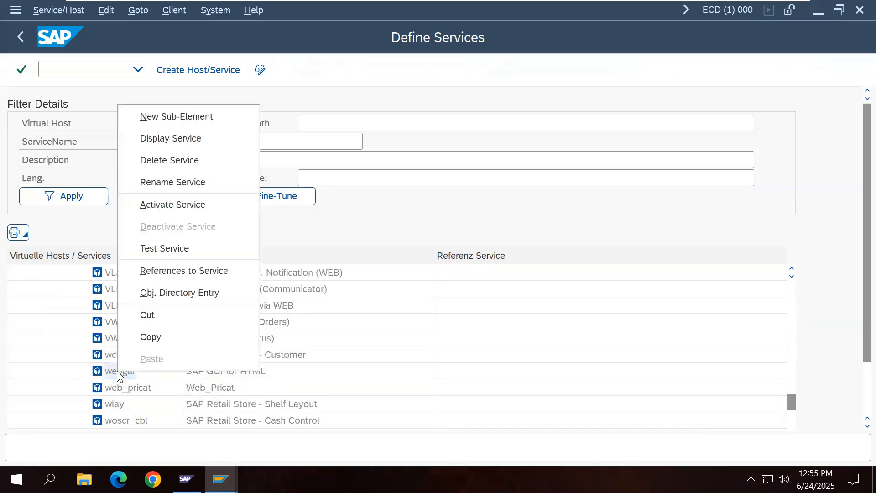
click(183, 203)
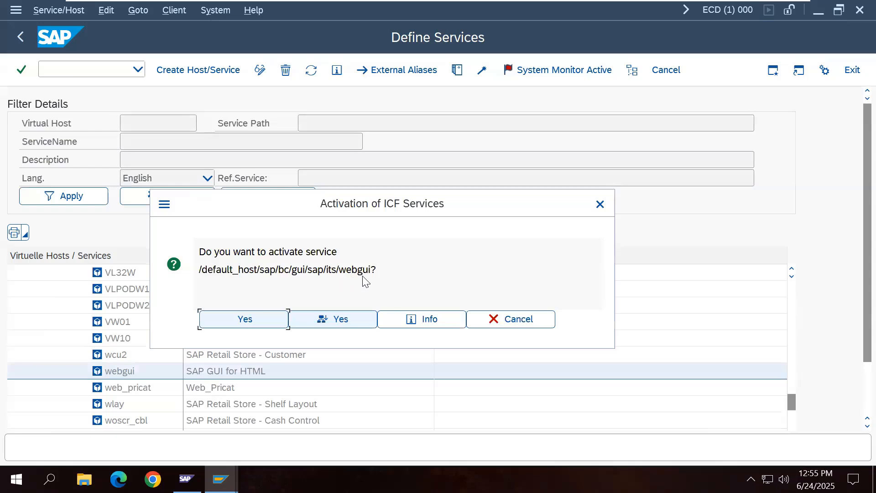
drag(261, 271, 372, 269)
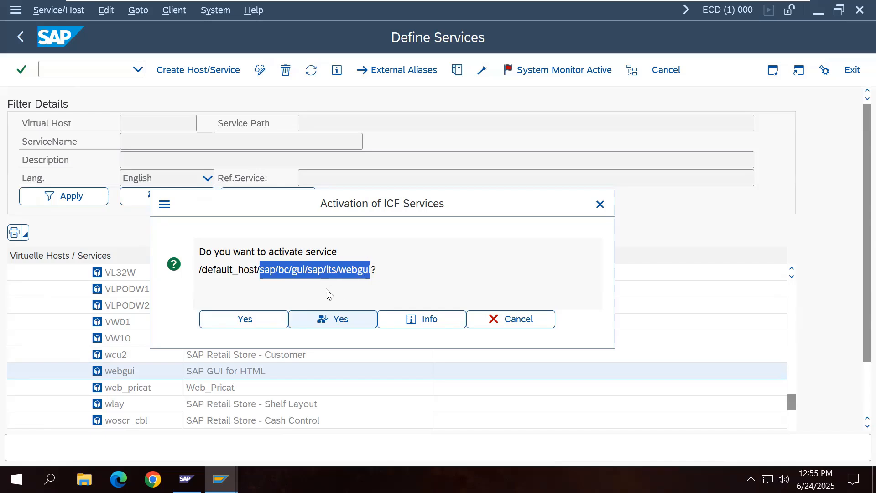
click(267, 323)
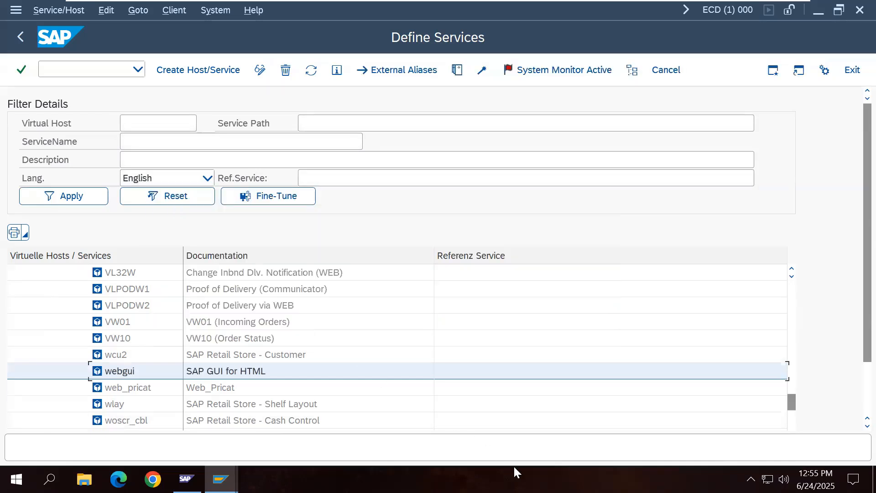
Step: Go back to SAP Easy Access and leave the remote session for the Word notes
click(23, 39)
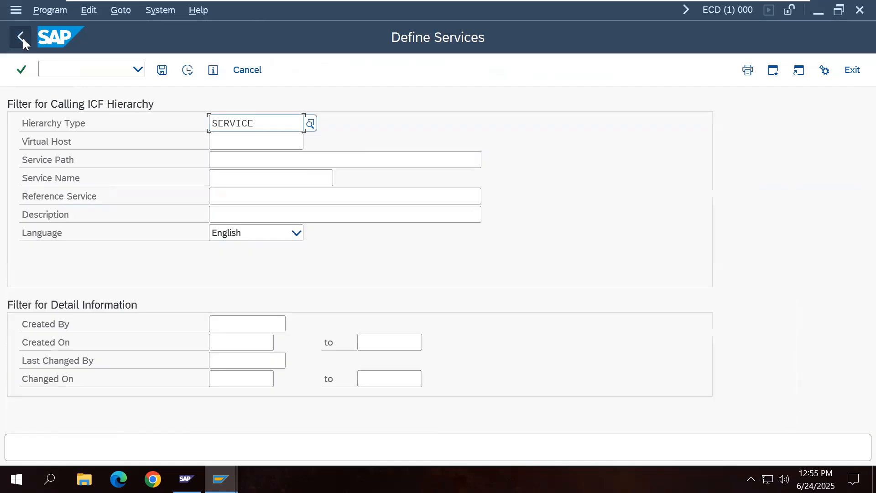
click(22, 38)
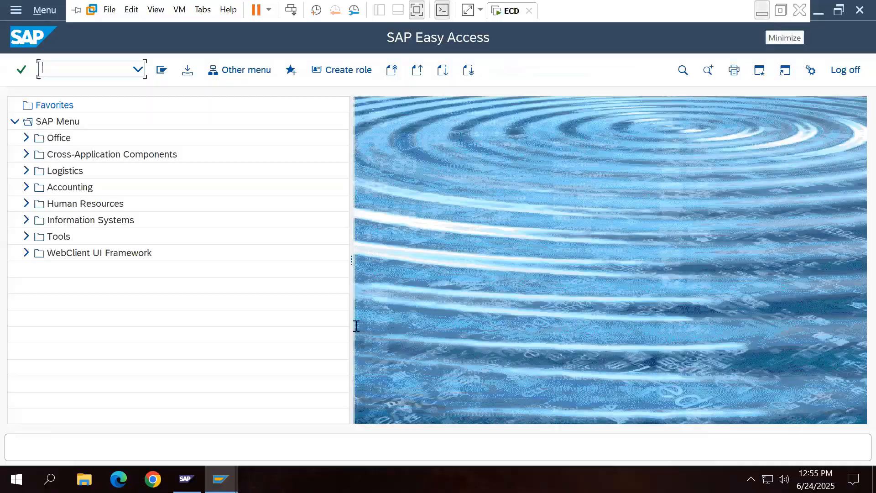
click(765, 14)
Step: Type SE80 below SICF in the notes, bold it, and switch back to the SAP session
click(318, 418)
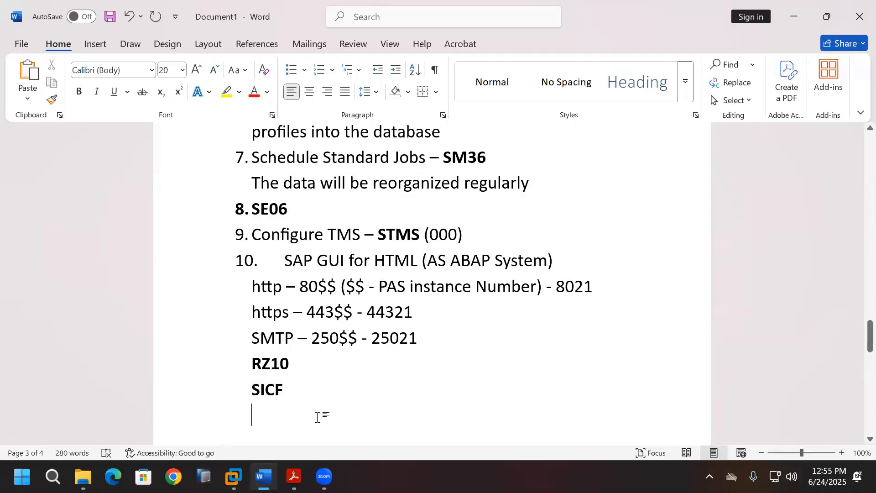
text(SE80)
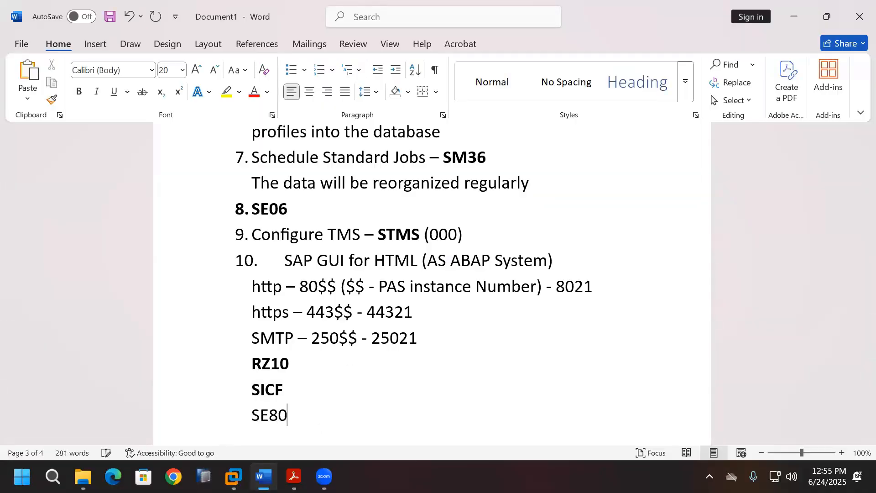
key(Return)
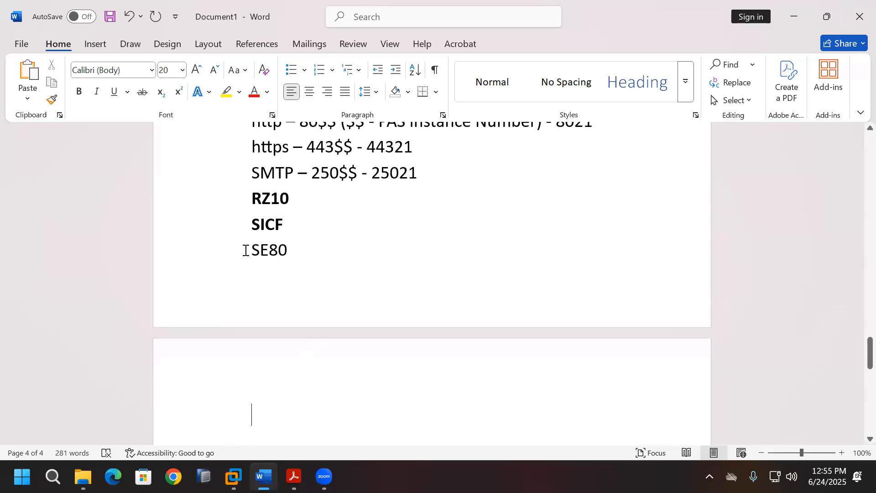
drag(252, 250, 289, 250)
key(ctrl+c)
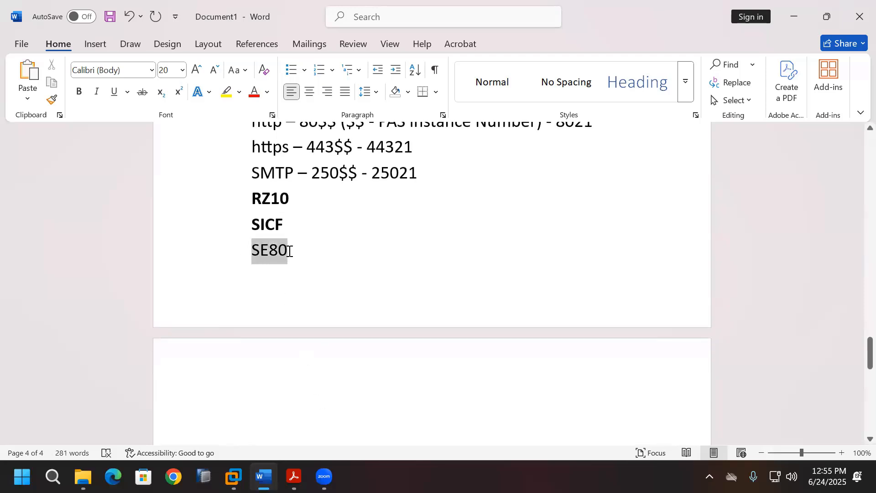
click(79, 92)
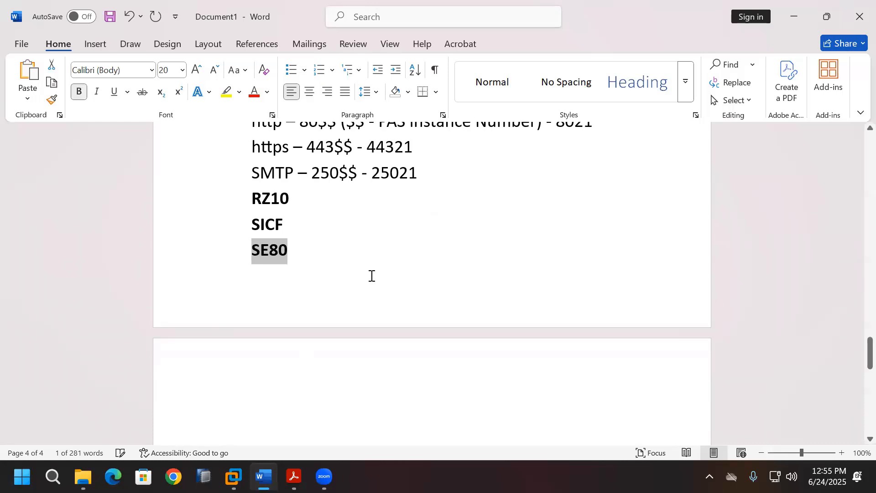
scroll(372, 276, up, 1)
scroll(371, 276, down, 1)
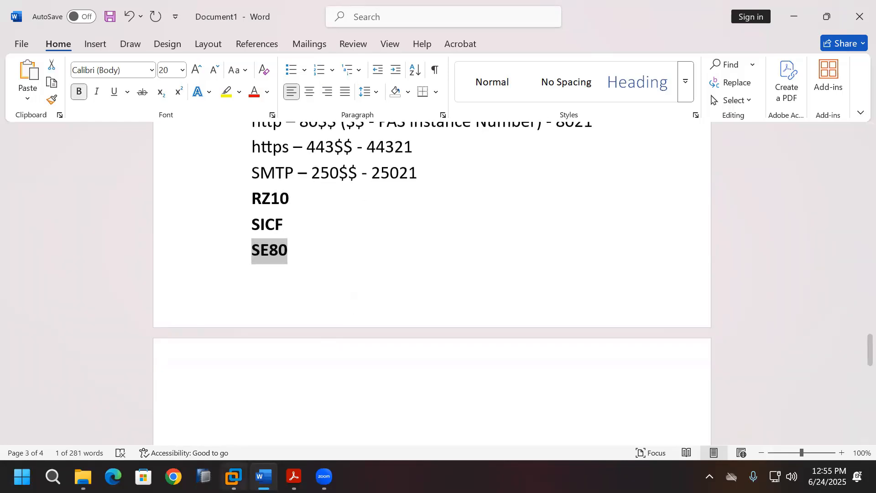
click(233, 476)
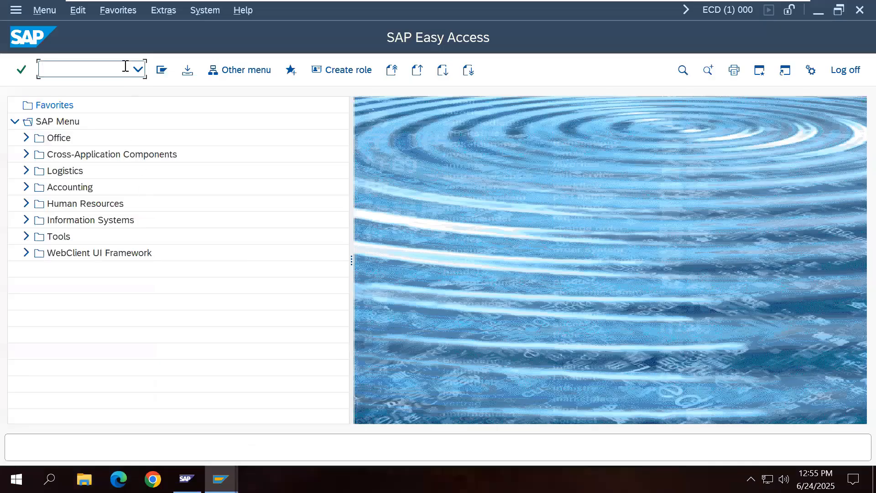
Step: Paste SE80 into the command field to start the Object Navigator
key(ctrl+v)
key(Return)
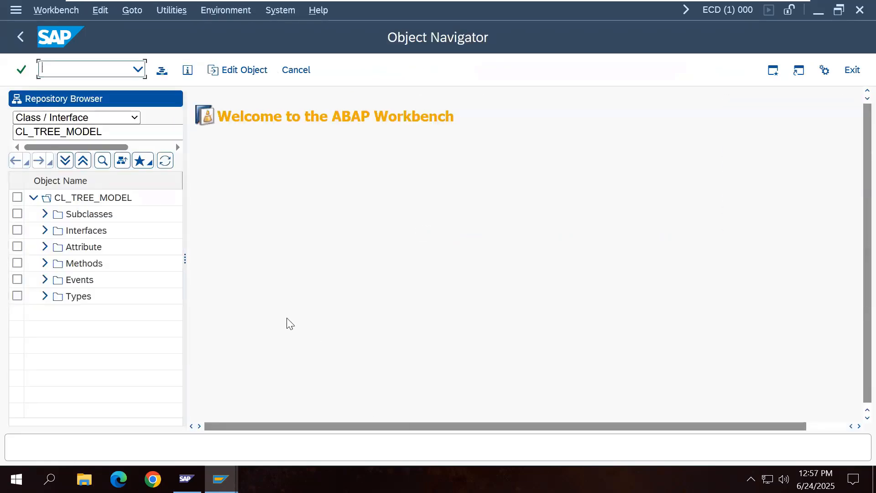
Step: Choose Internet Service in the Repository Browser and load the SYSTEM service
click(134, 119)
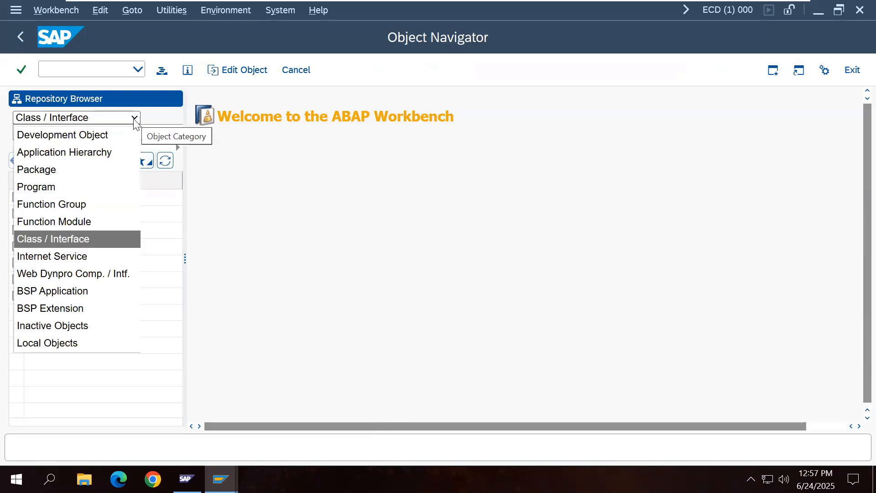
click(85, 256)
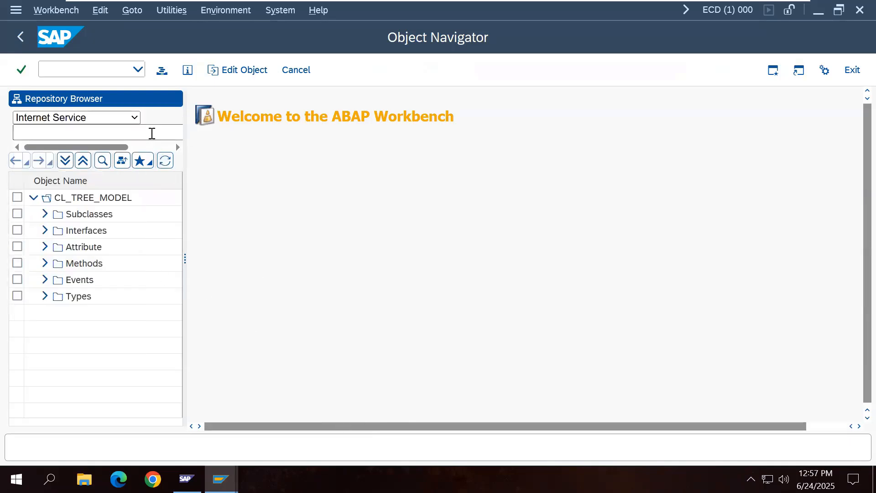
click(152, 133)
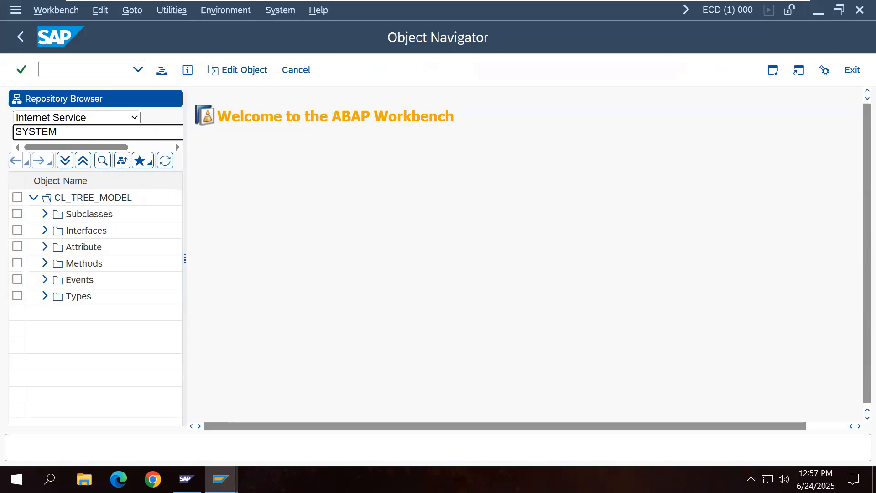
key(Return)
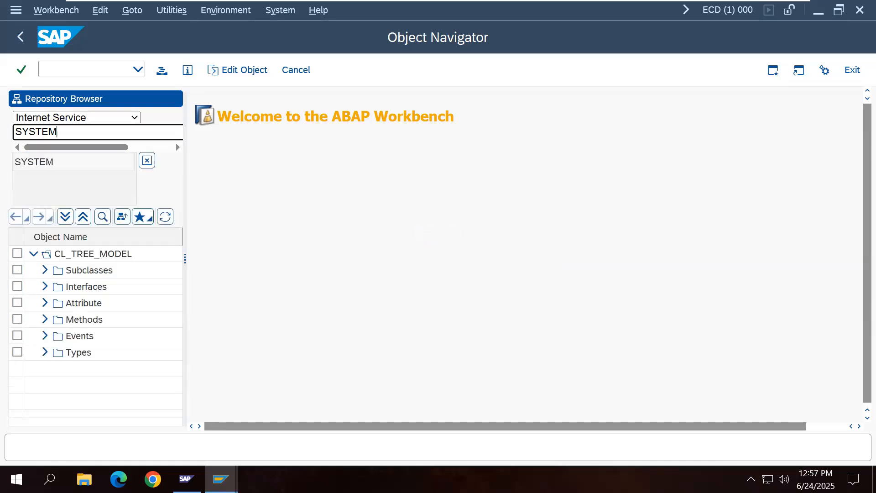
click(37, 164)
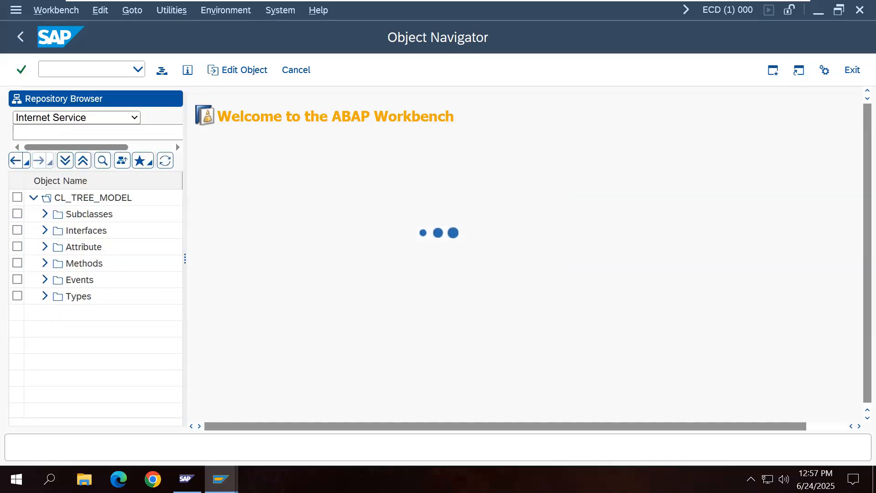
Step: Publish the complete SYSTEM service via Publish > Complete Service
right_click(82, 200)
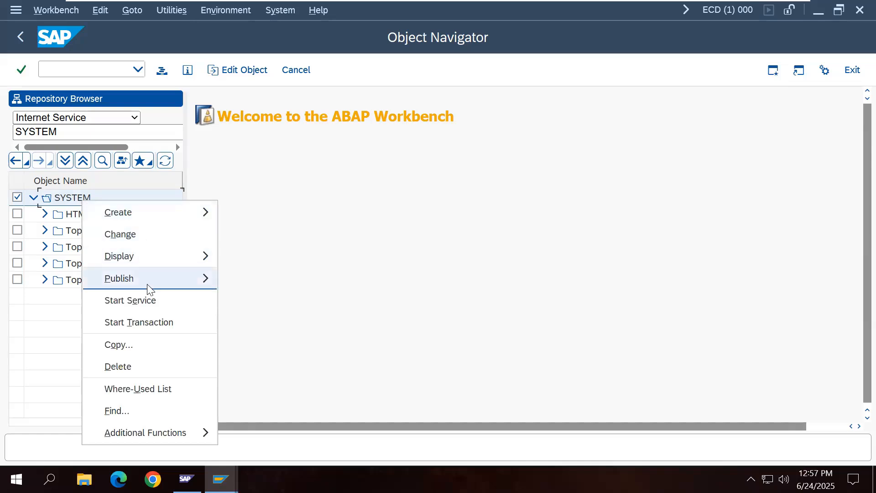
mouse_move(146, 279)
click(250, 304)
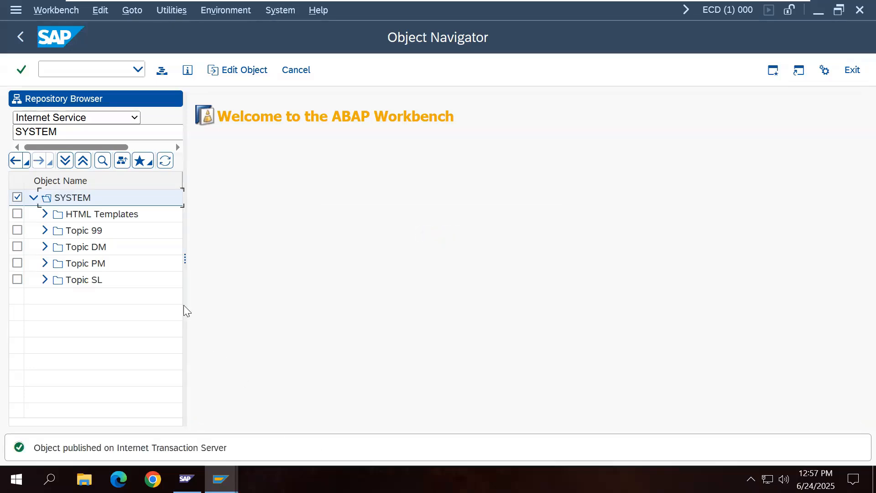
Step: Load the WEBGUI service in SE80, publish it as a complete service, and go back to SAP Easy Access
drag(65, 131, 10, 136)
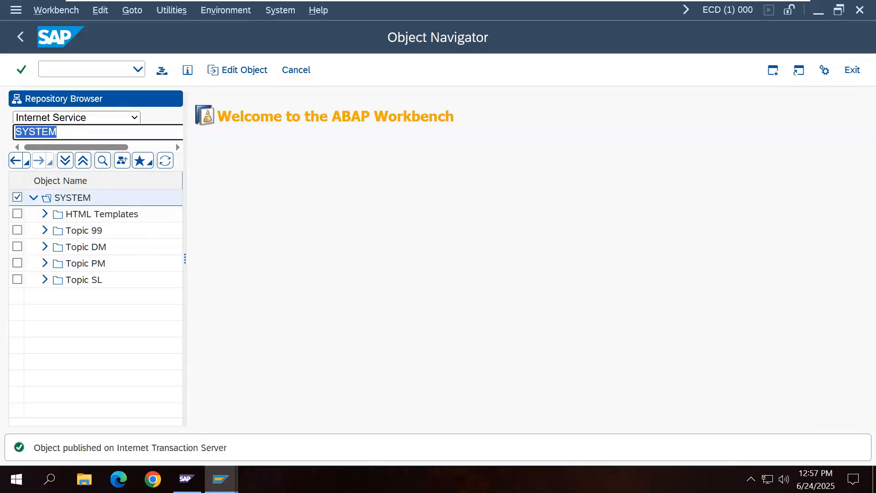
text(WEBGUI)
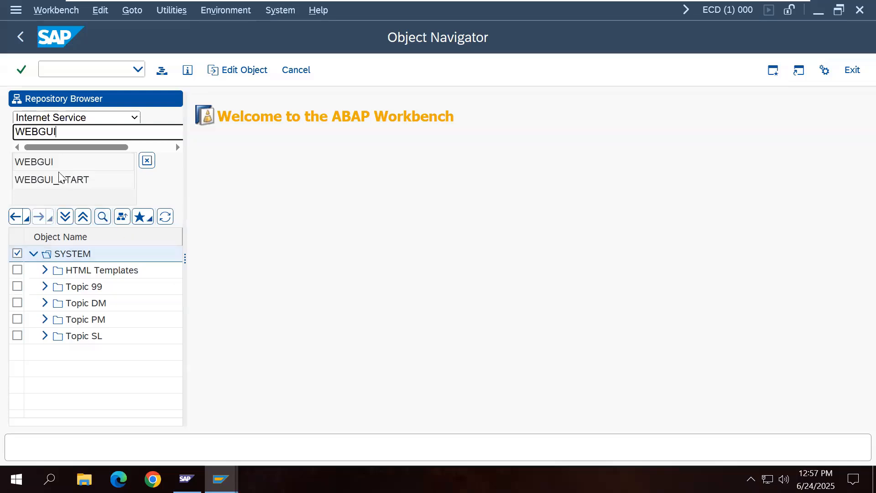
click(55, 163)
click(82, 203)
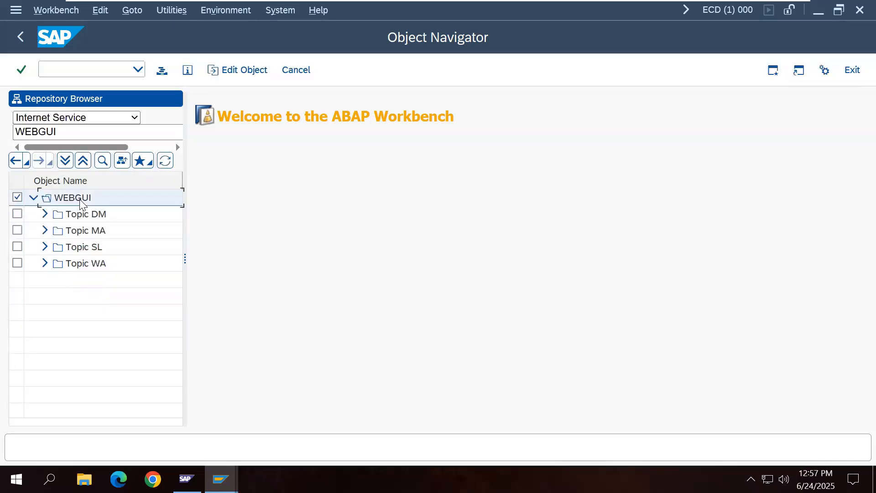
right_click(82, 203)
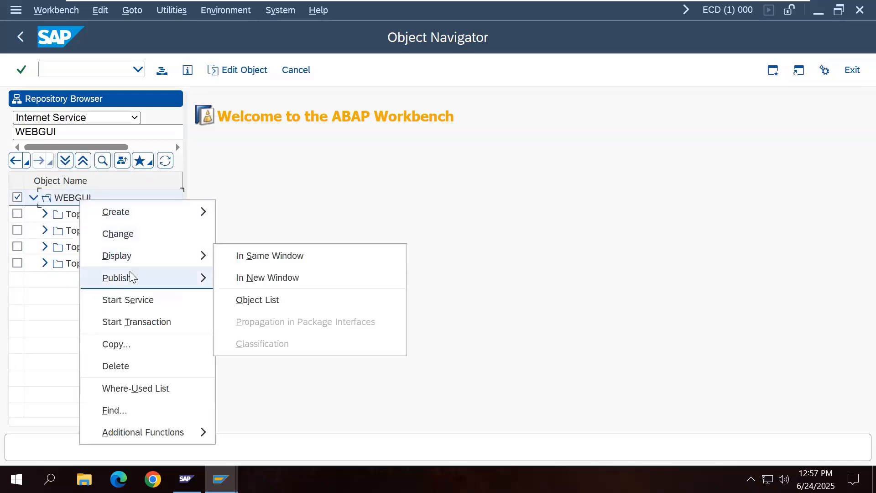
mouse_move(218, 288)
click(264, 306)
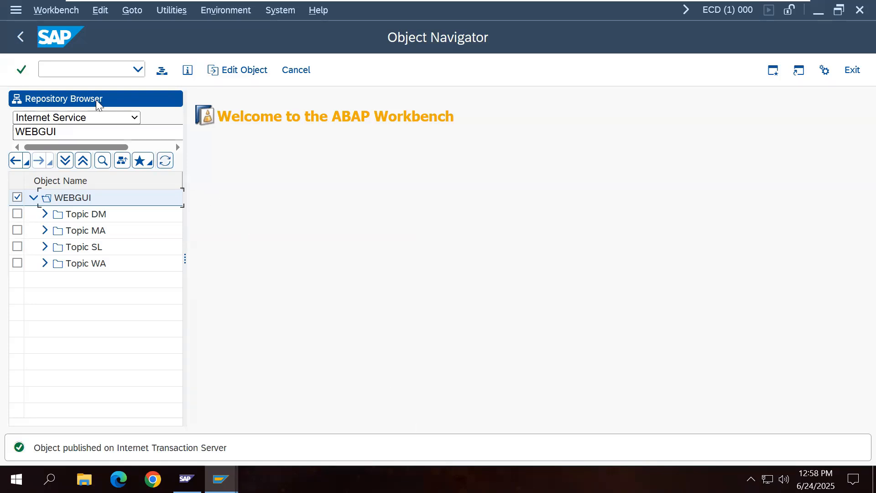
click(20, 38)
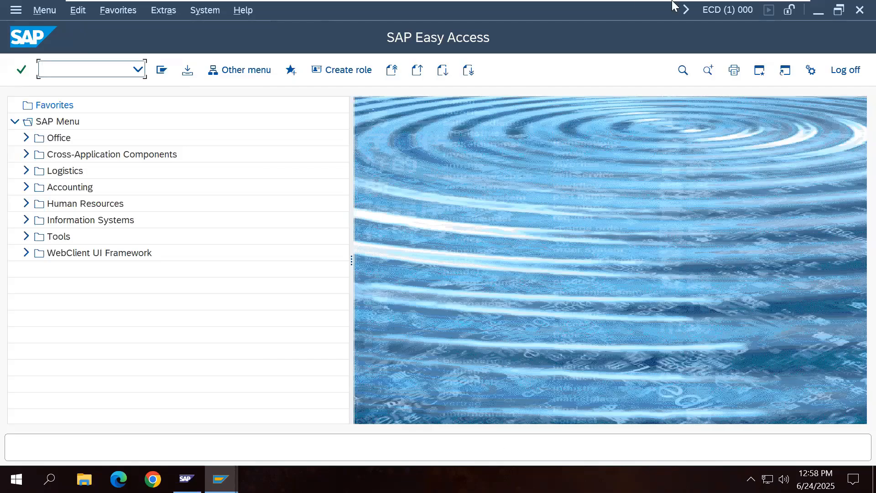
Step: In the Word notes, append '- Activate Service' to the SICF line
mouse_move(674, 2)
click(760, 10)
key(Up)
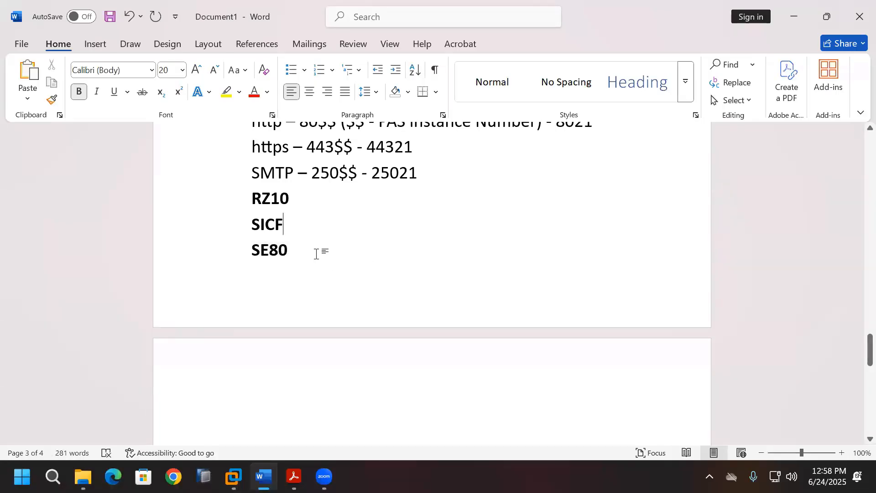
scroll(313, 243, up, 1)
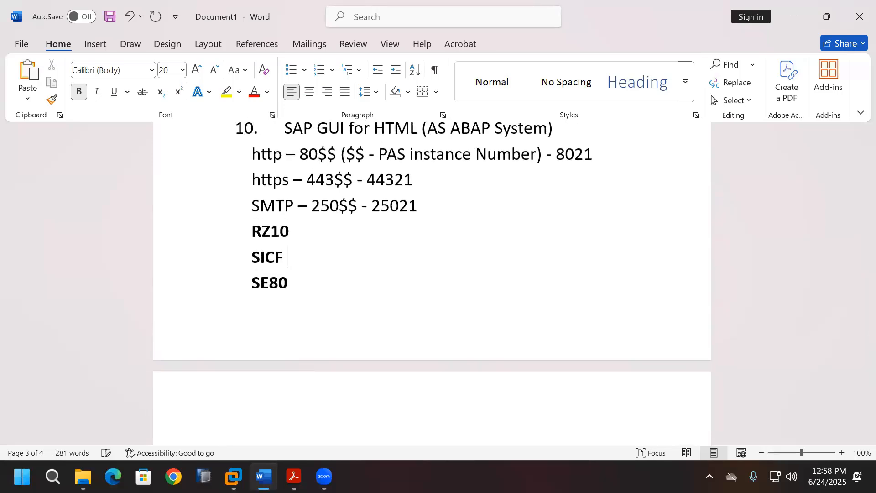
text(- Activate )
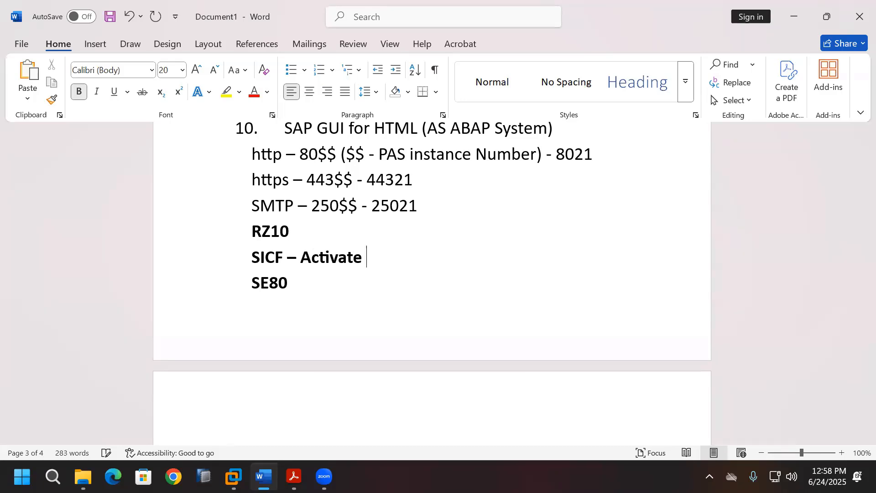
text(Service)
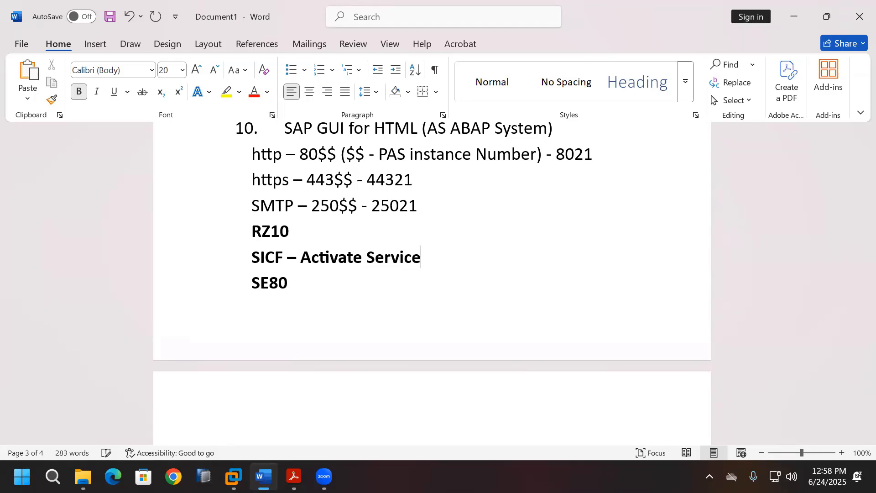
Step: Complete the SE80 note line with '- Publish Internet Service' and return to the SAP window
click(297, 284)
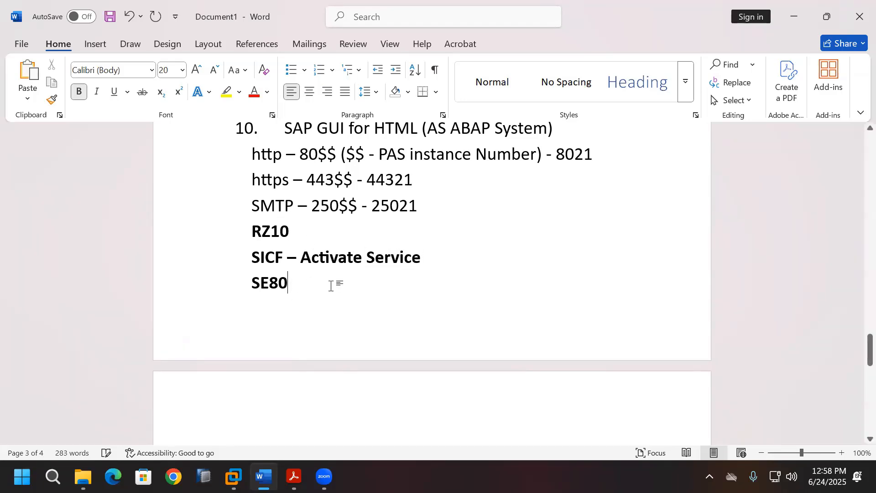
text(- Pu)
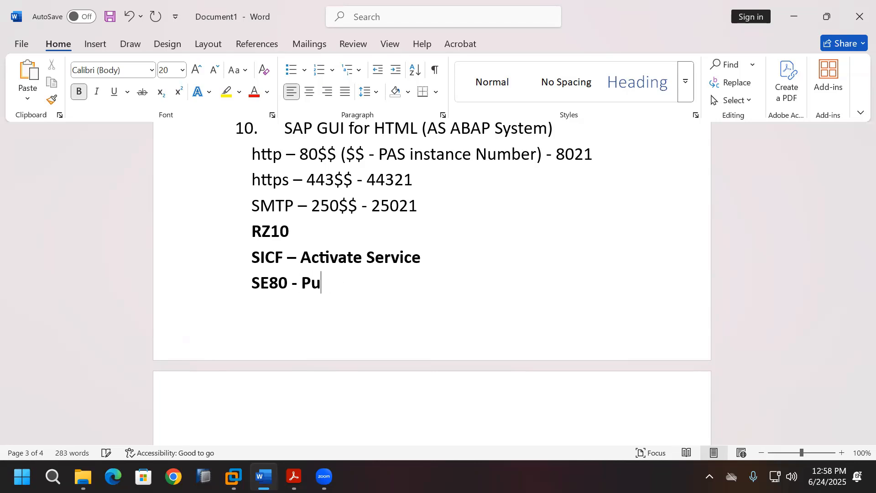
text(blish I)
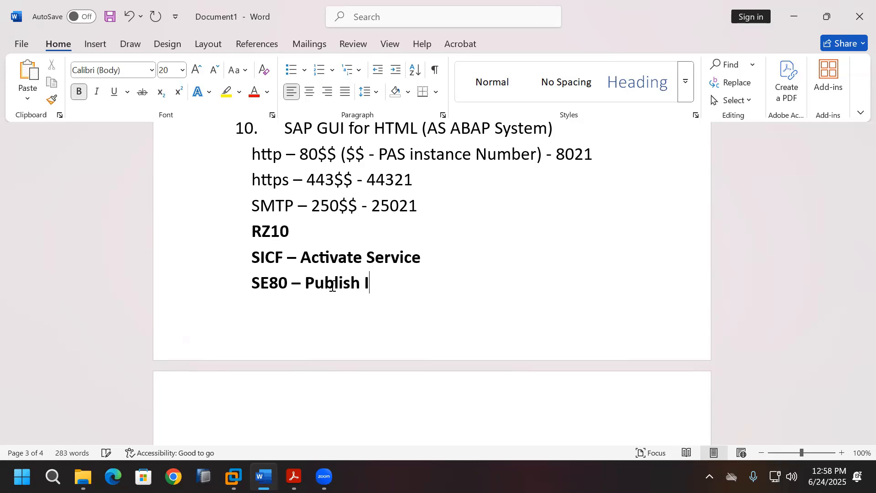
text(nternet)
text(Service)
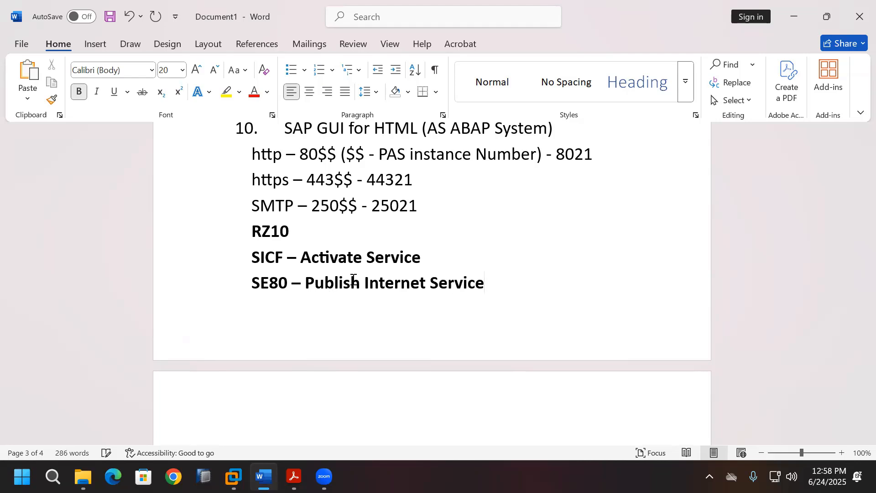
scroll(340, 309, down, 2)
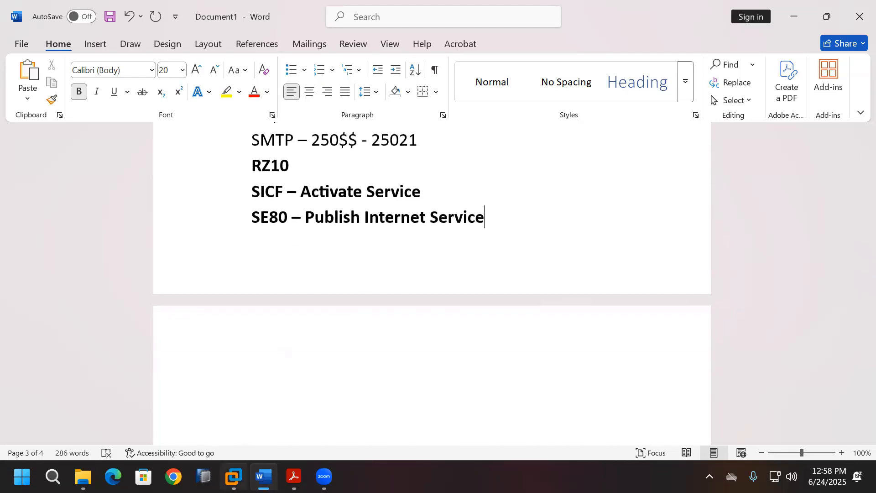
click(233, 477)
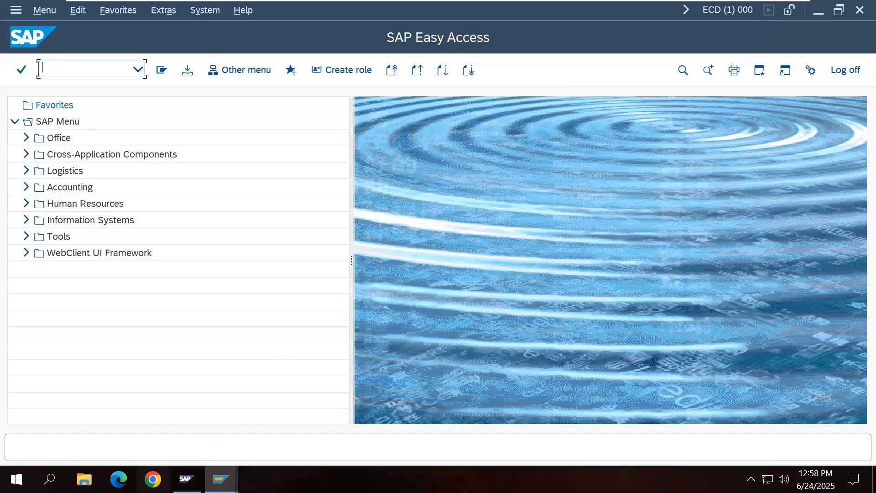
click(153, 478)
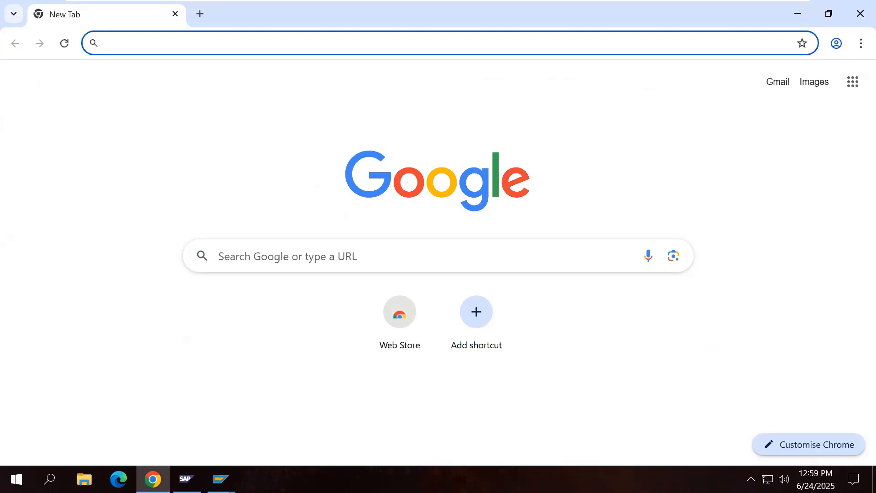
text(htt)
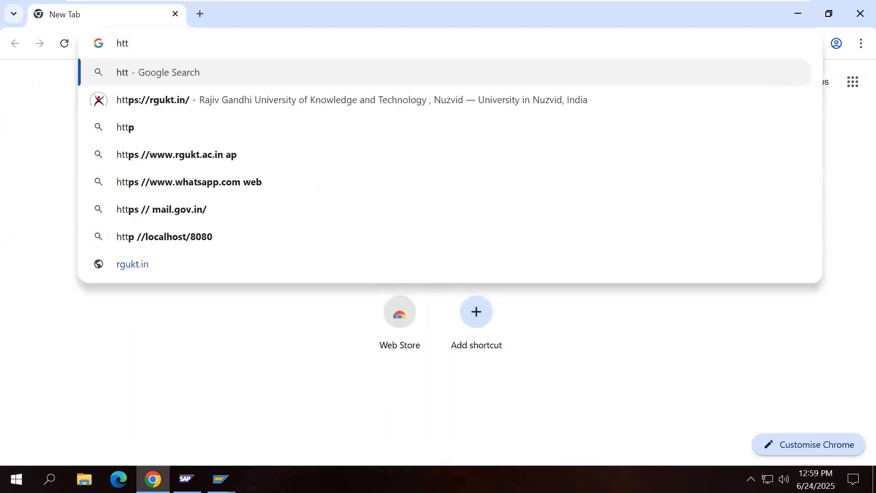
text(p://)
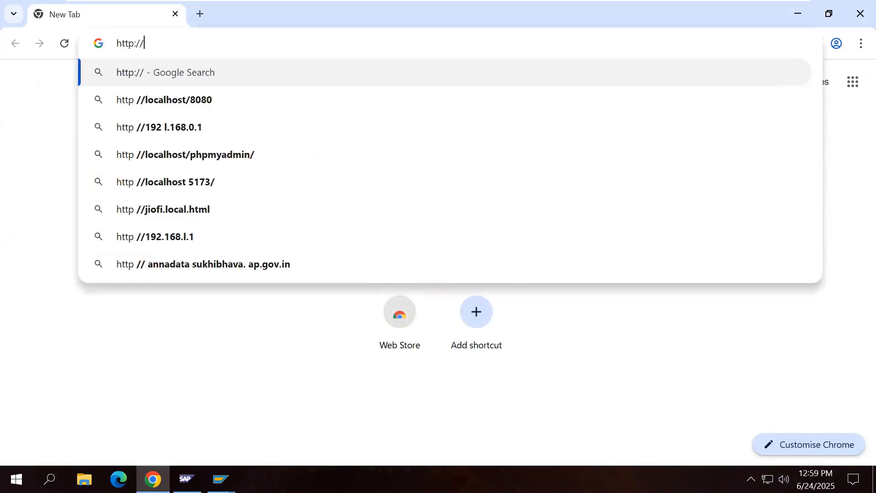
text(vhca)
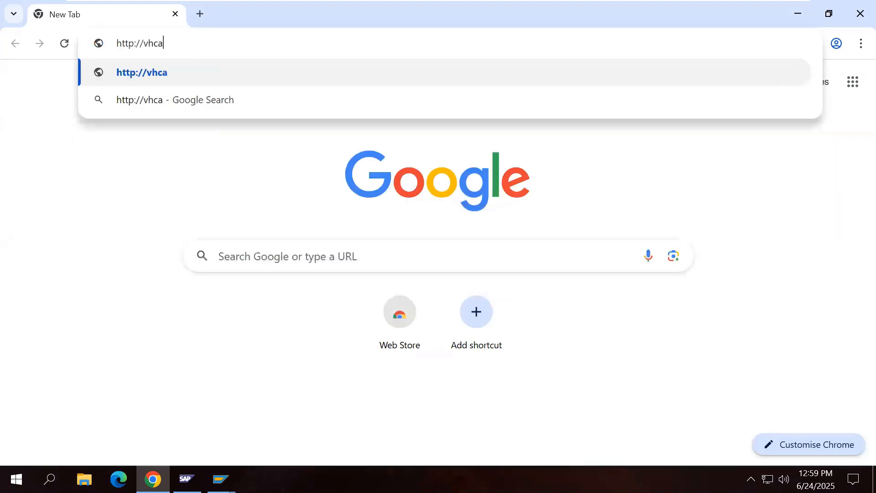
text(lnw)
key(BackSpace)
key(BackSpace)
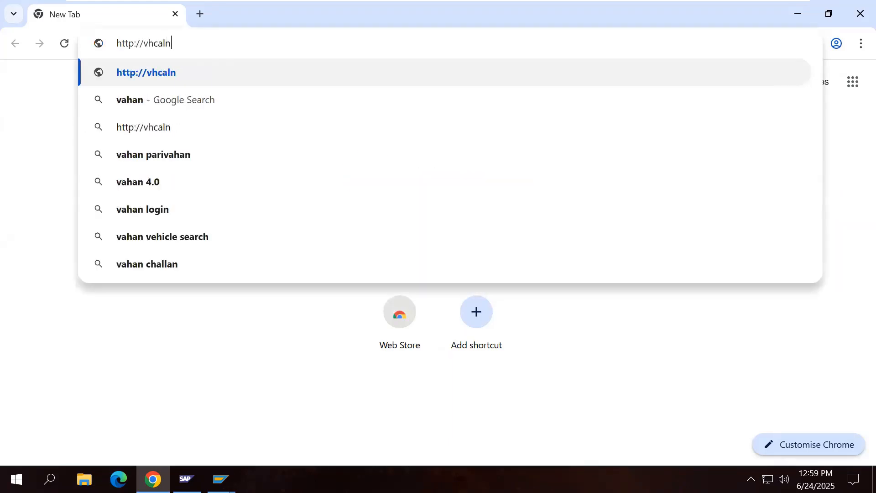
text(ecd)
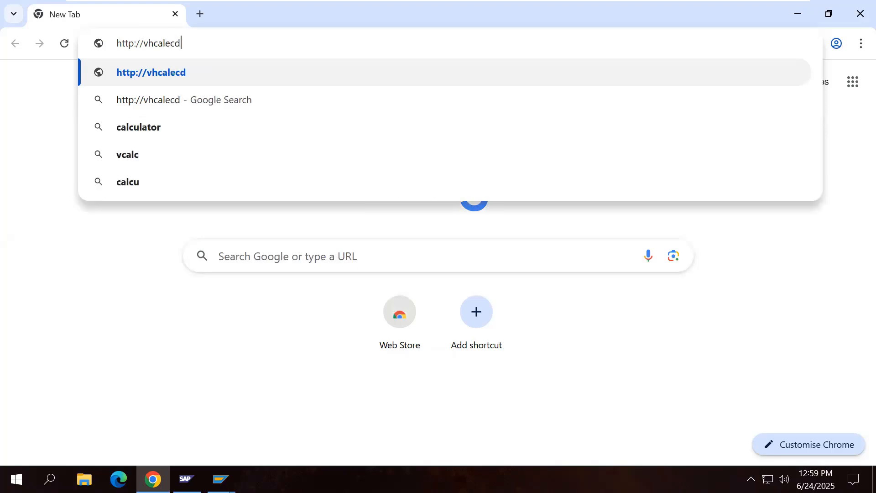
text(ci.du)
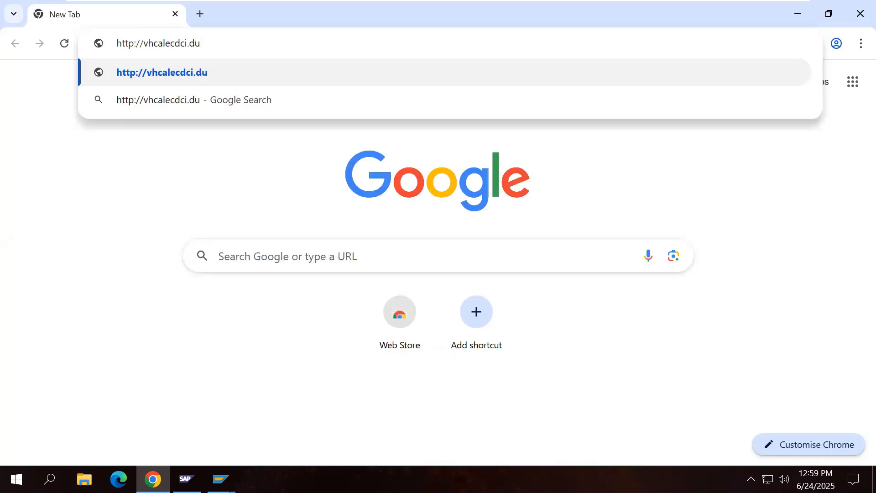
text(mmy.no)
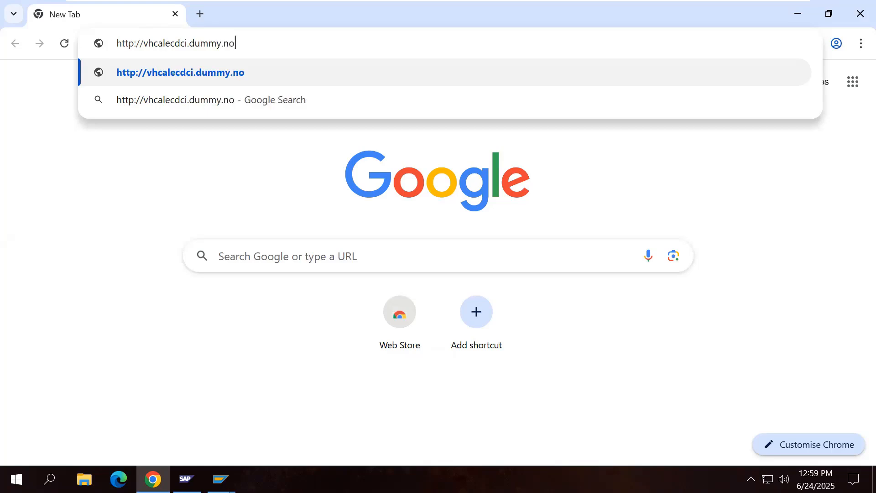
text(domain)
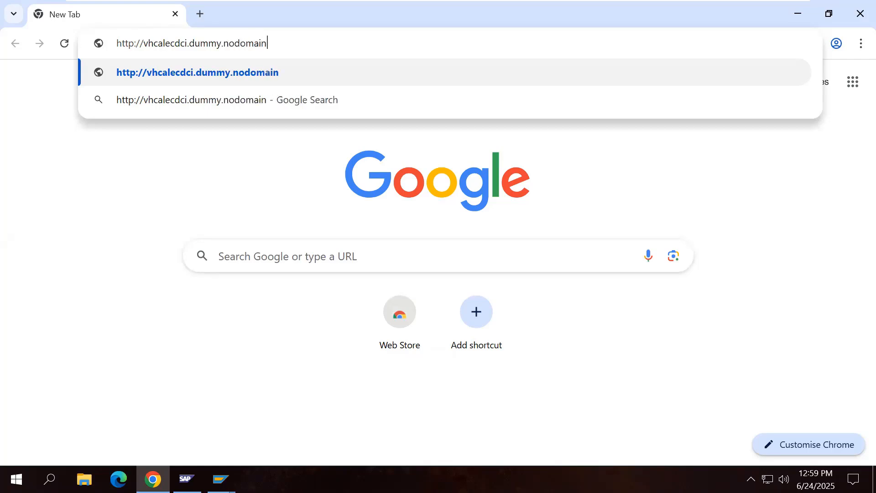
text(:)
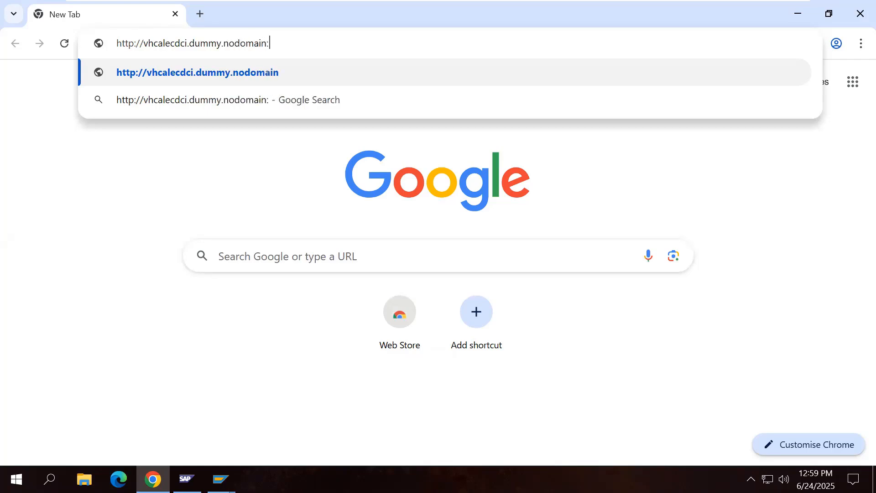
text(8021)
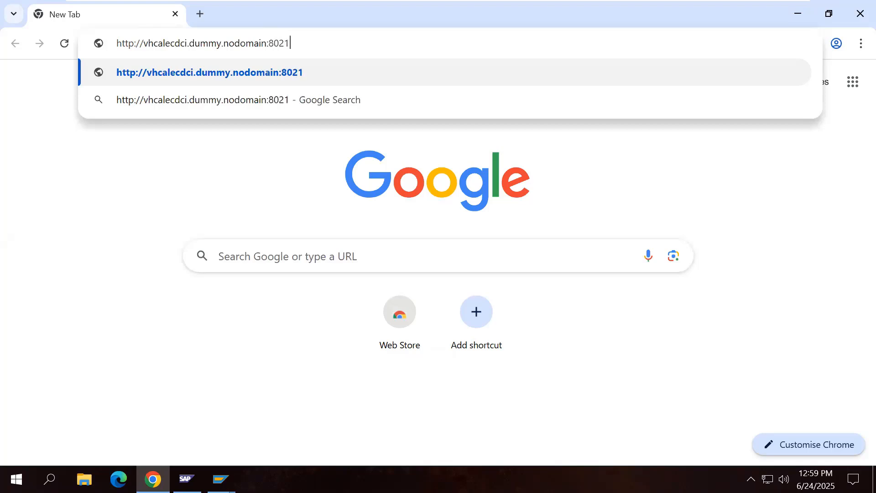
text(/sap/)
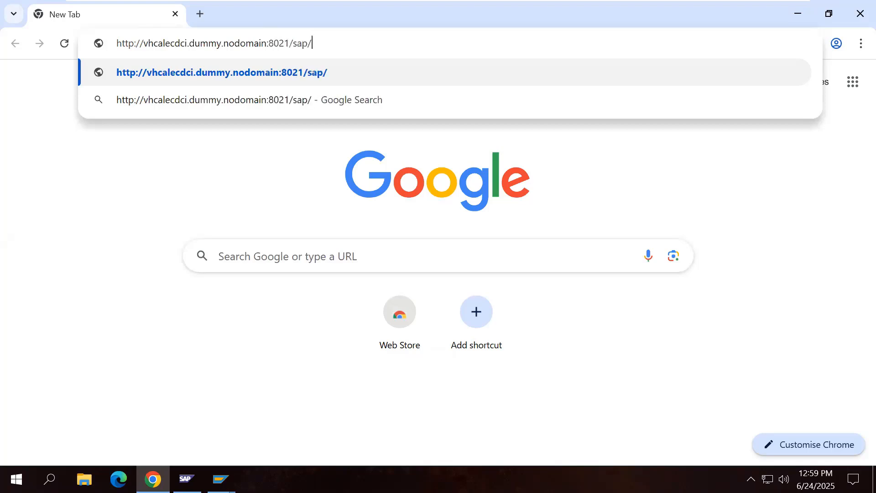
text(bc/gu)
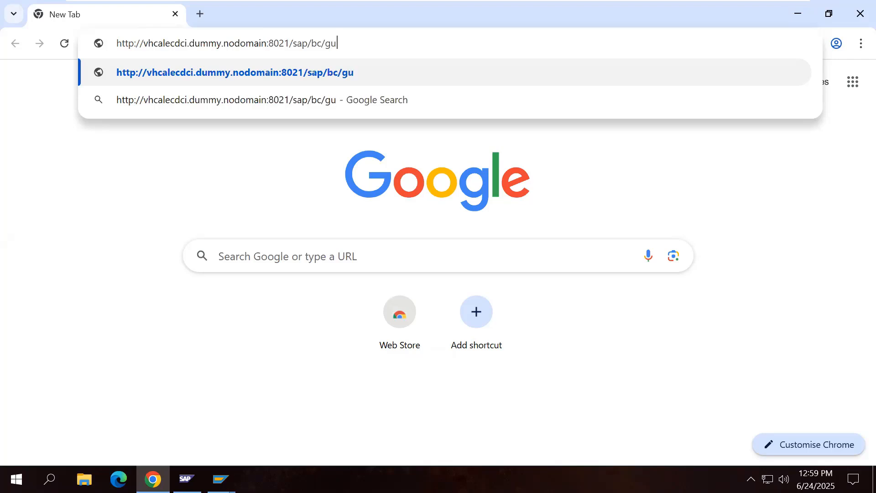
text(i/sap/i)
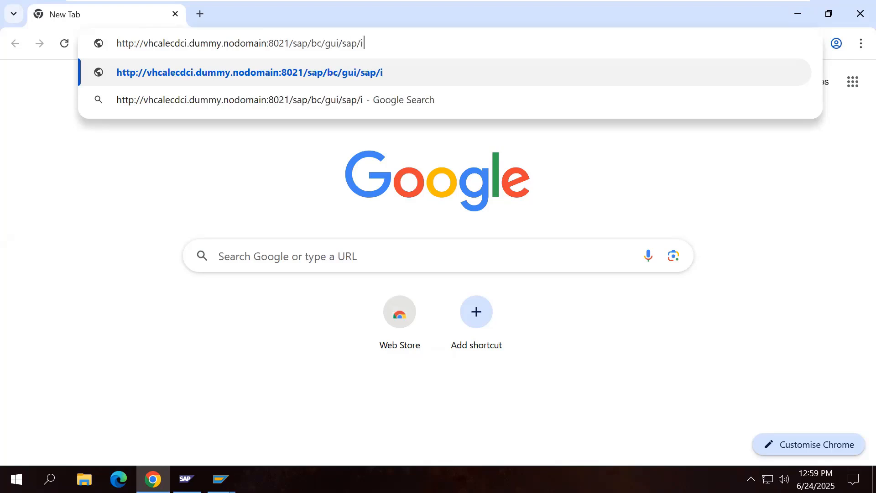
text(ts/webgui)
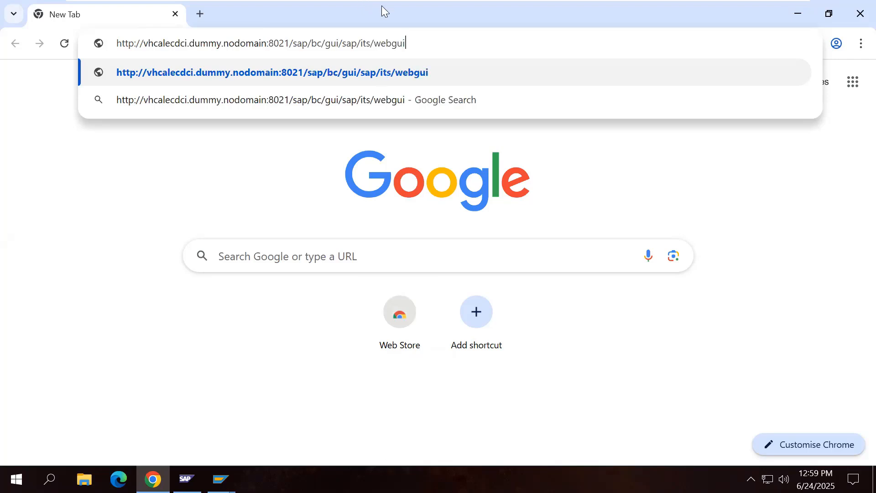
drag(409, 43, 116, 43)
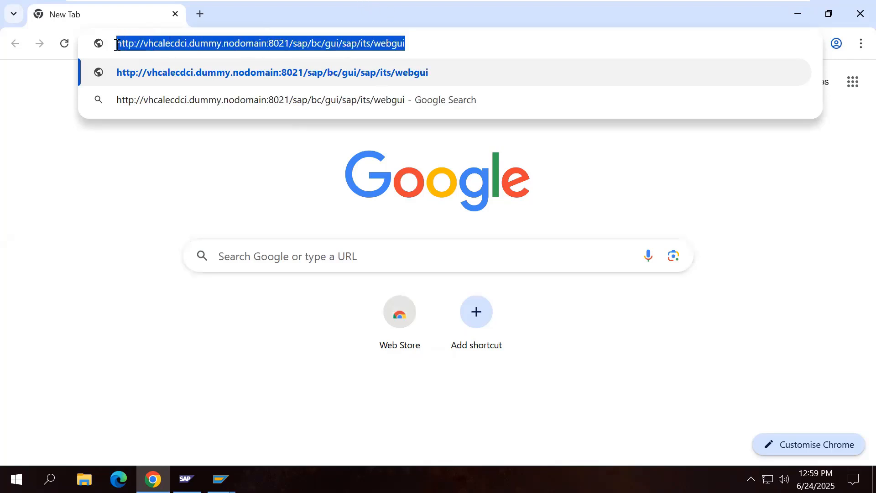
key(Return)
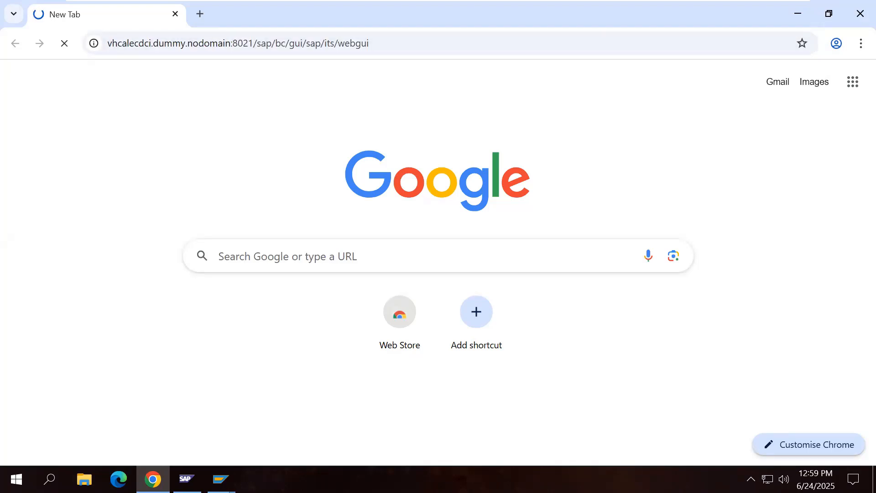
mouse_move(221, 479)
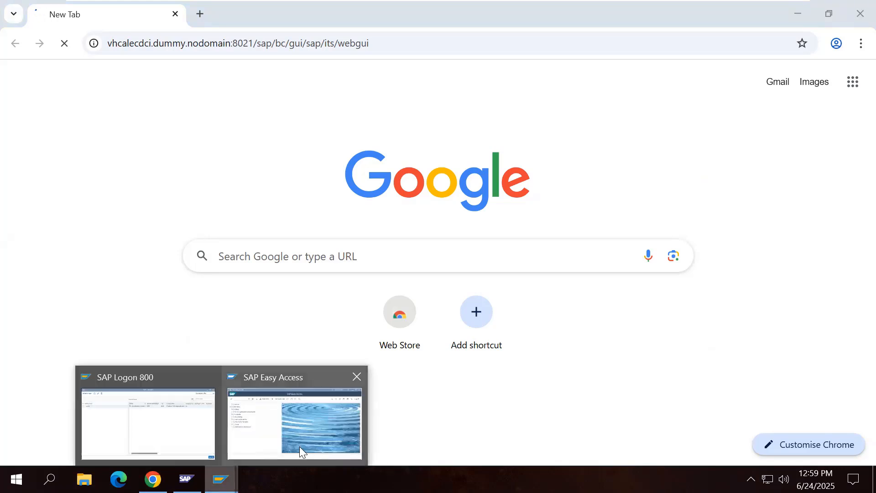
click(299, 446)
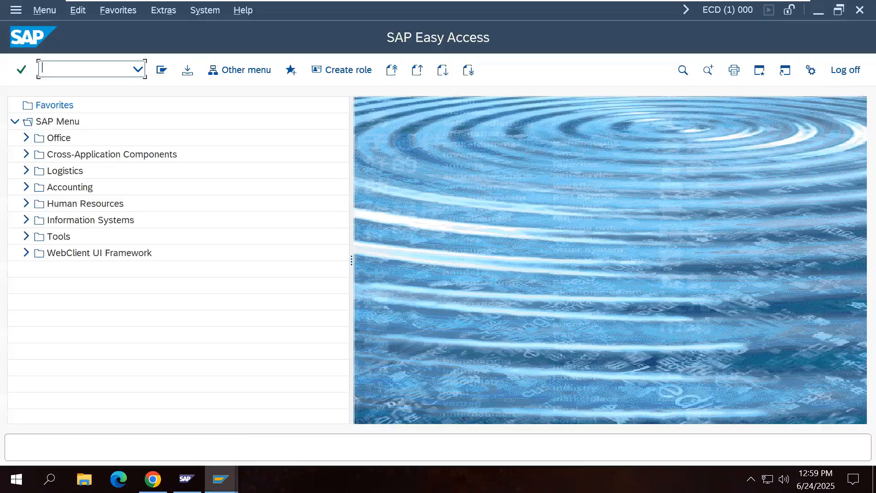
Step: Bring Chrome to the front to view the SAP NetWeaver logon page for system ECD
click(153, 479)
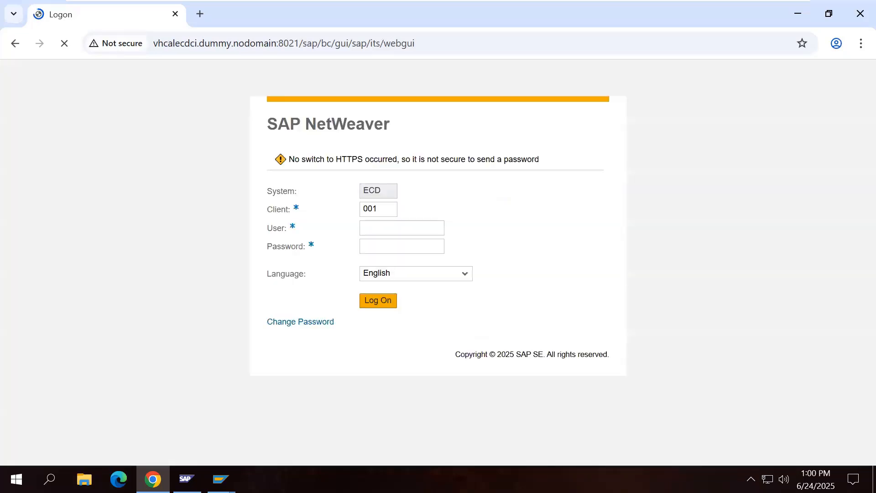
Step: Replace logon client 001 with 000 and enter the user name, correcting typos
drag(381, 211, 360, 216)
text(000)
click(396, 225)
text(SAP&)
key(BackSpace)
text(*)
key(shift+Tab)
text(Final)
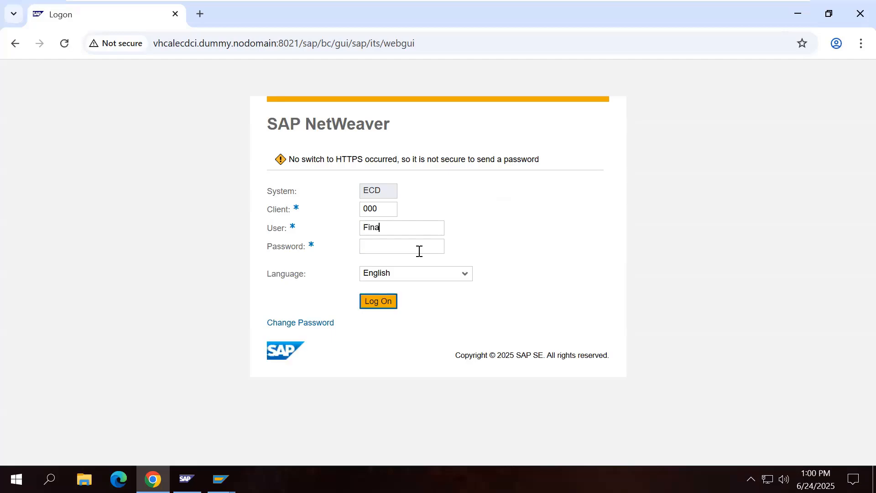
key(BackSpace)
key(BackSpace)
key(BackSpace)
key(BackSpace)
key(BackSpace)
text(SAP*)
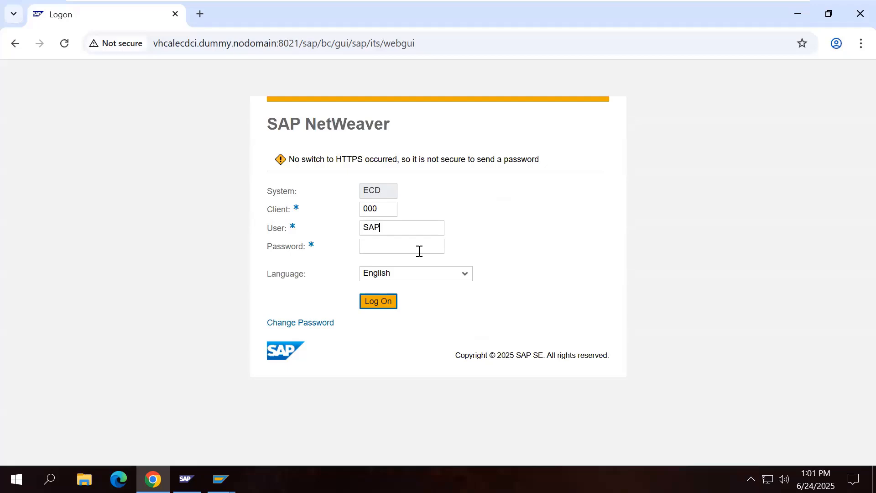
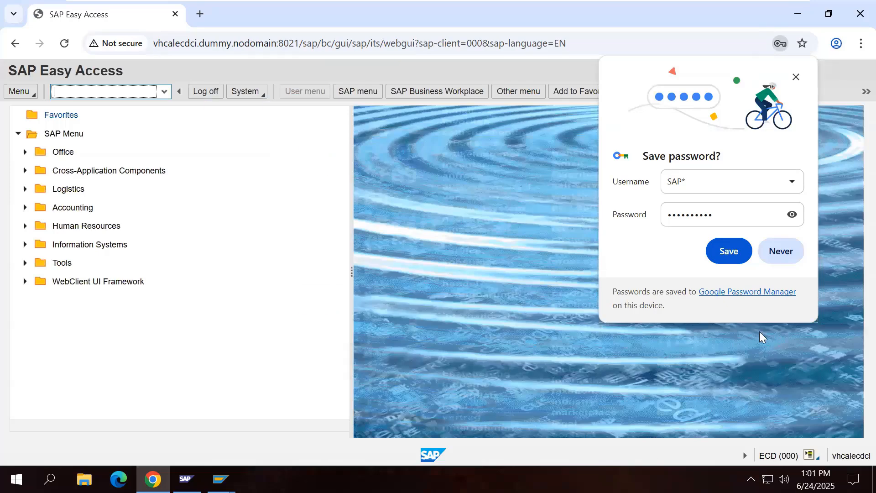
Step: Decline saving the password and log off the client 000 WebGUI session
click(781, 257)
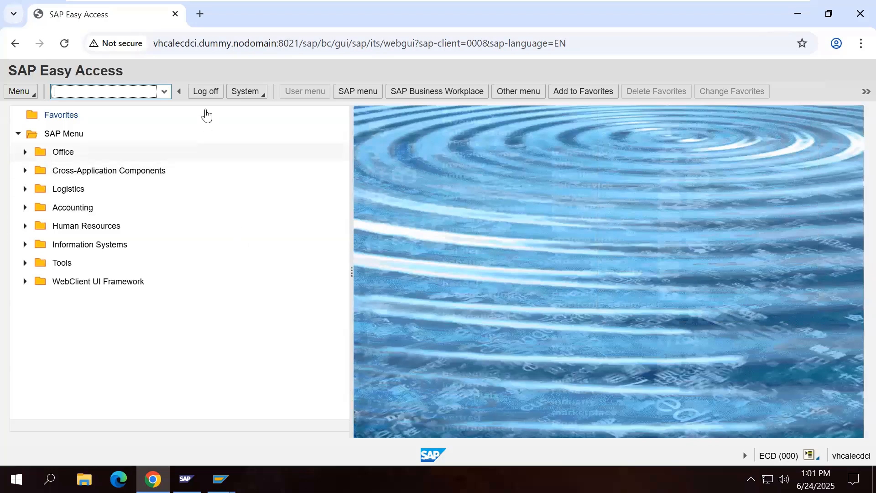
click(206, 90)
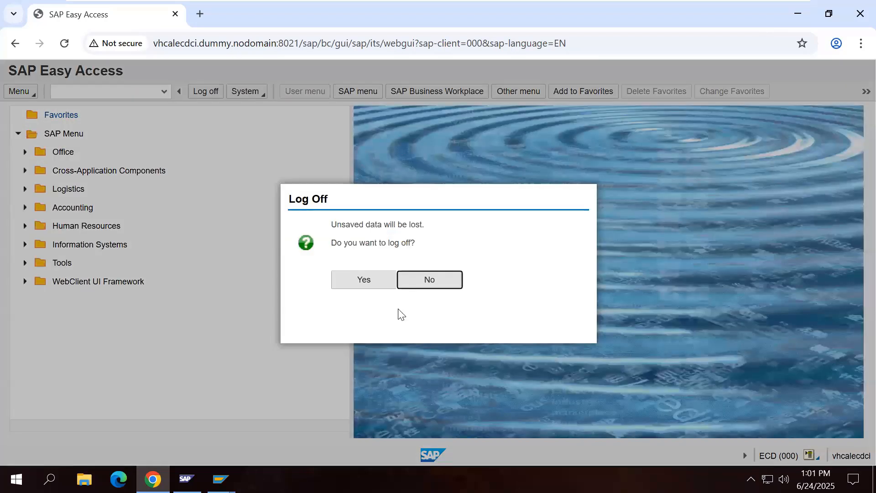
key(Left)
key(Return)
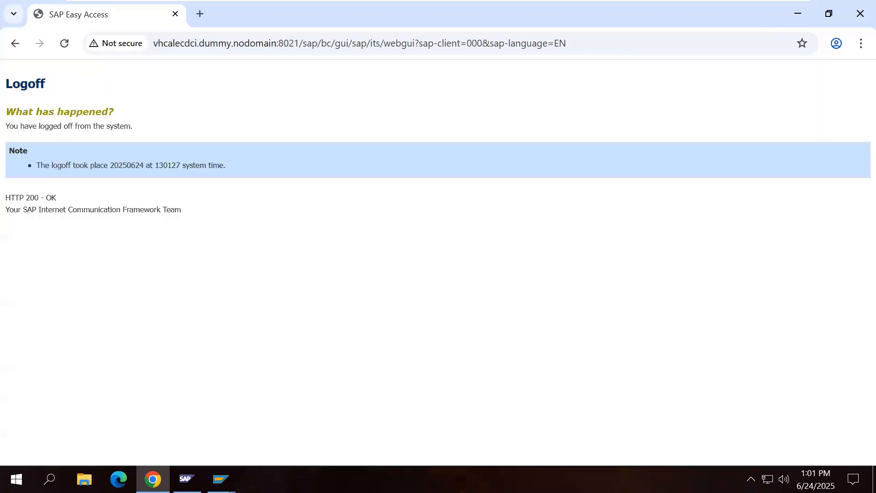
Step: Close the logged-off Chrome window and relaunch Chrome with a new empty tab
click(860, 13)
click(210, 454)
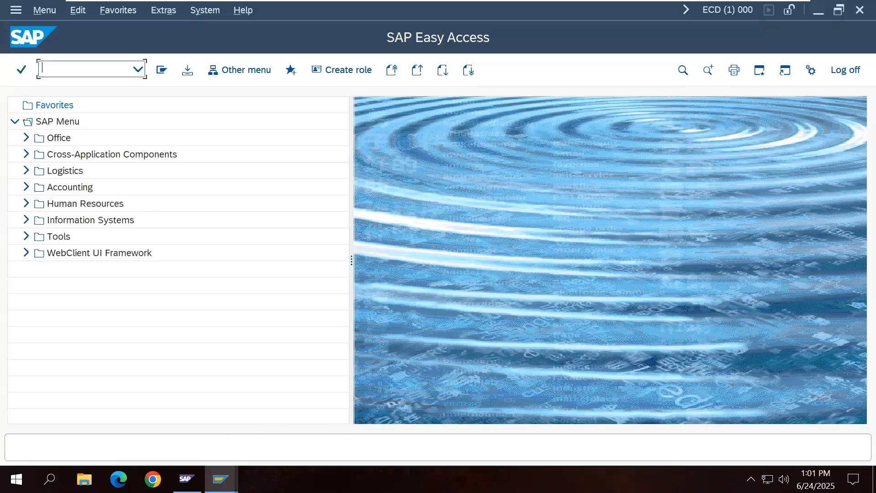
click(152, 479)
Step: Load the WebGUI address over https with port 44321 instead of 8021
mouse_move(220, 479)
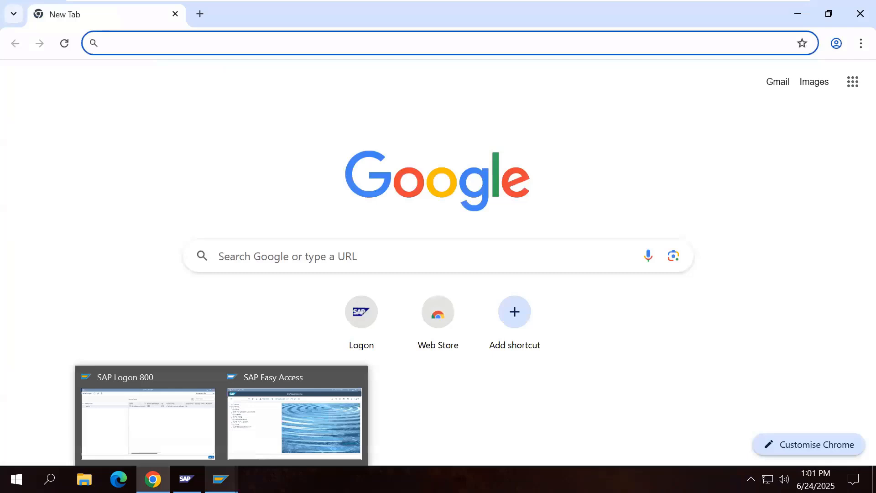
click(148, 423)
click(157, 475)
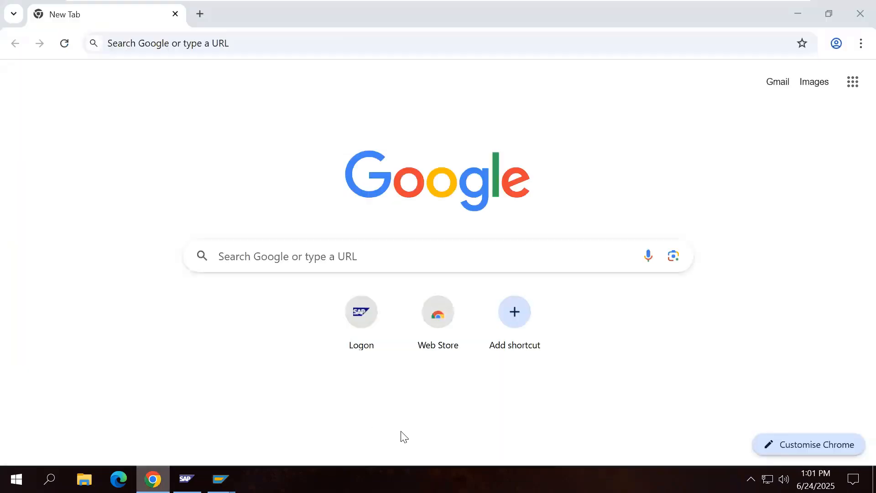
text(https:)
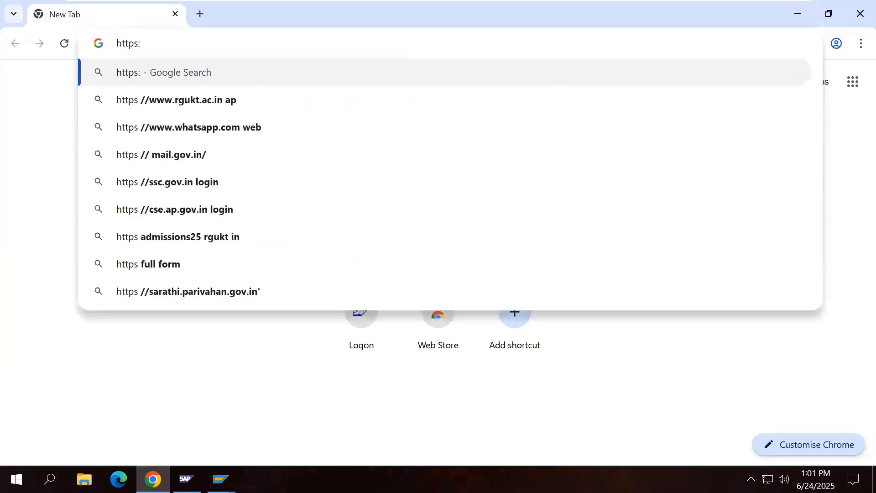
text(//)
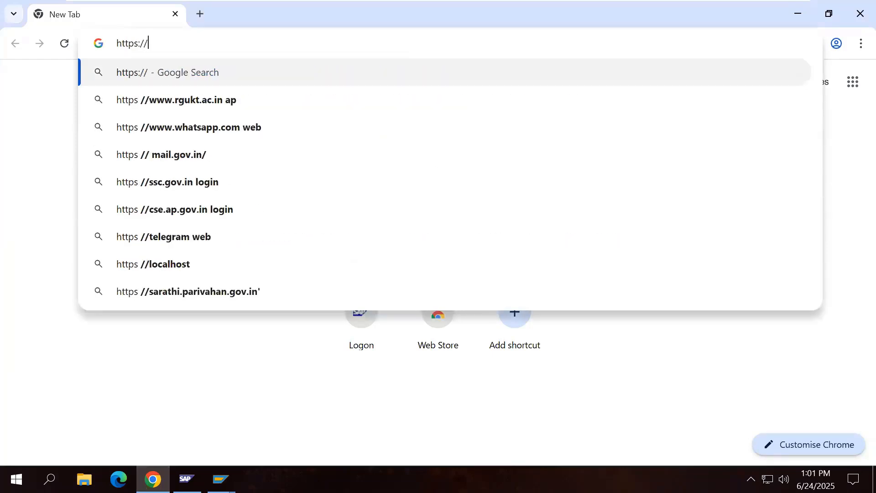
text(http://vhcalecdci.dummy.nodomain:8021/sap/bc/gui/sap/its/webgui)
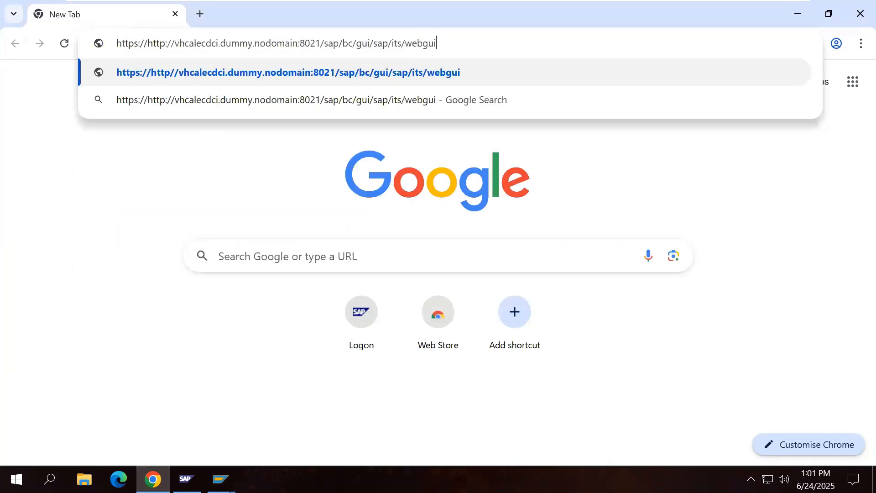
click(176, 44)
key(BackSpace)
key(BackSpace)
key(BackSpace)
key(BackSpace)
key(BackSpace)
key(BackSpace)
key(BackSpace)
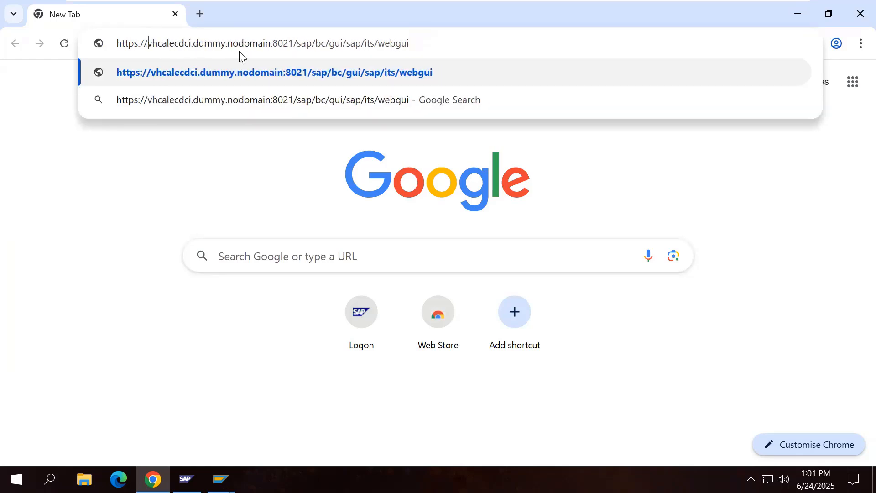
click(294, 43)
key(BackSpace)
key(BackSpace)
key(BackSpace)
key(BackSpace)
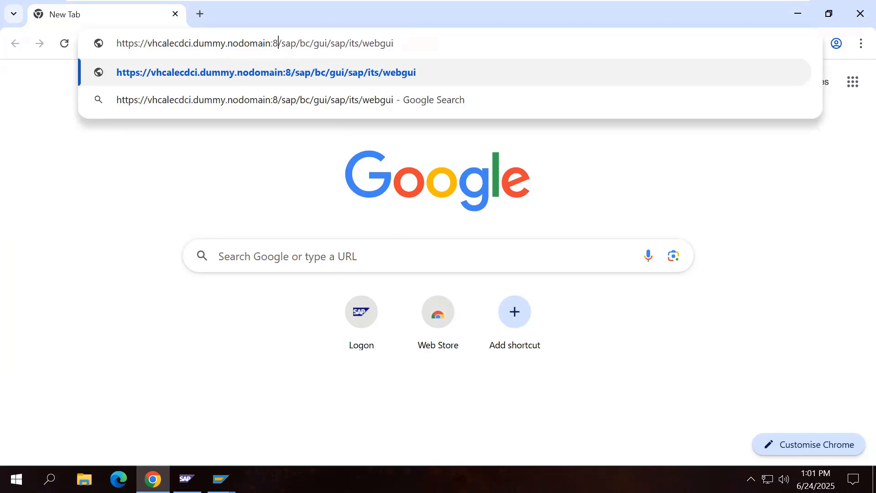
text(44321)
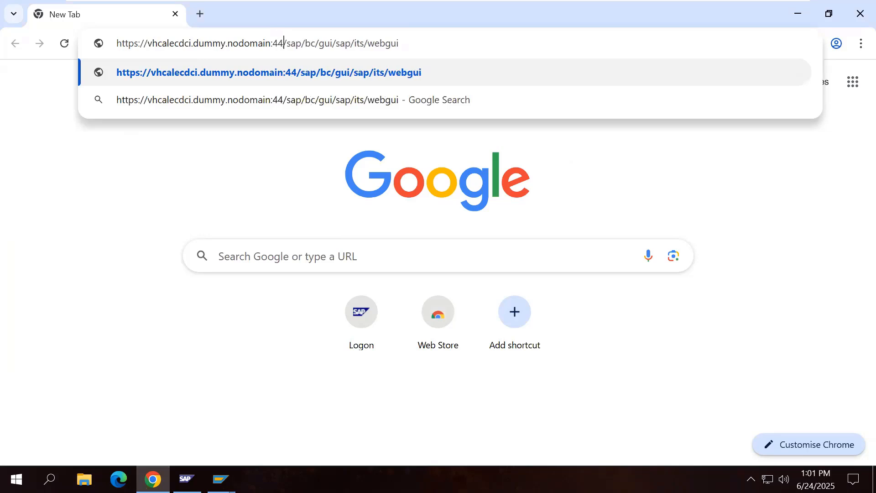
key(Return)
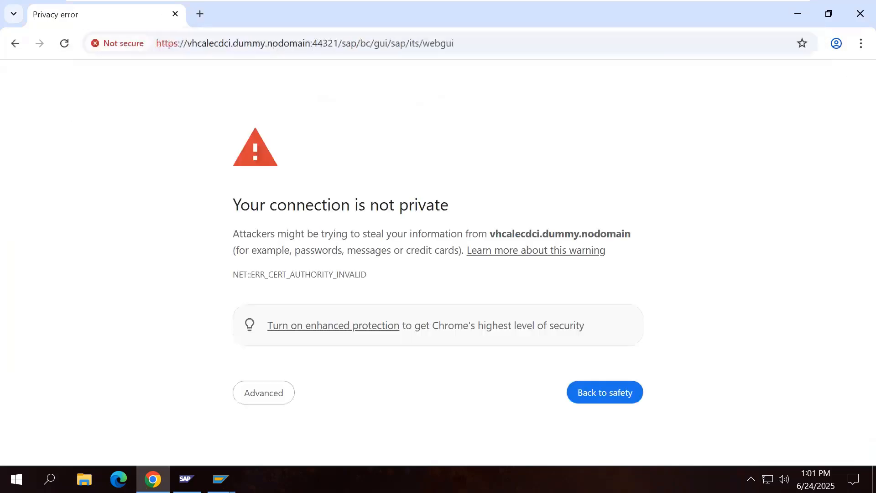
Step: Bypass the certificate warning, which leads to a 503 Service Not Available page
click(270, 393)
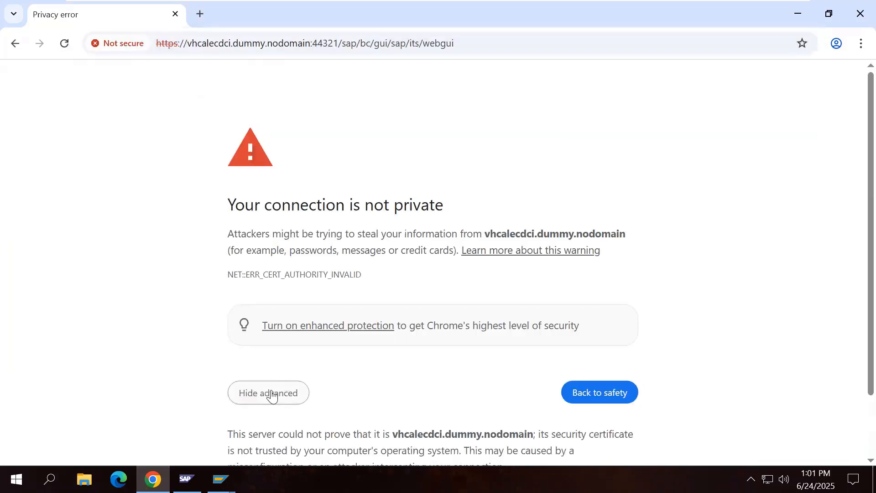
scroll(363, 373, down, 2)
click(368, 429)
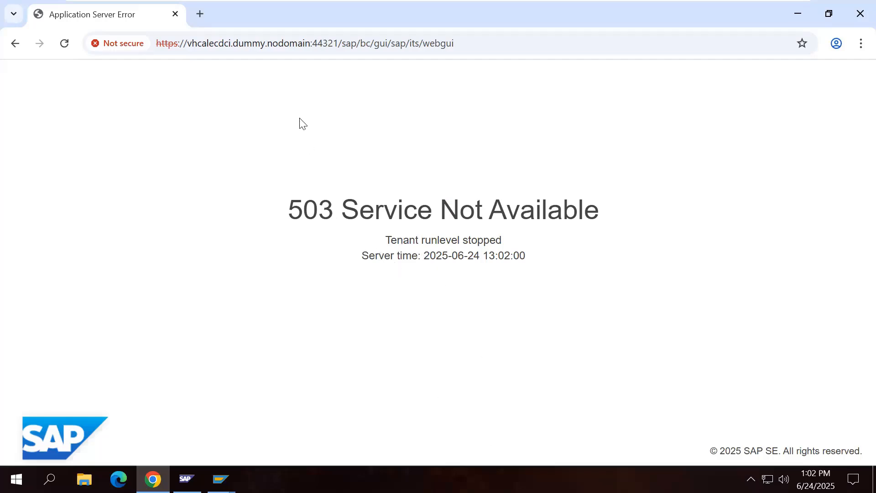
Step: Retry the https port 44321 WebGUI address in a fresh tab, then close Chrome
click(204, 16)
click(175, 14)
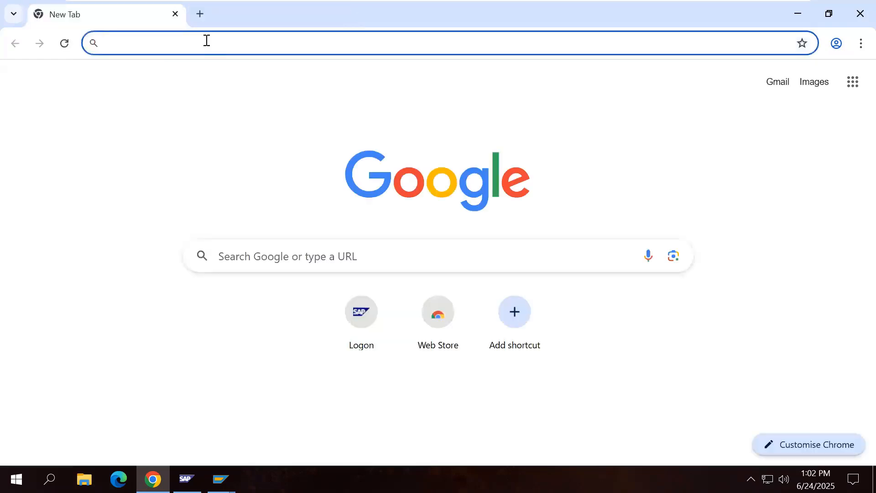
text(http://vhcalecdci.dummy.nodomain:8021/sap/bc/gui/sap/its/webgui)
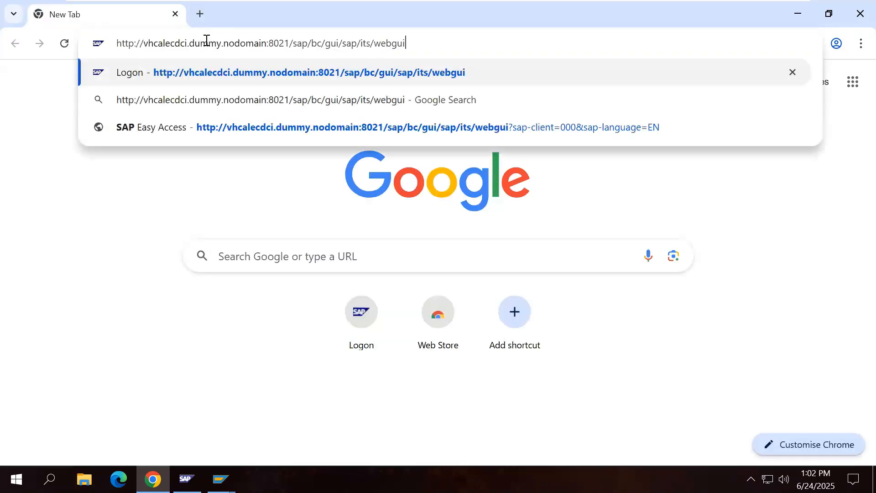
click(134, 43)
text(s)
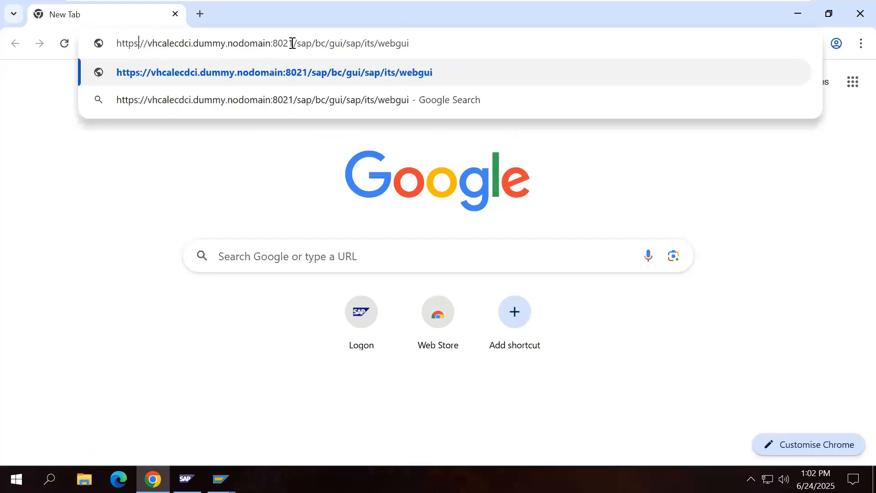
key(BackSpace)
key(BackSpace)
key(BackSpace)
key(BackSpace)
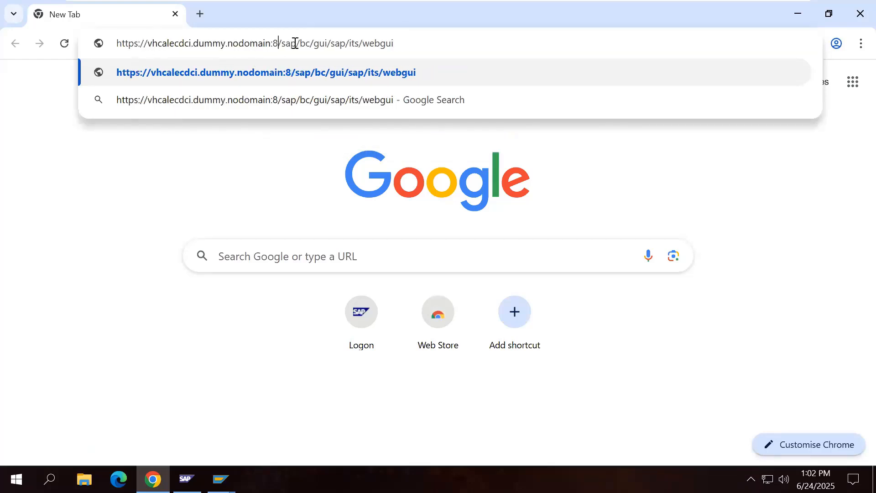
text(44321)
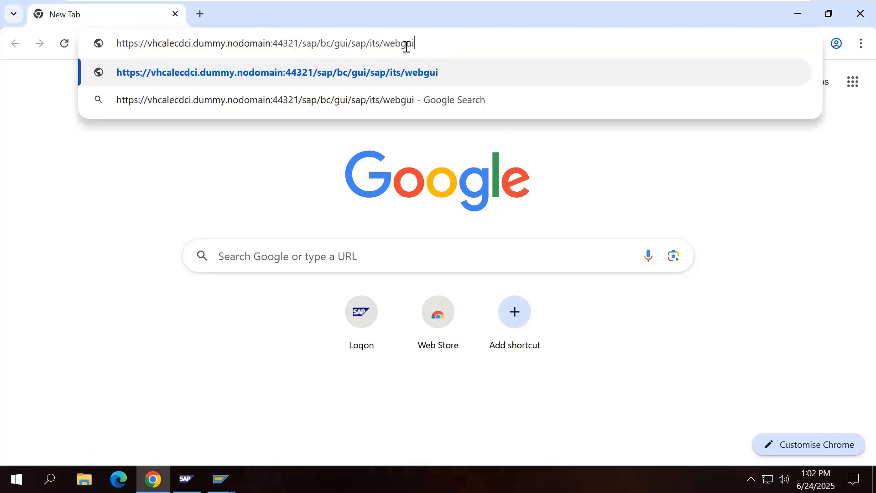
drag(405, 43, 92, 50)
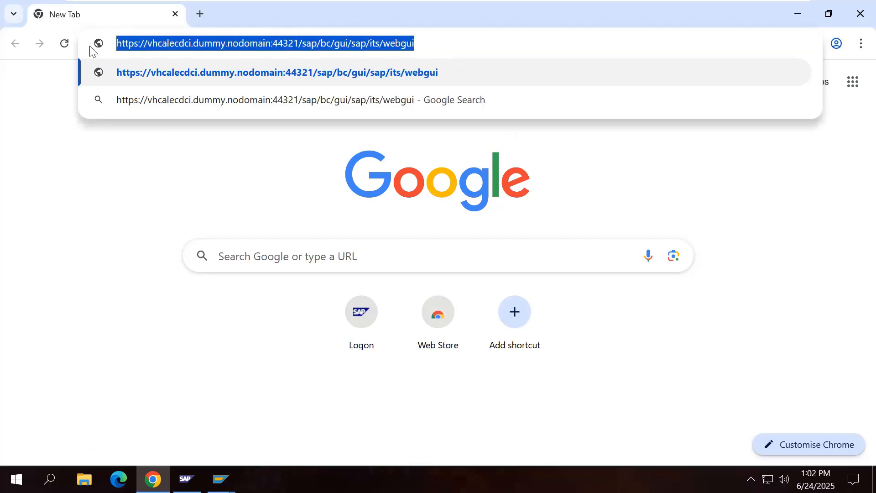
click(149, 72)
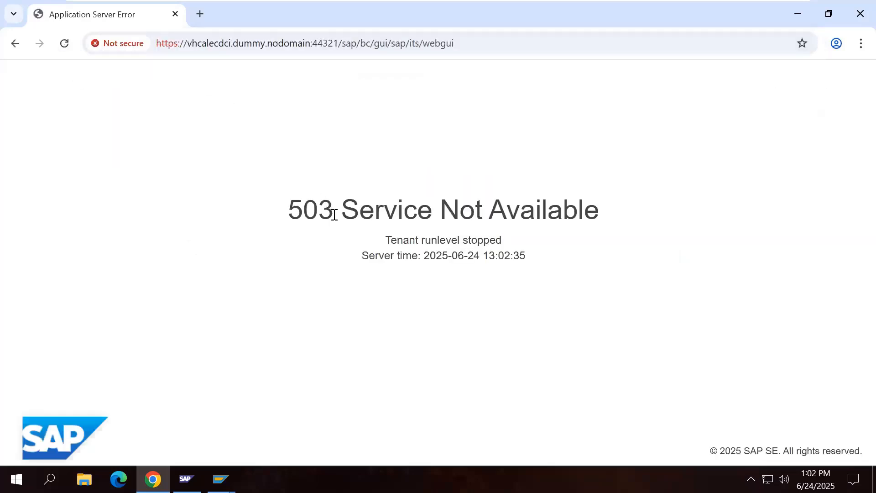
click(858, 10)
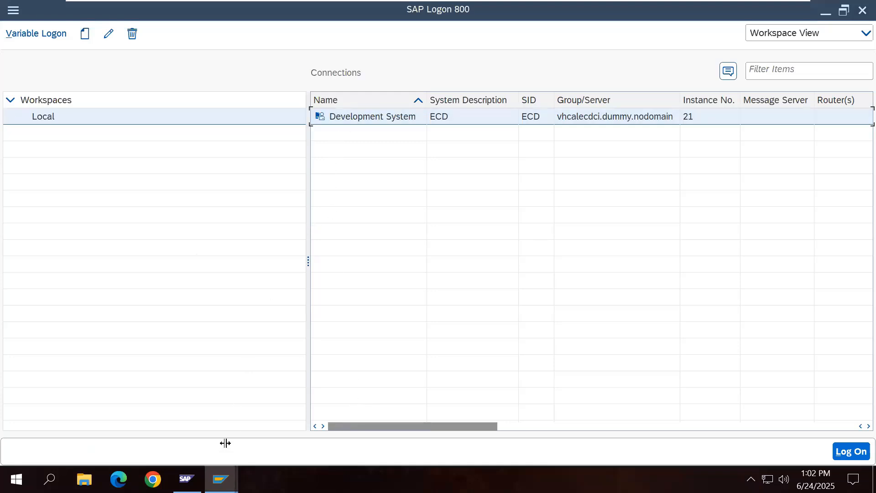
Step: Run NWBC, get the inactive /sap/bc/nwbc ICF path error, go back with /n, then start SICF
mouse_move(221, 479)
click(258, 438)
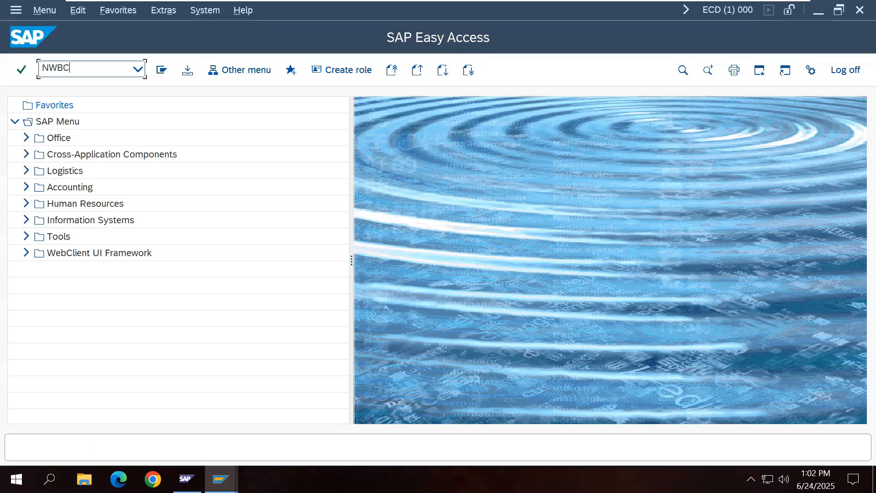
text(NWBC)
key(Return)
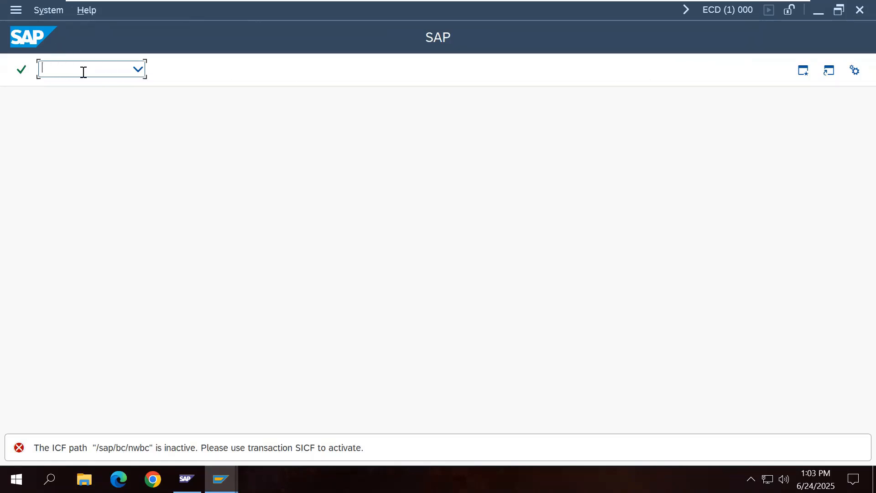
text(n)
key(Return)
text(S)
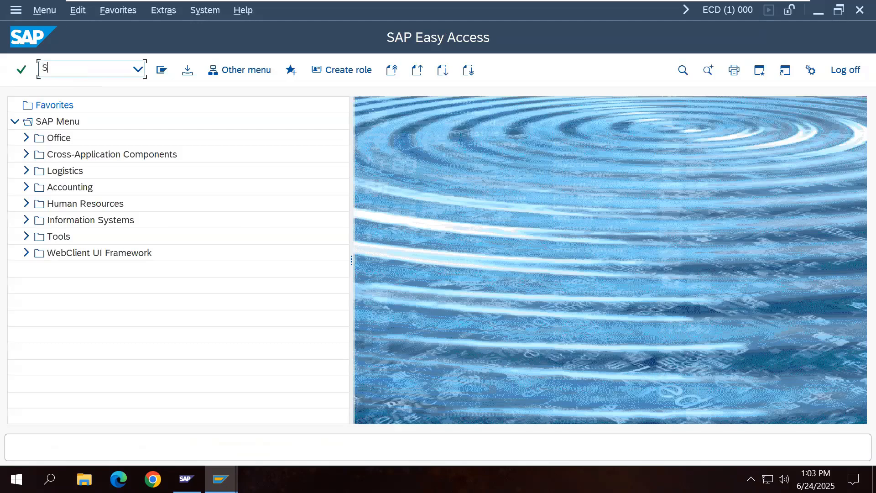
text(ICF)
key(Return)
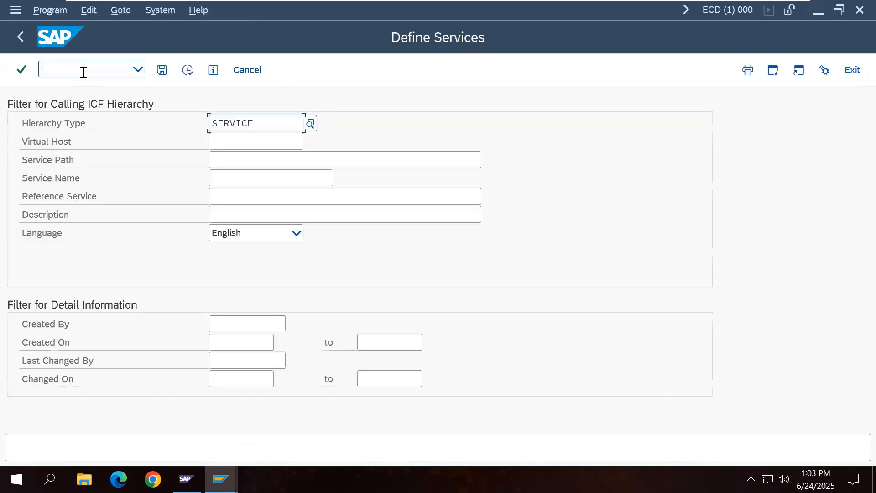
Step: List all SICF services and expand default_host > sap > bc down to nwbc
click(188, 70)
click(14, 273)
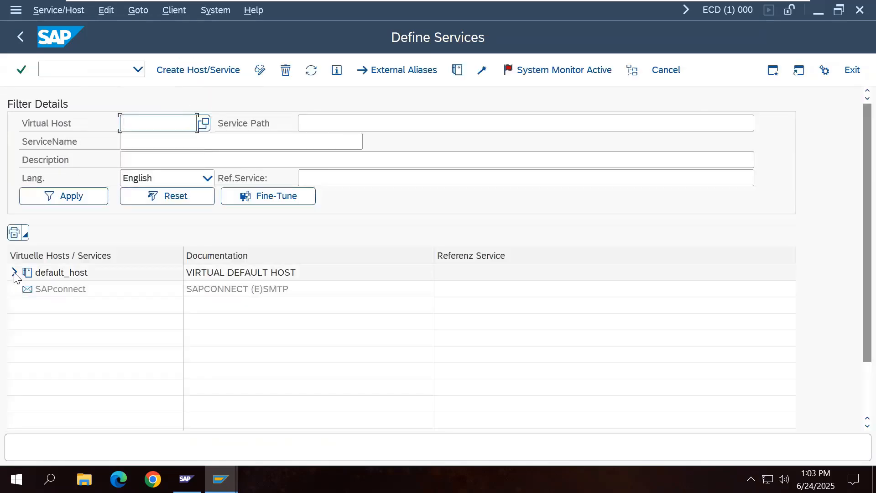
click(26, 289)
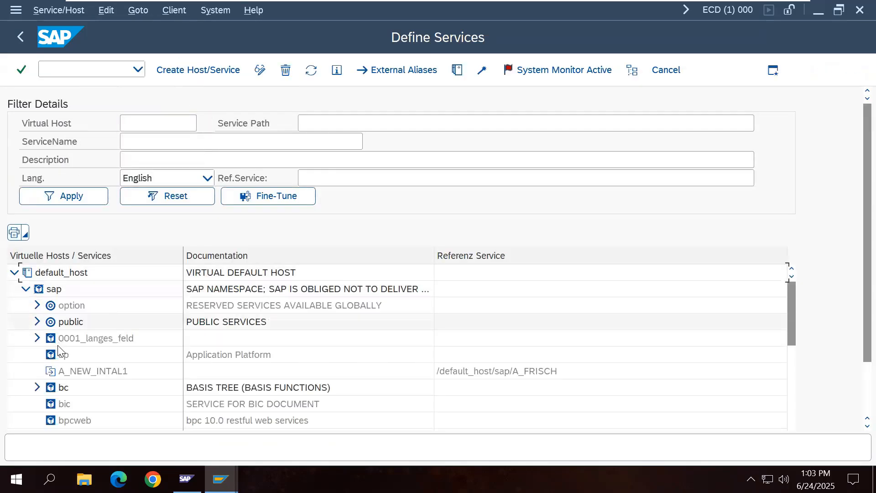
click(37, 387)
scroll(121, 383, down, 3)
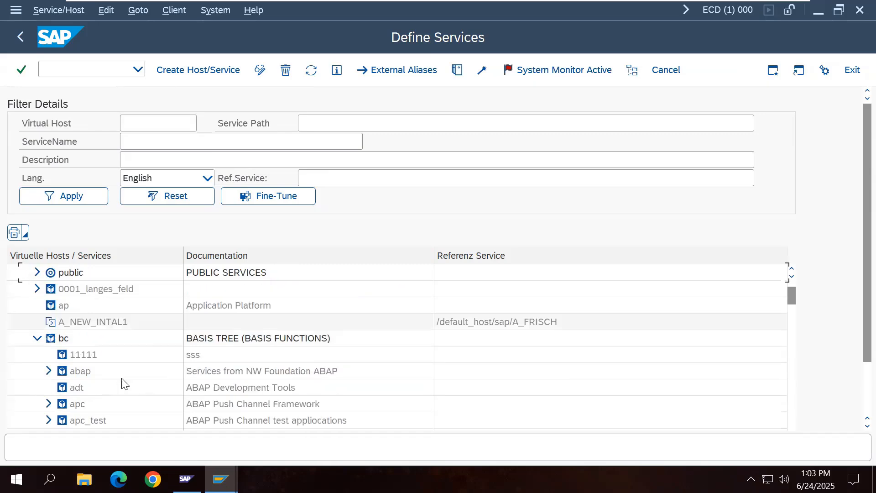
scroll(123, 384, down, 6)
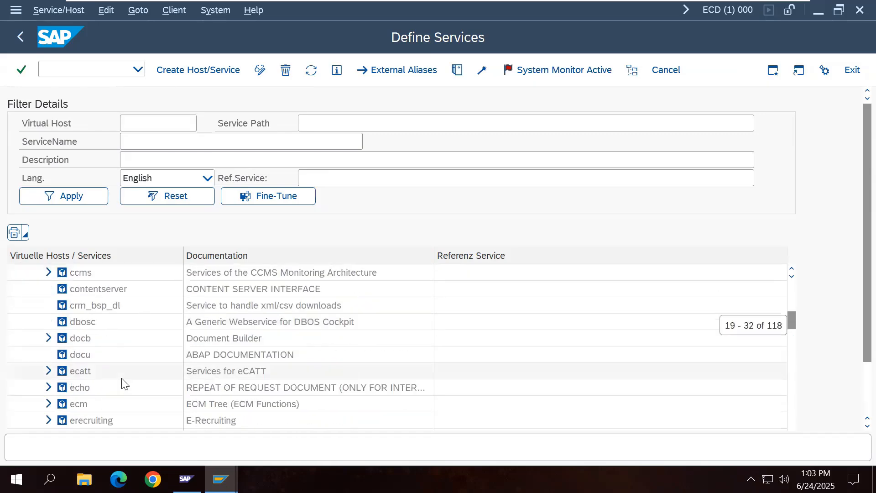
scroll(123, 384, down, 4)
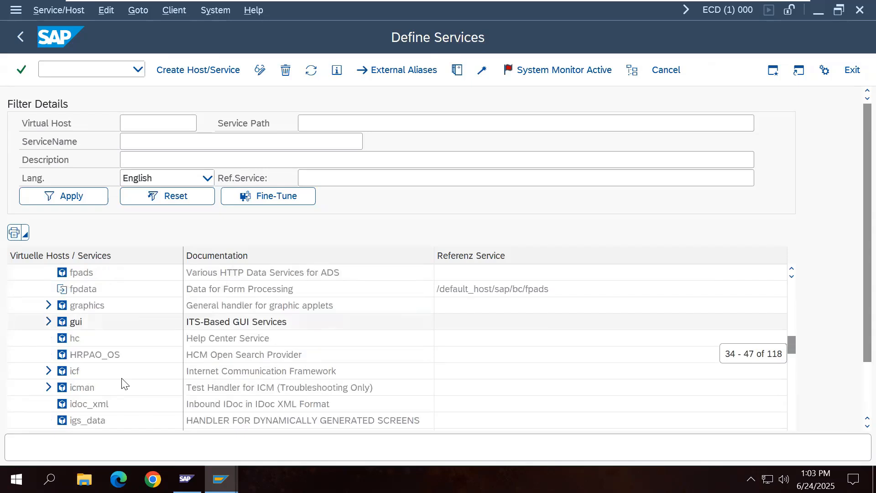
scroll(123, 383, down, 2)
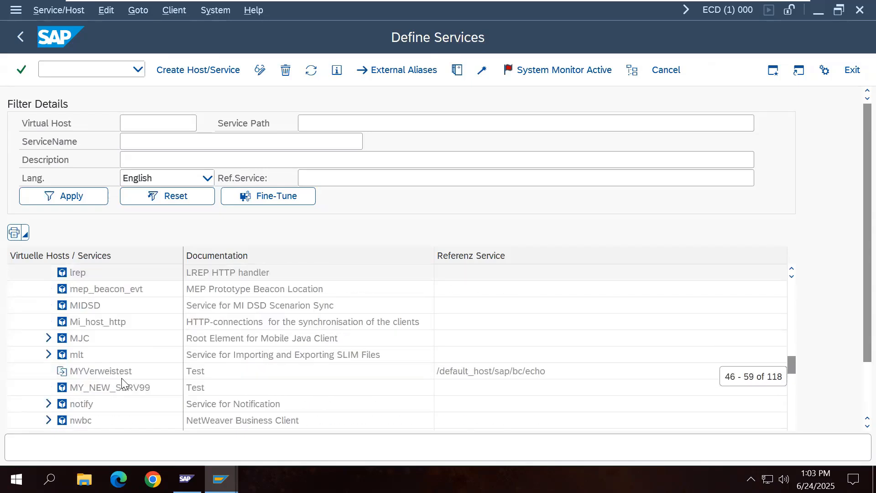
scroll(121, 378, down, 1)
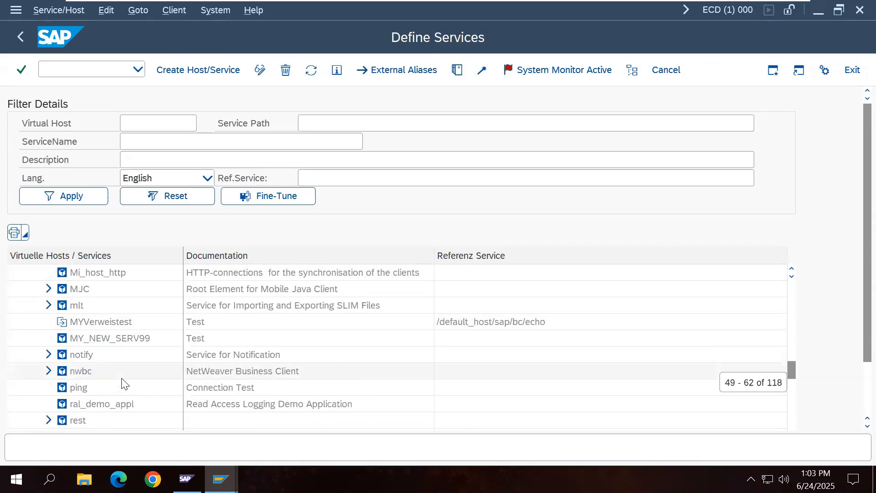
Step: Activate the nwbc service, confirm with Yes, and return to SAP Easy Access
right_click(83, 372)
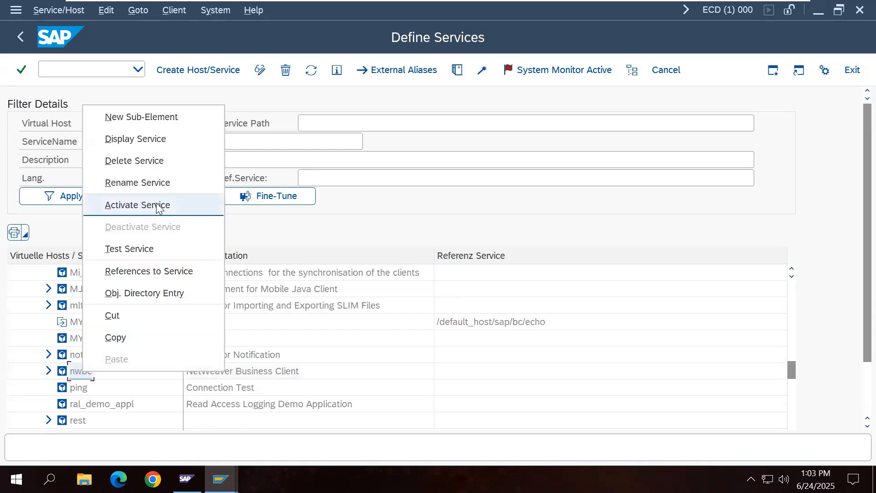
click(139, 205)
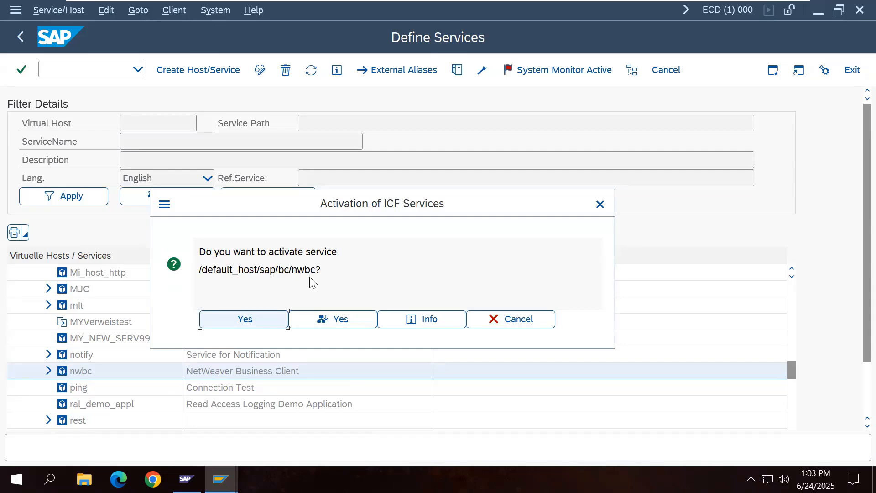
click(265, 321)
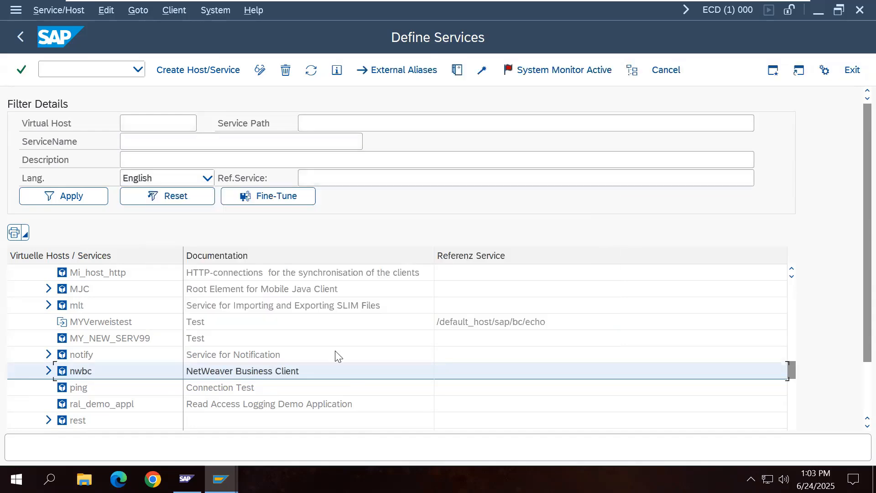
click(21, 37)
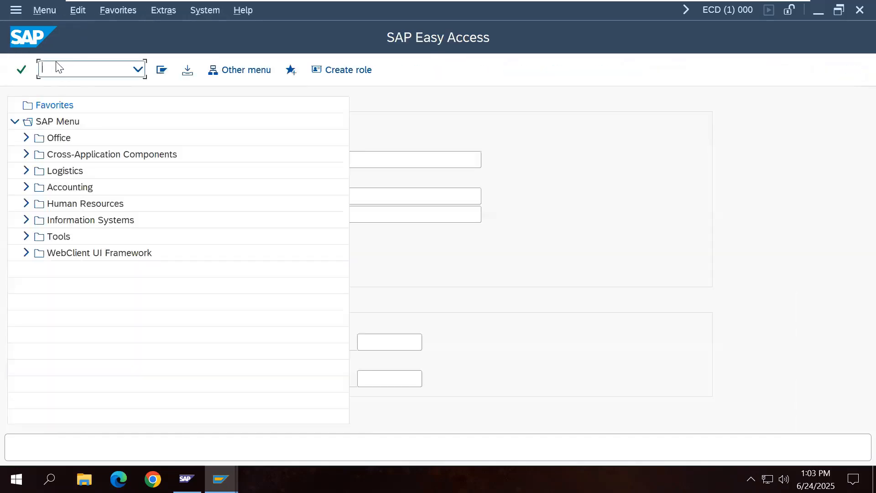
Step: Launch NWBC and continue past the certificate warning and the form resubmit prompt
text(NW)
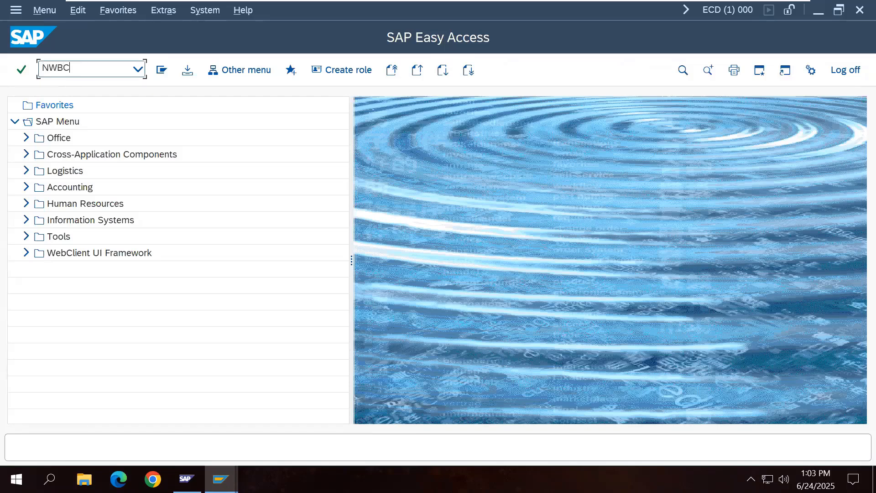
text(BC)
key(Return)
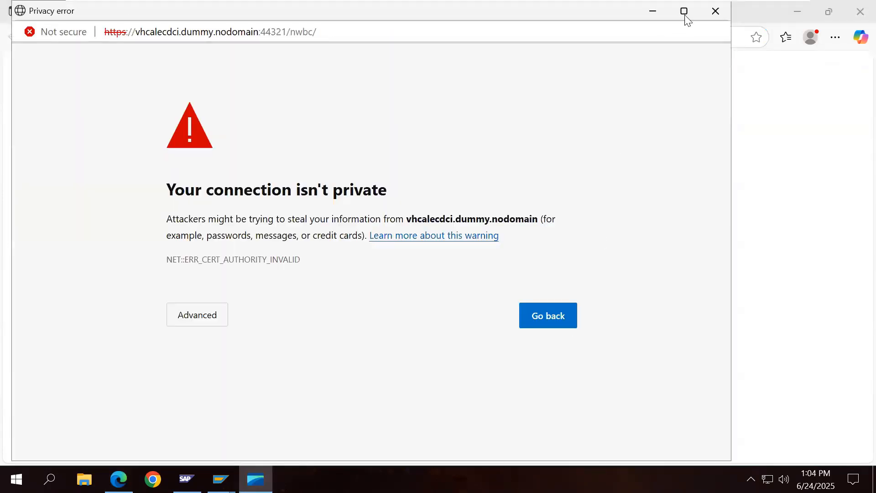
click(684, 12)
click(279, 313)
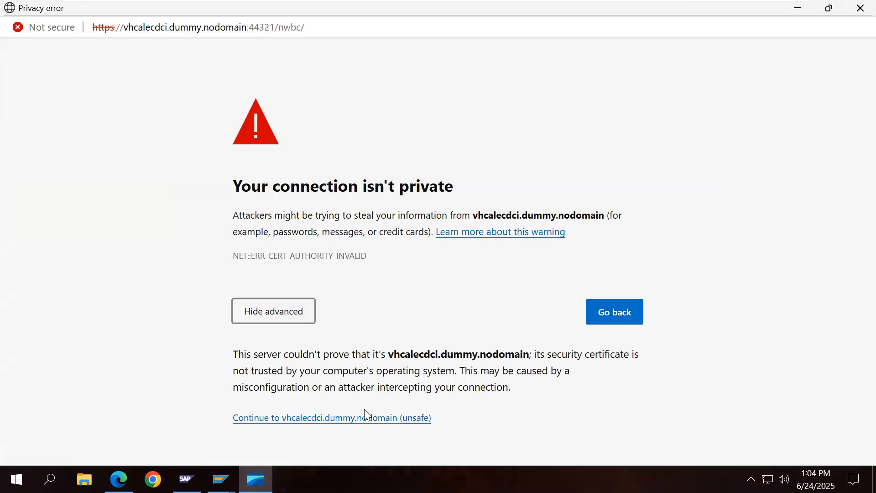
click(377, 418)
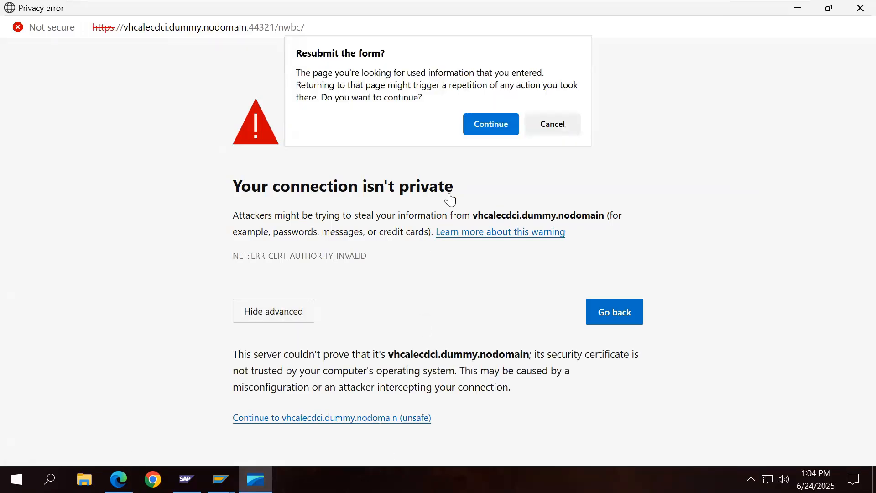
click(488, 124)
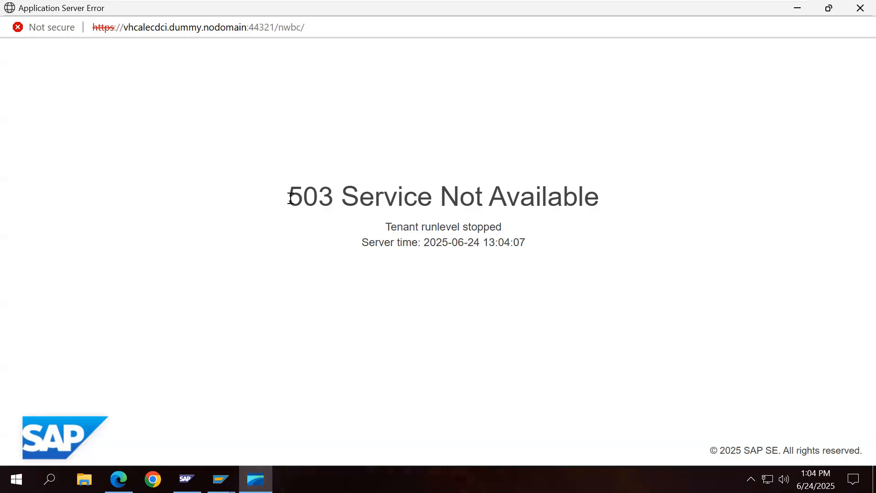
Step: Select the '503 Service Not Available' heading text on the error page
drag(288, 197, 631, 203)
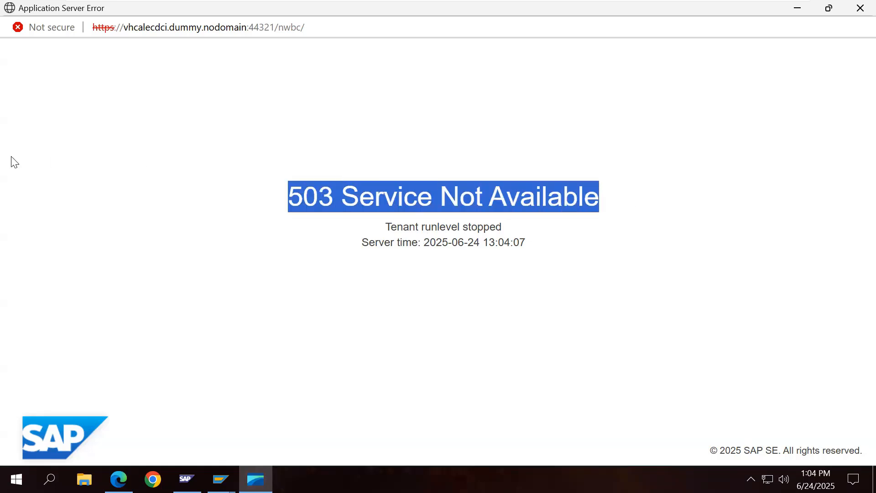
click(461, 297)
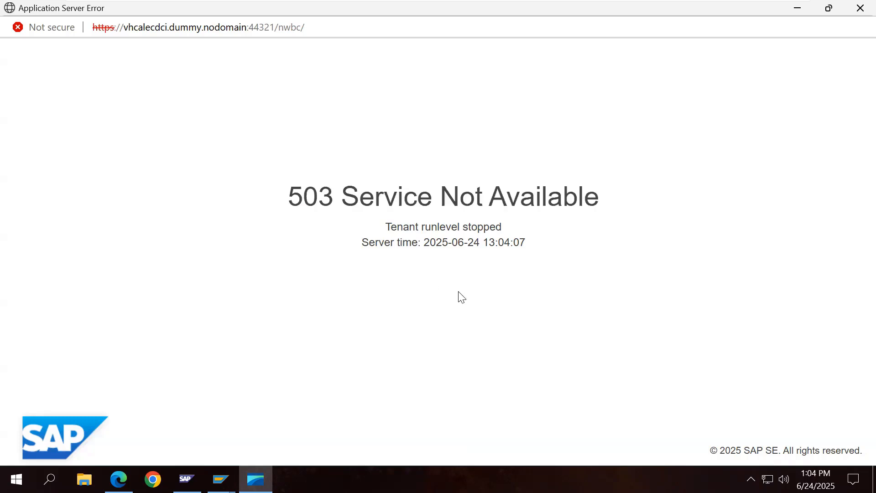
drag(288, 197, 621, 200)
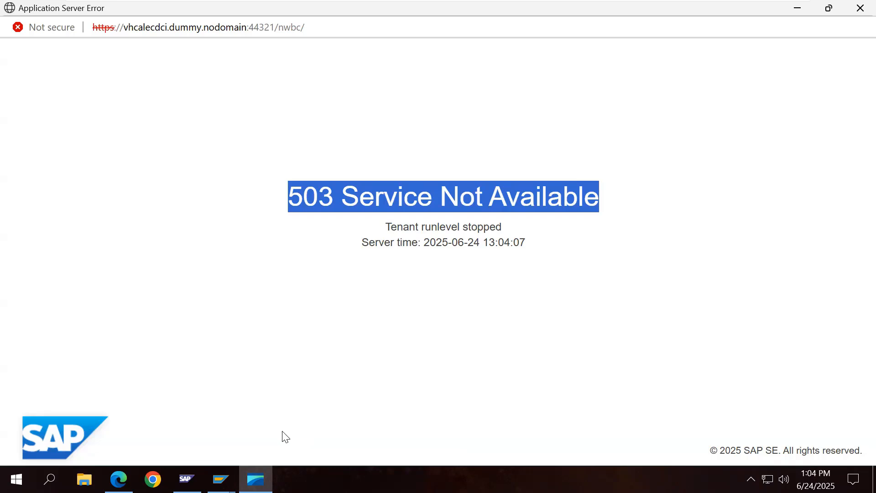
Step: Keep Edge (based on Chromium) as the SAP Logon browser control, then close the 503 windows
click(220, 478)
click(189, 451)
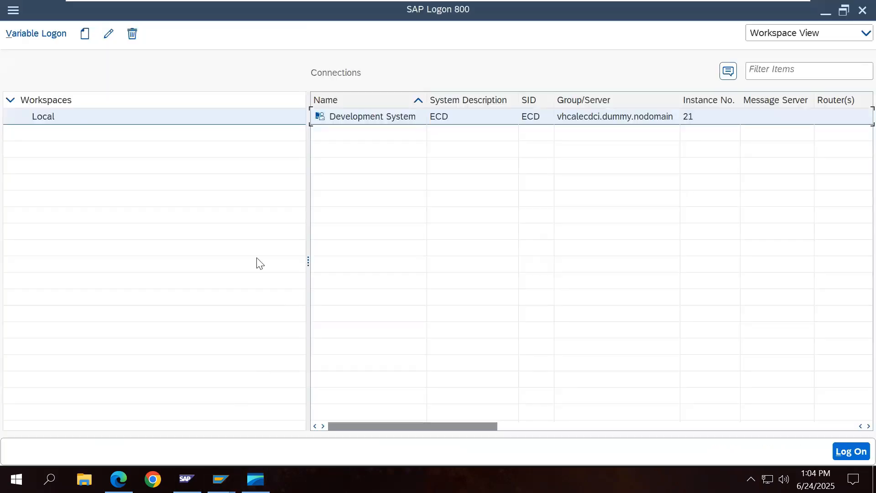
click(12, 18)
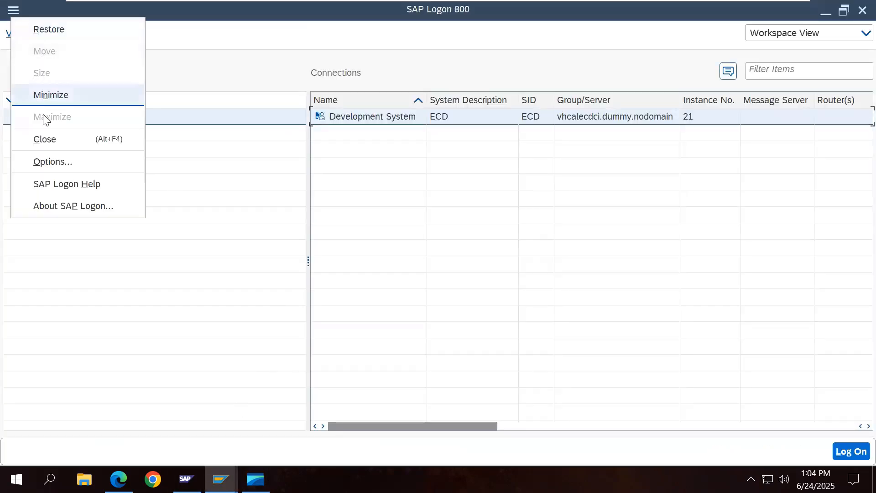
click(64, 161)
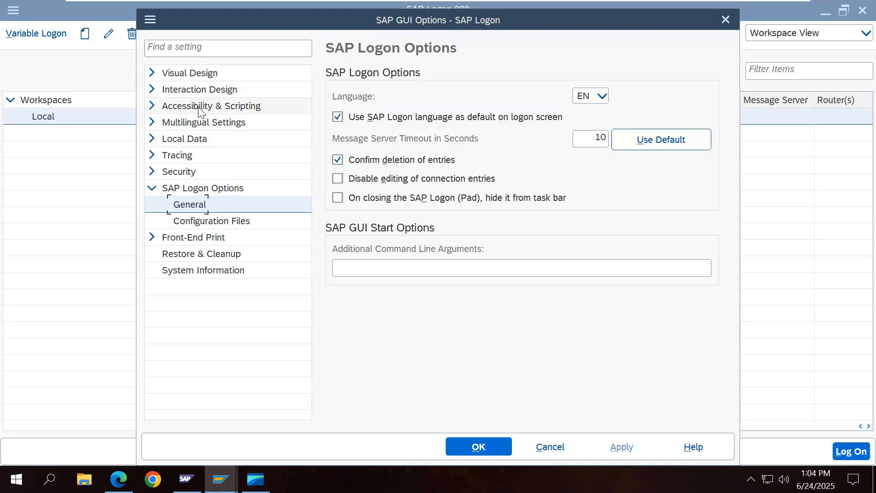
click(148, 91)
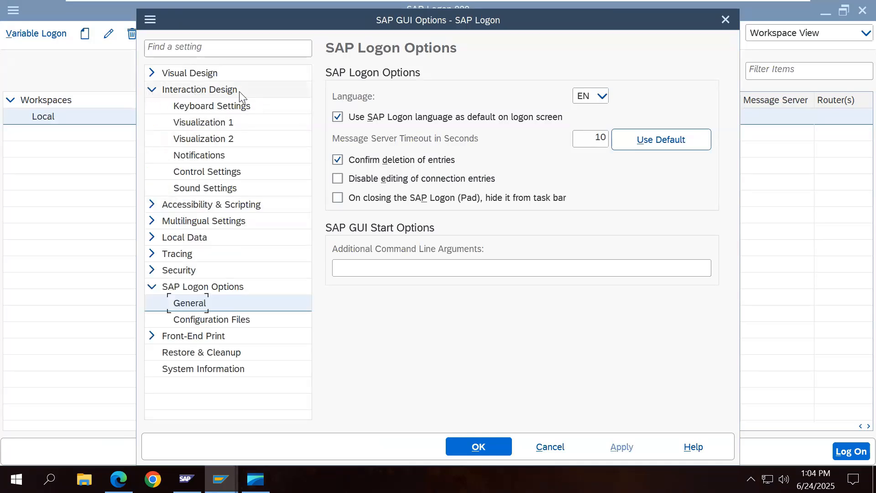
click(234, 172)
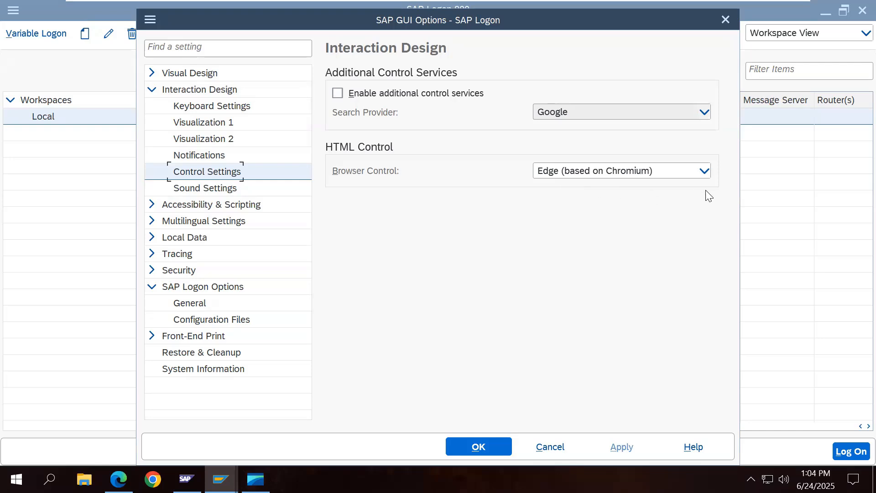
click(703, 173)
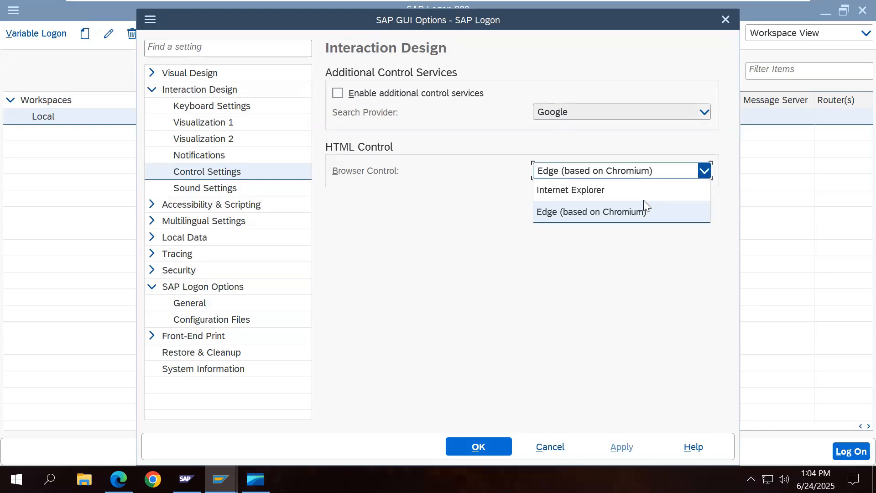
click(595, 306)
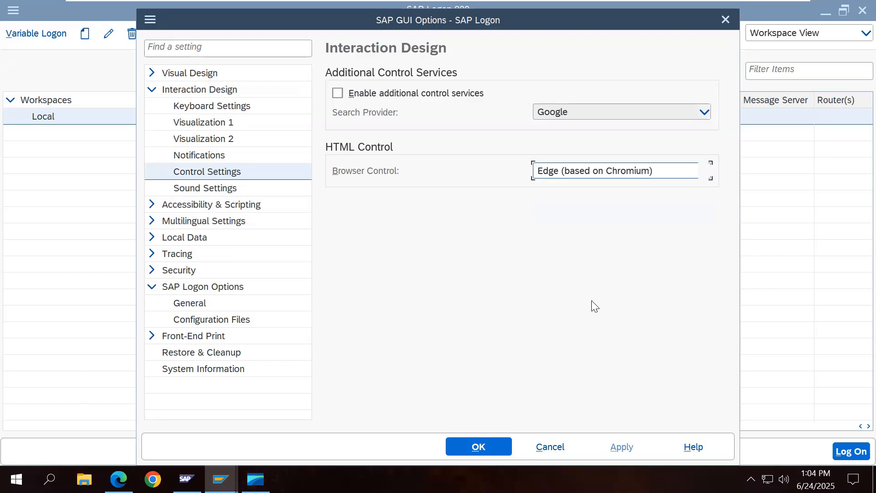
click(489, 440)
click(856, 13)
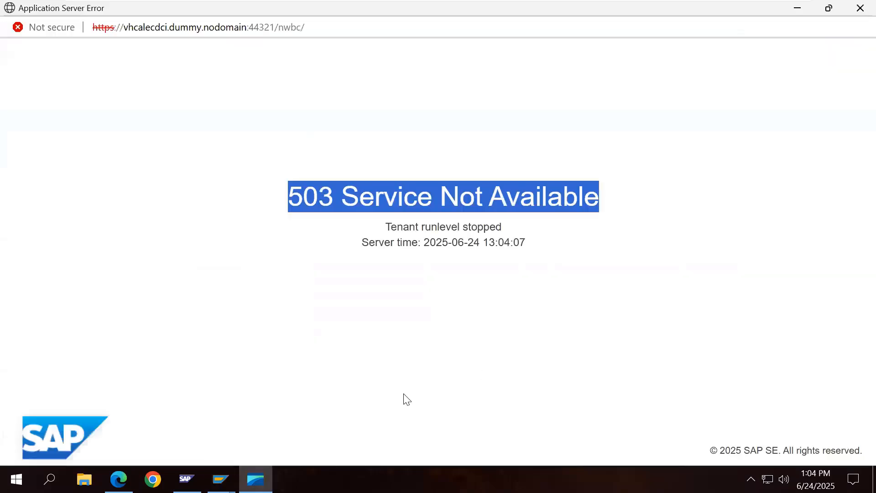
click(855, 12)
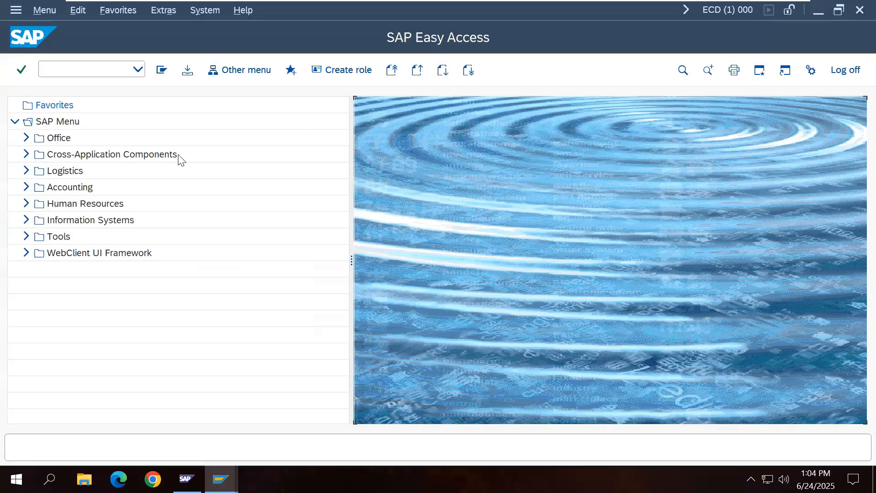
Step: Add item 11 'Create Client 100 (SCC4)' to the Word notes with SCC4 in bold
click(95, 69)
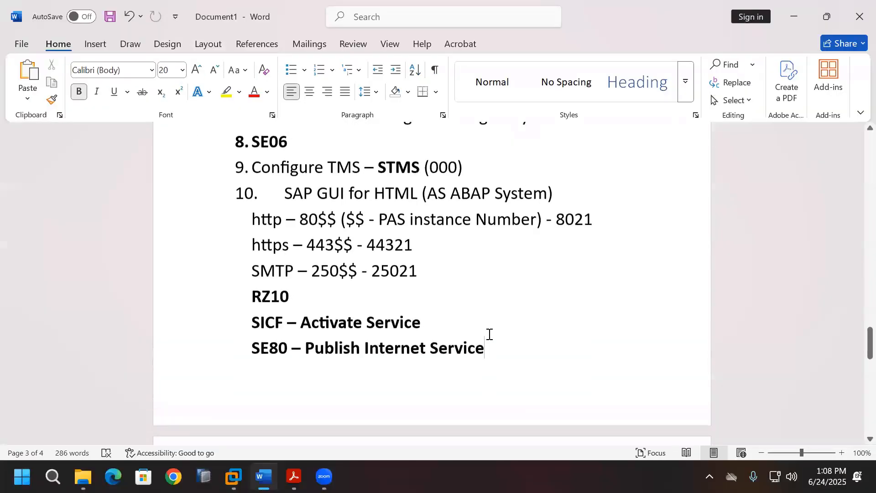
scroll(489, 334, down, 3)
click(472, 347)
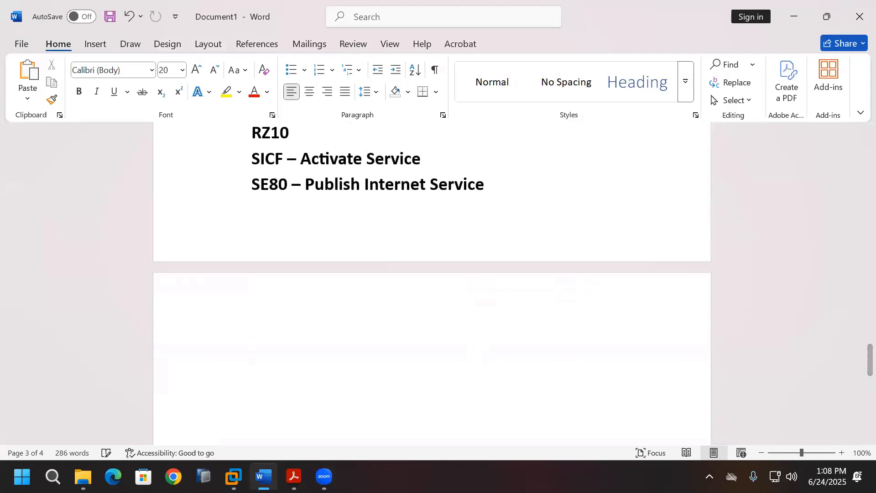
text(11. )
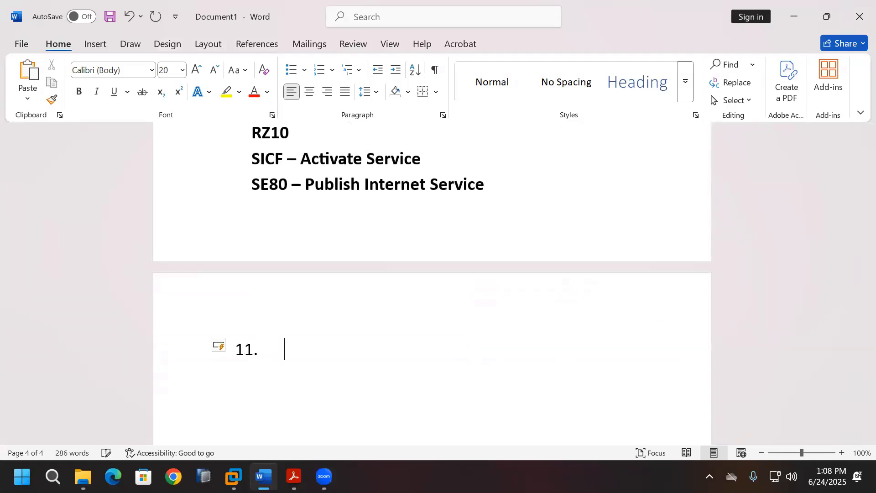
text(Crea)
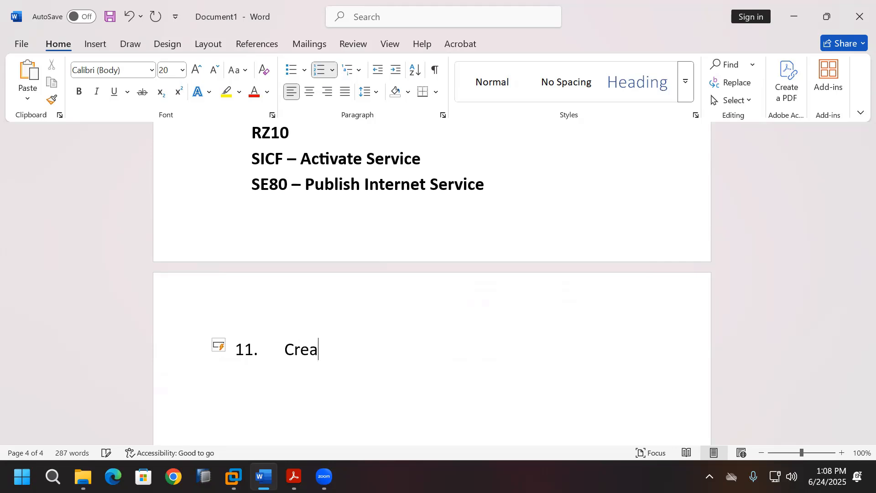
text(te Client 100)
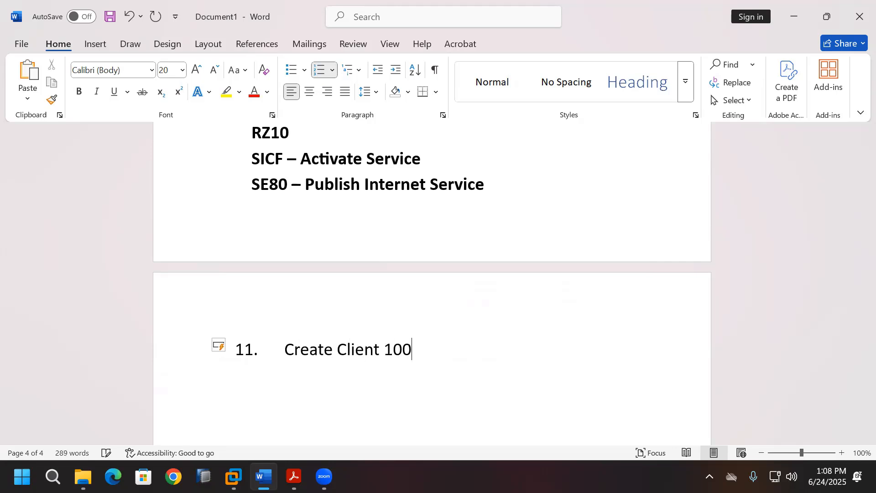
key(Return)
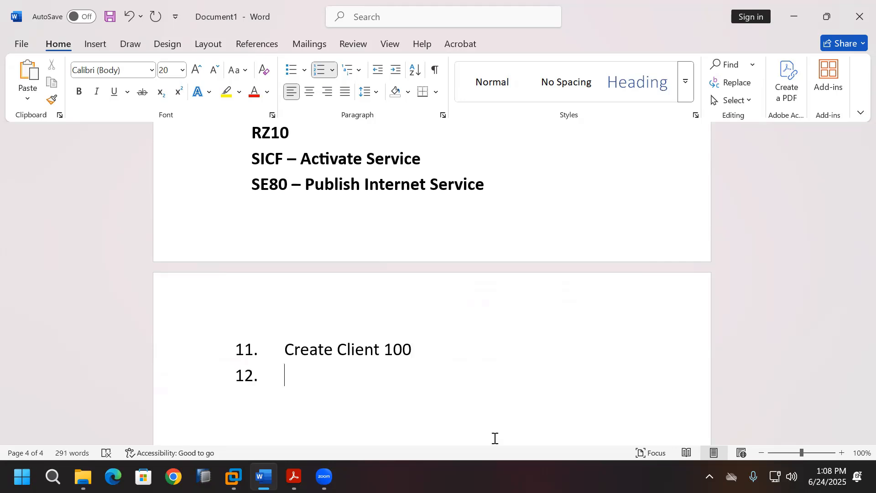
click(430, 346)
key(BackSpace)
text((SCC4)
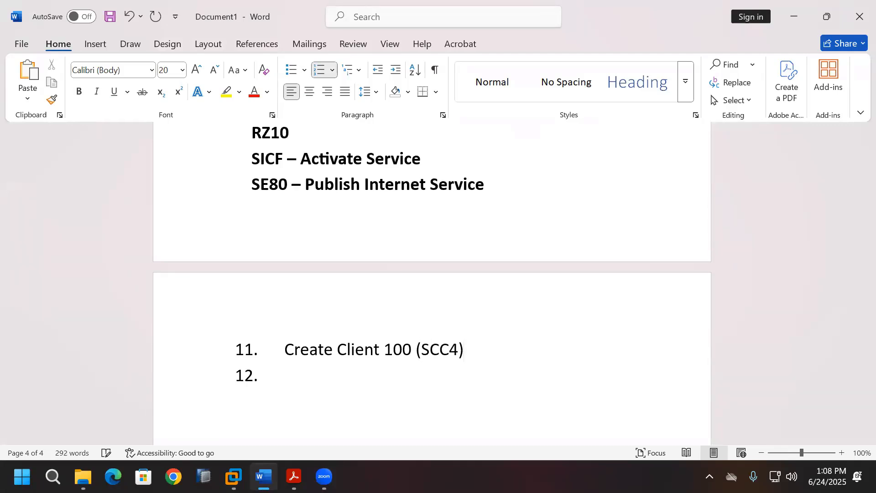
double_click(433, 350)
click(79, 91)
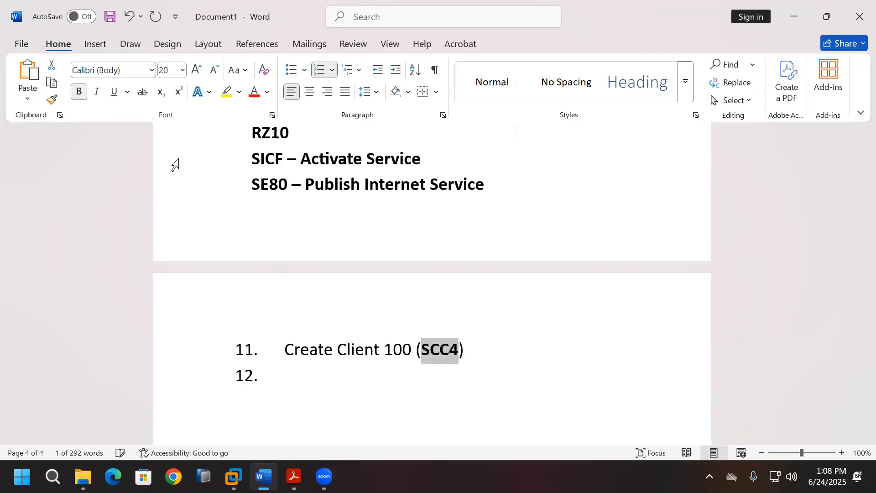
click(234, 476)
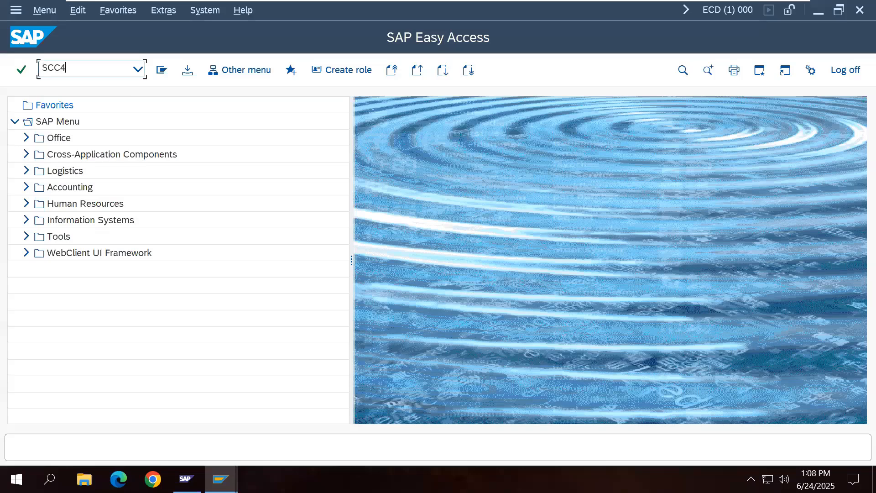
Step: Run SCC4 and review existing clients 000 and 001 (SAP SE, Walldorf)
text(SCC4)
key(Return)
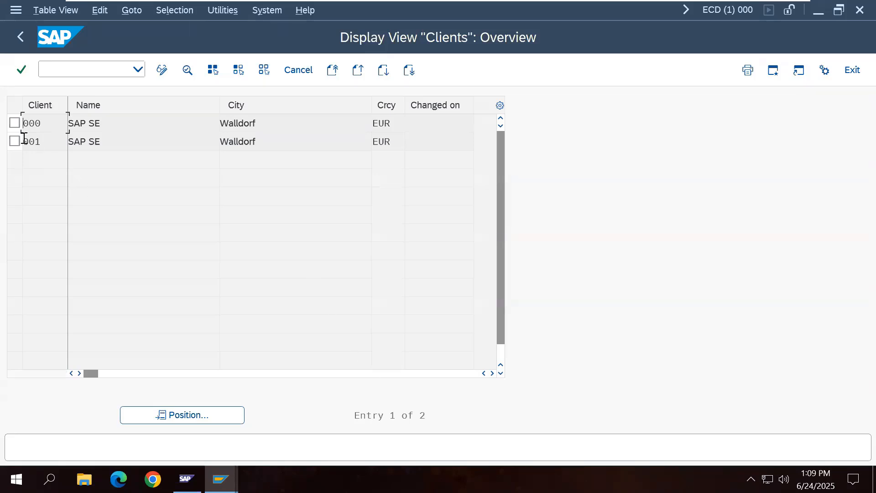
drag(24, 138, 41, 141)
drag(221, 142, 258, 143)
click(258, 144)
Step: Switch SCC4 to change mode and add client 100 named SAP SE in Walldorf
click(162, 70)
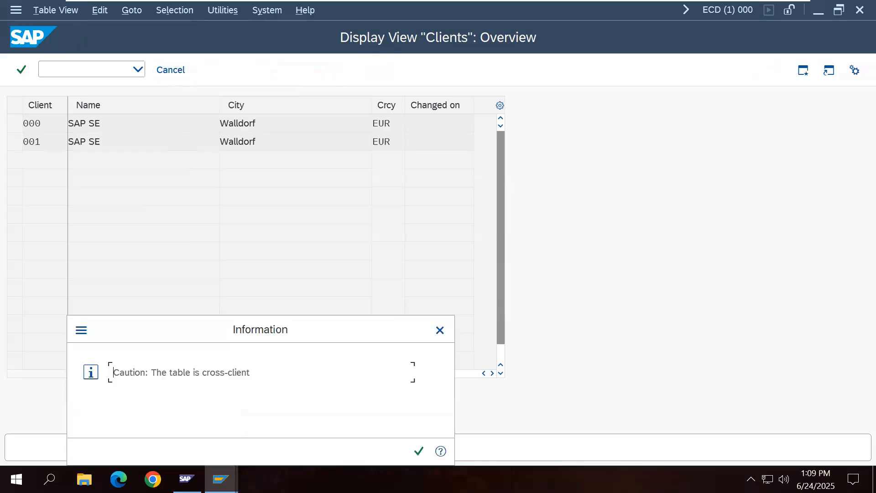
click(419, 450)
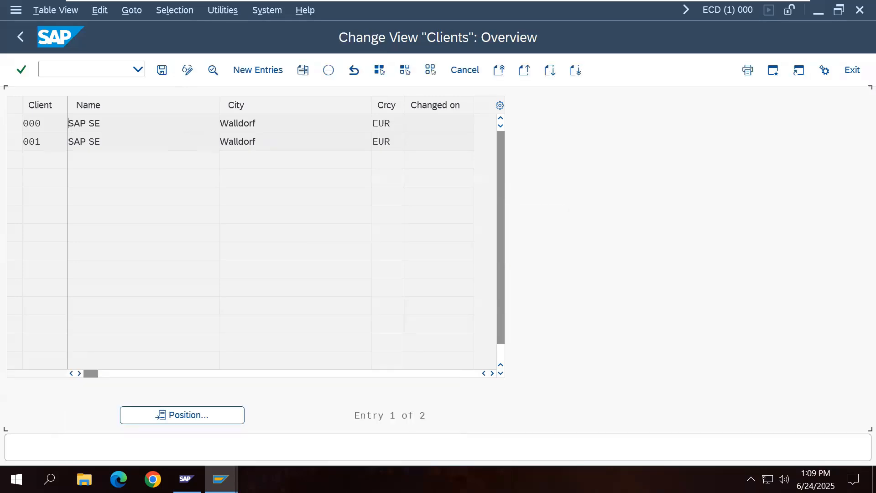
click(257, 70)
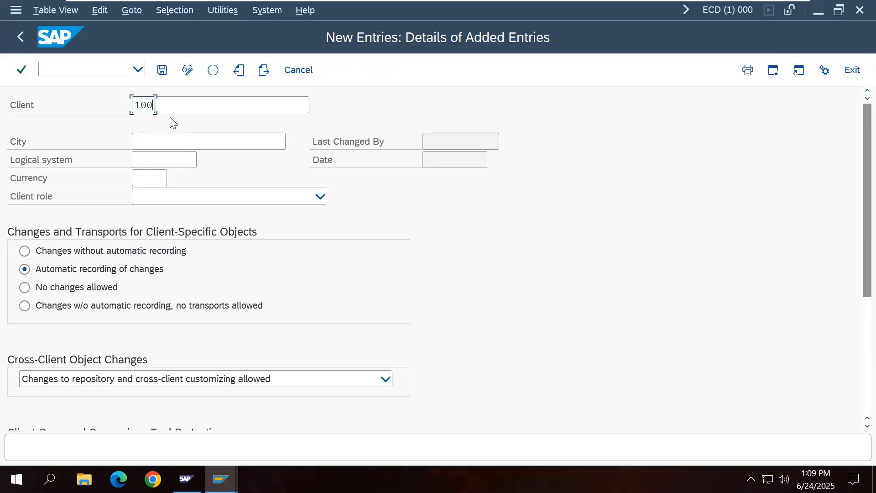
click(206, 105)
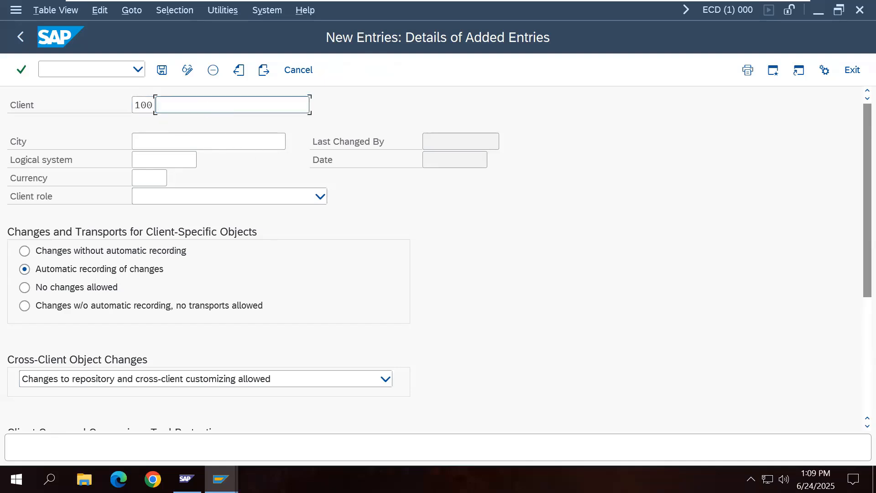
text(SAP SE)
click(190, 143)
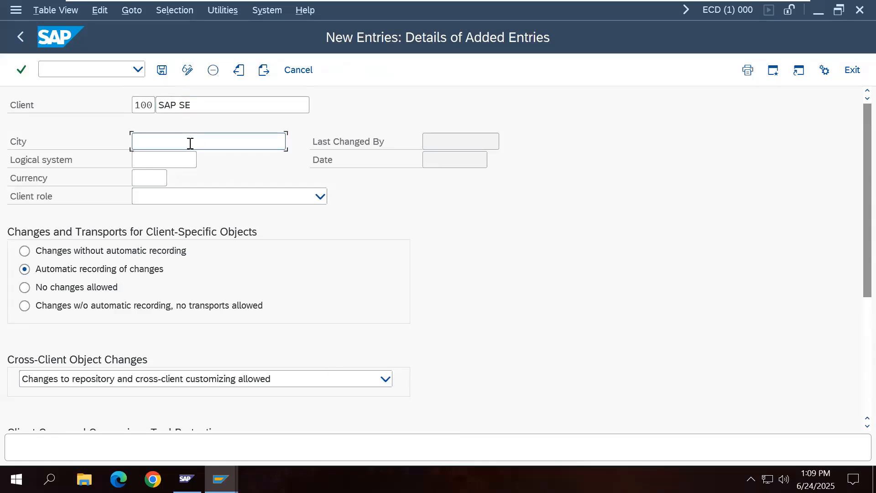
text(Walldorf)
Step: Give client 100 currency INR and the Customizing role, then save it
click(161, 179)
key(F4)
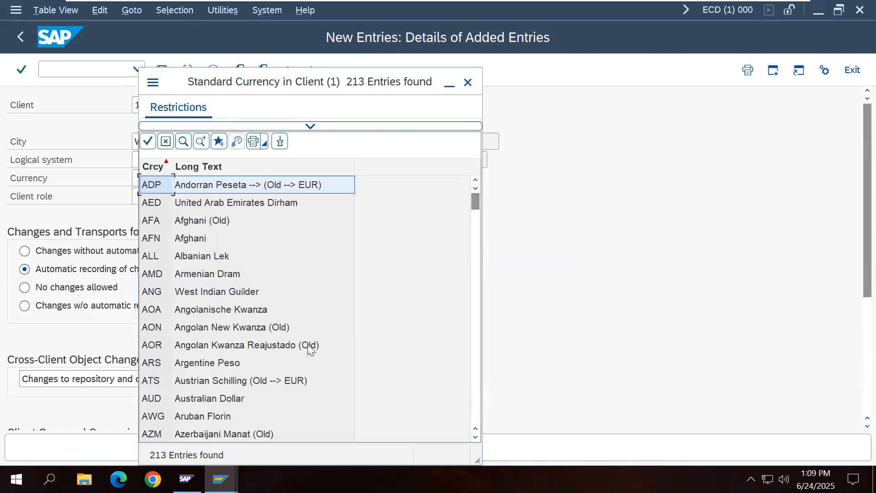
scroll(305, 334, down, 10)
scroll(305, 334, down, 14)
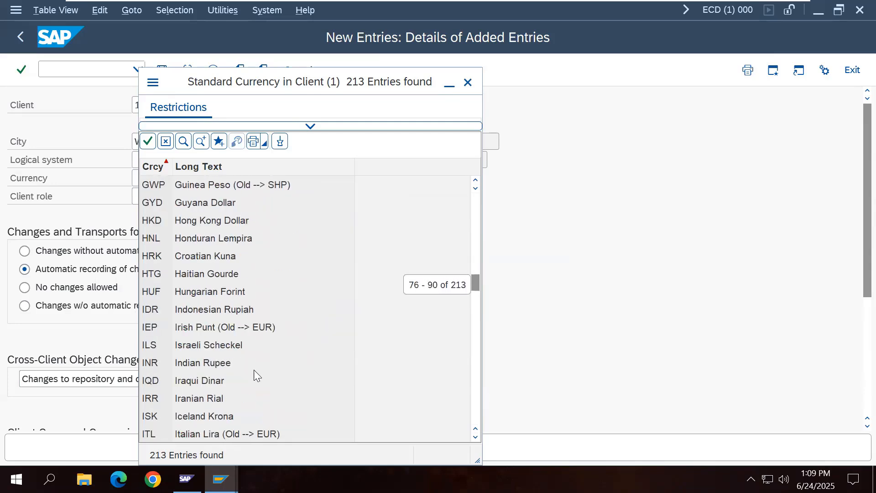
double_click(224, 362)
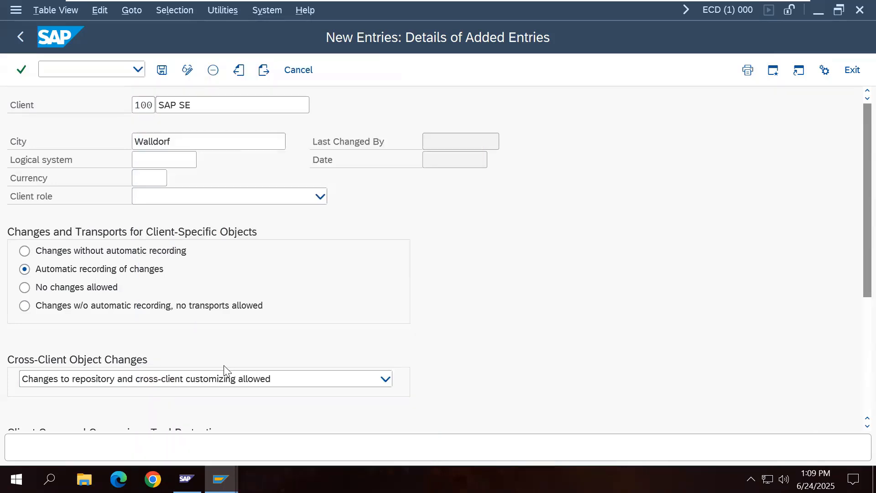
click(321, 197)
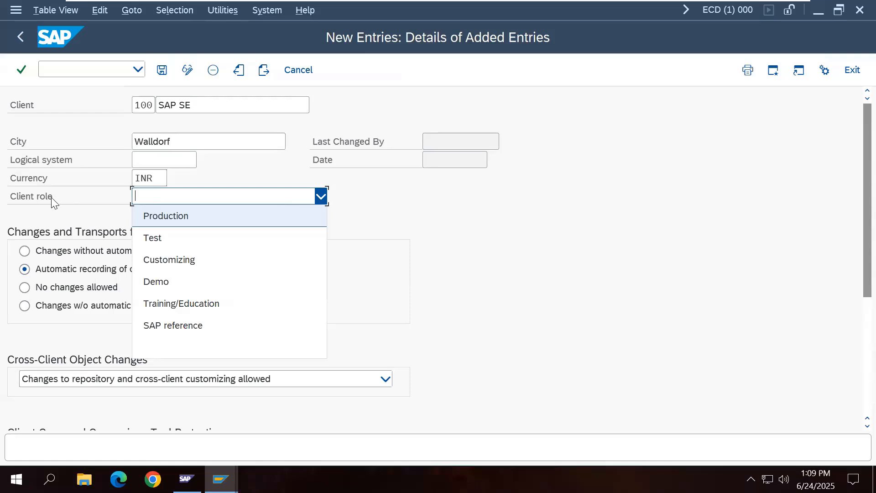
click(200, 260)
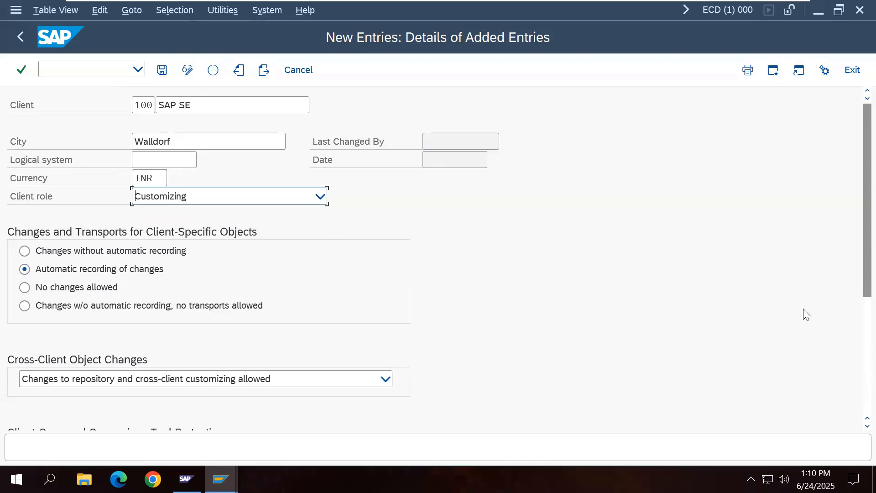
drag(856, 290, 856, 411)
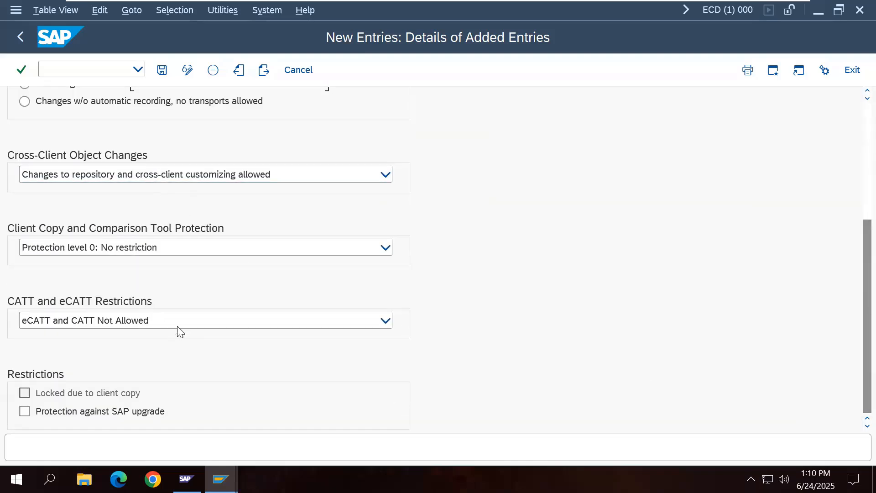
drag(855, 313, 810, 148)
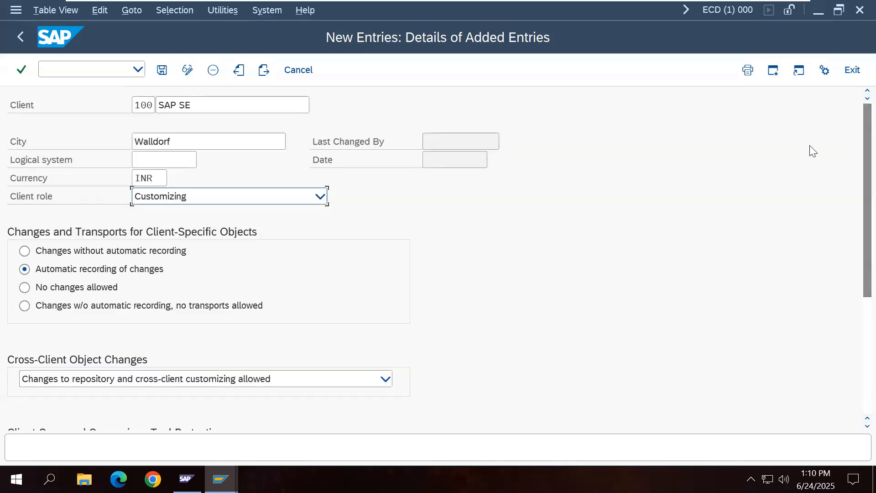
click(162, 70)
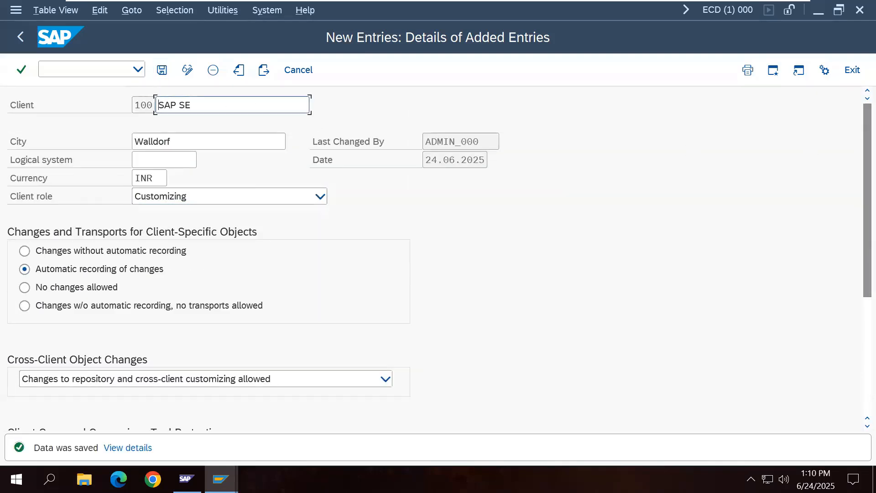
Step: Open a Development System logon with client 100 entered, then return to the Word notes
click(21, 37)
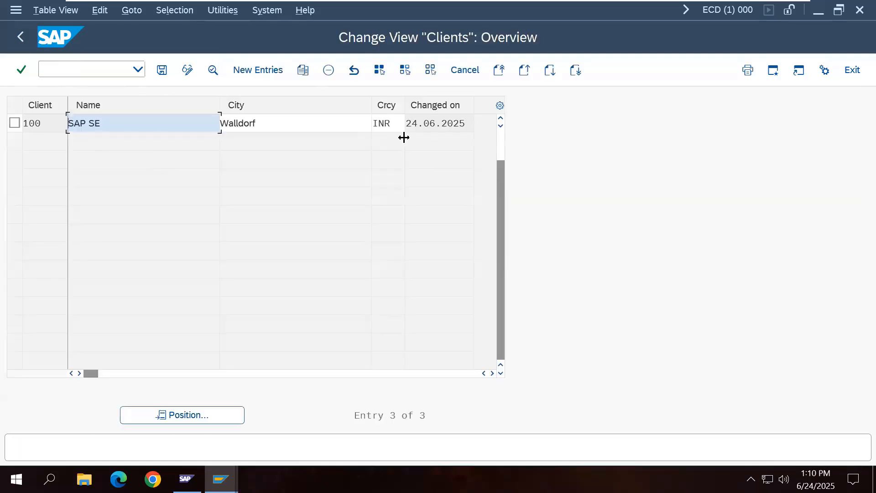
click(21, 38)
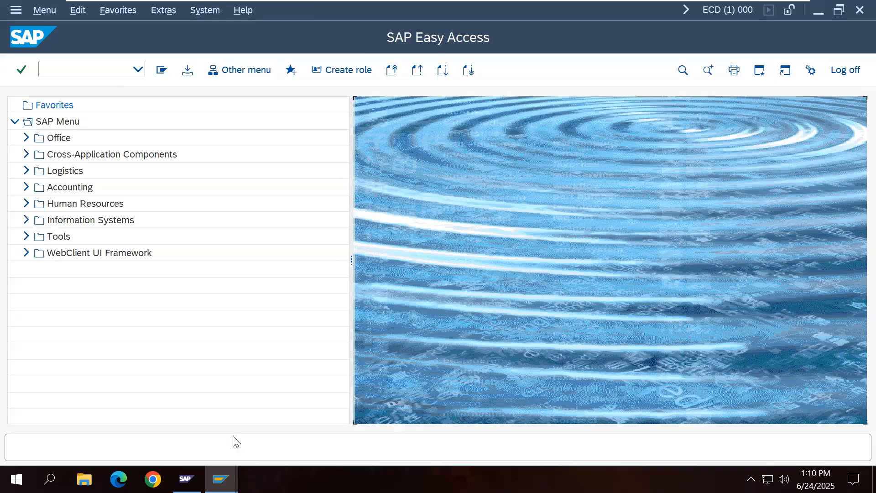
mouse_move(220, 479)
click(170, 429)
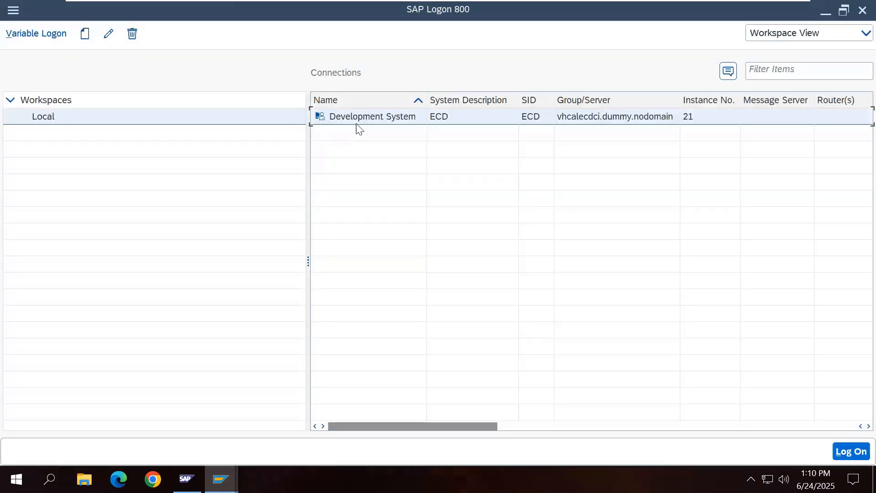
double_click(359, 119)
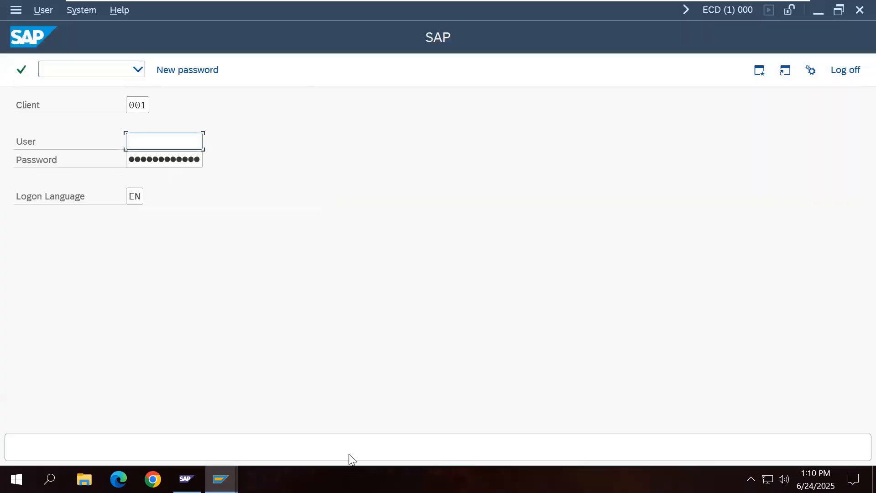
drag(147, 104, 123, 117)
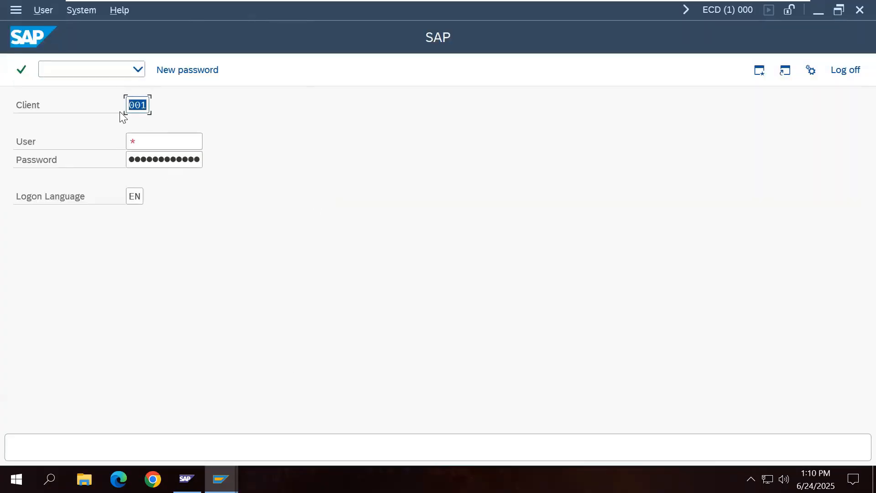
text(100)
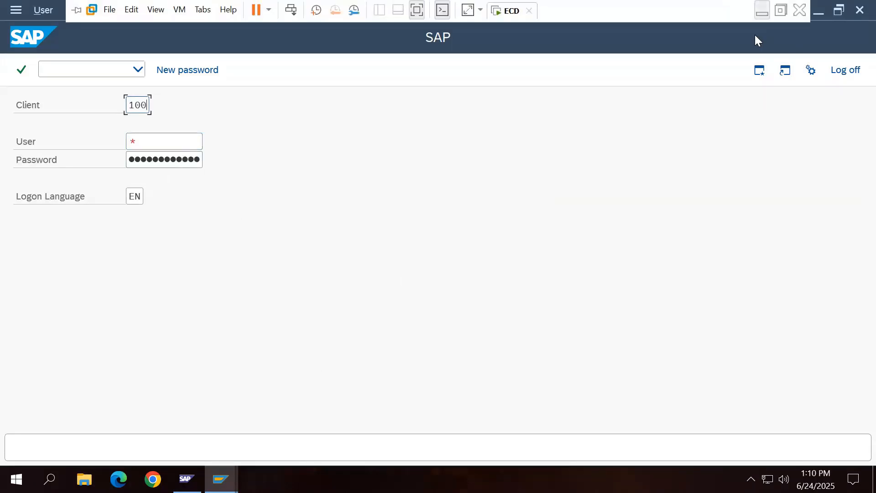
click(762, 10)
click(359, 374)
Step: Under heading 11, note that the new client has no users or user master data, correcting 'ther' and 'dataa'
key(BackSpace)
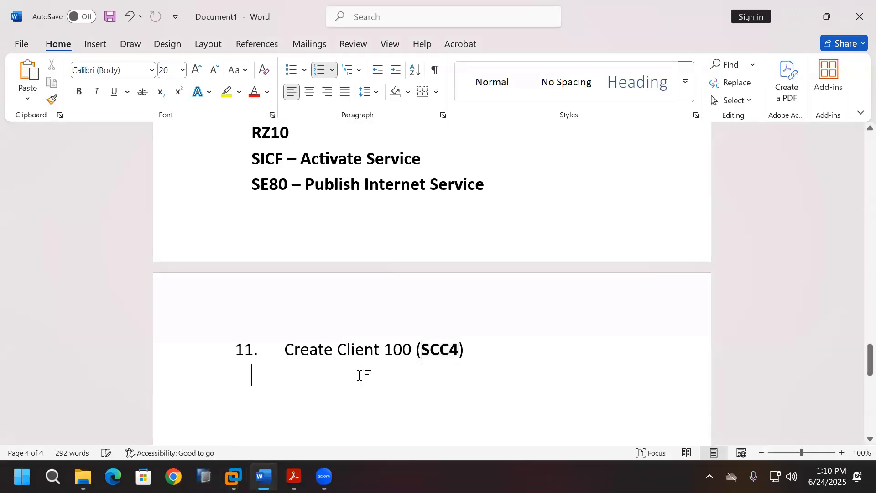
text(I crea)
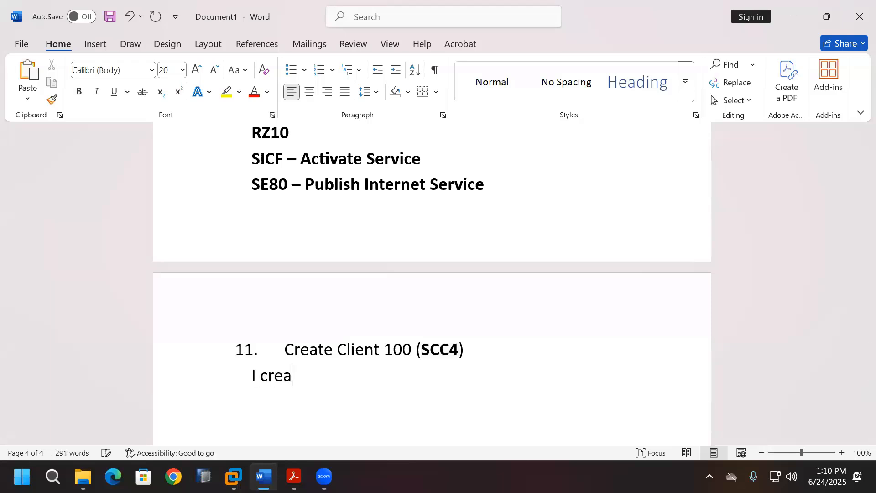
text(te only client,)
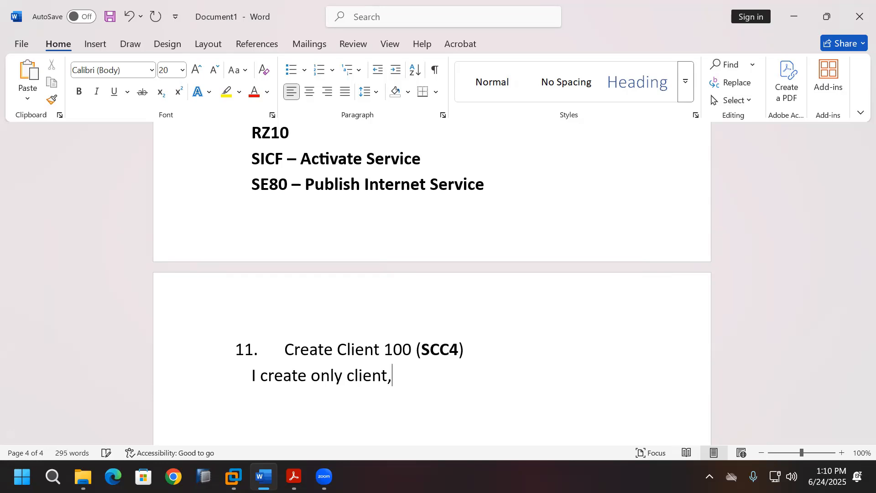
text( in that cl)
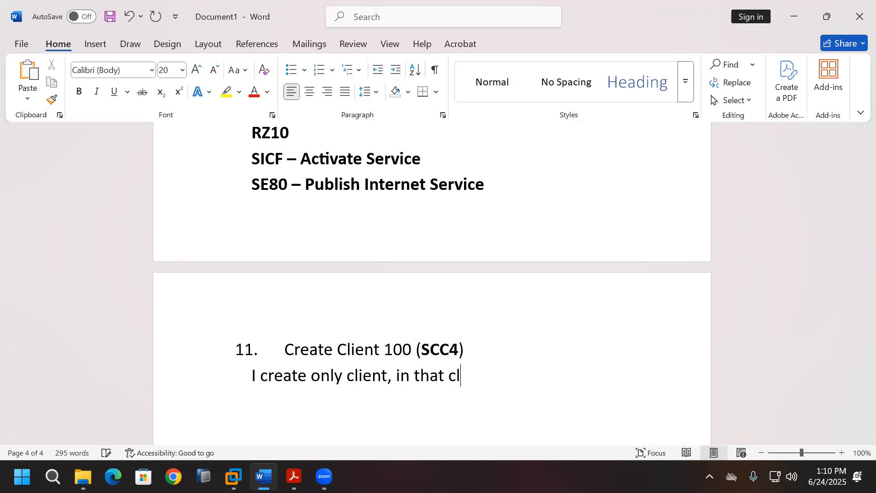
text(ient there )
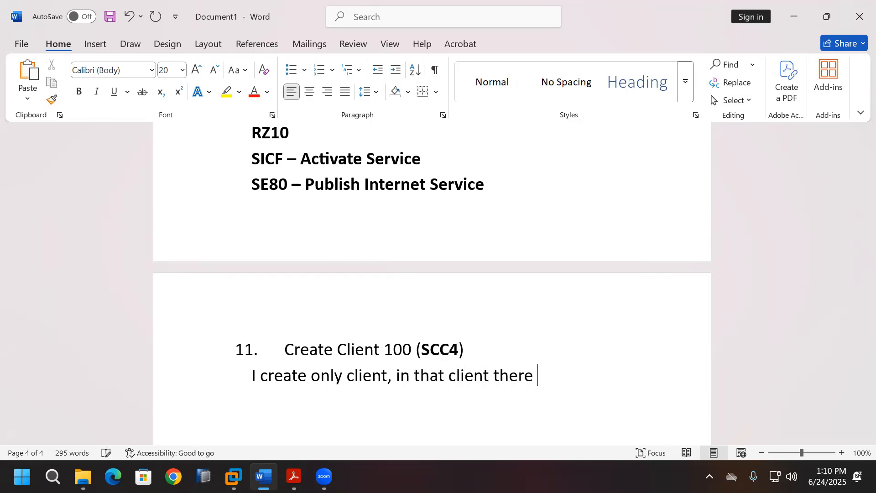
text(is no users, t)
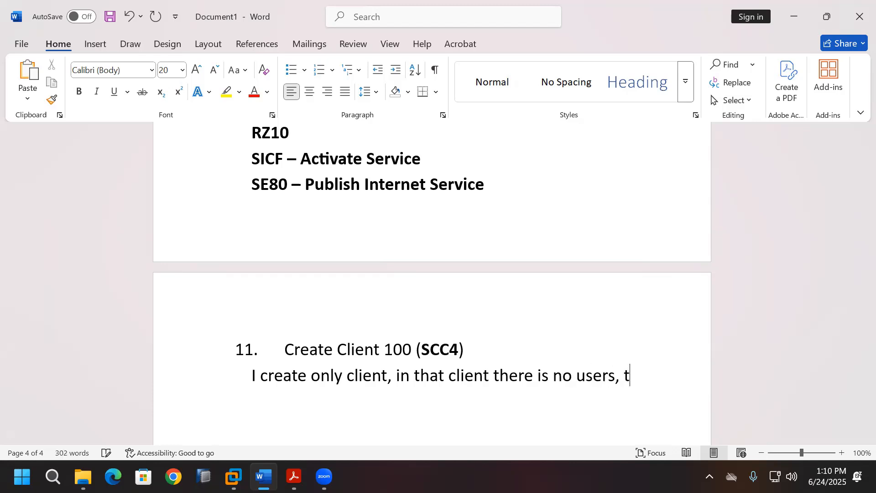
text(her is no )
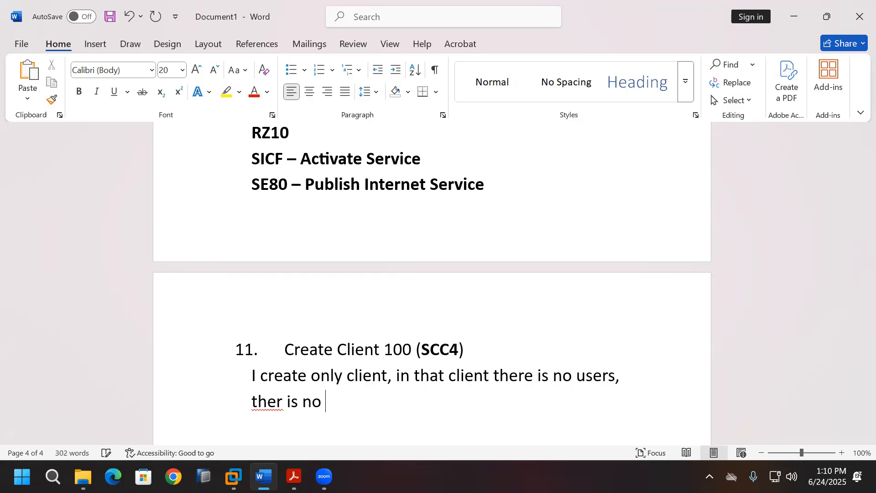
text(user master)
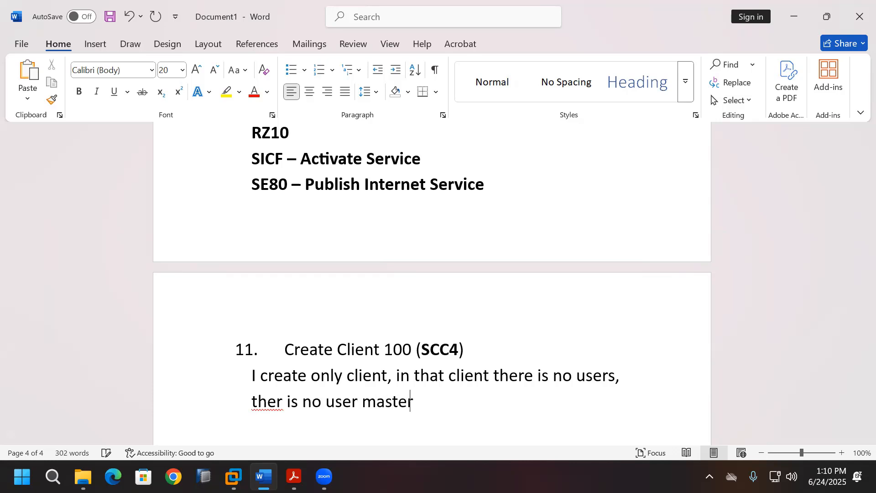
text( dataa)
click(283, 403)
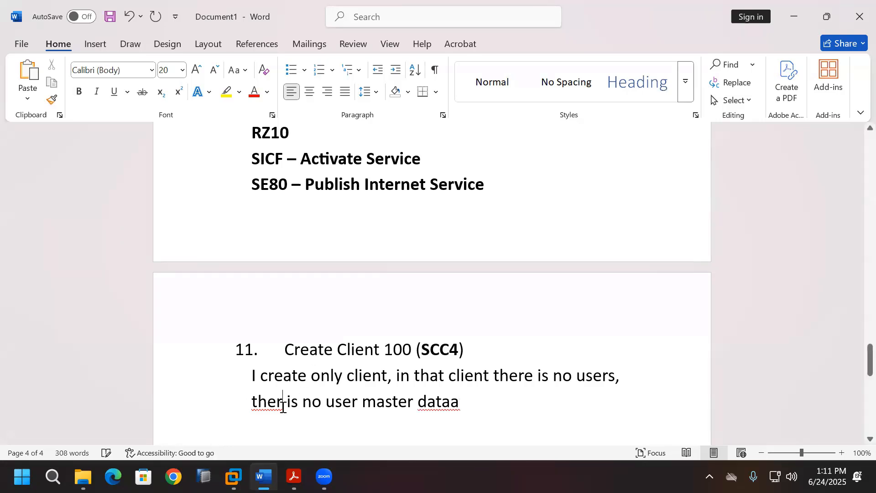
text(e)
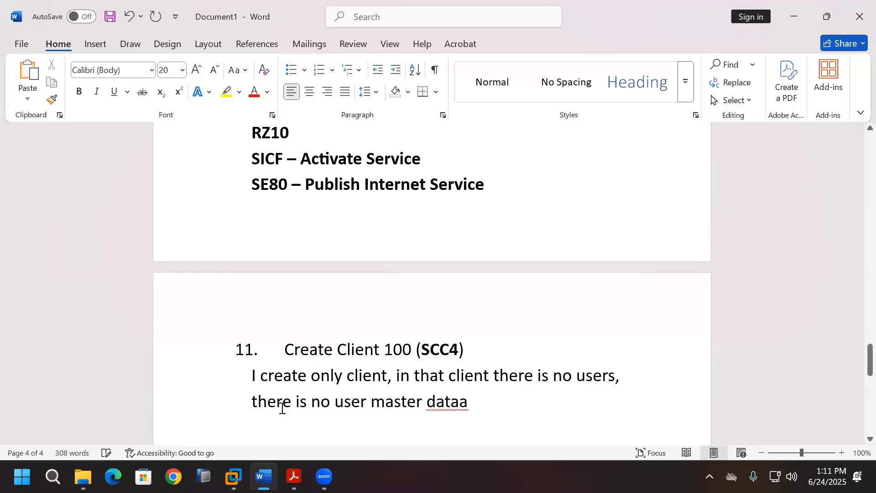
click(475, 405)
key(BackSpace)
Step: On the client 100 SAP logon, choose user SAP* from the history list and go to the password field
click(234, 477)
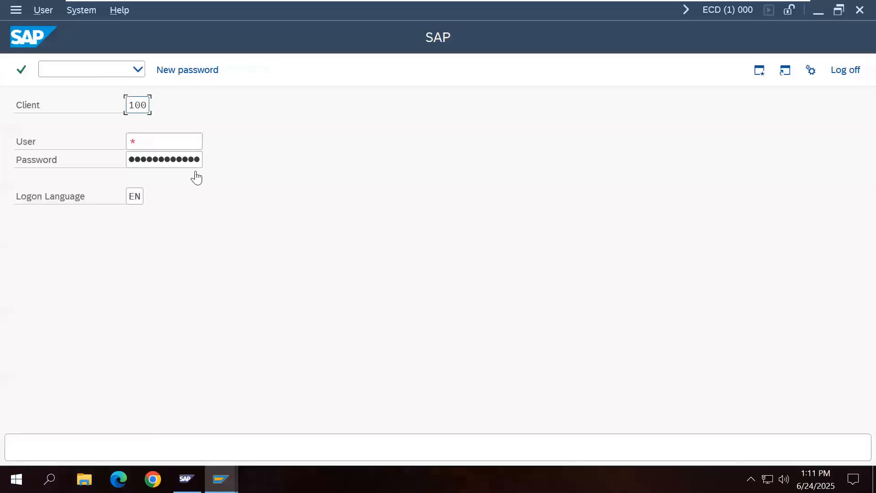
click(180, 140)
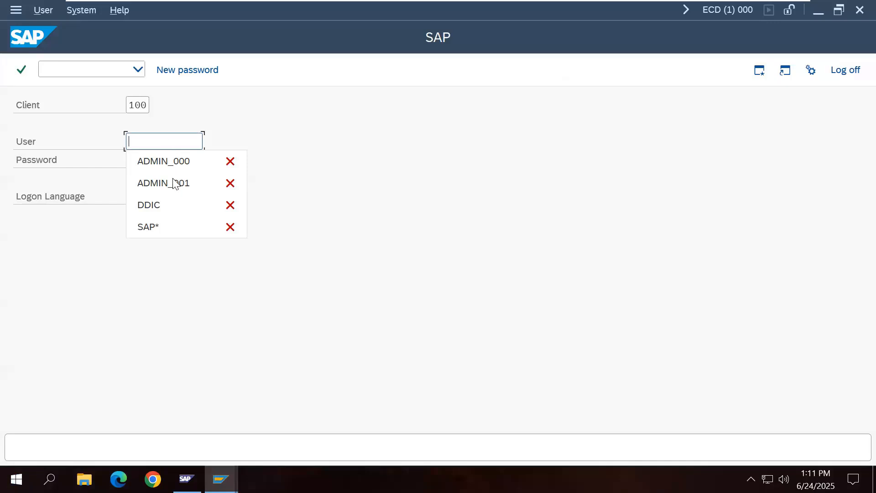
click(173, 226)
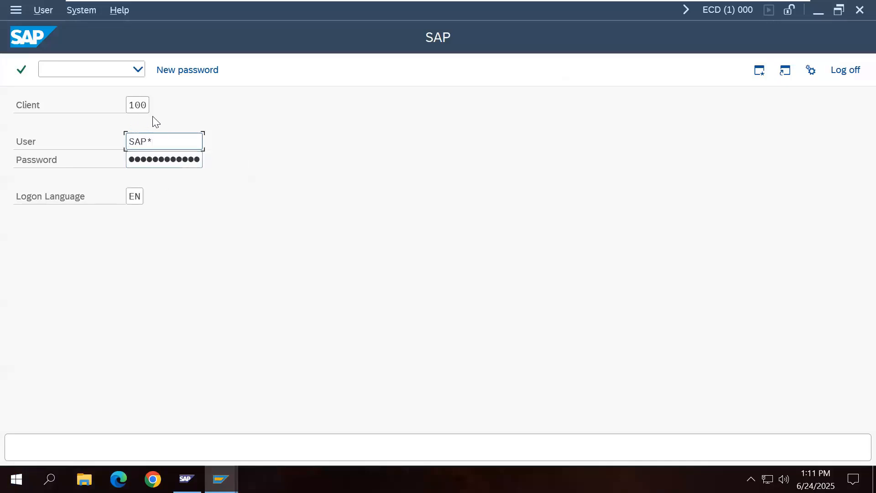
click(171, 162)
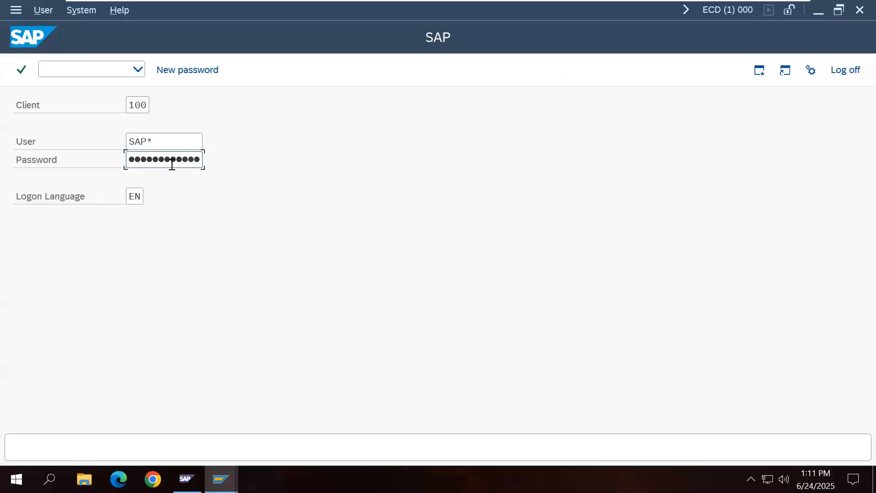
mouse_move(694, 5)
click(759, 6)
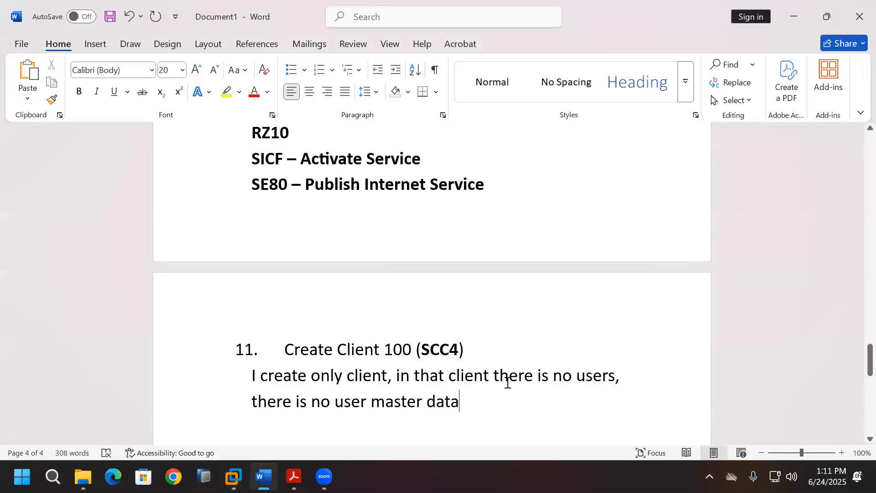
key(Return)
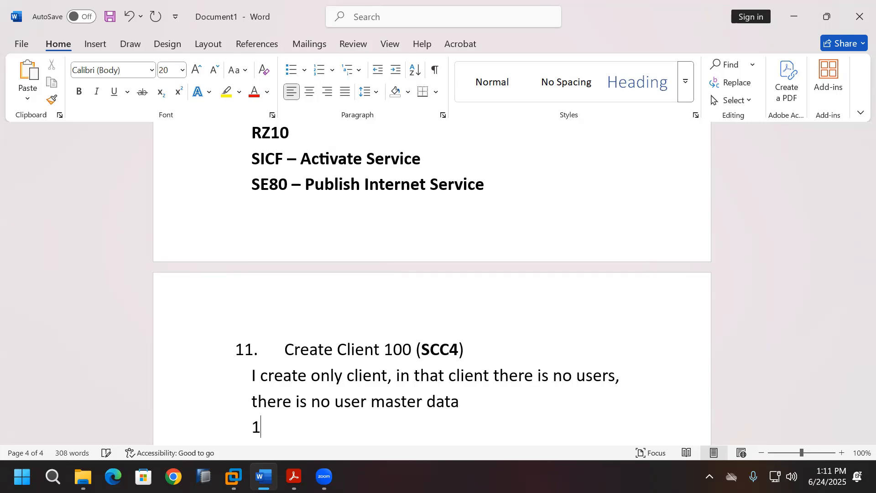
key(Return)
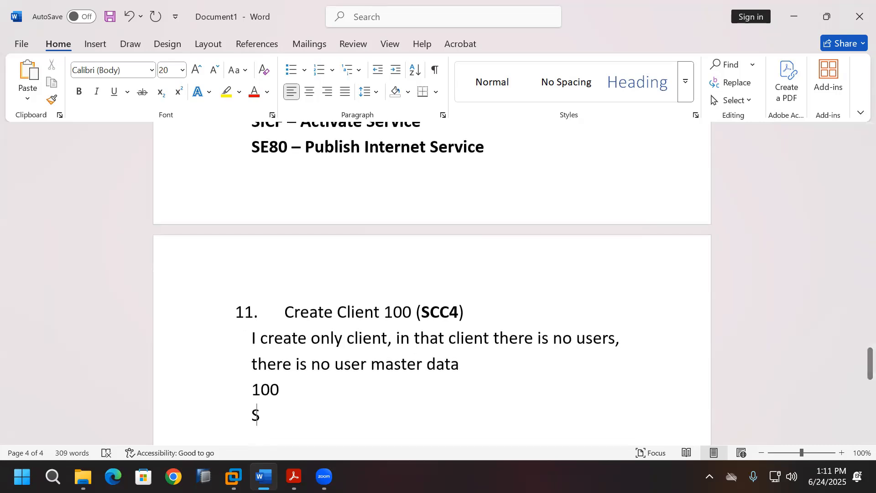
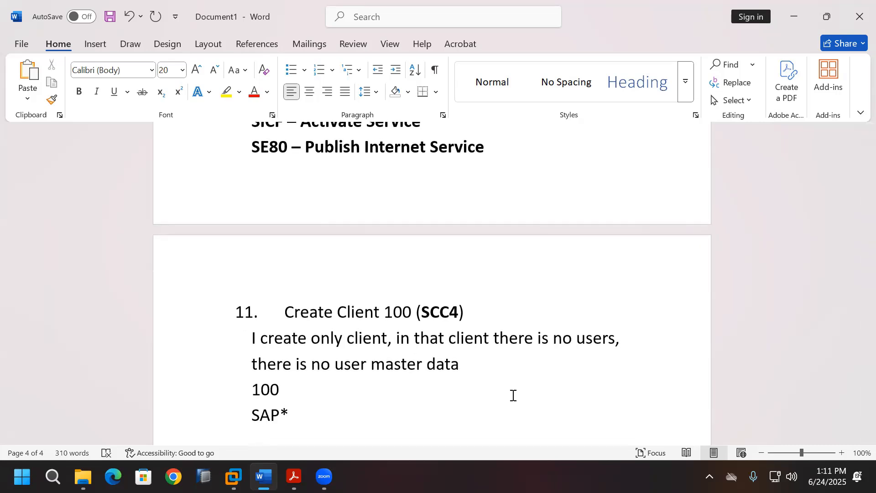
key(Return)
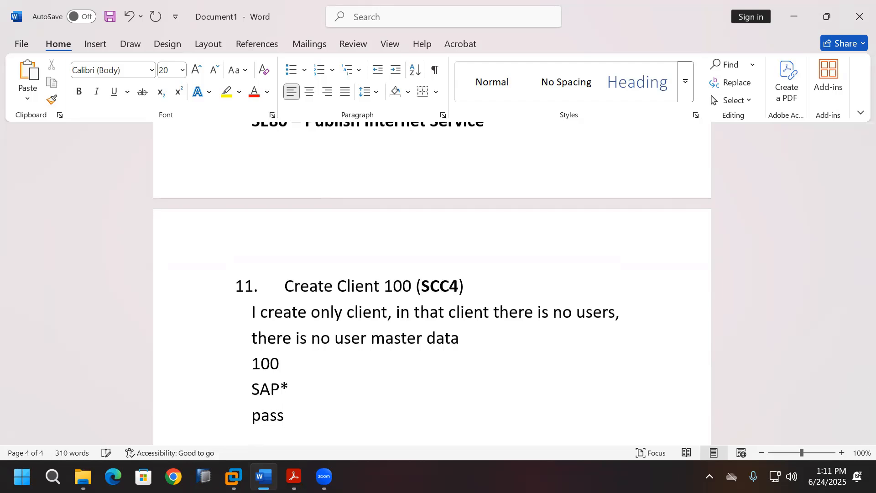
key(Return)
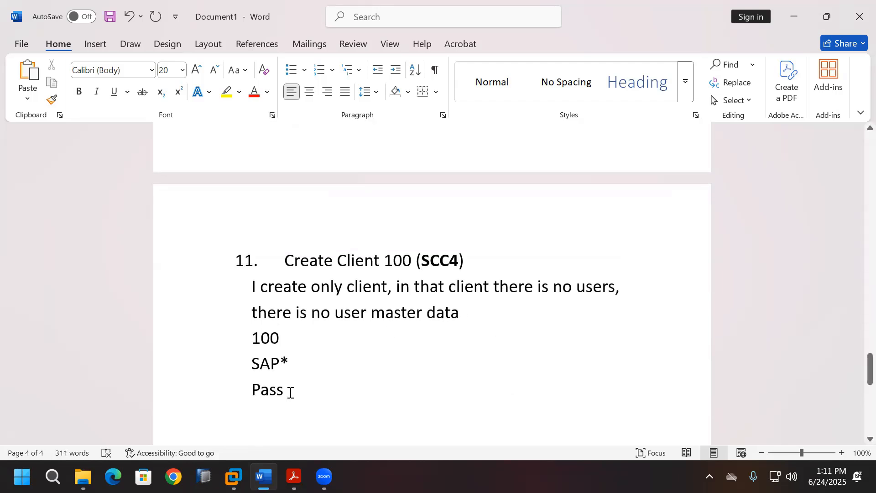
drag(290, 393, 256, 344)
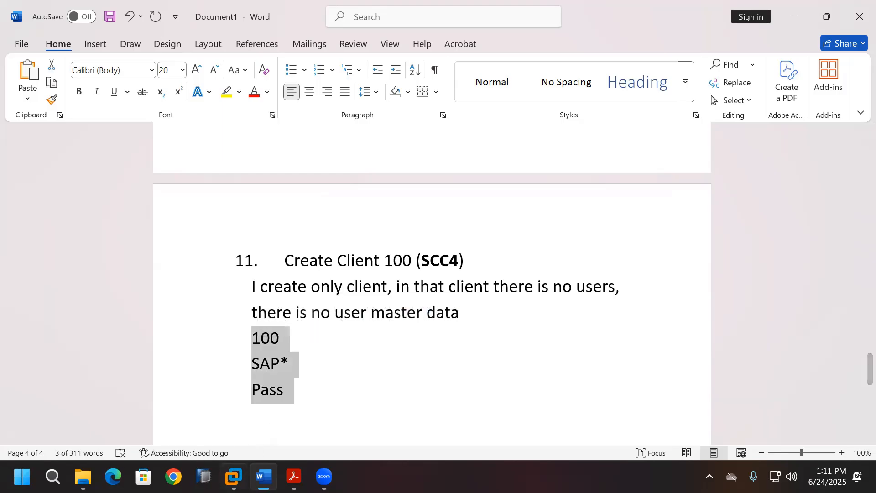
click(233, 476)
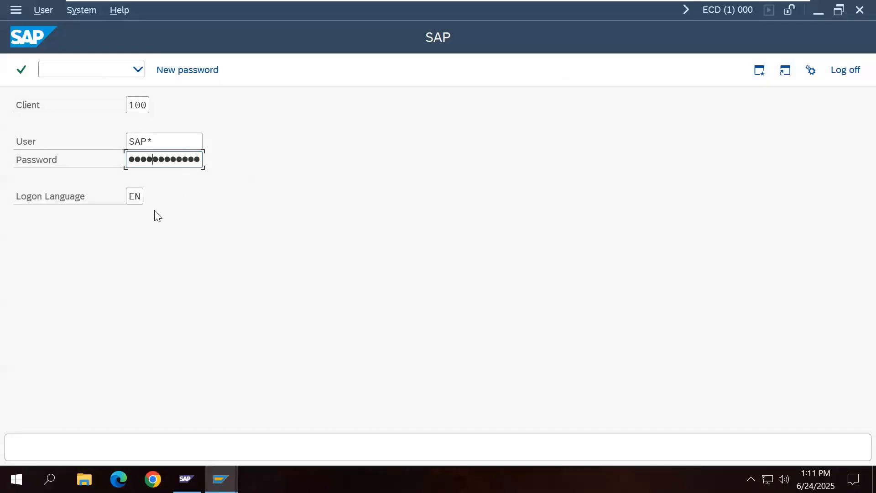
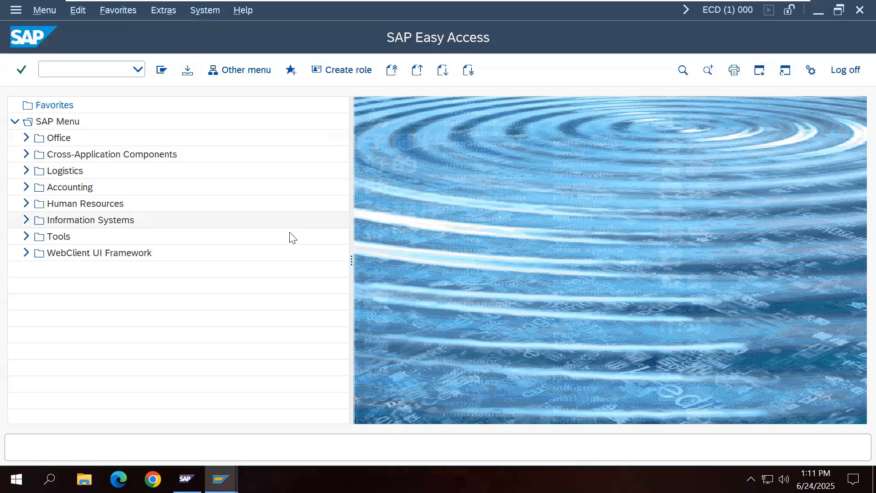
Step: In RZ10, open the DEFAULT profile for changing and start a new parameter entry
click(118, 70)
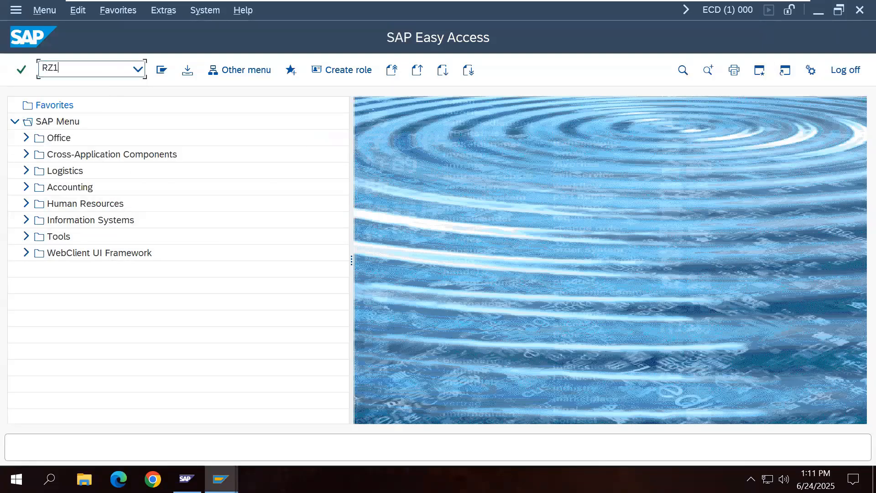
text(RZ10)
key(Return)
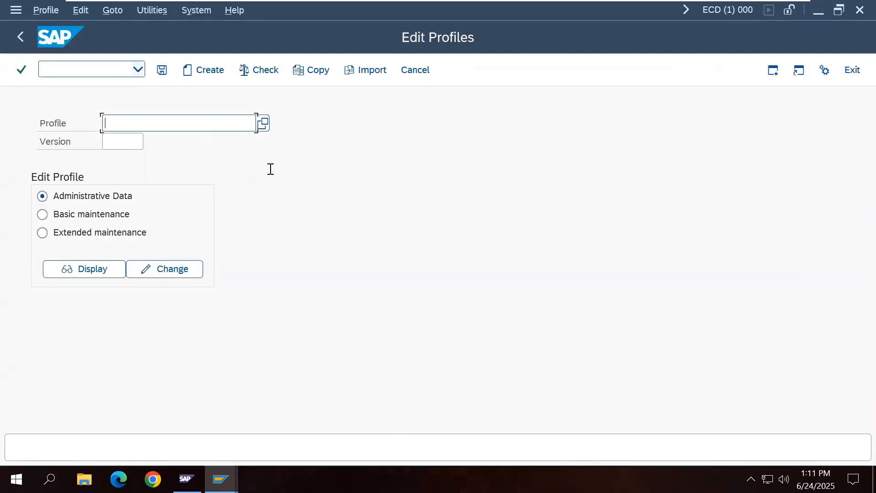
click(265, 124)
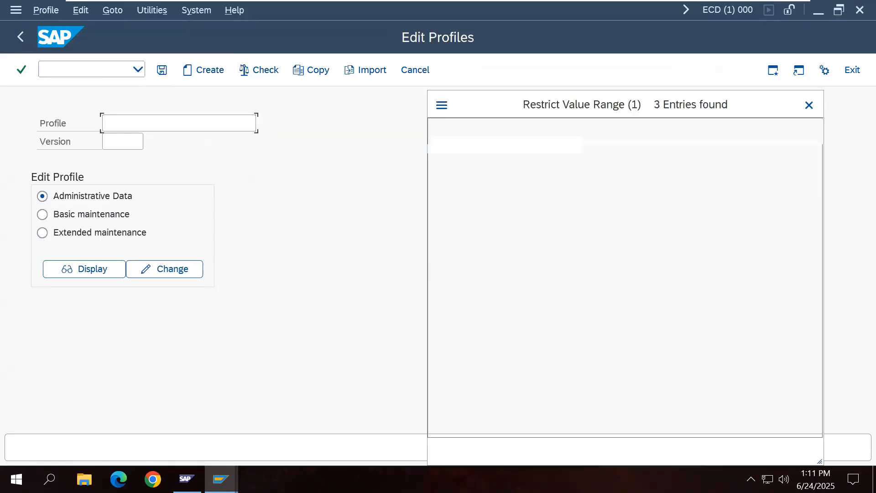
double_click(472, 185)
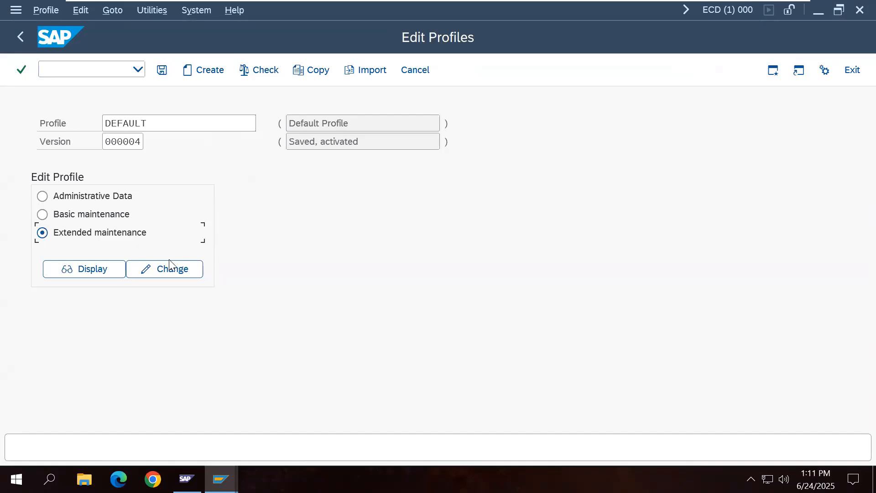
click(176, 275)
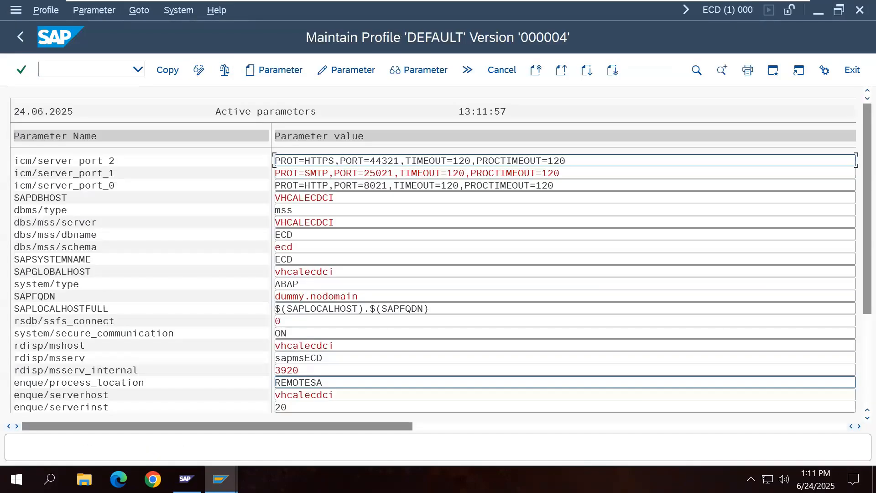
click(272, 70)
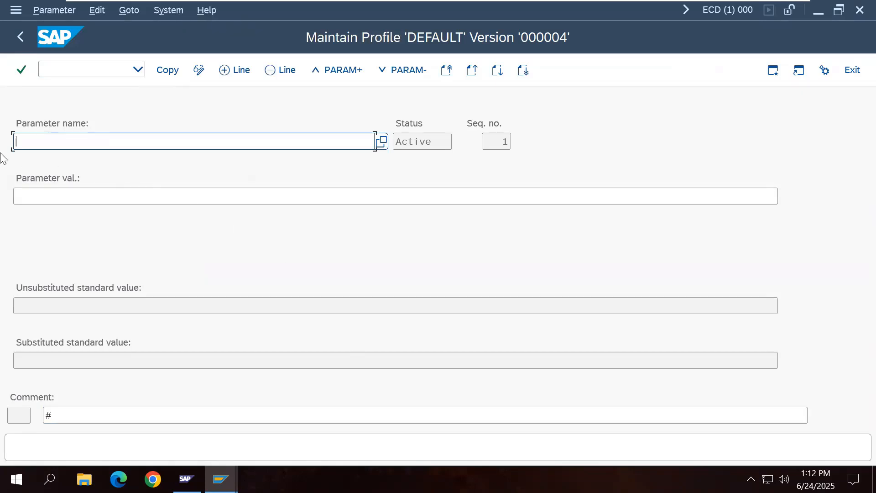
Step: Search parameter names for login* and fill in login/no_automatic_user_sapstar
click(381, 147)
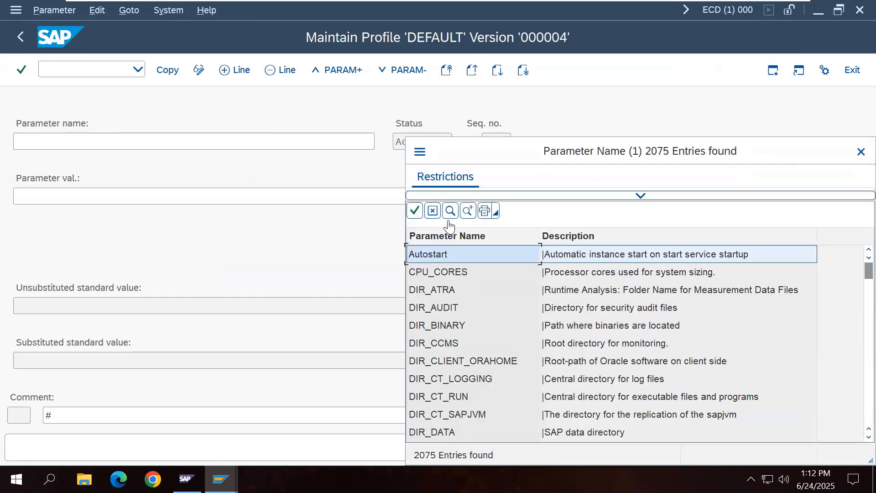
click(450, 211)
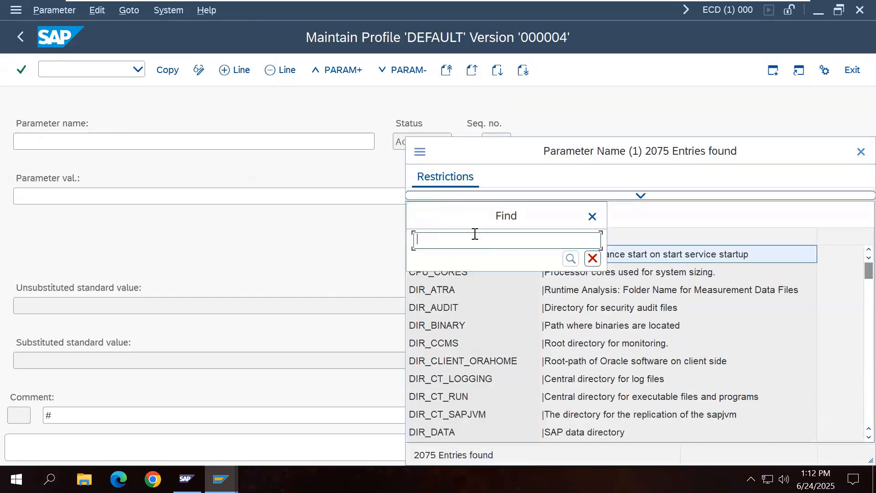
text(login*)
click(570, 259)
scroll(507, 347, down, 3)
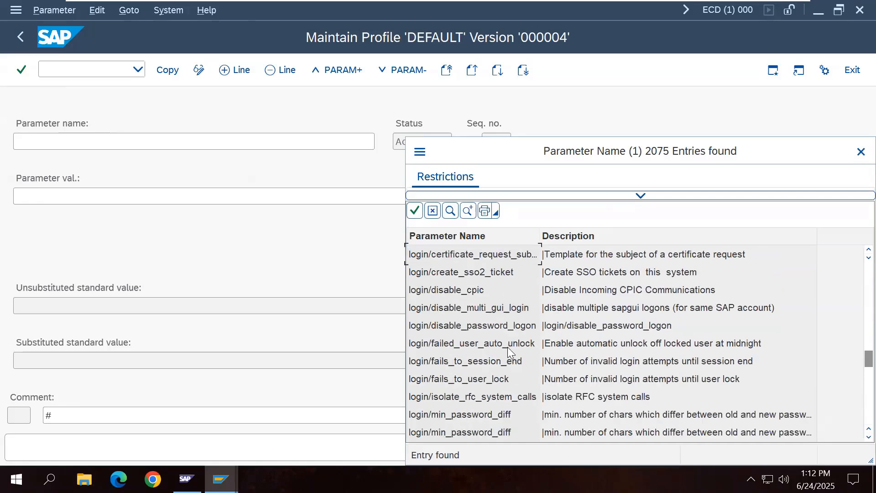
scroll(511, 354, down, 2)
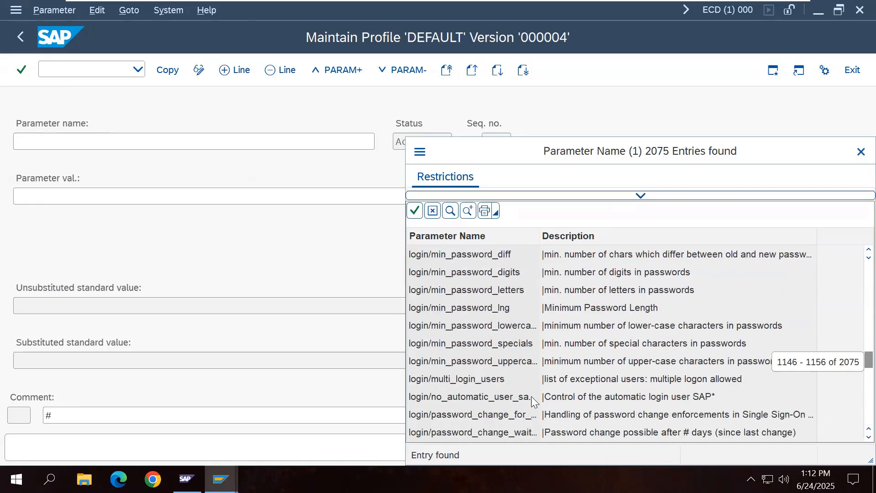
click(516, 399)
double_click(515, 397)
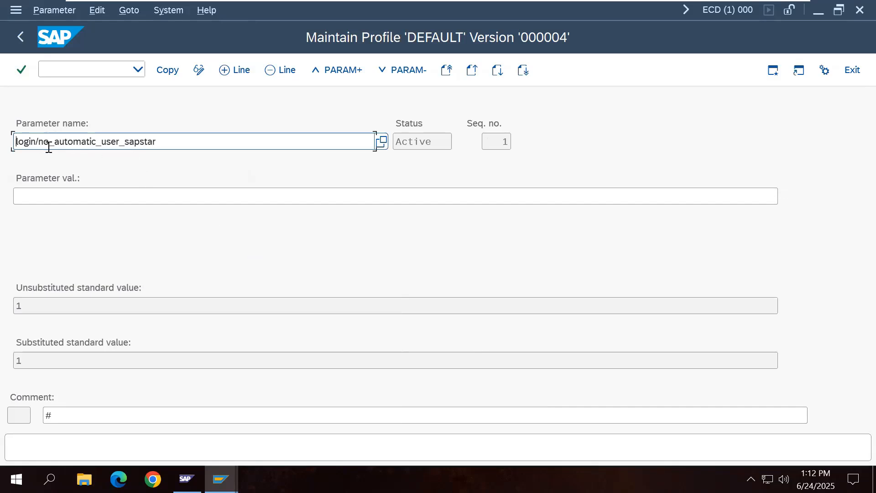
Step: Select and copy the parameter name, then minimise the virtual machine console
drag(156, 142, 13, 144)
key(ctrl+c)
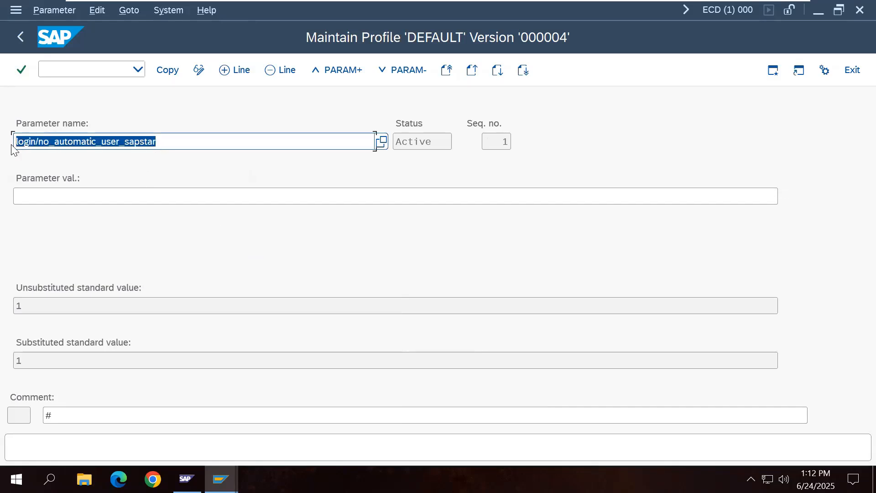
click(13, 144)
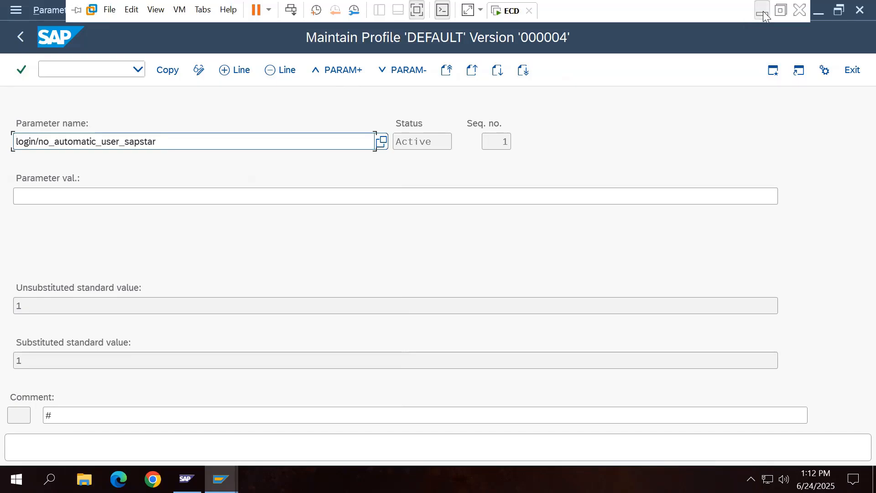
click(763, 11)
Step: Paste login/no_automatic_user_sapstar into the notes on the line below Pass
click(345, 408)
key(ctrl+v)
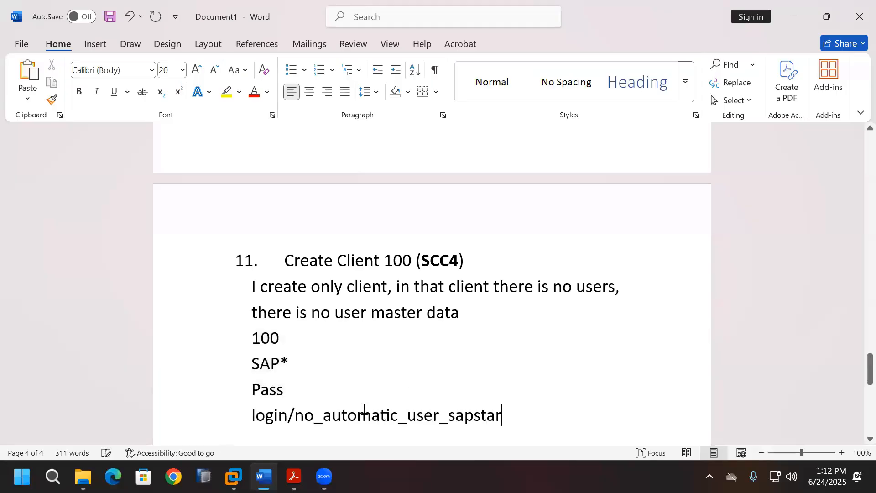
scroll(442, 411, up, 3)
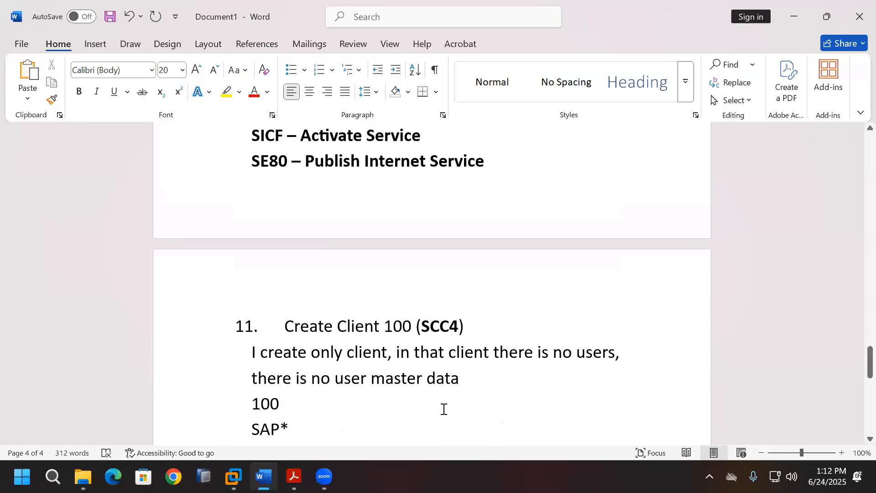
scroll(444, 409, down, 6)
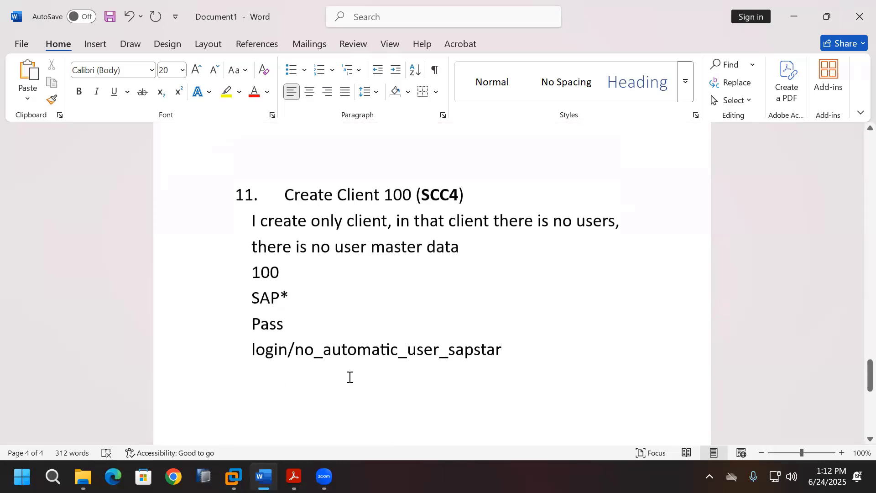
scroll(393, 386, up, 2)
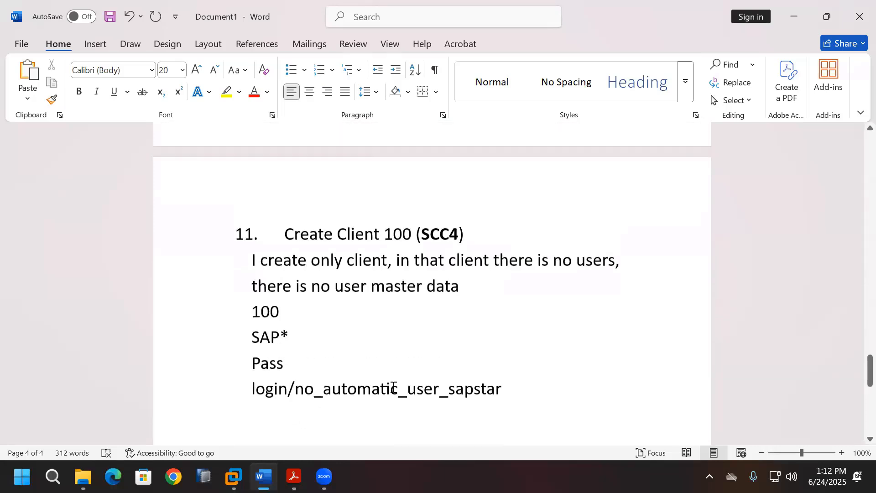
scroll(393, 386, up, 12)
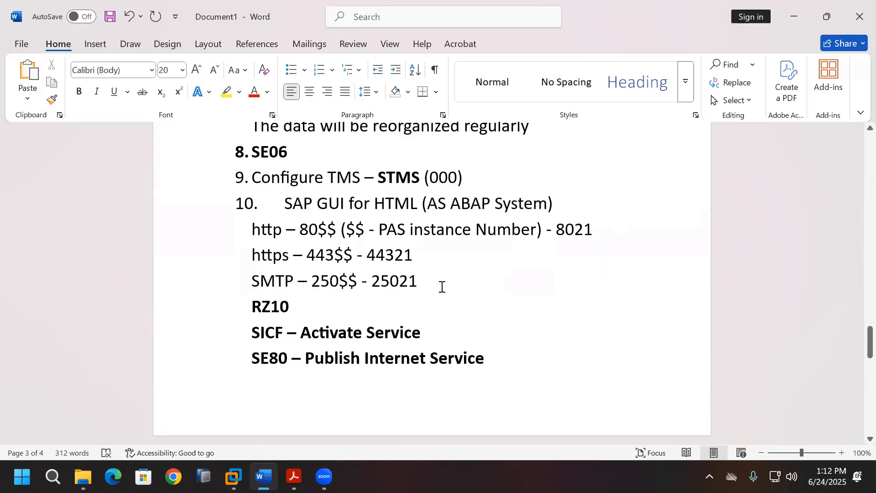
scroll(456, 301, down, 8)
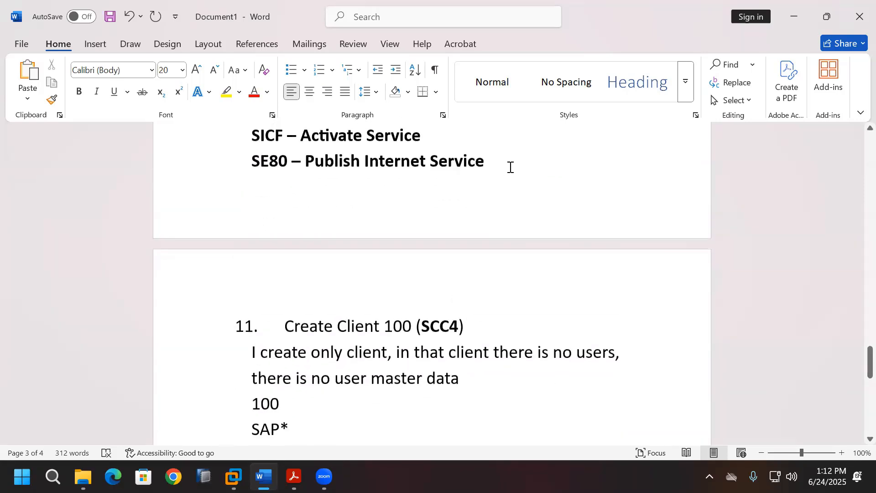
Step: Add a bold lowercase 'icm/server_port_0' line above item 11 in the notes
click(510, 167)
key(Return)
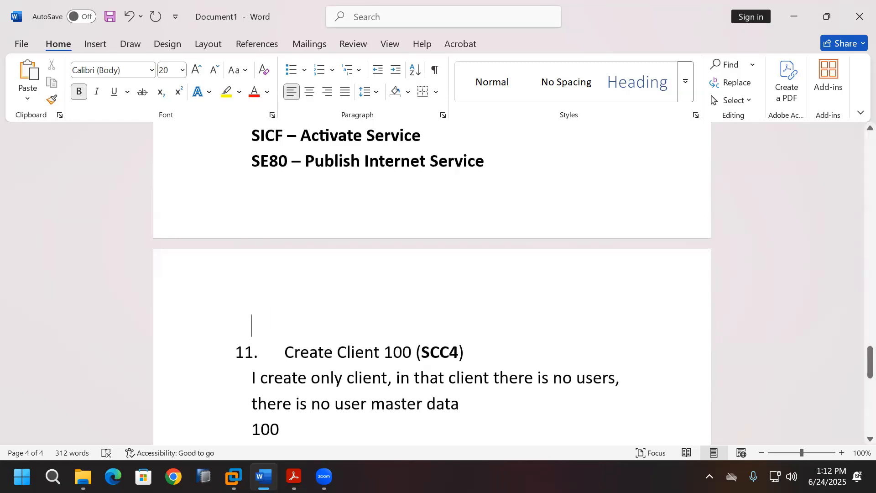
text(icm/serv)
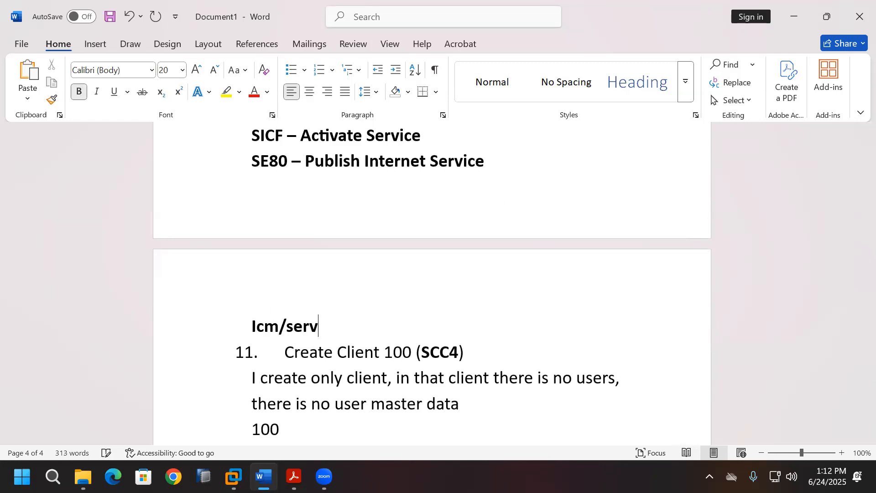
text(er_port)
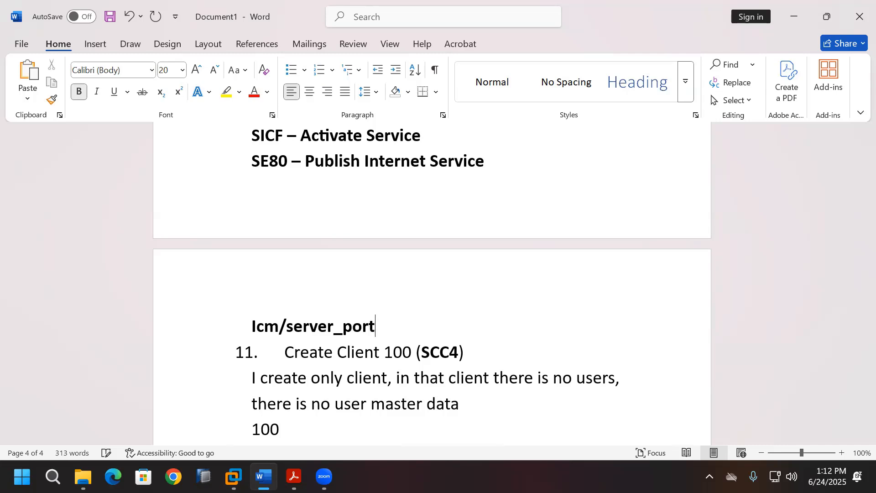
text(_0)
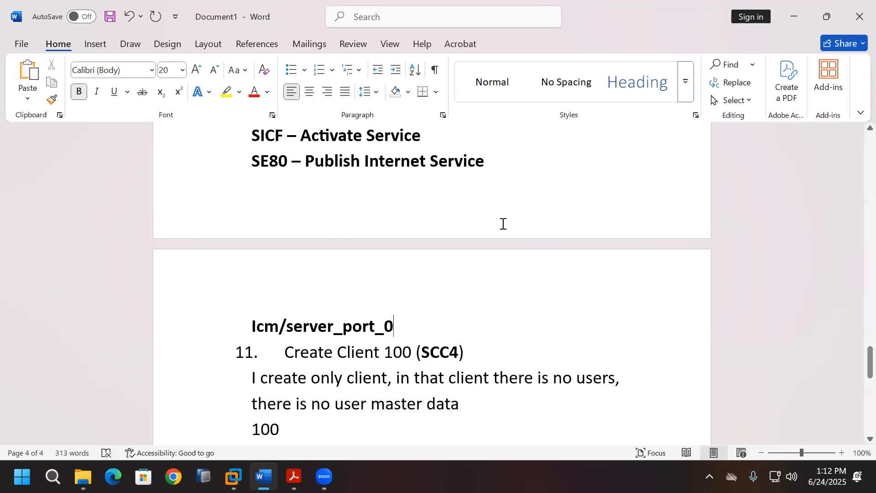
click(259, 332)
key(BackSpace)
text(i)
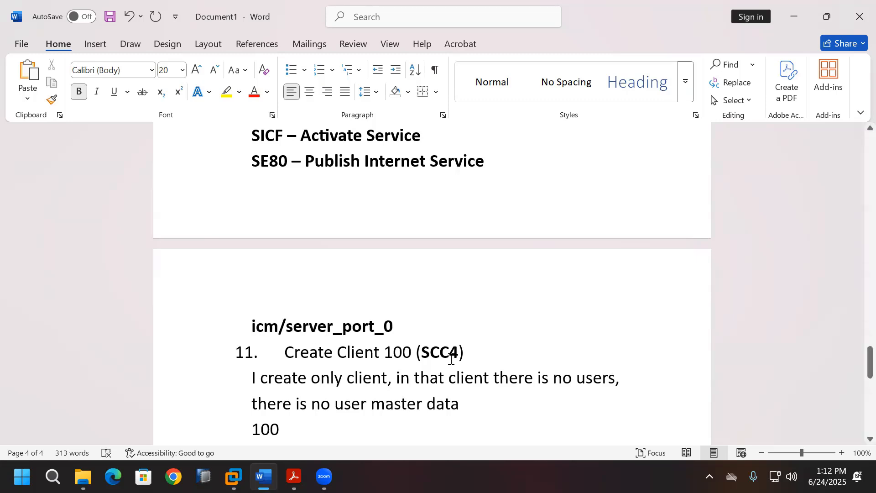
scroll(450, 360, down, 5)
click(520, 319)
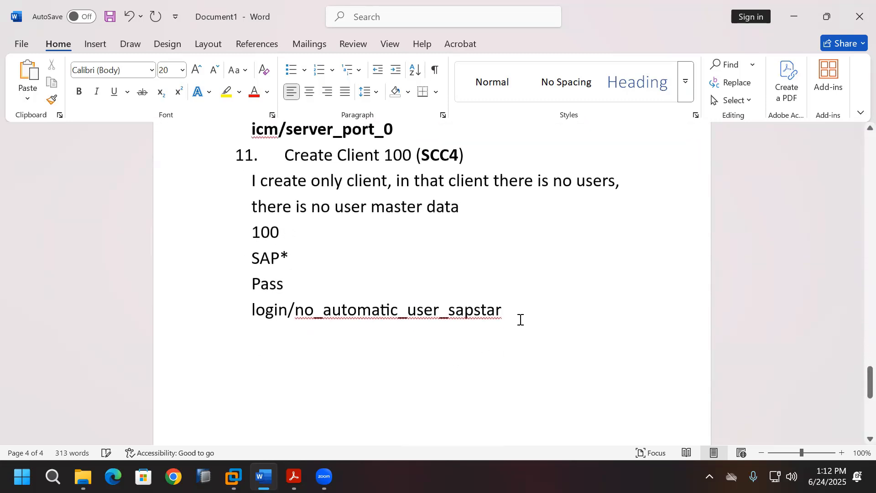
click(233, 477)
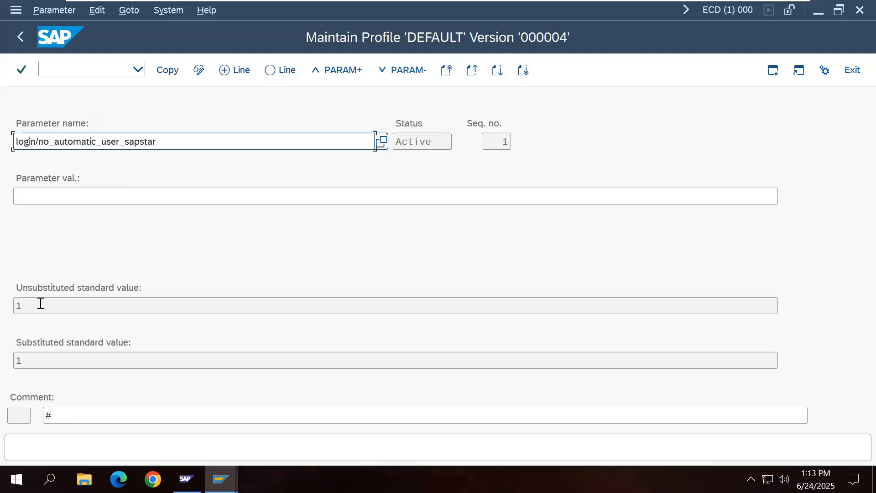
Step: Give login/no_automatic_user_sapstar the value 0 and apply it to the DEFAULT profile
click(106, 204)
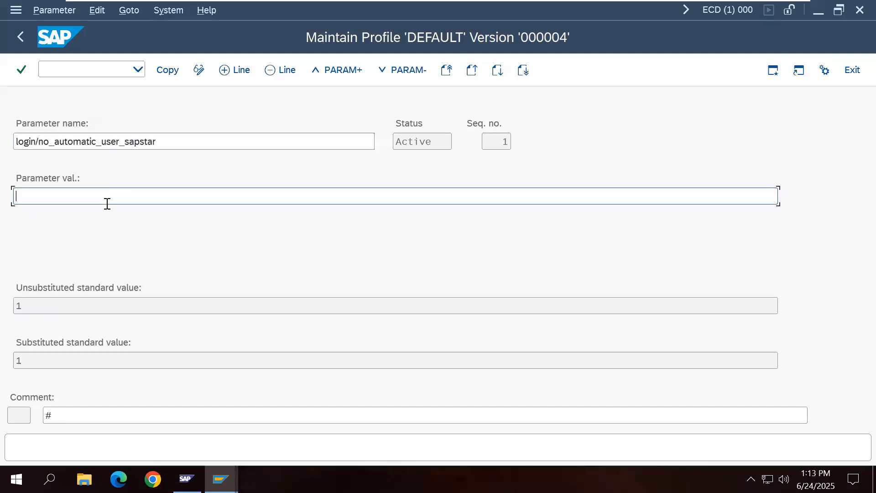
text(0)
click(176, 76)
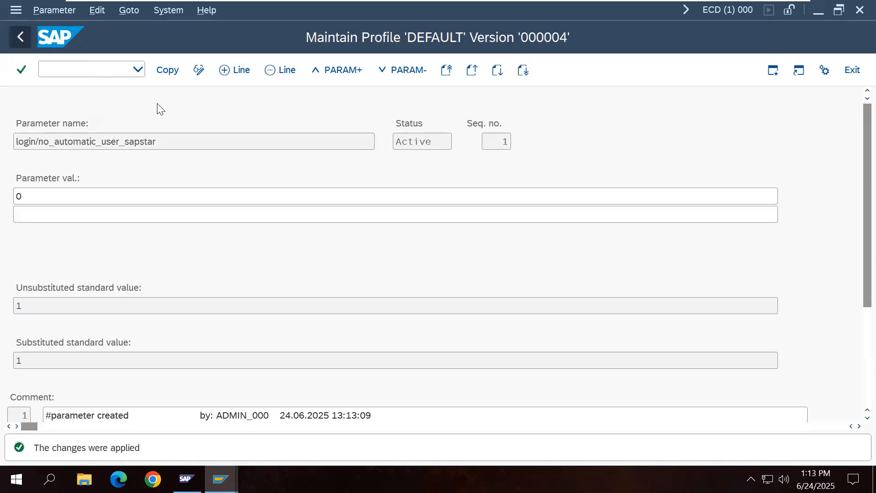
key(F3)
click(167, 70)
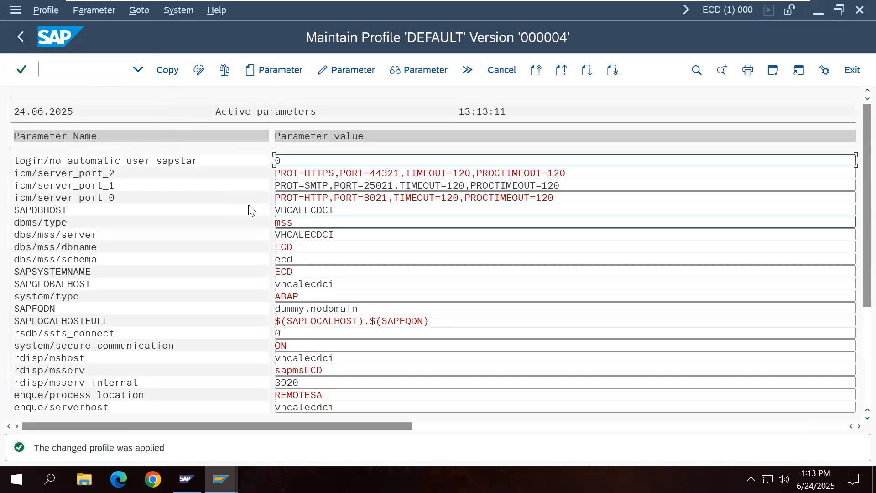
click(21, 36)
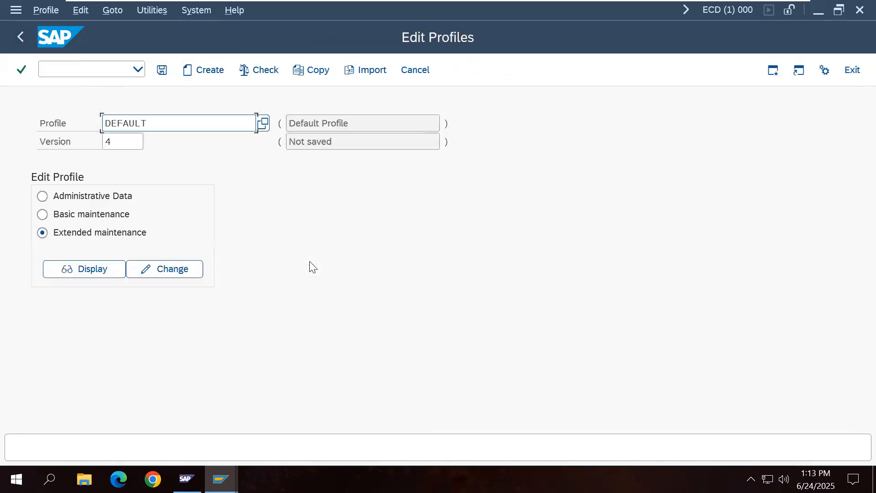
Step: Save and activate DEFAULT as version 000005, acknowledge the notices, and log off
click(162, 71)
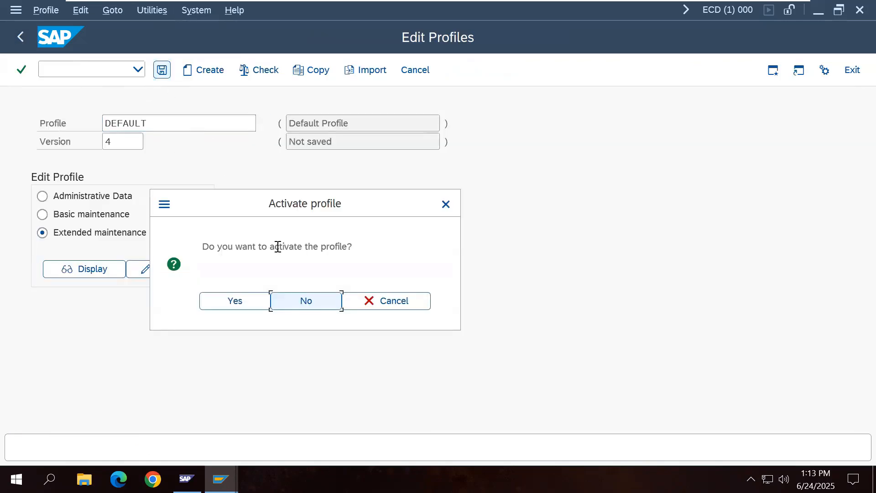
click(258, 305)
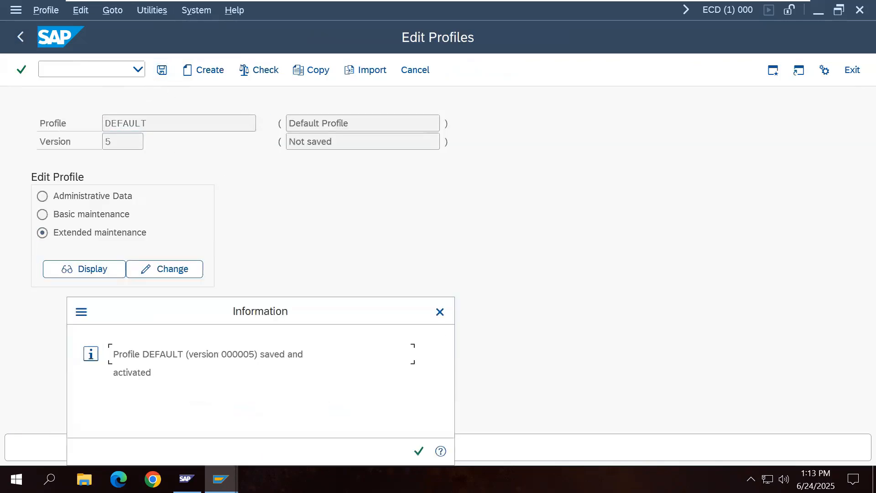
click(419, 451)
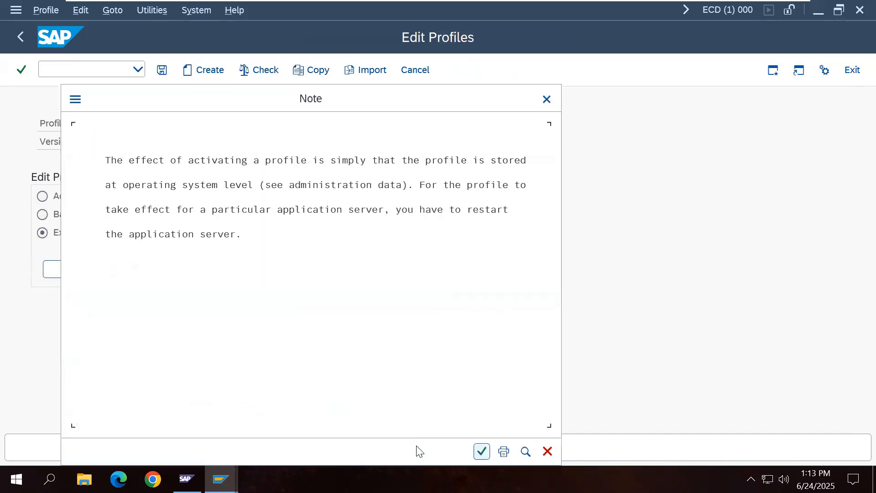
click(480, 451)
click(852, 70)
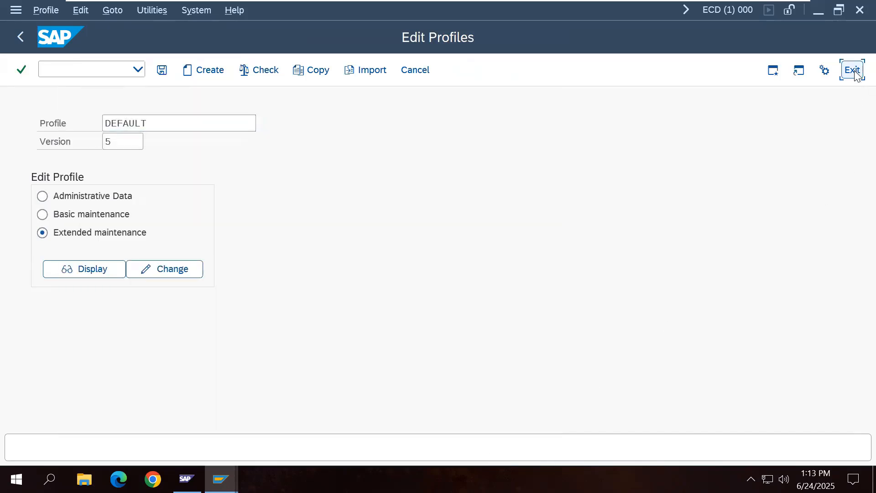
click(852, 70)
click(175, 295)
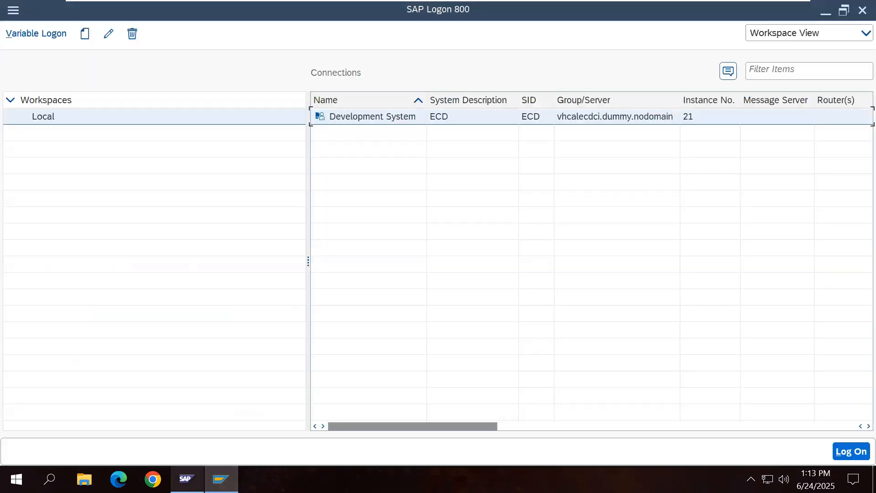
Step: Restart the ECD SAP system from the SAP management console
click(186, 479)
right_click(53, 84)
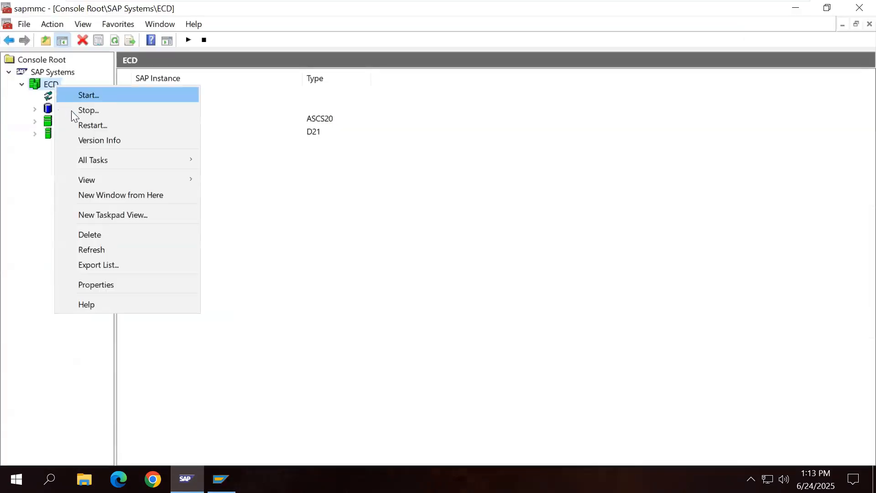
click(72, 124)
click(380, 400)
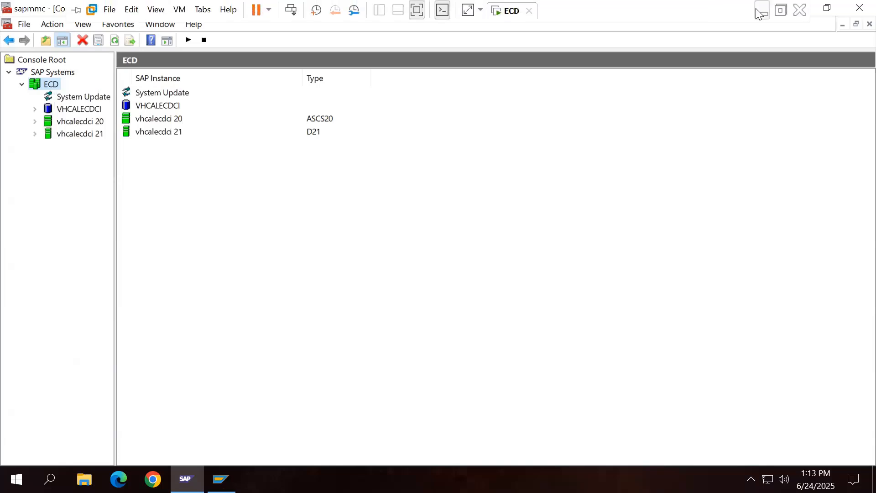
click(762, 10)
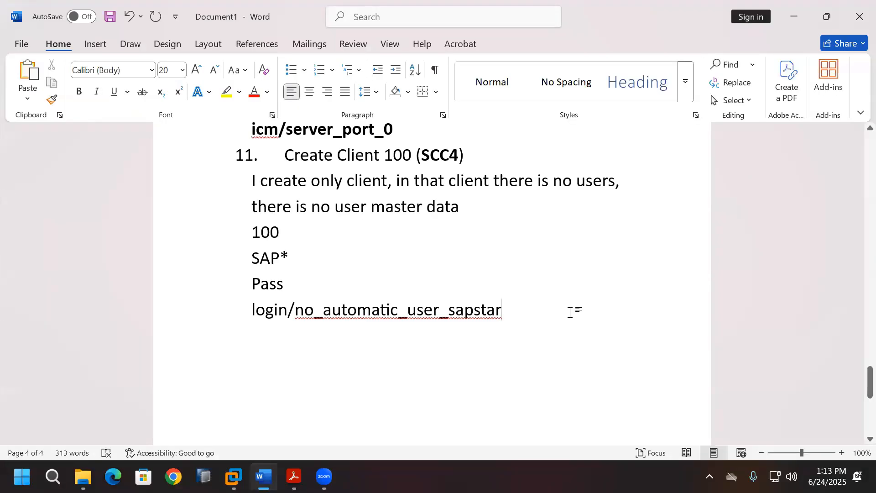
Step: Append '- 0' after login/no_automatic_user_sapstar in the notes and start a new line
text(- 0)
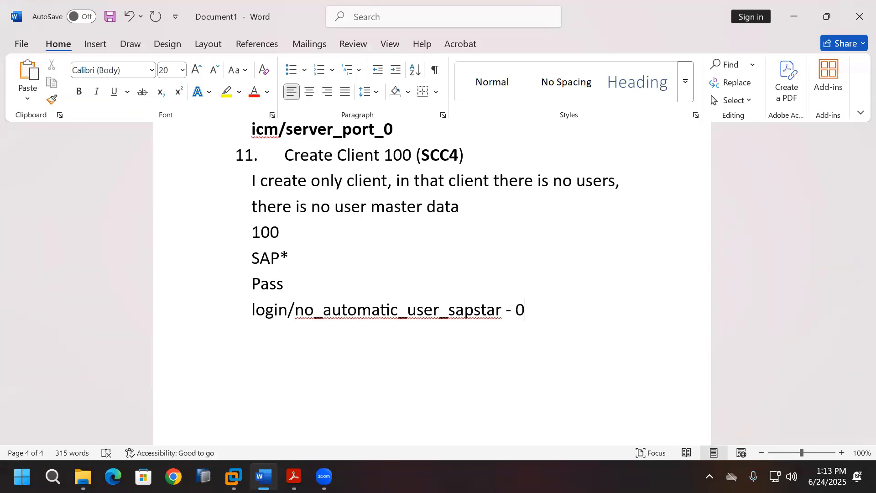
key(Return)
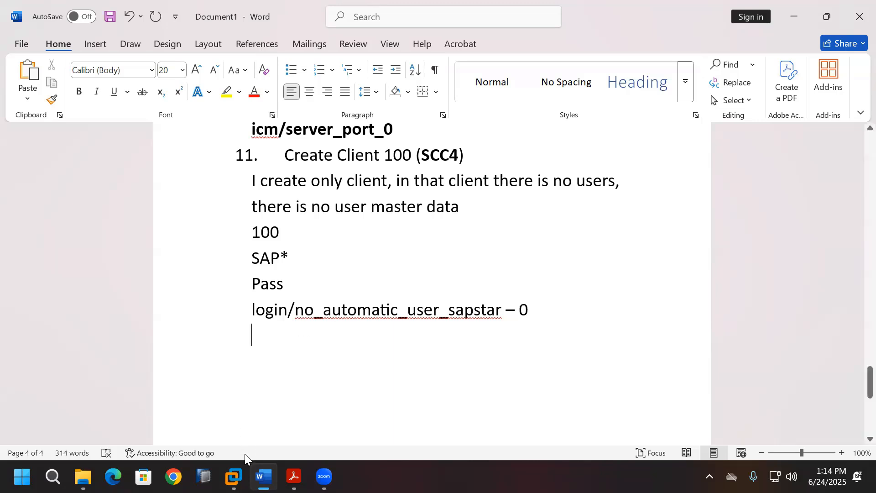
click(234, 475)
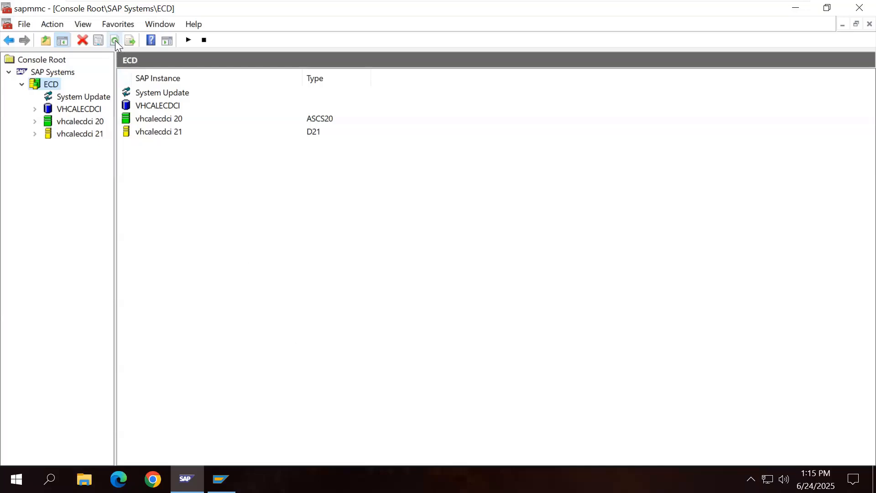
Step: Show instance vhcalecdci 21's process list and ABAP work process table
click(35, 134)
click(78, 146)
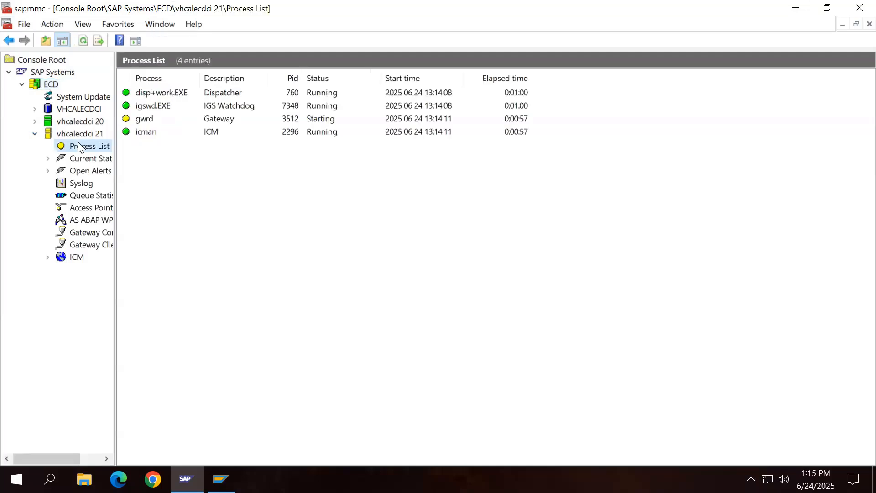
click(94, 220)
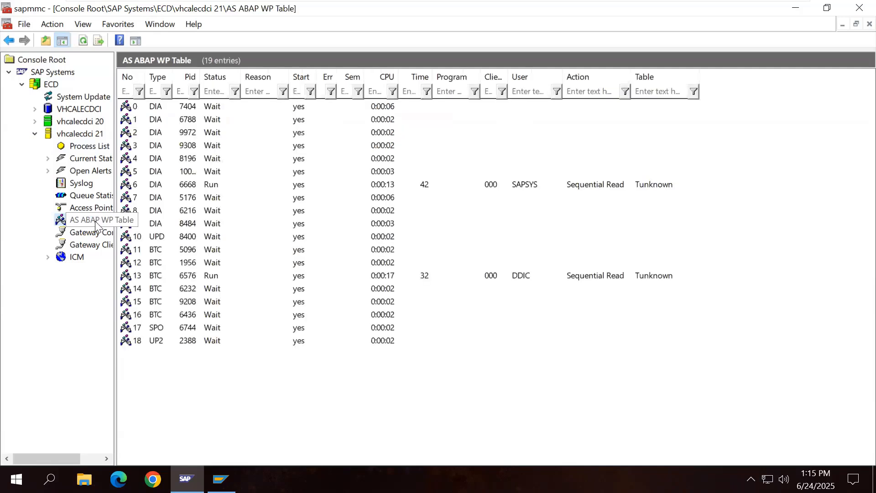
Step: Refresh the work process table until all 19 work processes are running again
click(83, 41)
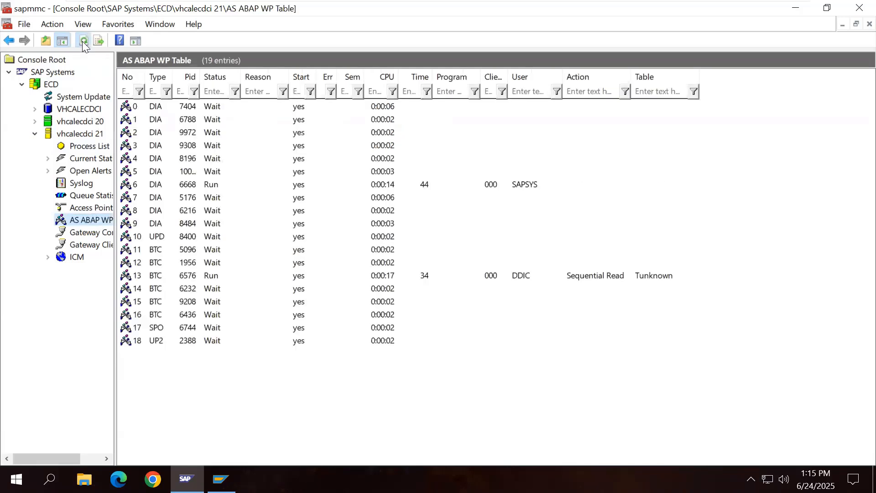
click(83, 41)
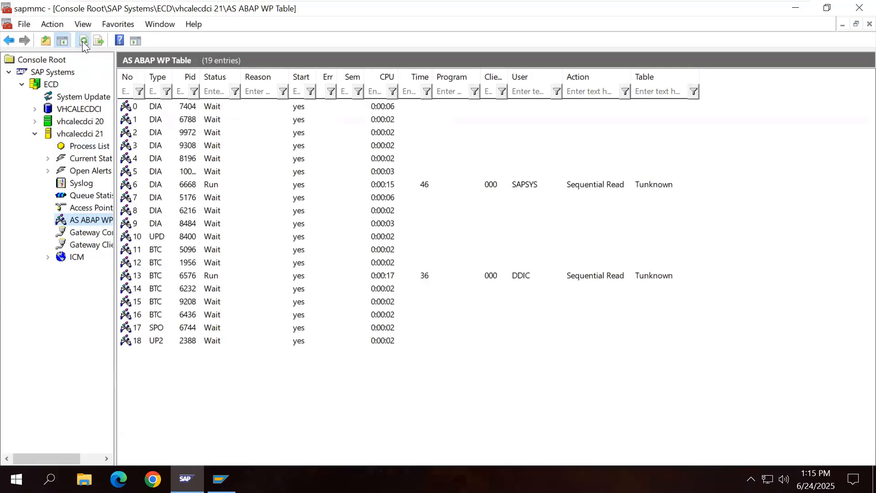
click(83, 41)
click(83, 41)
click(83, 41)
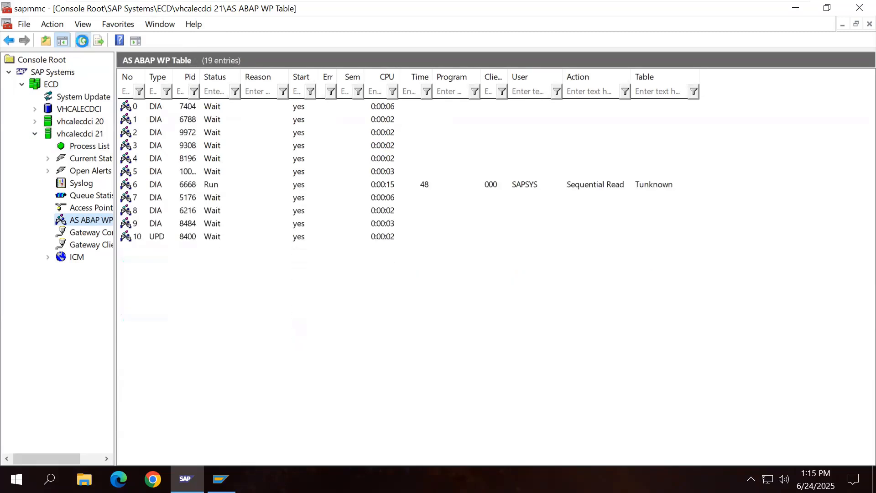
click(83, 41)
click(83, 41)
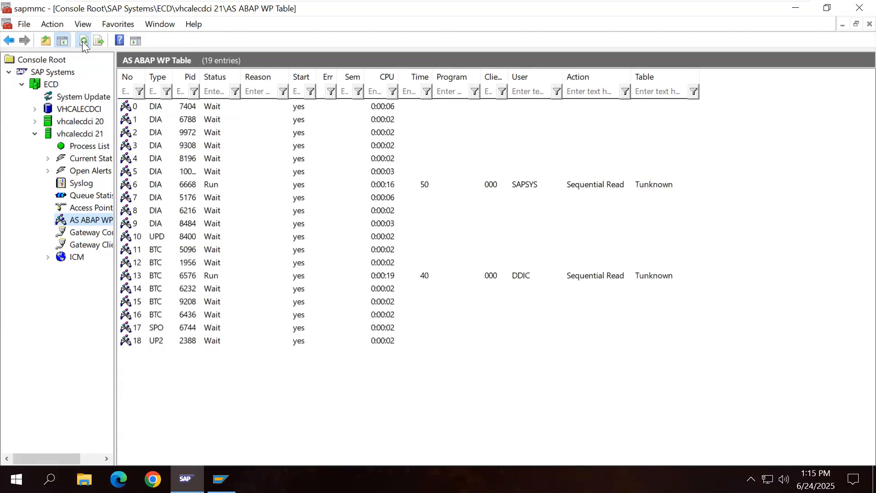
click(83, 41)
click(83, 41)
click(83, 41)
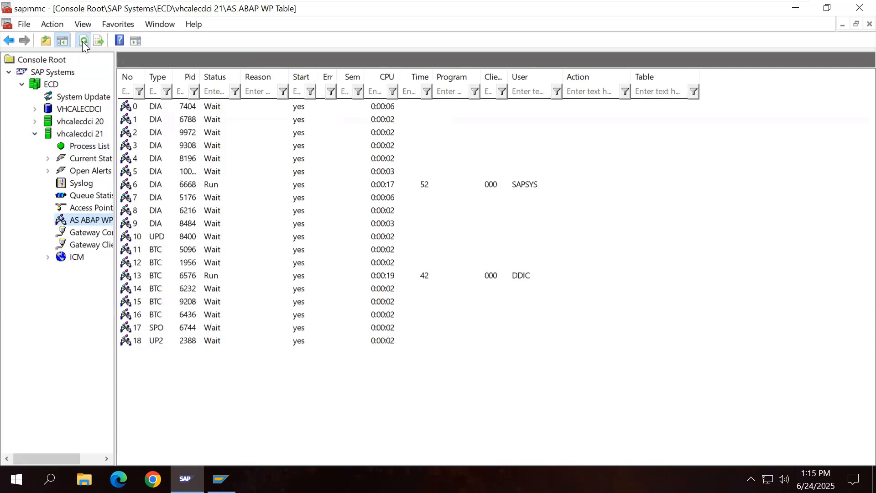
click(83, 42)
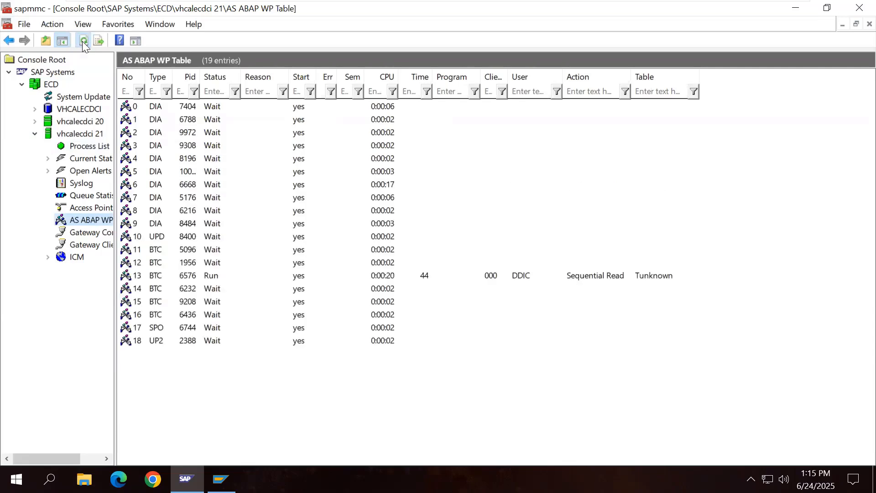
click(82, 42)
click(83, 41)
click(84, 41)
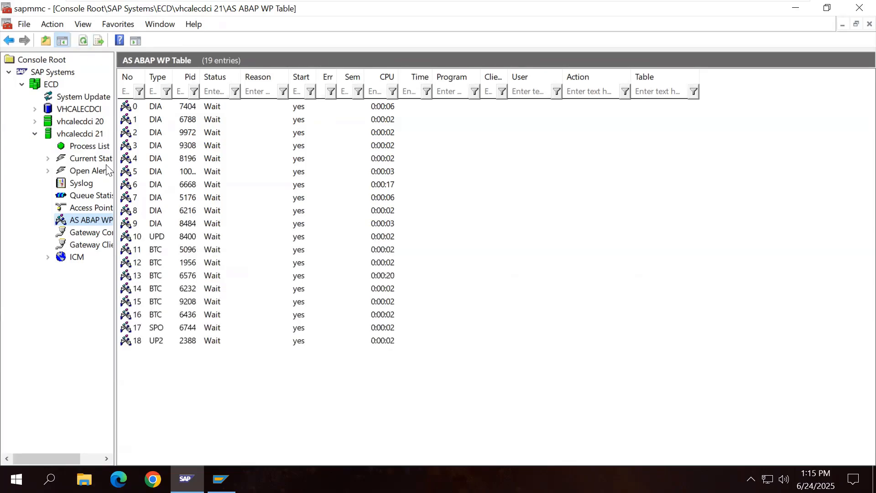
click(35, 134)
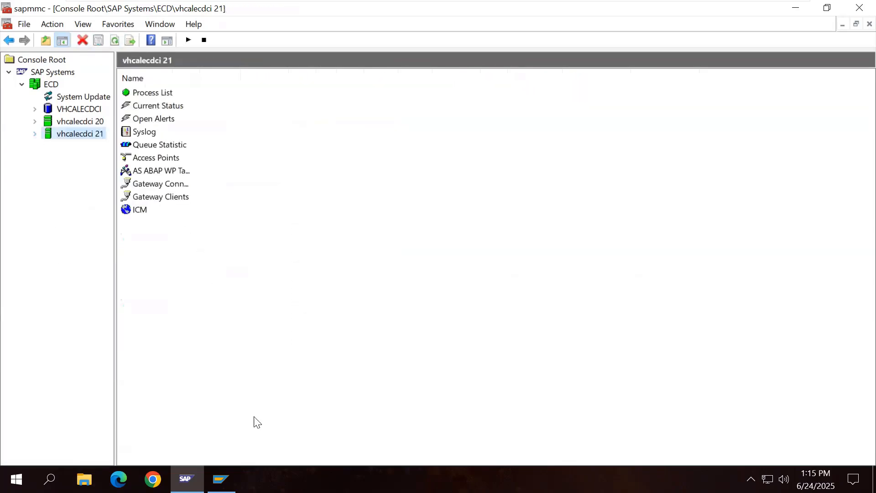
key(alt+Tab)
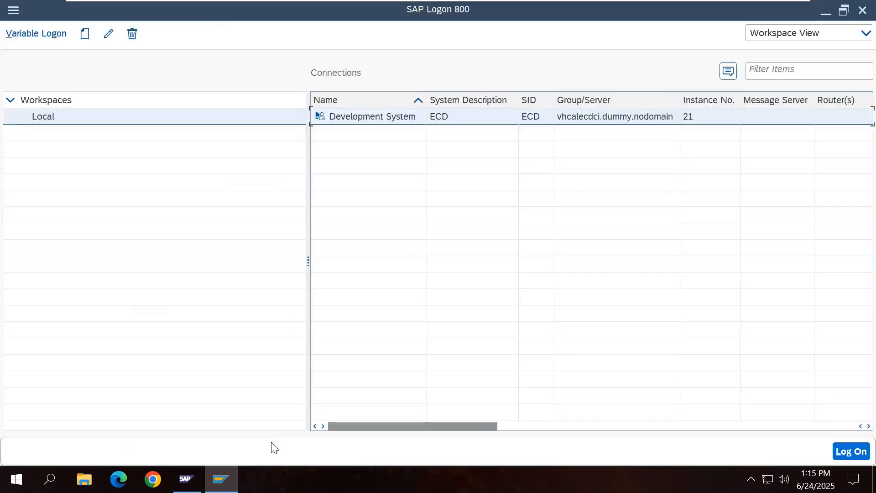
Step: Log on to Development System client 100 as SAP* and dismiss the copyright notice
double_click(379, 118)
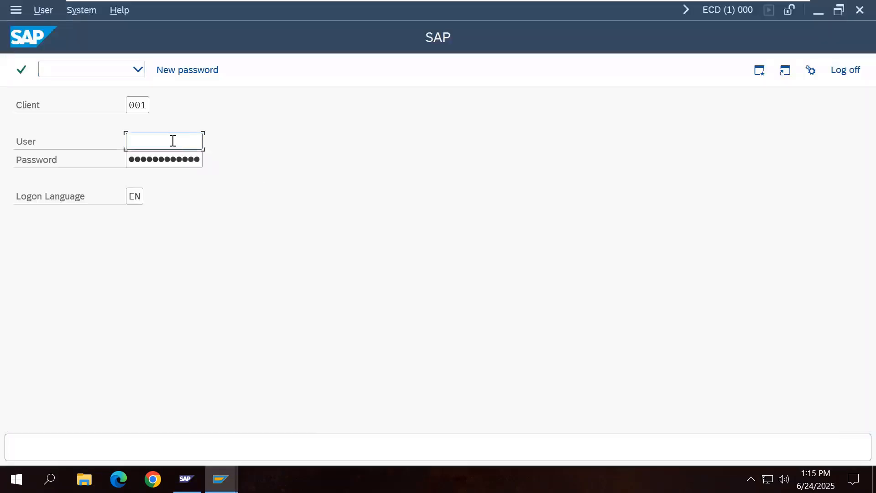
click(143, 106)
click(146, 123)
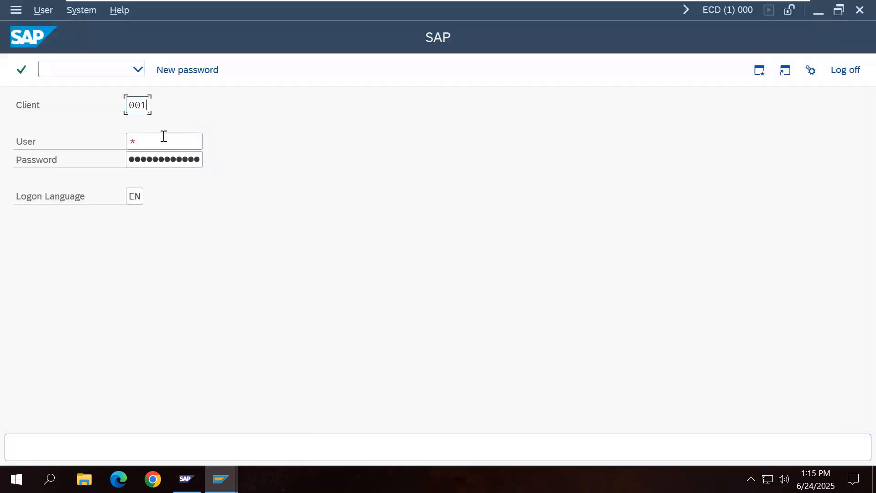
click(170, 147)
click(173, 166)
click(187, 162)
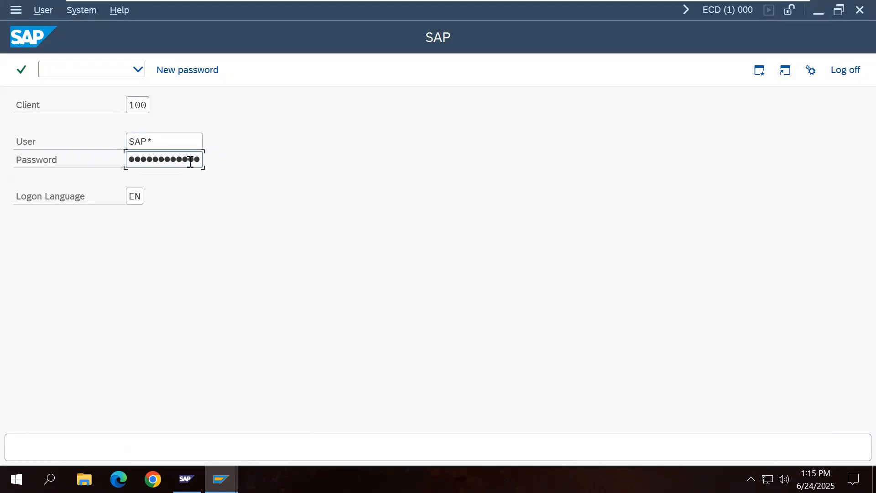
key(Return)
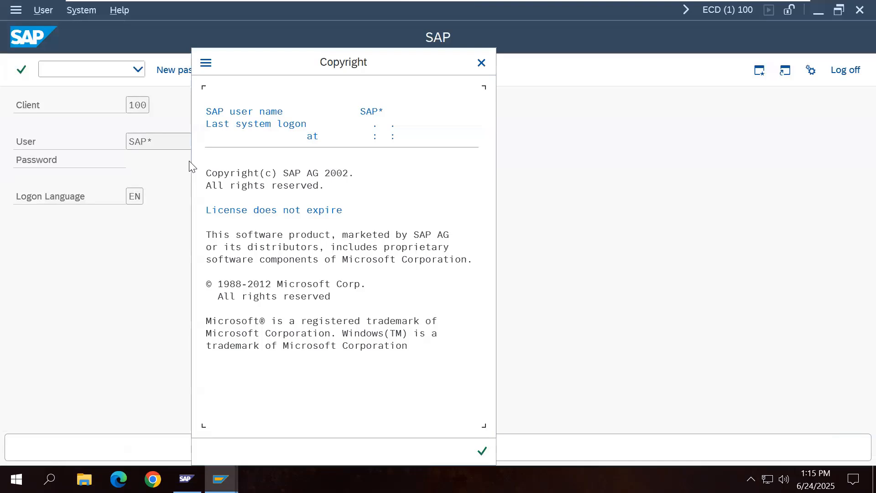
click(482, 454)
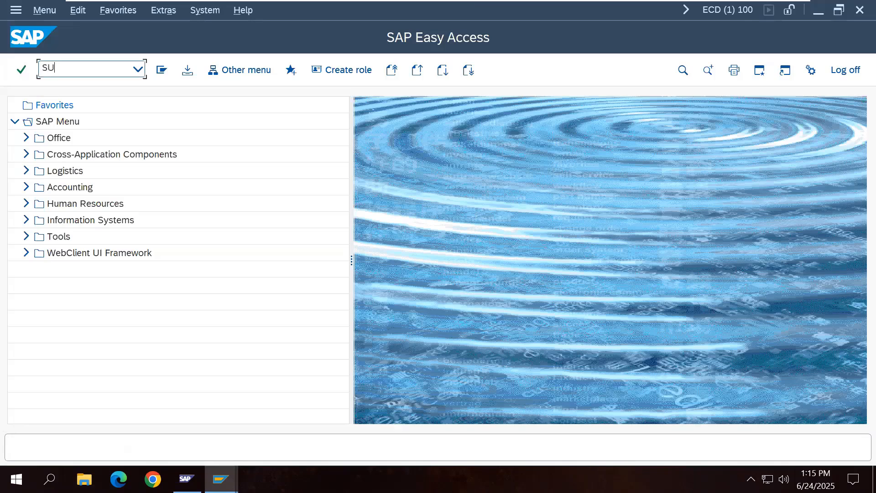
Step: Open company address maintenance with COM and start a new address for SAP AG
text(COMP)
key(Return)
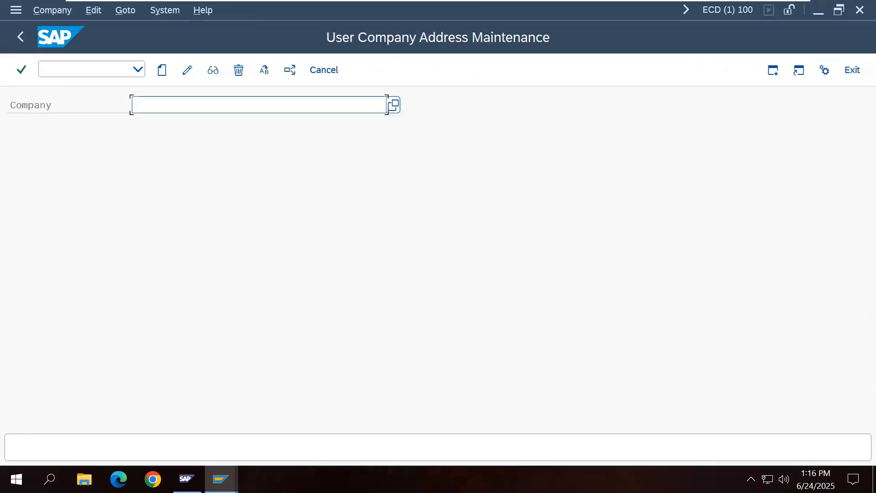
text(SAP)
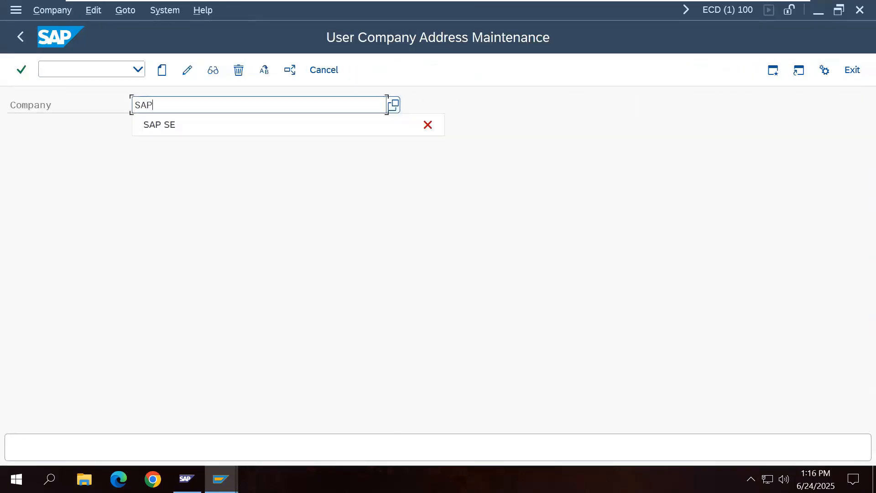
text( AG)
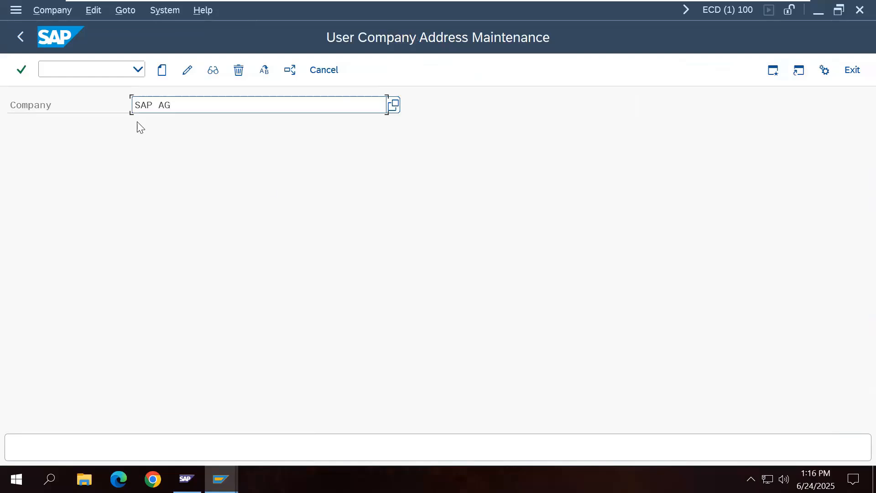
click(161, 68)
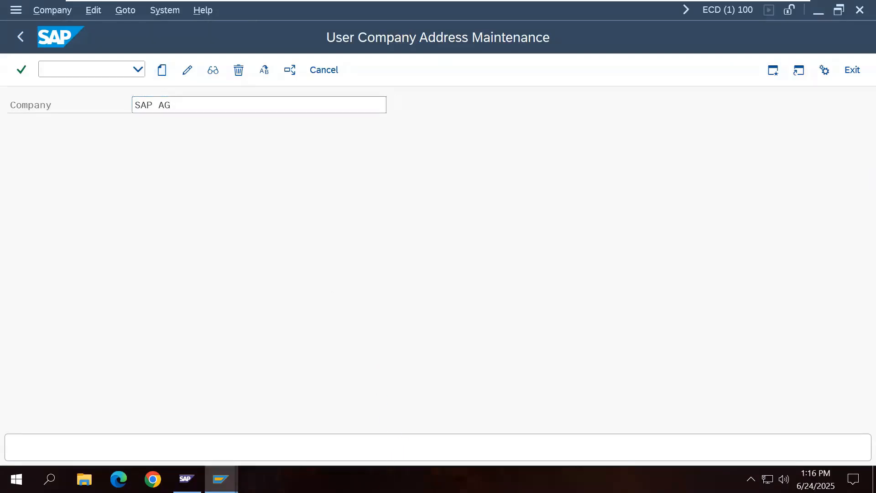
Step: Look up Country and Time zone values, then leave without saving the address
click(154, 347)
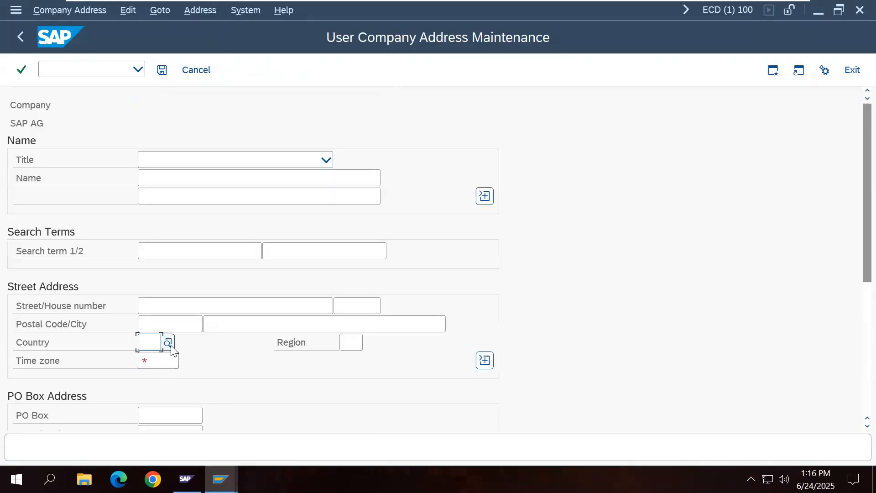
click(168, 342)
click(168, 363)
click(185, 363)
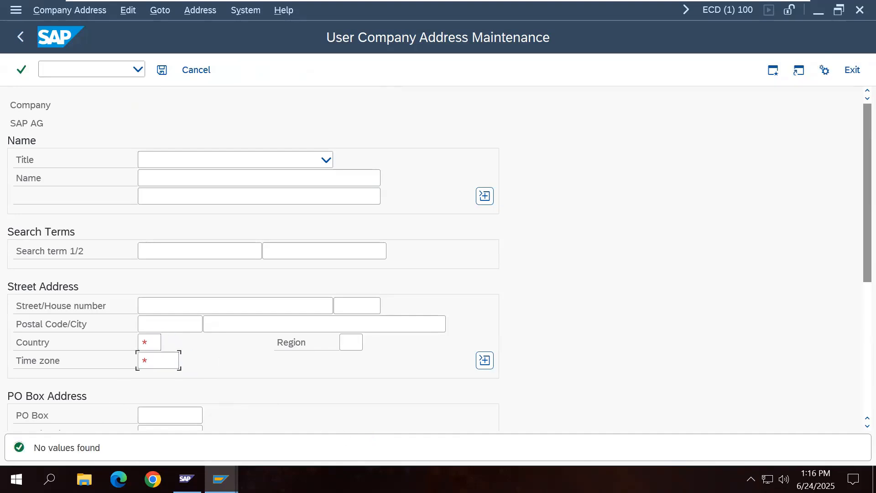
click(371, 304)
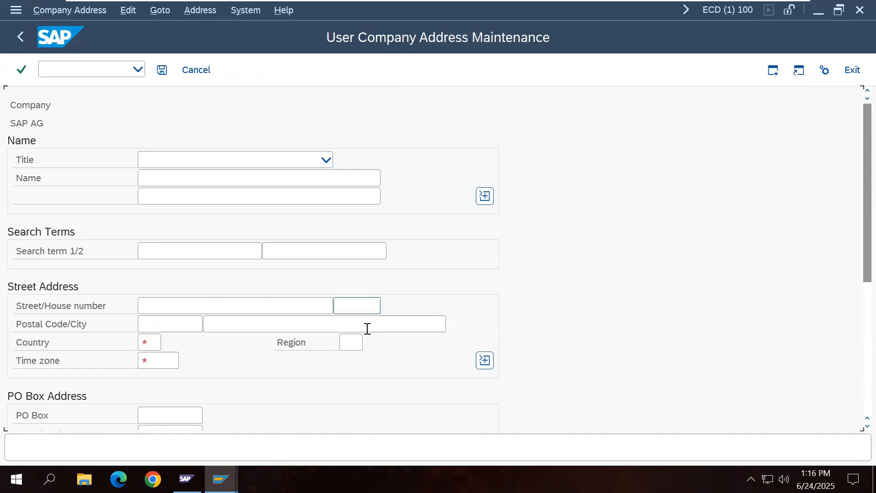
click(25, 41)
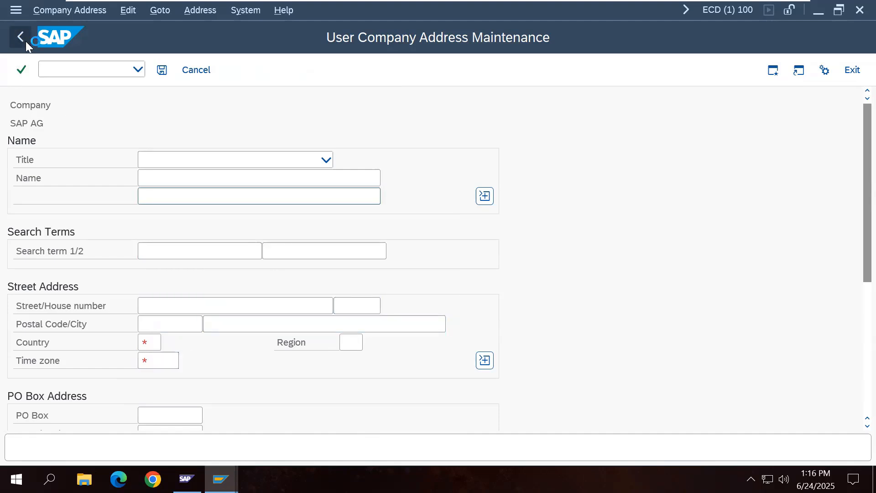
click(346, 321)
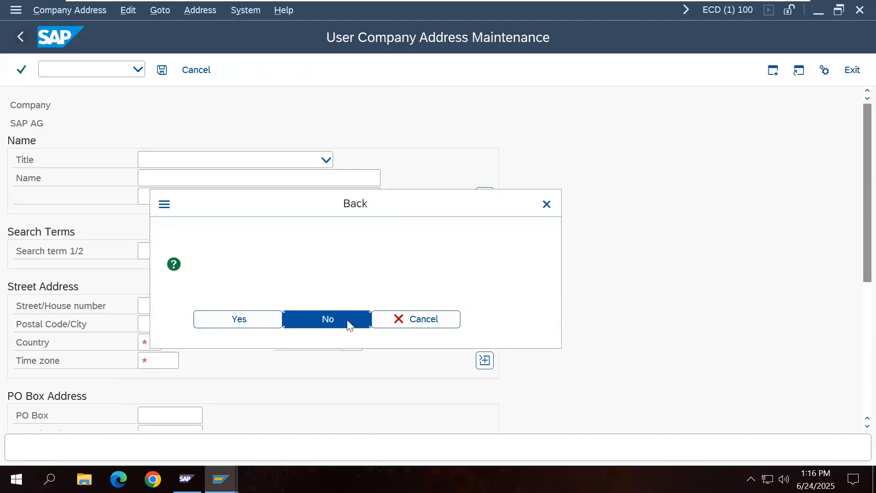
click(24, 41)
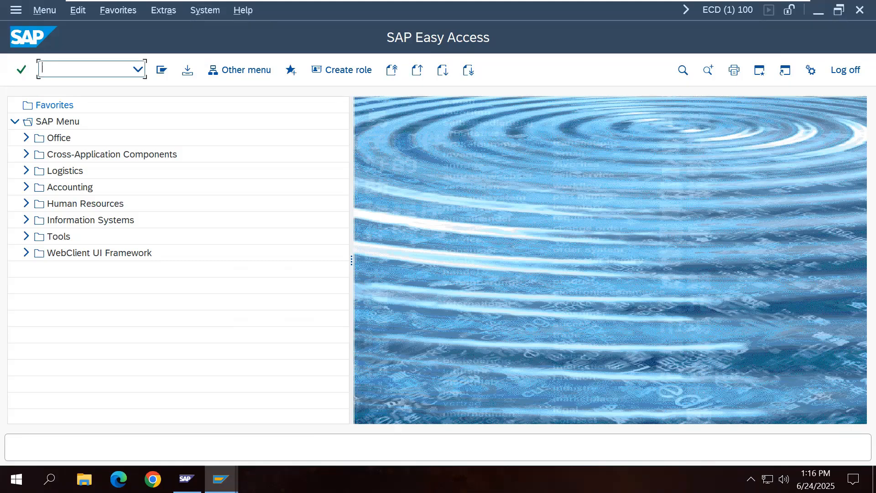
Step: Add a 'Local Client Copy' heading at the end of the notes
mouse_move(683, 7)
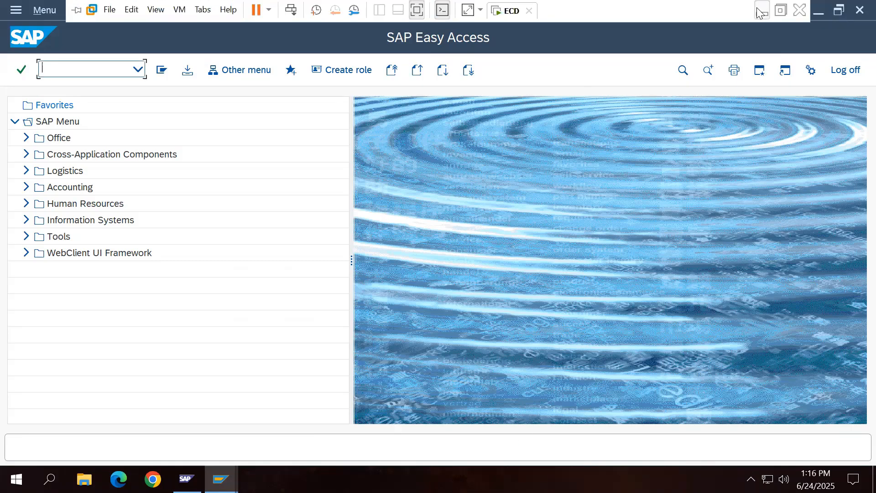
click(761, 11)
scroll(577, 241, down, 2)
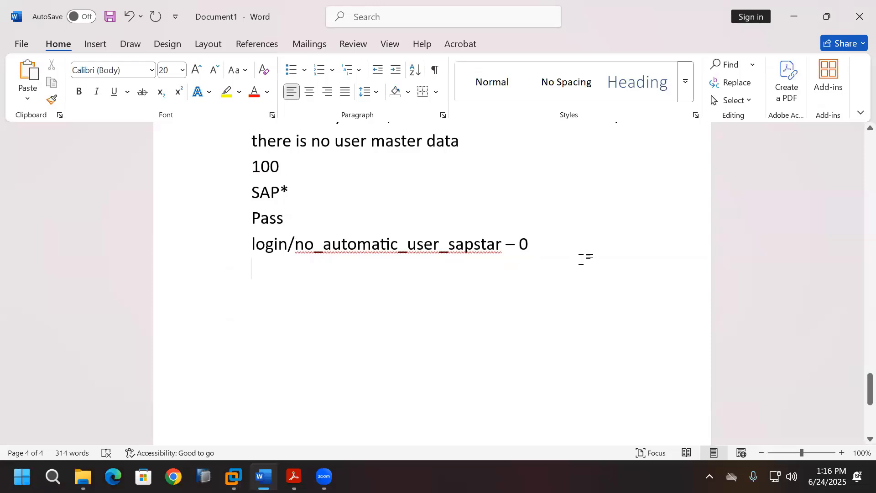
text(Local )
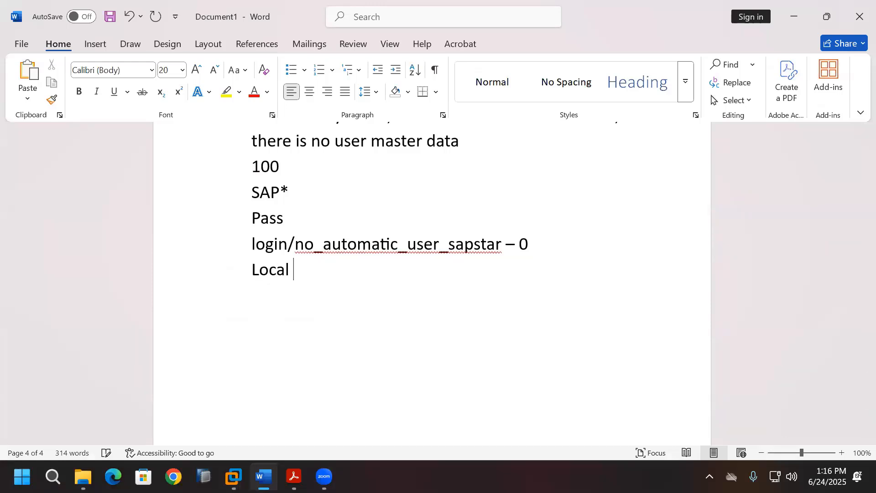
text(Client Copy)
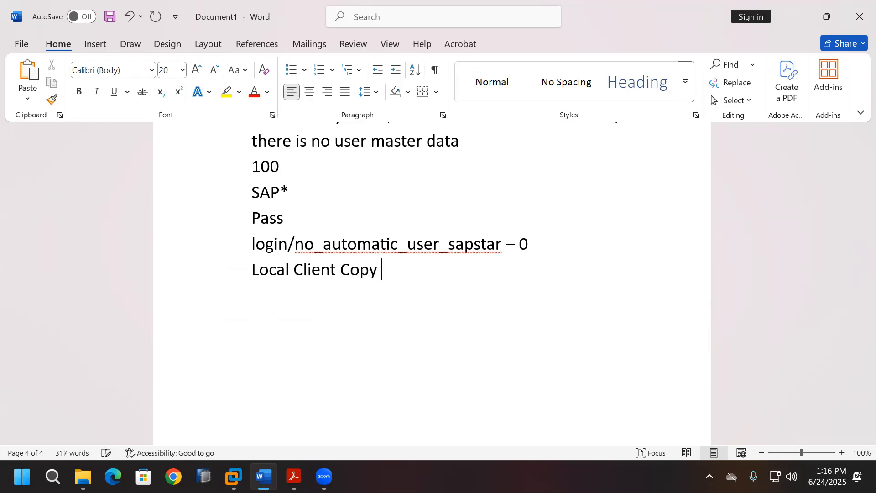
text( ()
key(BackSpace)
key(Return)
Step: Note 'In single system I have 000 client and 100 client' and '000 Client (Source Client) - SAP*/DDIC/ADMIN_000'
text(In single s)
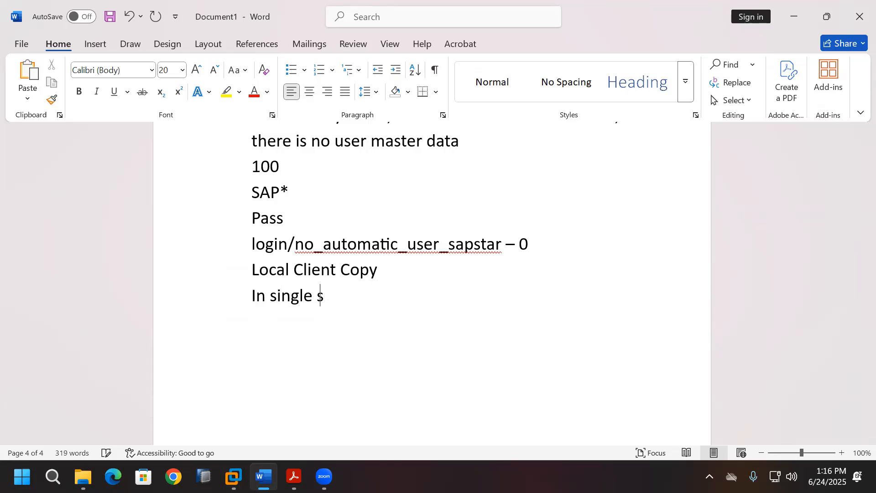
text(ystem I )
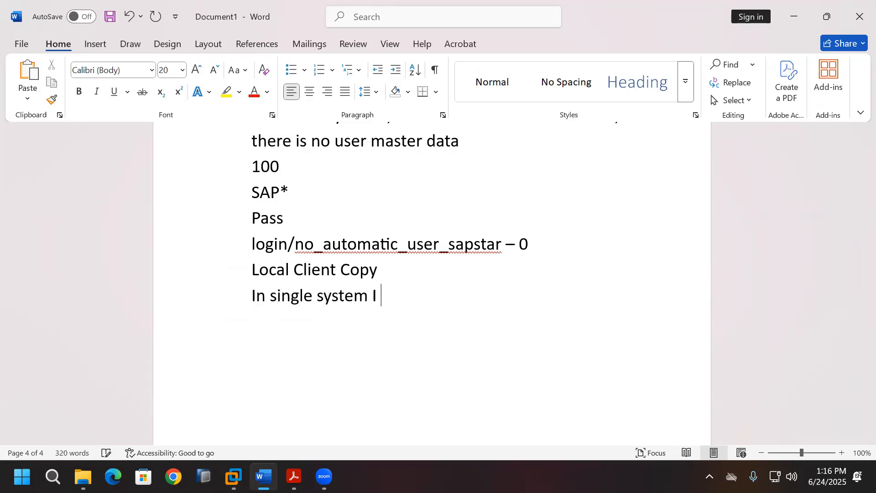
text(have 000 cl)
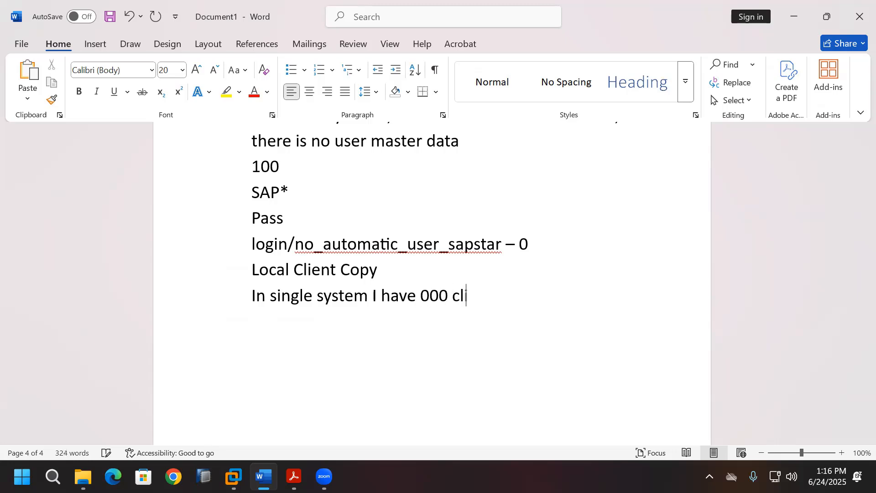
text(ient and 100 )
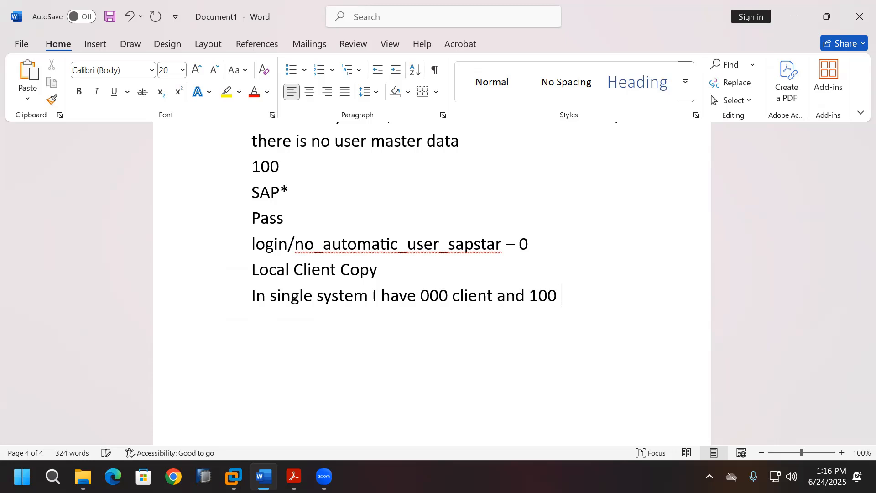
text(client)
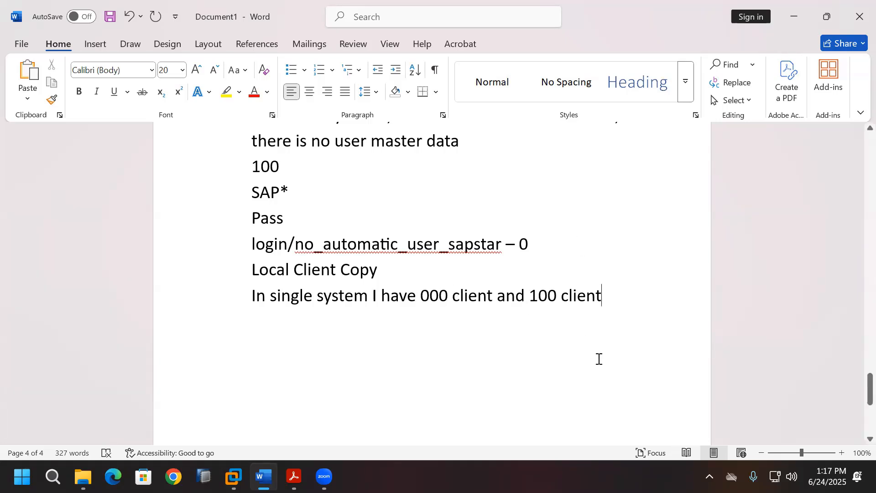
key(Return)
text(0)
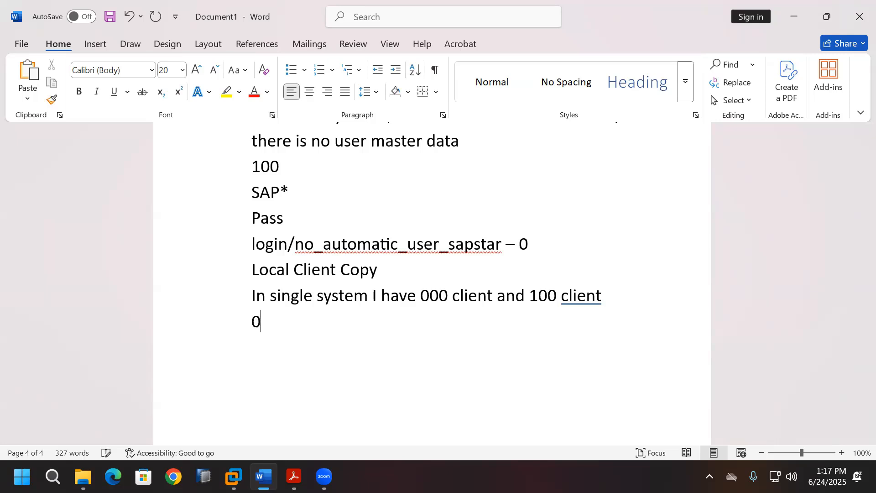
text(00 Client ()
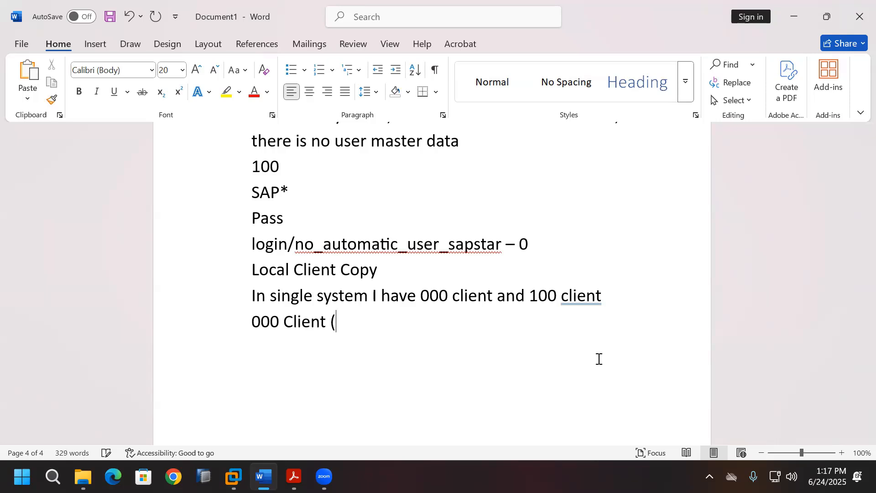
text(Source Client))
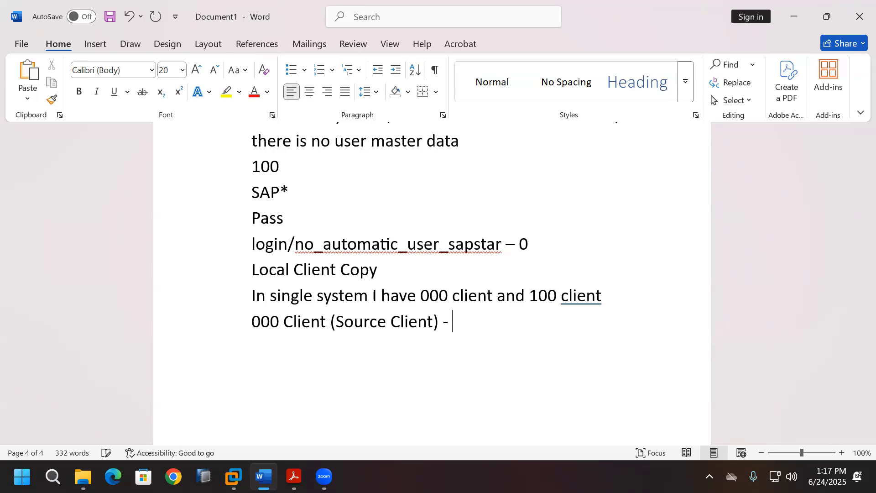
text( - SAP*/DDIC)
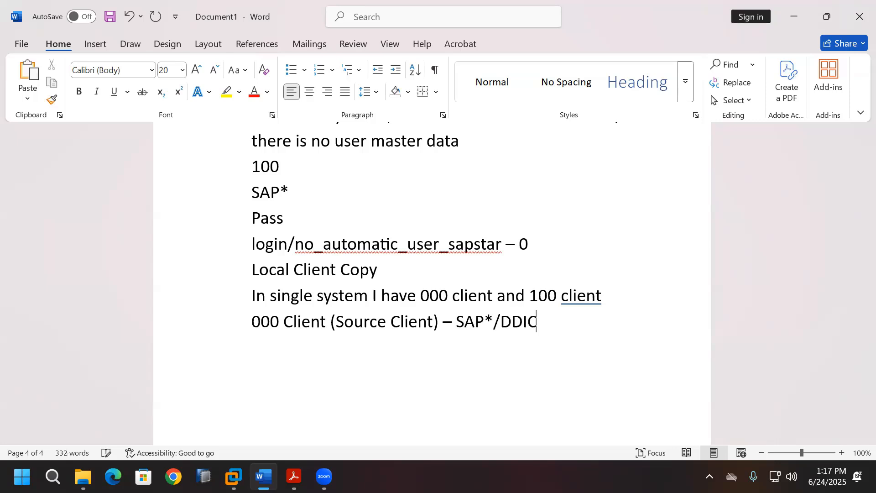
text(/ADMIN_000)
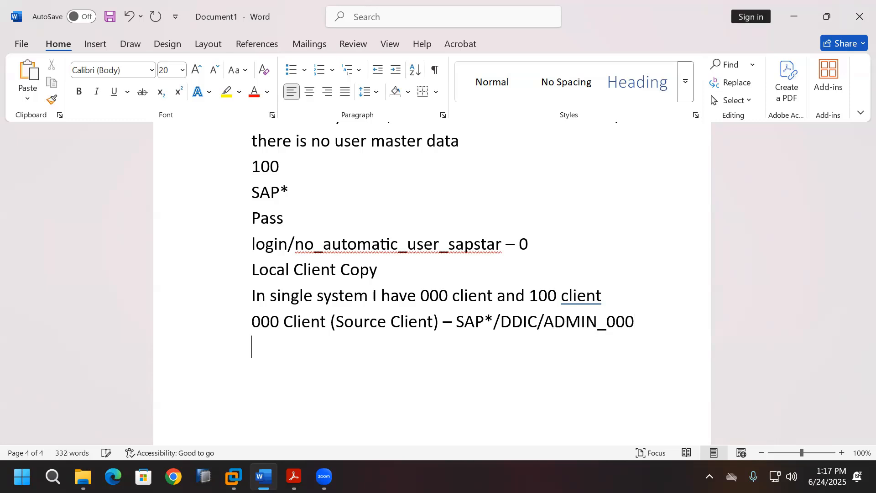
key(Return)
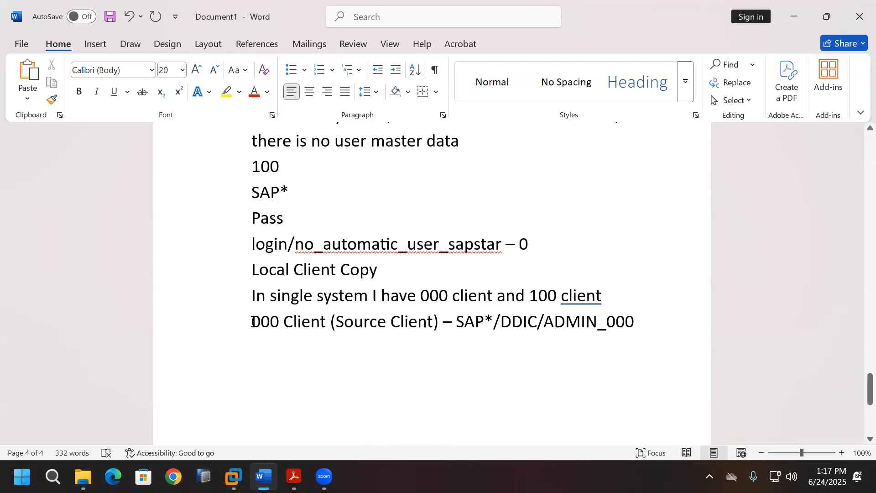
drag(252, 321, 618, 327)
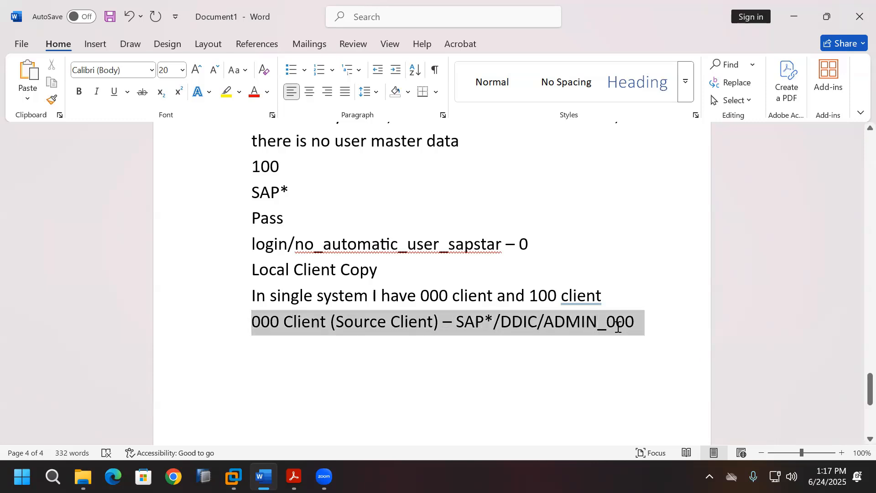
click(488, 361)
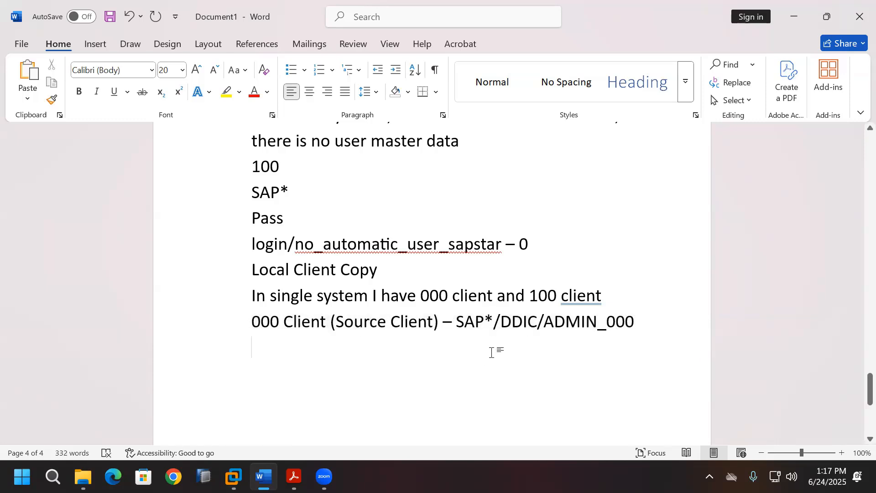
Step: Add the line '100 Client (Target Client)' to the Word notes and review the client numbers
text(100 C)
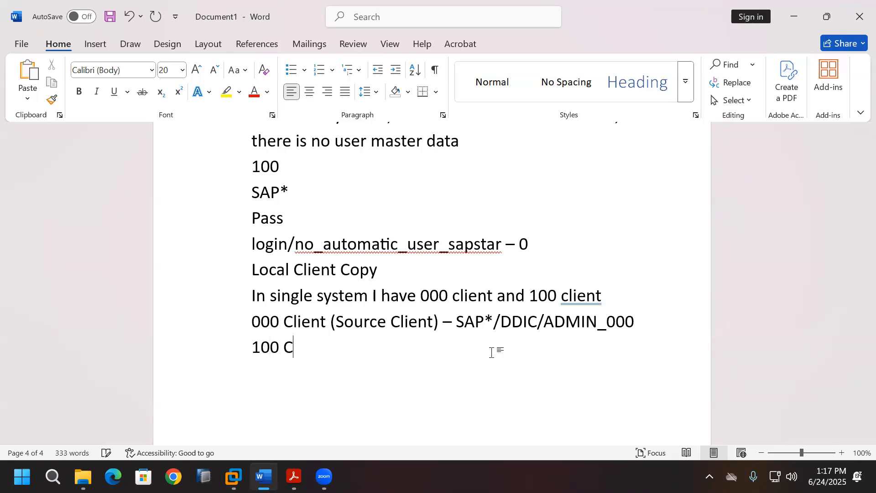
text(lient (Target )
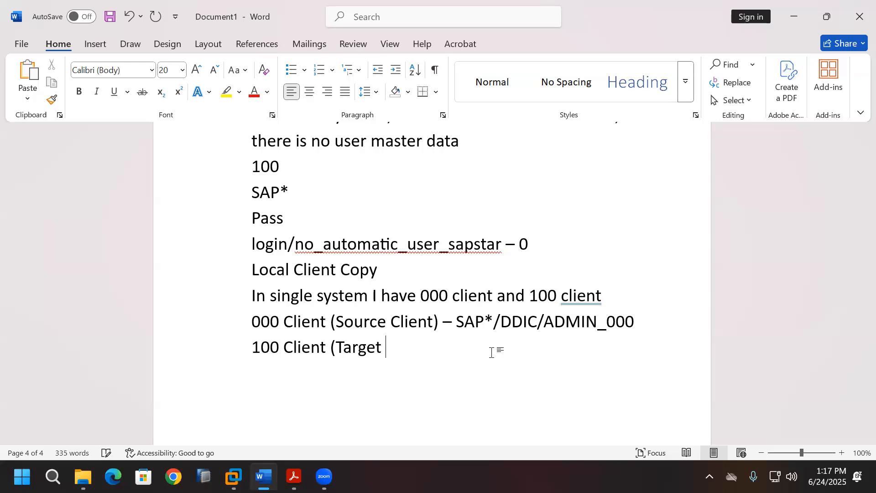
text(Client))
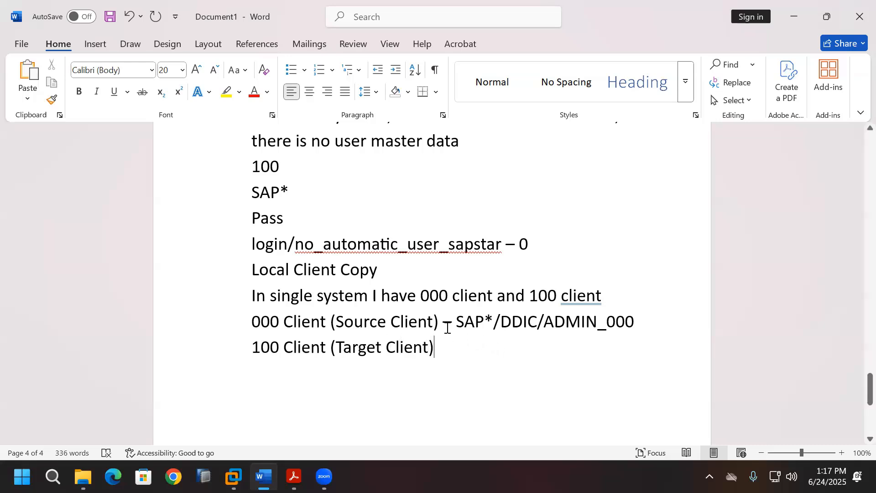
drag(250, 321, 281, 346)
click(516, 403)
double_click(268, 273)
drag(307, 274, 355, 274)
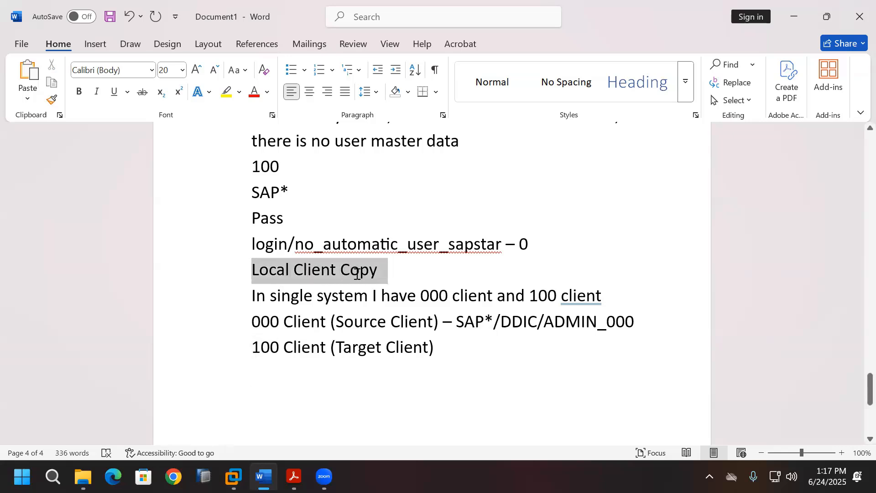
click(435, 394)
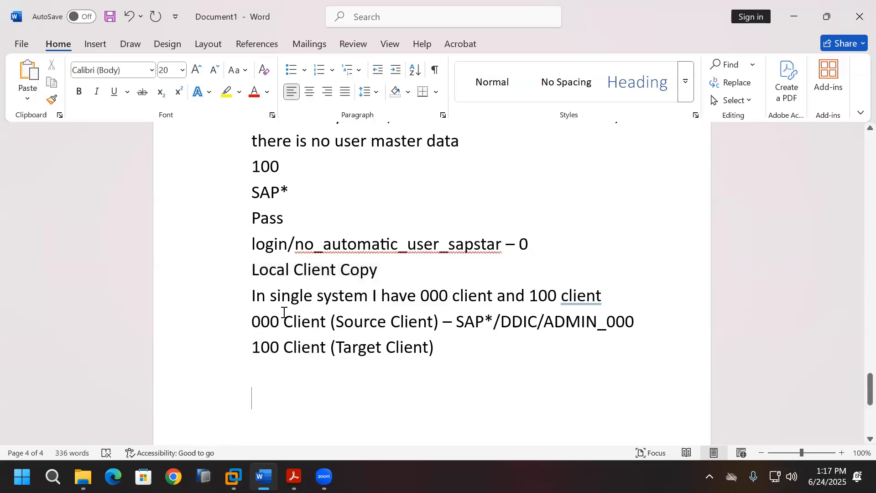
drag(252, 320, 279, 321)
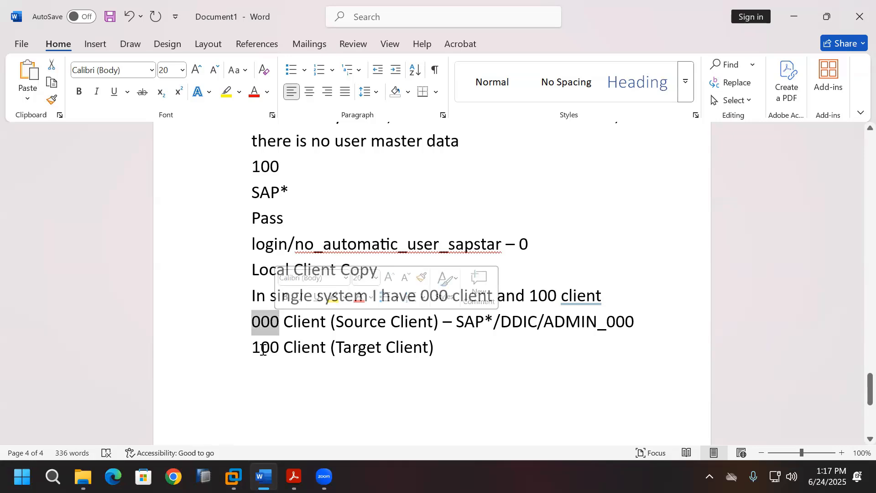
click(358, 387)
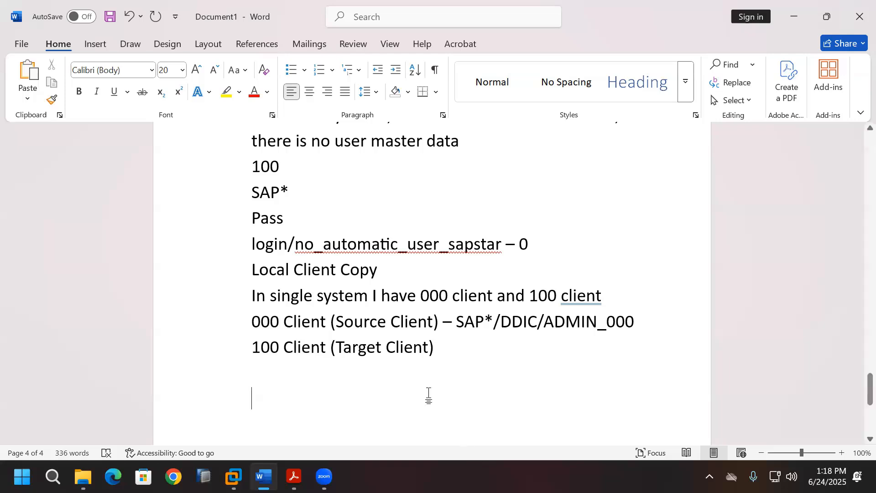
double_click(264, 348)
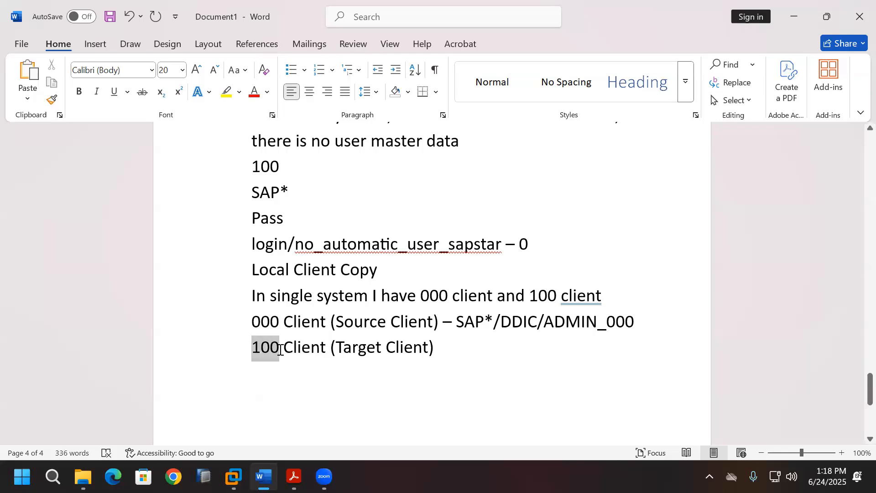
drag(244, 323, 278, 322)
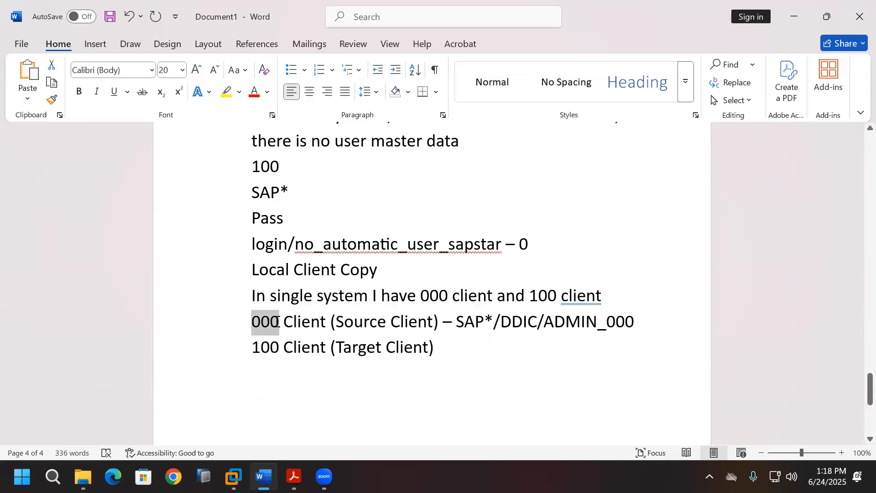
drag(254, 349, 280, 356)
drag(251, 321, 279, 322)
click(355, 397)
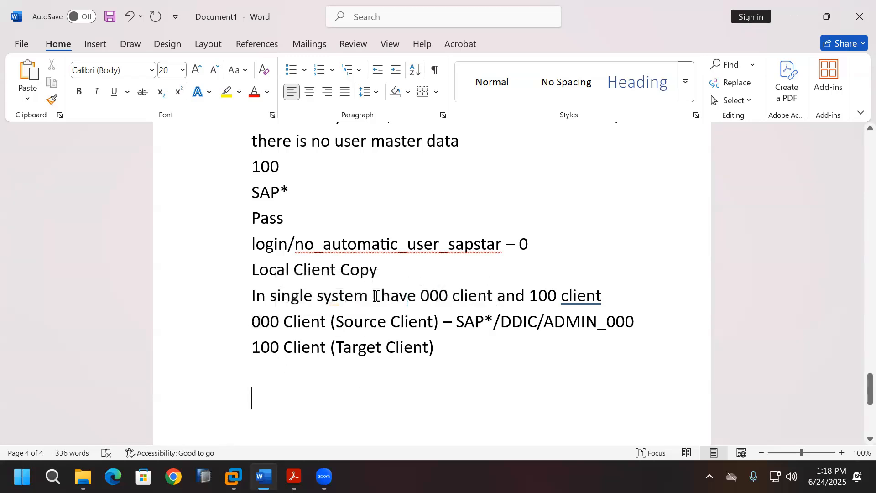
Step: Append '- always login with target client' to the Local Client Copy heading and return to SAP
click(383, 272)
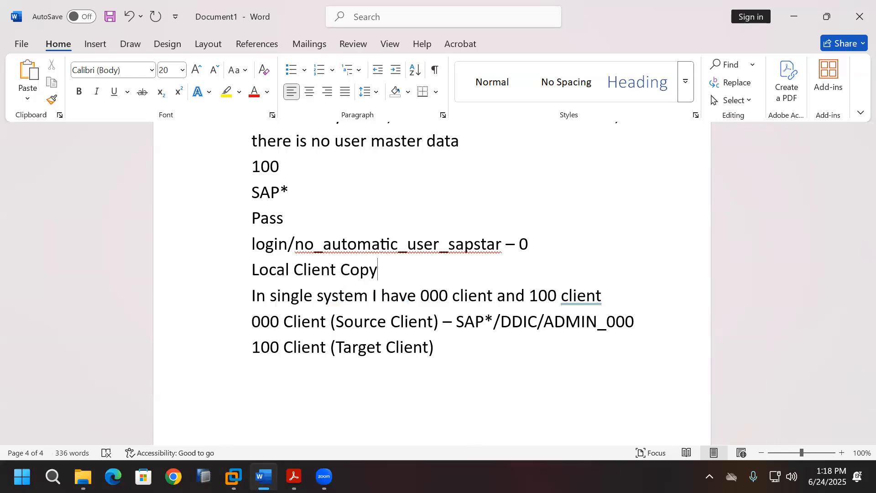
text(- always login wit)
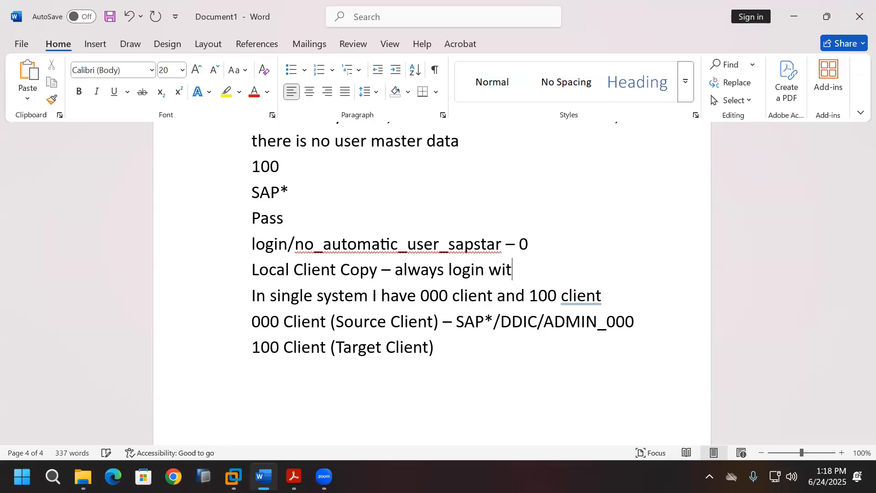
text(h target)
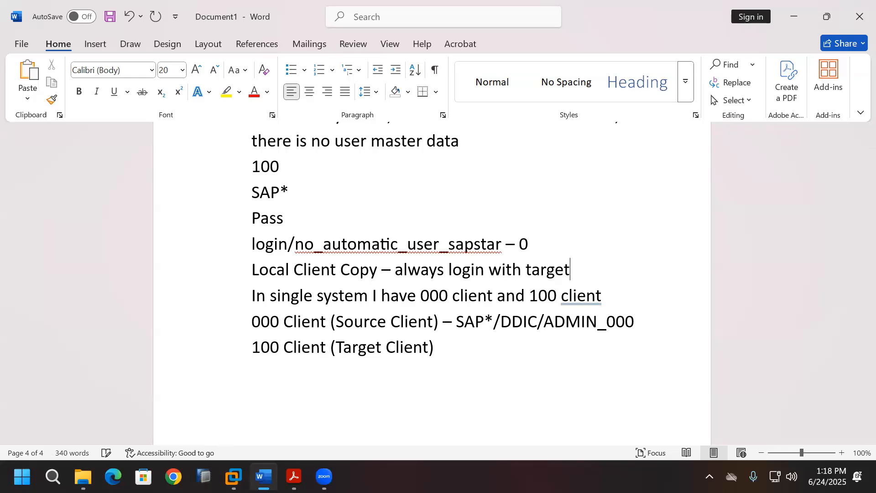
text( client)
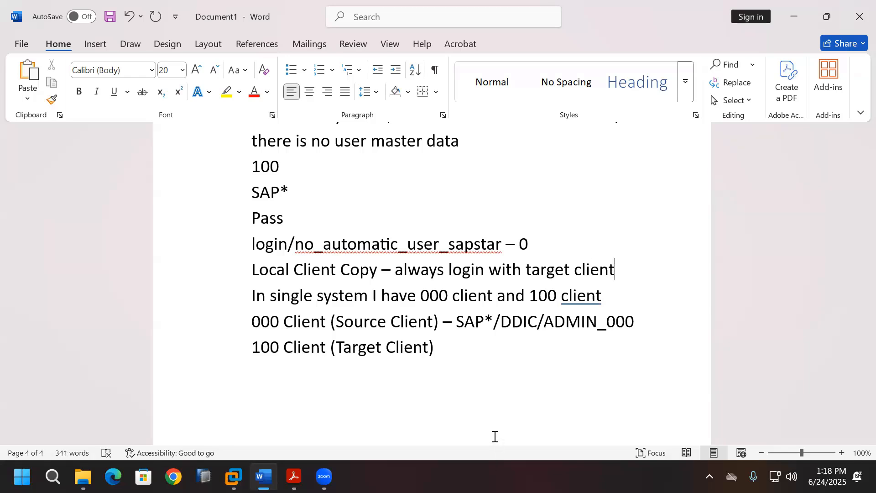
click(233, 476)
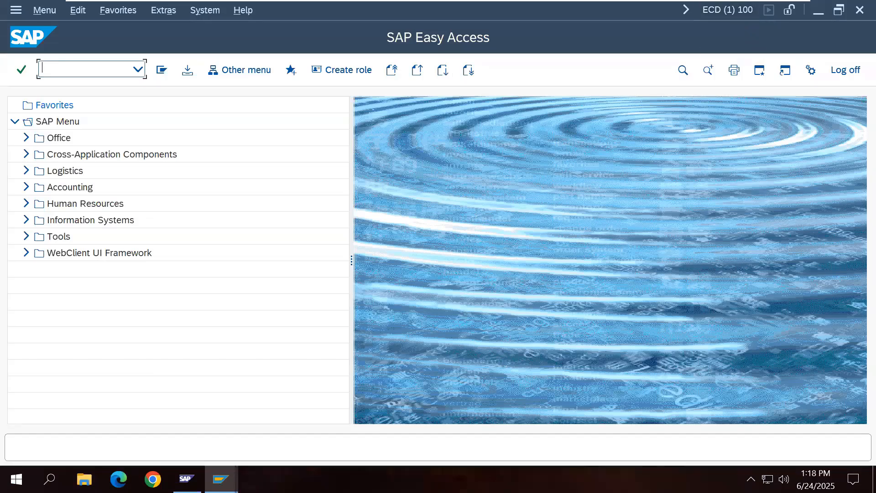
Step: In SCC1, select profile SAP_ALL, source client 000 and user masters from client 000
text(C1)
key(Return)
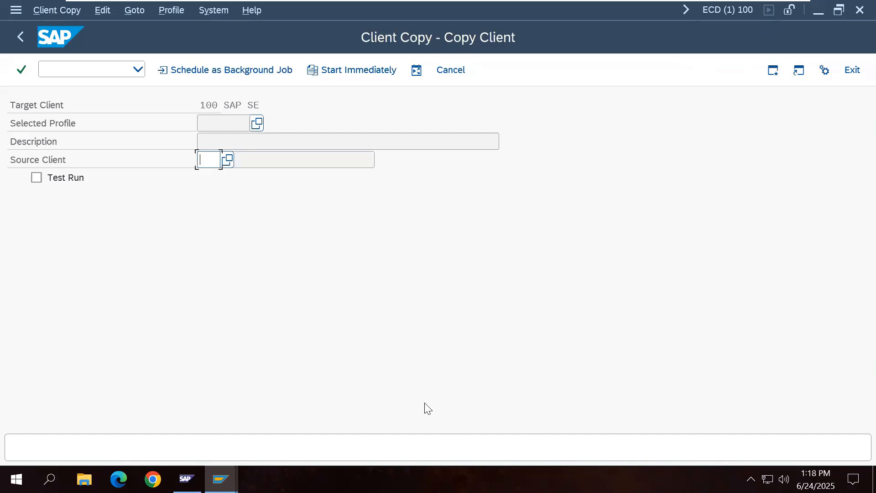
click(257, 124)
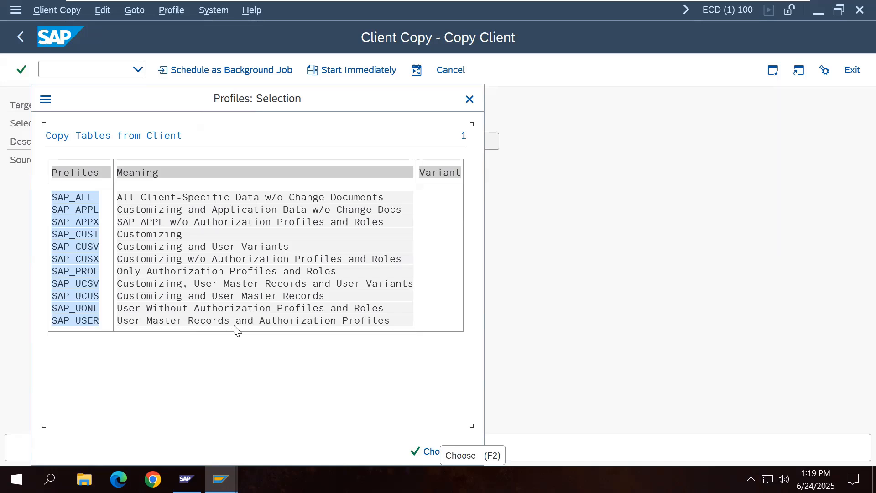
double_click(86, 198)
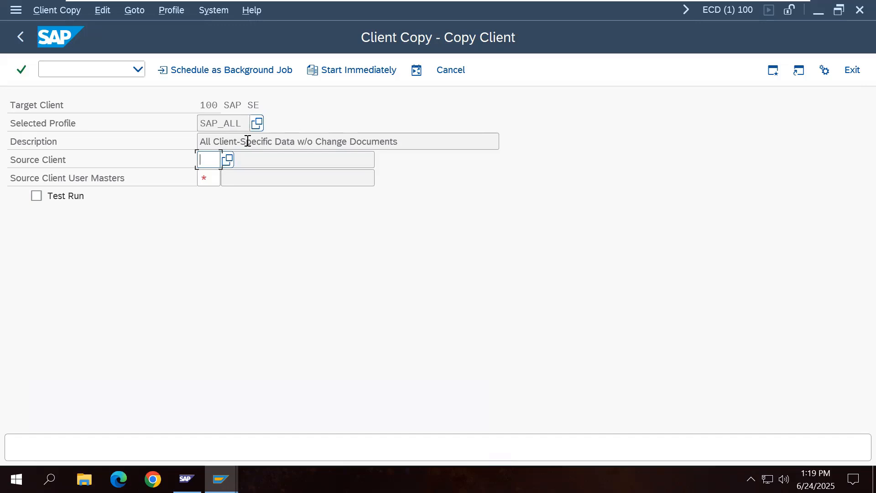
click(228, 159)
double_click(61, 255)
click(217, 179)
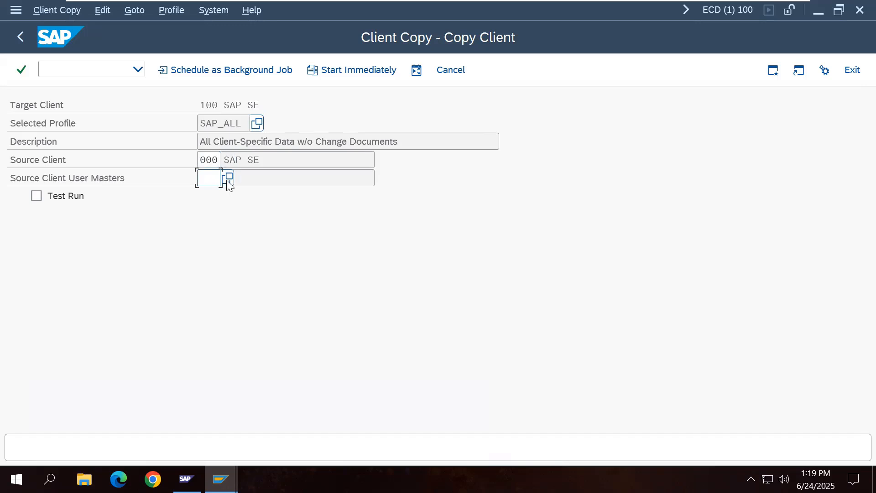
click(226, 181)
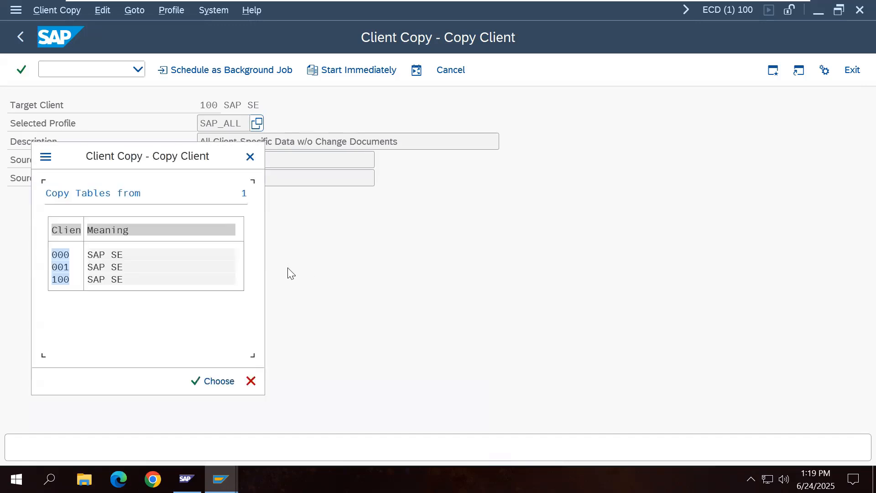
double_click(66, 253)
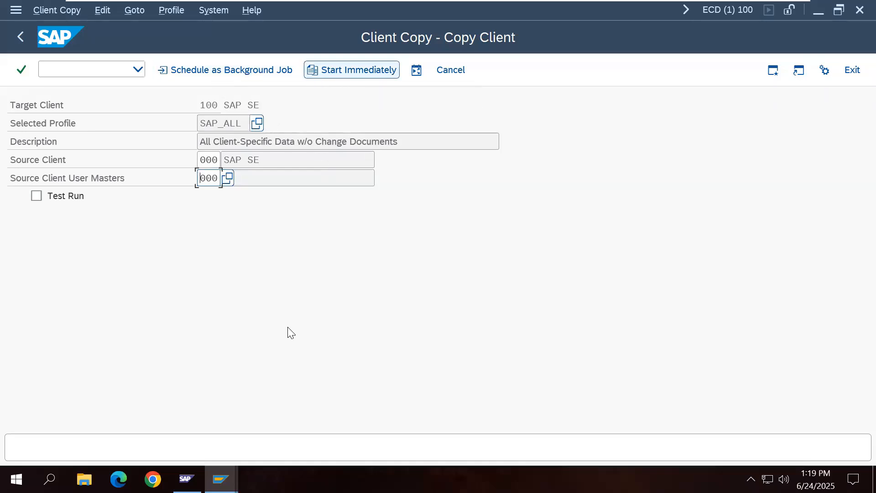
click(220, 479)
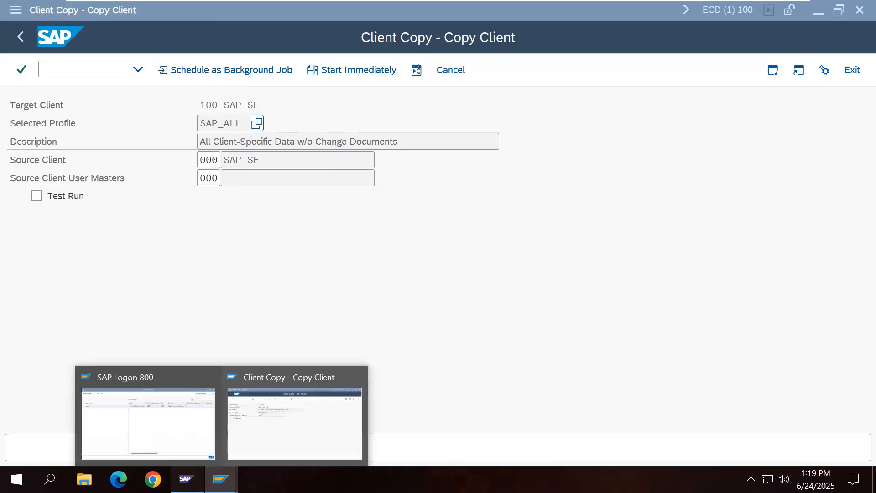
click(184, 479)
click(35, 134)
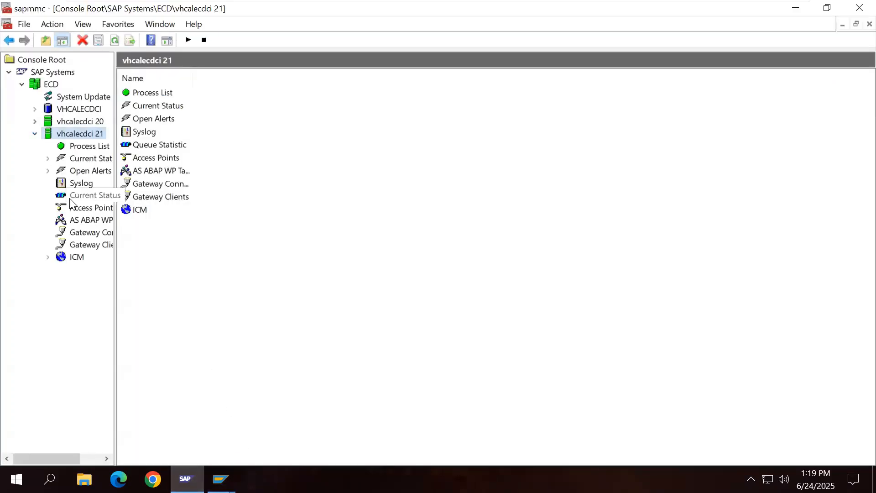
click(79, 219)
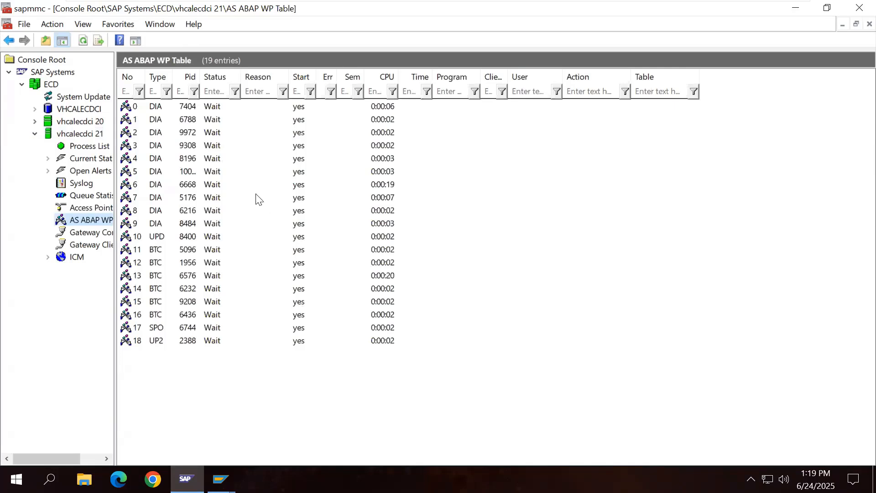
mouse_move(220, 479)
click(319, 410)
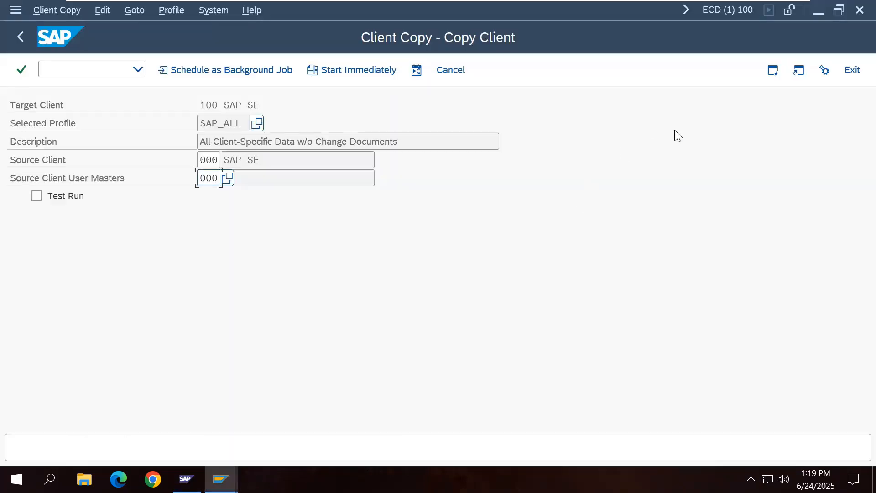
Step: Open a second SAP session with SM50 entered, then minimize the VM to reach Word
click(773, 71)
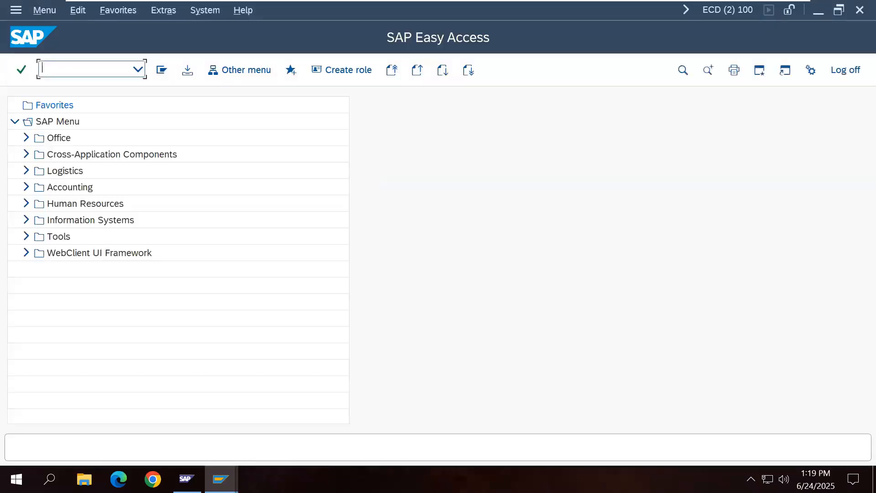
text(SM50)
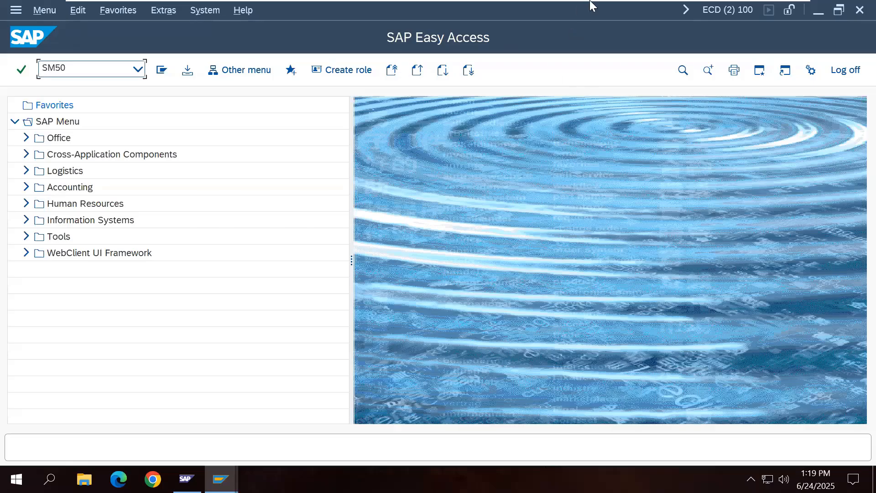
click(761, 13)
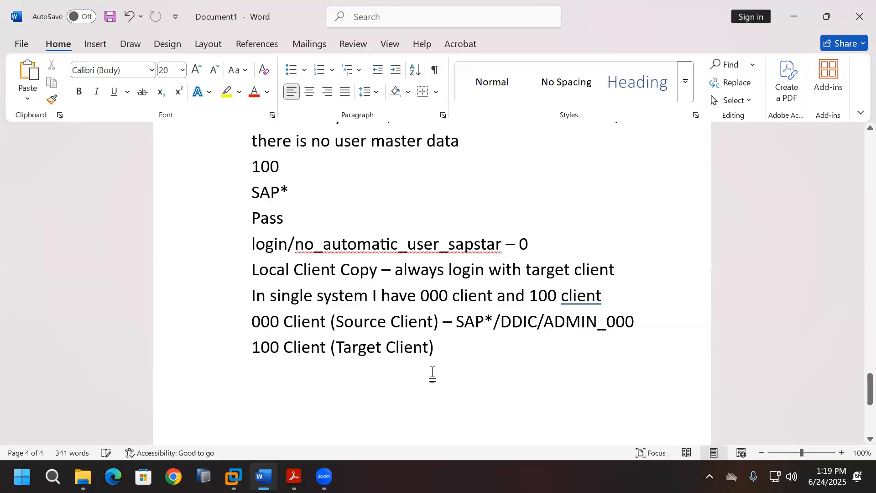
Step: Add a bold 'SM50' line at the end of the Word notes and return to the SAP VM
text(SM)
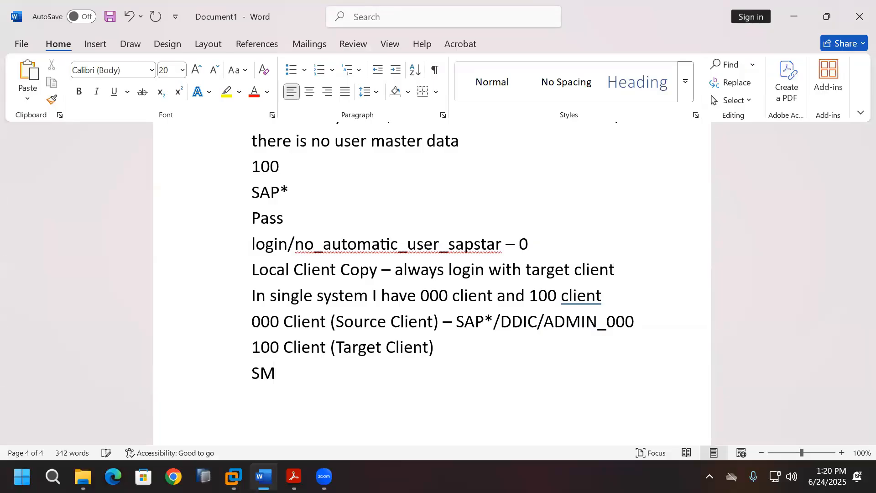
text(50)
key(Return)
drag(250, 372, 293, 372)
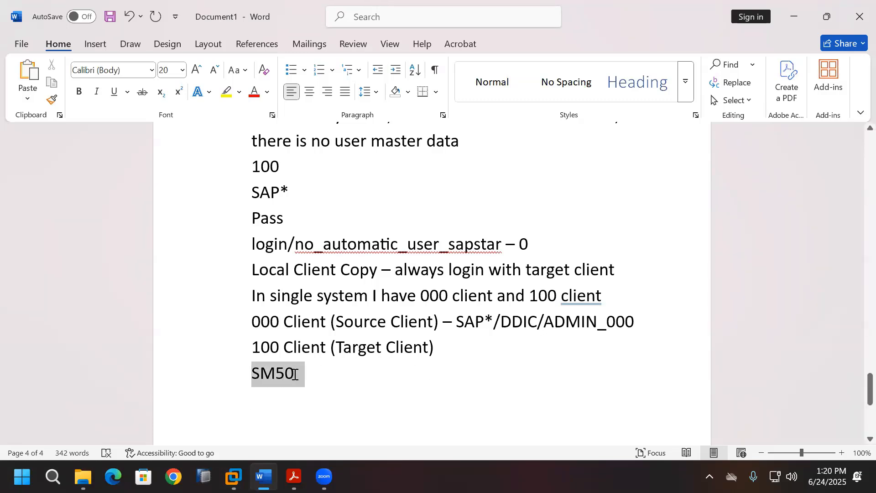
click(79, 92)
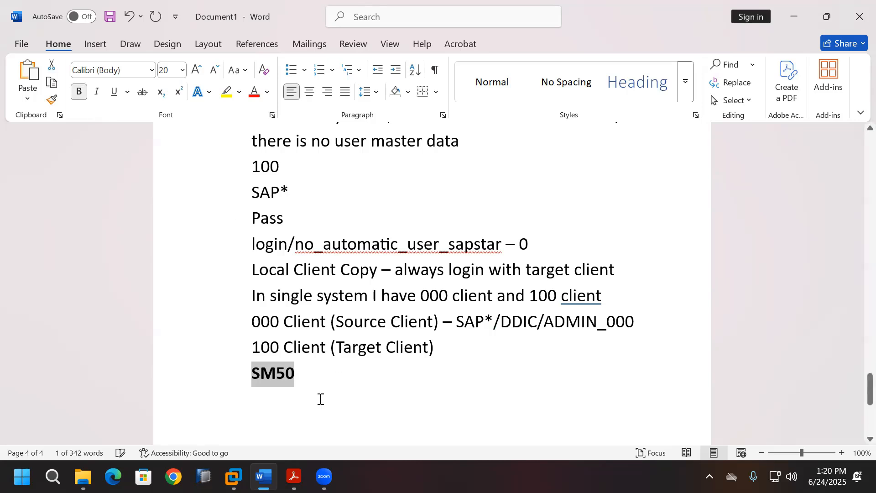
click(308, 399)
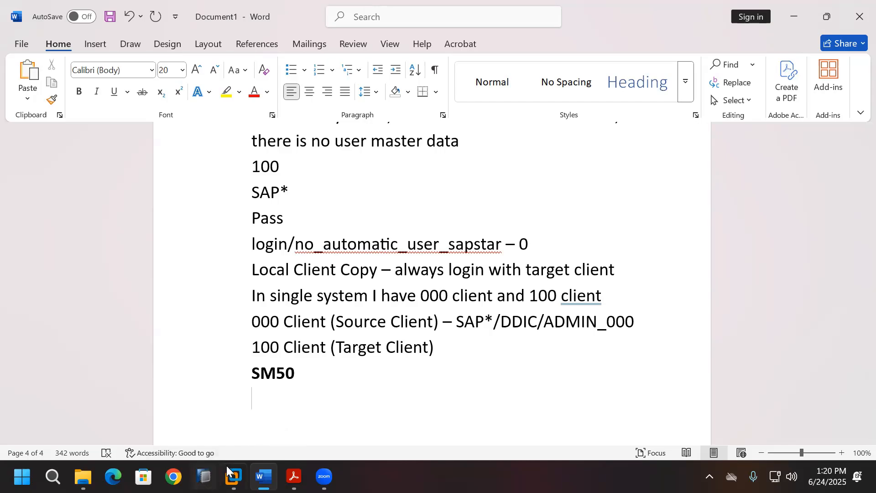
click(233, 476)
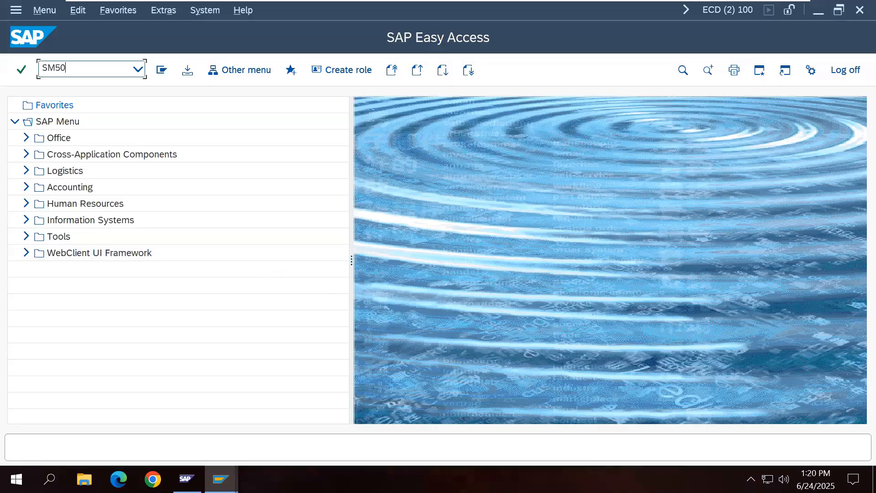
Step: Run SM50 and review the instance's work process list
key(Return)
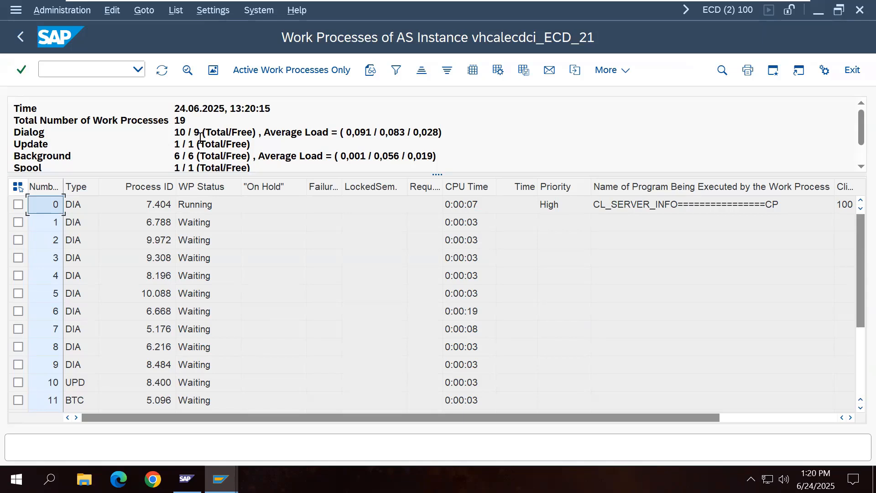
drag(406, 418, 502, 423)
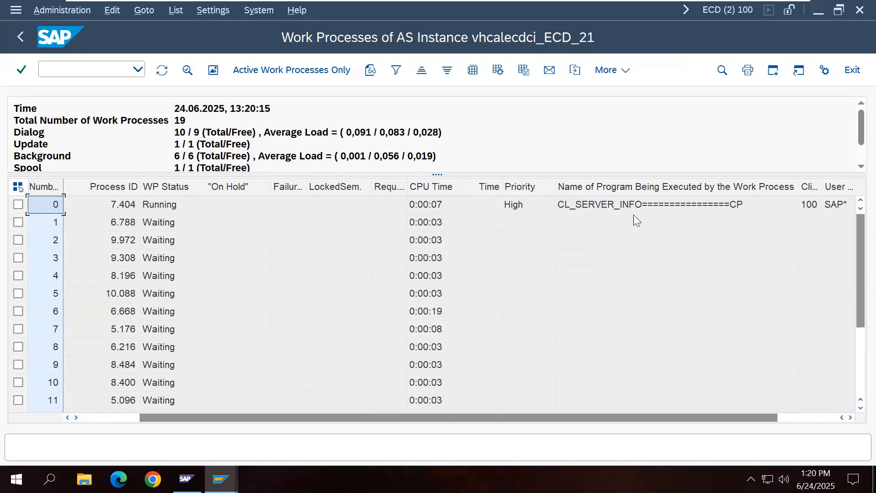
drag(485, 419, 278, 417)
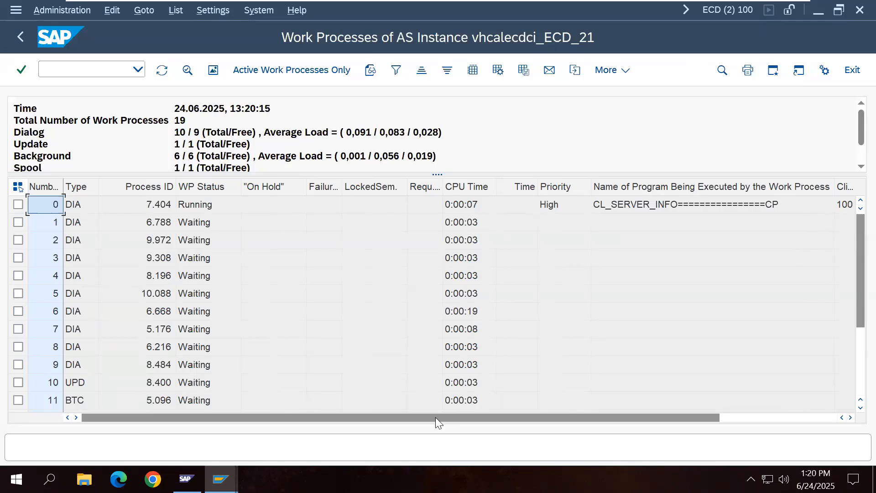
Step: Bring the Copy Client session window back to the front
mouse_move(220, 479)
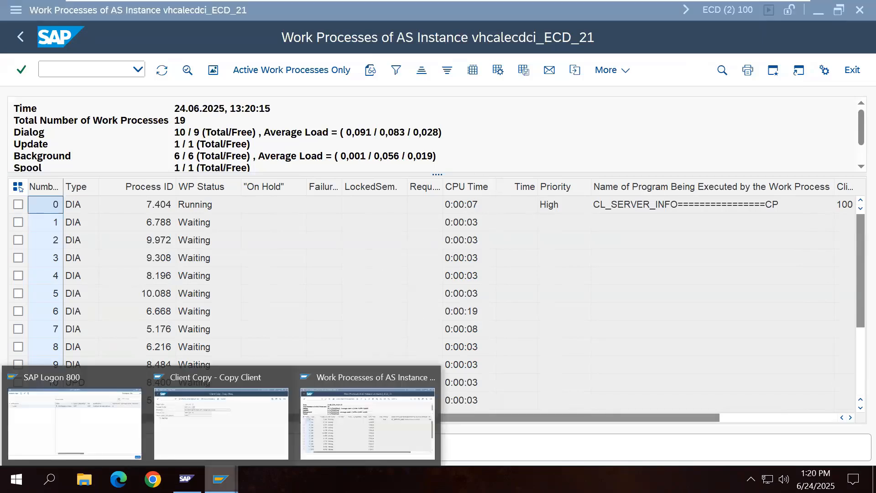
click(228, 401)
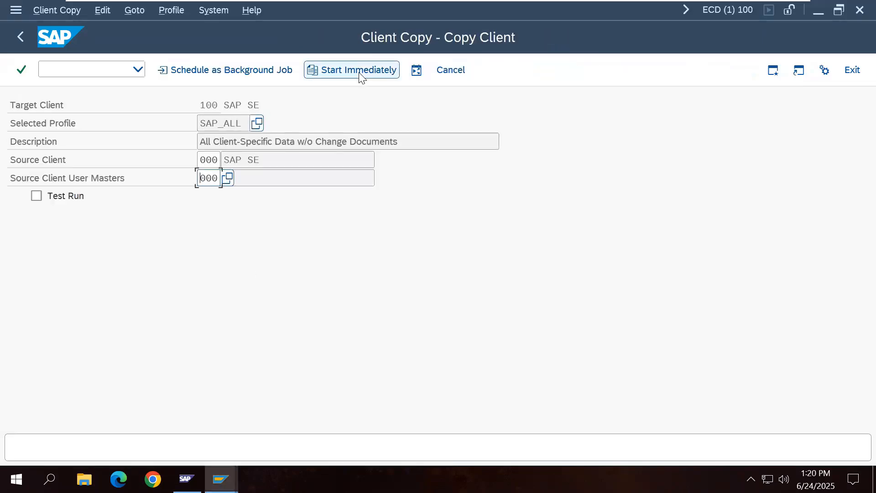
mouse_move(560, 6)
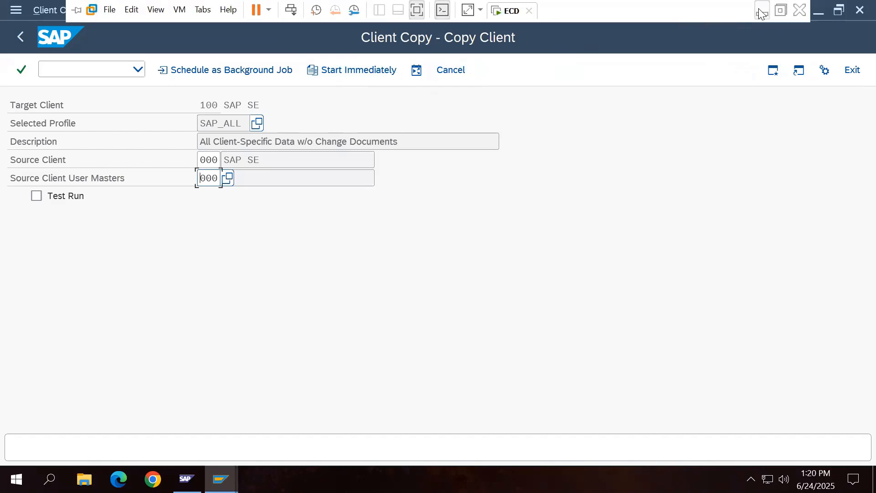
click(762, 14)
click(234, 477)
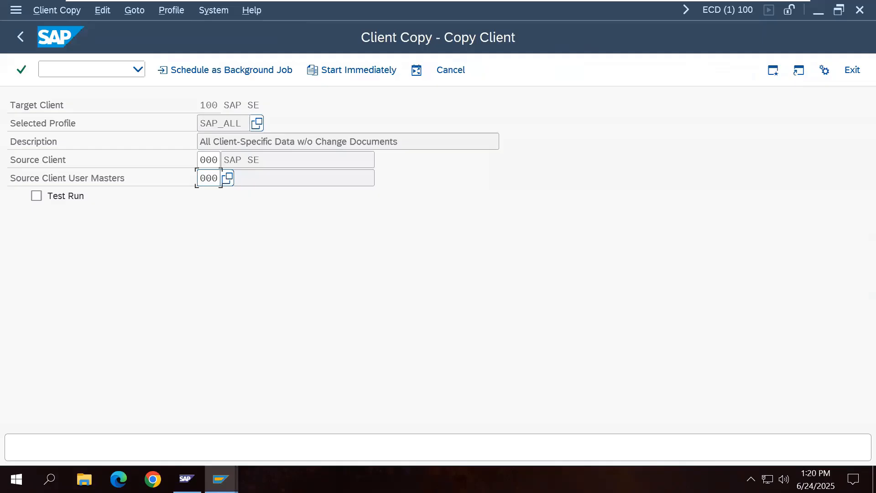
click(221, 479)
click(373, 406)
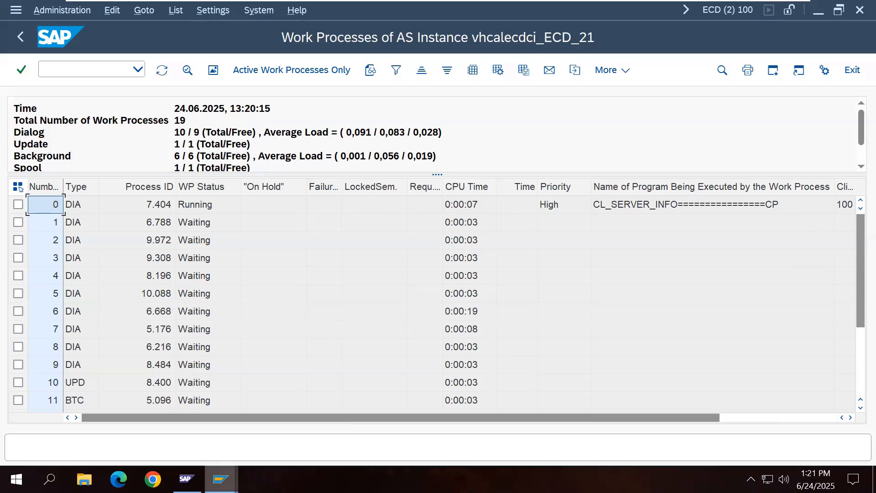
mouse_move(221, 479)
click(219, 420)
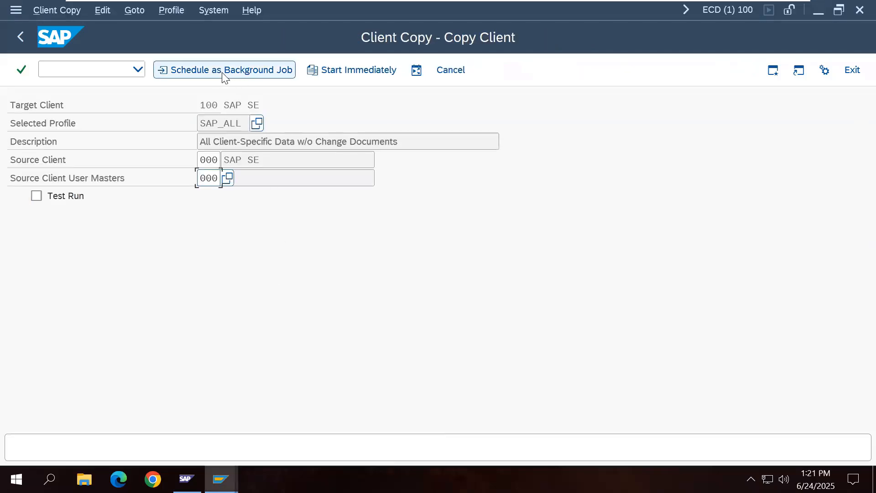
Step: Scroll the SM50 list of 19 work processes again, then return to the Copy Client screen
mouse_move(220, 479)
click(320, 442)
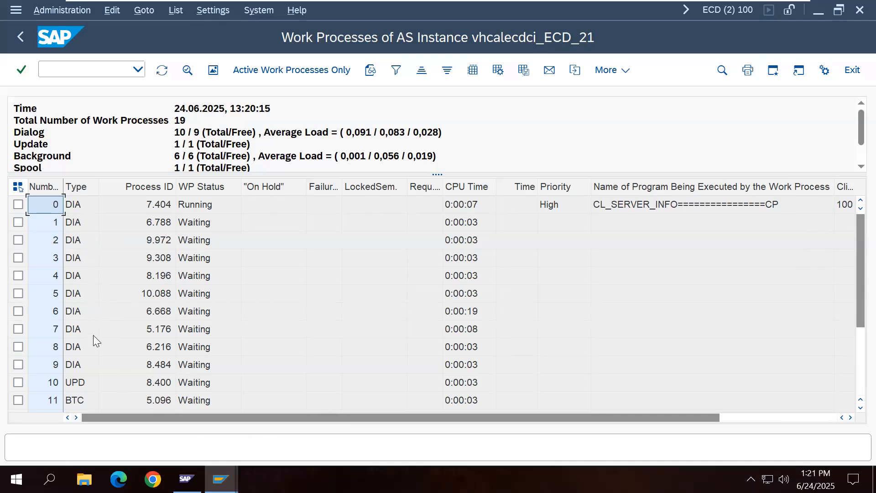
scroll(93, 335, down, 3)
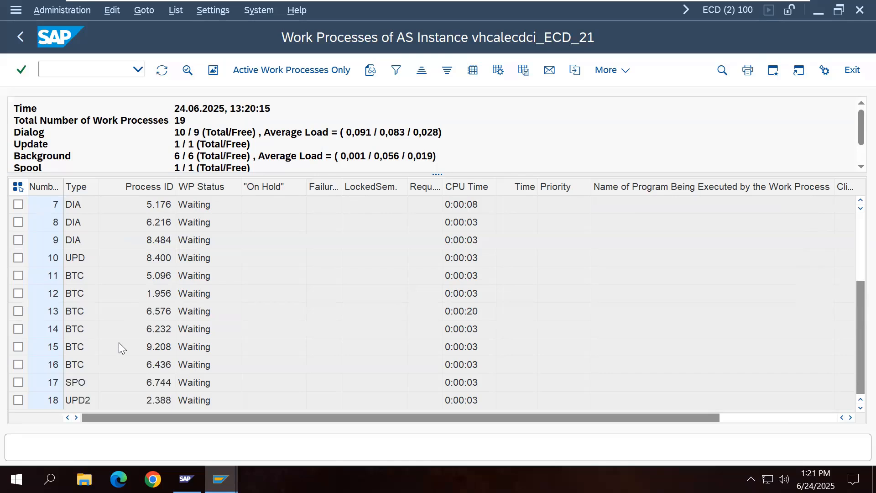
mouse_move(221, 479)
click(242, 447)
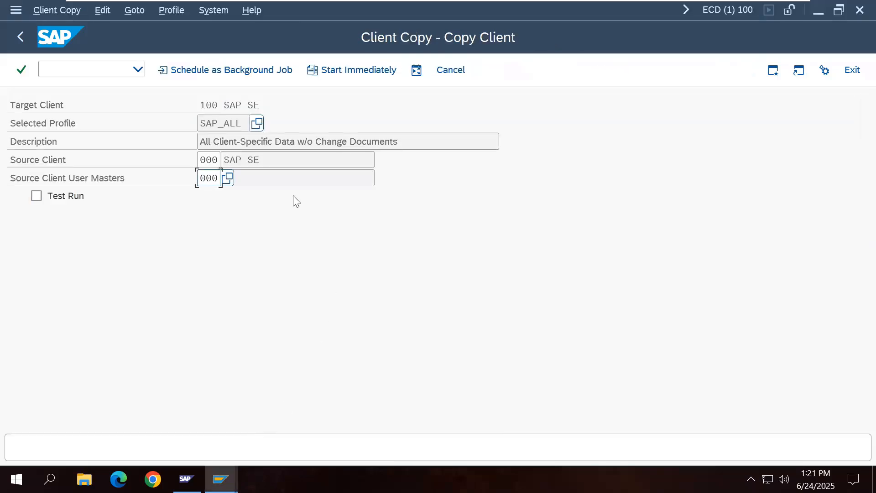
Step: Schedule the SAP_ALL copy as an immediate background job on server vhcalecdci_ECD_21
click(221, 73)
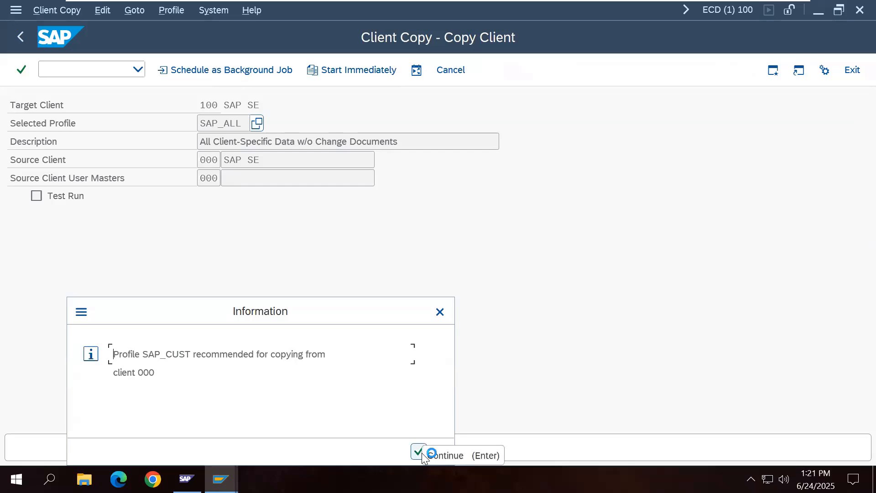
click(423, 454)
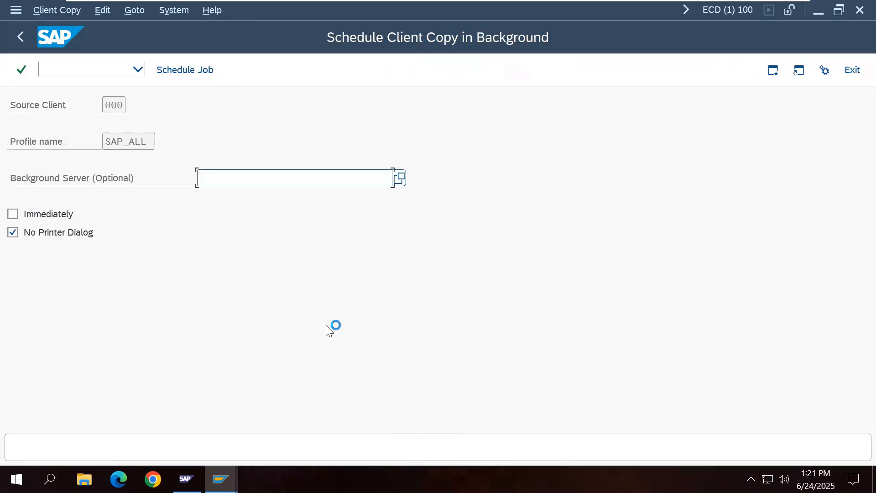
click(400, 178)
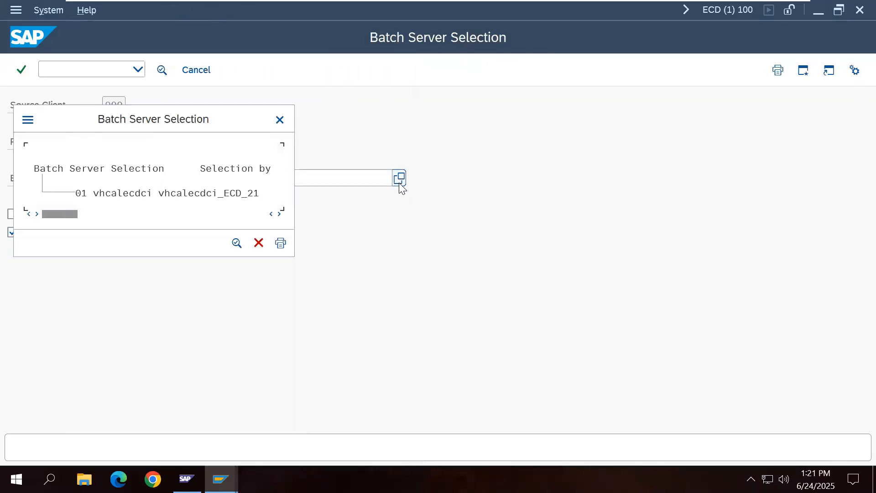
double_click(208, 195)
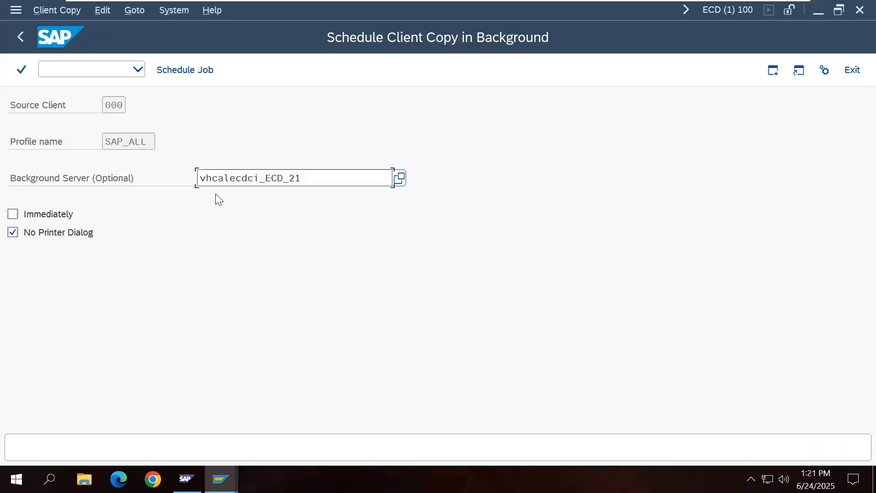
click(399, 178)
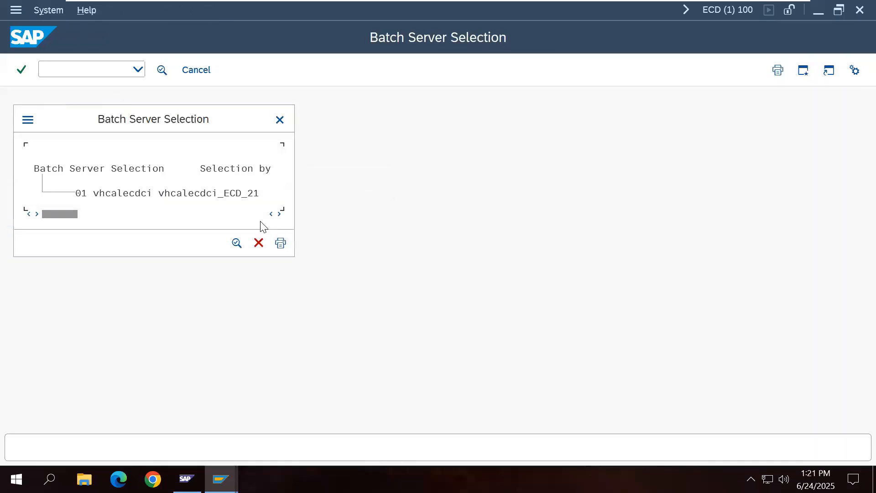
double_click(232, 195)
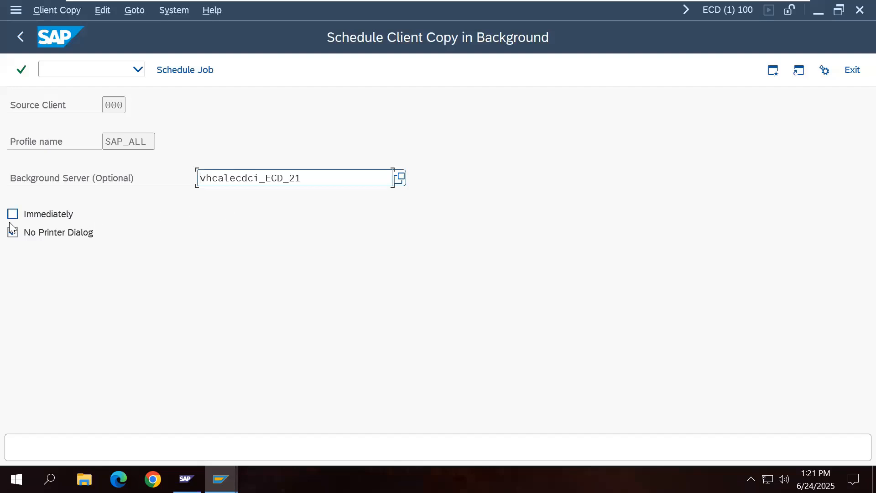
click(12, 214)
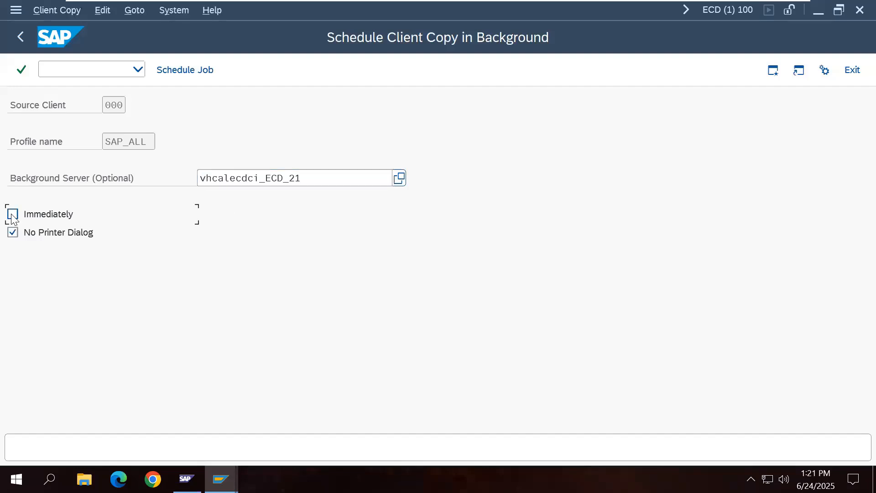
click(185, 69)
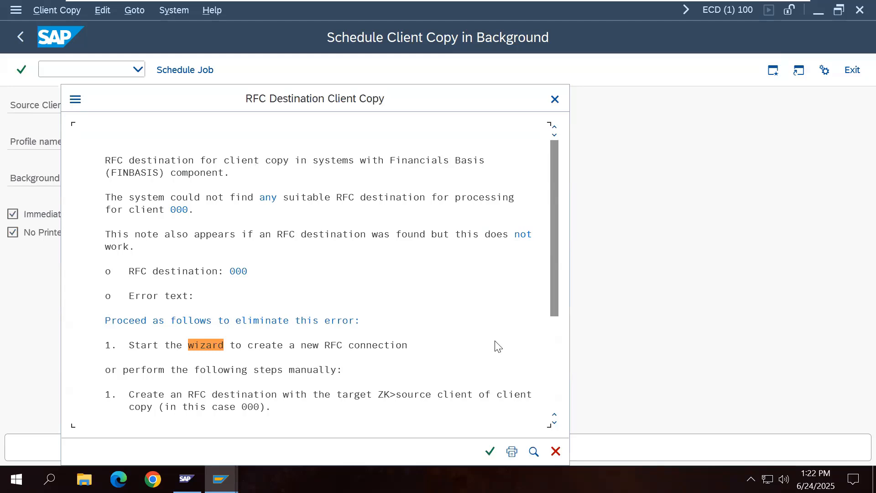
Step: Read the RFC Destination Client Copy help text and launch its RFC connection wizard
click(555, 401)
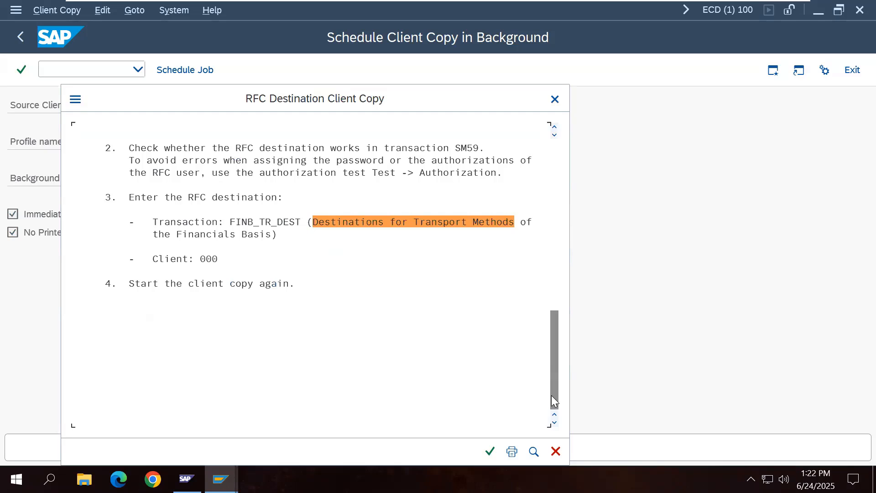
drag(551, 396, 552, 192)
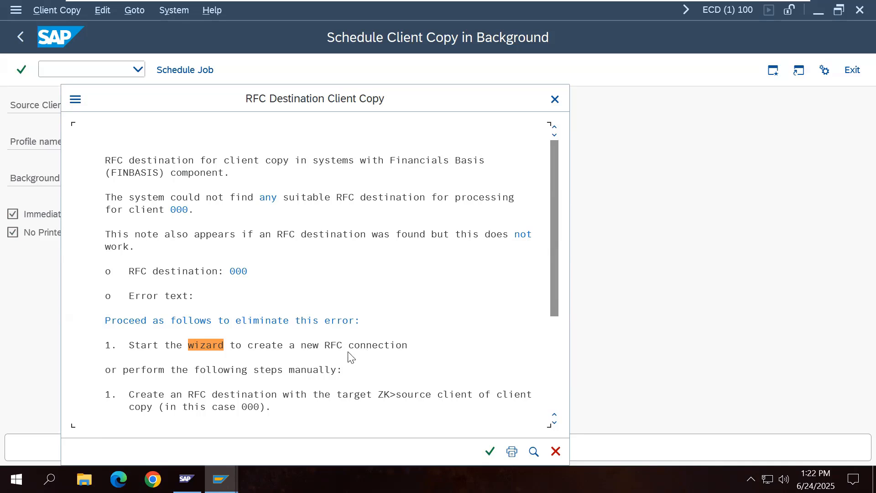
click(209, 345)
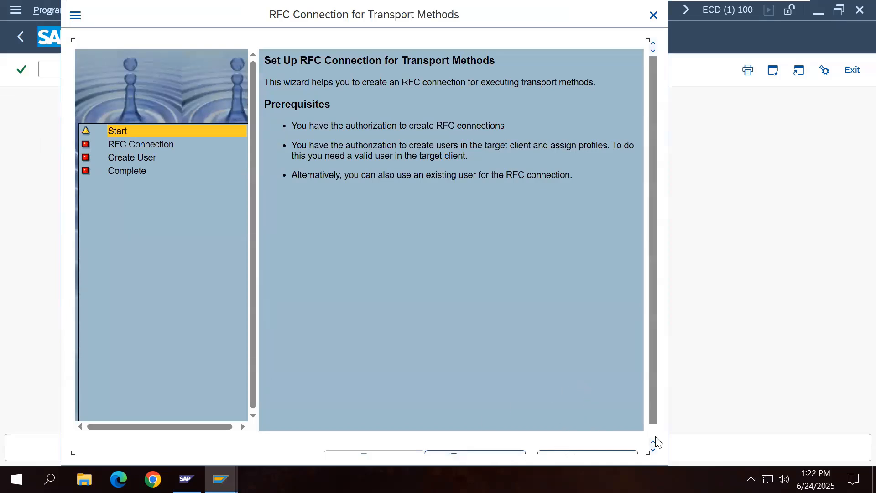
Step: Accept destination FINBTR@ECDCLNT000 and its RFC user, complete the wizard, and log on remotely to client 000
scroll(656, 440, down, 1)
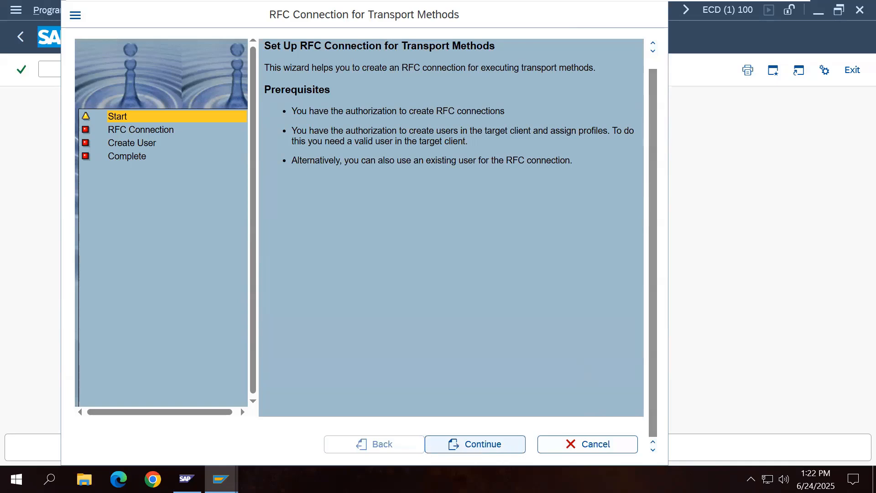
click(475, 444)
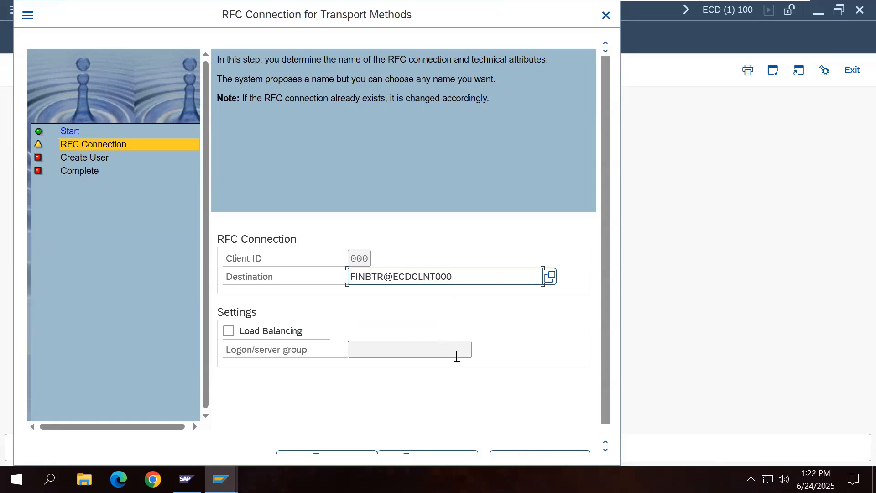
scroll(603, 428, down, 1)
click(450, 441)
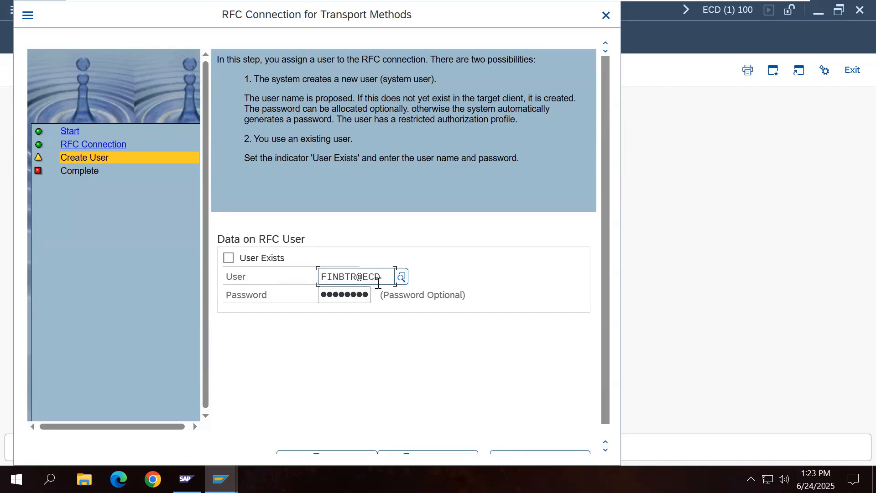
click(349, 295)
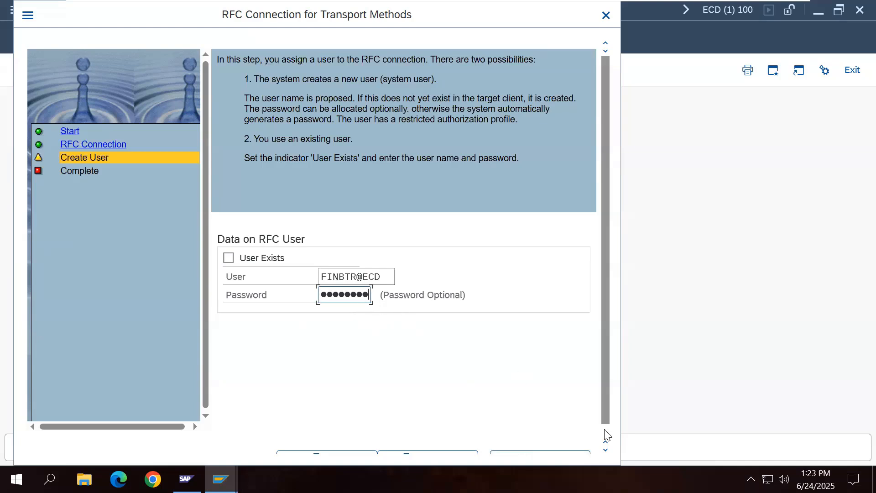
scroll(605, 433, down, 1)
click(442, 447)
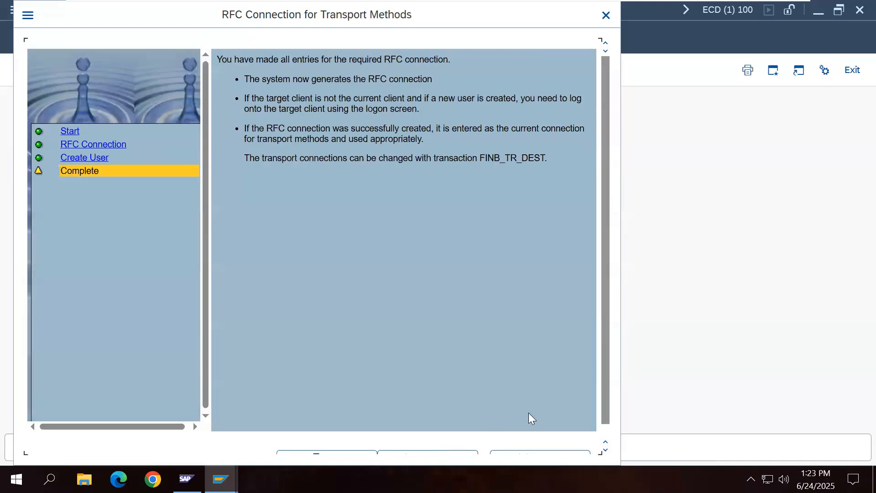
scroll(607, 436, down, 1)
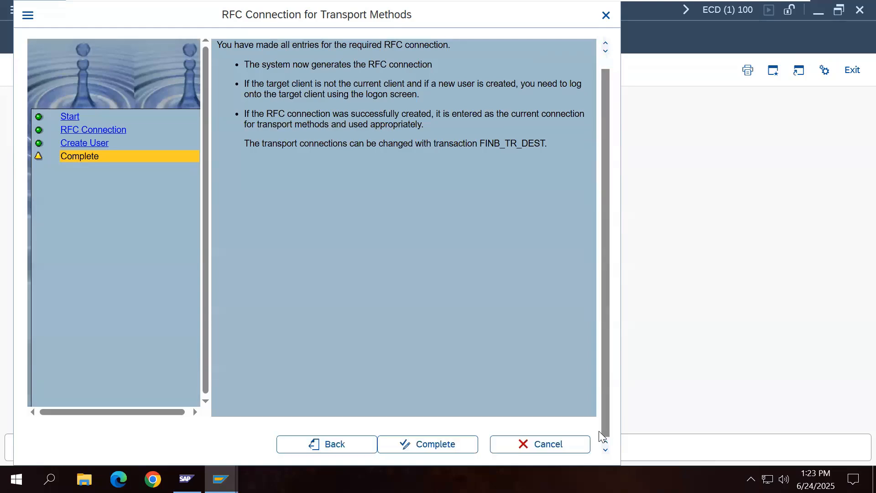
click(445, 447)
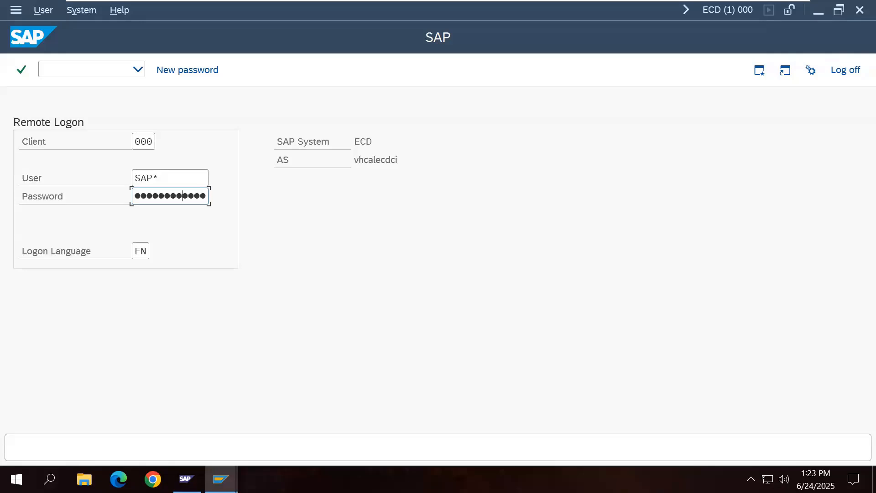
key(Return)
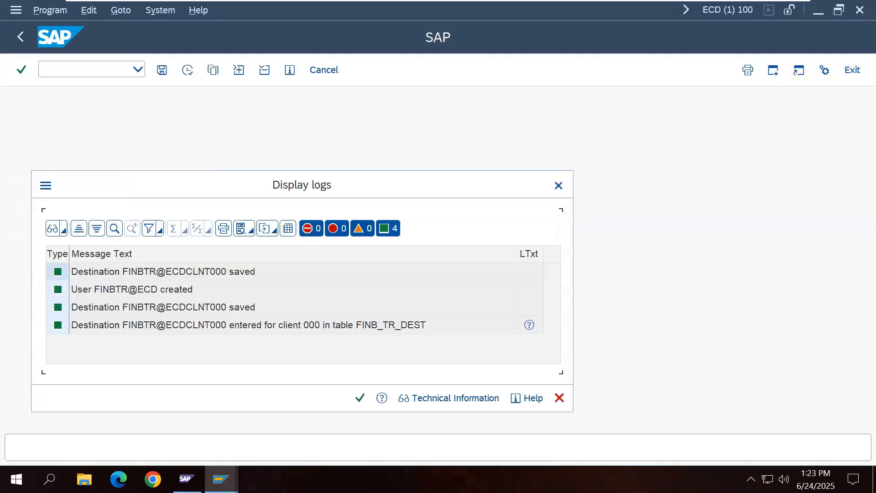
Step: Close the wizard log and RFC notice, then reschedule the 000→100 SAP_ALL copy and confirm
click(359, 399)
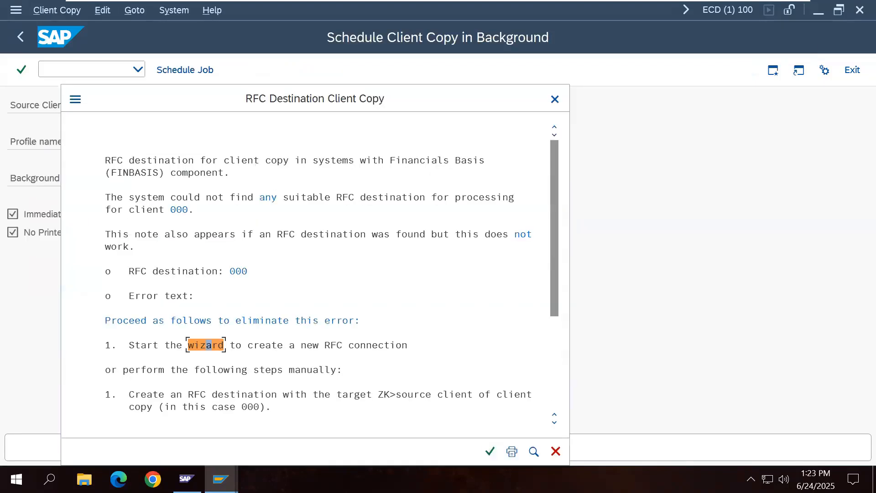
click(493, 454)
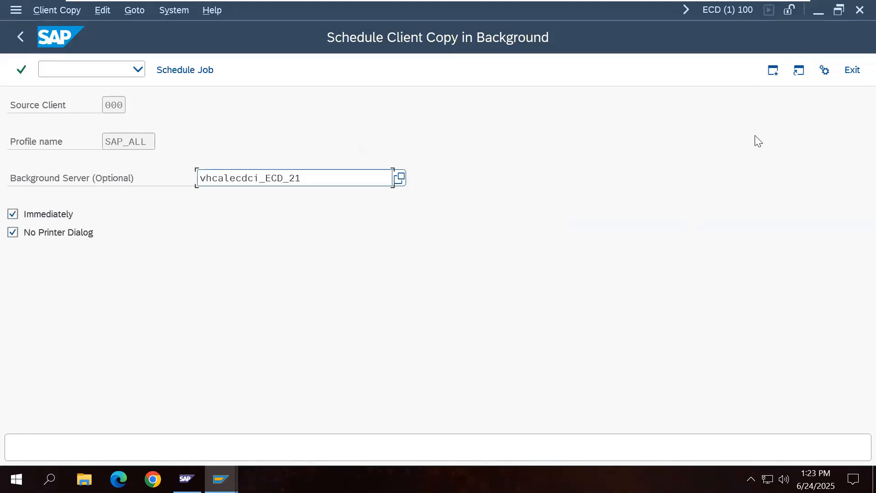
click(190, 73)
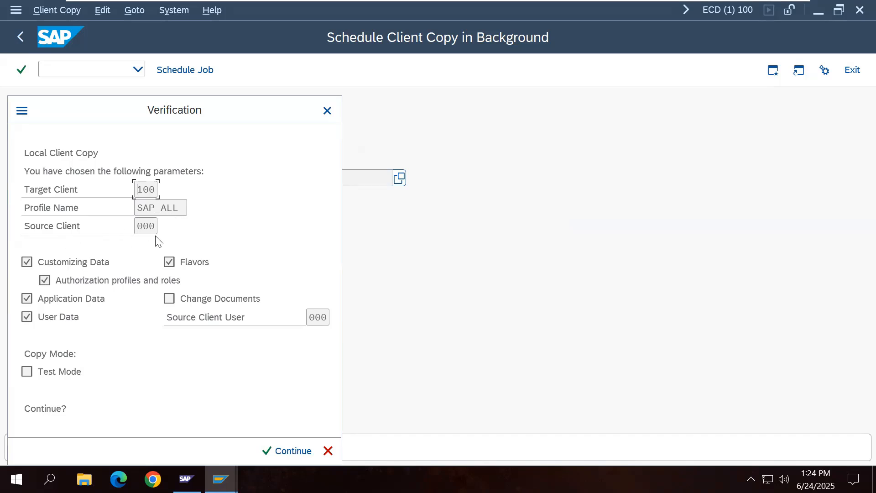
click(277, 451)
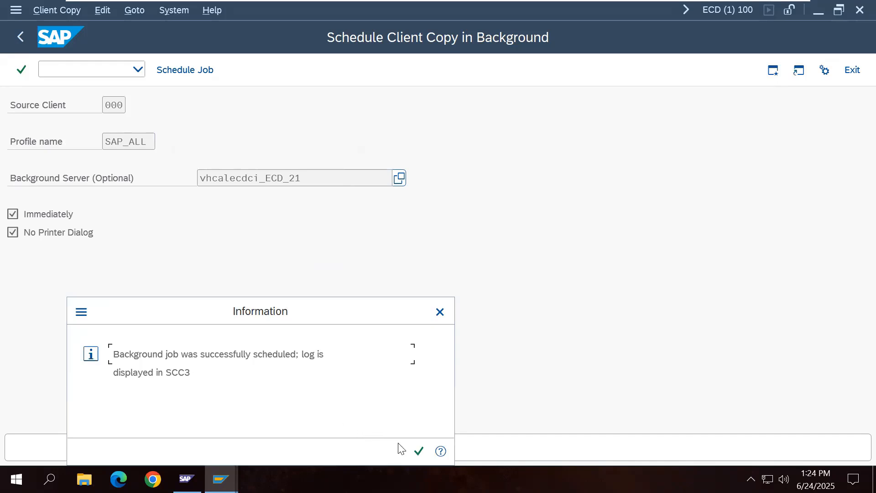
click(419, 450)
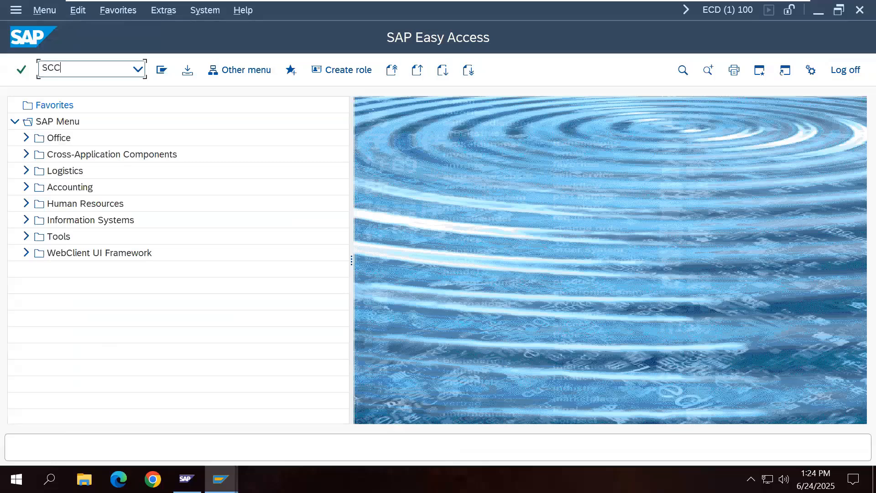
Step: In SCC3, open the 000→100 copy details and refresh until it shows Processing, Analysis of System
key(Return)
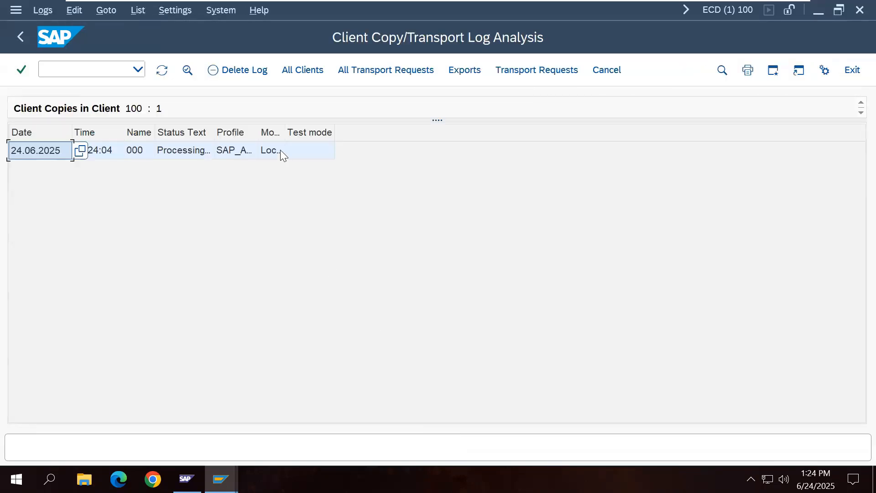
double_click(280, 150)
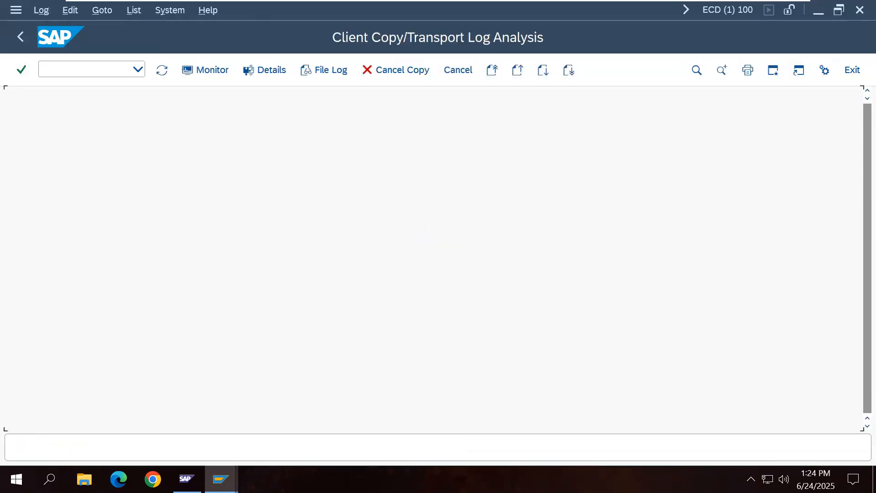
click(162, 73)
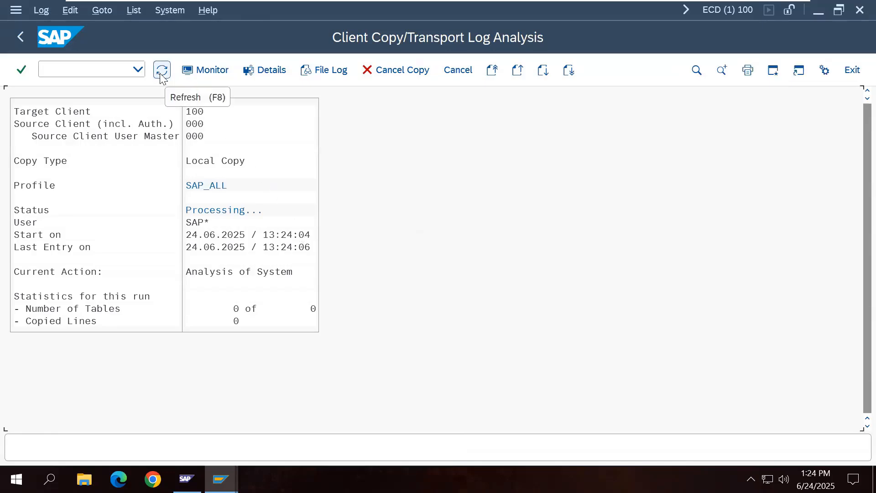
click(161, 75)
click(161, 74)
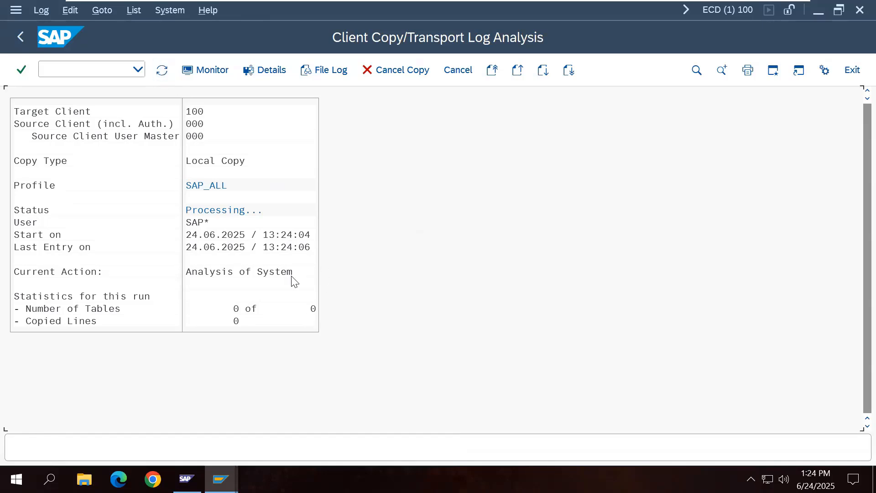
click(162, 72)
mouse_move(221, 479)
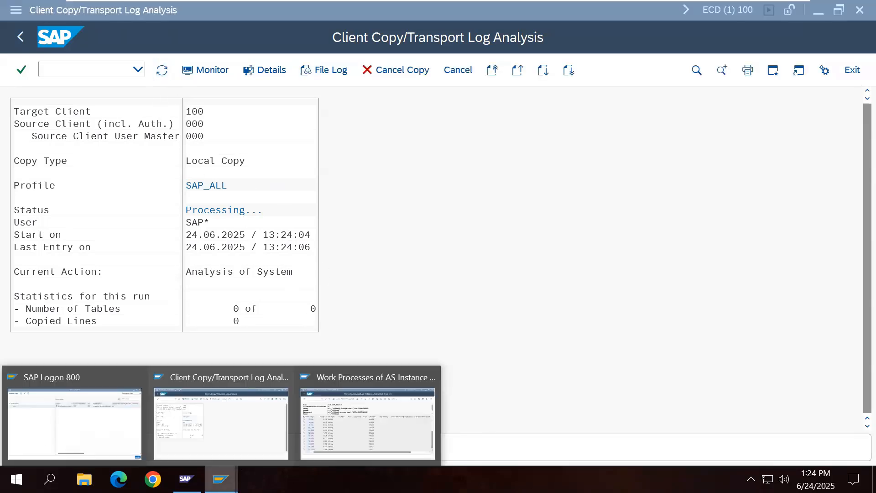
click(368, 380)
click(165, 73)
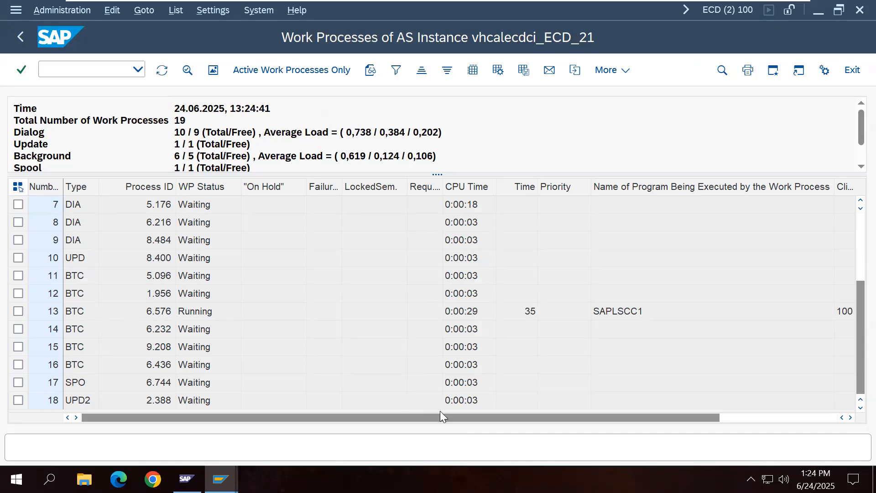
drag(440, 416, 695, 415)
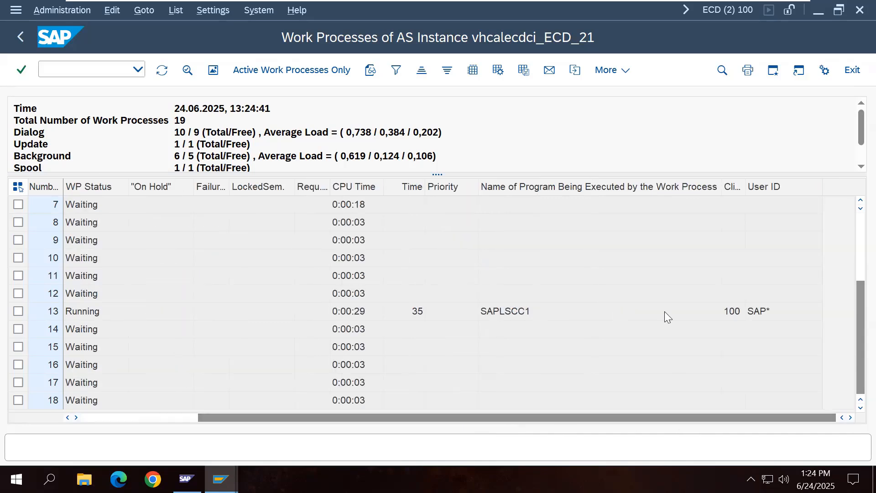
click(131, 417)
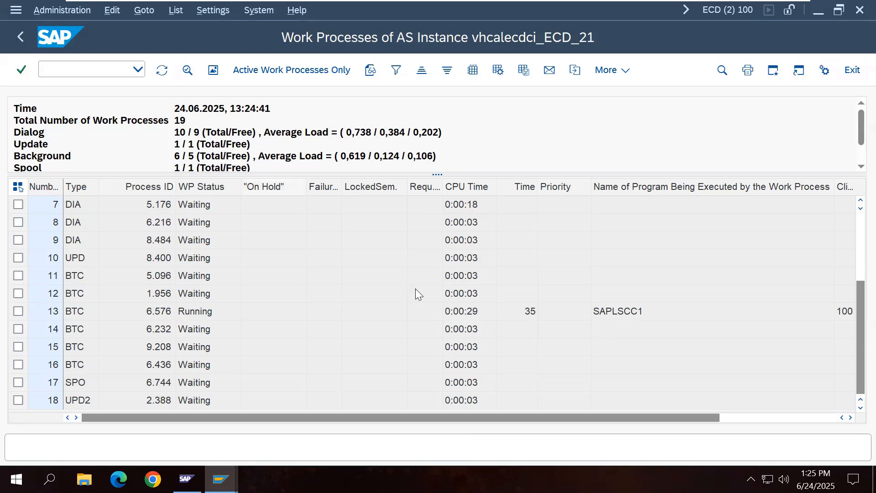
mouse_move(220, 479)
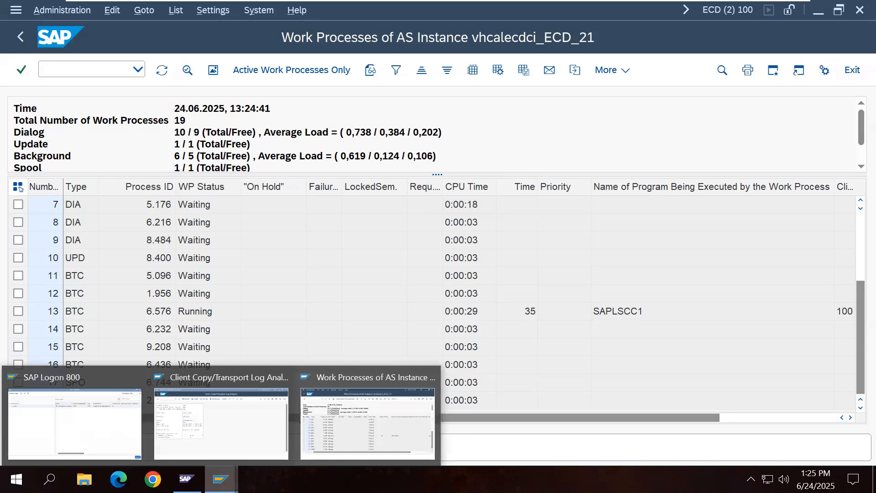
click(220, 414)
click(166, 74)
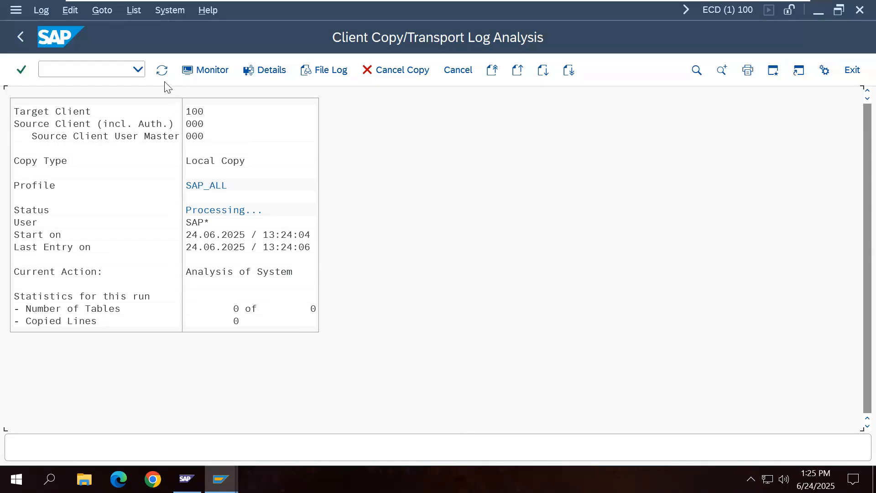
Step: Refresh the copy log, then refresh the work process list to check process 13
click(162, 70)
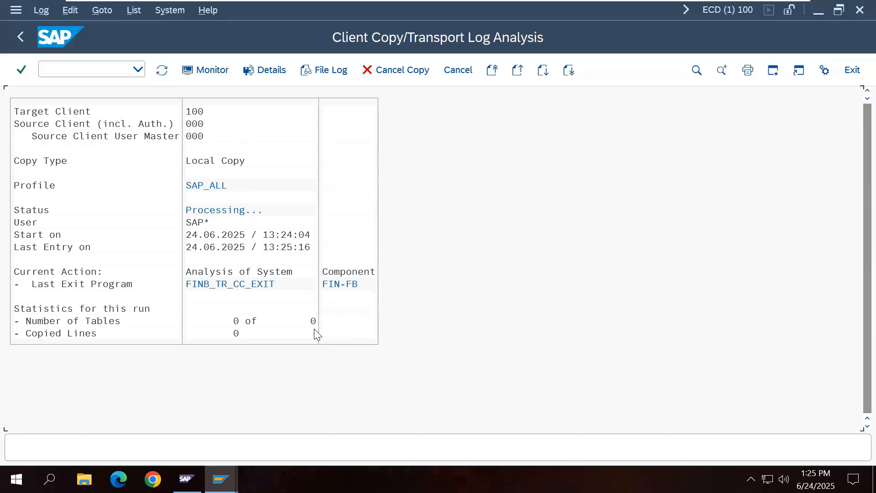
click(163, 75)
mouse_move(221, 479)
click(361, 404)
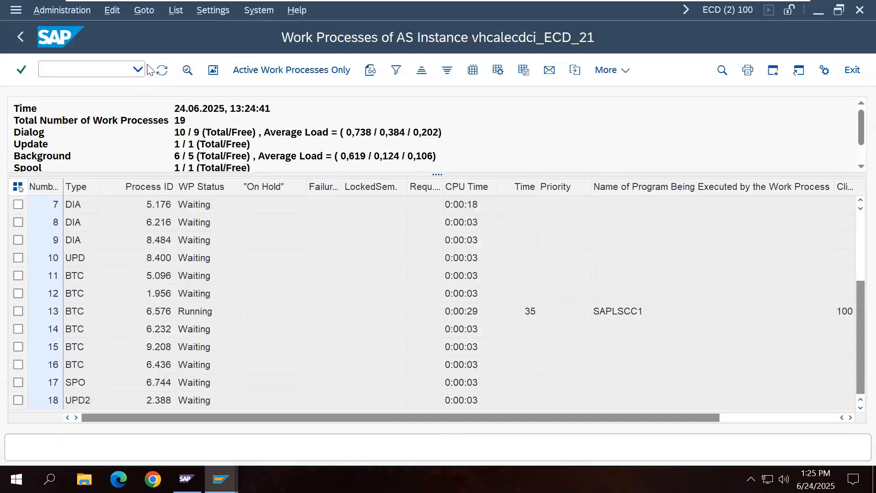
click(162, 70)
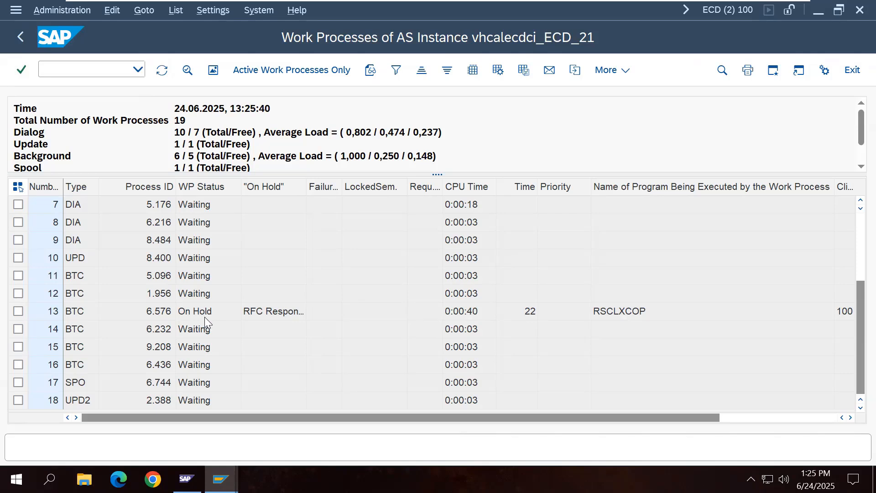
scroll(359, 340, up, 4)
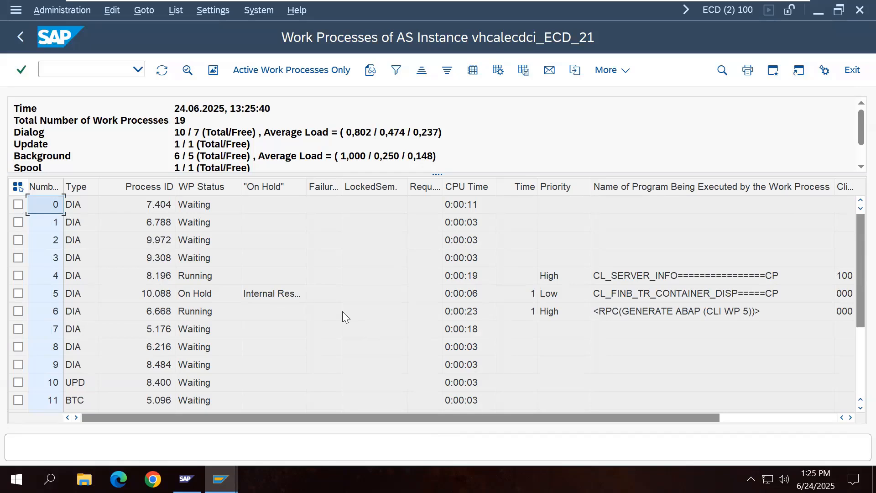
scroll(342, 311, down, 4)
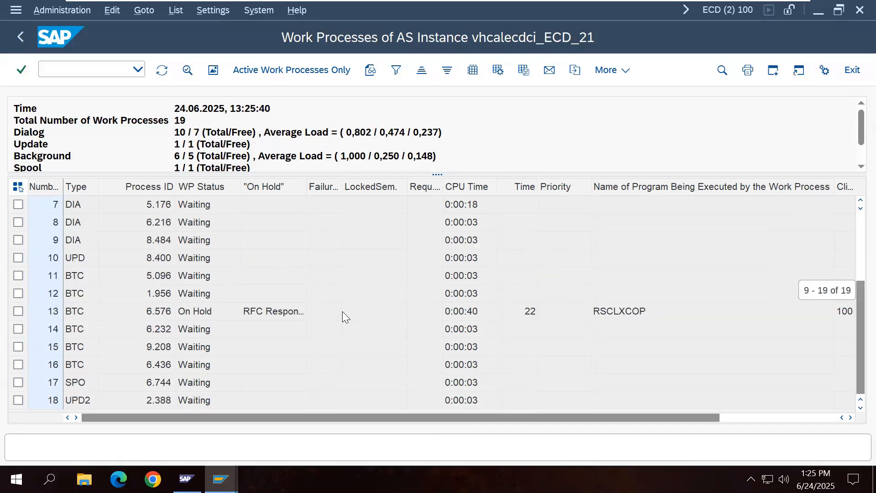
Step: Refresh the copy log again to reach exit FINB_TR_CC_EXIT, then return to the work processes
mouse_move(221, 479)
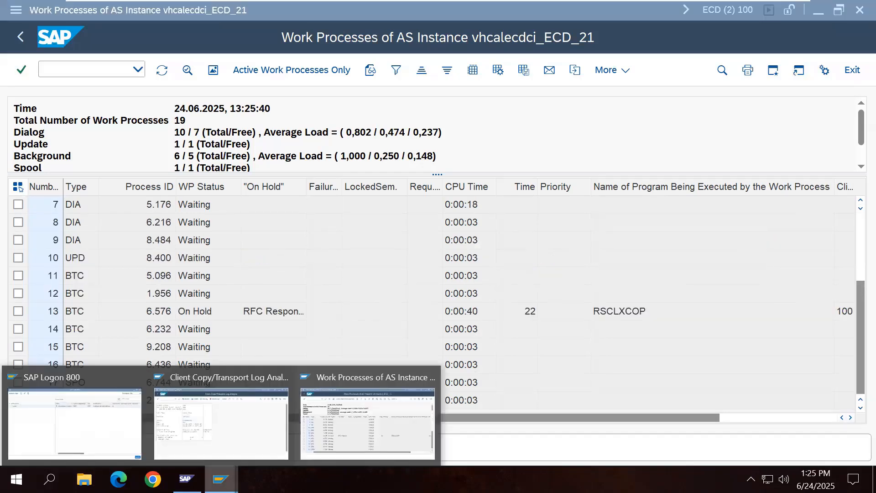
click(241, 431)
click(161, 70)
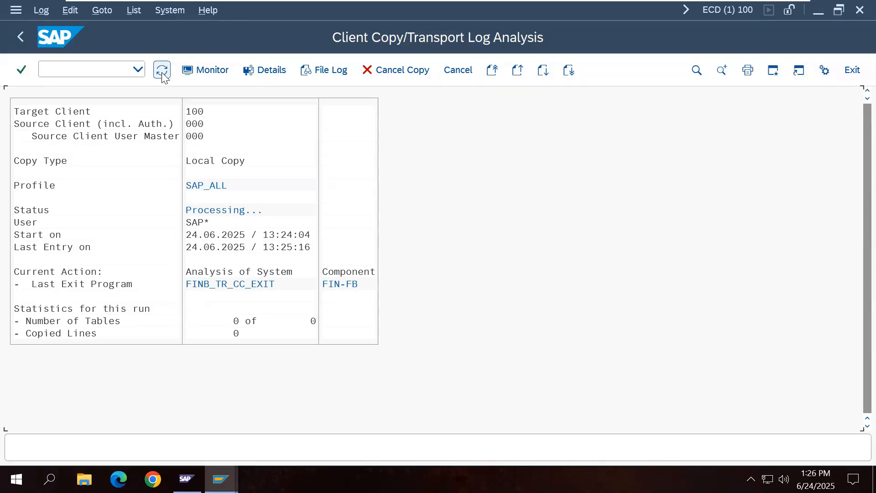
click(163, 75)
mouse_move(220, 479)
click(395, 438)
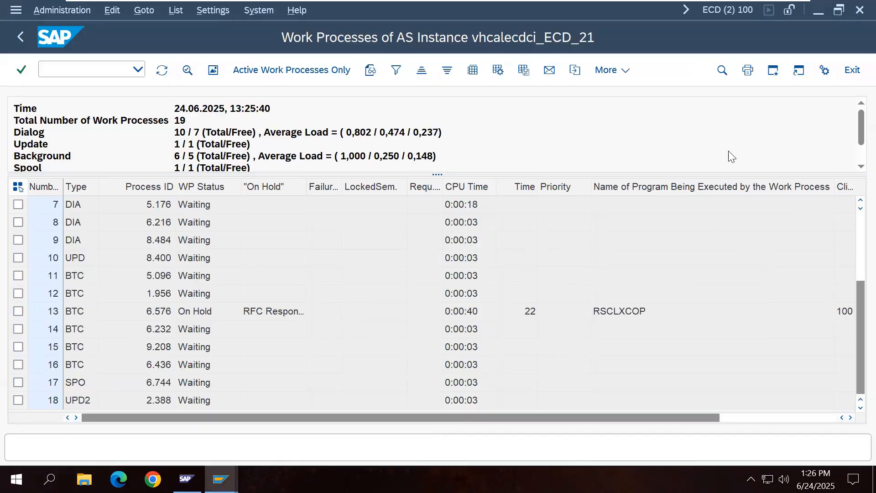
Step: Open a second session window and start SM36, then return to the main menu
click(263, 15)
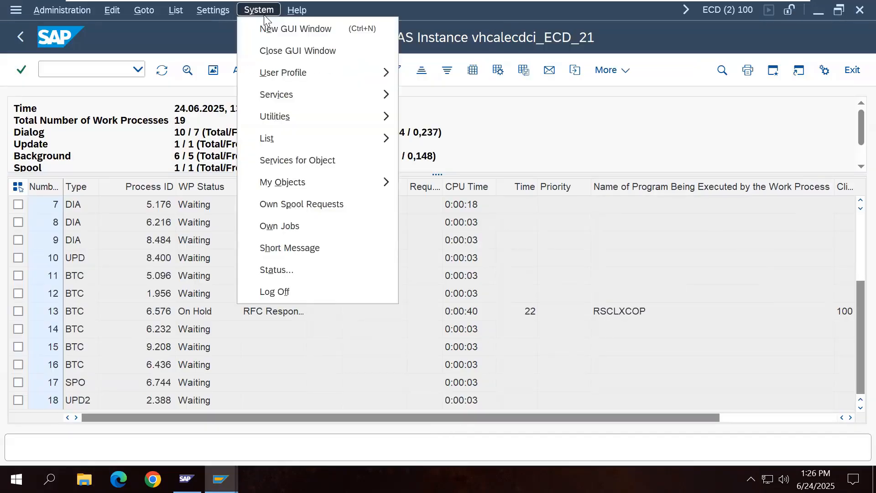
click(270, 29)
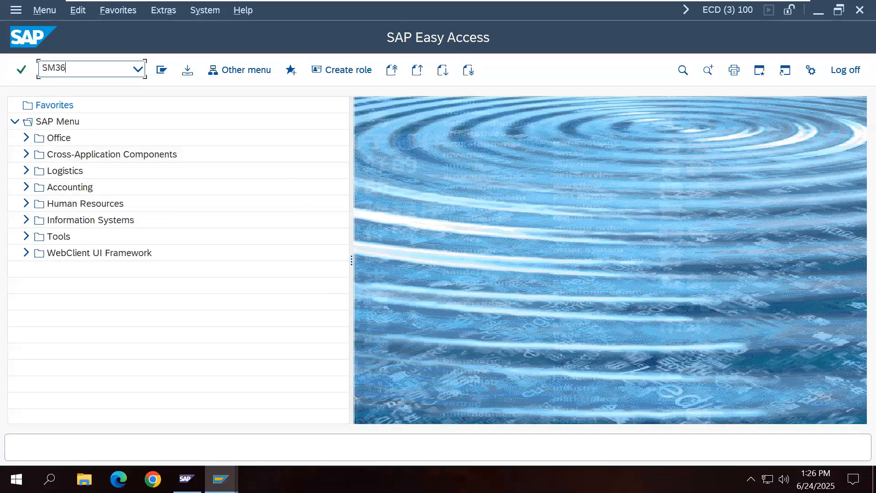
text(SM36)
key(Return)
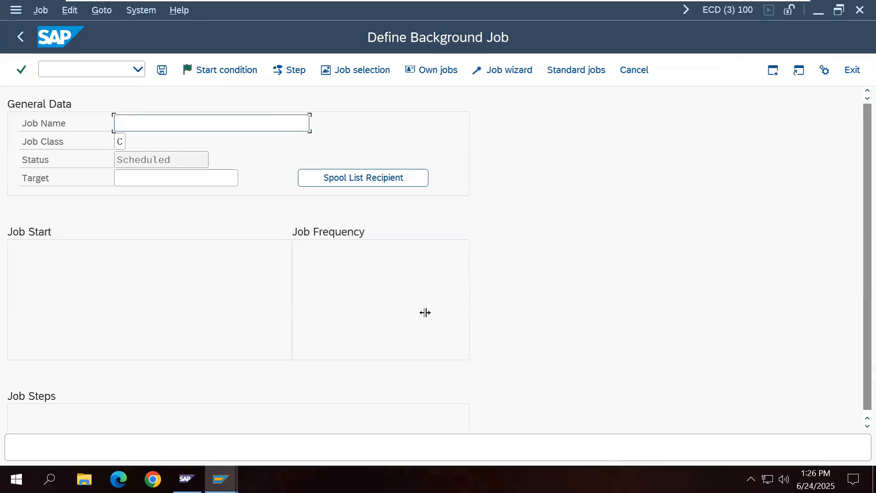
click(20, 37)
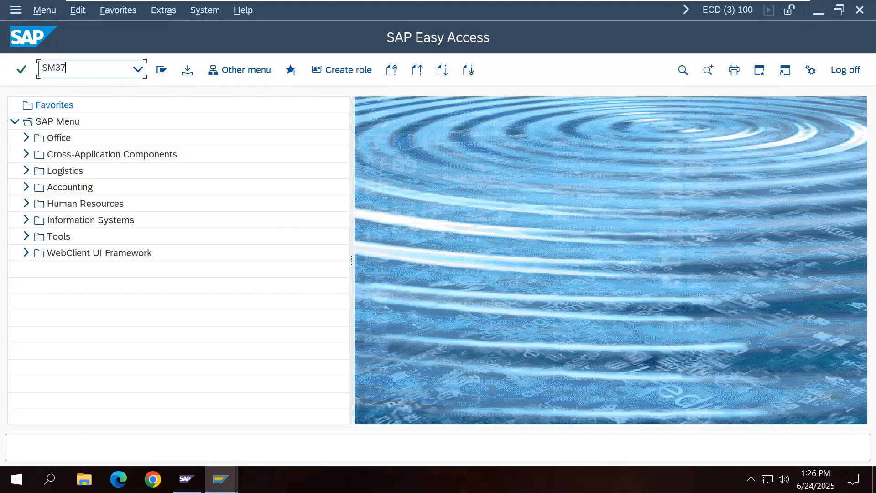
Step: In SM37, clear the Released, Ready, Finished and Canceled statuses, leaving only Active
text(SM37)
key(Return)
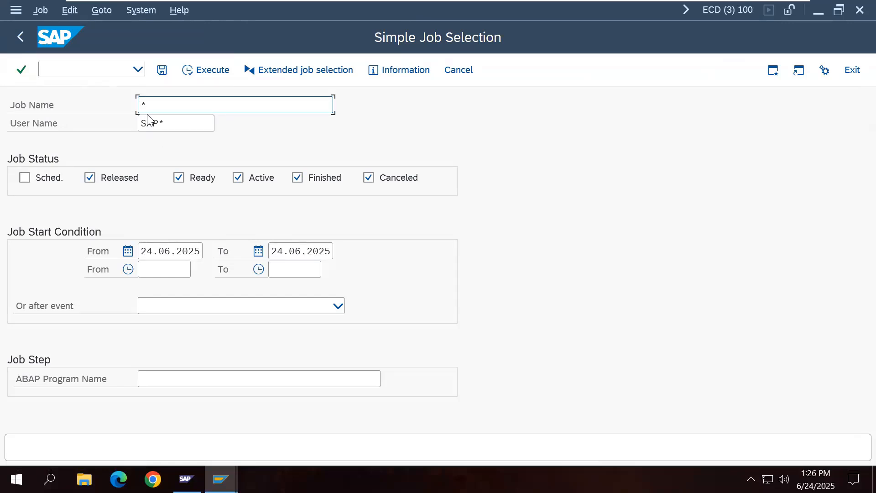
click(95, 180)
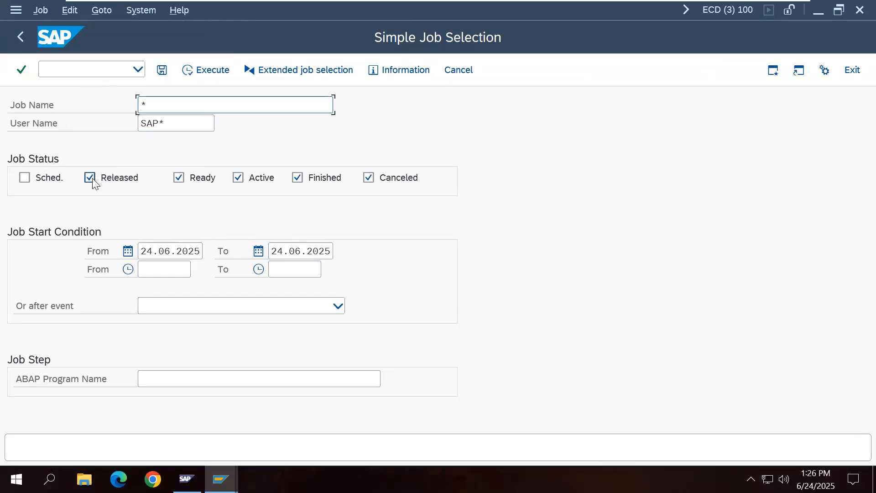
click(180, 182)
click(298, 179)
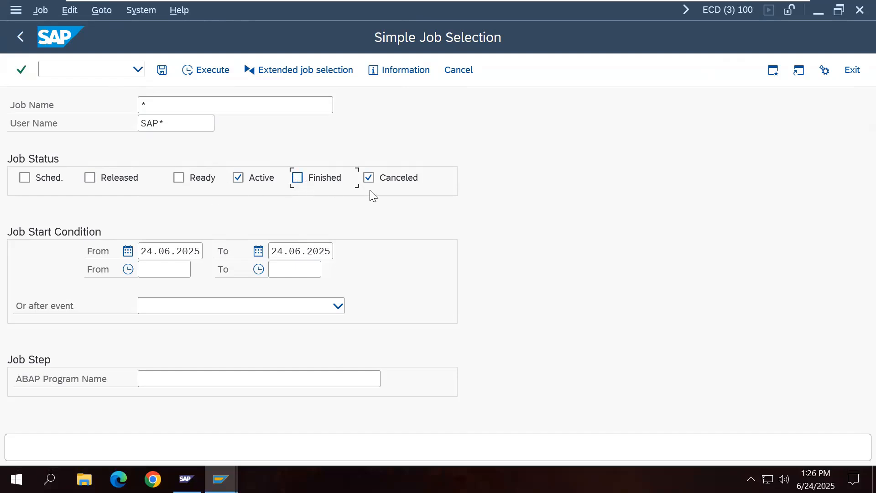
click(370, 182)
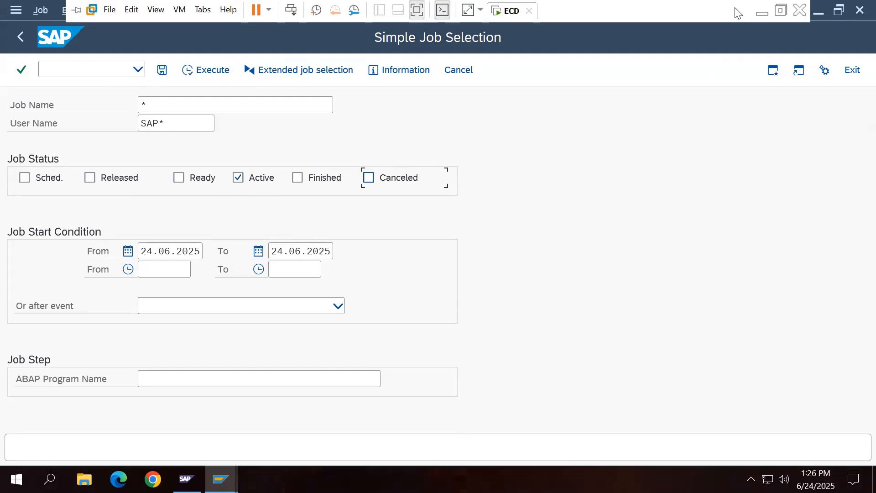
Step: Add an SM37 line below SM50 in the Word notes
click(760, 10)
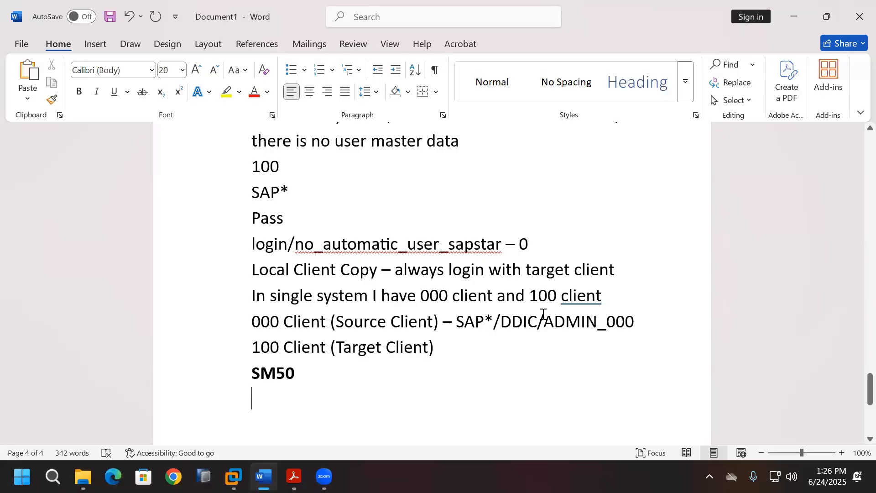
text(SM37)
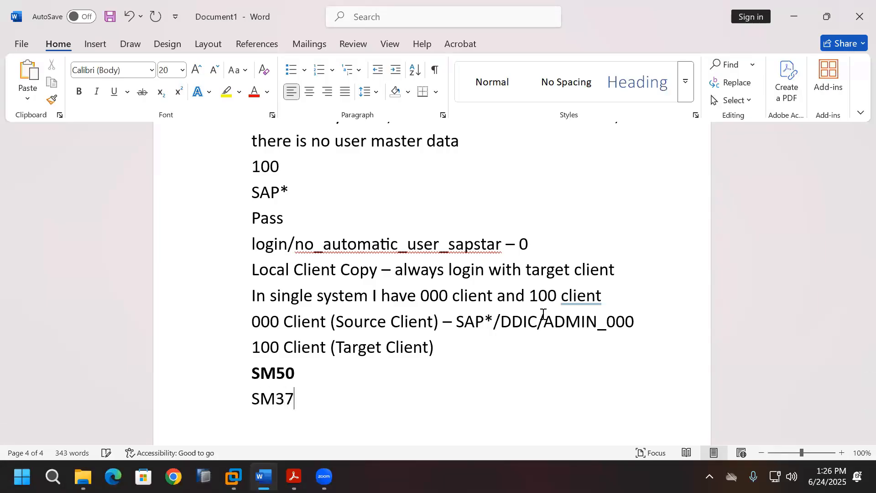
key(Return)
Step: Make the SM37 line bold and bring the SAP Simple Job Selection back
scroll(280, 313, down, 3)
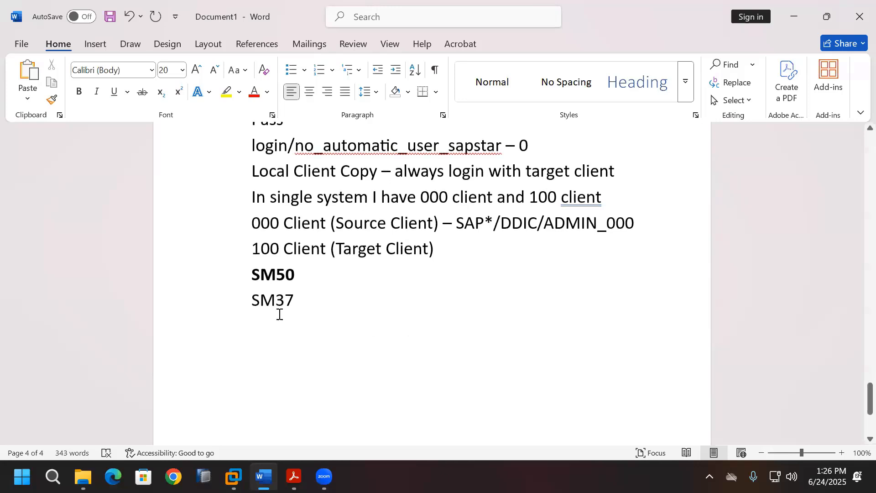
drag(253, 299, 297, 301)
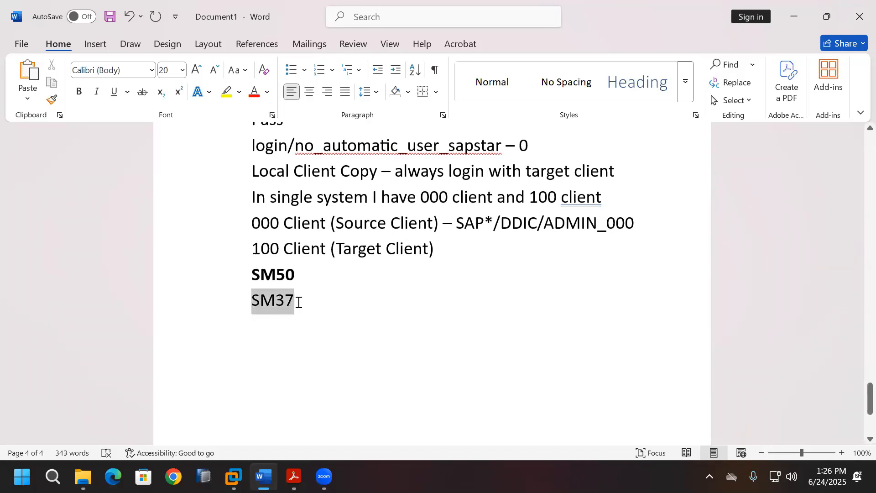
click(85, 93)
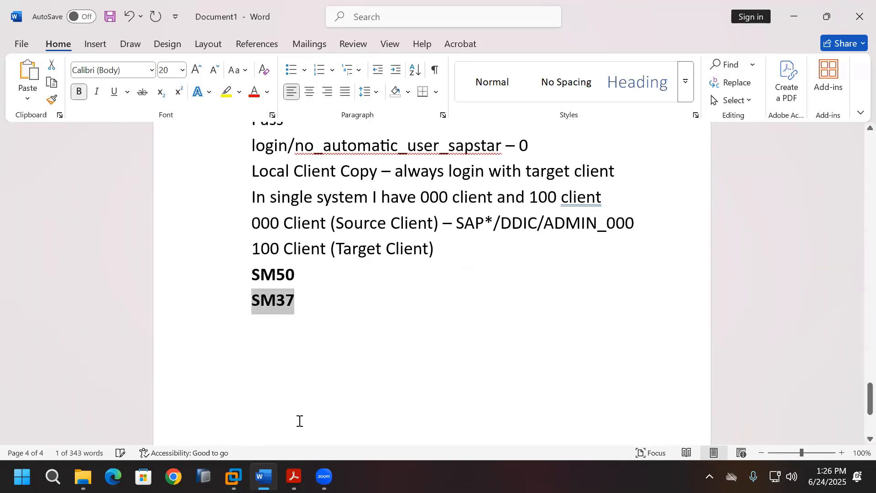
click(233, 476)
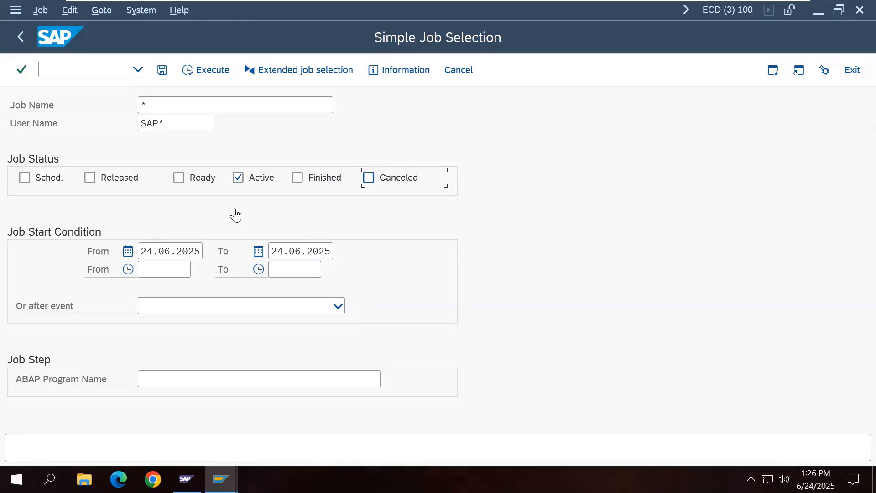
Step: Execute the job selection to list the active CLIENTCOPY 000 -> 100 (SAP_ALL) job and refresh it
click(202, 75)
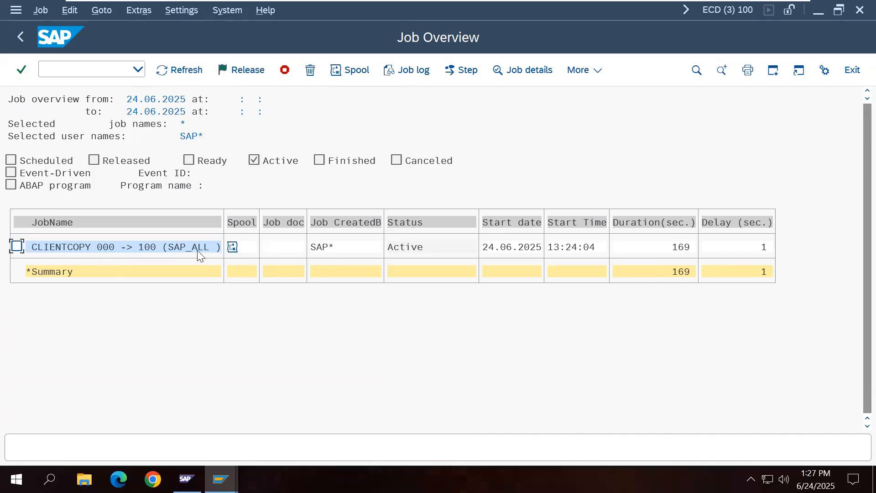
click(171, 68)
Step: Refresh the client copy log several times while it shows Processing with 0 of 80794 tables
mouse_move(220, 479)
click(190, 415)
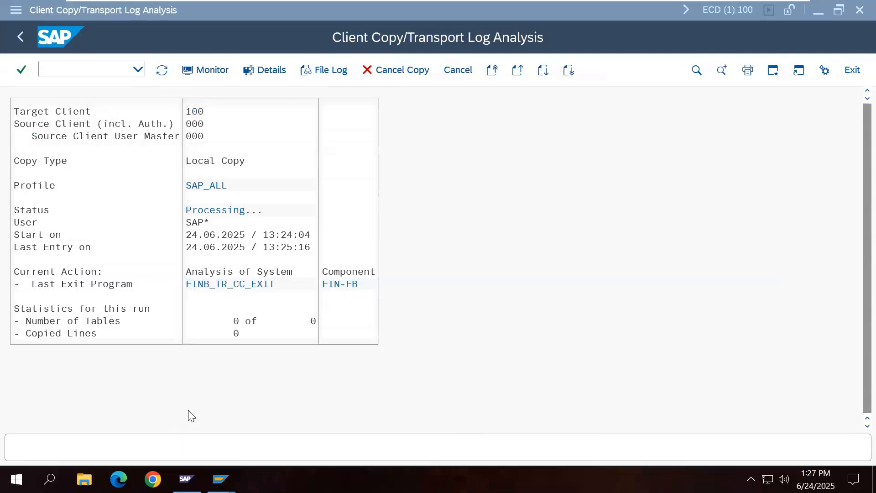
click(161, 70)
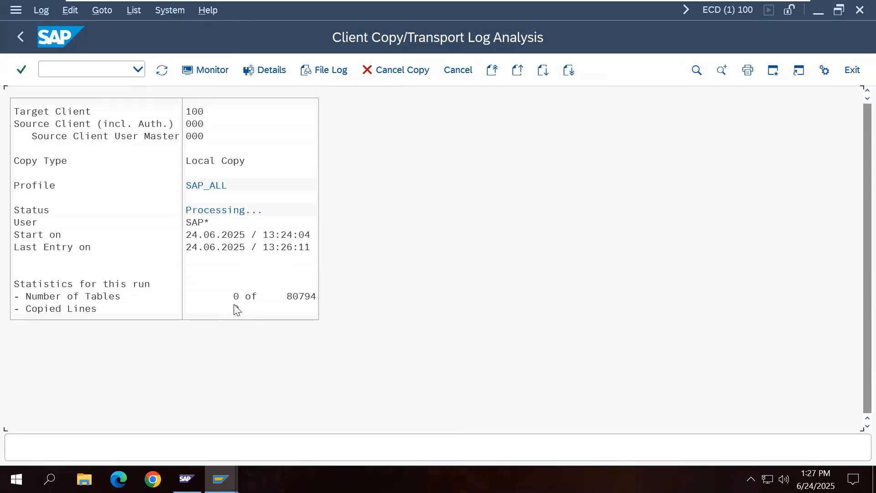
click(162, 70)
click(161, 75)
click(163, 71)
click(162, 71)
Step: Refresh the work process list and job overview, then the copy log again
mouse_move(220, 479)
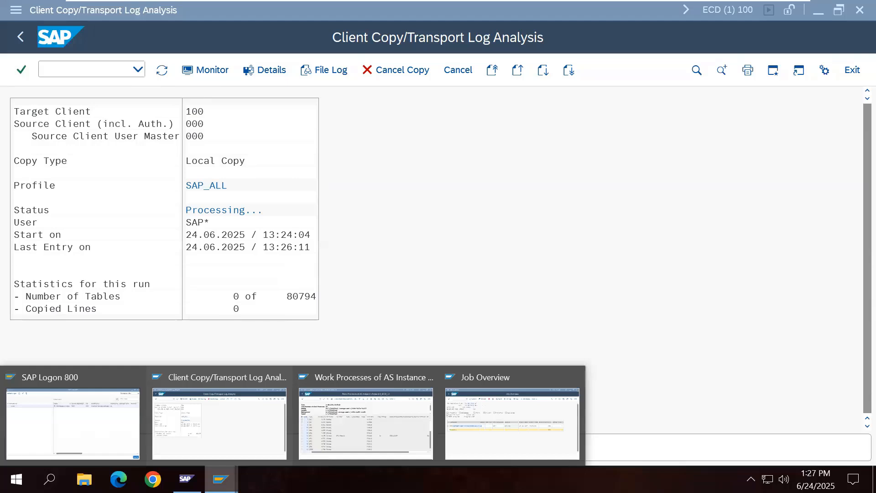
click(389, 439)
click(162, 70)
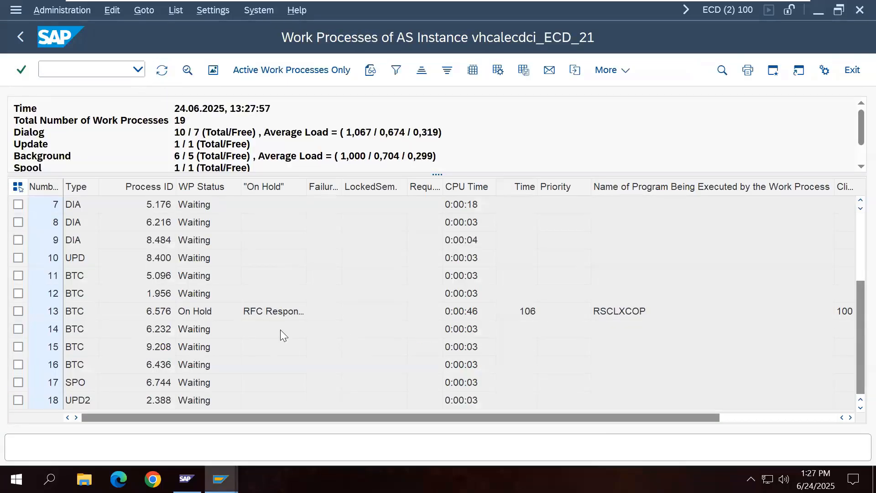
mouse_move(220, 479)
click(504, 416)
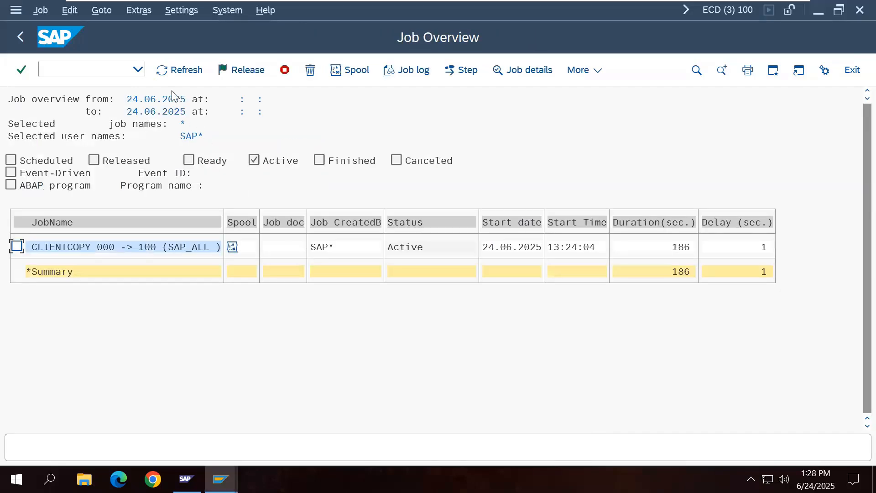
click(177, 73)
mouse_move(220, 479)
click(219, 417)
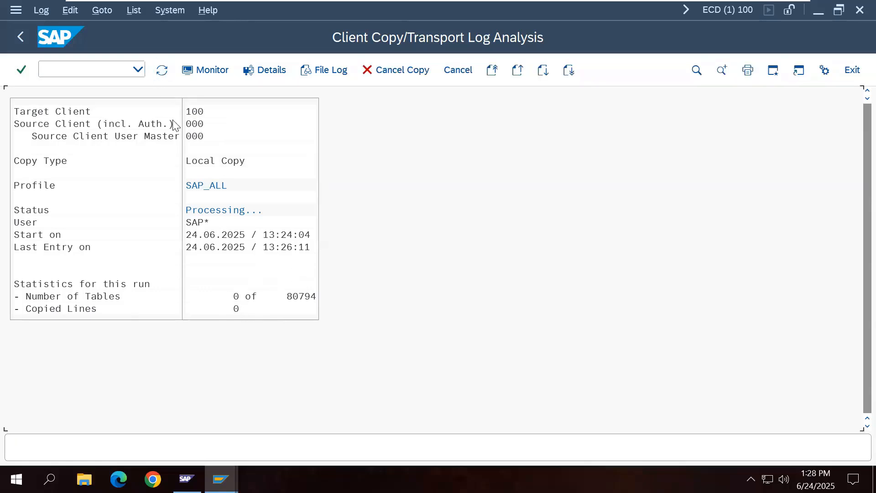
click(164, 78)
click(163, 78)
click(164, 78)
Step: Cycle through work processes and job overview again, then re-read the log showing 80794 of 80794 tables completed
mouse_move(221, 479)
click(359, 431)
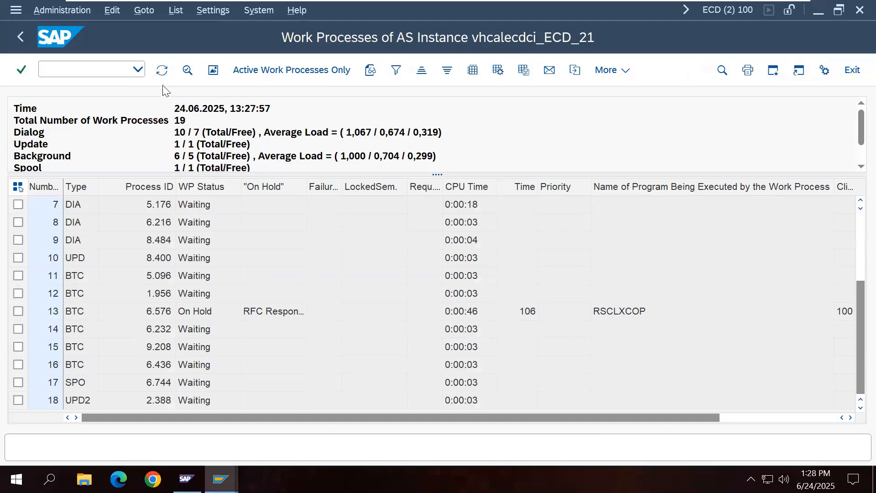
click(162, 70)
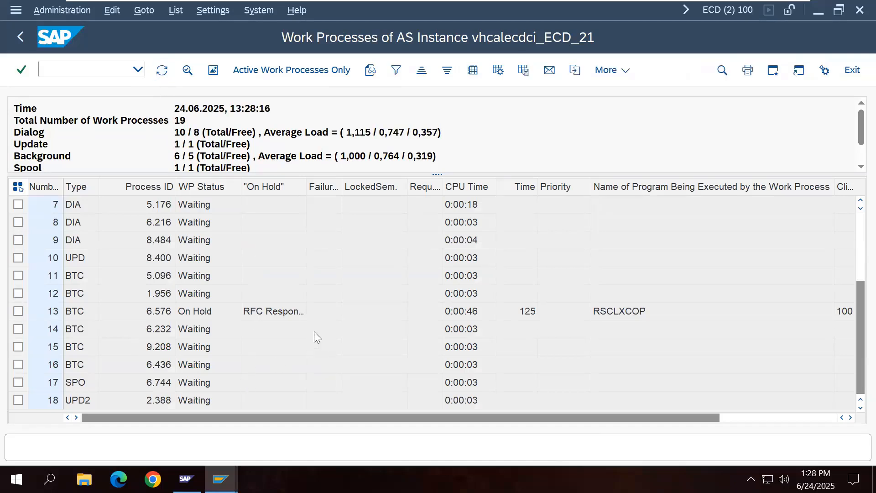
scroll(317, 329, up, 3)
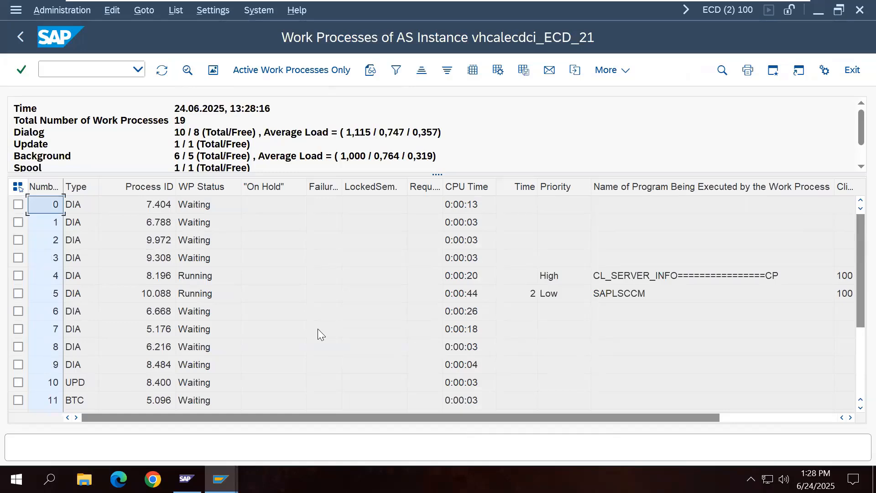
scroll(317, 328, down, 3)
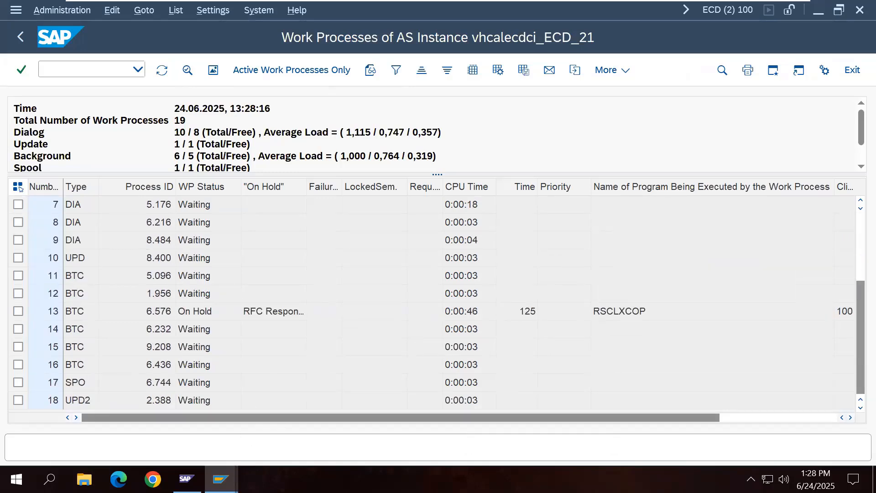
mouse_move(220, 479)
click(511, 424)
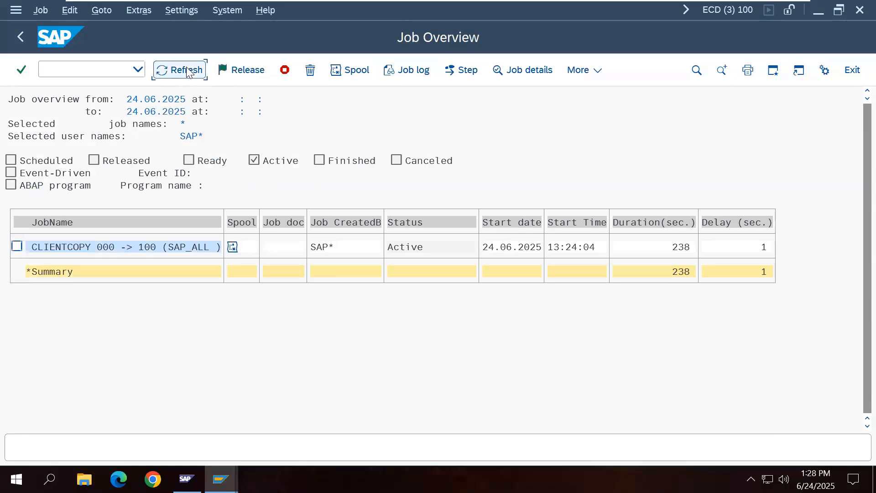
key(Return)
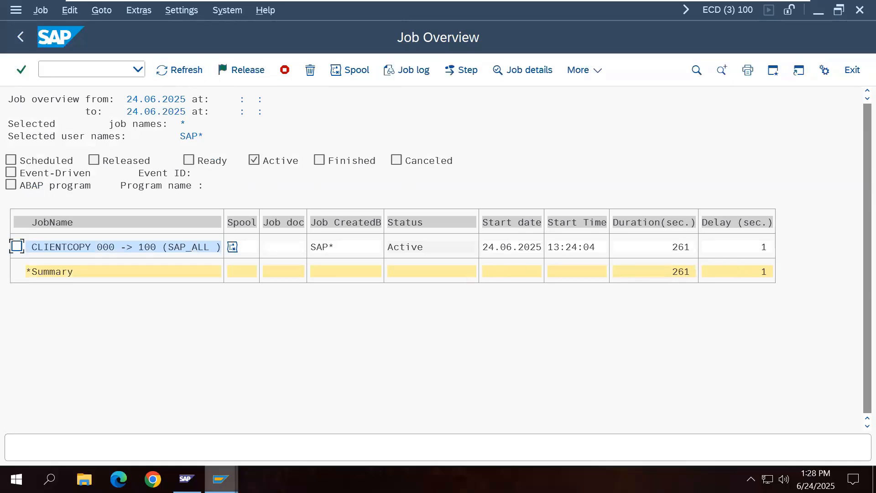
mouse_move(220, 479)
click(197, 404)
click(159, 73)
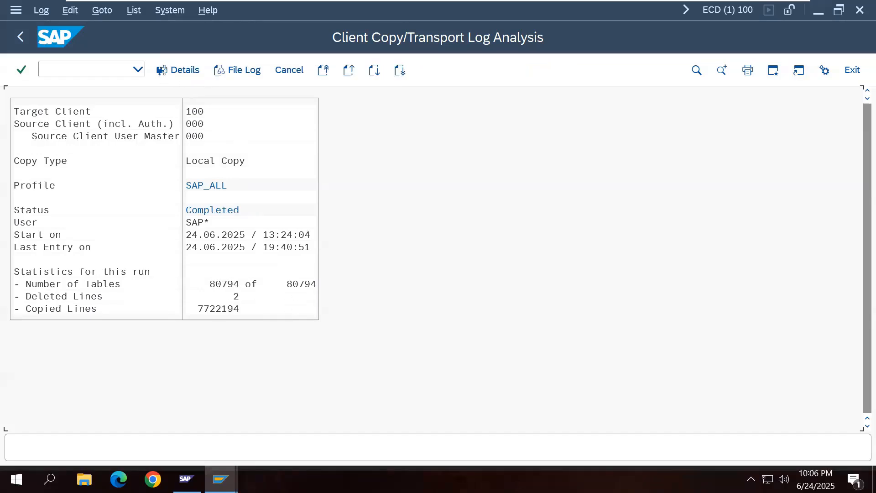
Step: Dismiss the Windows Update notification and bring the Work Processes window to the front
click(853, 479)
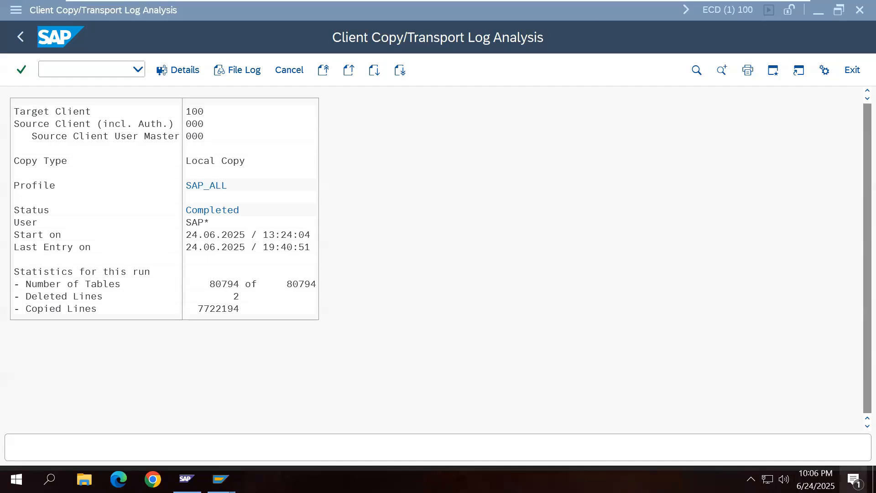
click(848, 85)
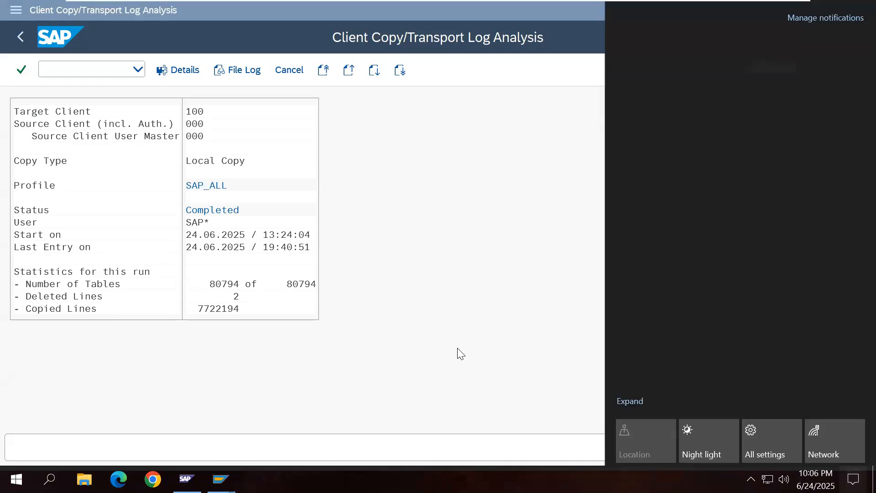
click(351, 323)
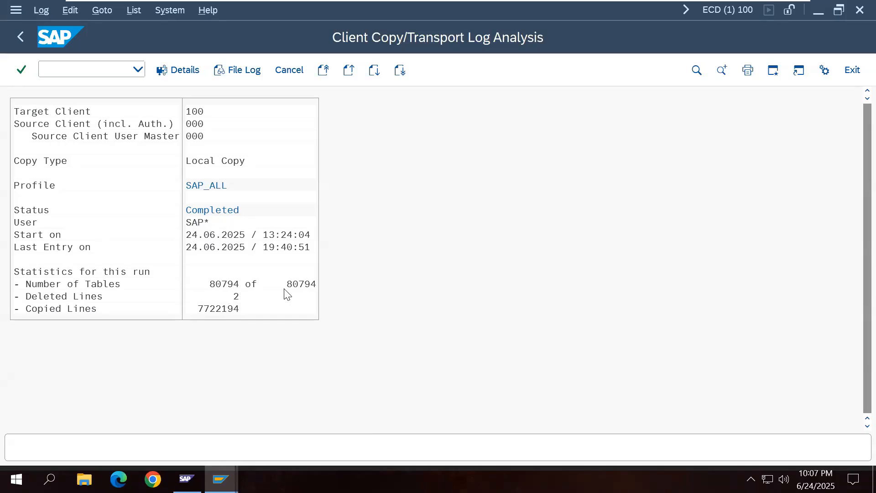
click(220, 479)
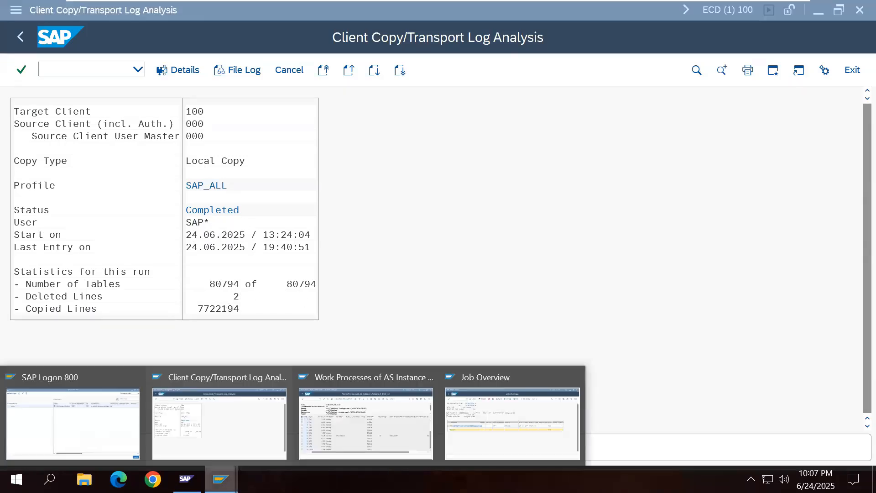
click(355, 440)
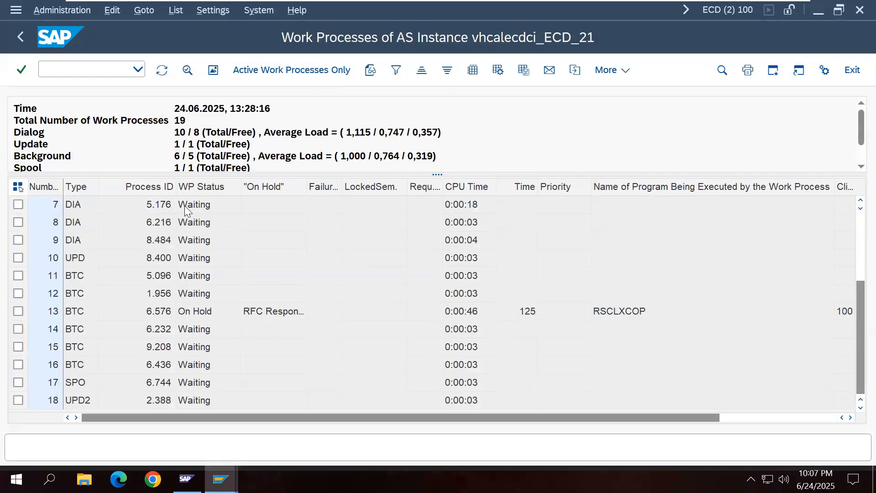
Step: Refresh the work process list and job overview one last time to check the copy job
click(162, 70)
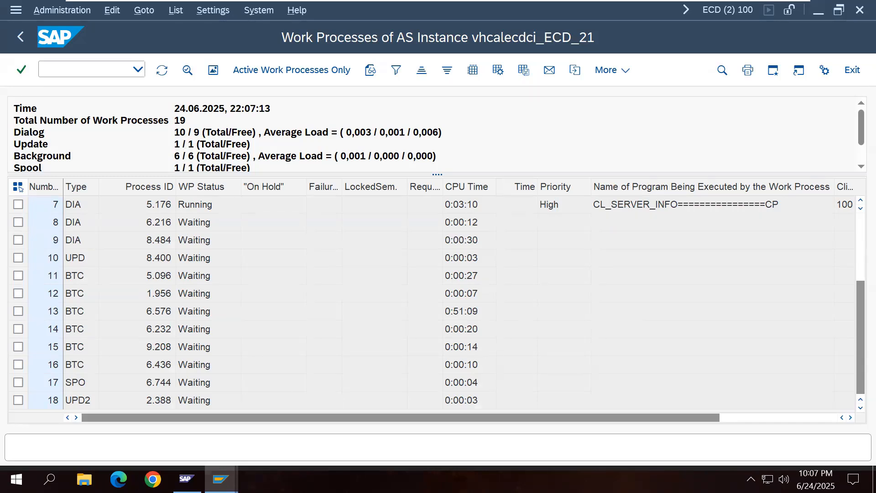
mouse_move(221, 479)
click(501, 372)
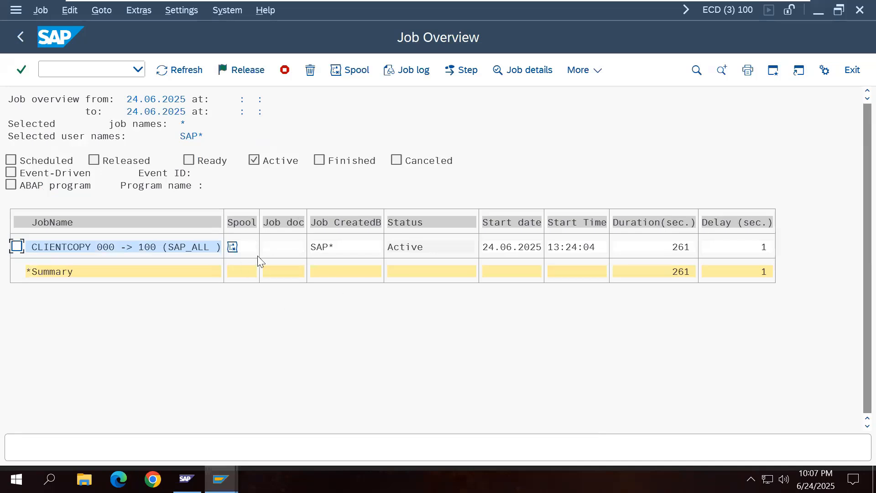
click(175, 73)
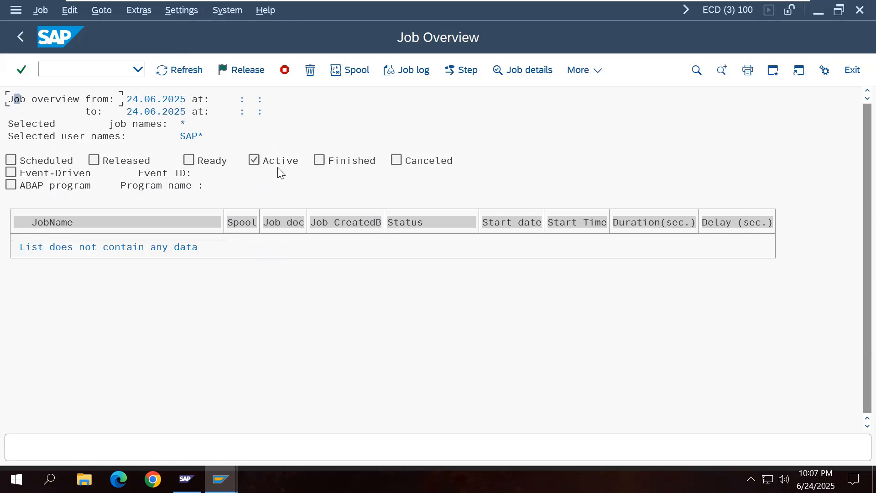
Step: Exit all three SAP sessions, confirm log off, and open the Development System logon
click(852, 71)
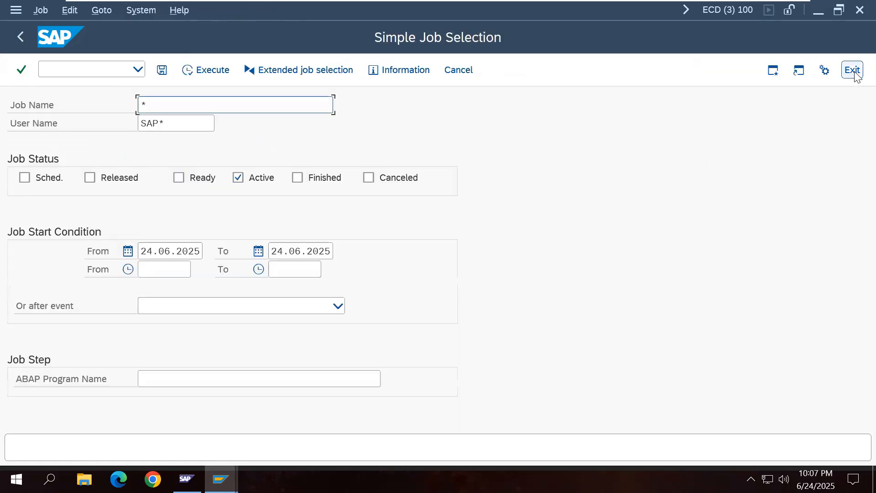
click(853, 71)
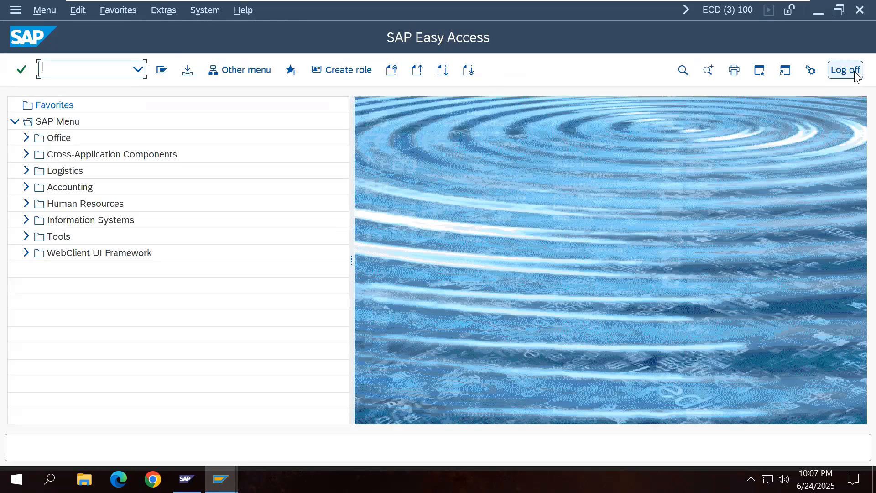
click(845, 70)
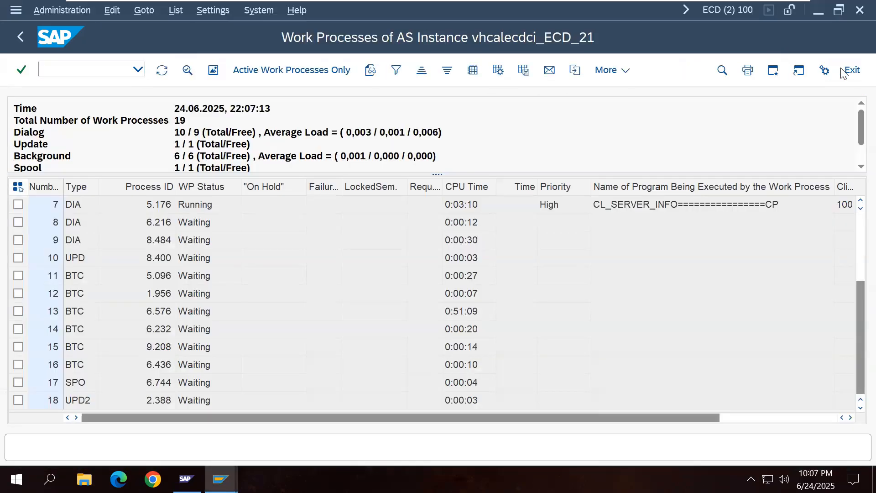
click(849, 71)
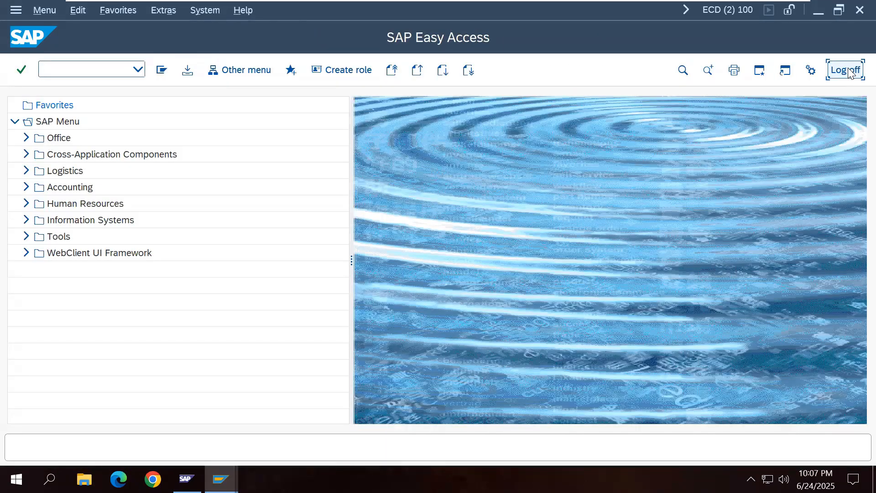
click(848, 70)
click(849, 71)
click(845, 70)
click(189, 304)
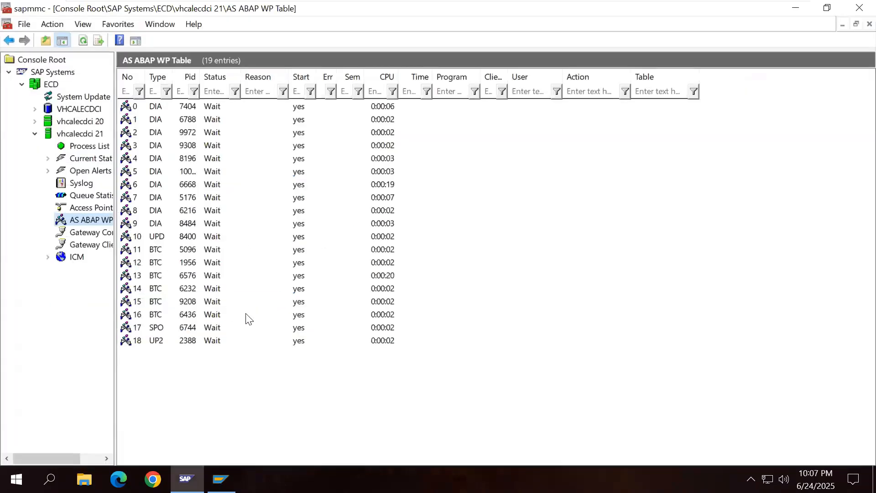
click(220, 479)
double_click(361, 115)
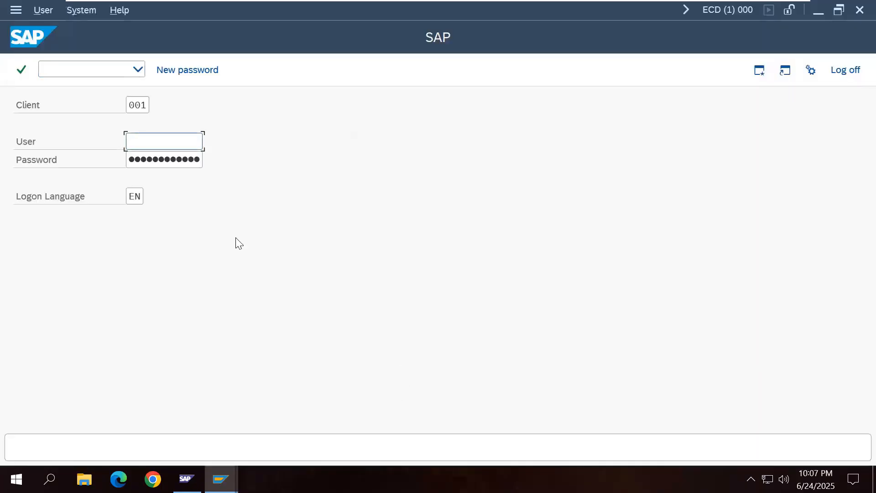
Step: Log on to client 100 as ADMIN_000 with its password
click(144, 104)
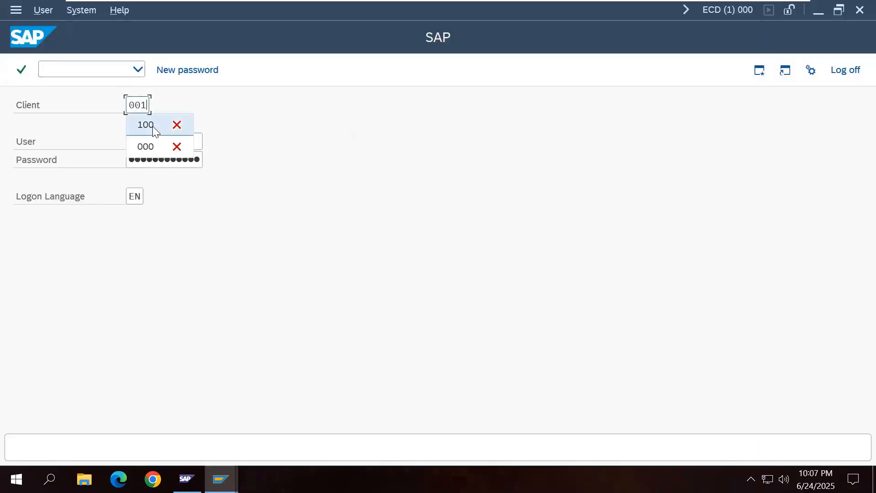
click(146, 125)
click(180, 146)
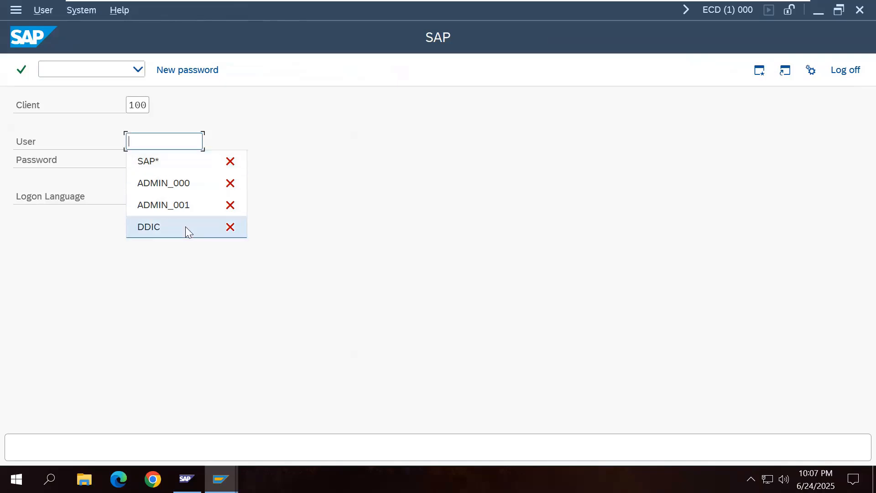
click(189, 182)
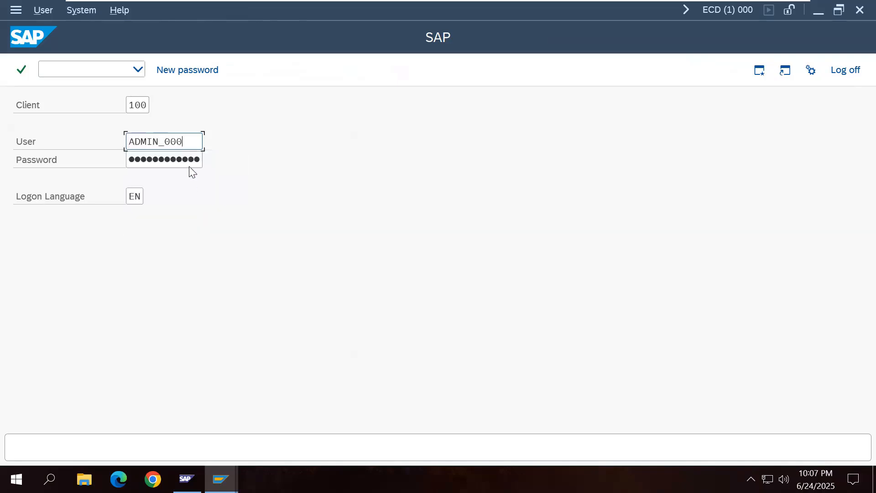
click(190, 162)
key(Return)
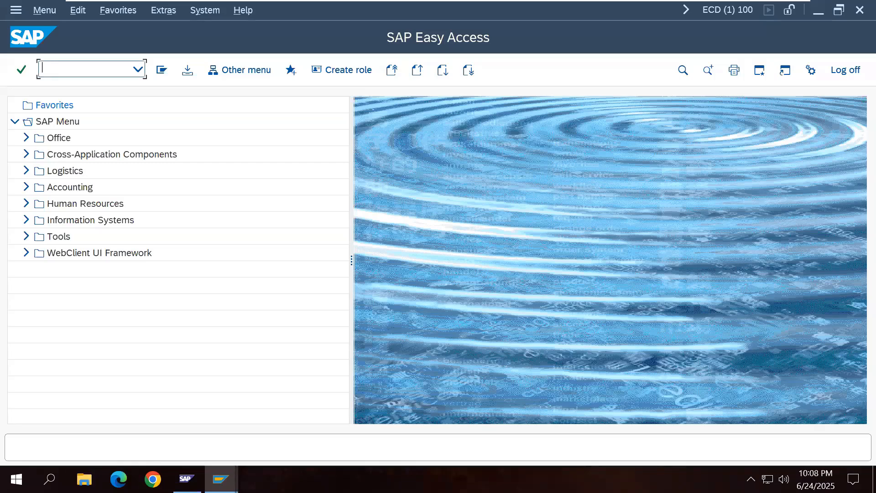
Step: In SU01, copy user DDIC to a new user named ADMIN_100
text(SU01)
key(Return)
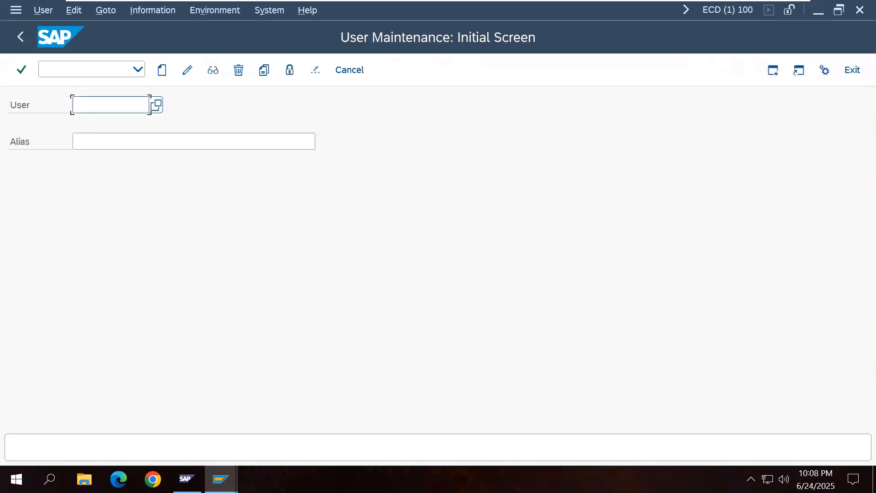
text(d)
click(114, 124)
click(264, 70)
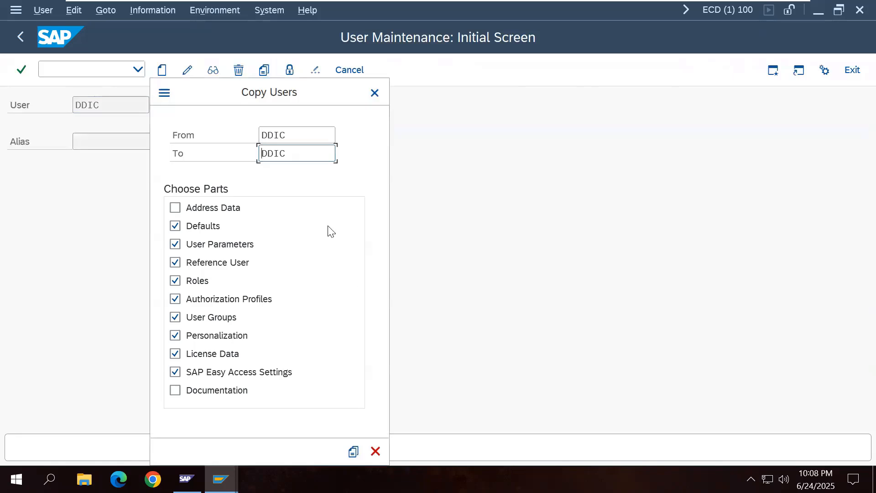
drag(293, 155, 250, 159)
text(AD)
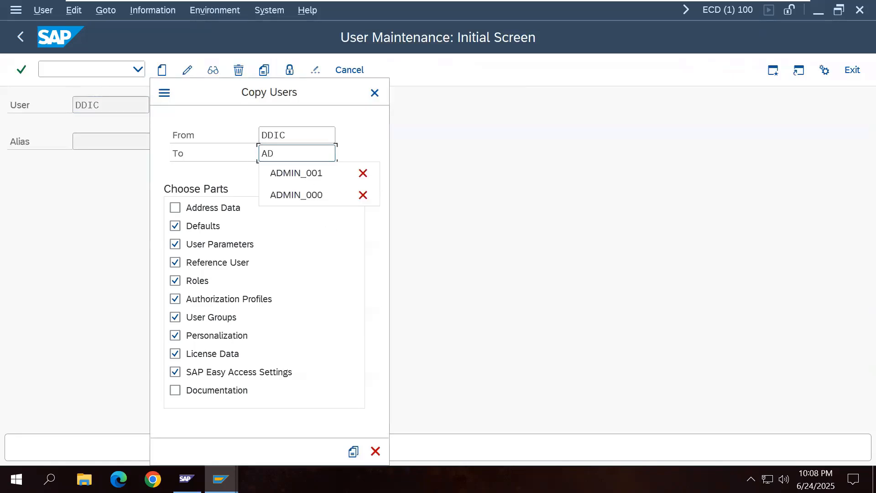
click(329, 195)
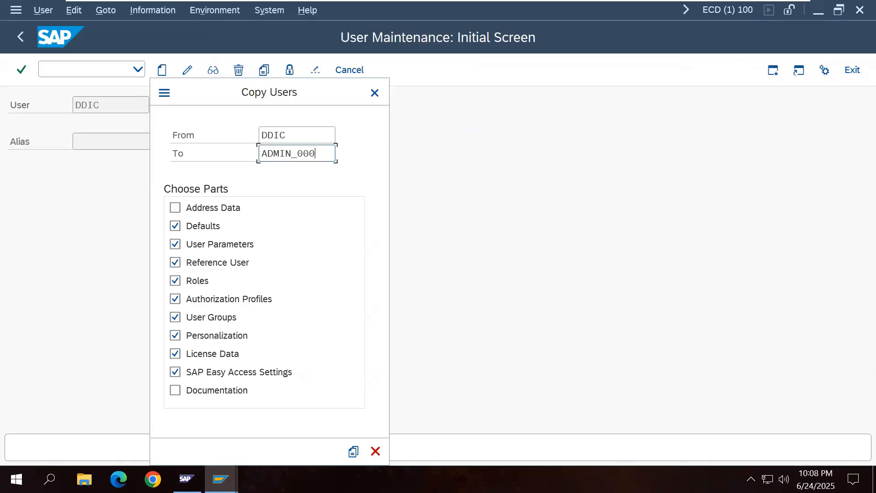
key(BackSpace)
key(BackSpace)
key(BackSpace)
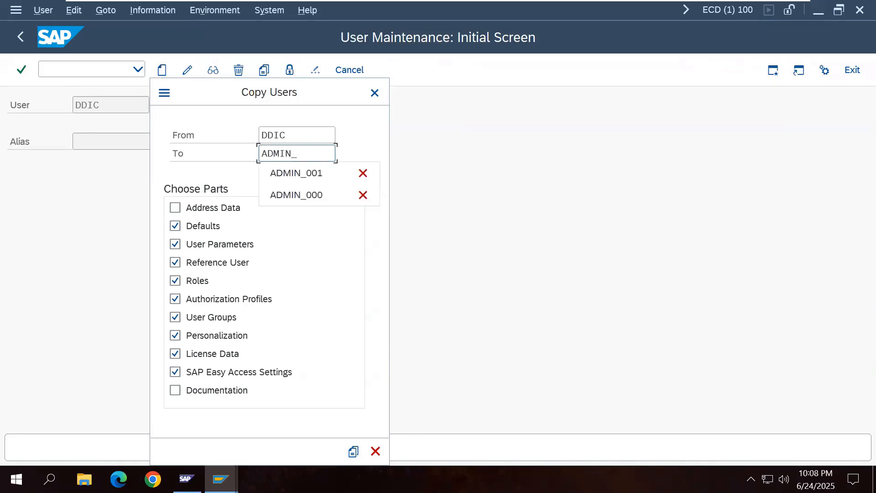
text(100)
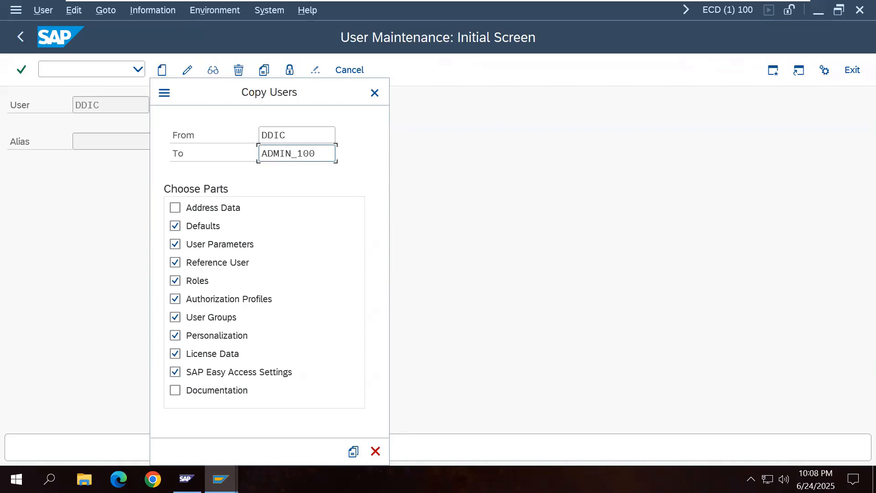
click(353, 451)
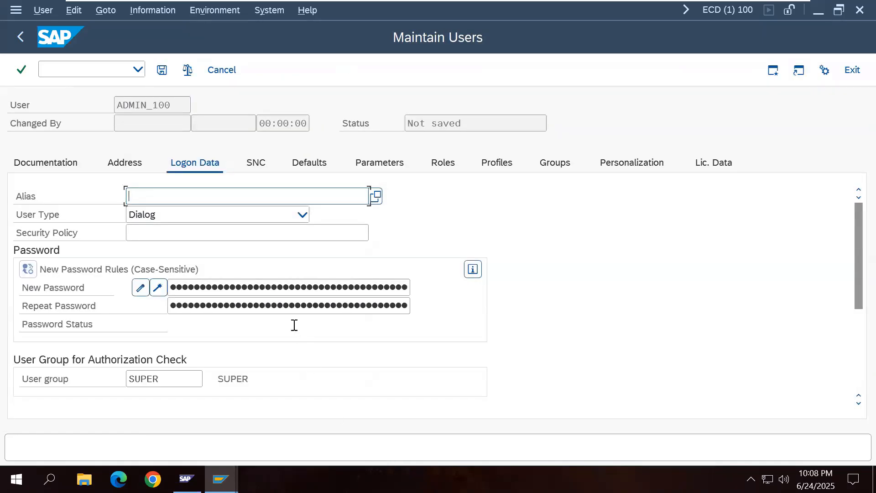
Step: Enter and repeat a new password, save ADMIN_100, and exit to log off
click(282, 290)
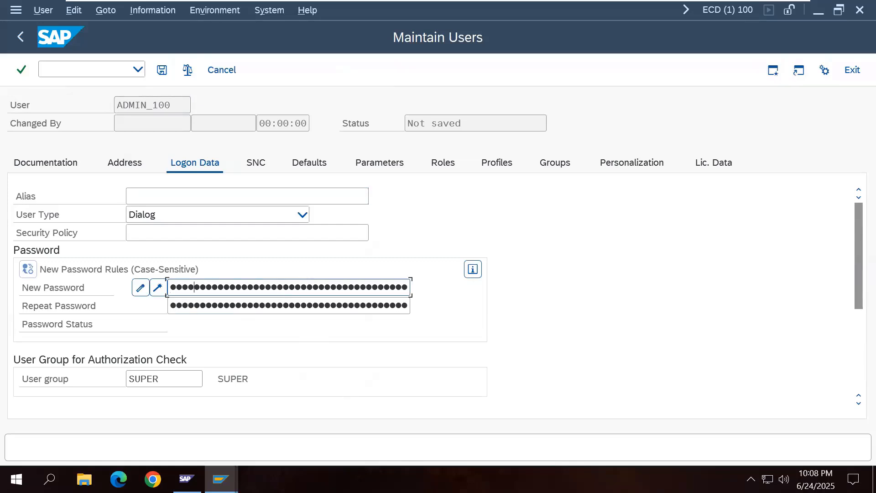
click(284, 305)
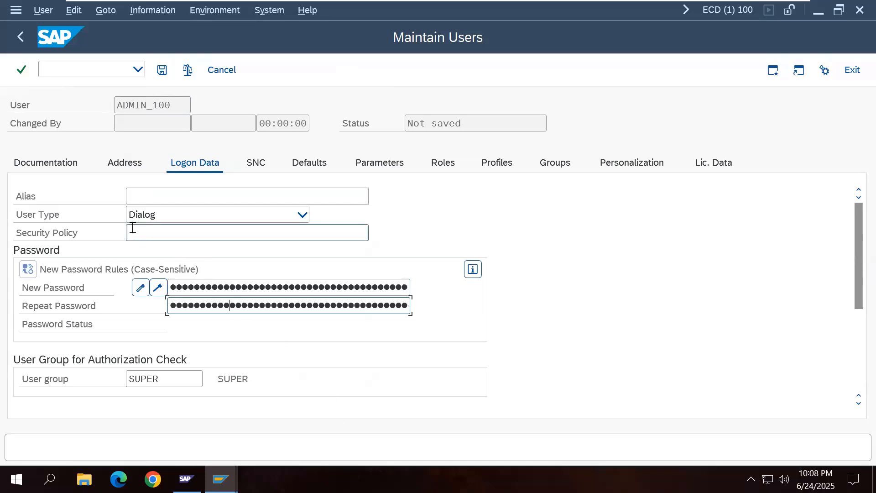
click(162, 70)
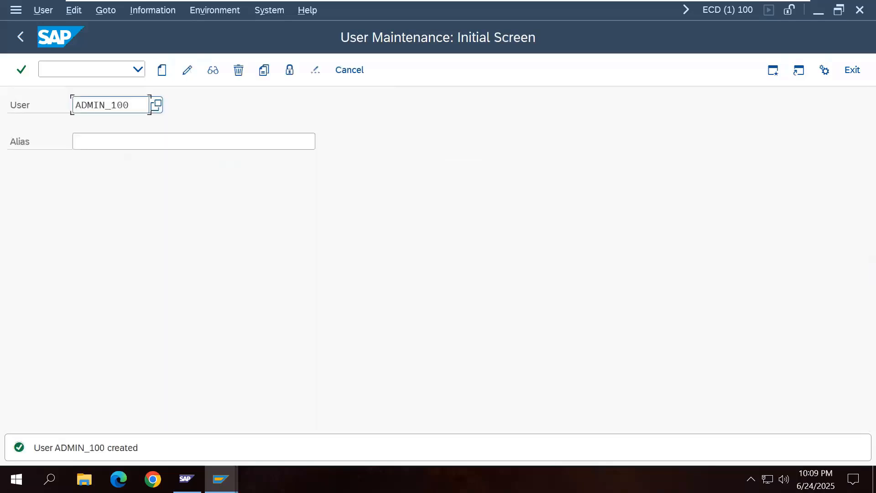
click(854, 71)
click(856, 72)
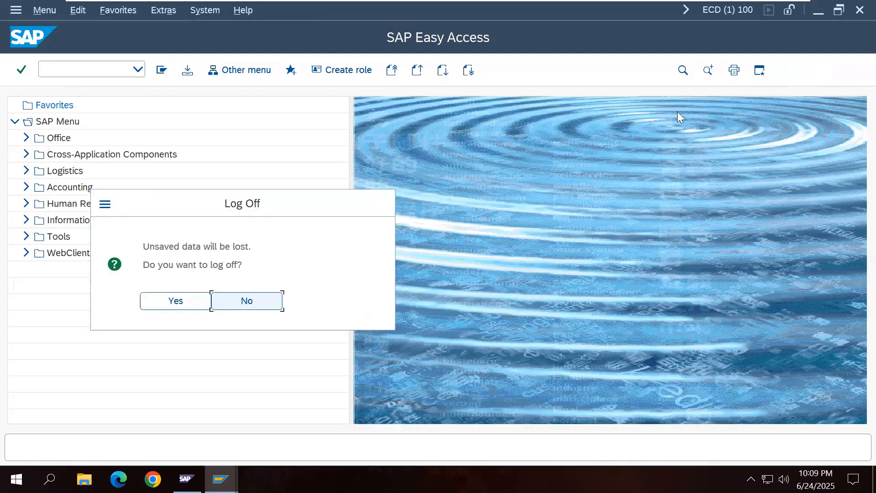
Step: Confirm log off and log on to the Development System client 100 as ADMIN_100
click(200, 302)
double_click(344, 119)
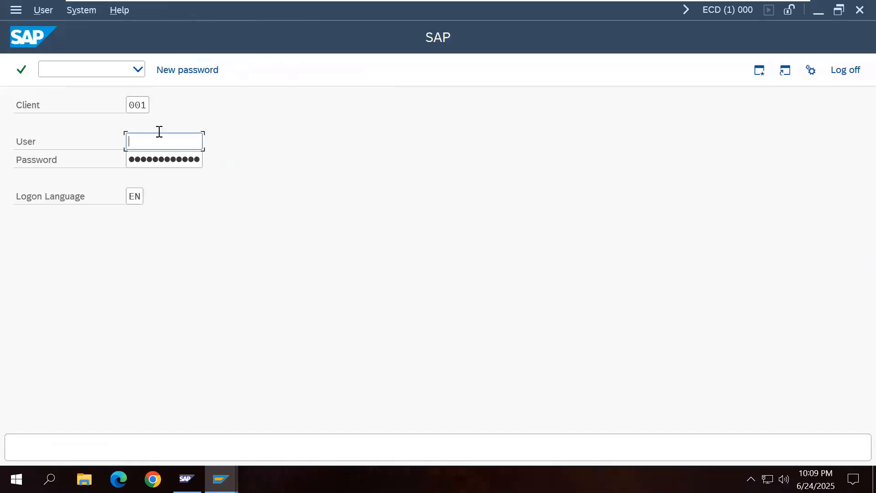
click(143, 104)
click(146, 127)
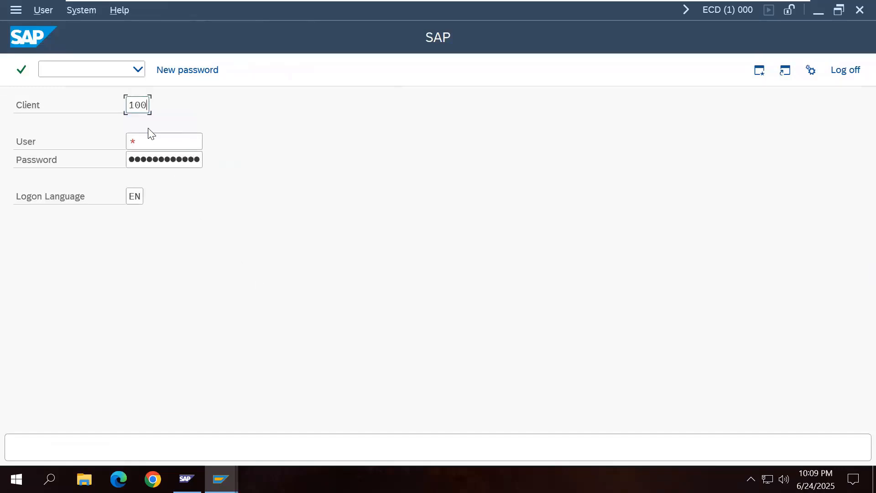
click(166, 140)
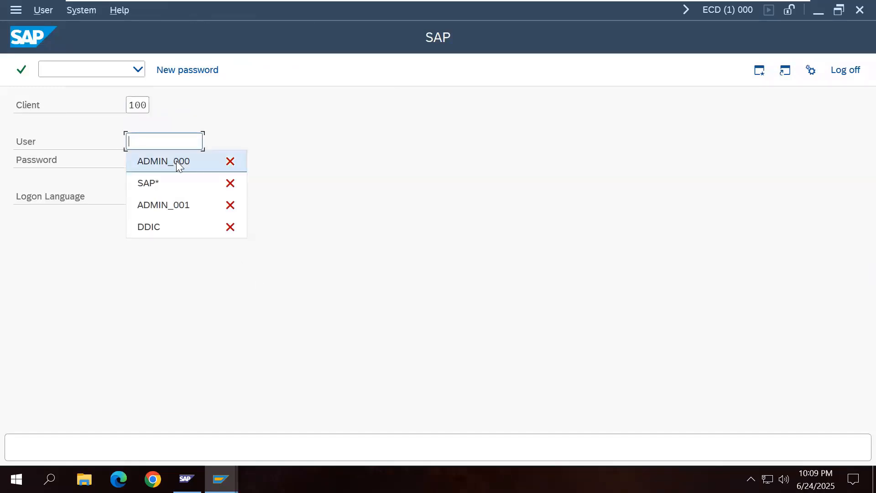
click(176, 160)
key(BackSpace)
key(BackSpace)
key(BackSpace)
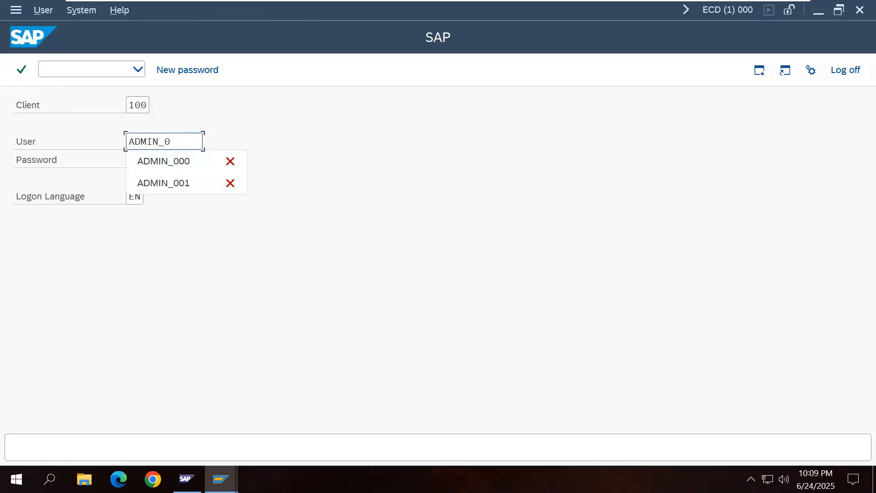
text(100)
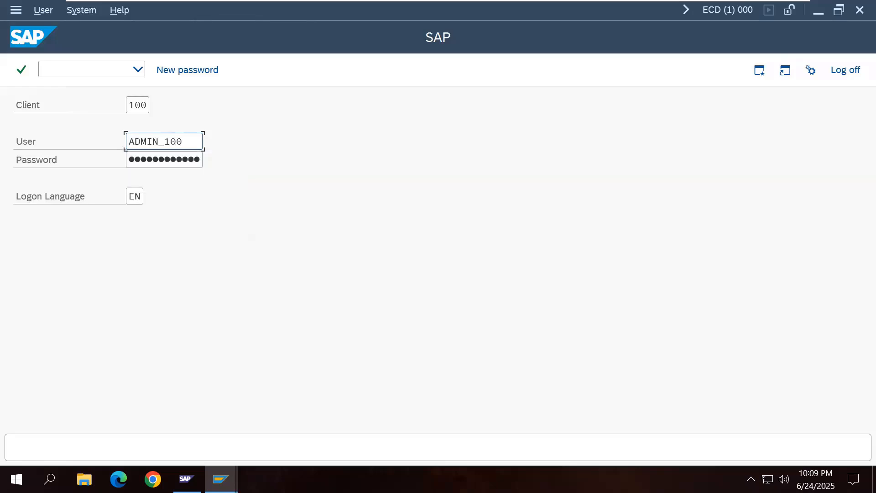
click(186, 158)
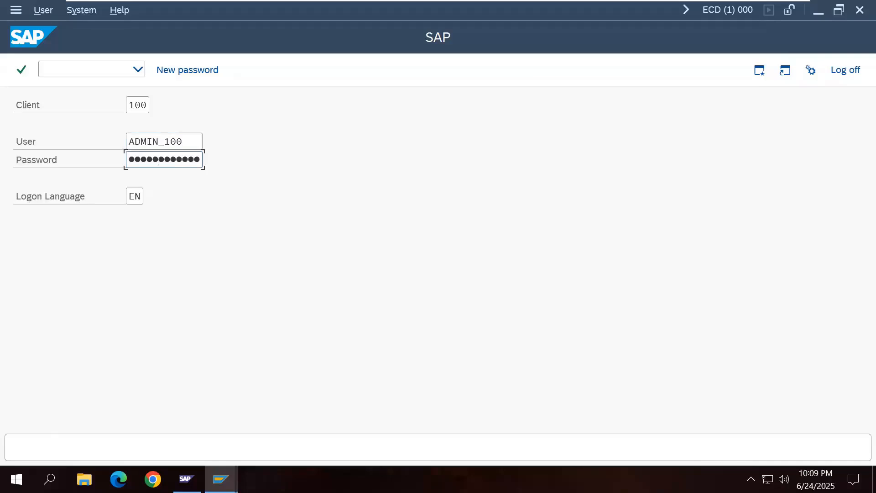
key(Return)
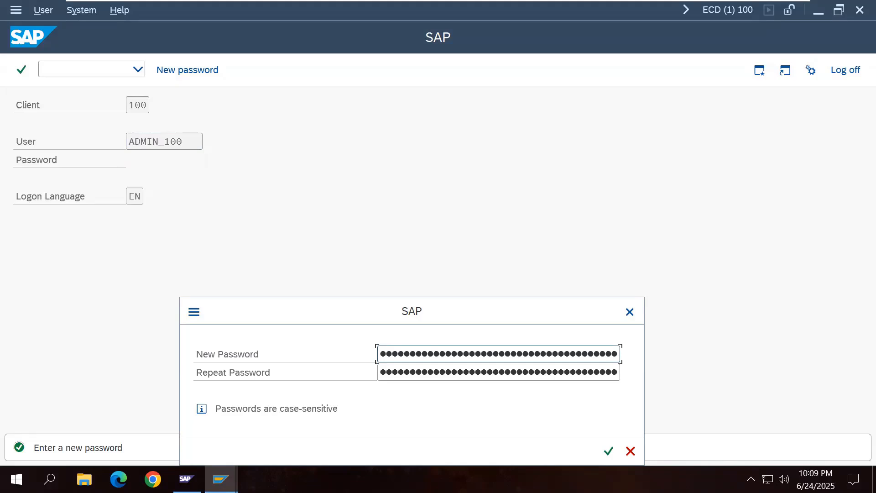
Step: Replace the initial password with a new confirmed one and dismiss the copyright notice
key(BackSpace)
key(Tab)
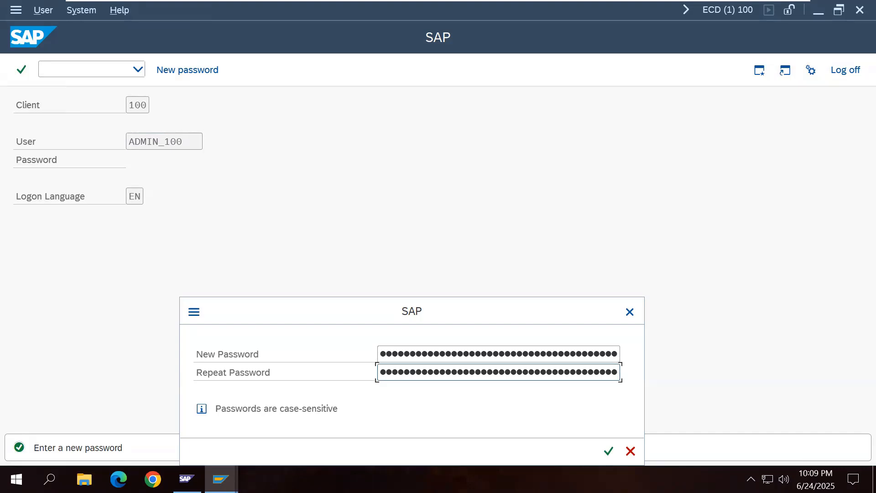
click(608, 450)
click(482, 451)
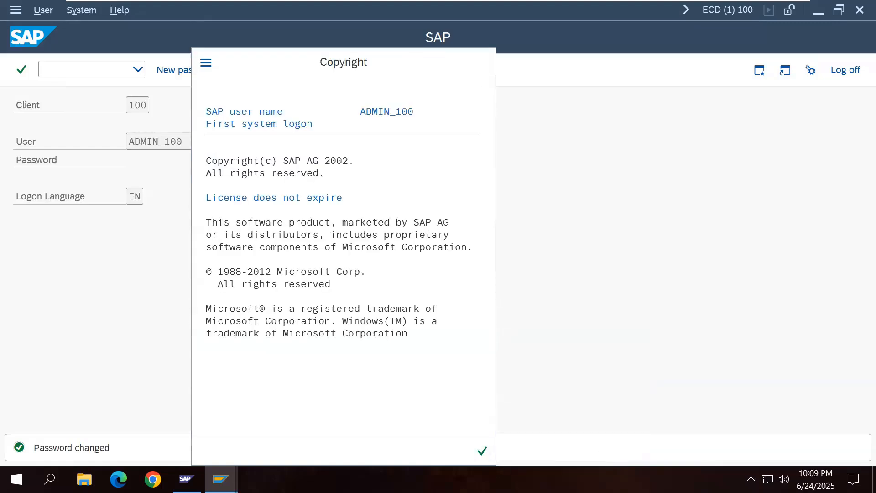
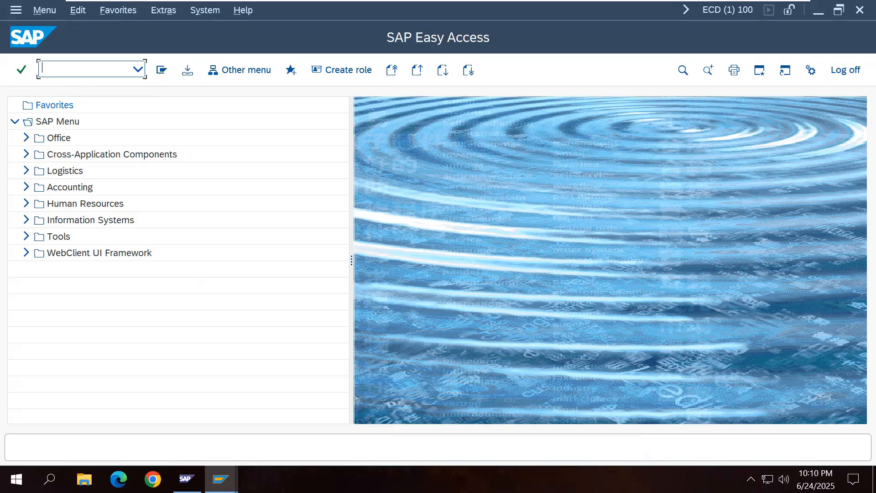
Step: In the profile editor, open the DEFAULT profile in extended maintenance change mode
text(RZ11)
key(Return)
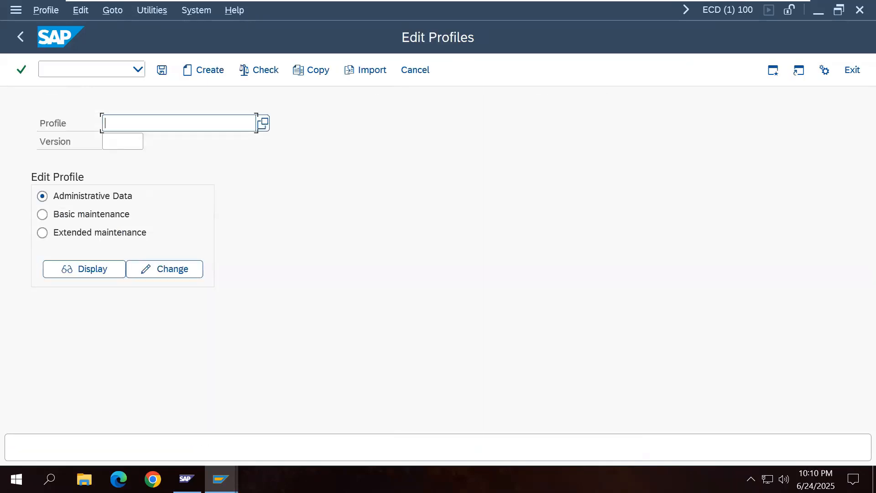
click(264, 127)
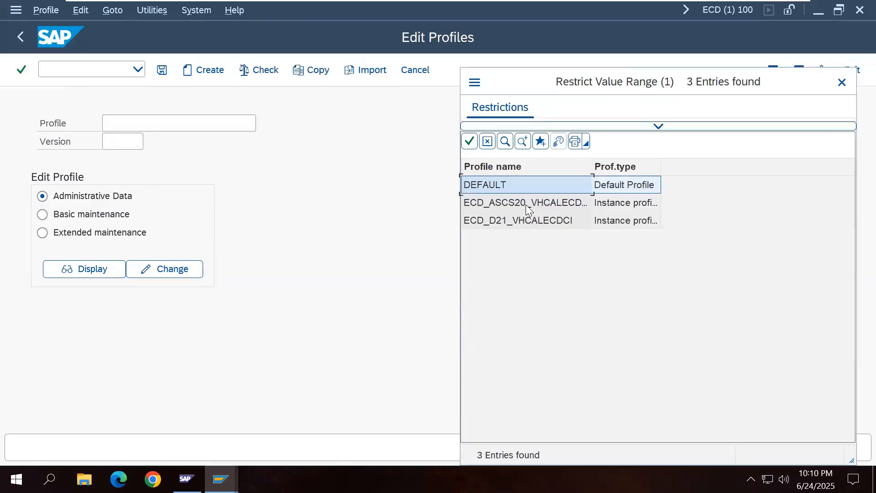
double_click(511, 184)
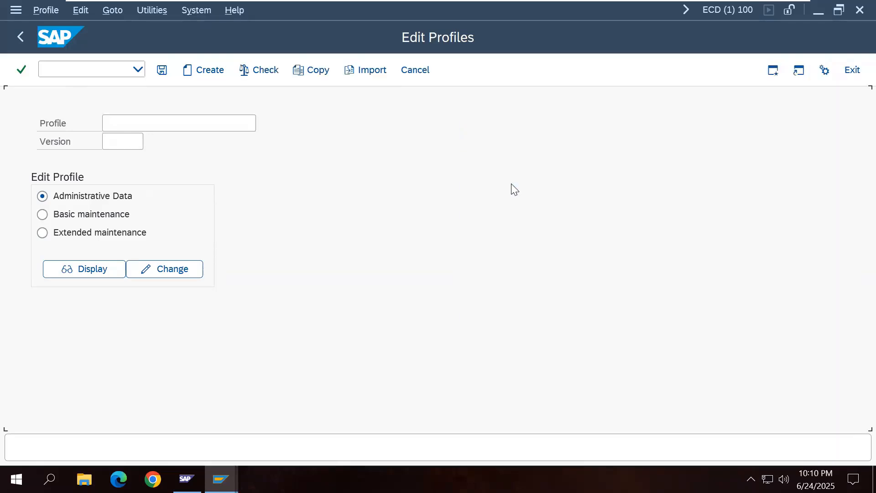
click(134, 237)
click(174, 269)
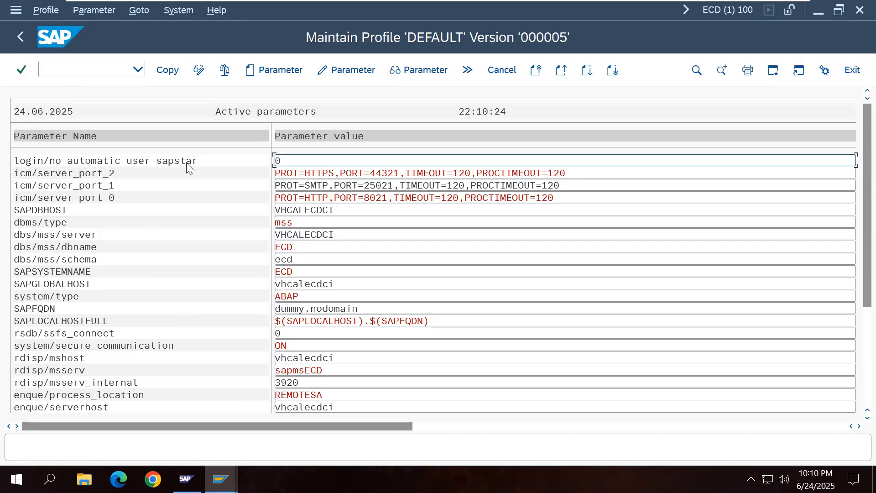
Step: Change login/no_automatic_user_sapstar from 0 to 1 and copy it into the profile
double_click(213, 162)
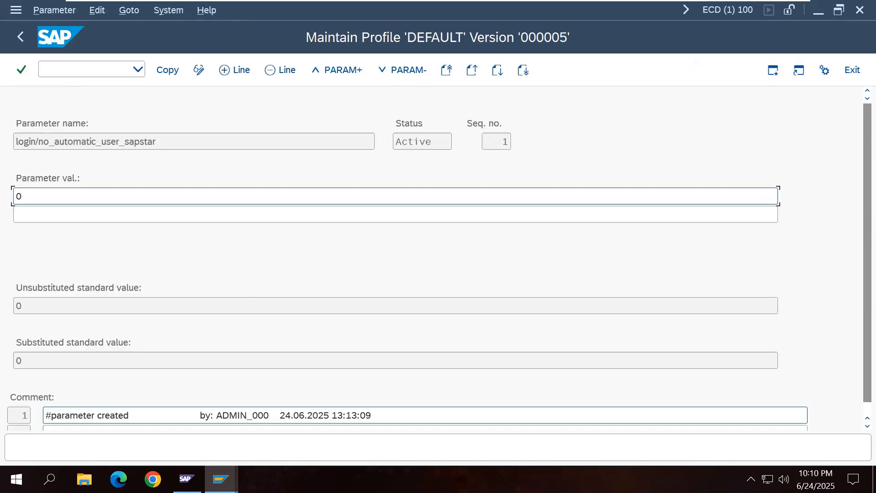
double_click(28, 199)
text(1)
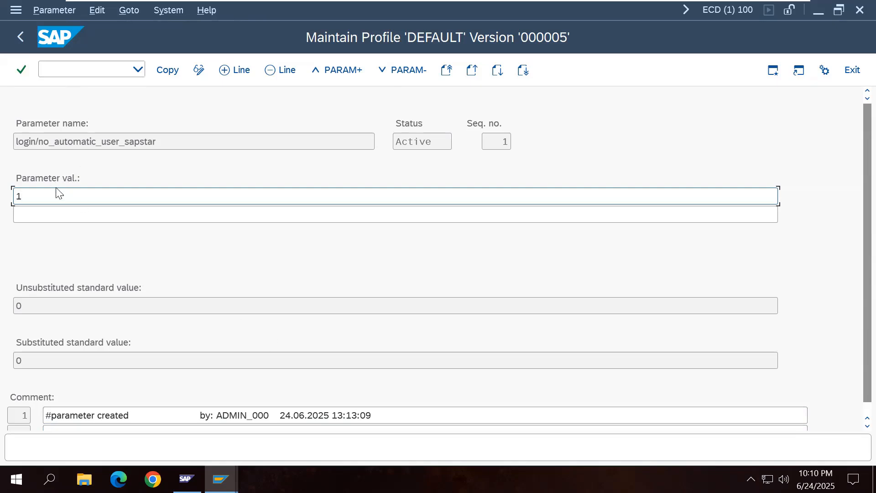
click(165, 71)
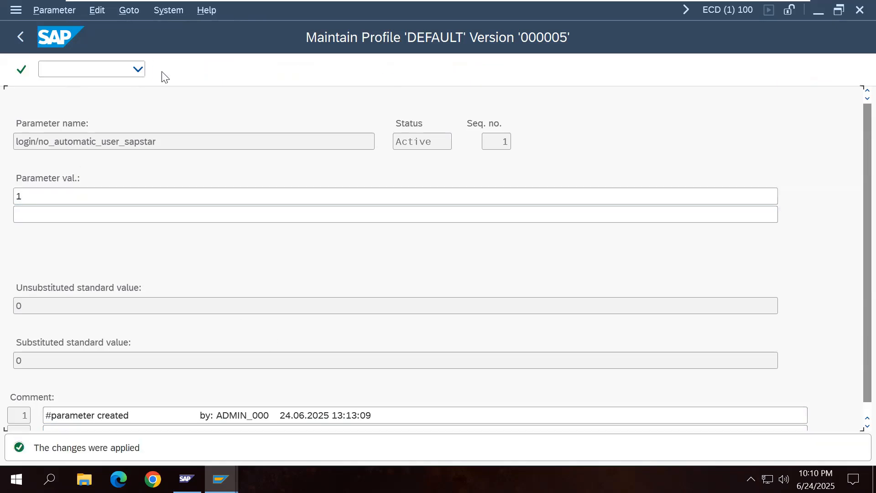
click(18, 44)
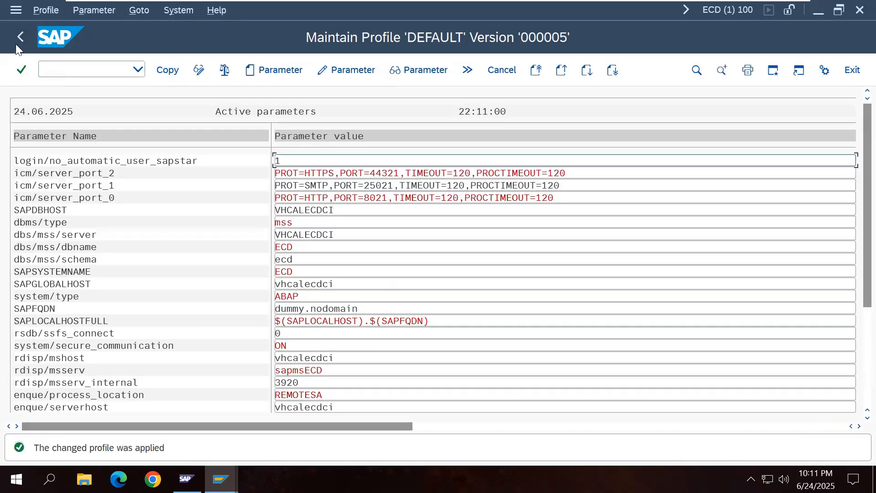
click(17, 40)
Step: Save and activate the DEFAULT profile as version 6, dismissing the follow-up messages
click(162, 70)
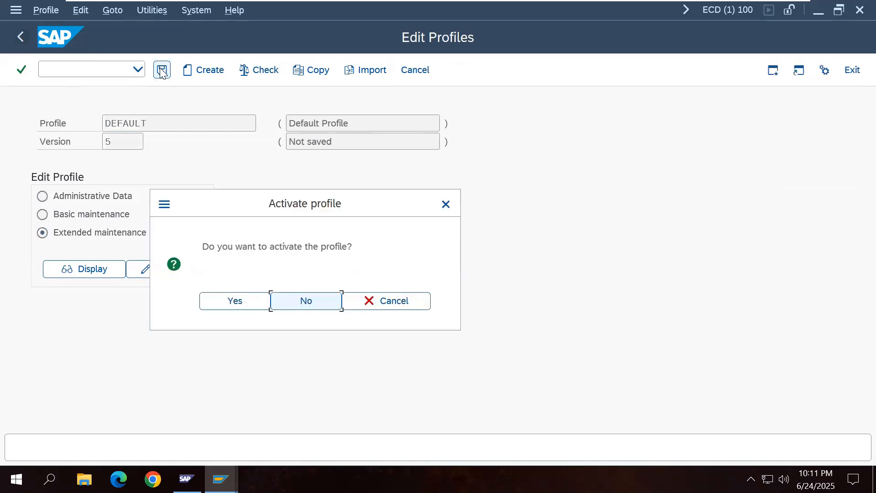
click(256, 304)
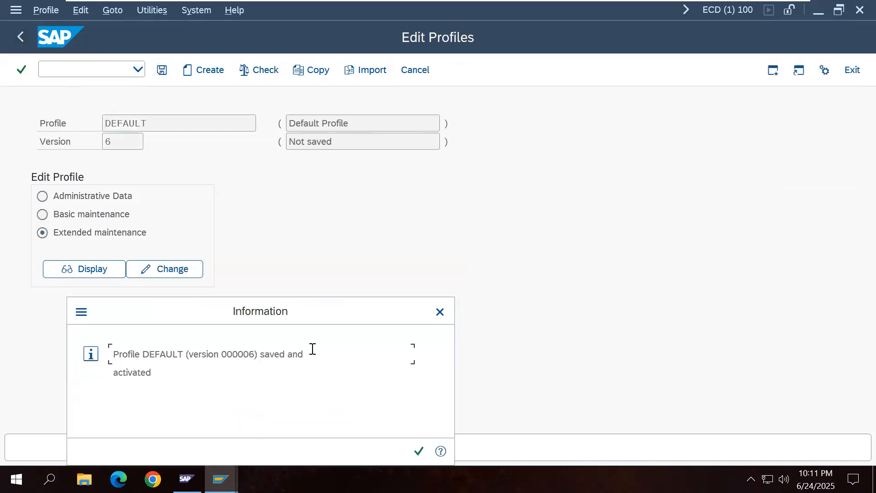
click(418, 452)
click(481, 453)
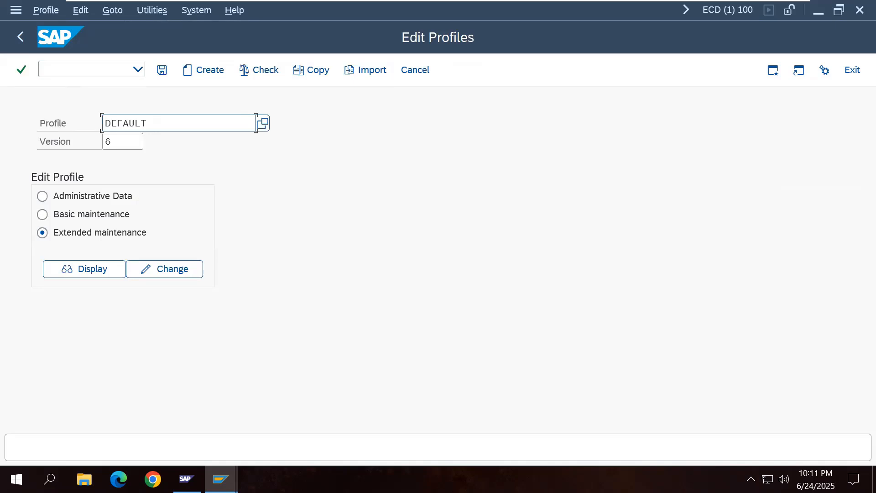
click(220, 480)
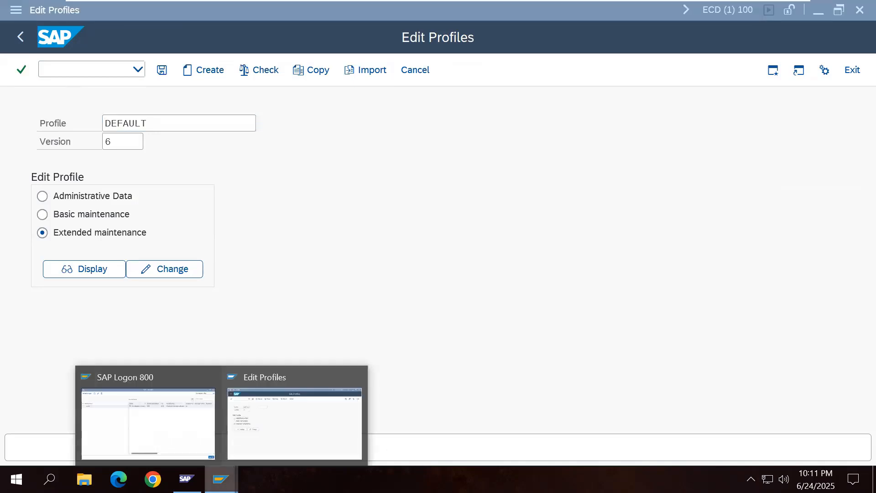
click(195, 445)
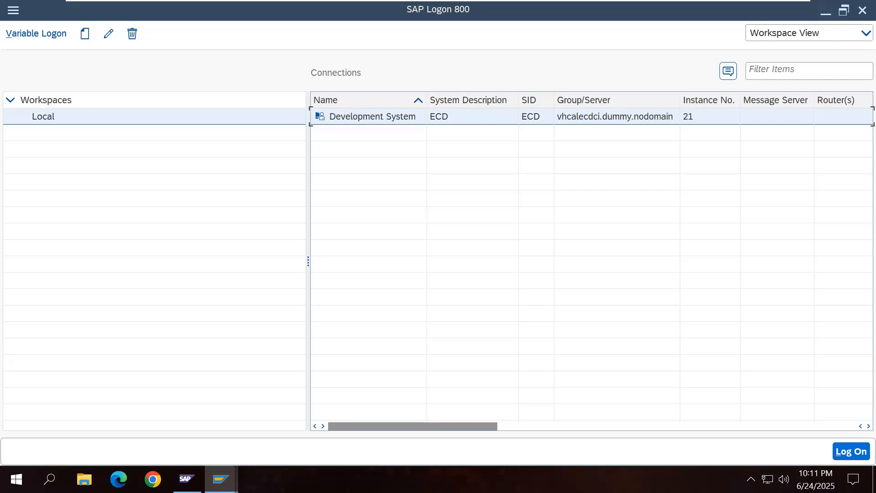
double_click(358, 121)
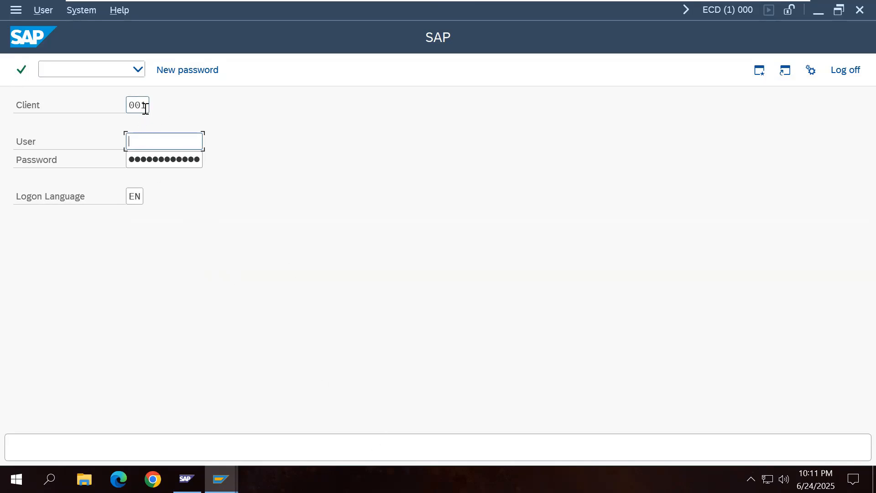
key(shift+Tab)
text(100)
click(844, 71)
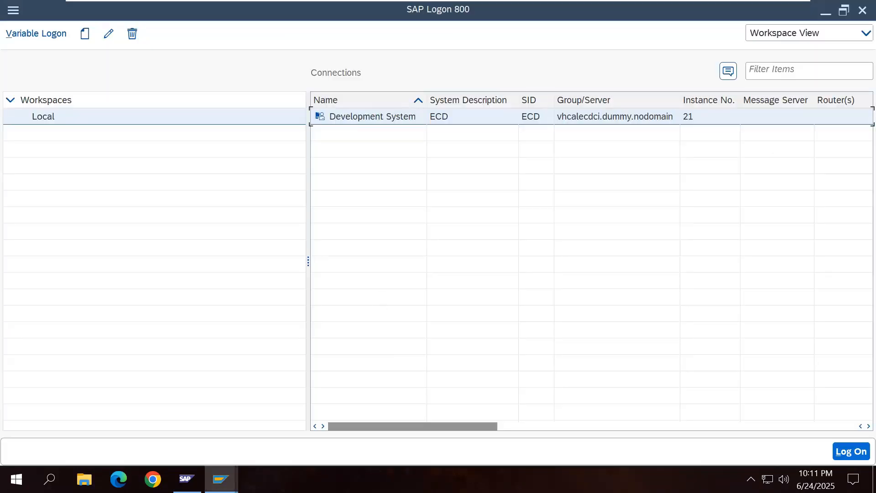
mouse_move(220, 479)
click(279, 429)
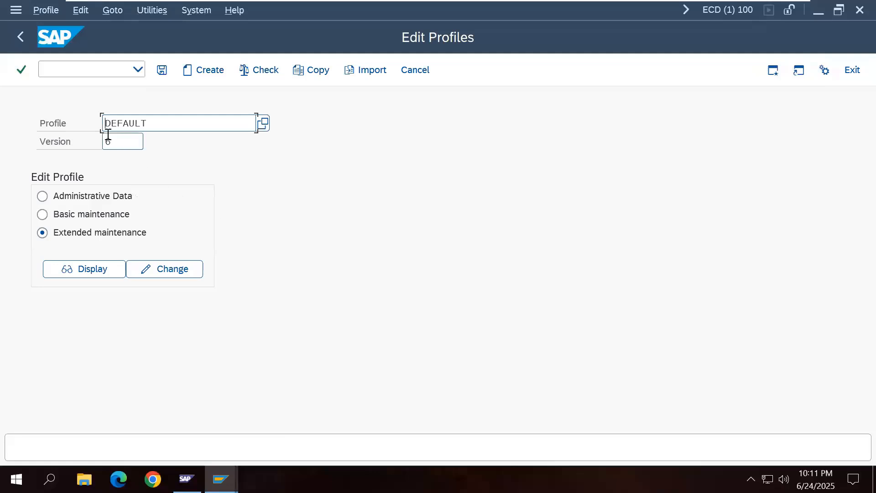
Step: Change login/system_client from 001 to 100 in DEFAULT version 6 and copy it
click(174, 270)
scroll(313, 326, down, 1)
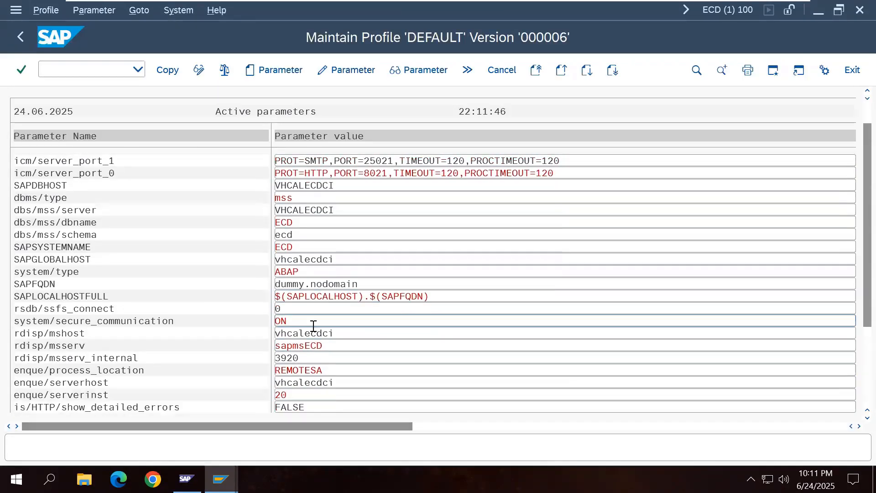
scroll(314, 325, down, 4)
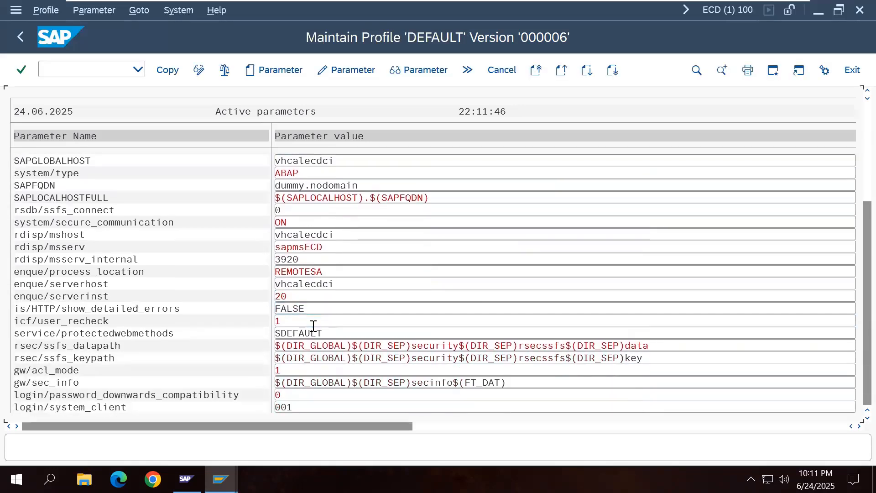
scroll(313, 325, down, 1)
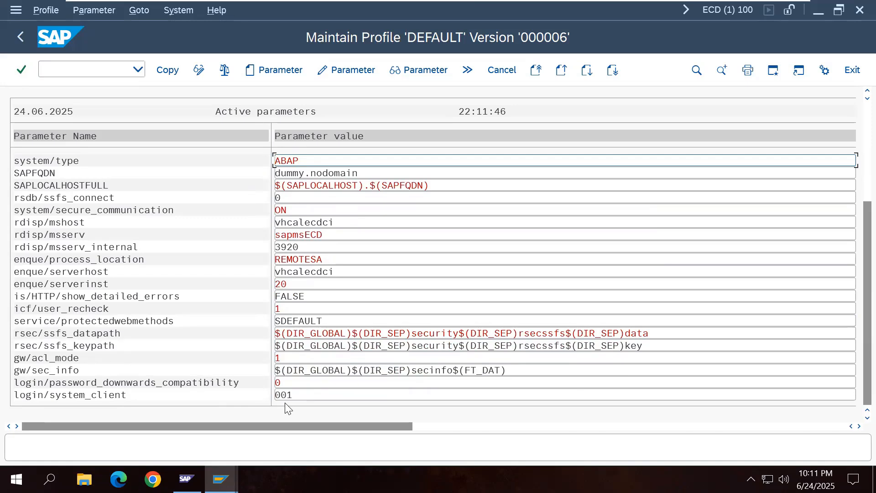
double_click(124, 397)
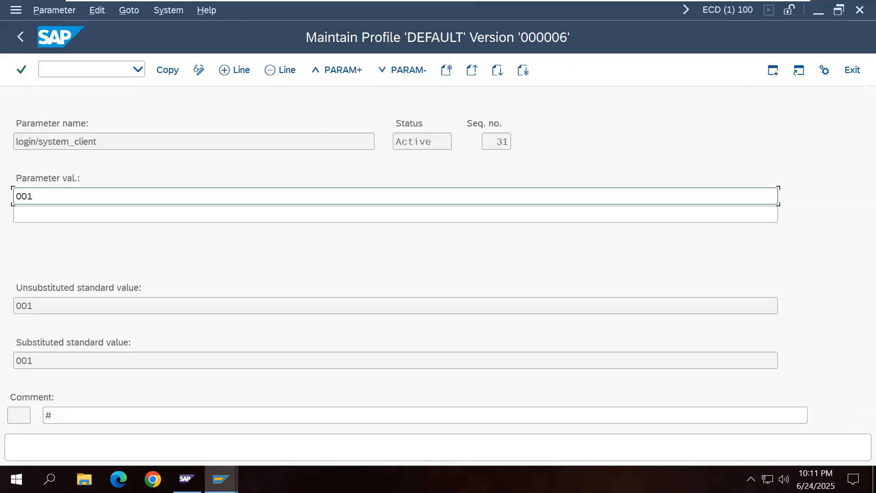
drag(35, 198, 9, 199)
text(100)
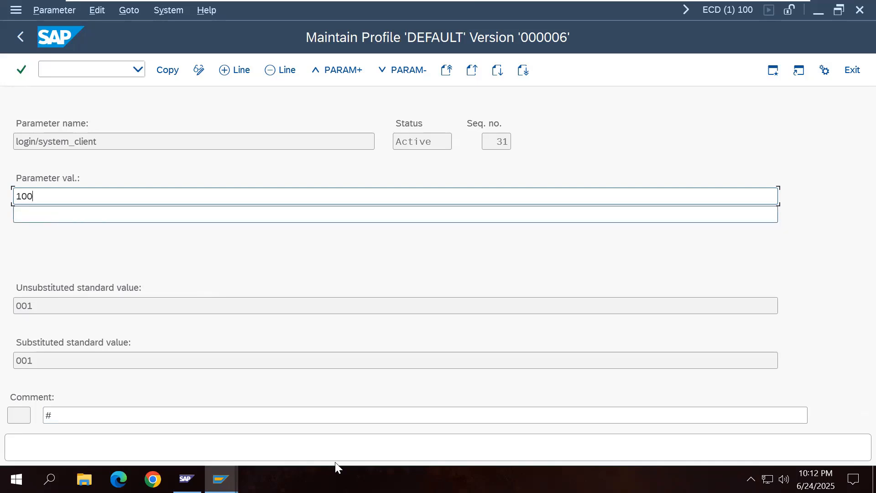
click(167, 70)
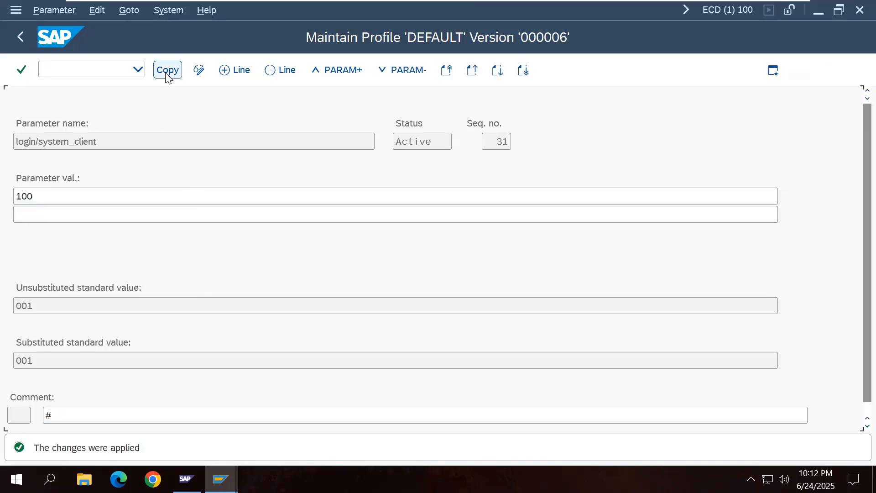
click(26, 40)
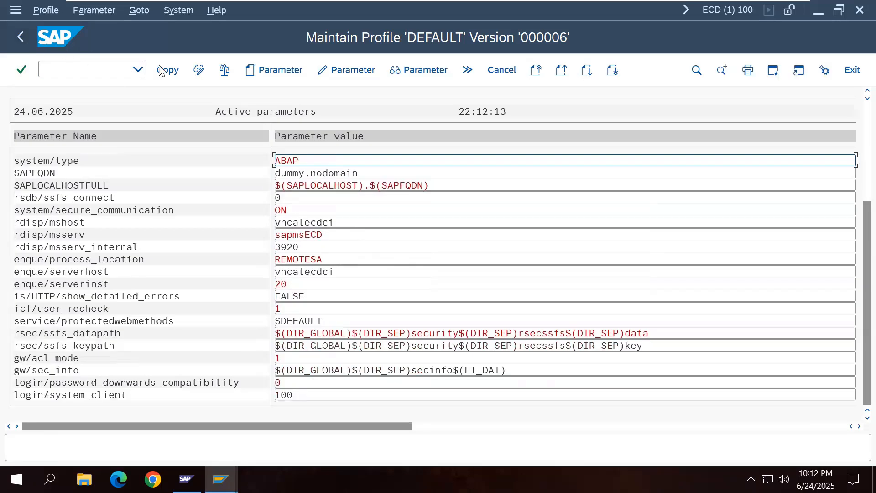
click(24, 40)
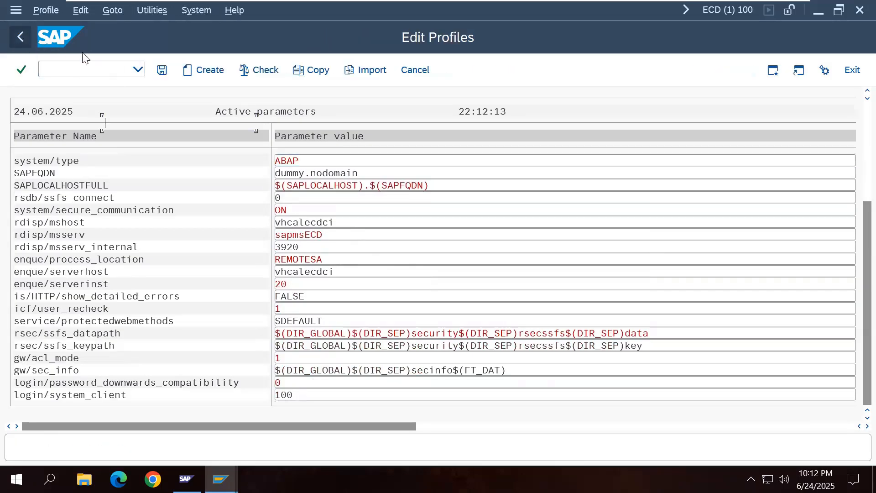
Step: Save and activate the DEFAULT profile as version 7, then minimize the SAP session
click(161, 70)
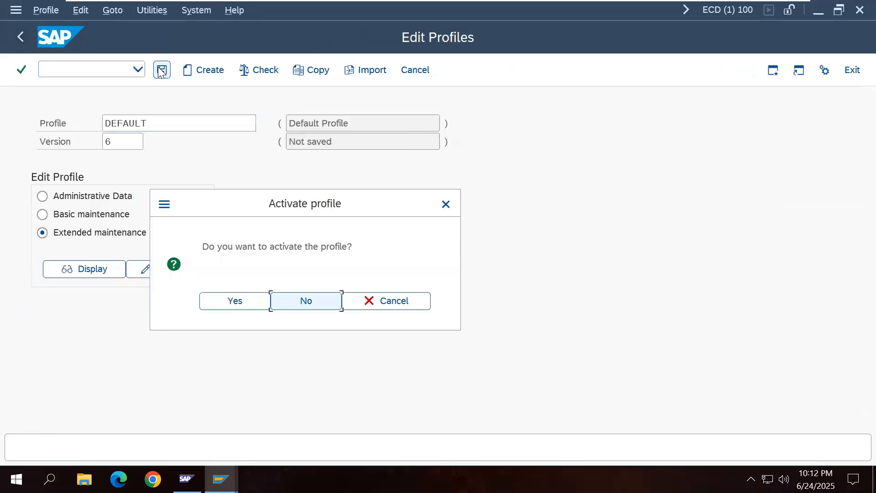
click(240, 305)
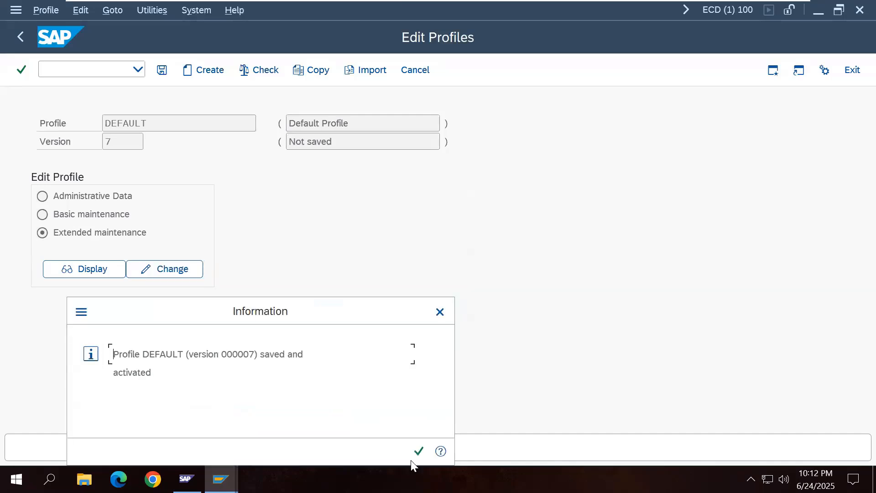
click(419, 452)
click(480, 451)
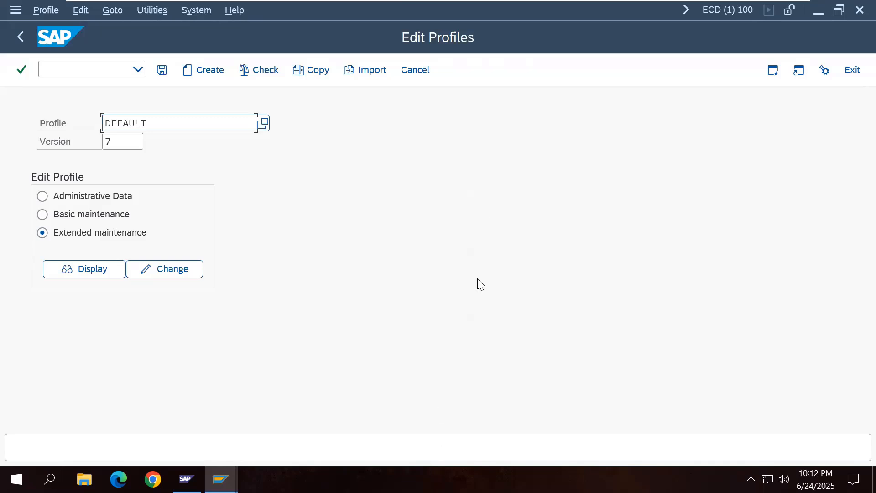
mouse_move(612, 4)
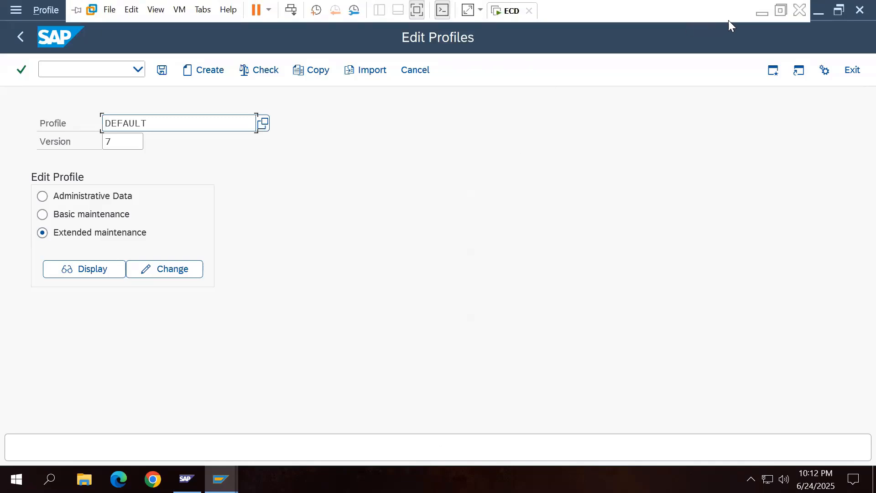
click(759, 14)
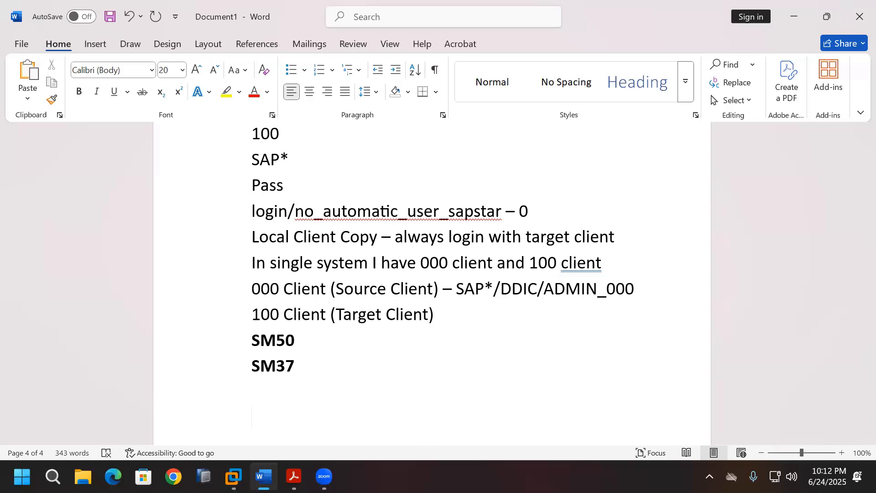
Step: Add 'login/system_client' to the Word notes, then return to SAP and start logging off
text(login/s)
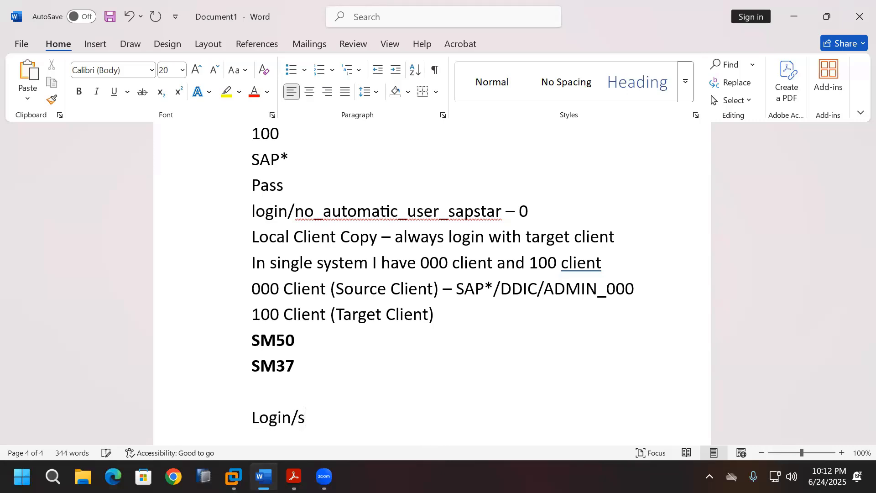
text(ystem_client)
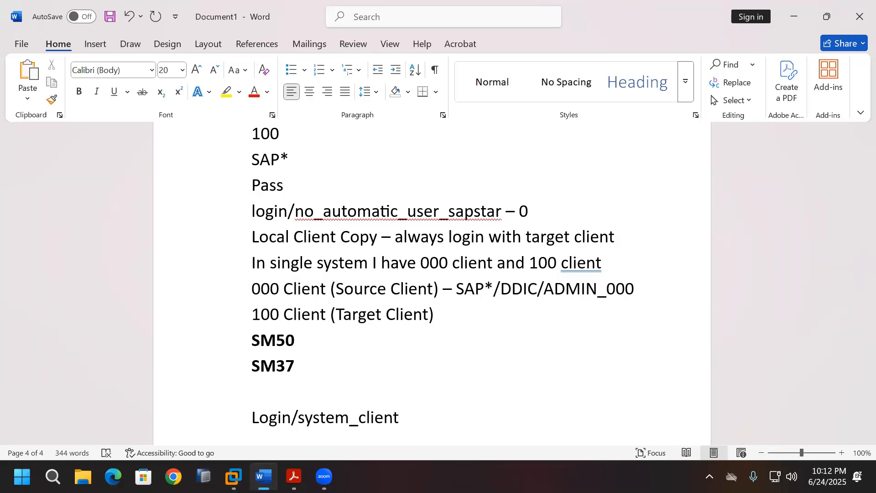
key(Return)
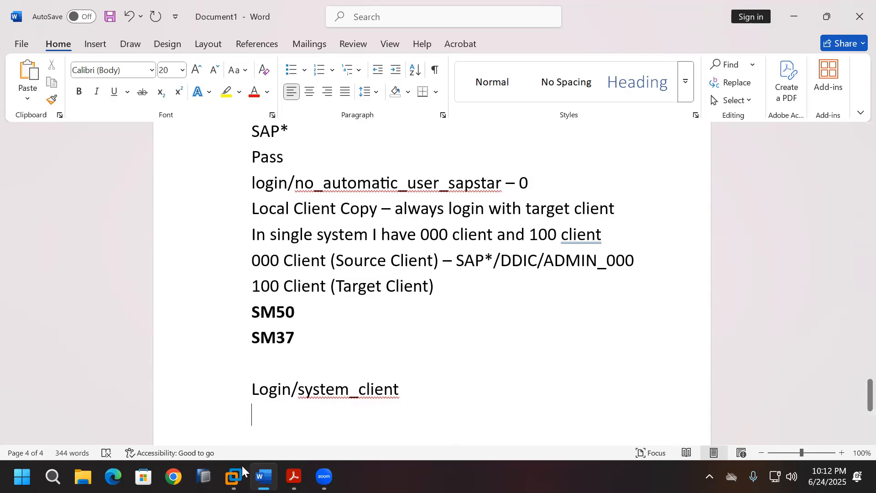
click(233, 477)
click(856, 70)
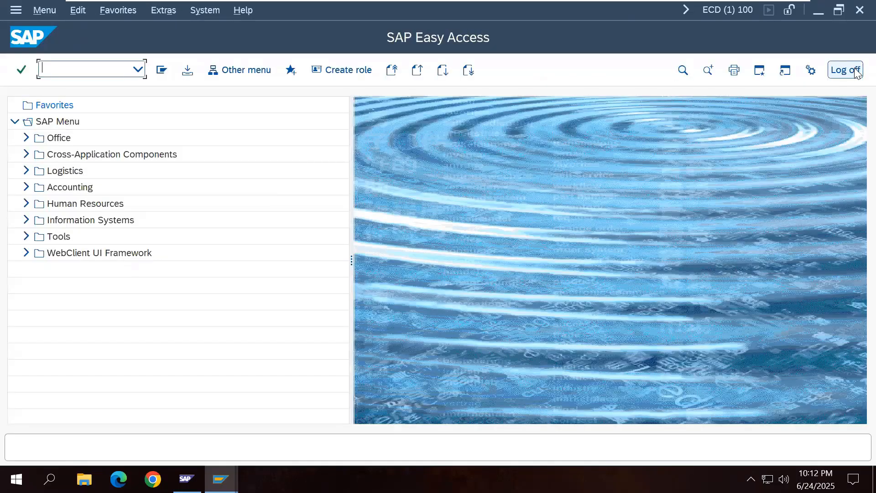
click(850, 70)
Step: Confirm the log off and restart all ECD instances from the SAP Management Console
click(197, 303)
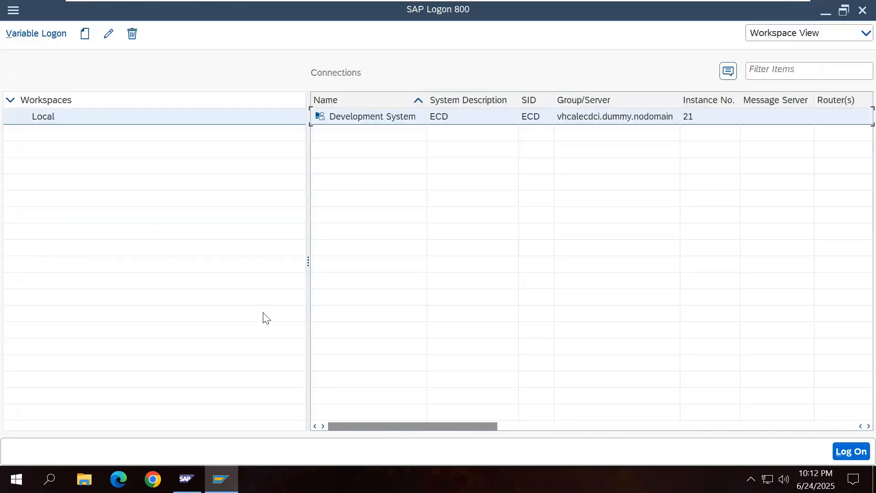
click(187, 478)
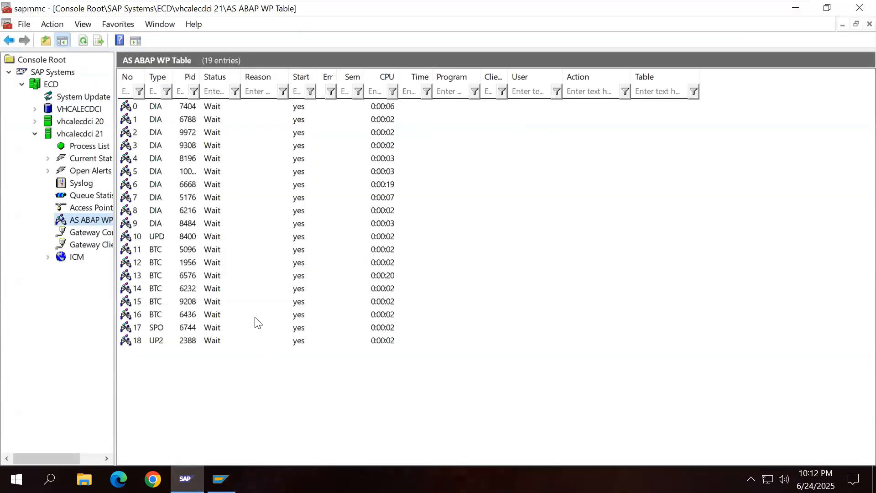
click(34, 134)
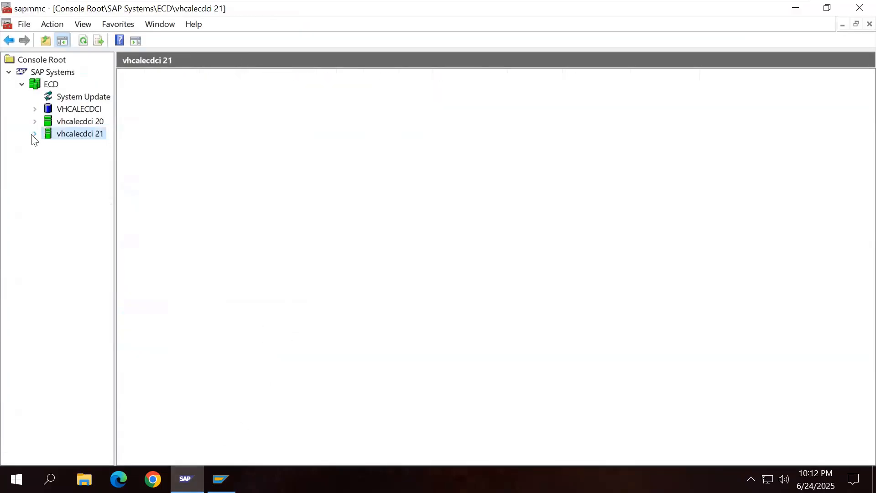
right_click(46, 84)
click(72, 125)
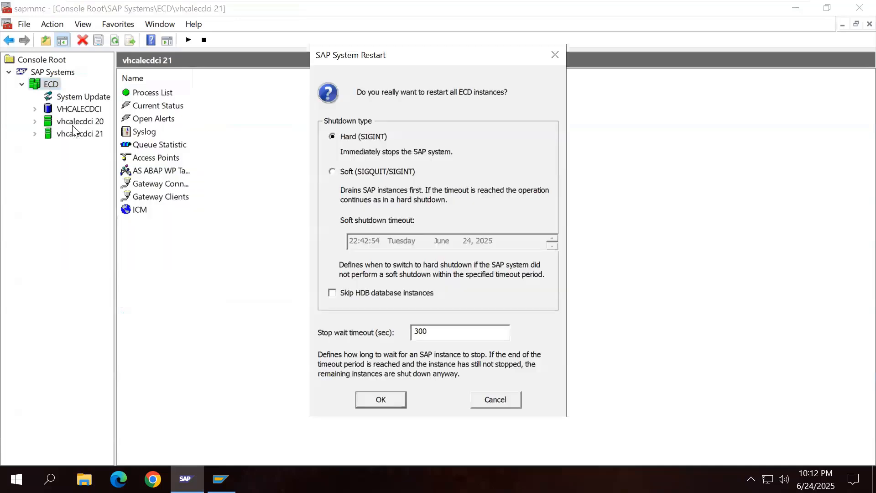
click(382, 400)
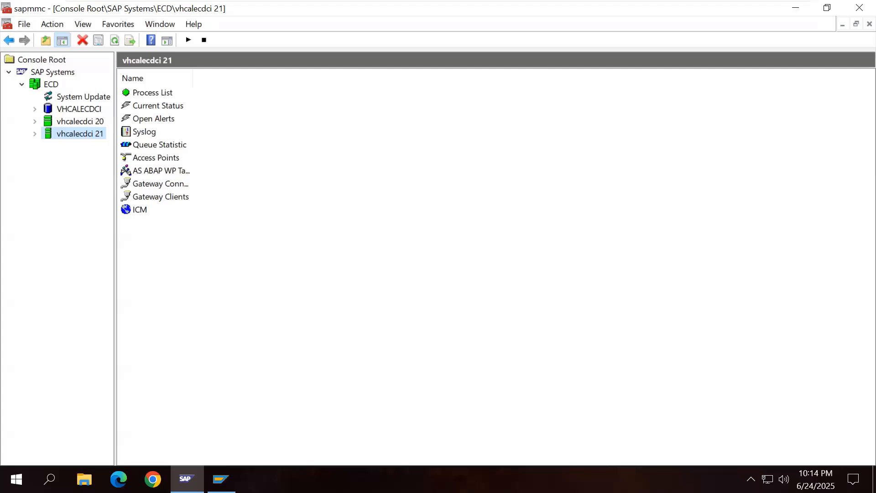
key(alt+Tab)
Step: Check the Development System logon defaults to client 100, then close SAP Logon and minimize sapmmc
double_click(356, 117)
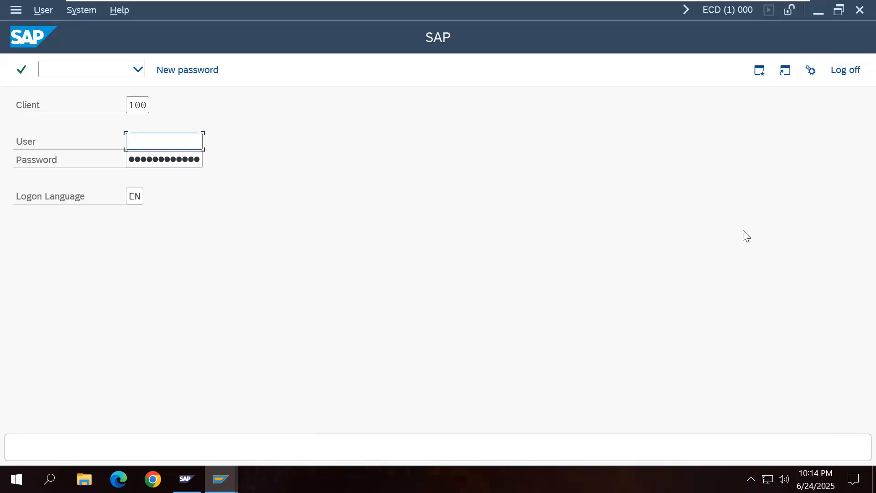
click(855, 76)
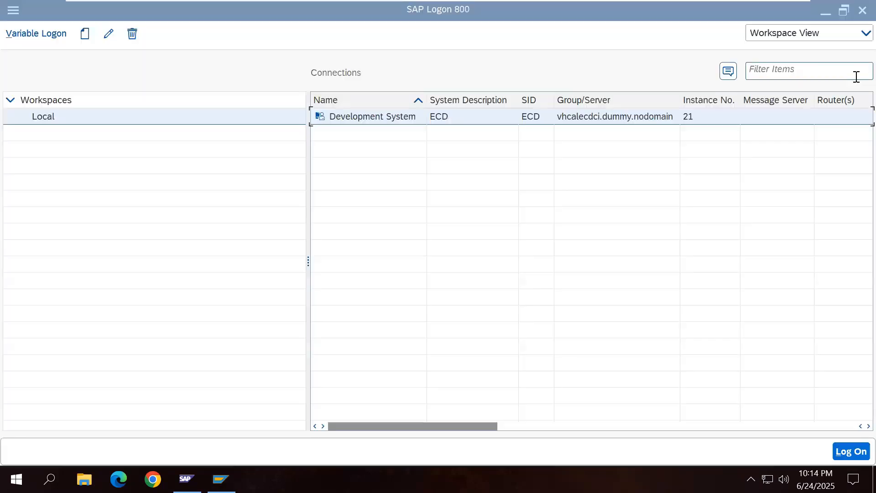
click(862, 10)
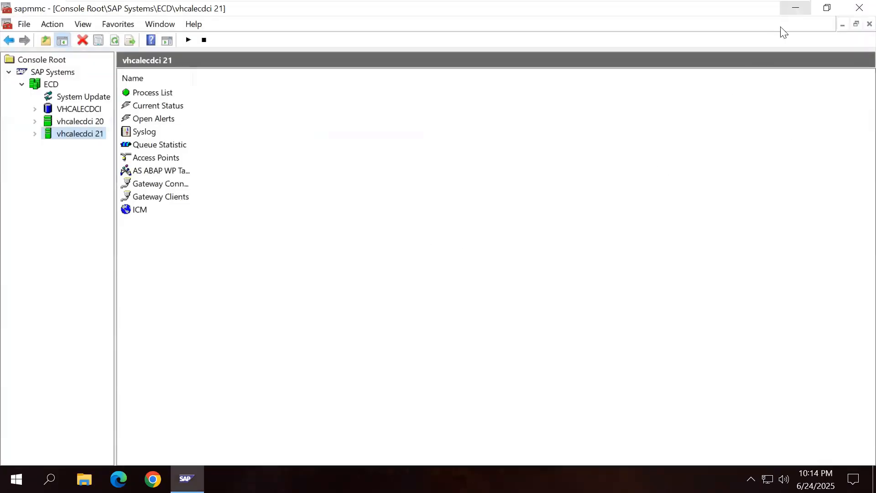
click(795, 8)
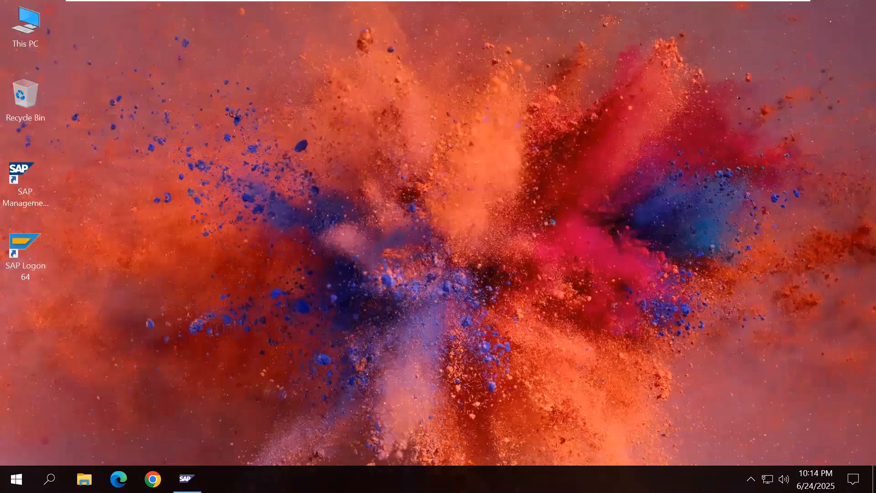